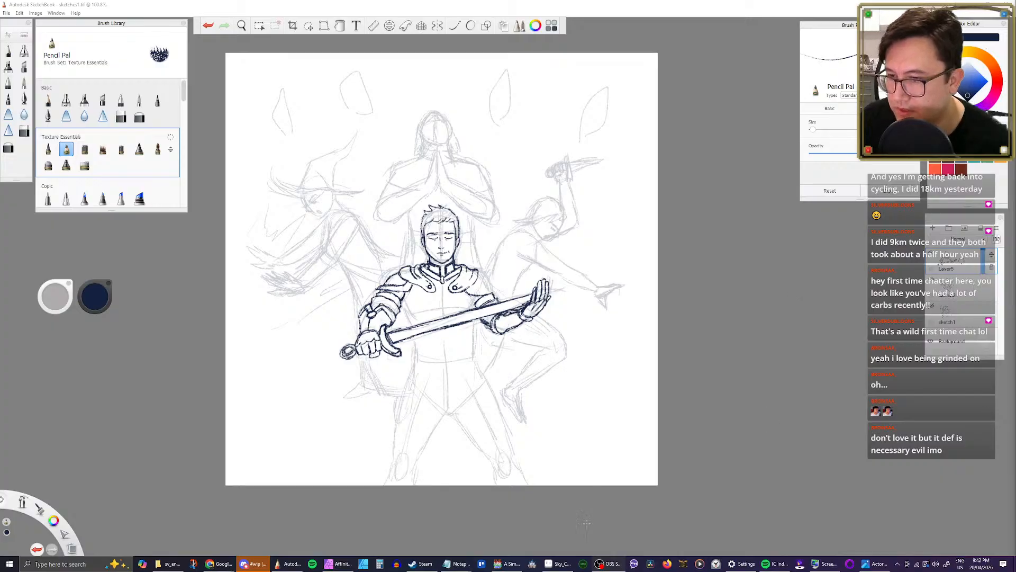
# Step: Try twice to open Wacom Tablet Properties, dismissing its dialog each time
pyautogui.click(59, 564)
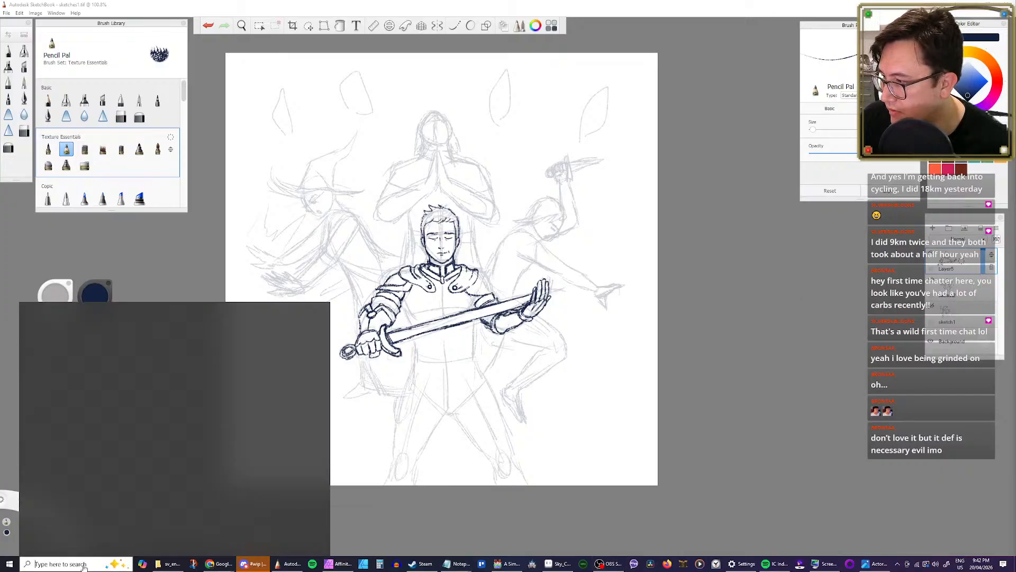
pyautogui.click(85, 374)
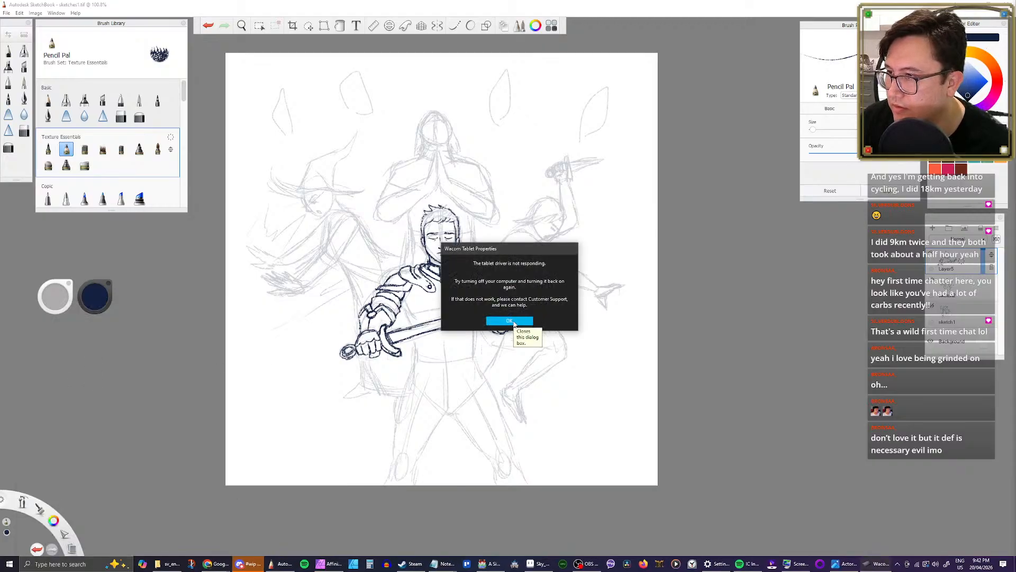
pyautogui.click(510, 322)
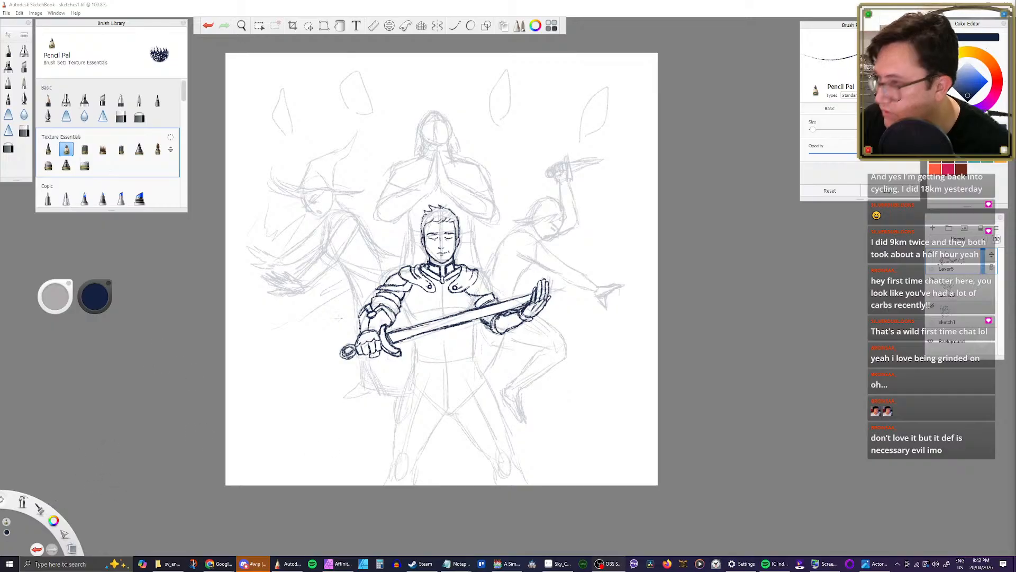
pyautogui.click(58, 564)
pyautogui.click(104, 376)
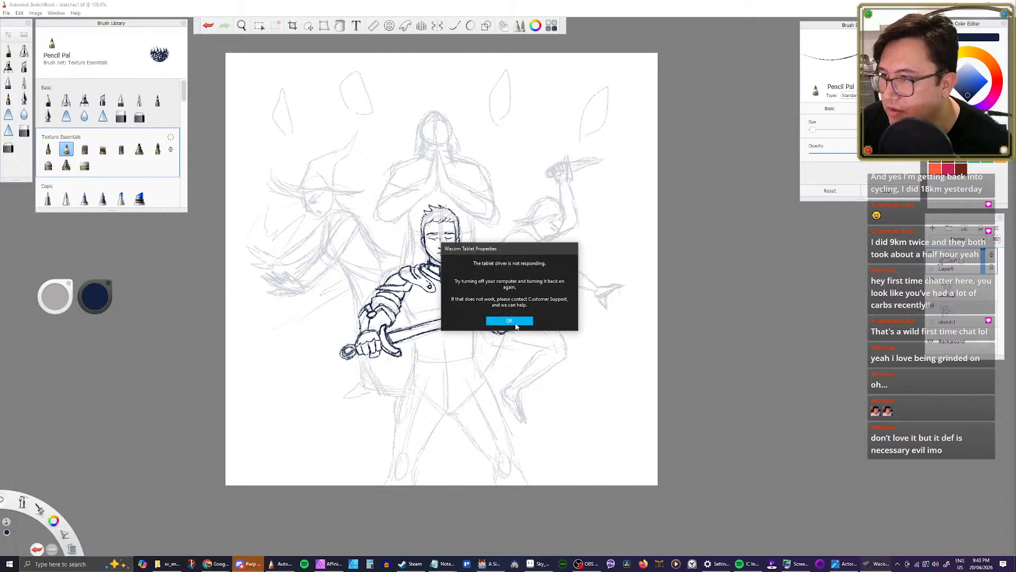
pyautogui.click(509, 321)
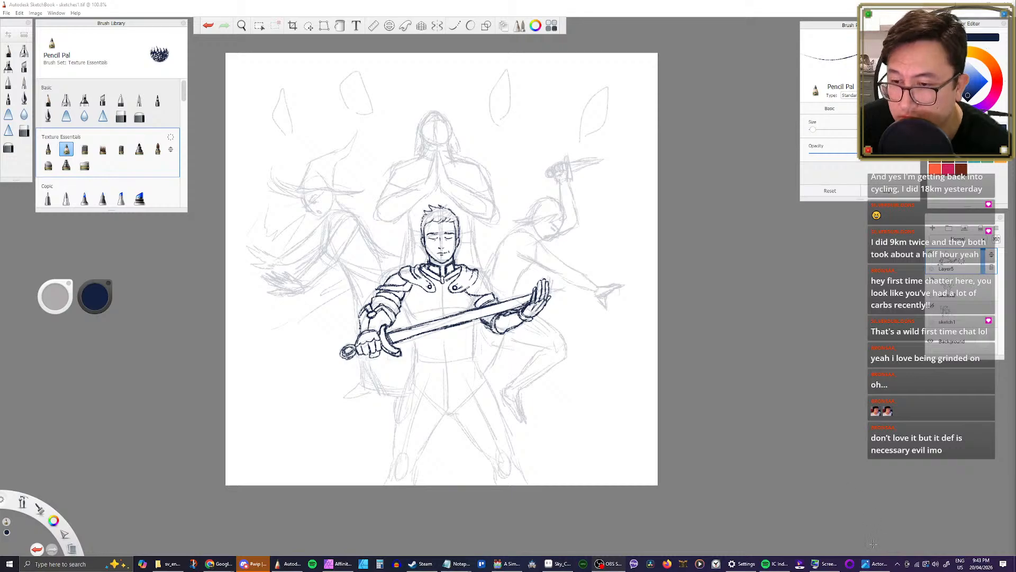
# Step: Check the hidden system tray icons and look through Task Manager's running processes for the tablet driver, closing it when done
pyautogui.click(898, 565)
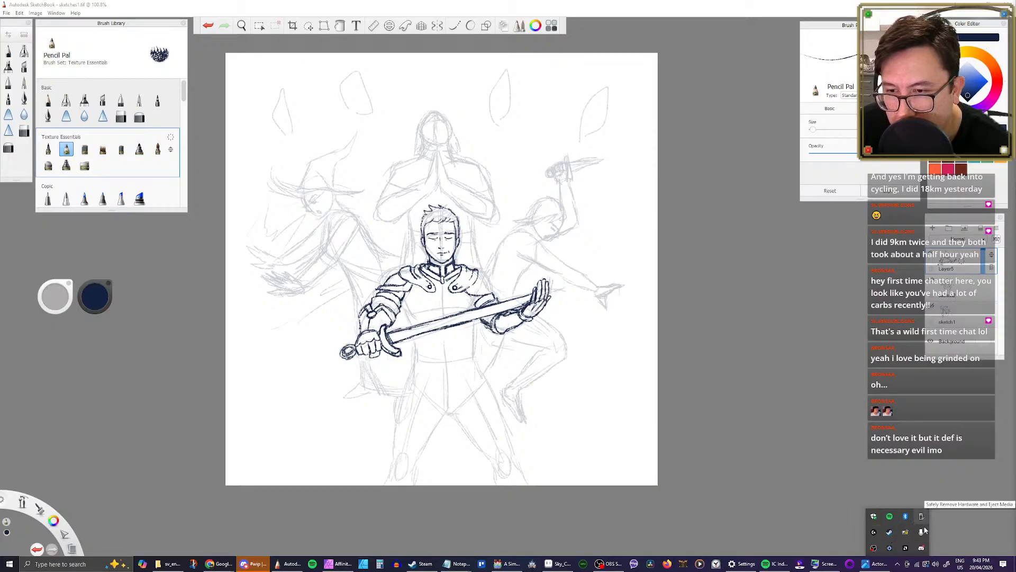
pyautogui.click(850, 465)
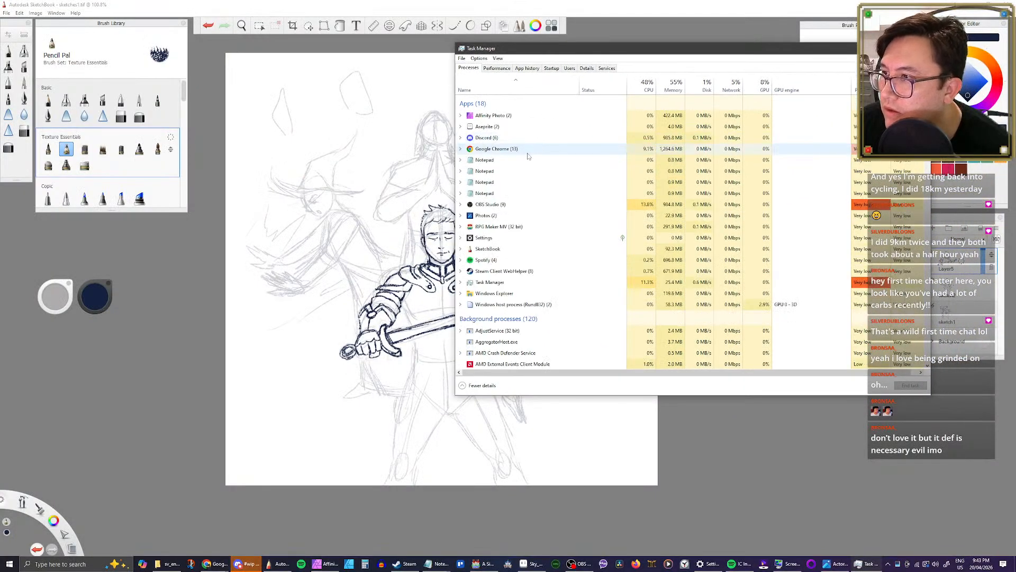
pyautogui.scroll(-2, 531, 169)
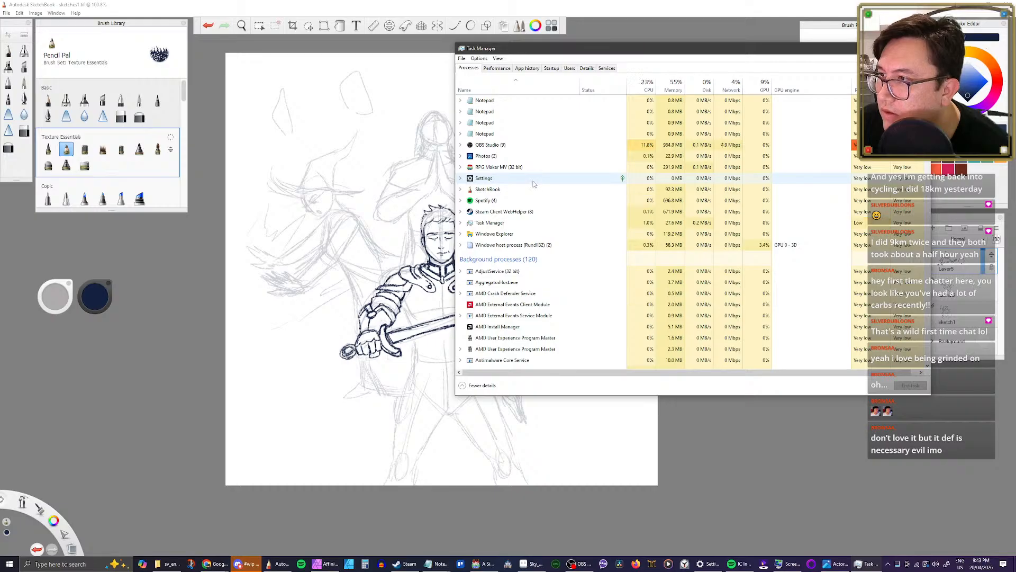
pyautogui.scroll(-4, 534, 183)
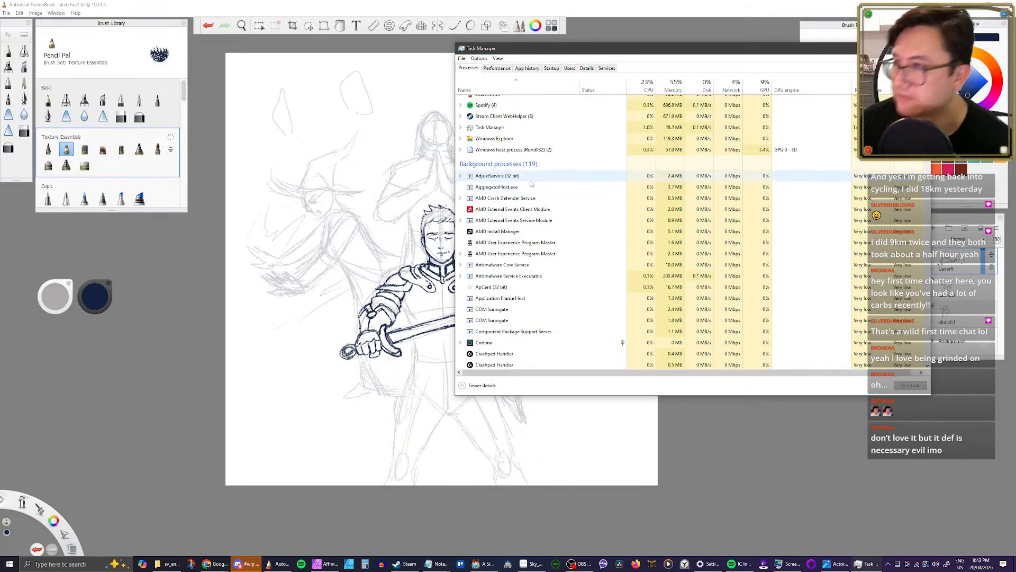
pyautogui.scroll(-2, 531, 185)
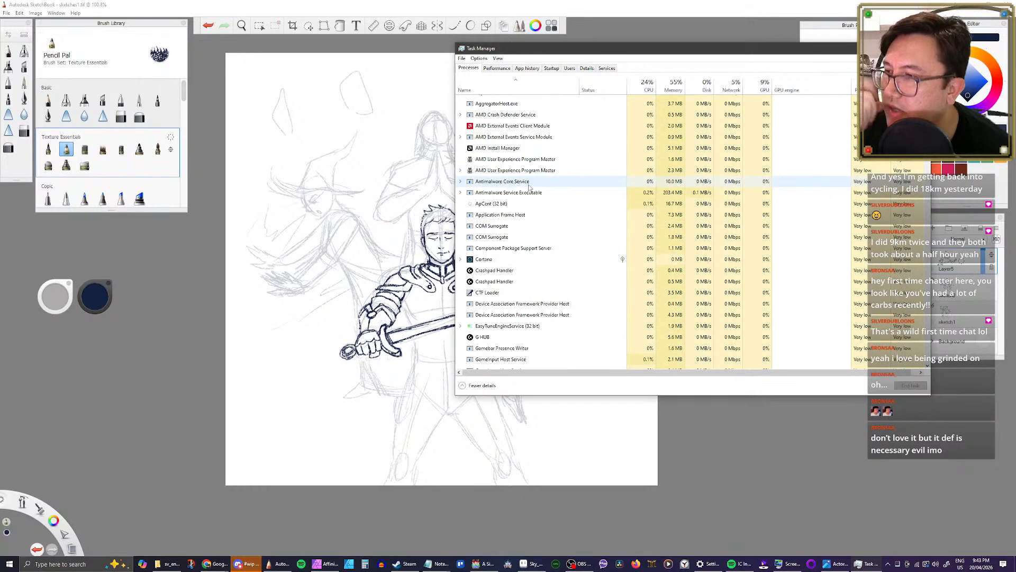
pyautogui.scroll(-3, 531, 187)
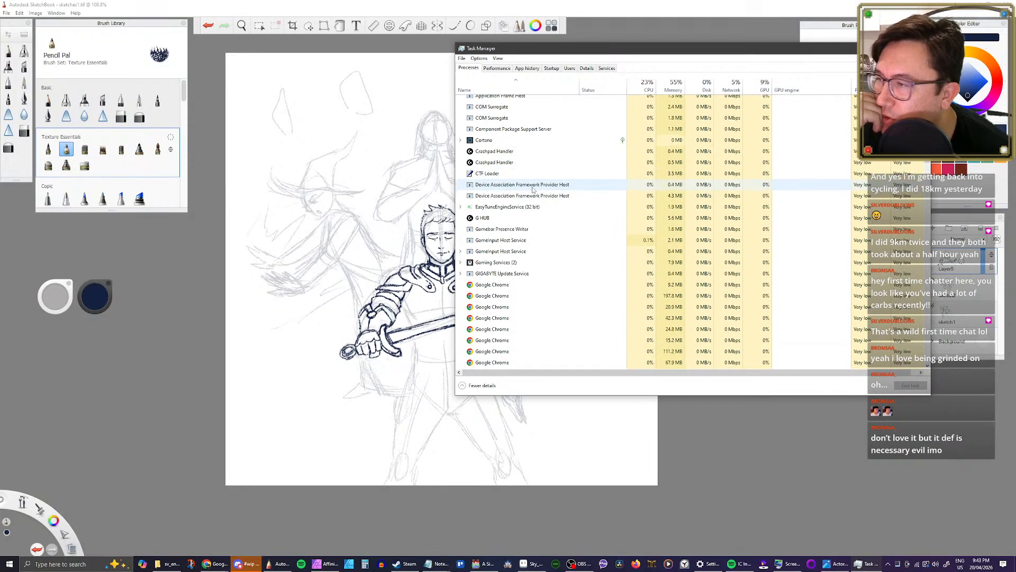
pyautogui.scroll(-8, 535, 188)
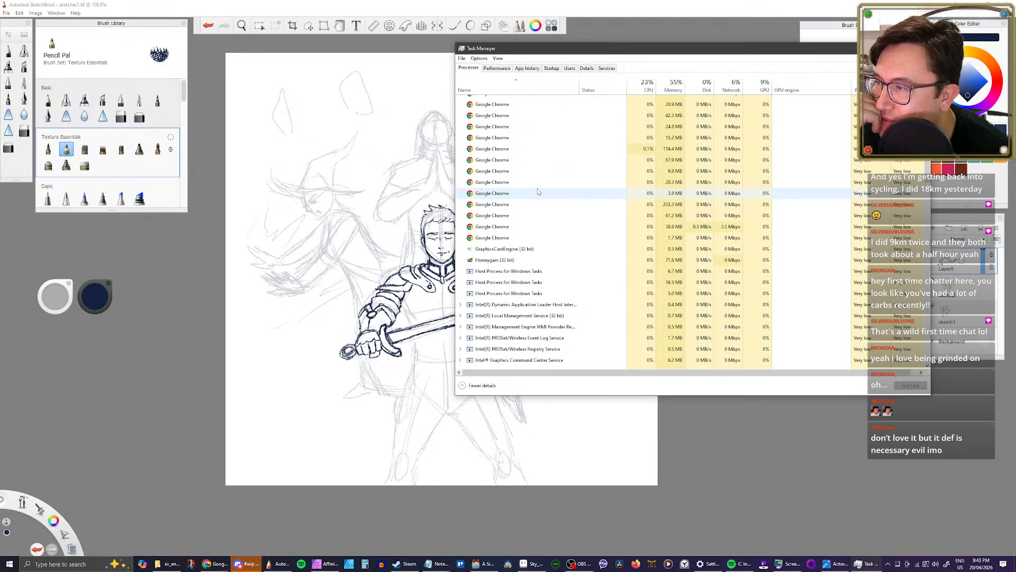
pyautogui.scroll(-4, 542, 191)
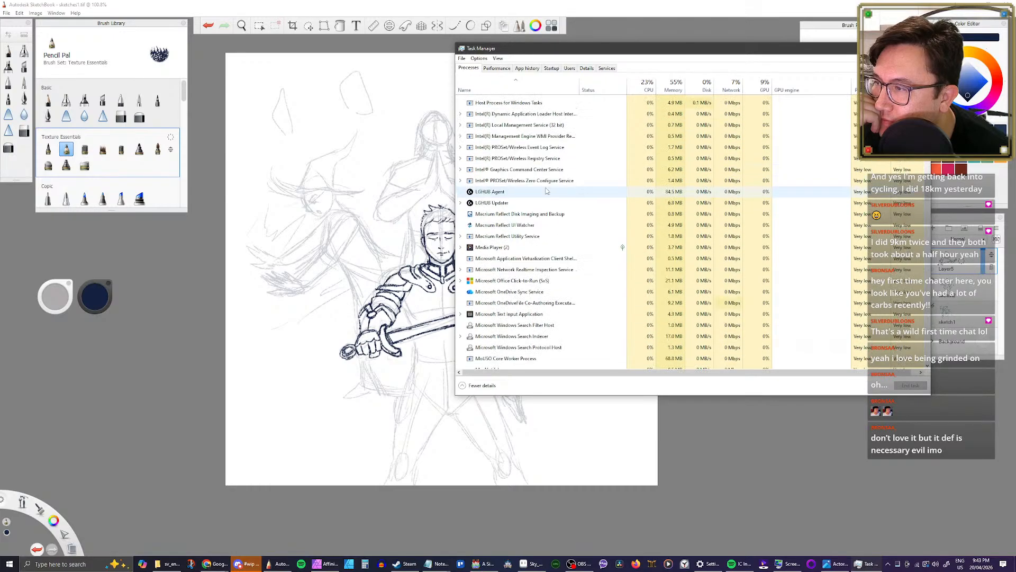
pyautogui.scroll(-7, 547, 191)
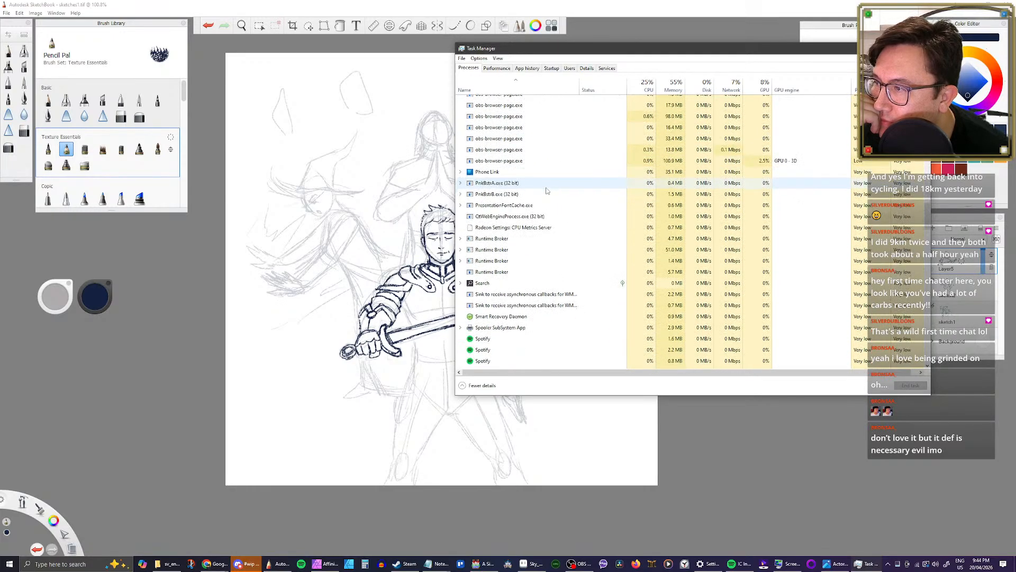
pyautogui.scroll(-4, 547, 191)
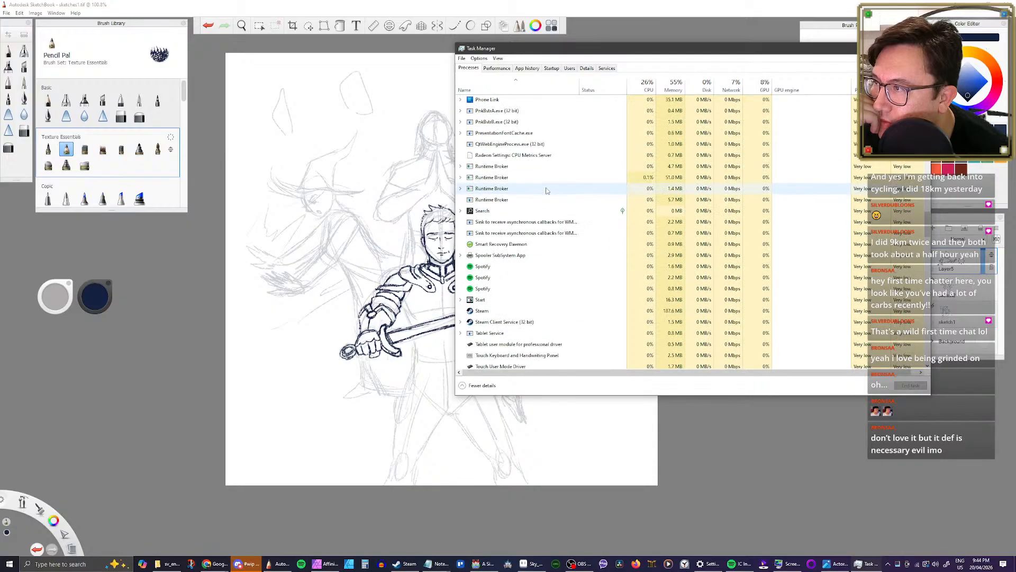
pyautogui.scroll(-4, 547, 190)
pyautogui.scroll(-8, 547, 191)
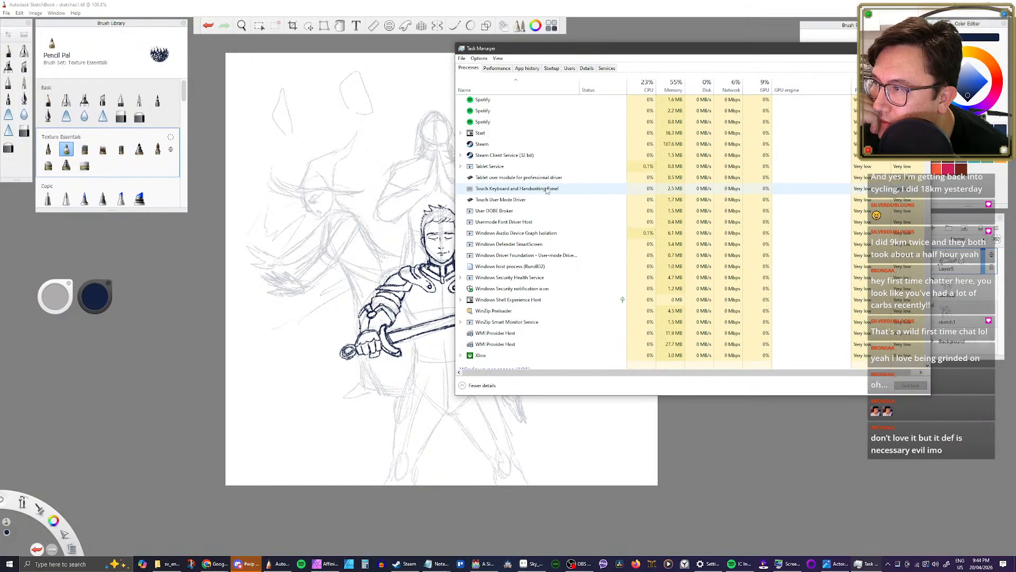
pyautogui.scroll(-2, 547, 190)
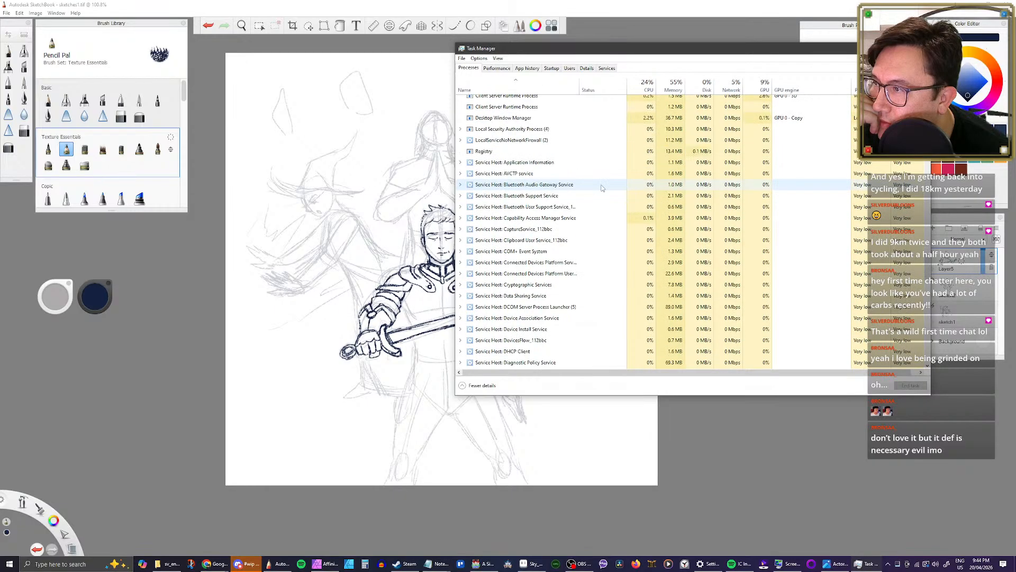
pyautogui.click(919, 48)
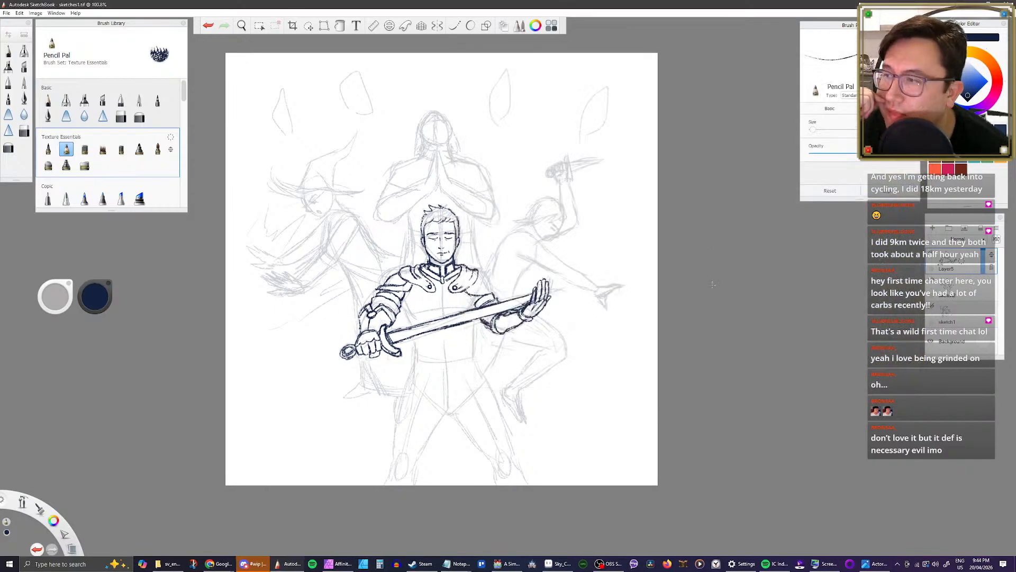
# Step: Switch to the A Simple RPG project in RPG Maker MV and review the database's mage skills from Heatwave through Earthquake
pyautogui.click(969, 5)
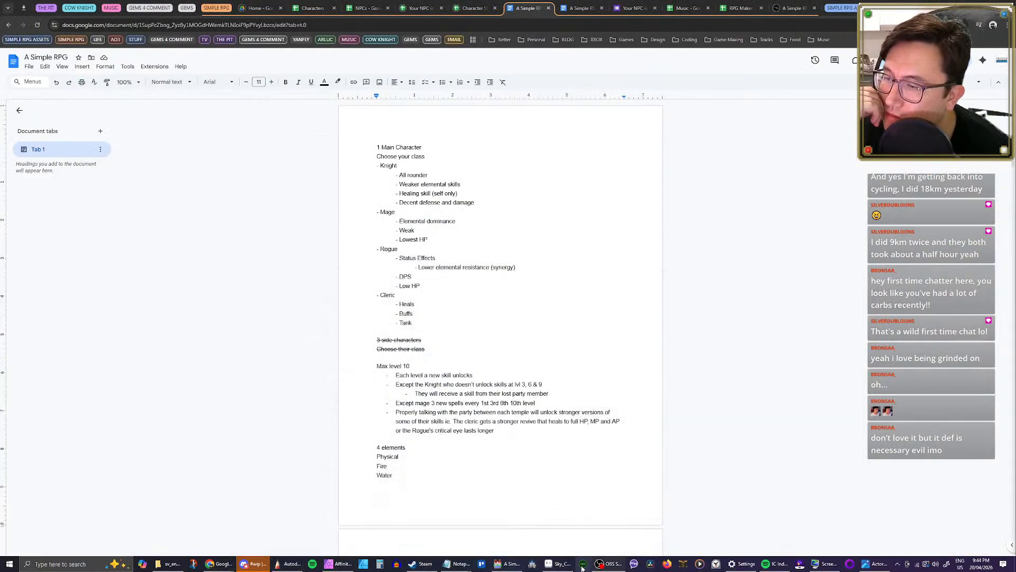
pyautogui.click(505, 565)
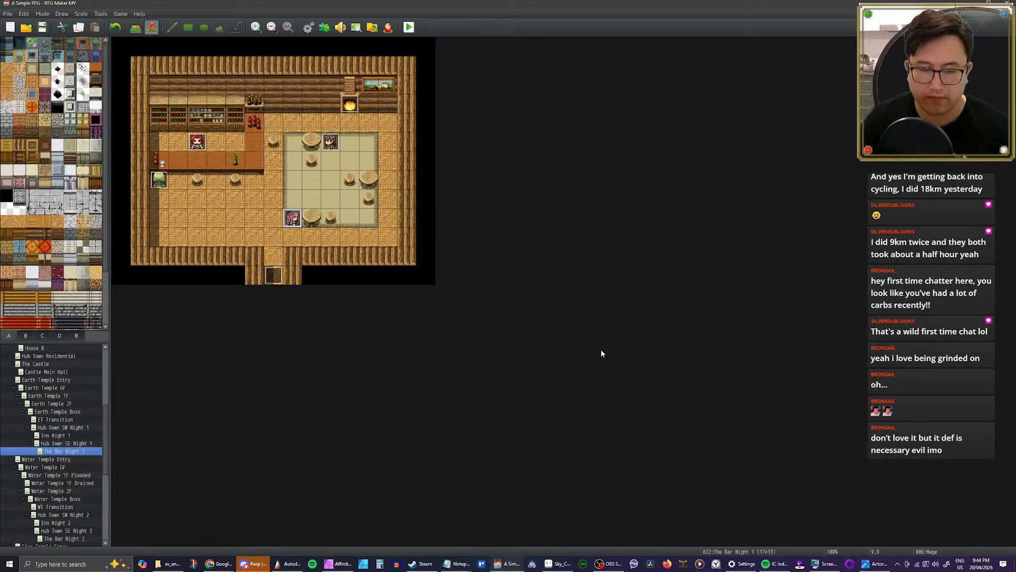
pyautogui.click(305, 33)
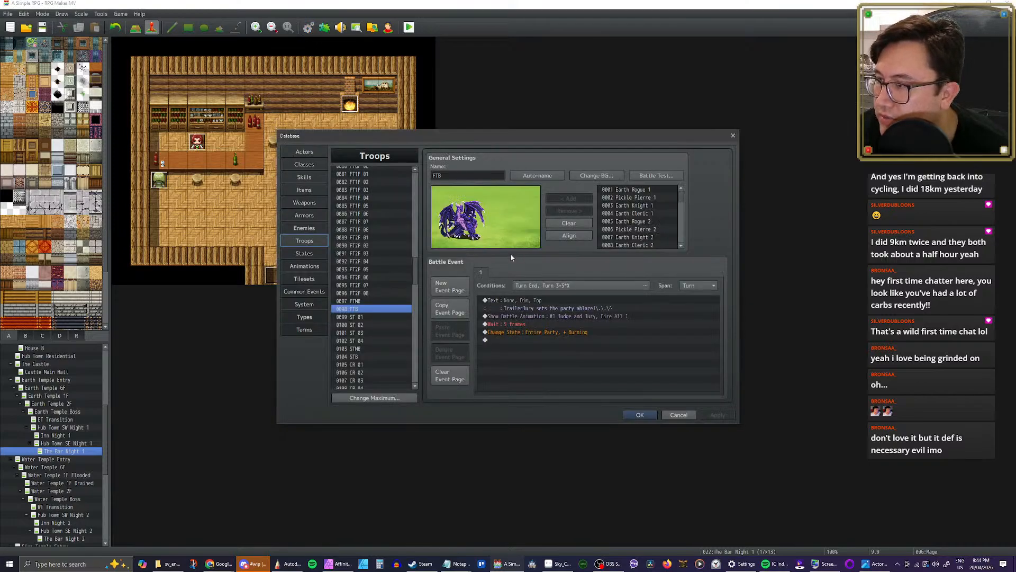
pyautogui.click(312, 179)
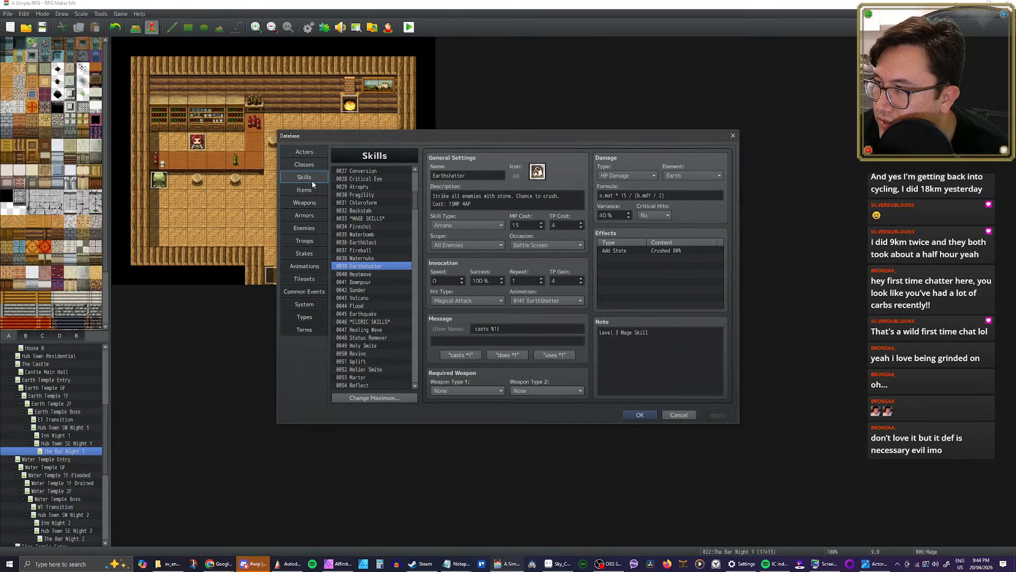
pyautogui.scroll(-2, 394, 269)
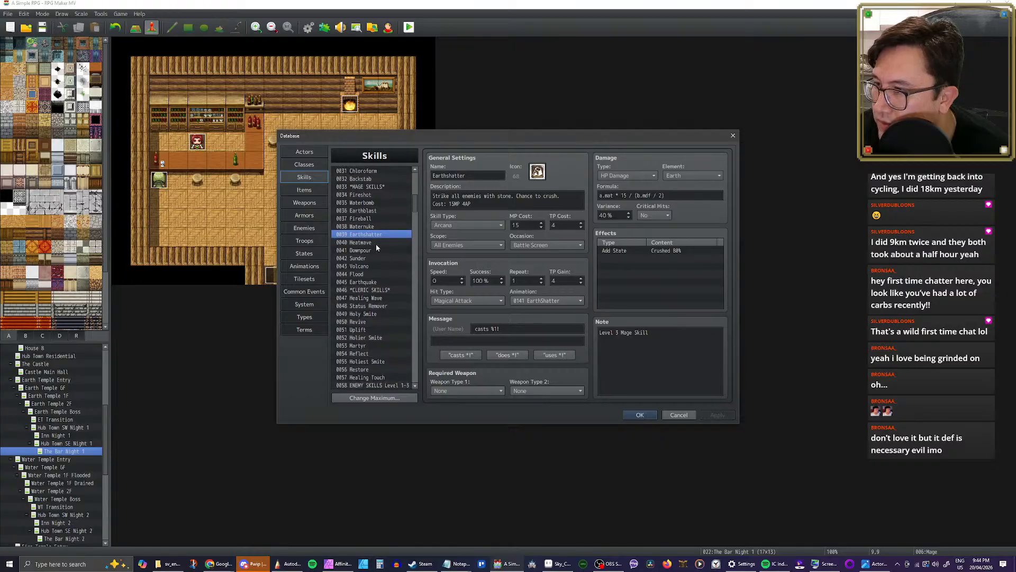
pyautogui.click(377, 243)
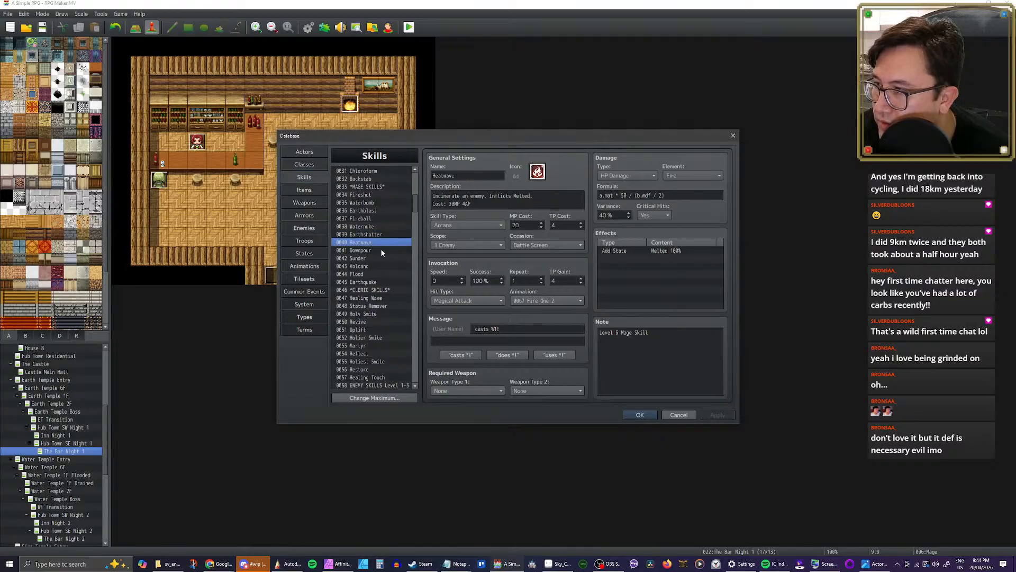
pyautogui.click(381, 251)
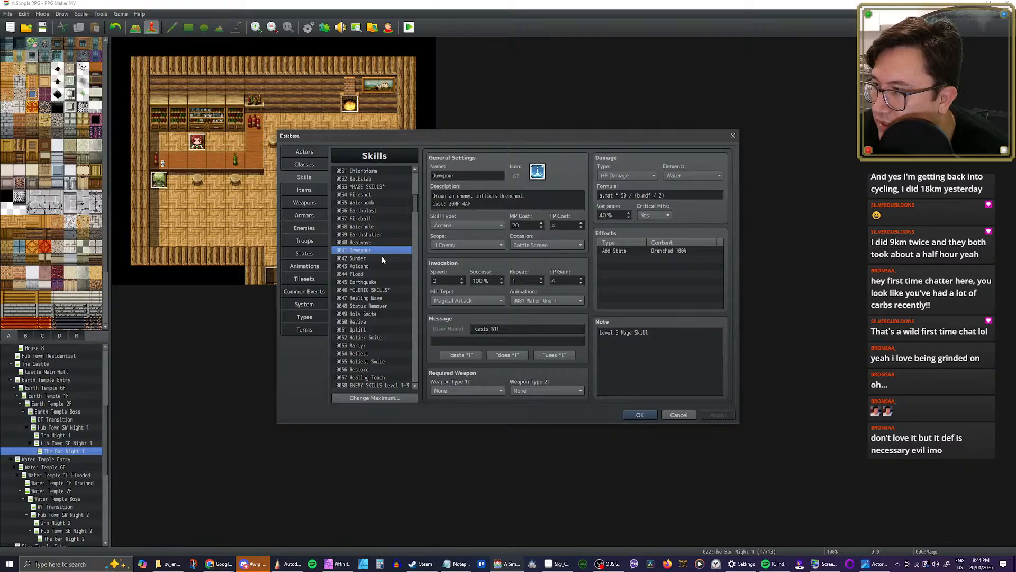
pyautogui.click(382, 259)
pyautogui.click(382, 266)
pyautogui.click(380, 274)
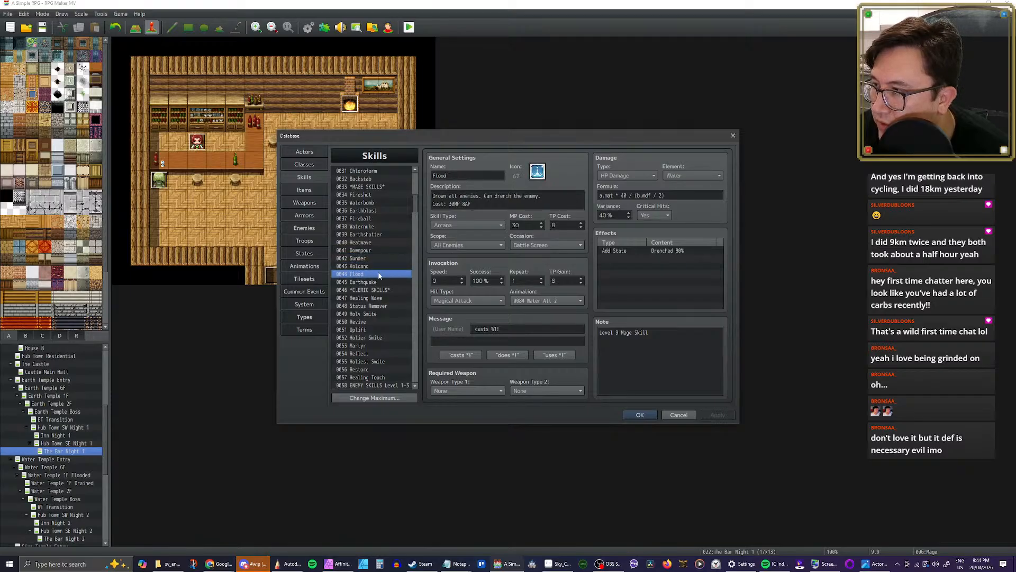
pyautogui.click(377, 282)
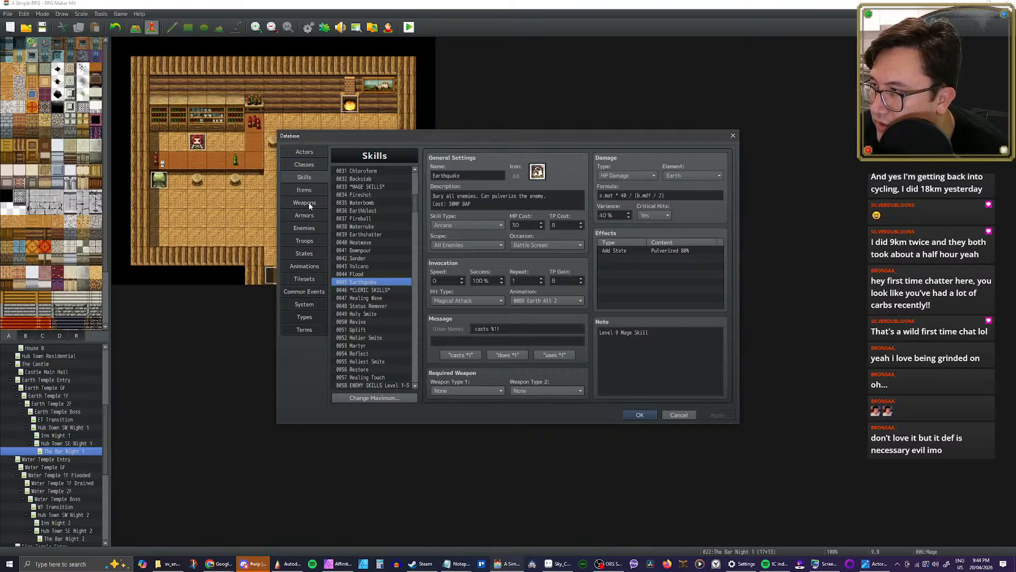
# Step: Preview the Earth All 2 animation in the database, accept the database and save the project
pyautogui.click(310, 241)
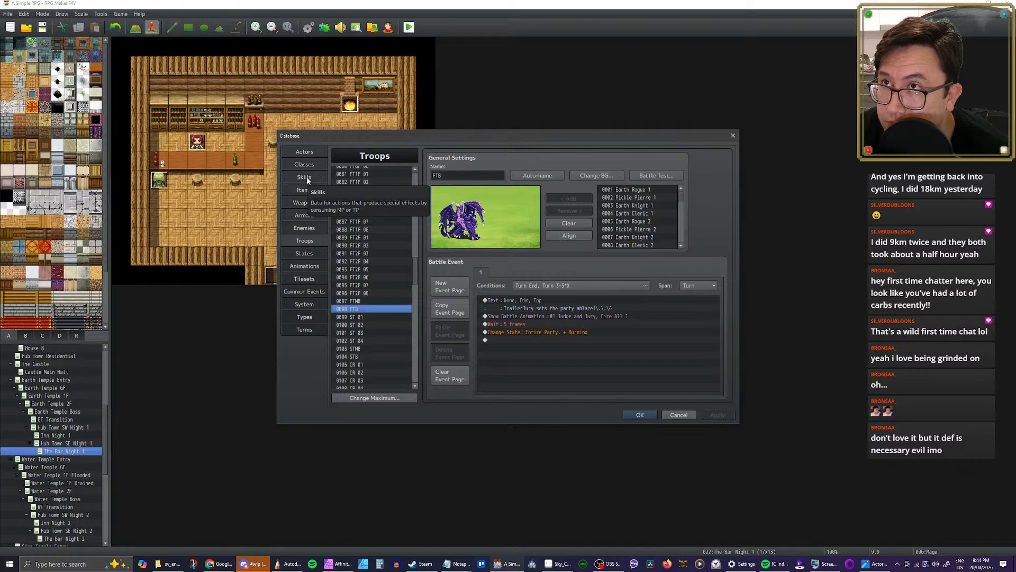
pyautogui.click(309, 254)
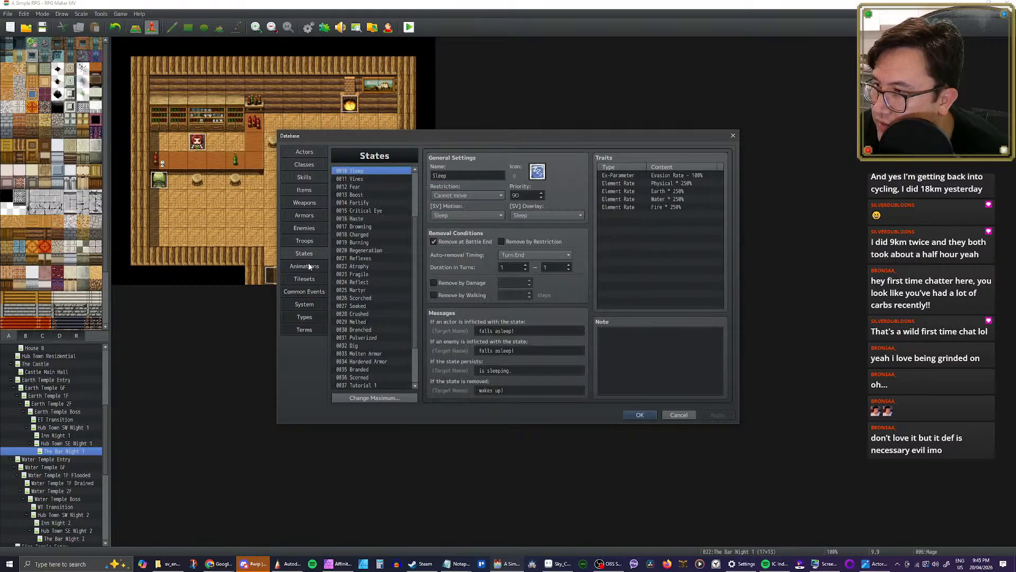
pyautogui.click(311, 266)
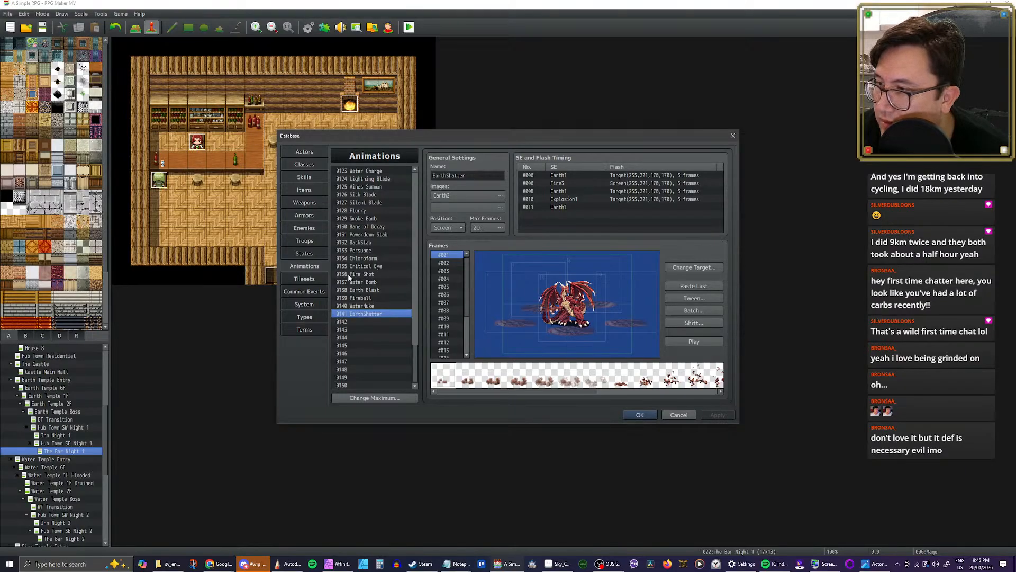
pyautogui.scroll(6, 402, 285)
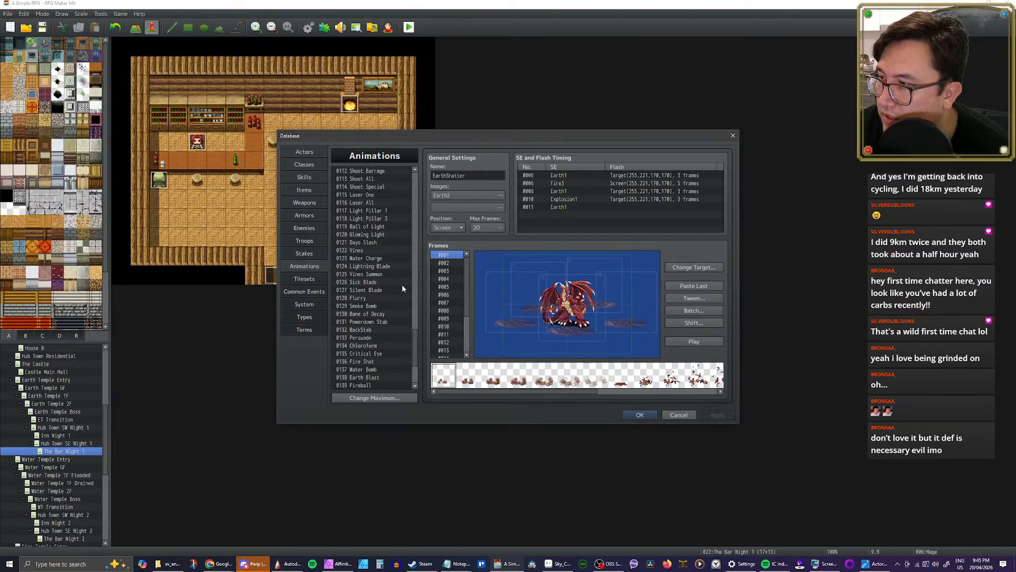
pyautogui.moveTo(414, 348); pyautogui.dragTo(419, 273)
pyautogui.scroll(-6, 382, 281)
pyautogui.click(359, 309)
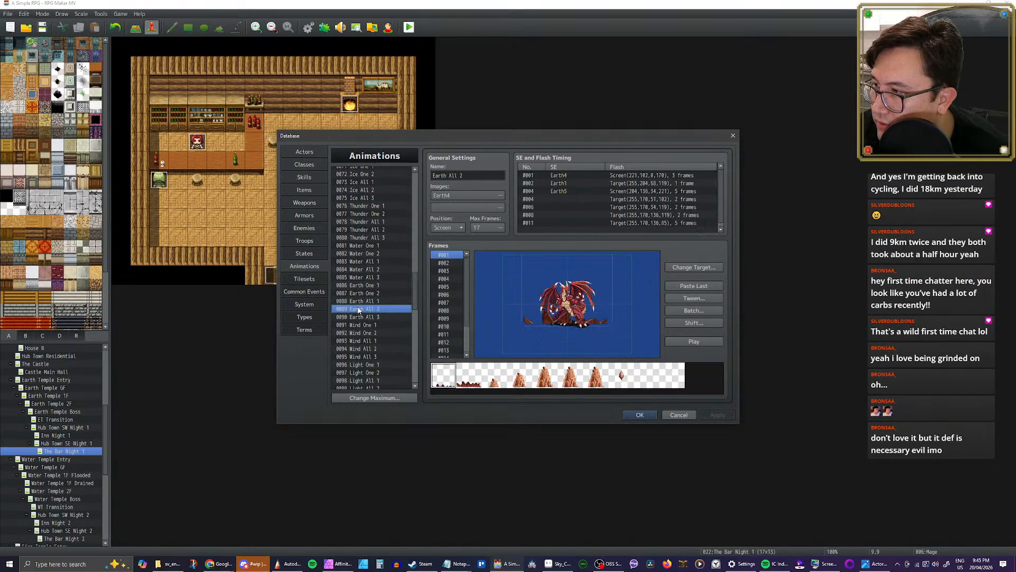
pyautogui.click(694, 341)
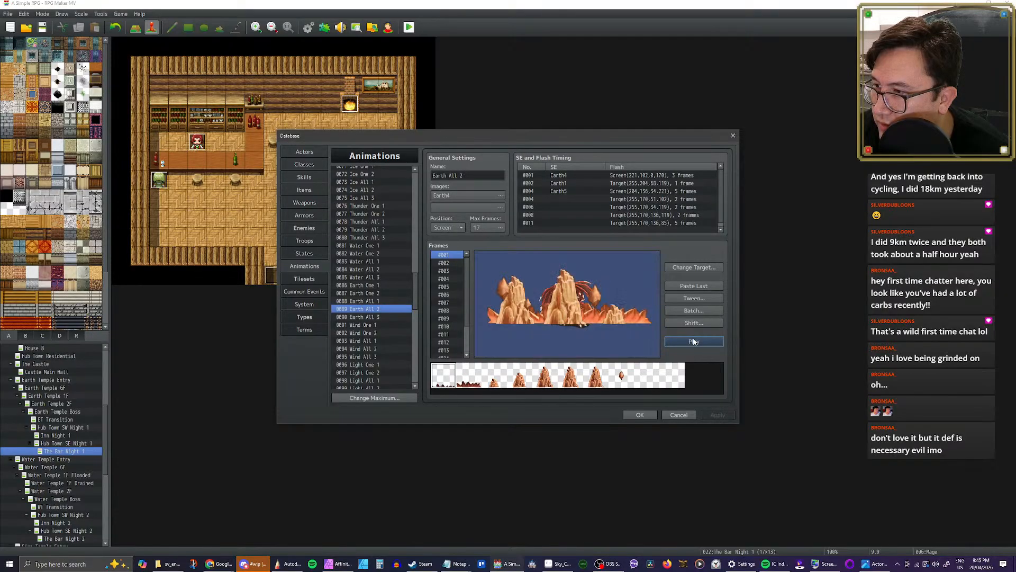
pyautogui.click(694, 342)
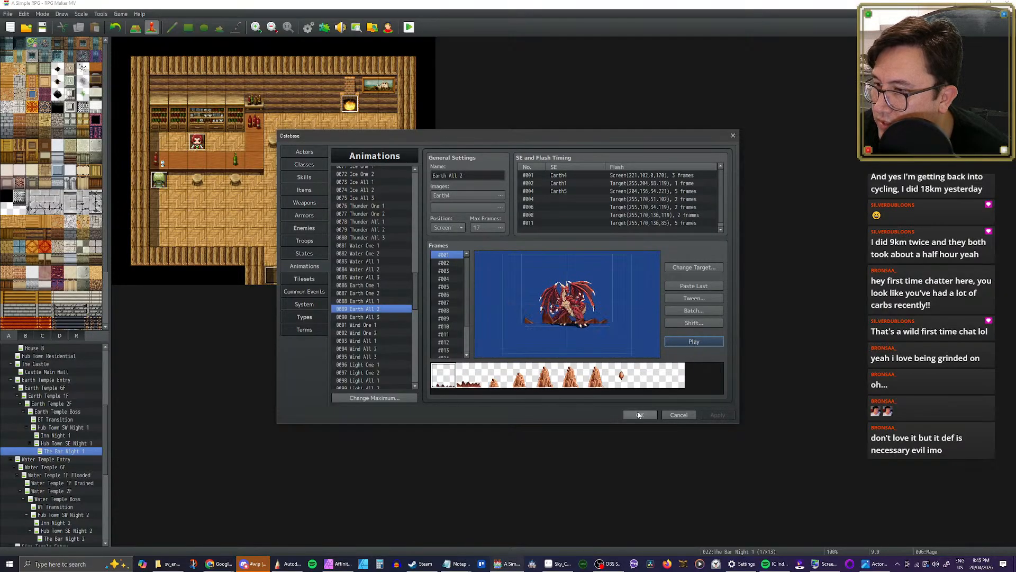
pyautogui.click(640, 415)
pyautogui.click(42, 27)
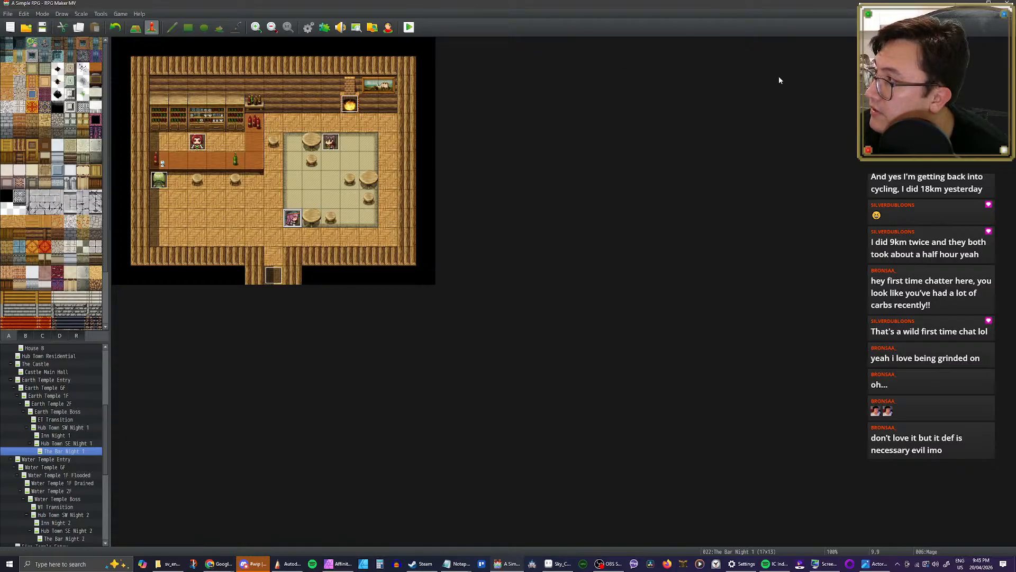
# Step: Close and reopen the A Simple RPG project, and look through the database's first four actors, its enemies and its skills
pyautogui.click(1007, 2)
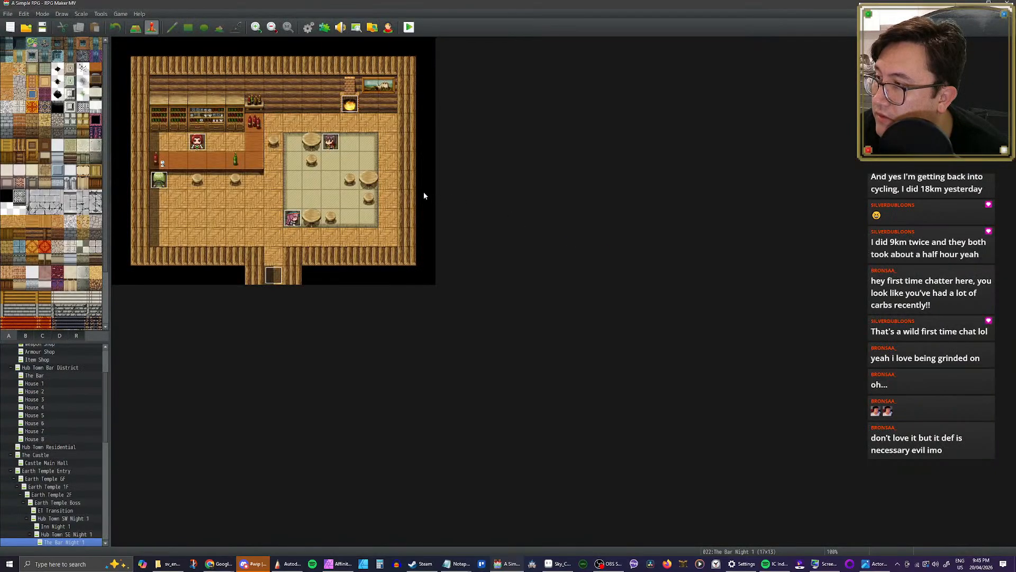
pyautogui.click(308, 28)
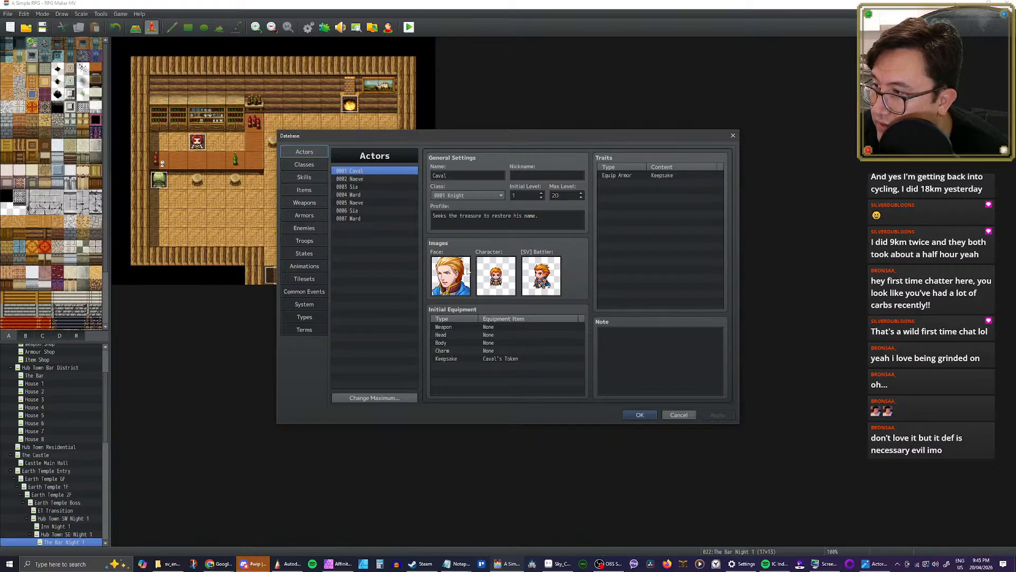
pyautogui.click(358, 179)
pyautogui.click(358, 187)
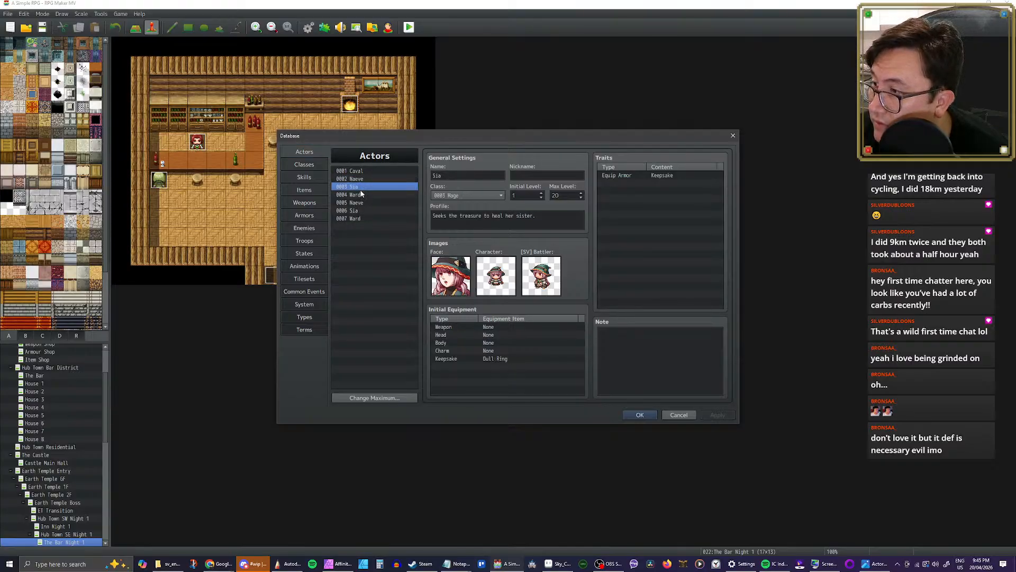
pyautogui.click(362, 195)
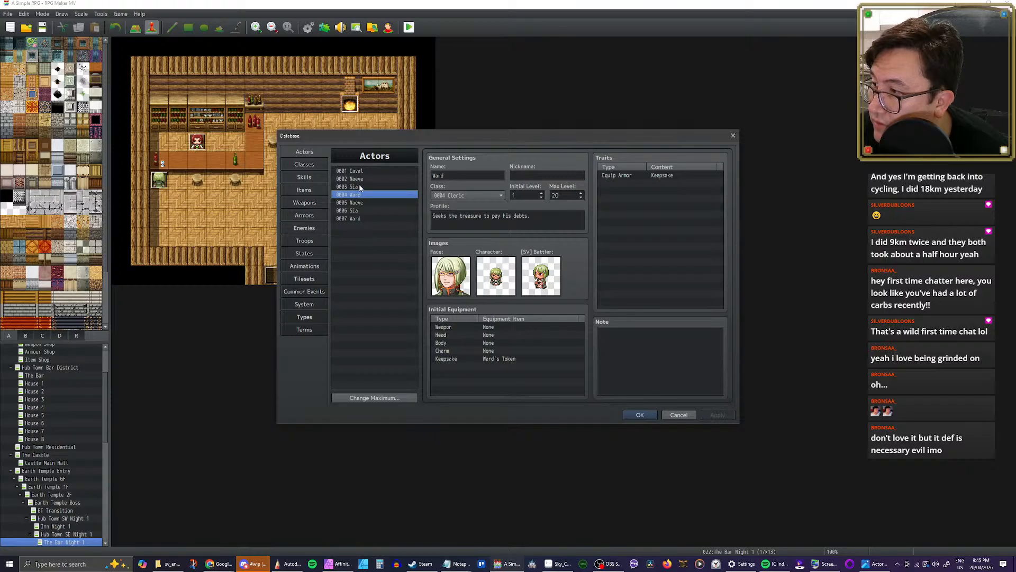
pyautogui.click(309, 227)
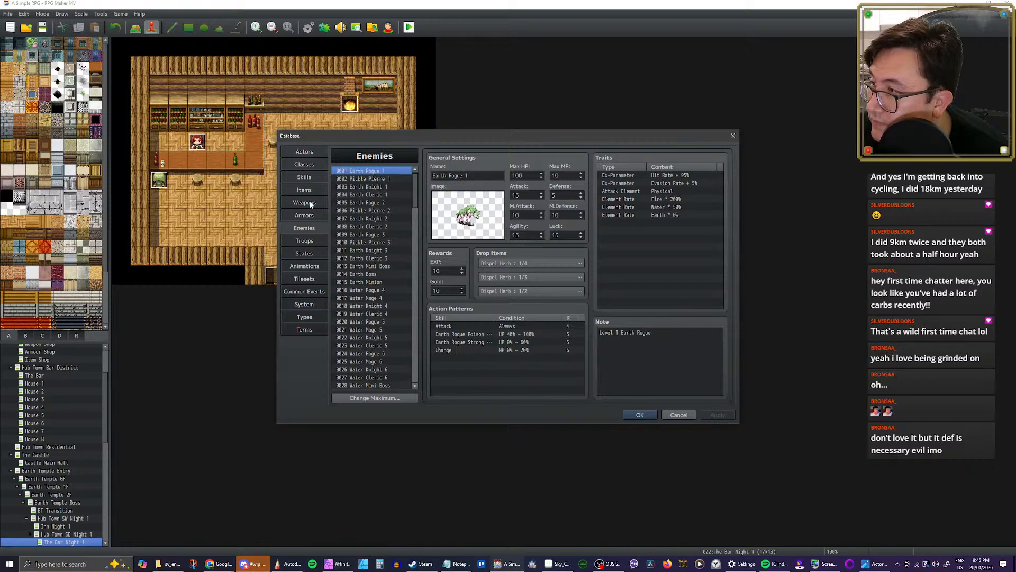
pyautogui.click(307, 179)
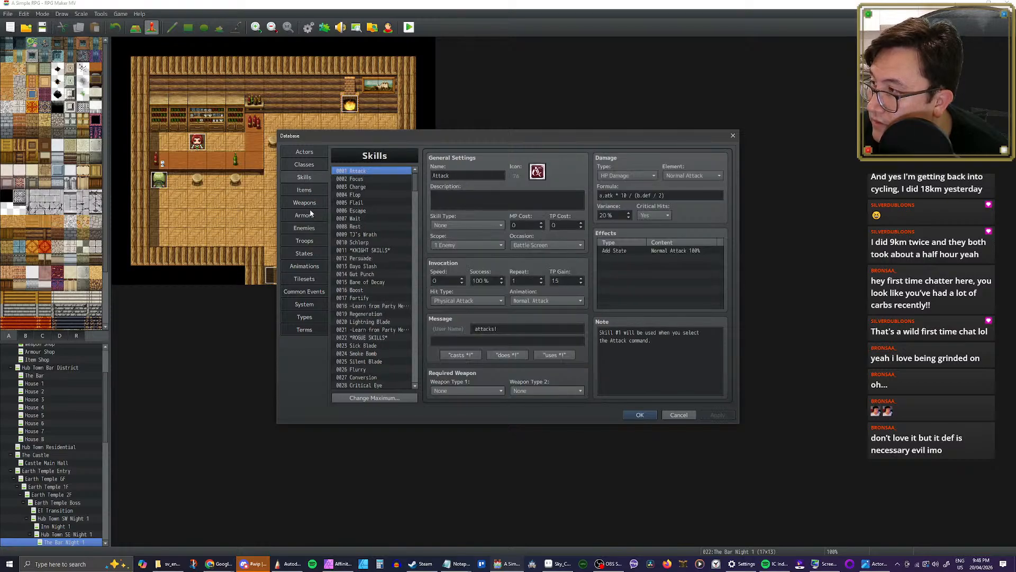
# Step: Preview the Earth All 2 and Earth All 3 animations in the database by playing each one
pyautogui.click(305, 267)
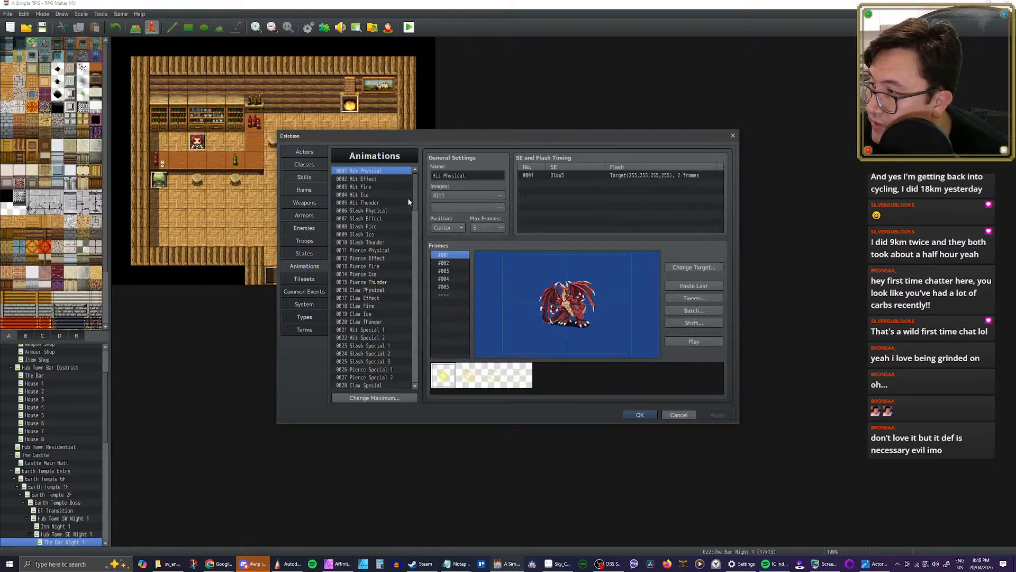
pyautogui.moveTo(414, 203); pyautogui.dragTo(413, 303)
pyautogui.click(365, 284)
pyautogui.click(369, 292)
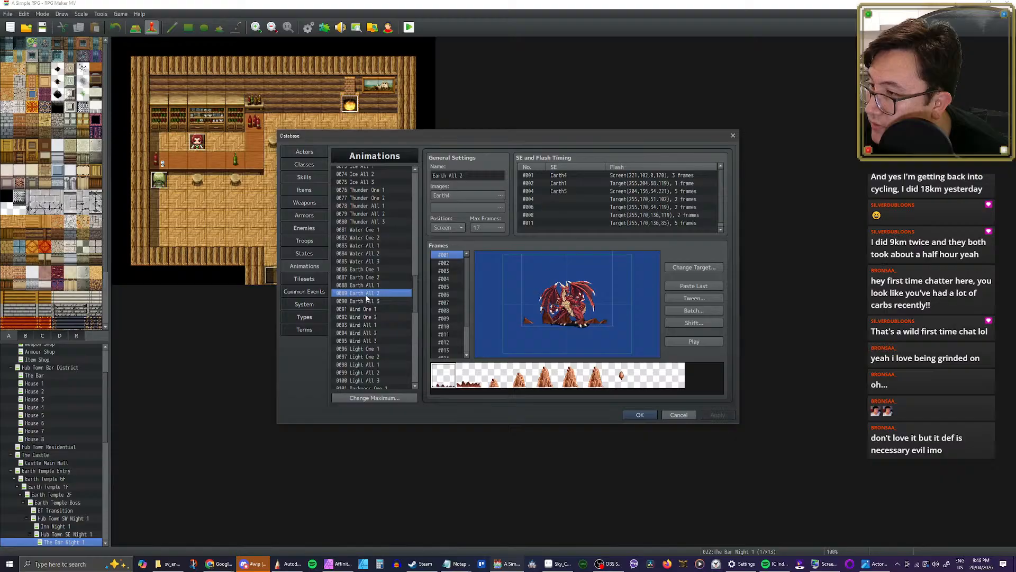
pyautogui.click(697, 342)
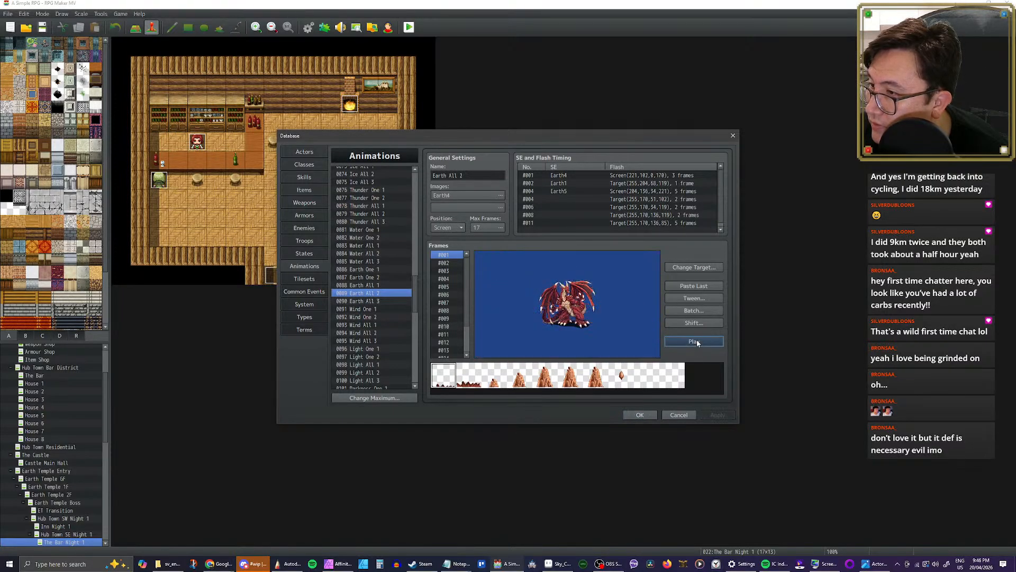
pyautogui.click(377, 301)
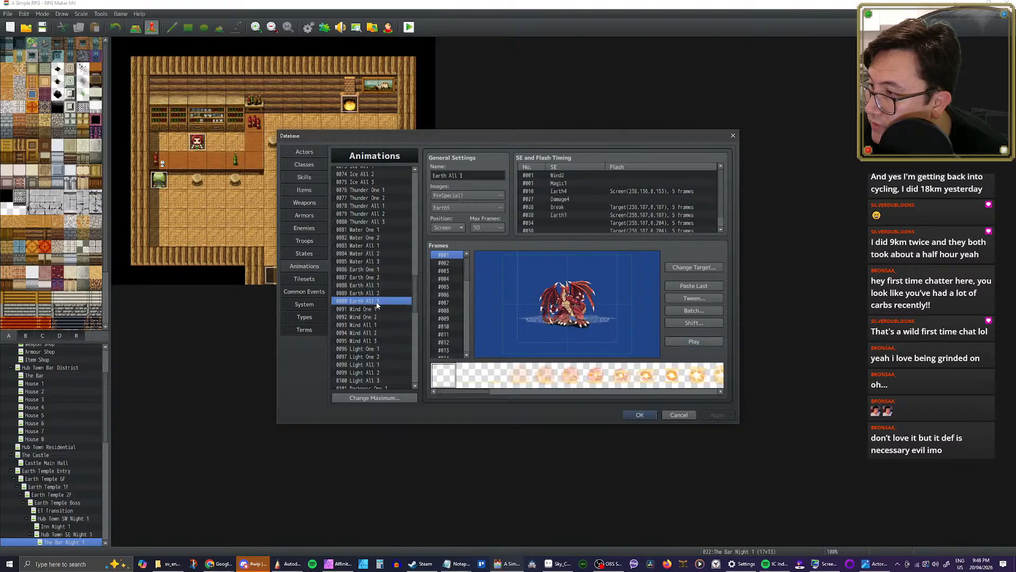
pyautogui.click(681, 343)
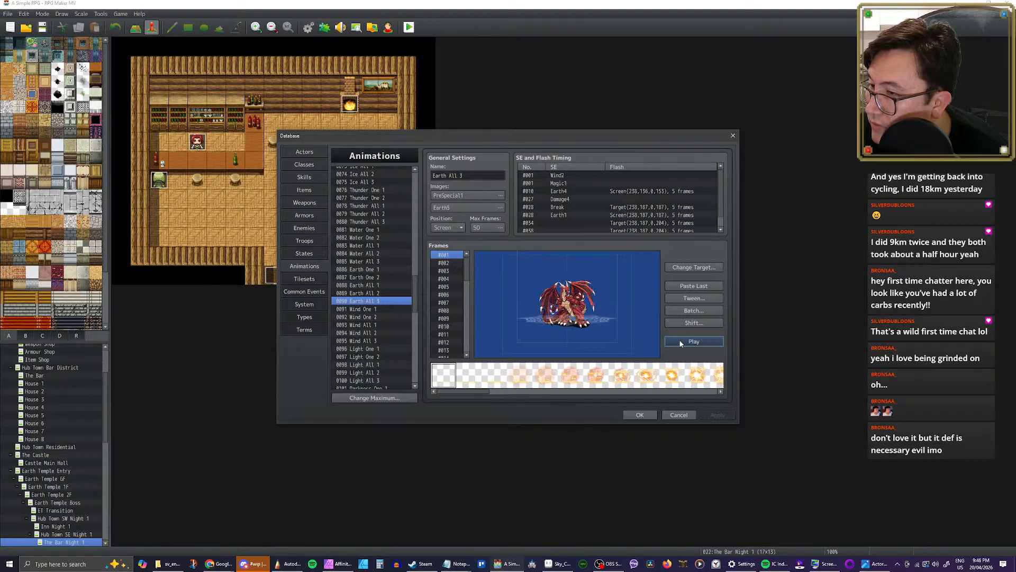
# Step: Examine the Earth All 3 animation frame by frame from frame #009 to #029, going back to frame #028
pyautogui.click(444, 318)
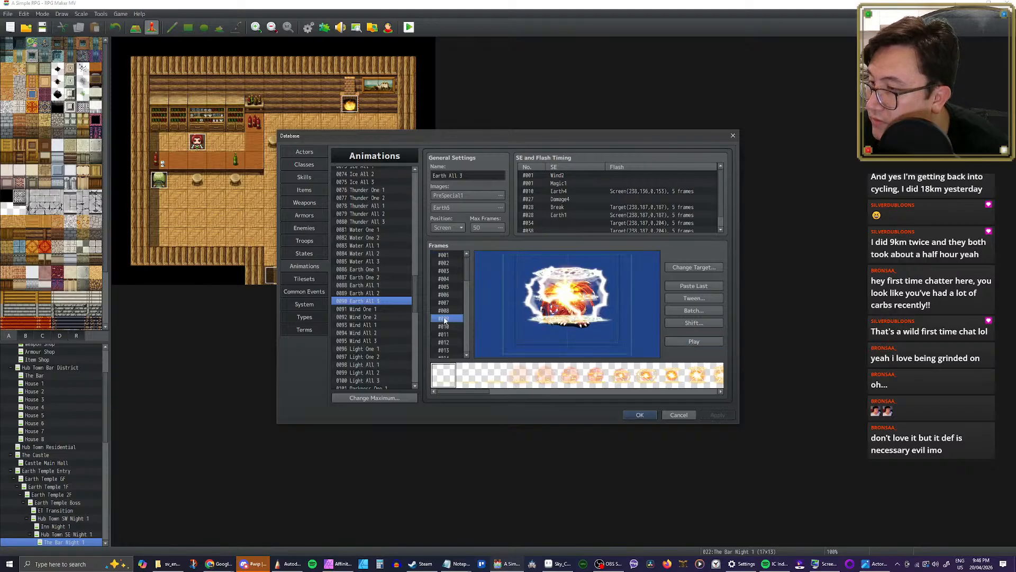
pyautogui.press('Down')
pyautogui.press('Down')
pyautogui.press('Down')
pyautogui.press('Down')
pyautogui.press('Down')
pyautogui.press('Down')
pyautogui.press('Down')
pyautogui.press('Down')
pyautogui.press('Down')
pyautogui.press('Down')
pyautogui.press('Down')
pyautogui.press('Down')
pyautogui.press('Down')
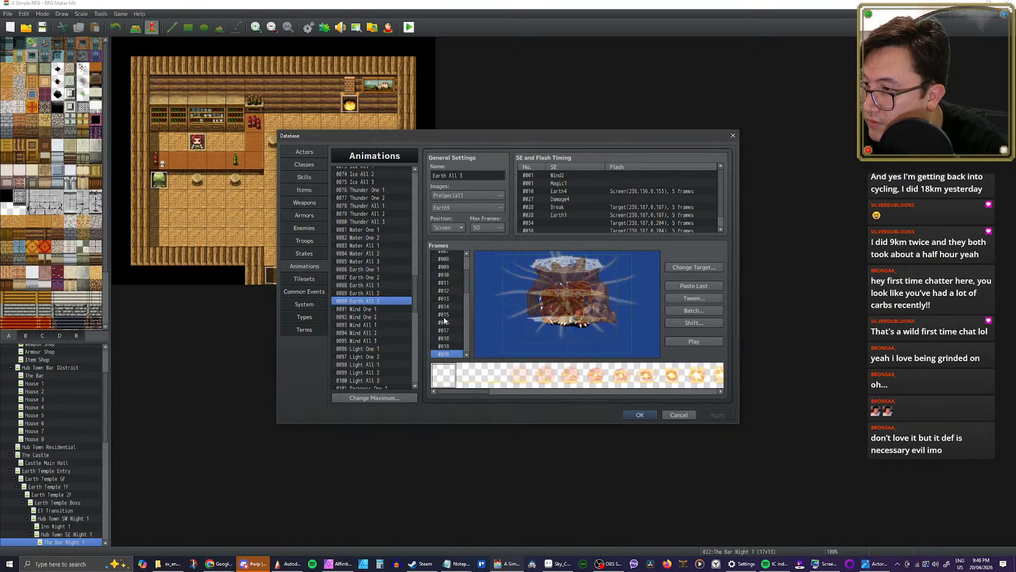
pyautogui.press('Down')
pyautogui.press('Down')
pyautogui.press('Down')
pyautogui.press('Down')
pyautogui.press('Down')
pyautogui.press('Down')
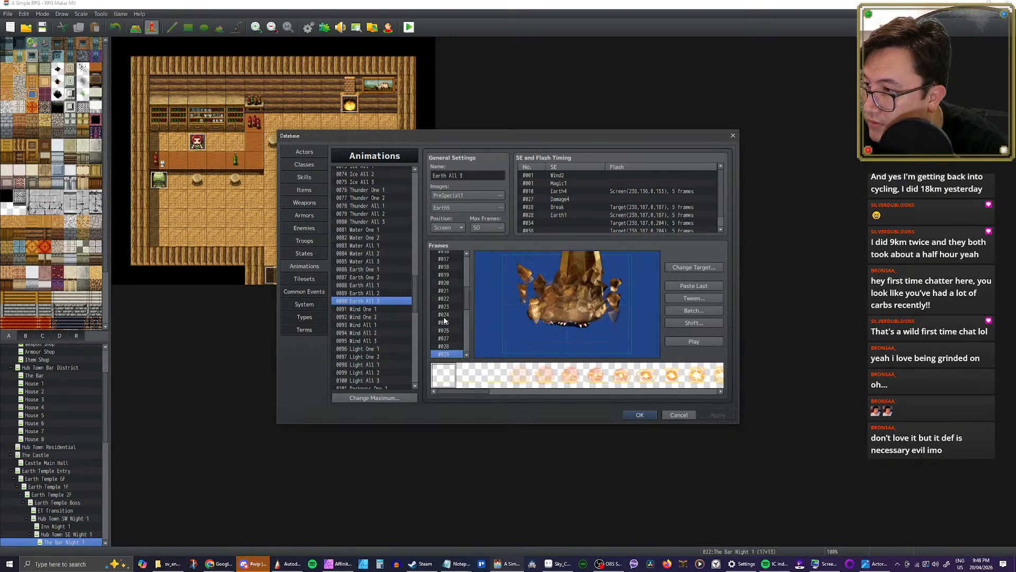
pyautogui.press('Up')
pyautogui.press('Up')
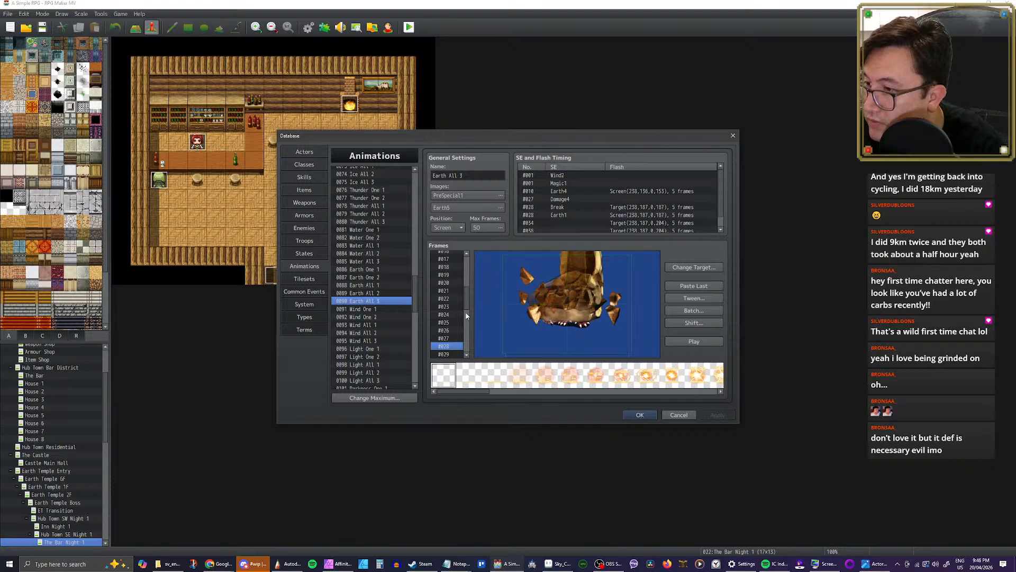
# Step: Browse the rock debris images in the Earth All 3 animation's sprite strip, ending with the last visible one selected
pyautogui.moveTo(484, 394); pyautogui.dragTo(706, 395)
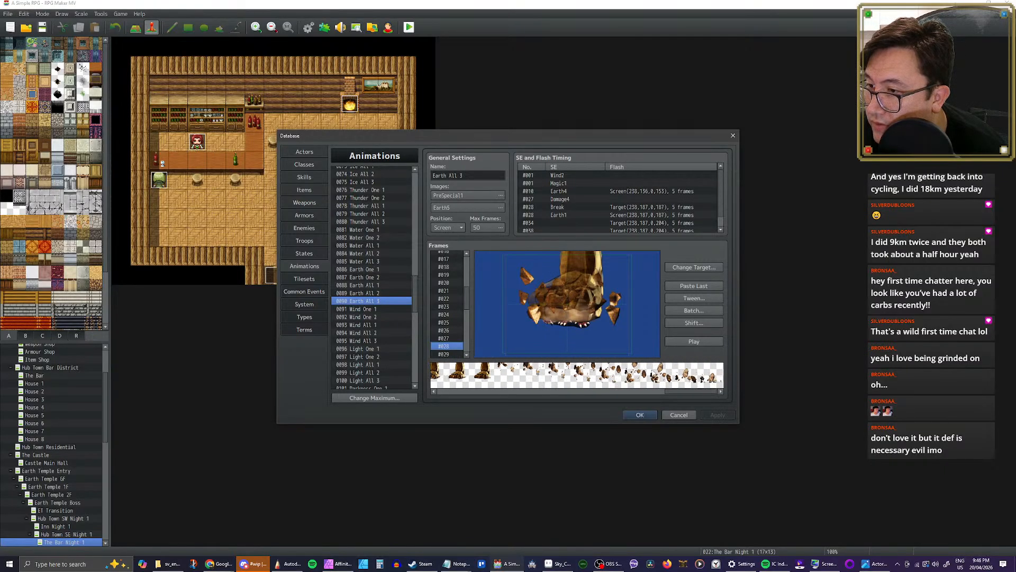
pyautogui.click(518, 378)
pyautogui.moveTo(518, 378); pyautogui.dragTo(642, 381)
pyautogui.click(669, 379)
pyautogui.click(695, 381)
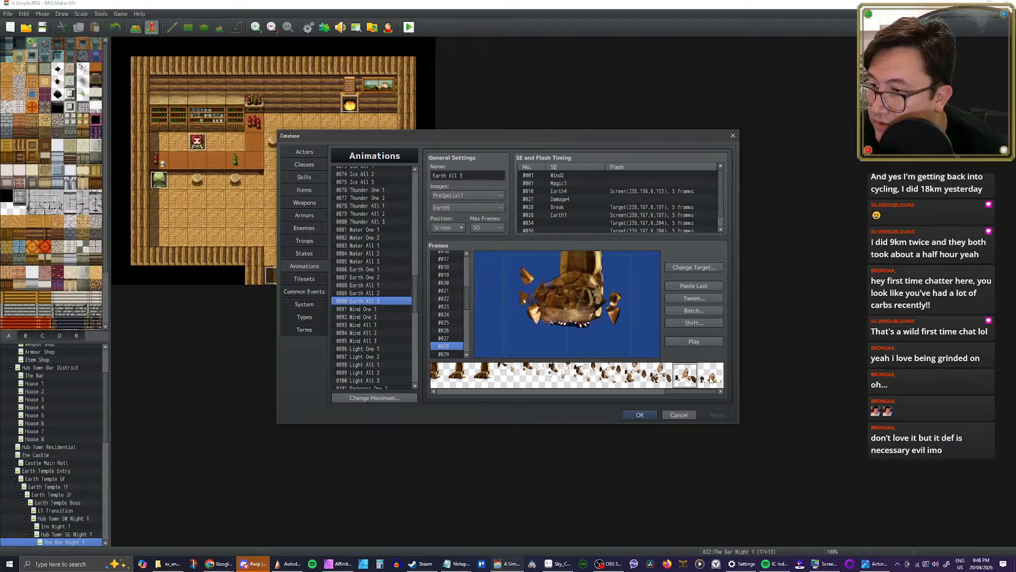
pyautogui.click(709, 377)
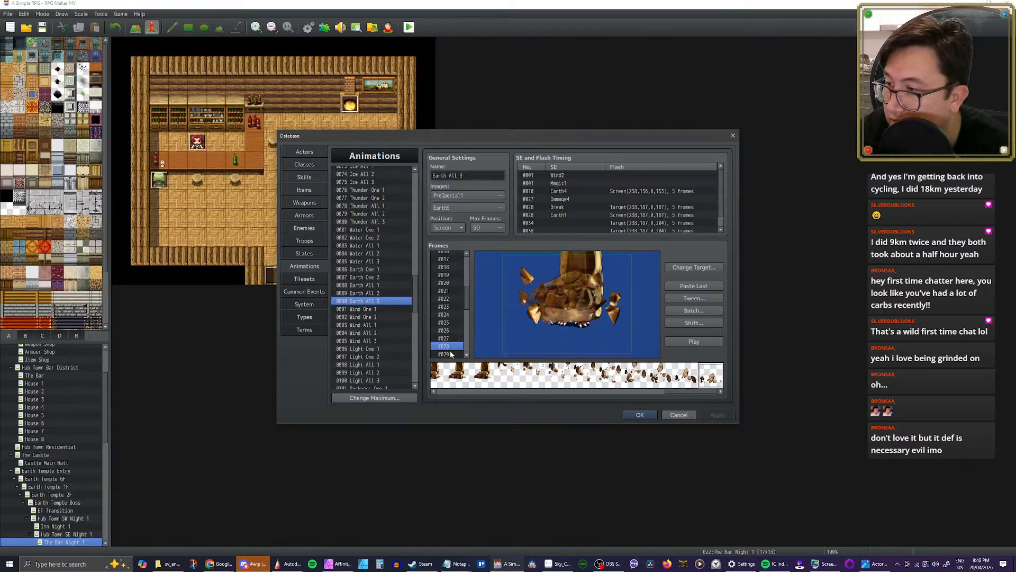
# Step: Try moving the rock debris cell in frame #028 of Earth All 3 to about (-240, -0.5), and undo the move
pyautogui.click(535, 287)
pyautogui.moveTo(530, 296); pyautogui.dragTo(489, 294)
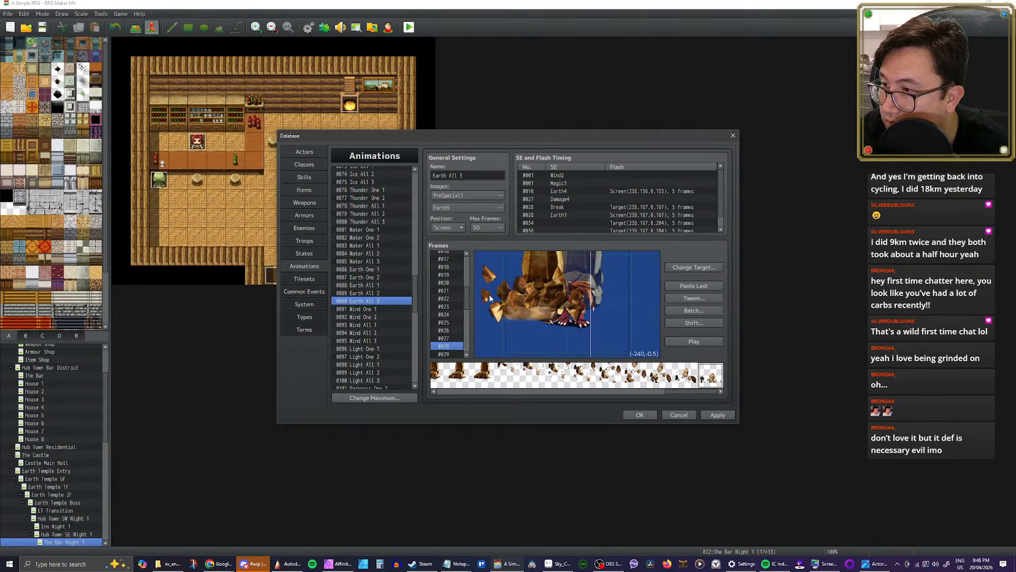
pyautogui.hotkey('ctrl', 'z')
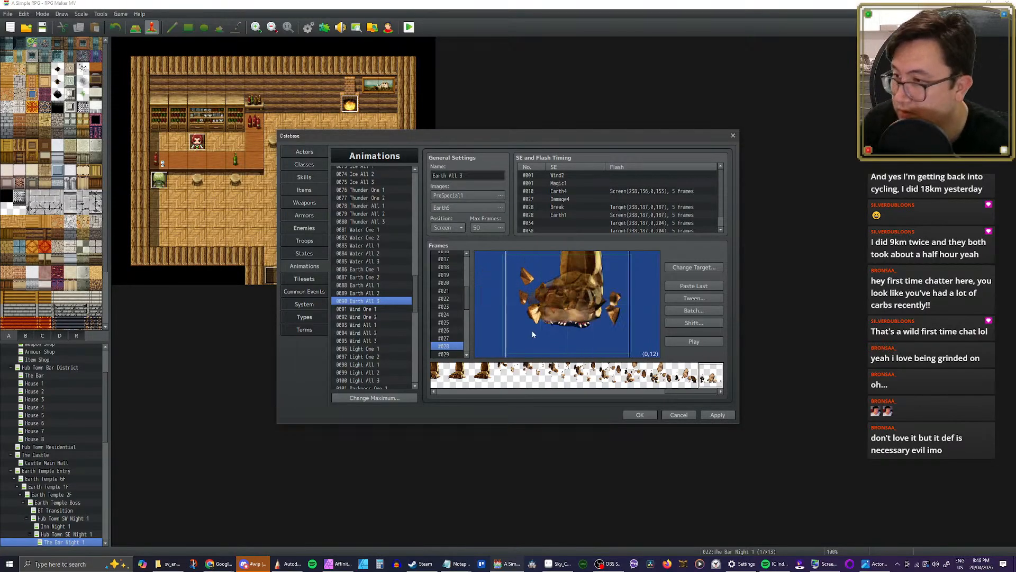
# Step: Examine Earth All 3 from frame #029 to #034 and select the debris cell at (276, -48) in frame #033
pyautogui.click(442, 354)
pyautogui.scroll(-3, 452, 350)
pyautogui.click(446, 306)
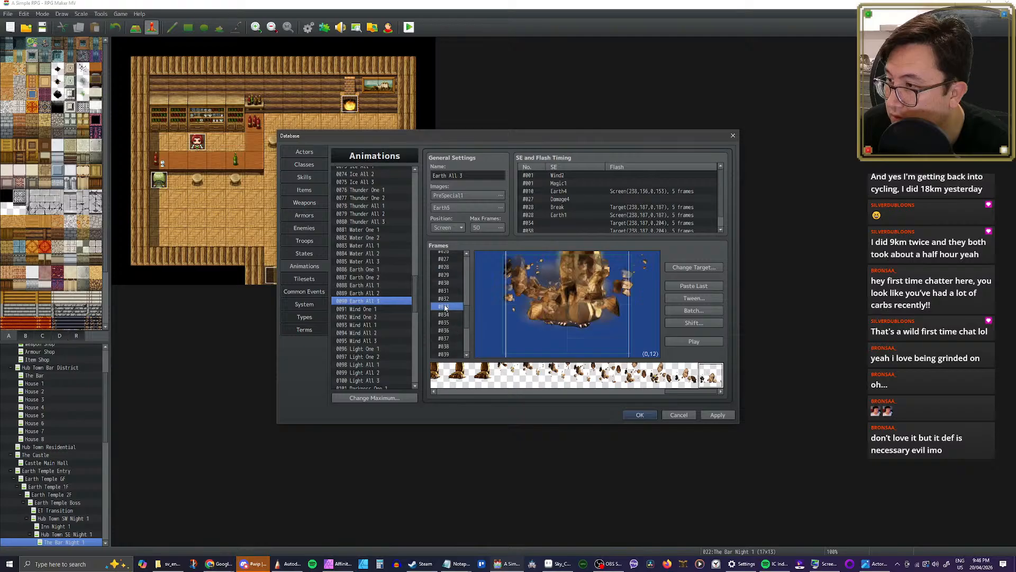
pyautogui.click(443, 313)
pyautogui.click(444, 307)
pyautogui.click(635, 267)
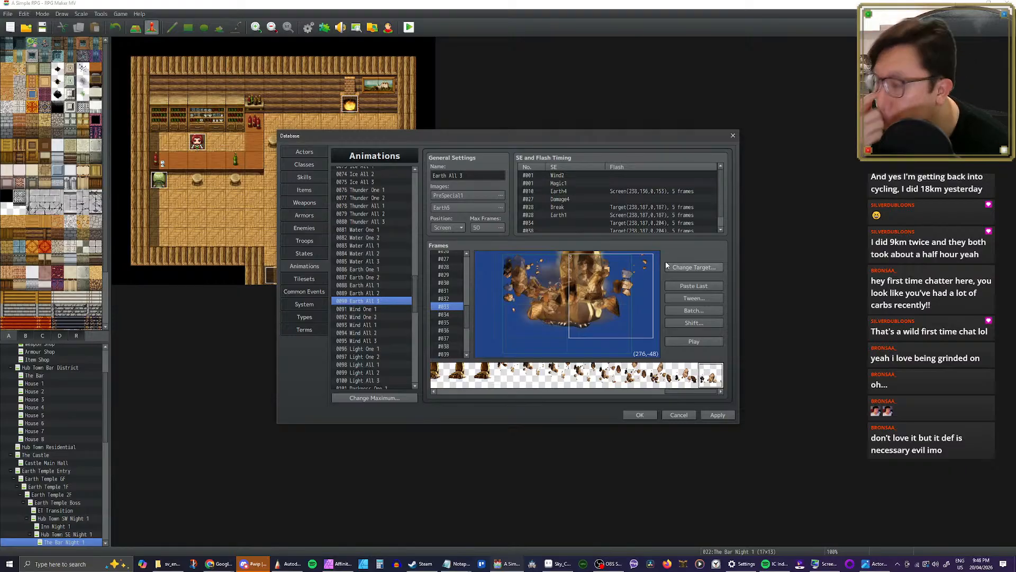
# Step: Examine the remaining Earth All 3 frames from #034 up to #044 and replay the whole animation
pyautogui.click(444, 315)
pyautogui.click(445, 323)
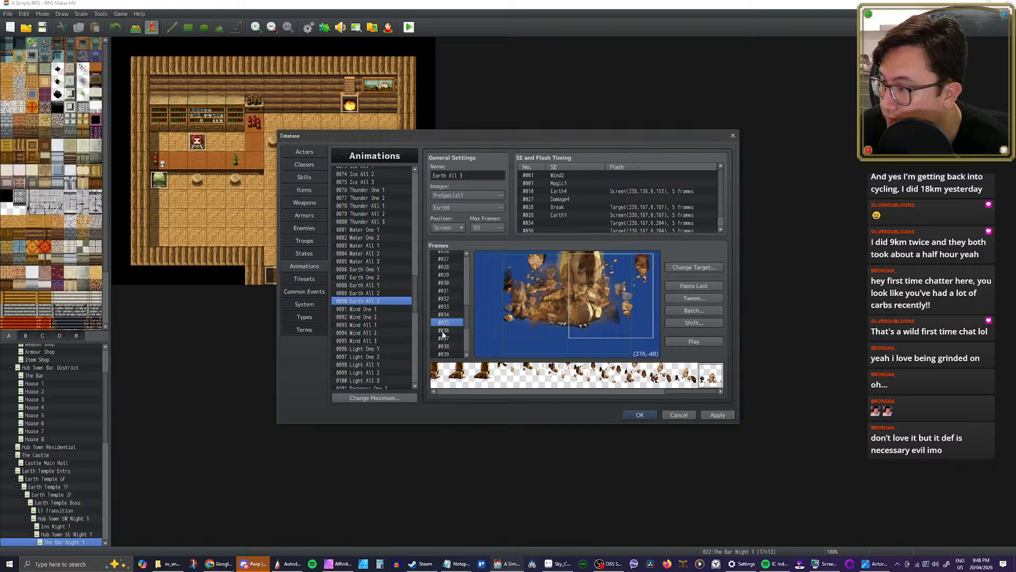
pyautogui.click(444, 331)
pyautogui.click(444, 339)
pyautogui.scroll(-2, 446, 341)
pyautogui.click(445, 307)
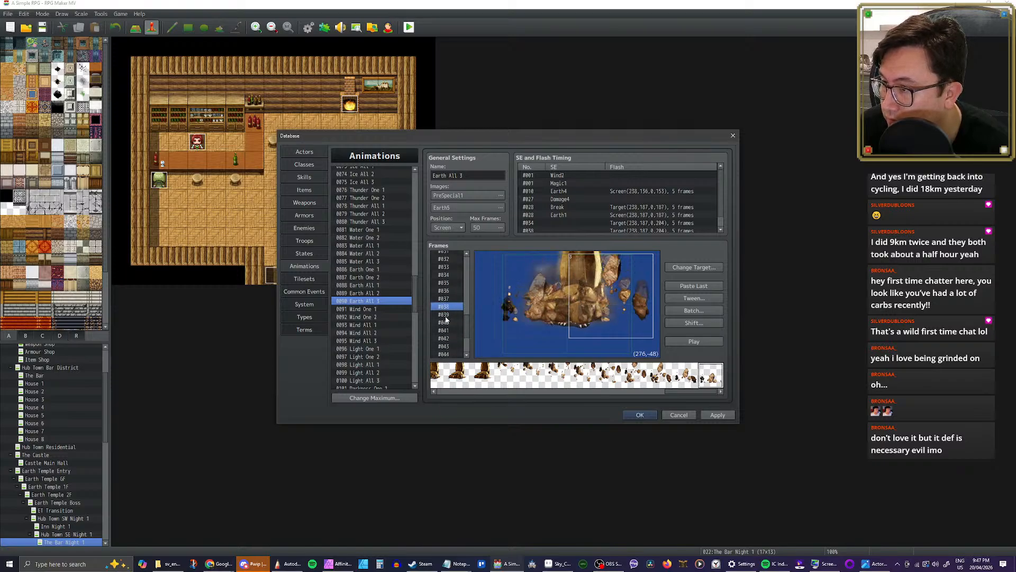
pyautogui.click(444, 315)
pyautogui.click(445, 330)
pyautogui.click(447, 337)
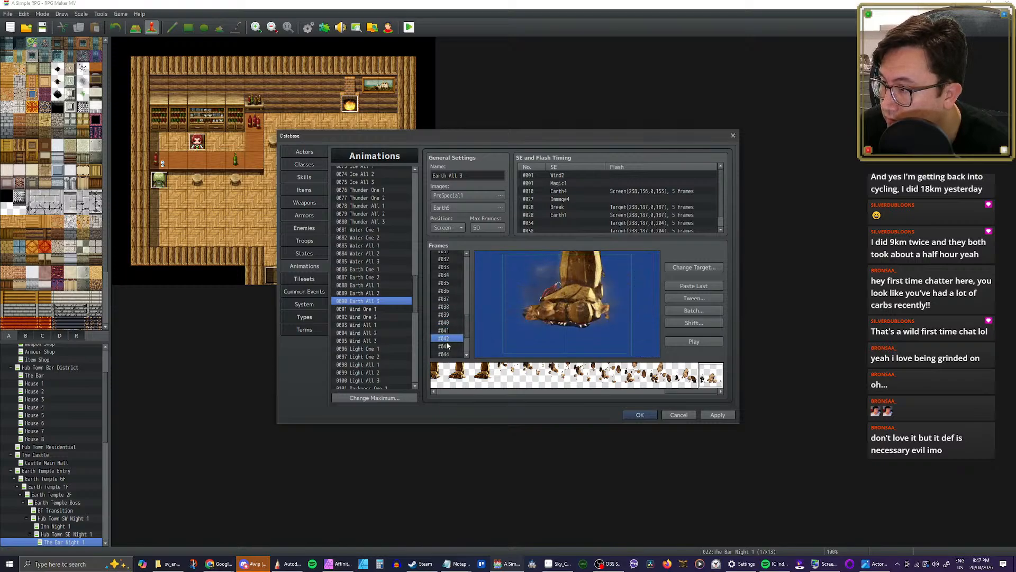
pyautogui.click(446, 345)
pyautogui.scroll(-1, 447, 345)
pyautogui.click(443, 316)
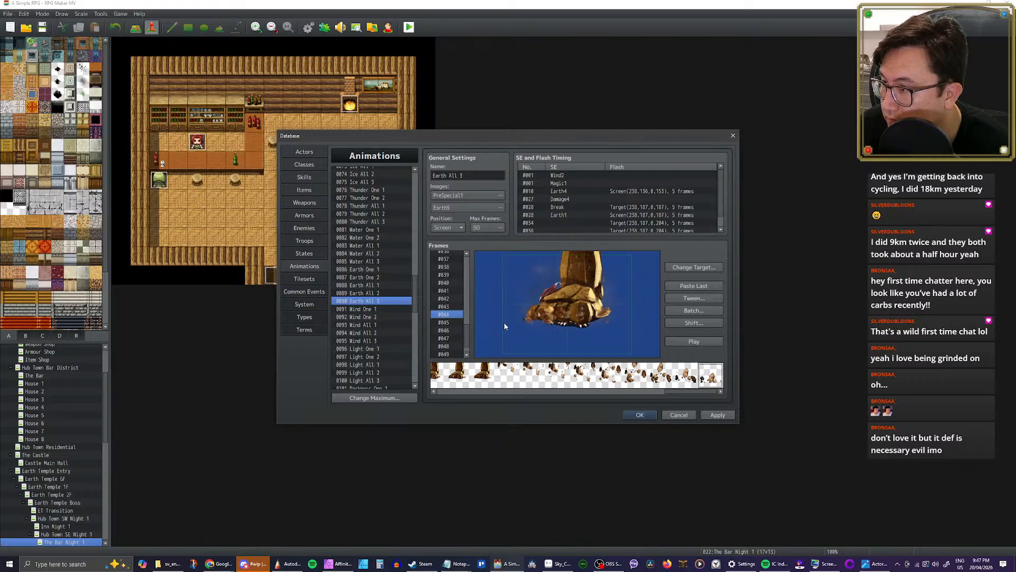
pyautogui.click(703, 340)
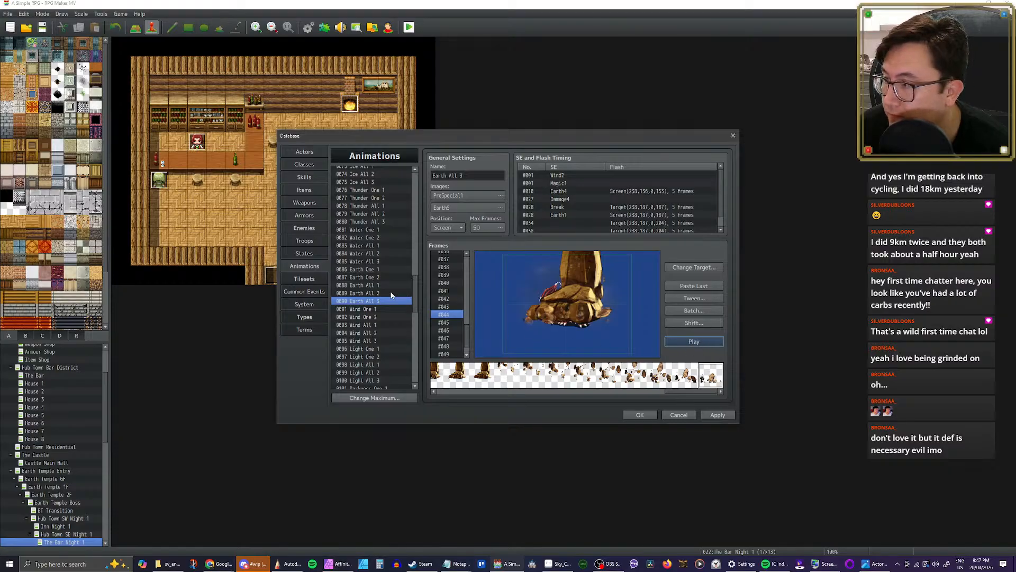
# Step: Check Earth All 2 again and look for empty animation slots below EarthShatter, ending on slot 0144
pyautogui.click(368, 294)
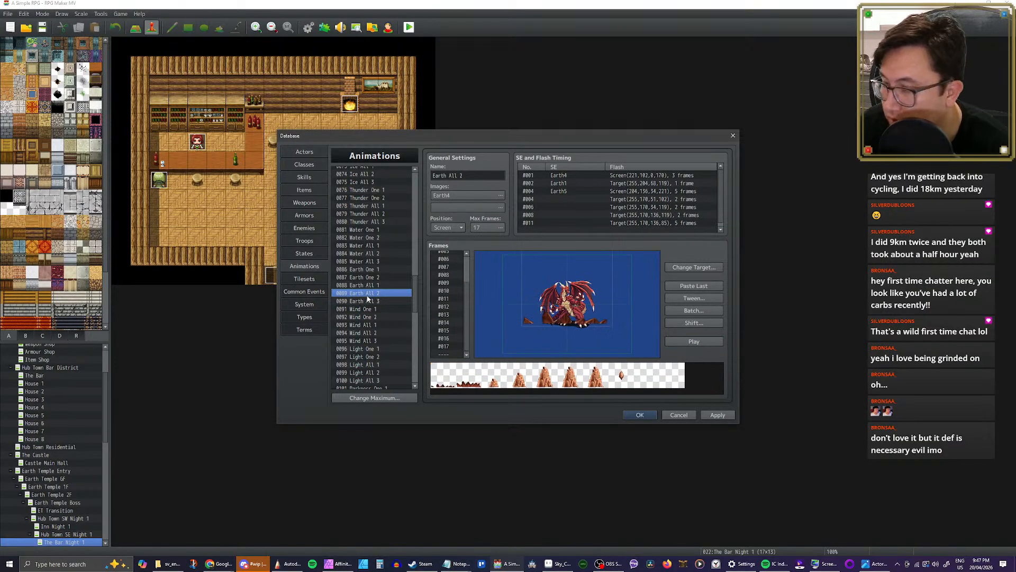
pyautogui.moveTo(412, 281); pyautogui.dragTo(412, 377)
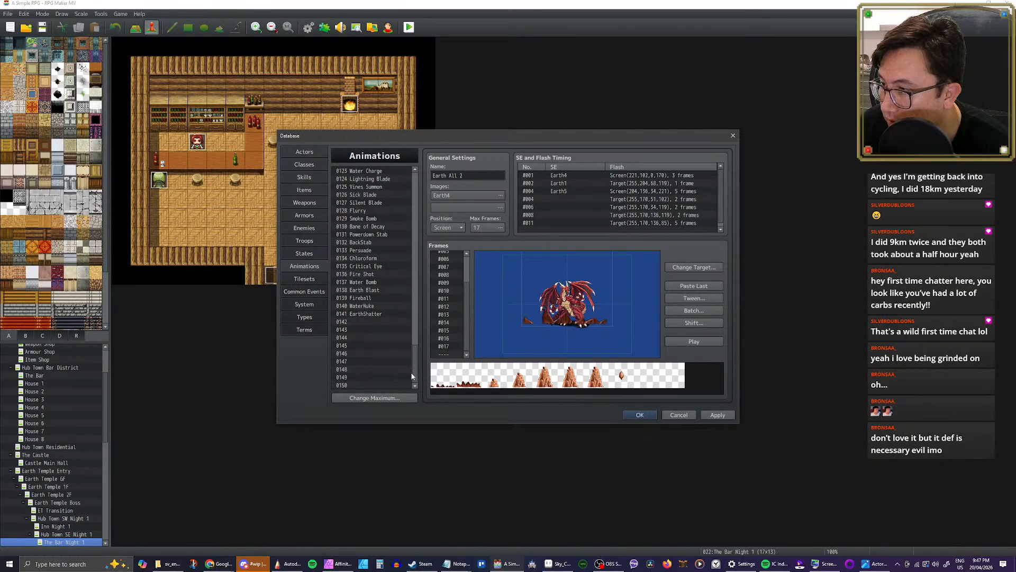
pyautogui.click(366, 321)
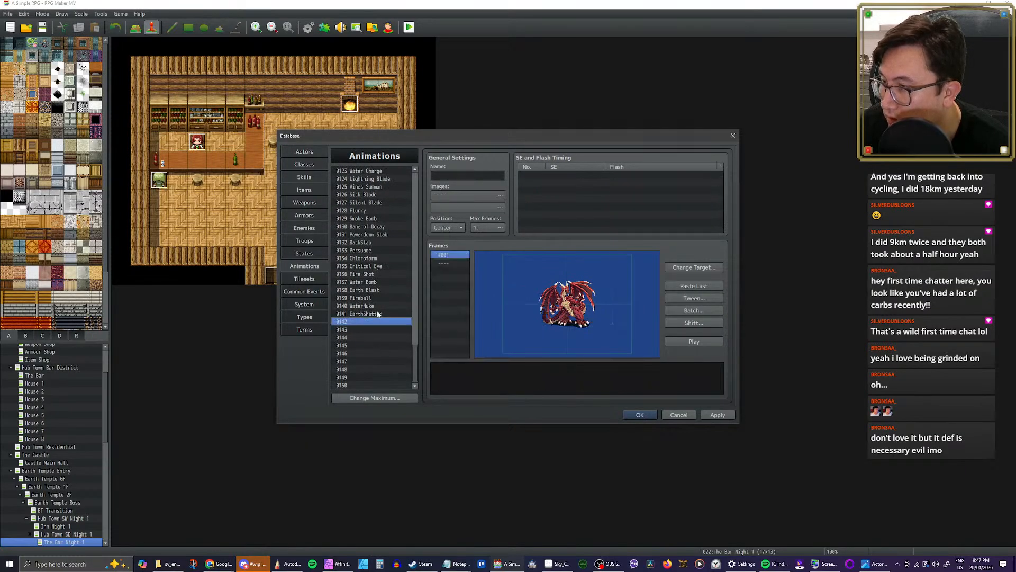
pyautogui.scroll(1, 379, 320)
pyautogui.scroll(-1, 379, 324)
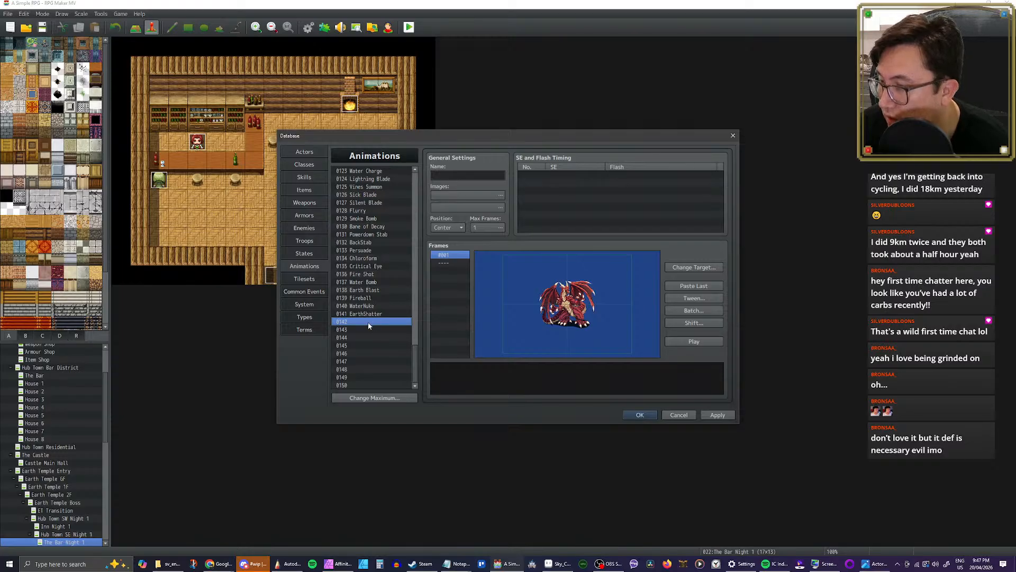
pyautogui.press('Down')
pyautogui.press('Down')
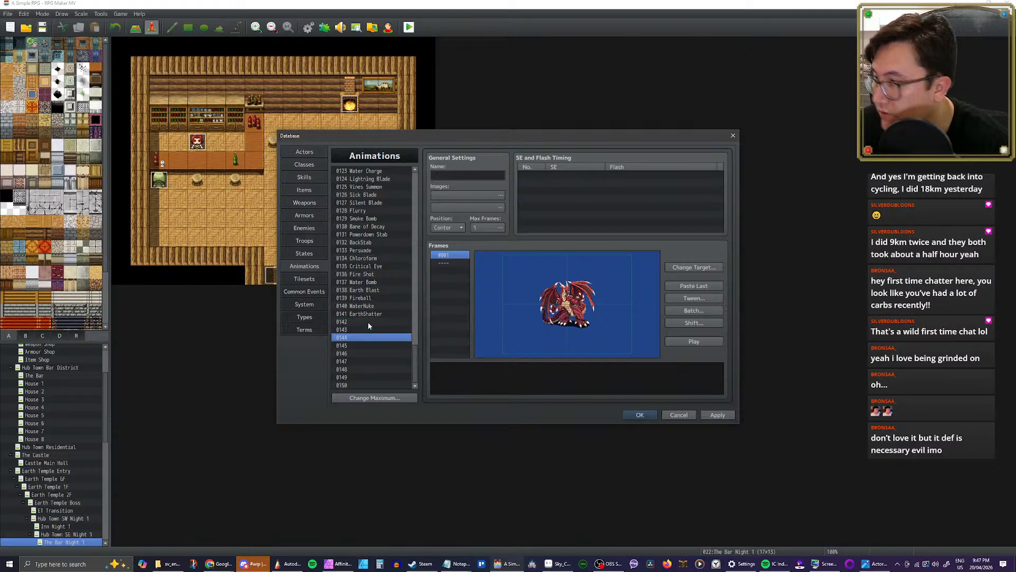
# Step: Check the order of the mage skills in the database's skill list and return to the animations
pyautogui.click(302, 176)
pyautogui.scroll(-2, 387, 341)
pyautogui.scroll(-3, 386, 341)
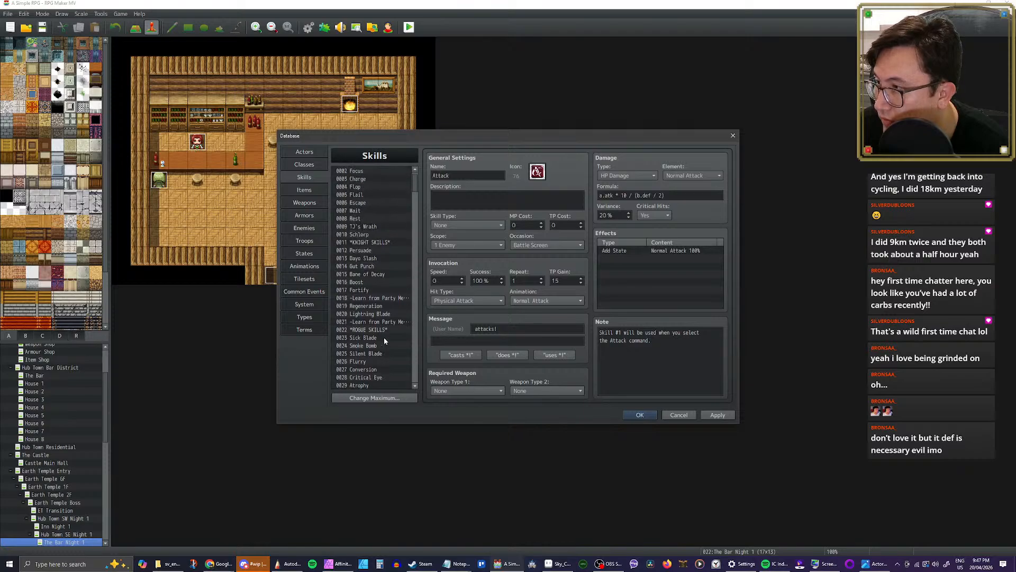
pyautogui.scroll(-4, 383, 337)
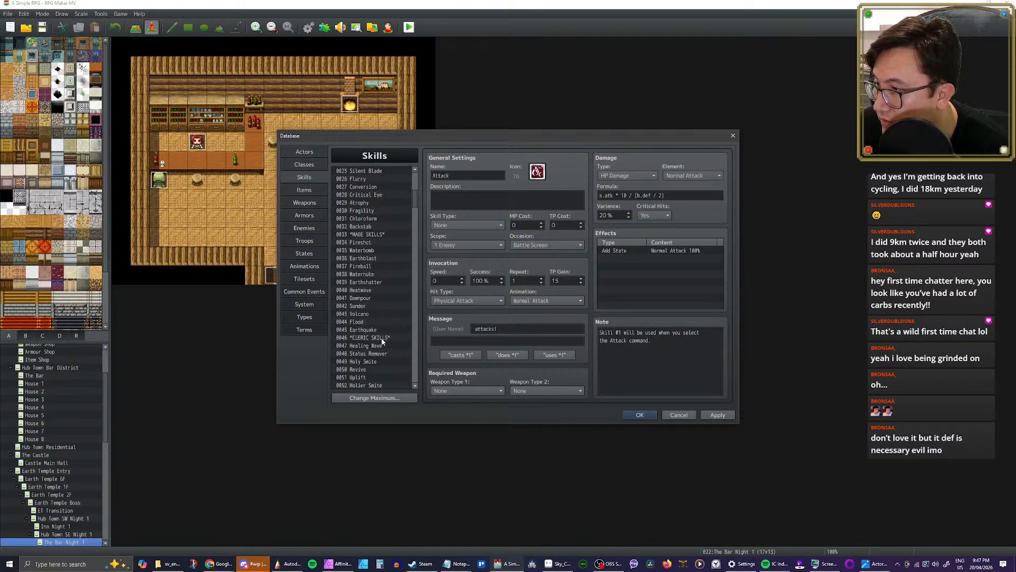
pyautogui.click(306, 266)
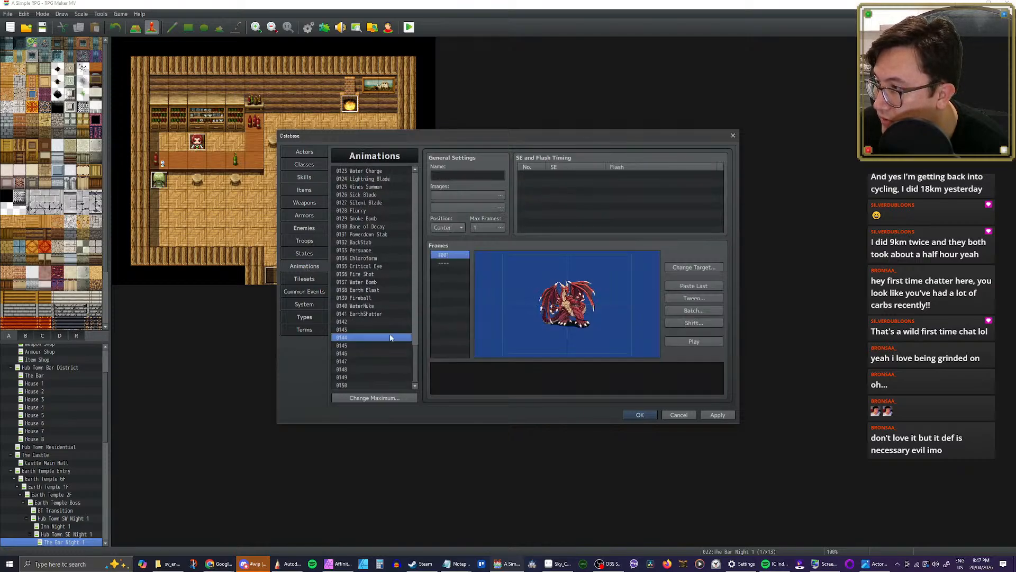
# Step: Paste the copied Earth All 2 animation into empty slot 0147 and rename it EarthQuake
pyautogui.moveTo(375, 347); pyautogui.dragTo(371, 366)
pyautogui.hotkey('ctrl', 'v')
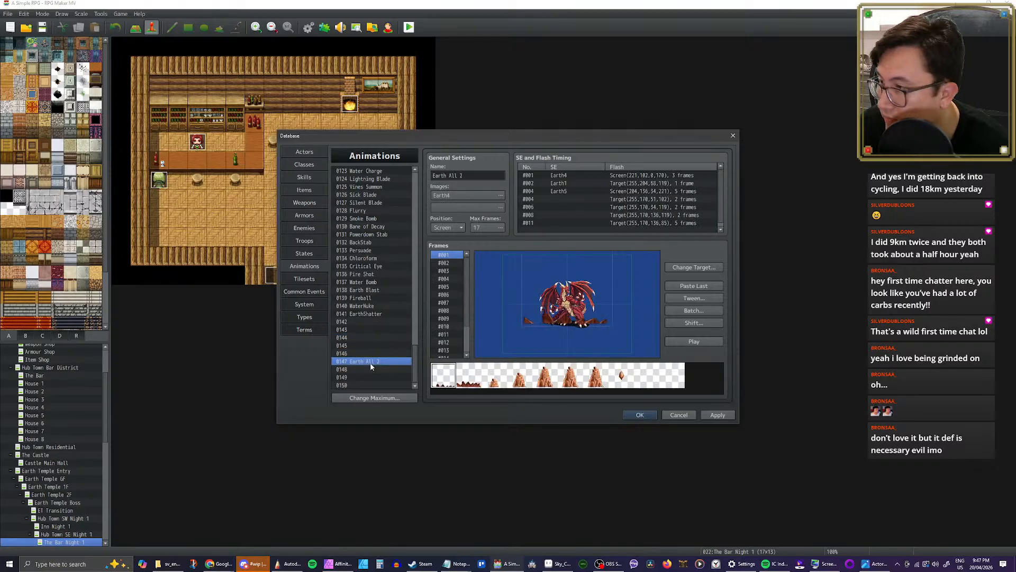
pyautogui.click(450, 175)
pyautogui.moveTo(448, 175); pyautogui.dragTo(473, 175)
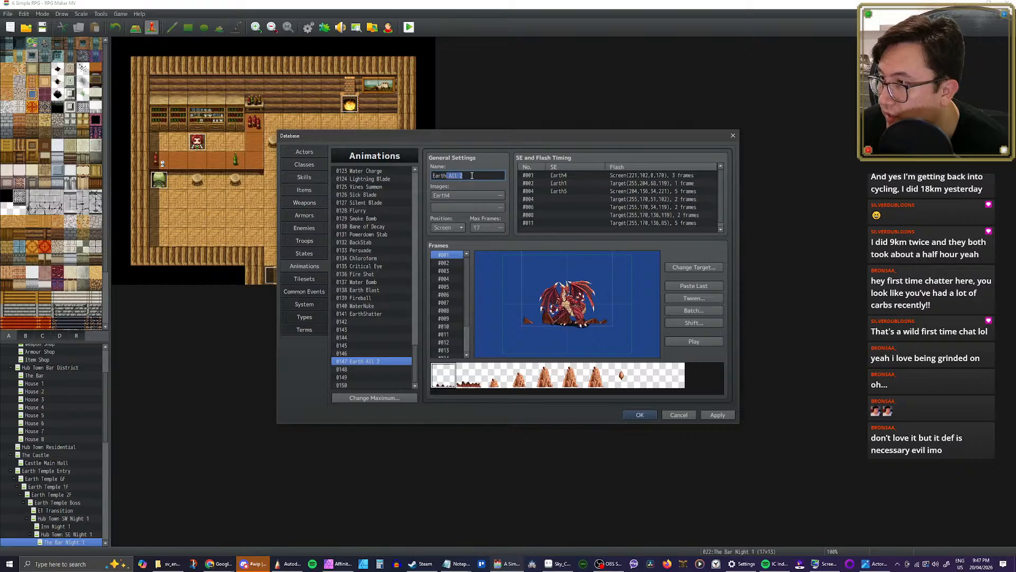
pyautogui.write('Quake')
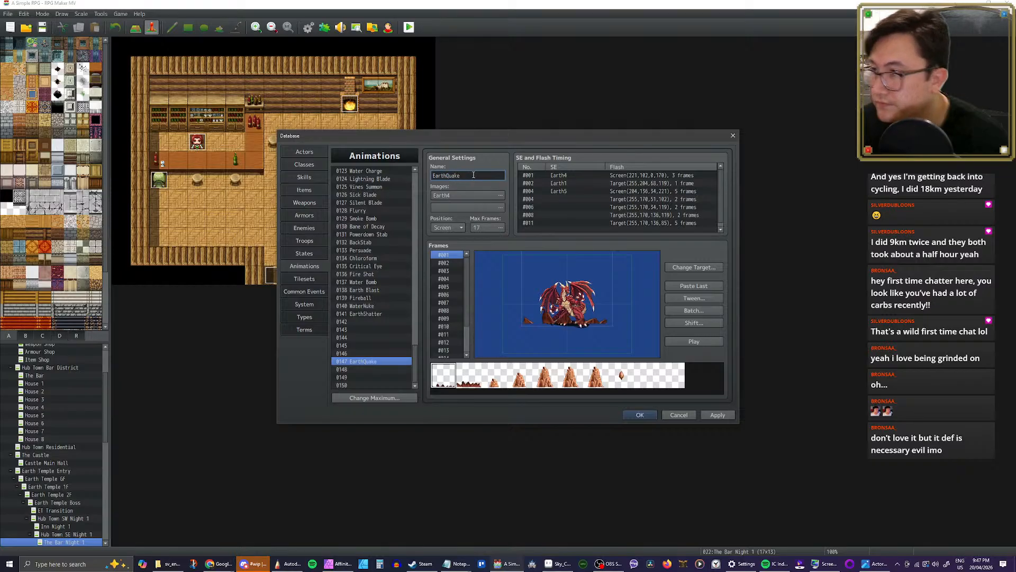
# Step: Play the EarthQuake animation several times to check how it looks against the target
pyautogui.moveTo(417, 364); pyautogui.dragTo(415, 301)
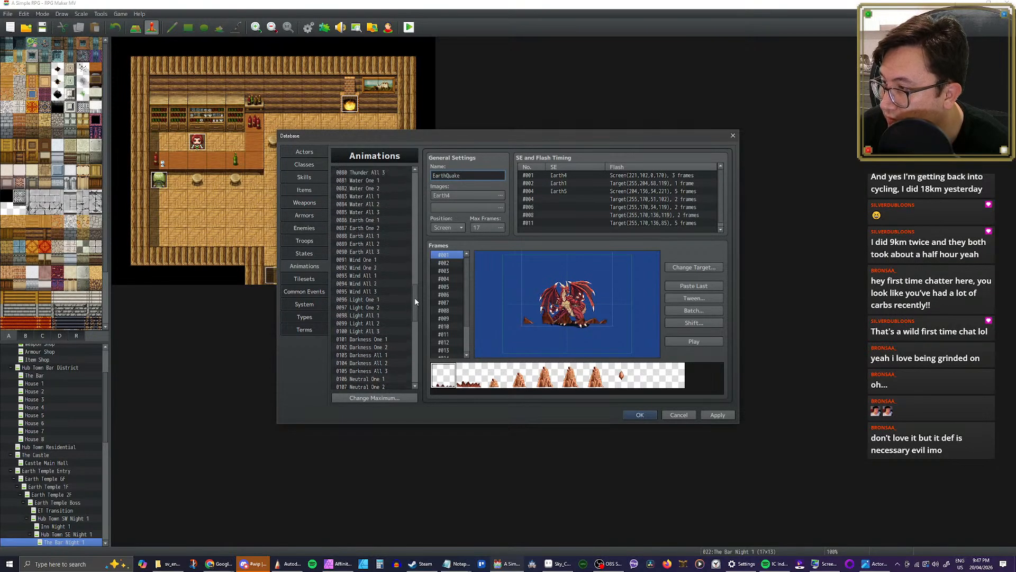
pyautogui.click(707, 341)
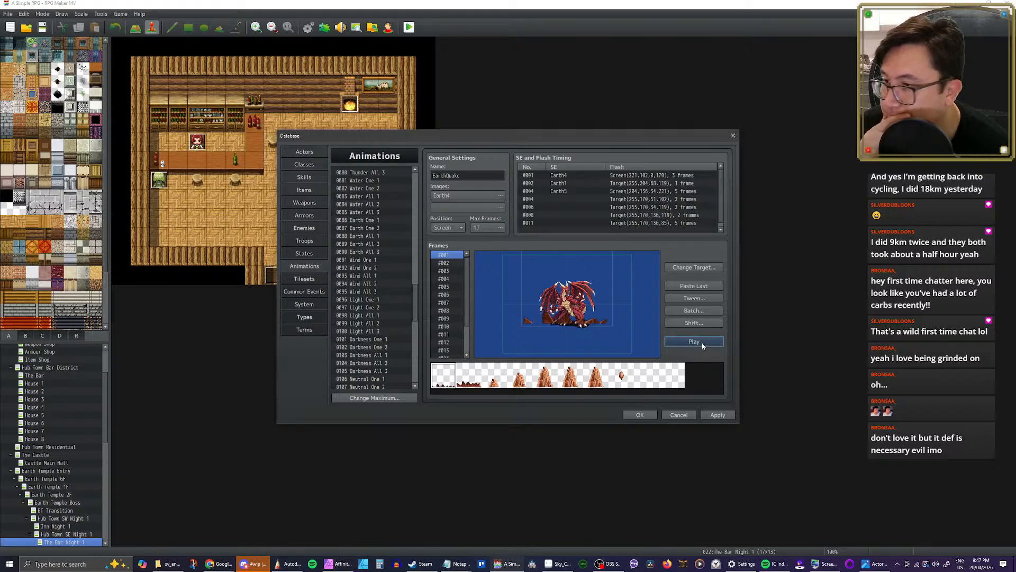
pyautogui.click(702, 345)
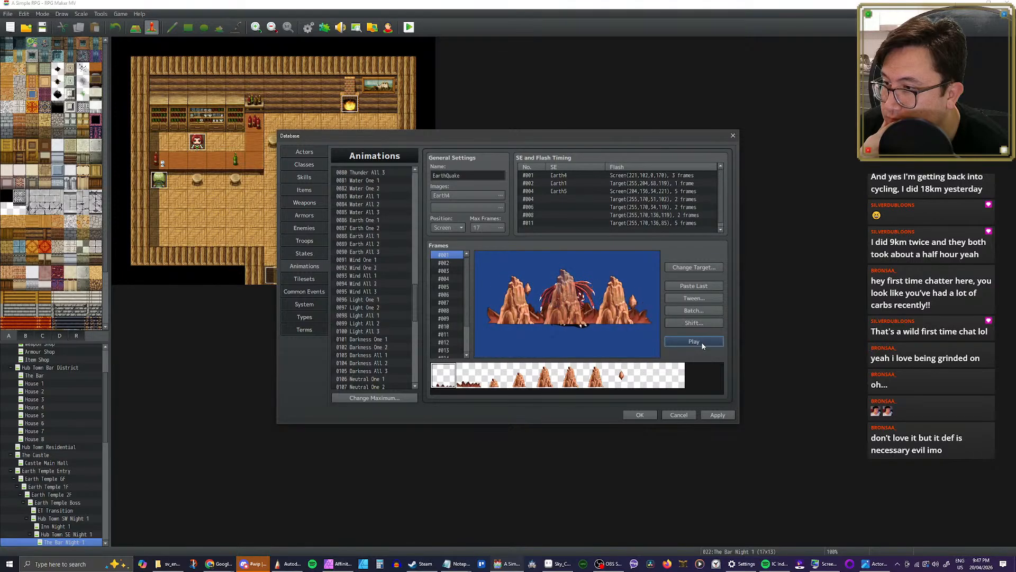
pyautogui.click(702, 345)
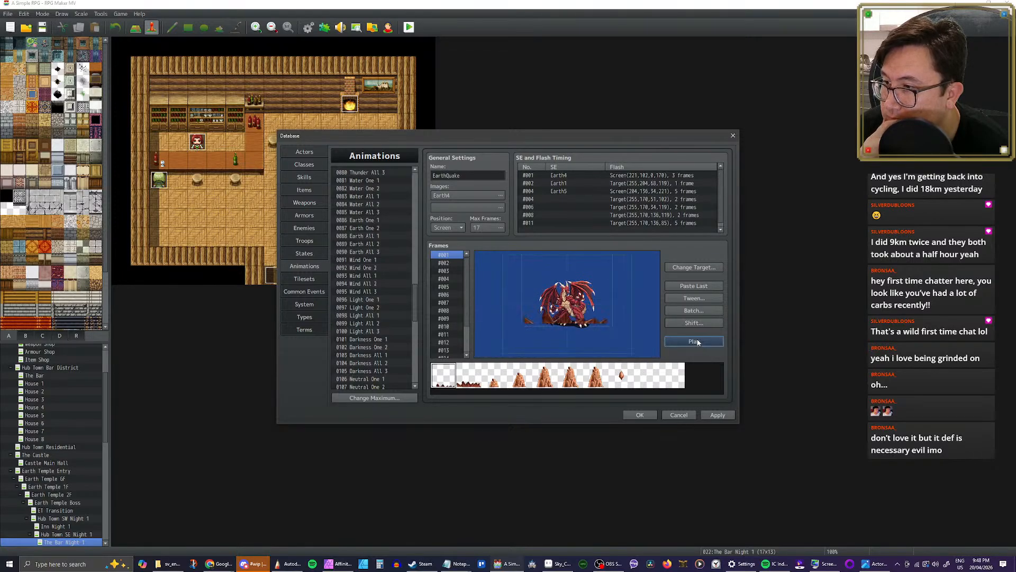
# Step: Shift cells 1–16 in frames 1–17 of EarthQuake by a Y offset of 20 and play the animation
pyautogui.click(693, 323)
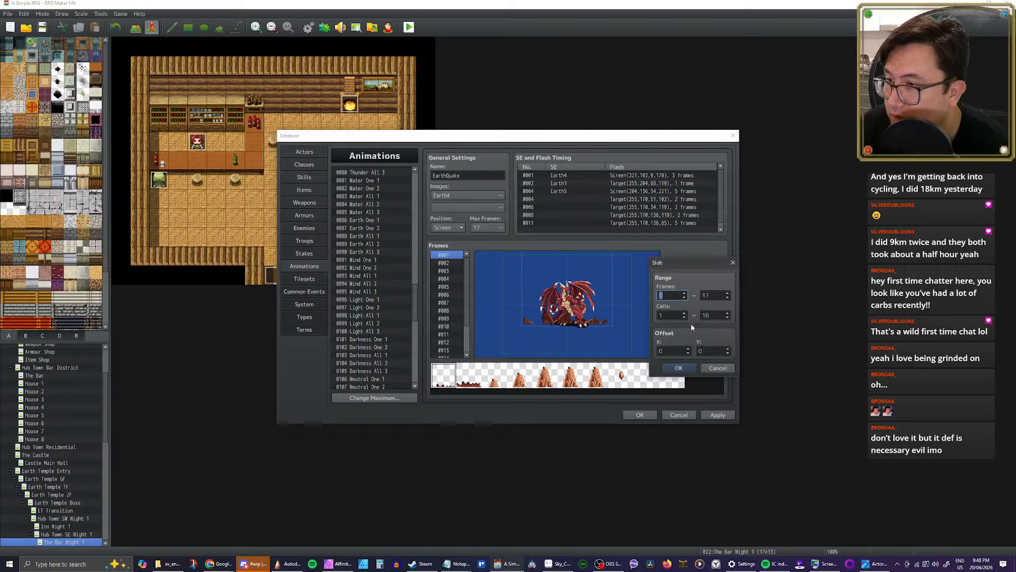
pyautogui.doubleClick(712, 350)
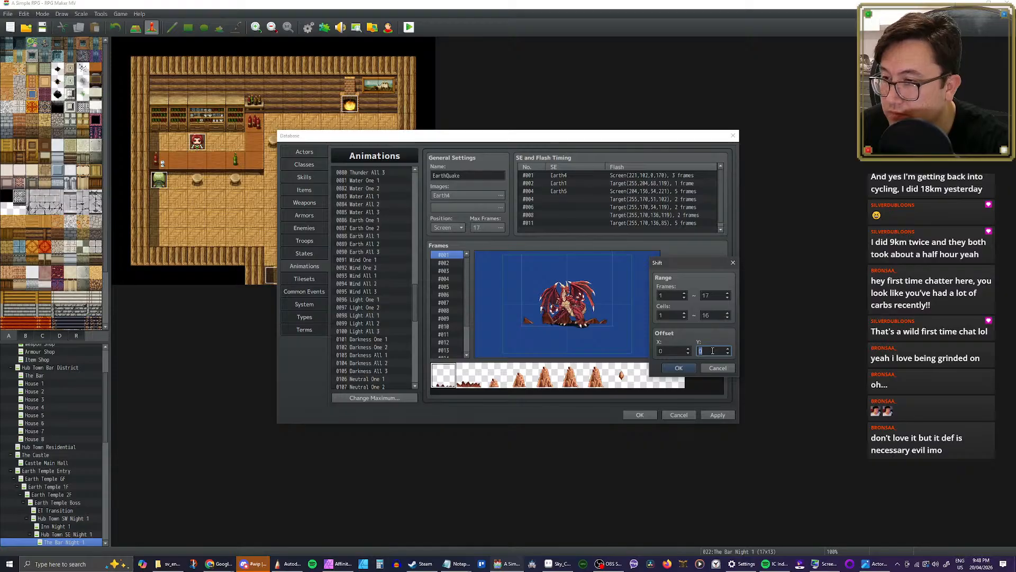
pyautogui.write('20')
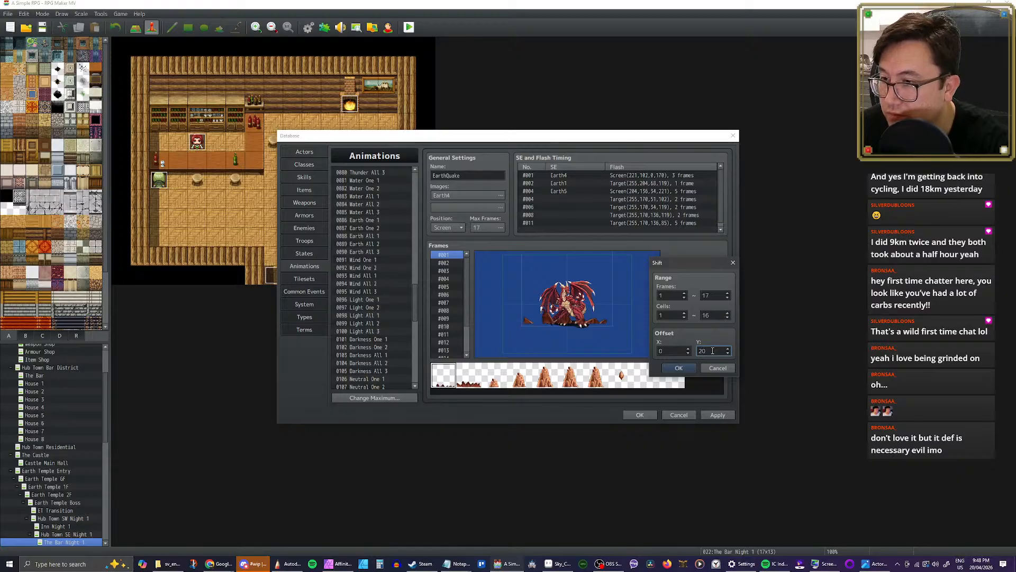
pyautogui.click(682, 368)
pyautogui.click(694, 342)
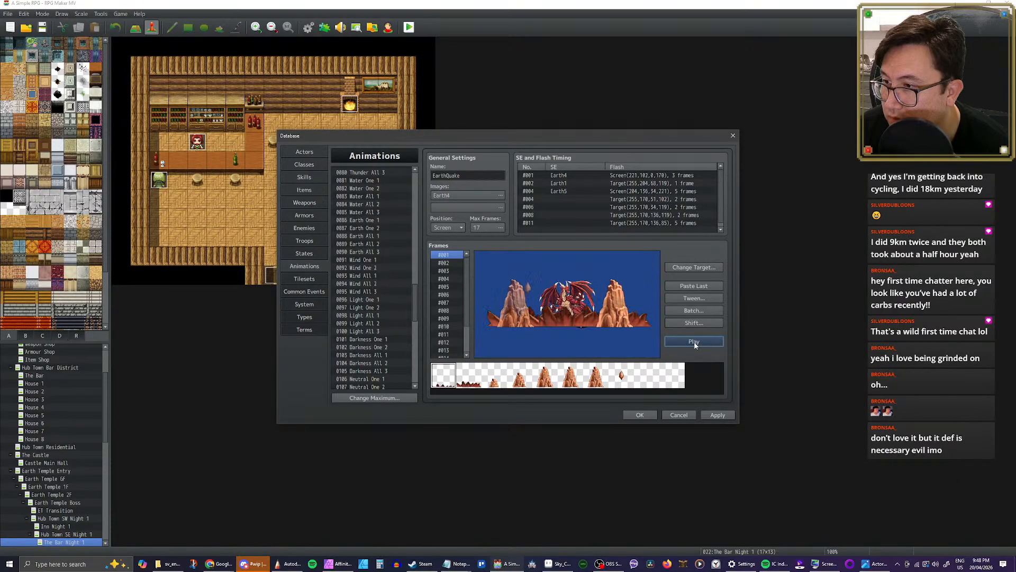
# Step: Apply the vertical shift to all EarthQuake frames once more and replay the animation
pyautogui.click(694, 321)
pyautogui.click(710, 349)
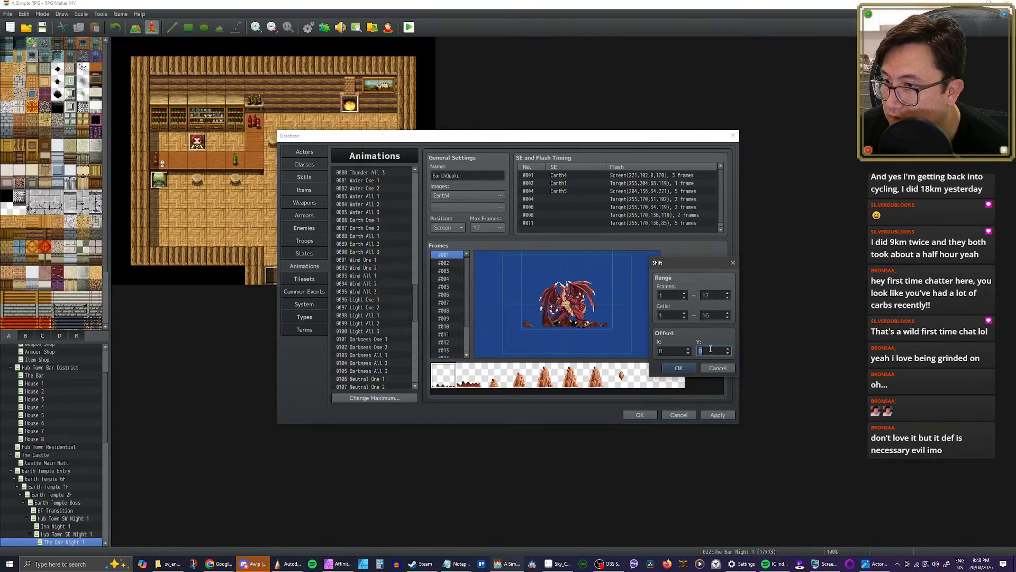
pyautogui.click(682, 368)
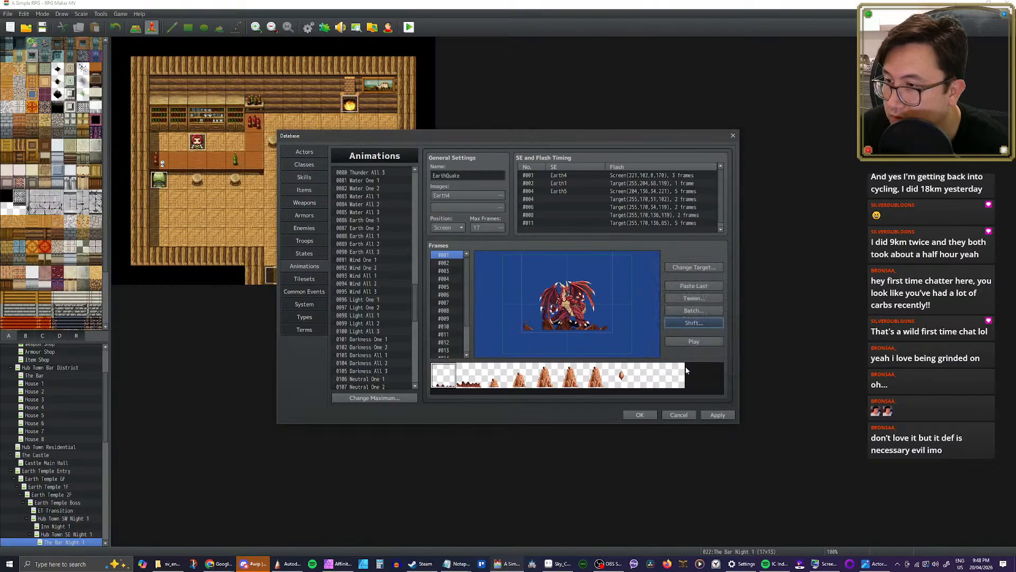
pyautogui.click(694, 341)
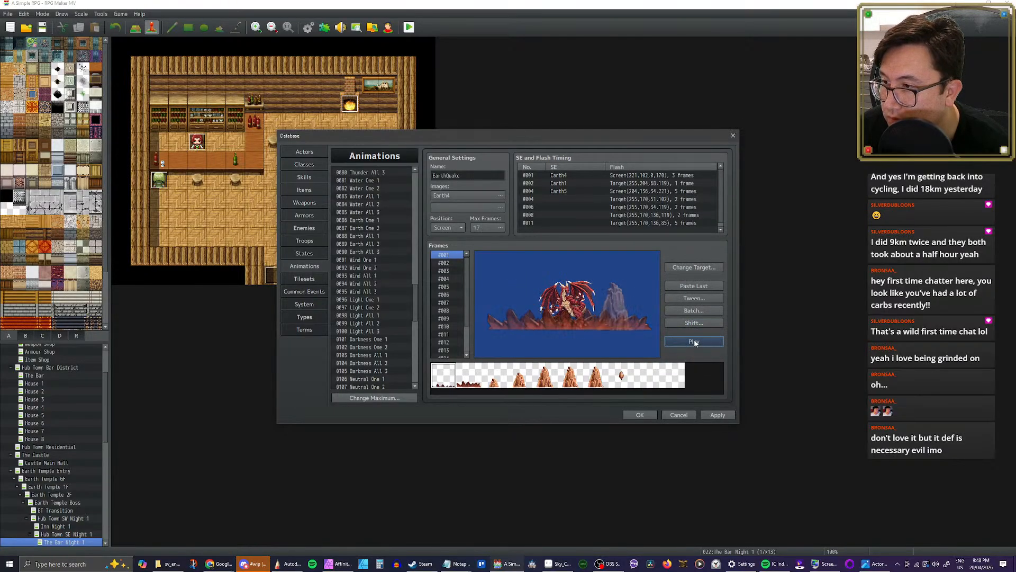
pyautogui.click(695, 343)
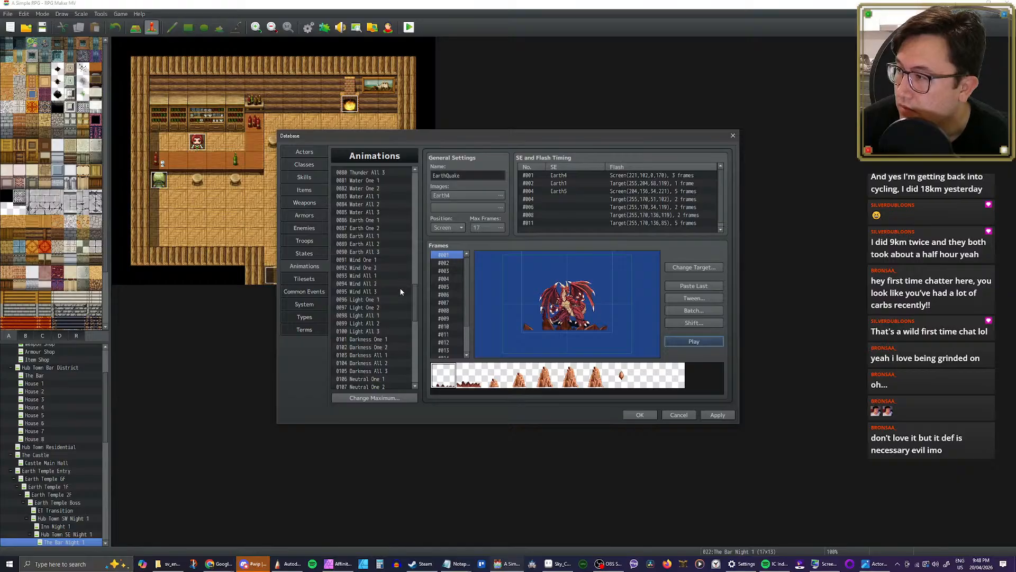
# Step: Copy frames #028 to #050 of Earth All 3 and check its second image sheet, Earth5
pyautogui.click(376, 252)
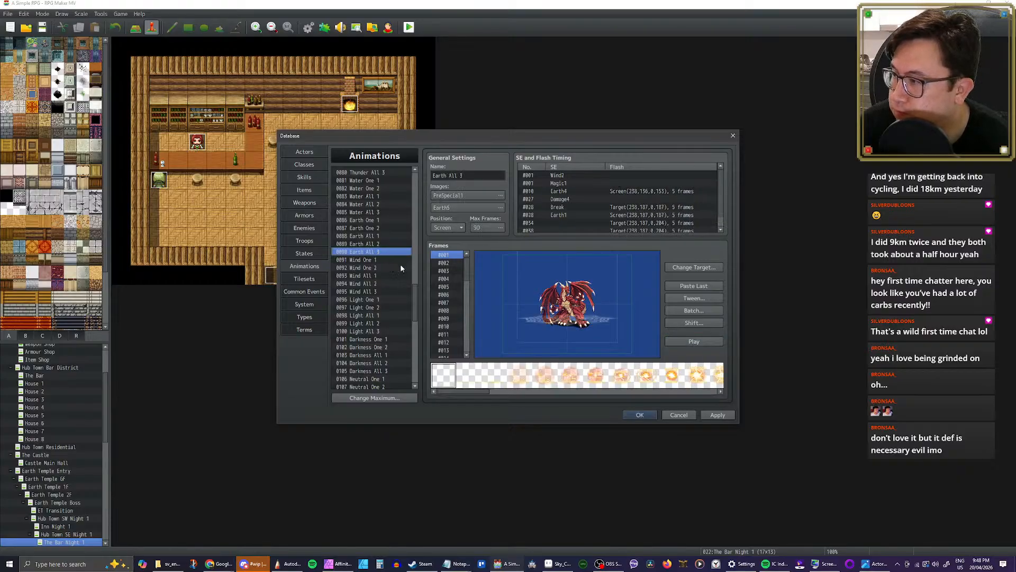
pyautogui.scroll(-10, 455, 297)
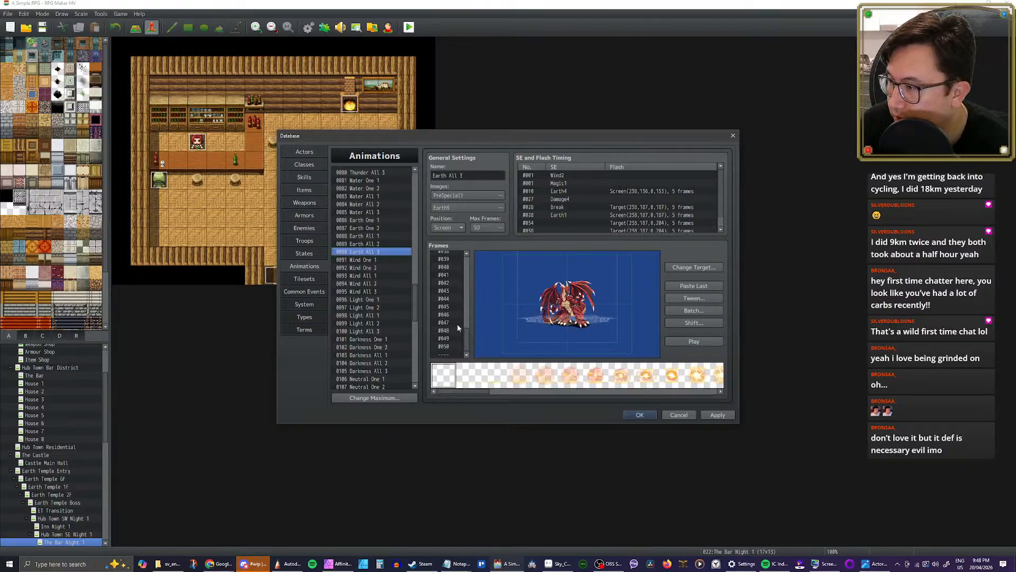
pyautogui.moveTo(448, 348); pyautogui.dragTo(452, 299)
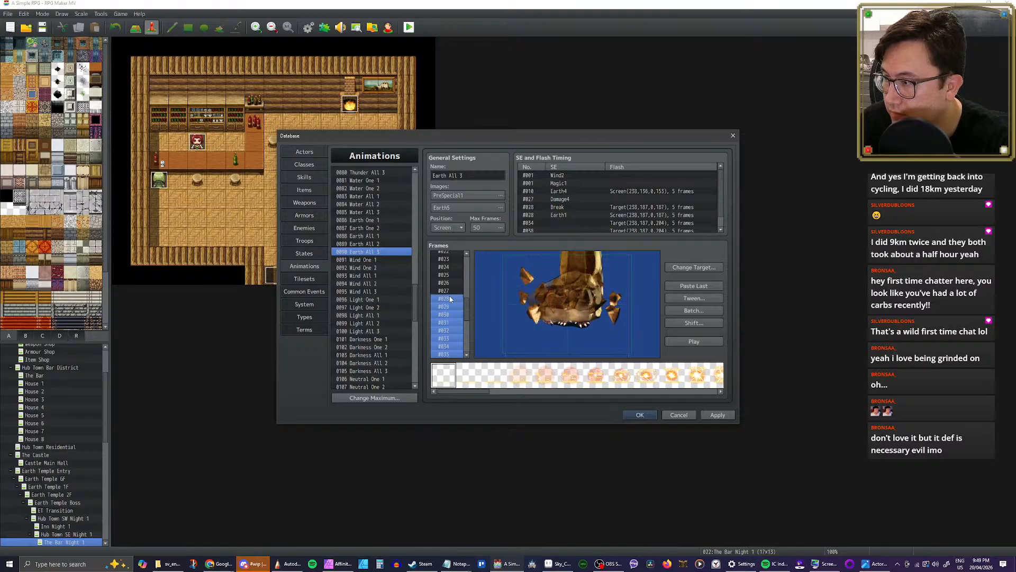
pyautogui.scroll(-4, 379, 268)
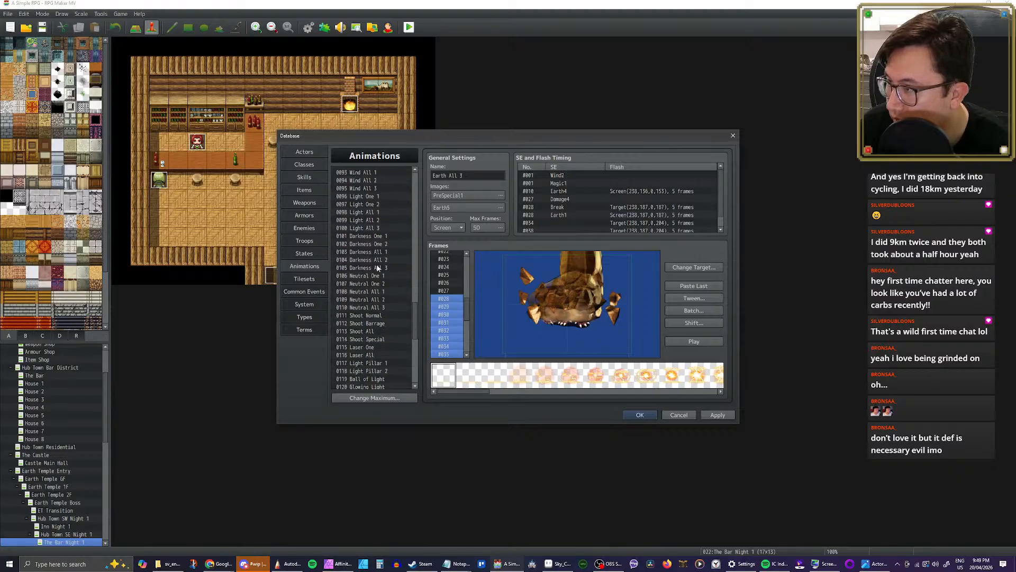
pyautogui.scroll(-7, 377, 268)
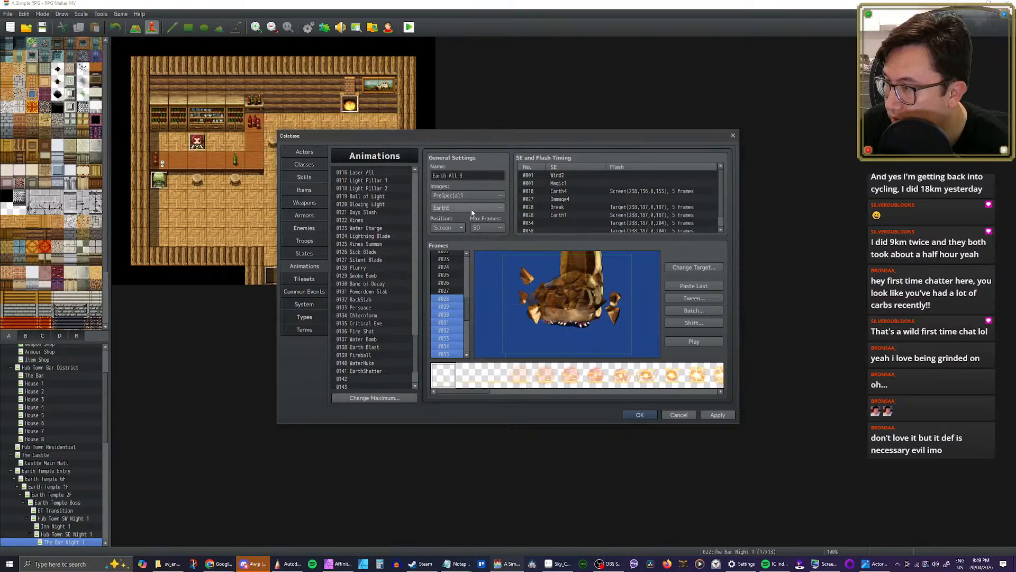
pyautogui.doubleClick(486, 209)
pyautogui.scroll(-2, 609, 260)
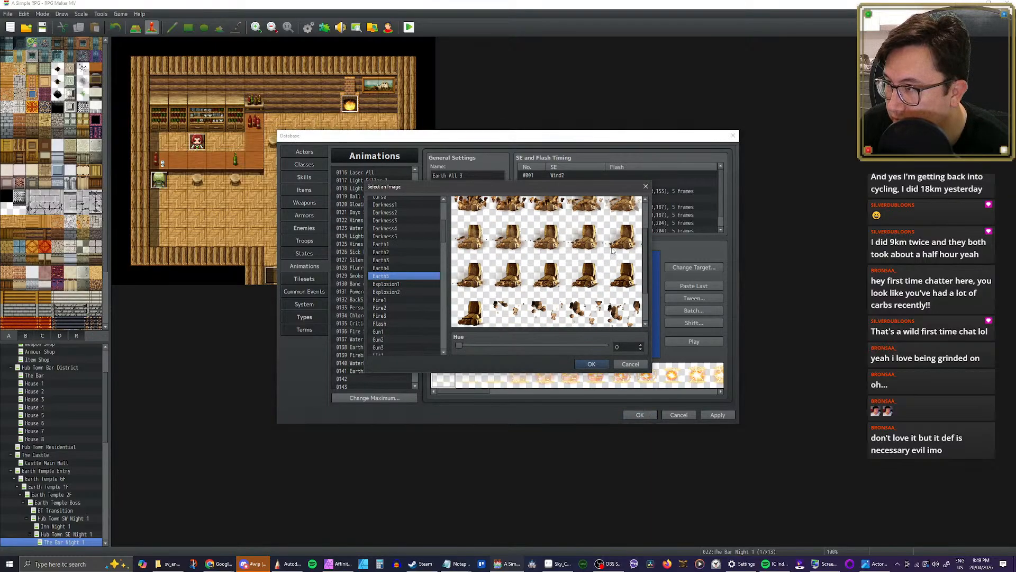
pyautogui.click(591, 364)
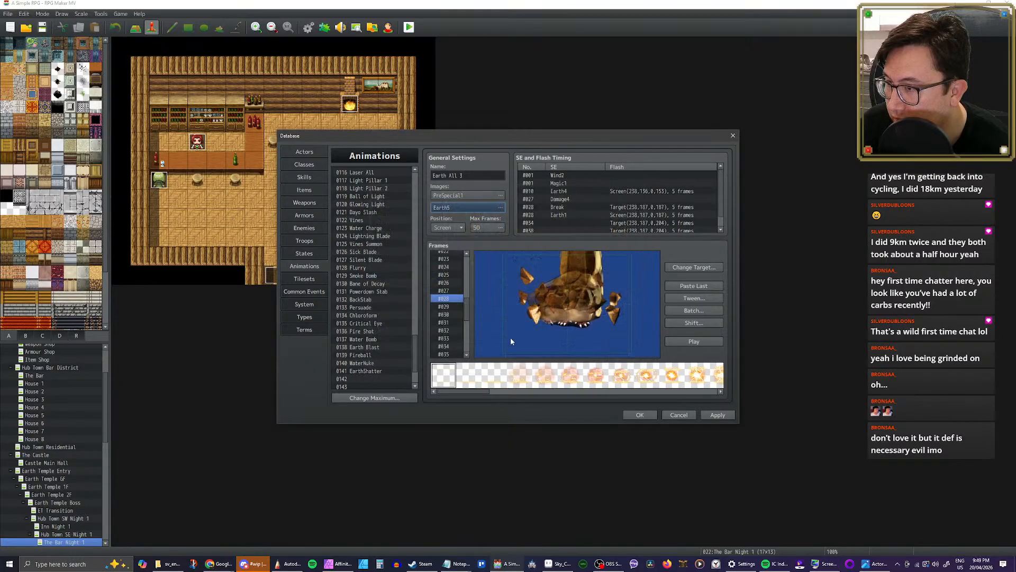
# Step: Try to append the copied Earth All 3 frames after the last frame of EarthQuake
pyautogui.scroll(-2, 417, 374)
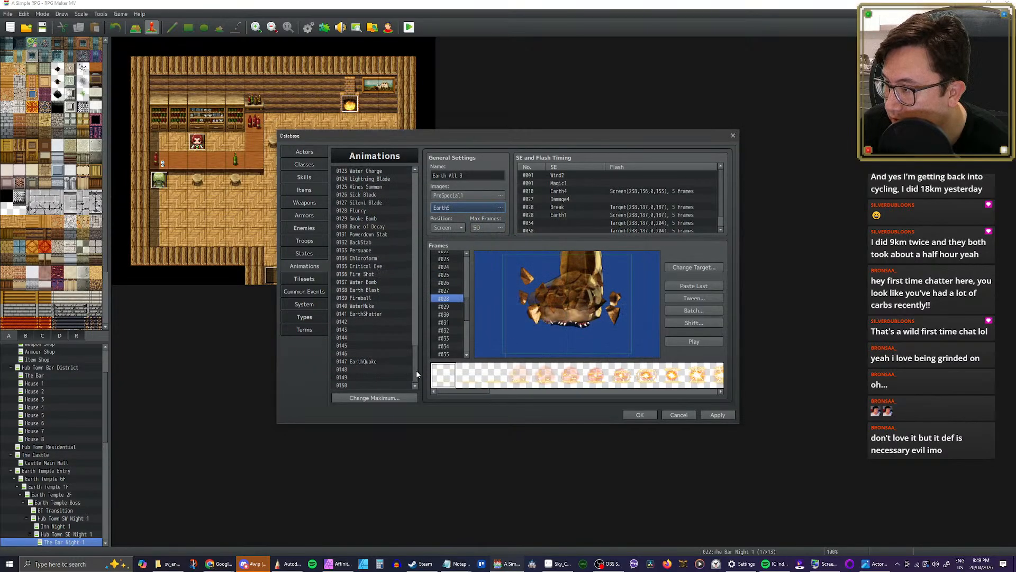
pyautogui.click(361, 362)
pyautogui.click(444, 355)
pyautogui.hotkey('ctrl', 'v')
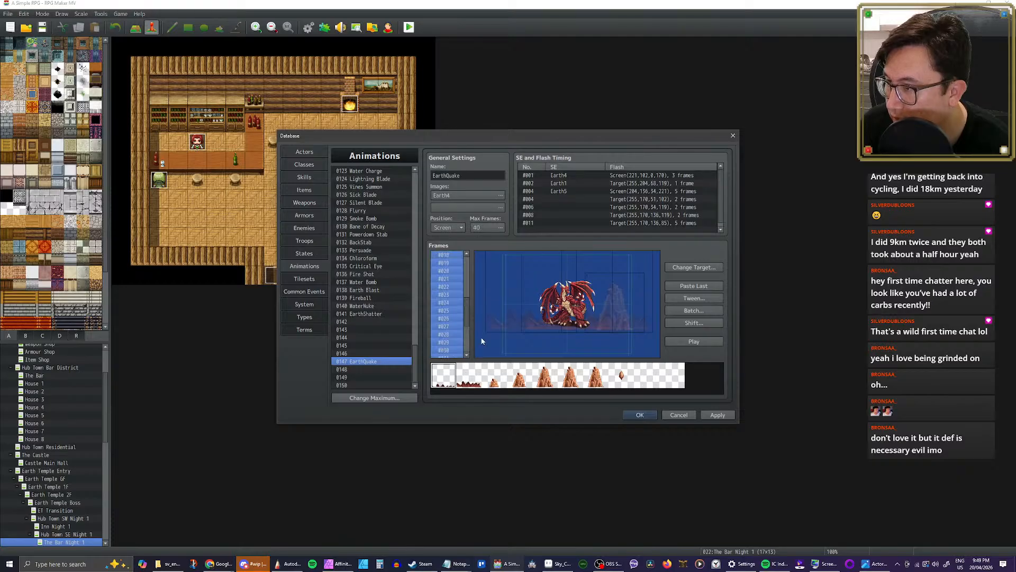
pyautogui.moveTo(468, 343); pyautogui.dragTo(468, 303)
pyautogui.doubleClick(477, 208)
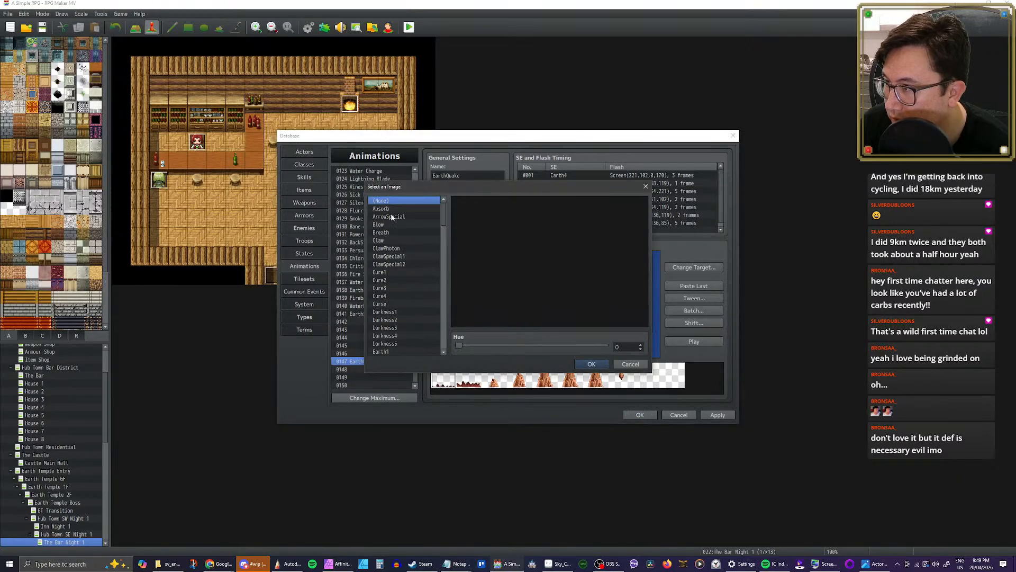
pyautogui.moveTo(444, 216); pyautogui.dragTo(441, 276)
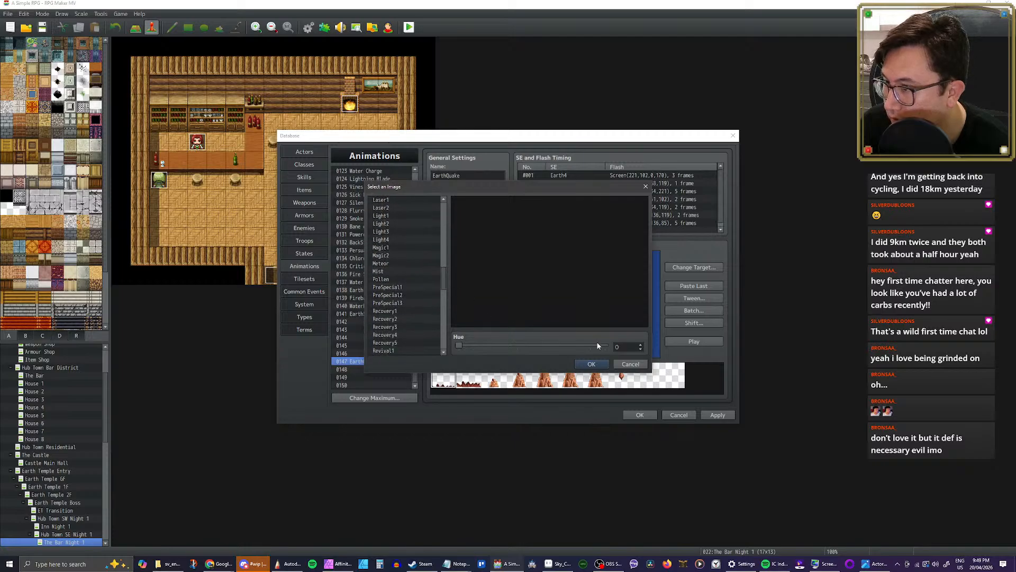
pyautogui.click(623, 362)
# Step: Delete the appended frames #018 to #040 from EarthQuake
pyautogui.scroll(-2, 454, 317)
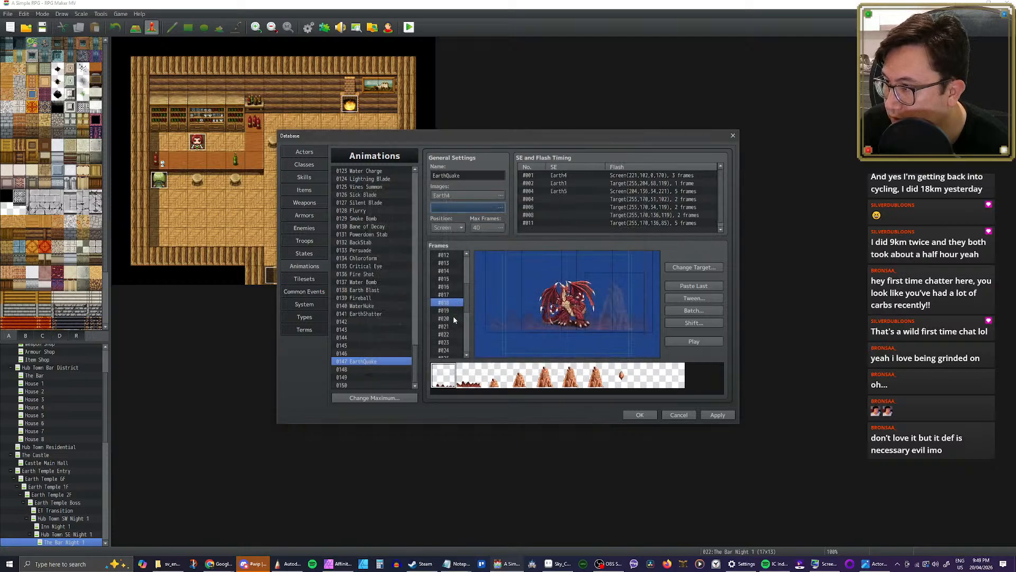
pyautogui.scroll(-5, 450, 297)
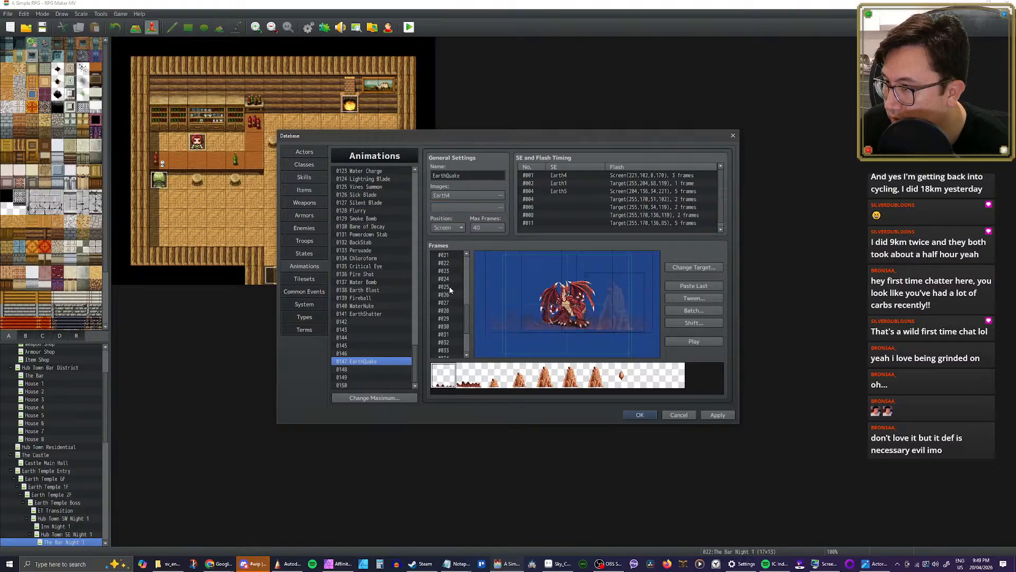
pyautogui.keyDown('shift'); pyautogui.click(454, 347); pyautogui.keyUp('shift')
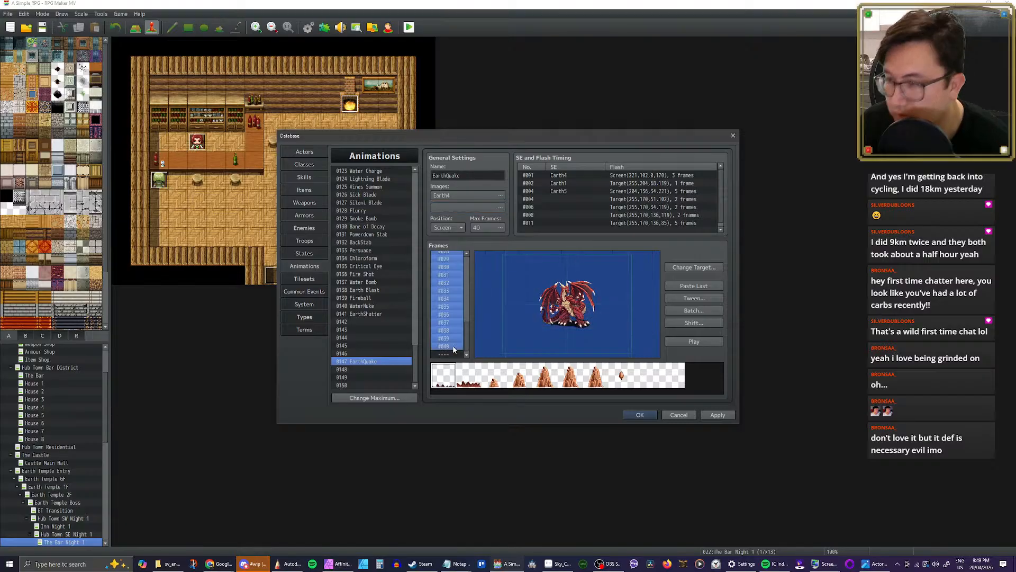
pyautogui.press('Delete')
pyautogui.click(445, 347)
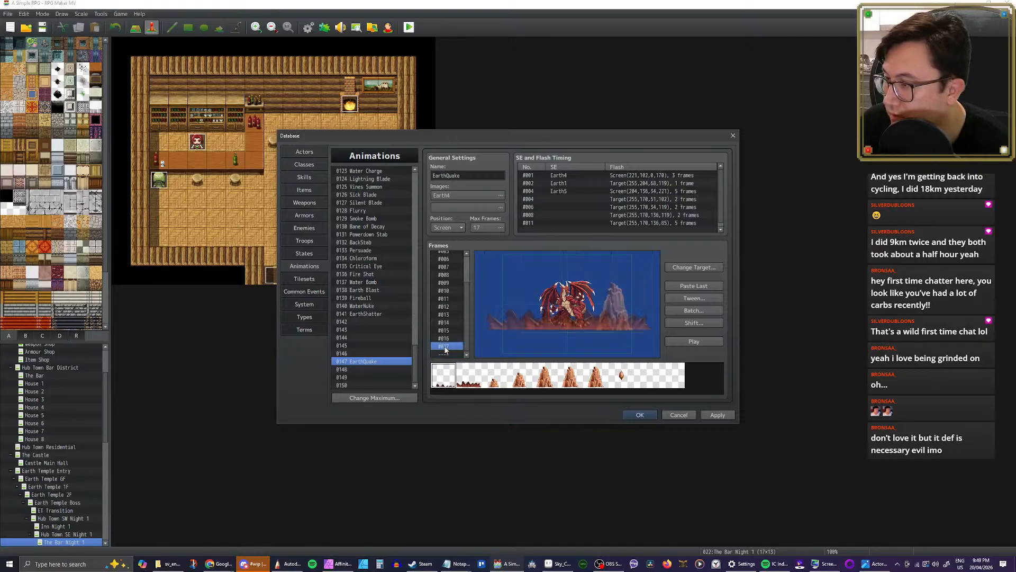
# Step: Copy the whole Earth All 3 animation into empty slot 0148 below EarthQuake
pyautogui.moveTo(415, 357)
pyautogui.mouseDown()
pyautogui.moveTo(414, 278)
pyautogui.moveTo(409, 367)
pyautogui.mouseUp()
pyautogui.click(378, 311)
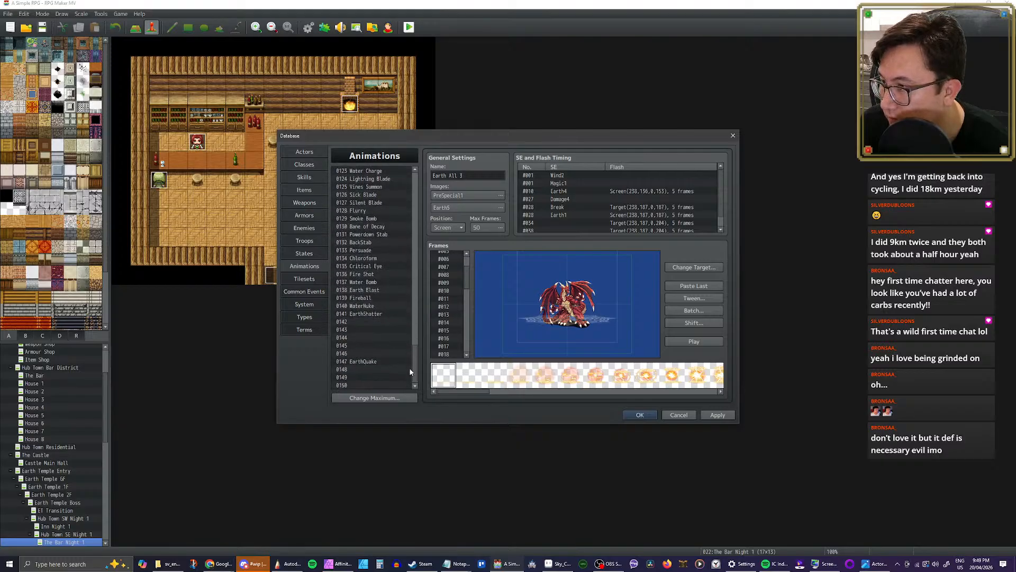
pyautogui.click(380, 370)
pyautogui.hotkey('ctrl', 'v')
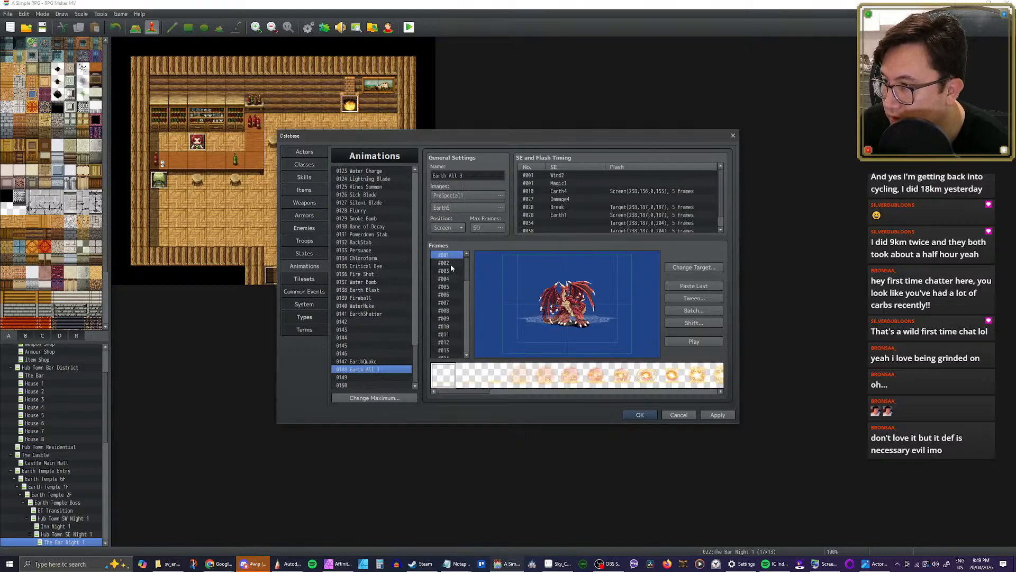
# Step: Delete frames #001 to #029 from the Earth All 3 copy in slot 0148, keeping only the shattering part
pyautogui.scroll(-3, 450, 298)
pyautogui.scroll(-1, 449, 294)
pyautogui.click(450, 294)
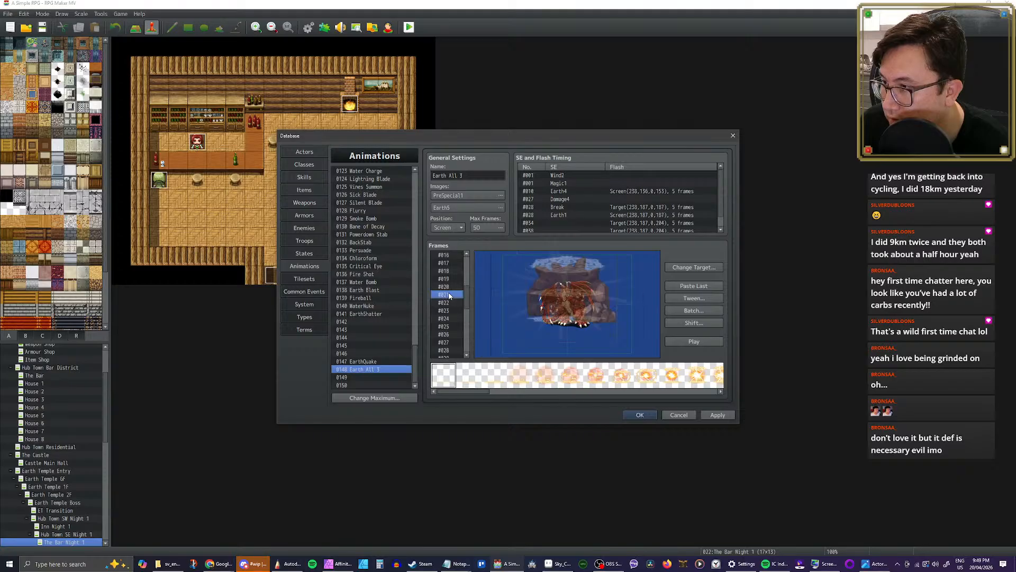
pyautogui.click(447, 311)
pyautogui.scroll(-5, 447, 311)
pyautogui.click(447, 312)
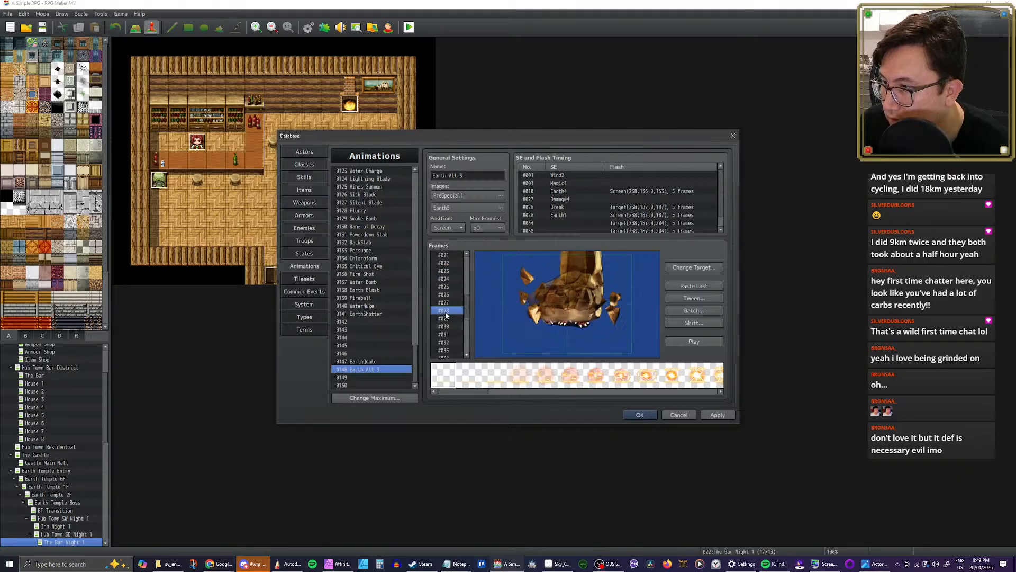
pyautogui.click(445, 324)
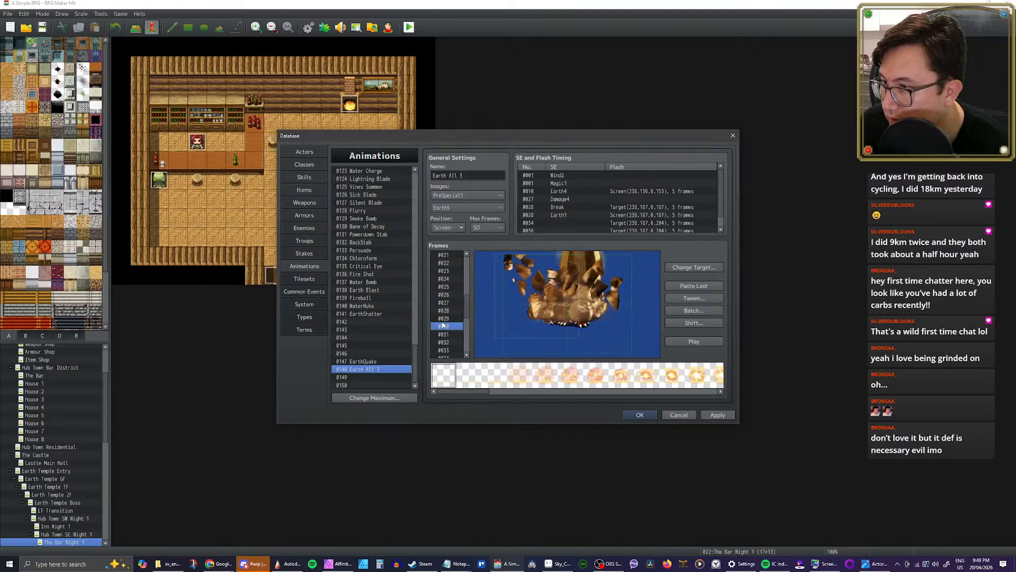
pyautogui.click(445, 319)
pyautogui.scroll(7, 446, 309)
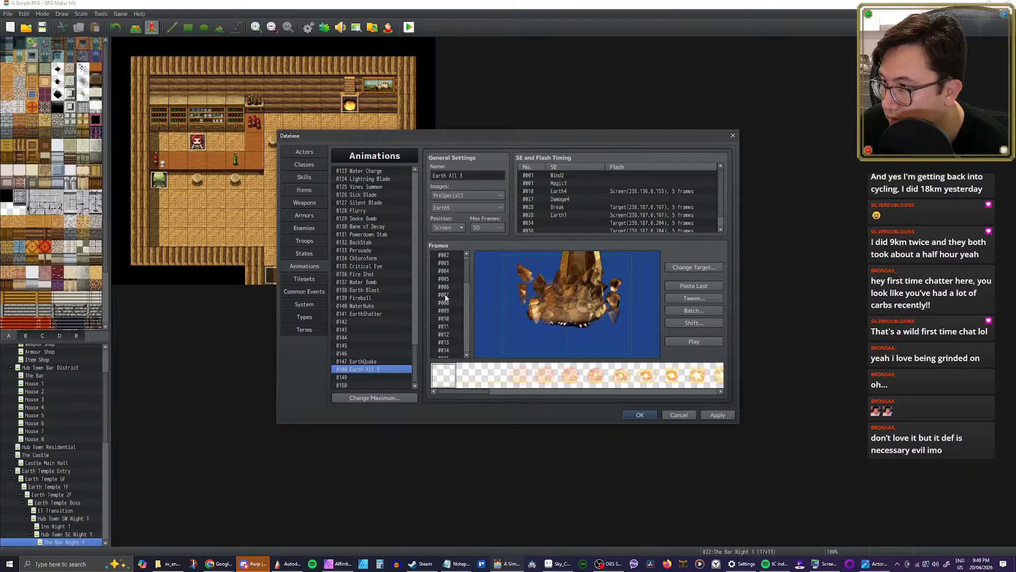
pyautogui.keyDown('shift'); pyautogui.click(447, 257); pyautogui.keyUp('shift')
pyautogui.press('Delete')
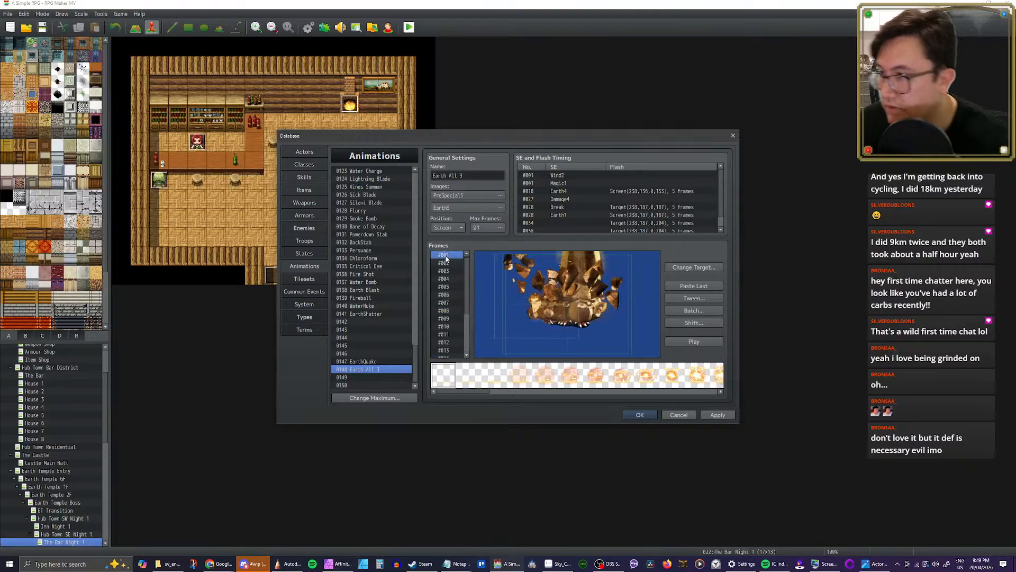
# Step: Delete the central rock pillar cell from frames #001 to #003 of the trimmed Earth All 3 copy
pyautogui.click(594, 310)
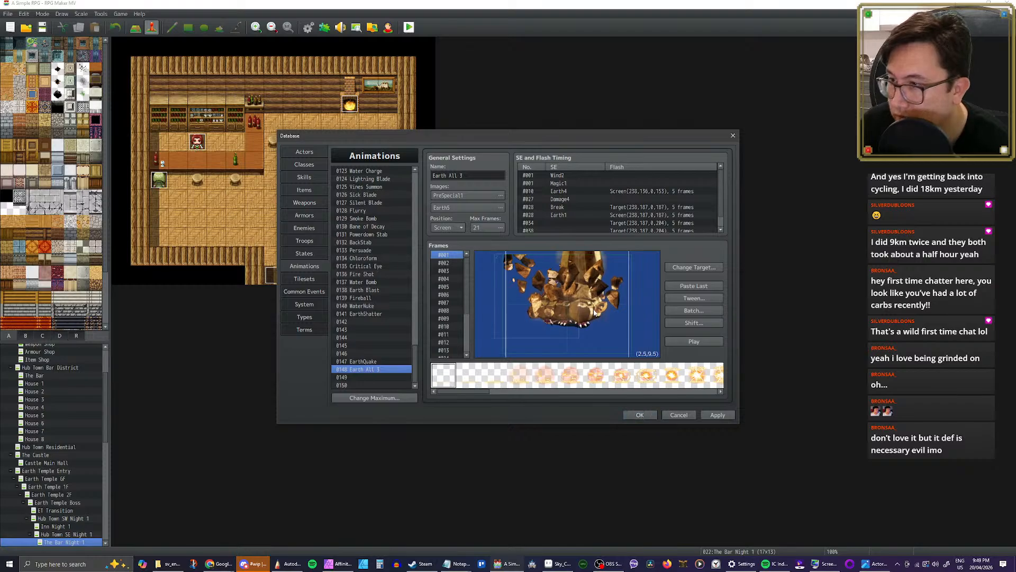
pyautogui.press('Delete')
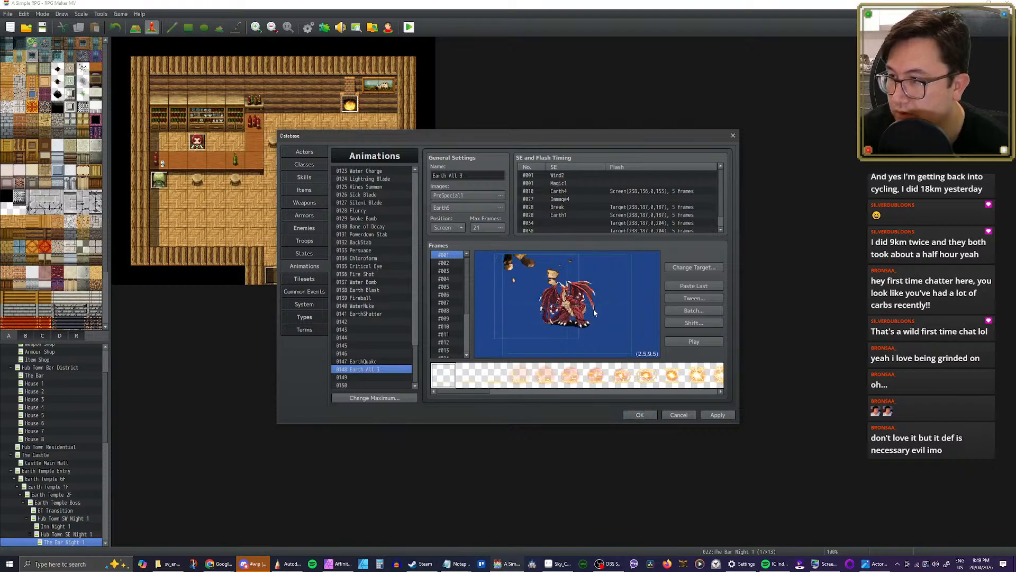
pyautogui.click(447, 264)
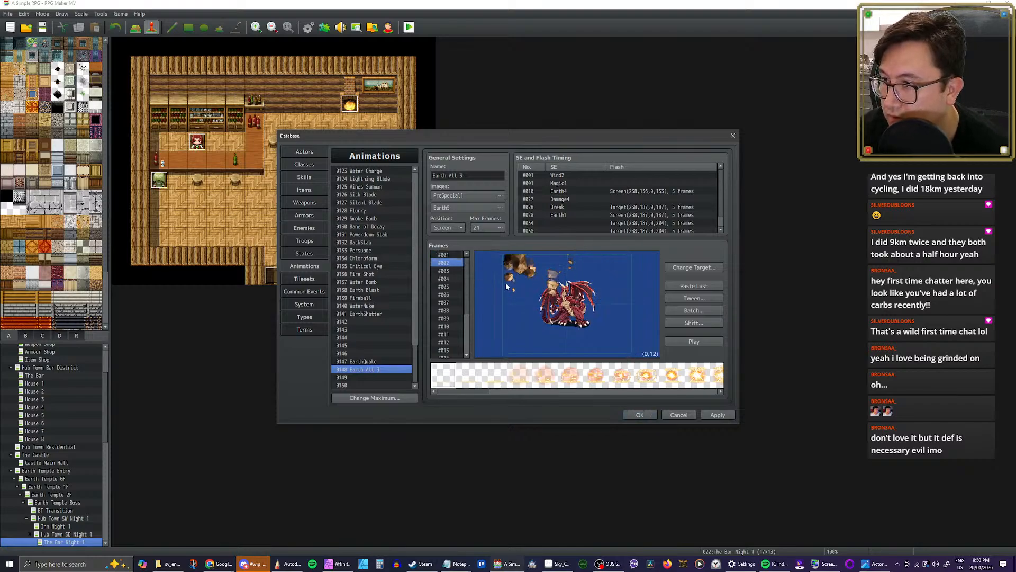
pyautogui.click(453, 271)
pyautogui.click(598, 261)
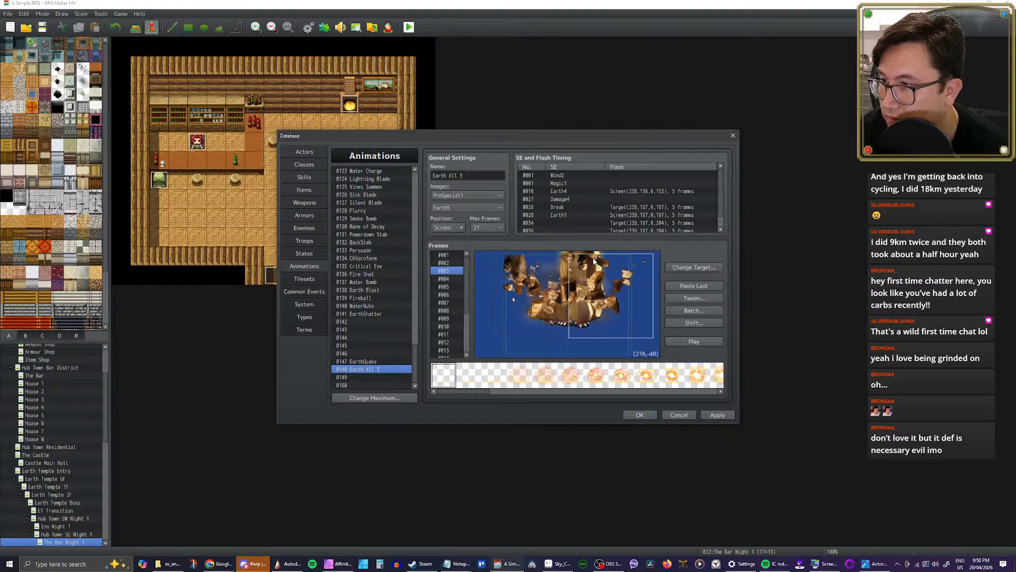
pyautogui.moveTo(577, 271); pyautogui.dragTo(567, 271)
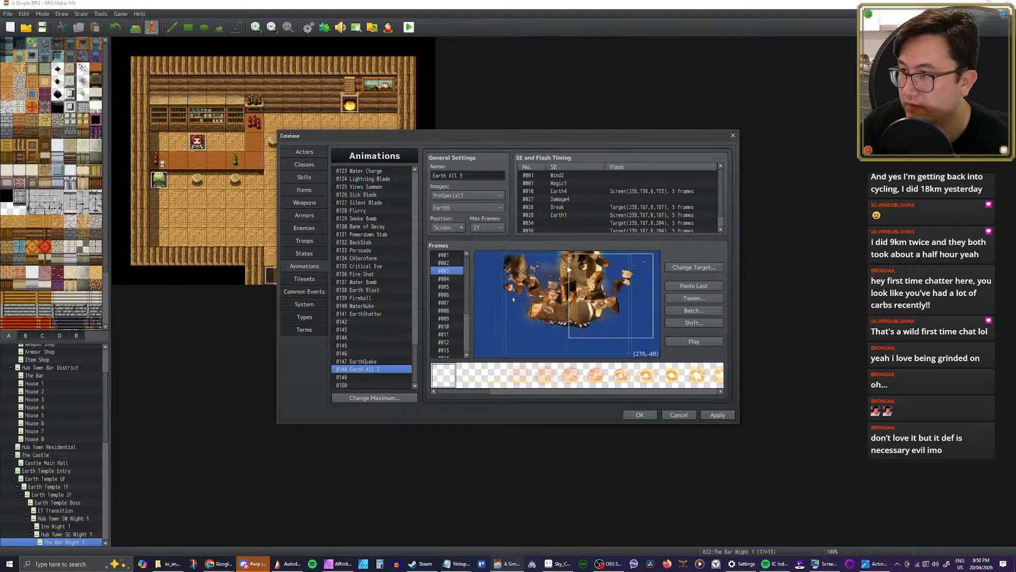
pyautogui.click(575, 255)
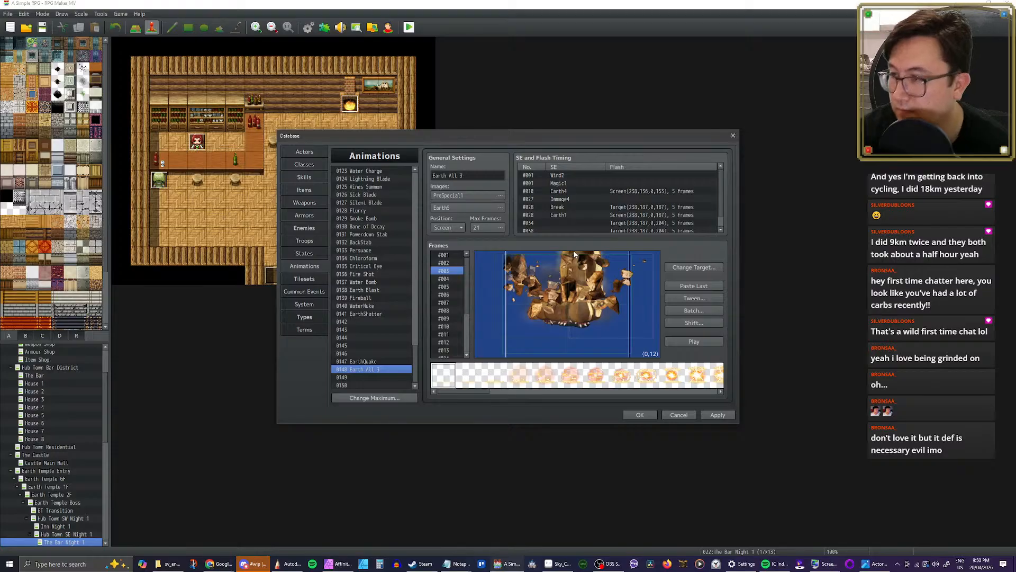
# Step: Try to delete the central rock pillar cell from frame #004 and compare the frame with #003
pyautogui.click(451, 280)
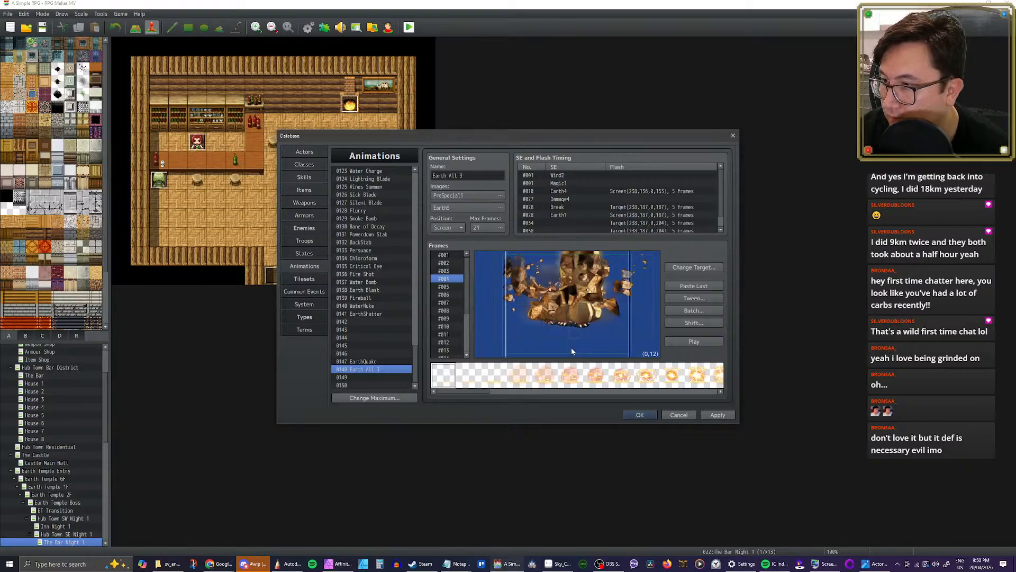
pyautogui.press('Delete')
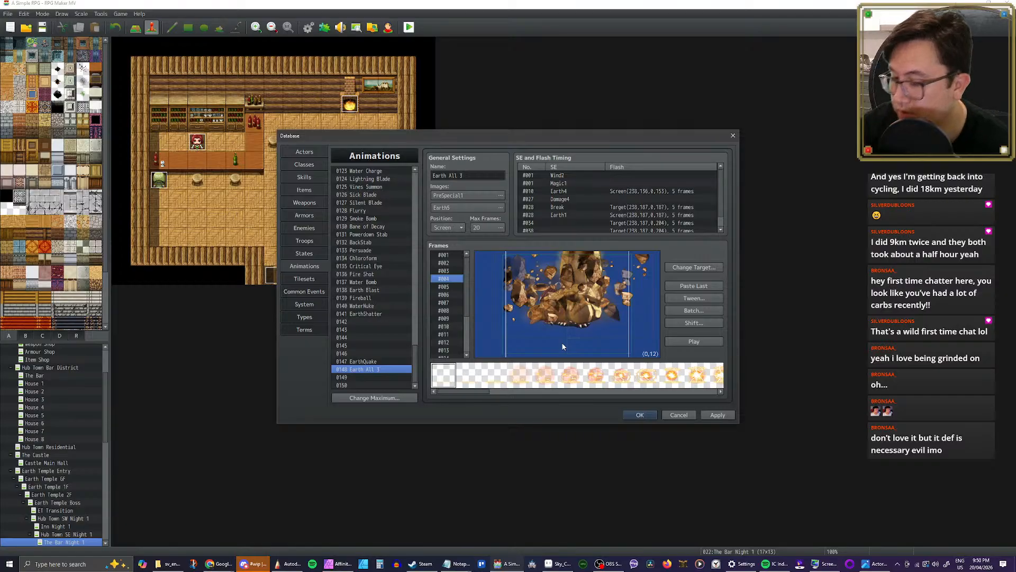
pyautogui.click(447, 271)
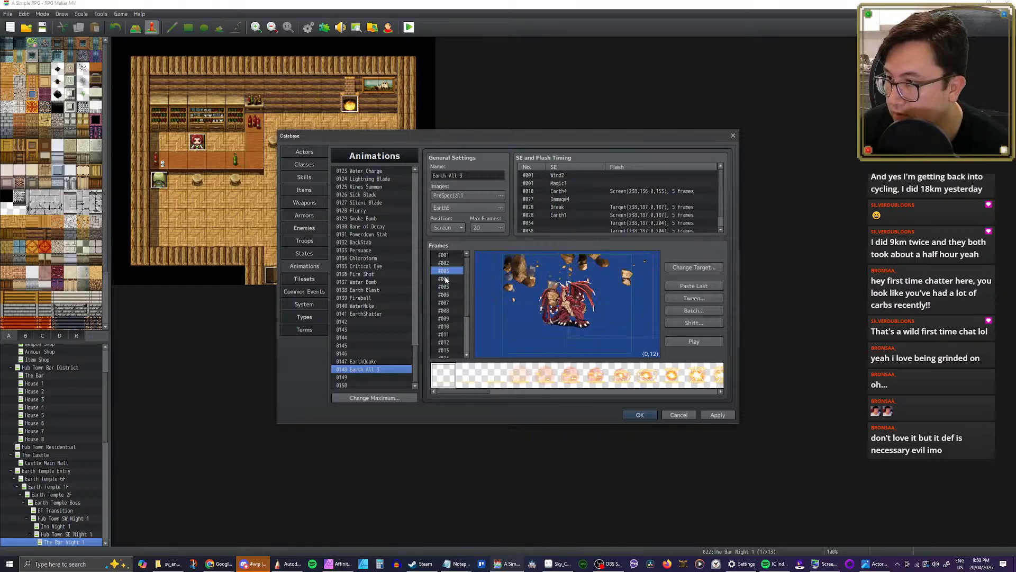
pyautogui.click(445, 279)
pyautogui.click(445, 271)
# Step: Overwrite slot 0148 with a fresh copy of the stock Earth All 3 animation
pyautogui.moveTo(416, 337); pyautogui.dragTo(417, 361)
pyautogui.click(379, 282)
pyautogui.click(377, 371)
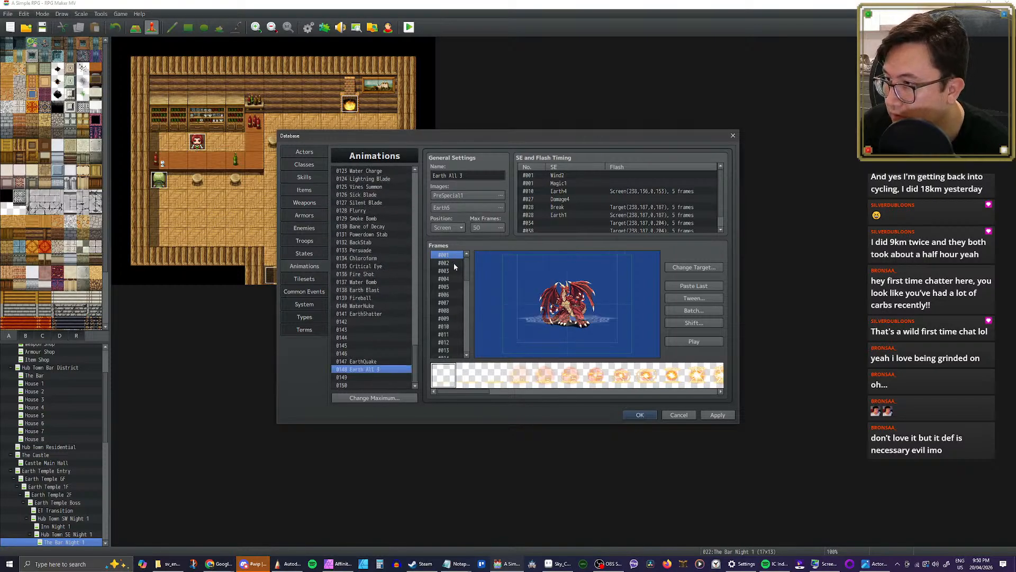
# Step: Examine frames #015 to #030 of the fresh Earth All 3 copy for the point where the rock pillar's debris starts flying
pyautogui.scroll(-2, 454, 264)
pyautogui.click(447, 319)
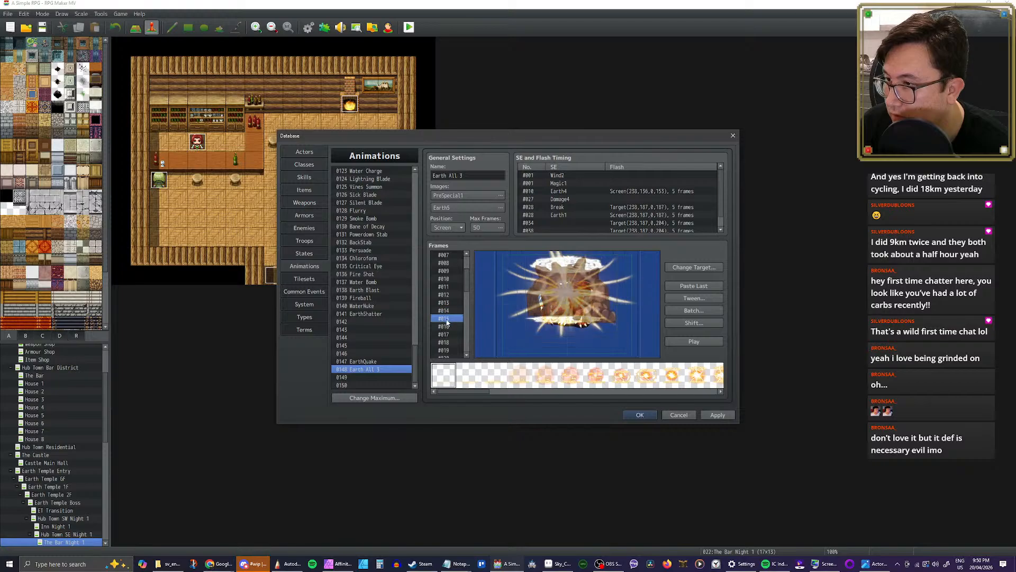
pyautogui.click(447, 326)
pyautogui.click(446, 342)
pyautogui.scroll(-2, 445, 347)
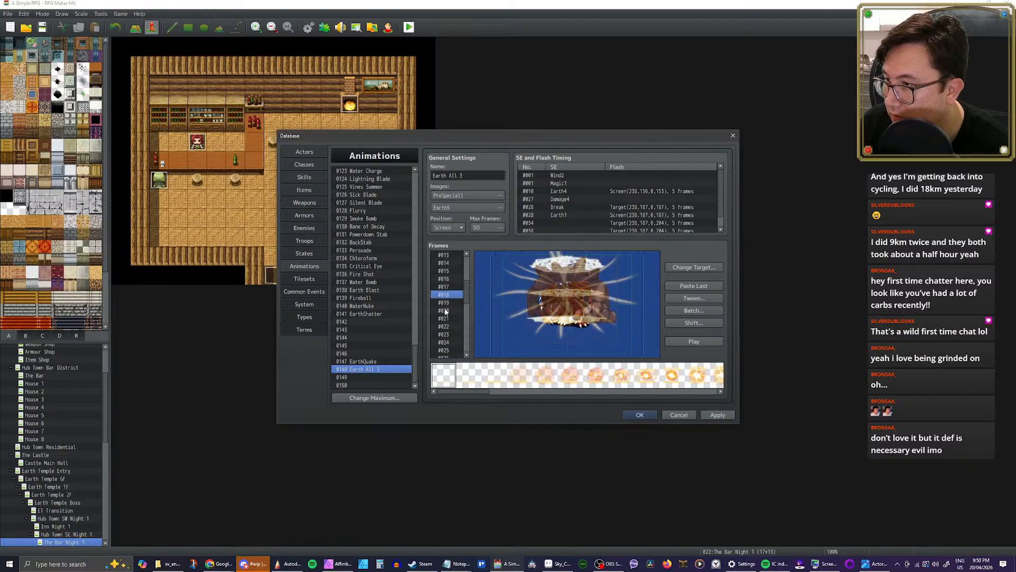
pyautogui.click(445, 305)
pyautogui.click(446, 311)
pyautogui.click(446, 319)
pyautogui.click(446, 333)
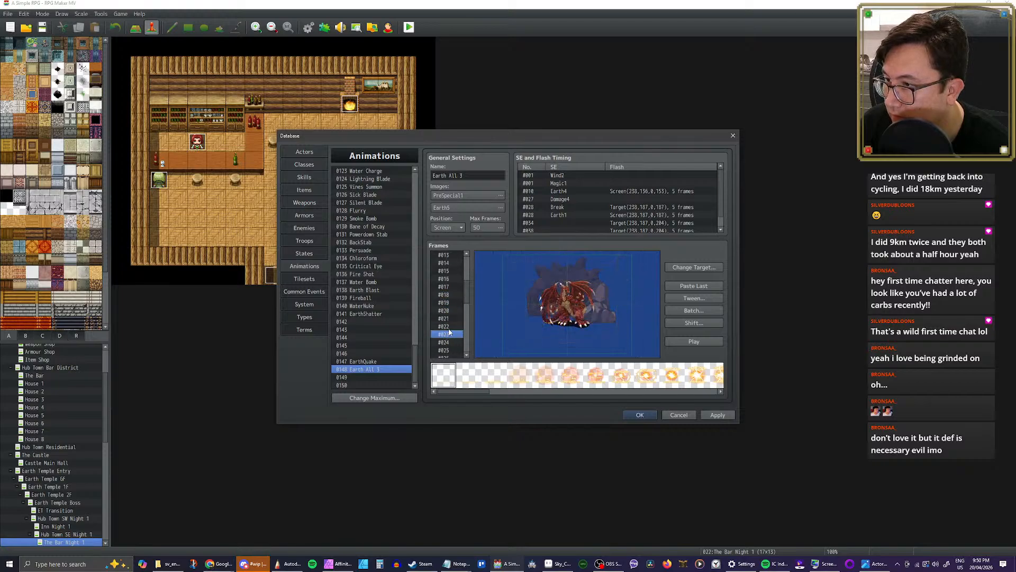
pyautogui.scroll(-2, 449, 331)
pyautogui.click(448, 304)
pyautogui.click(448, 311)
pyautogui.click(448, 327)
pyautogui.scroll(-1, 447, 338)
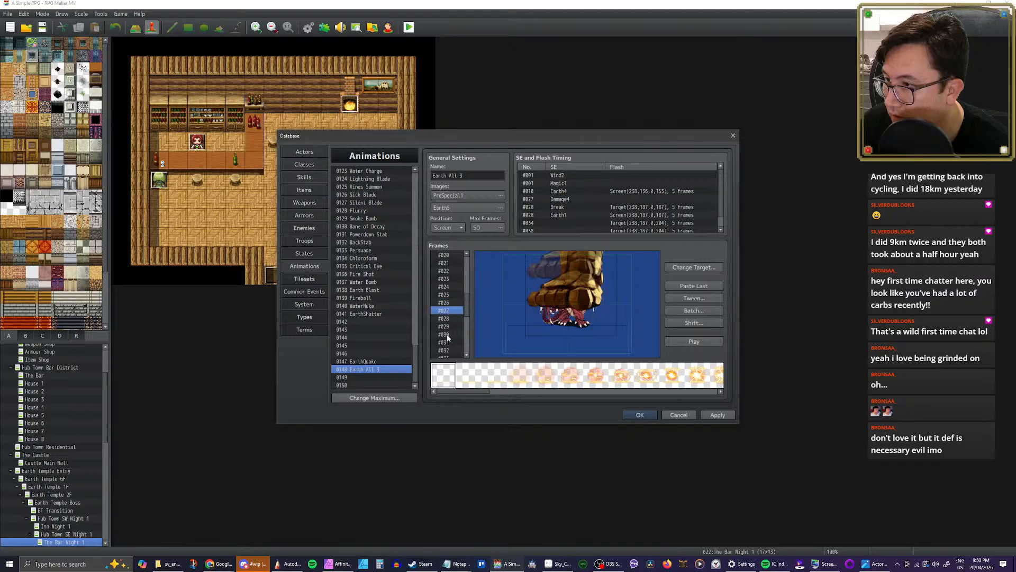
pyautogui.scroll(-1, 447, 338)
pyautogui.click(448, 310)
pyautogui.click(448, 319)
pyautogui.click(447, 326)
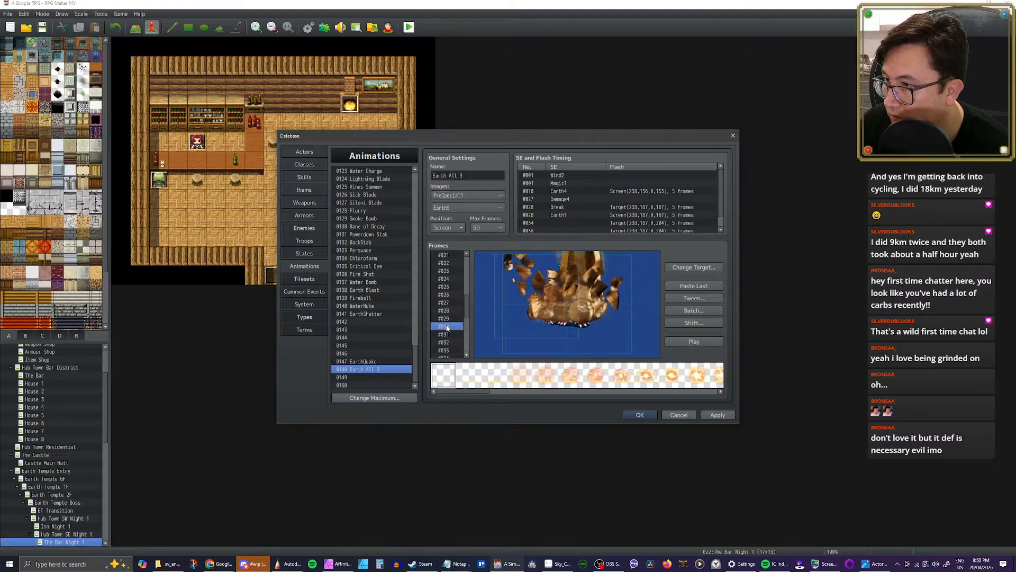
# Step: Delete frames #001 to #029 from the fresh Earth All 3 copy in slot 0148
pyautogui.click(450, 318)
pyautogui.scroll(3, 456, 304)
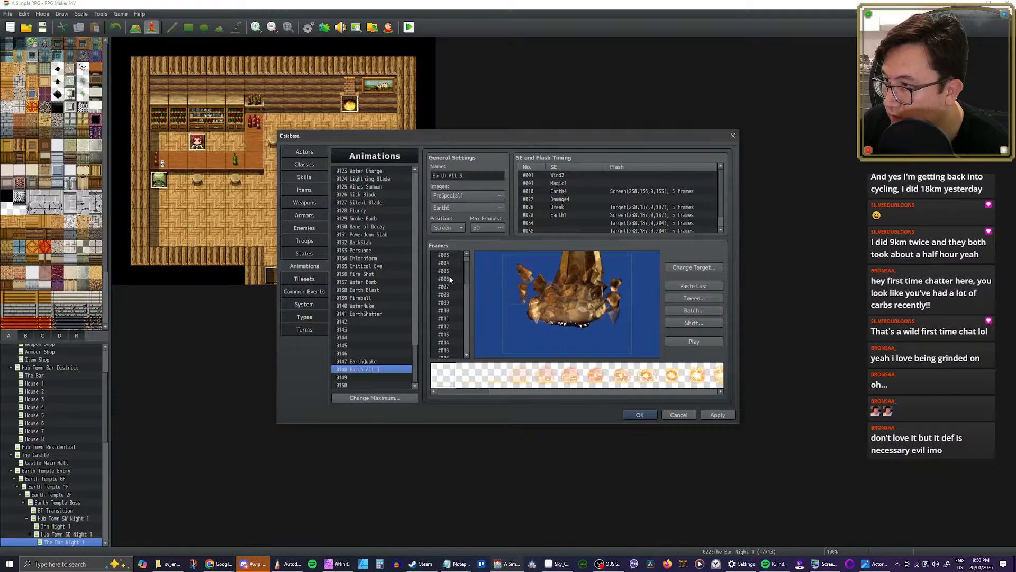
pyautogui.scroll(1, 452, 262)
pyautogui.keyDown('shift'); pyautogui.click(450, 255); pyautogui.keyUp('shift')
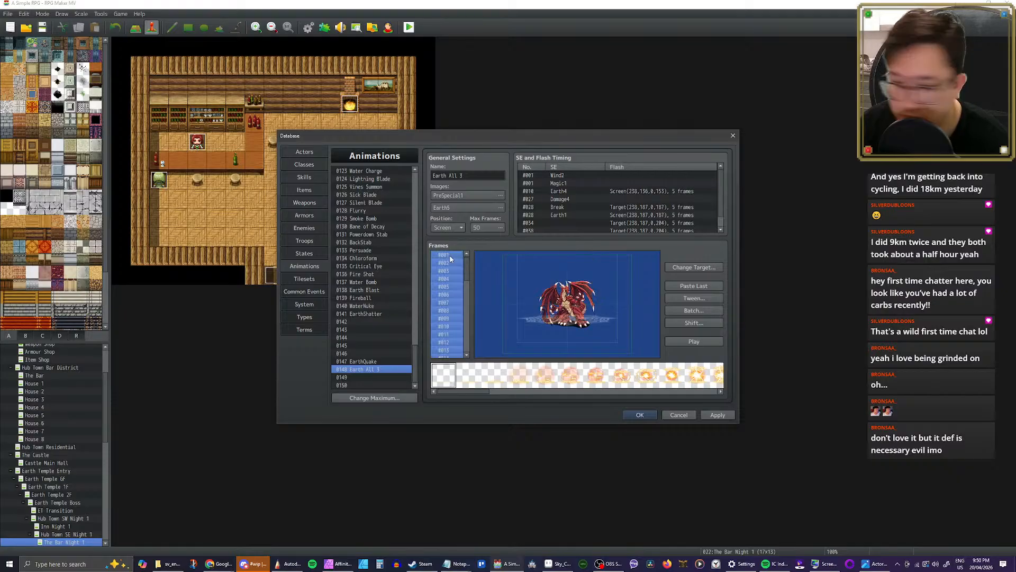
pyautogui.press('Delete')
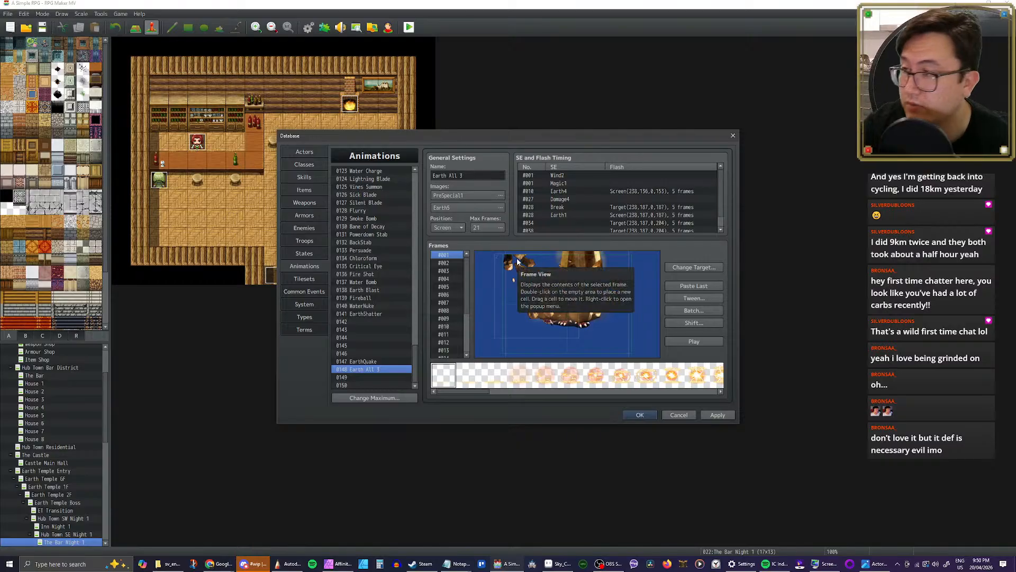
# Step: Delete the central rock pillar cell from each of frames #001 to #007, keeping the flying debris cells
pyautogui.click(566, 294)
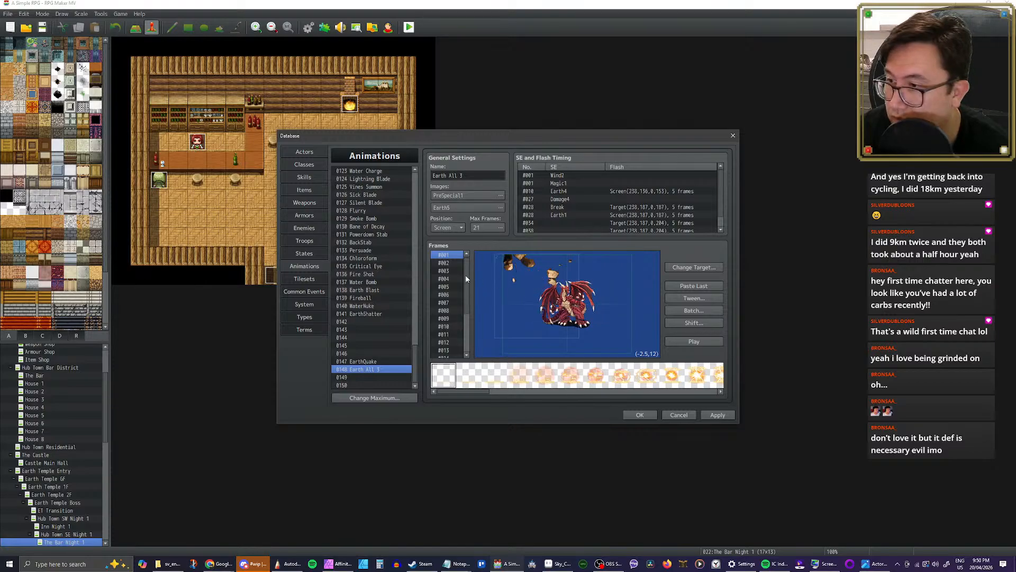
pyautogui.click(451, 264)
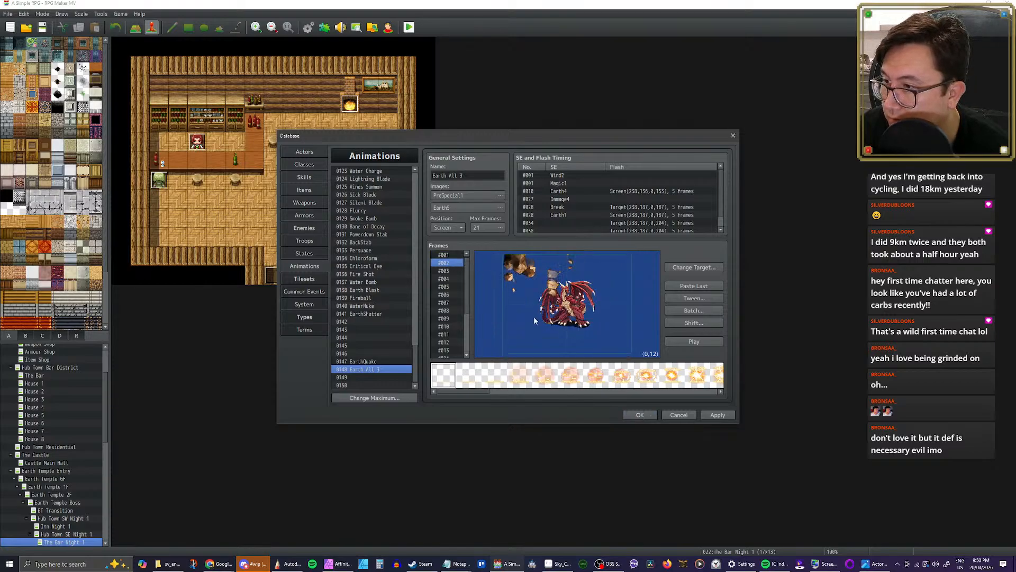
pyautogui.click(444, 271)
pyautogui.press('Delete')
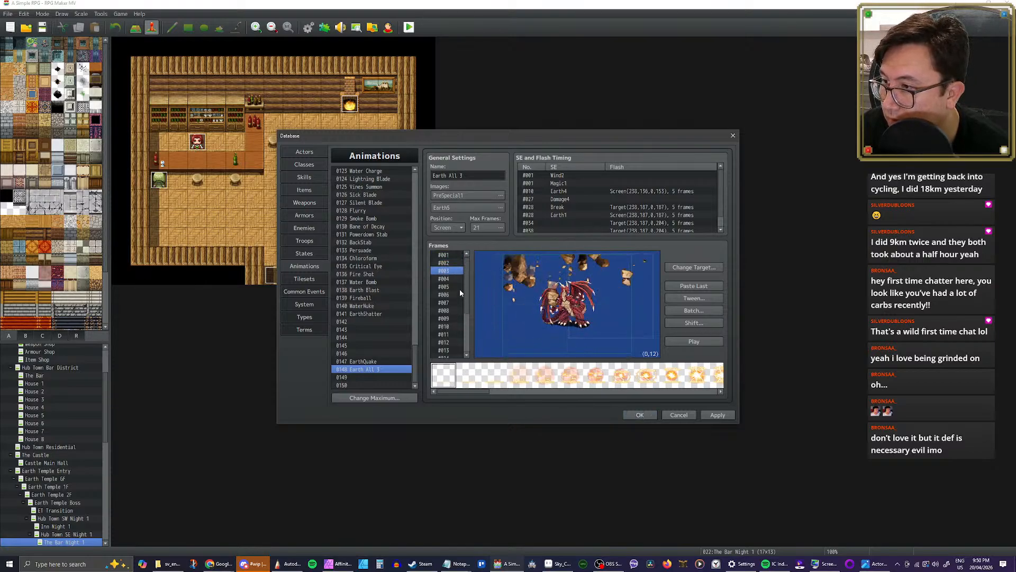
pyautogui.press('Down')
pyautogui.click(577, 348)
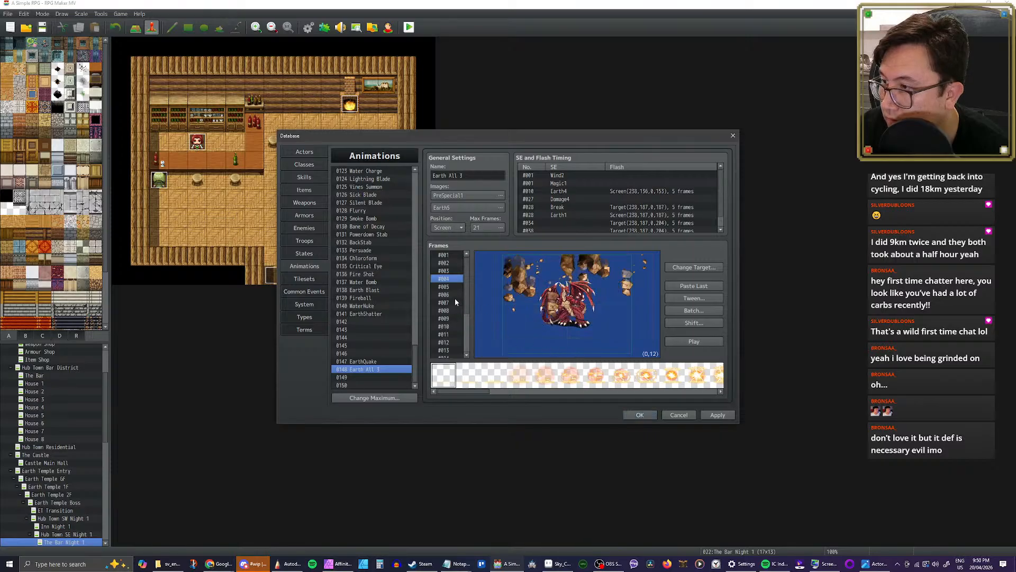
pyautogui.press('Down')
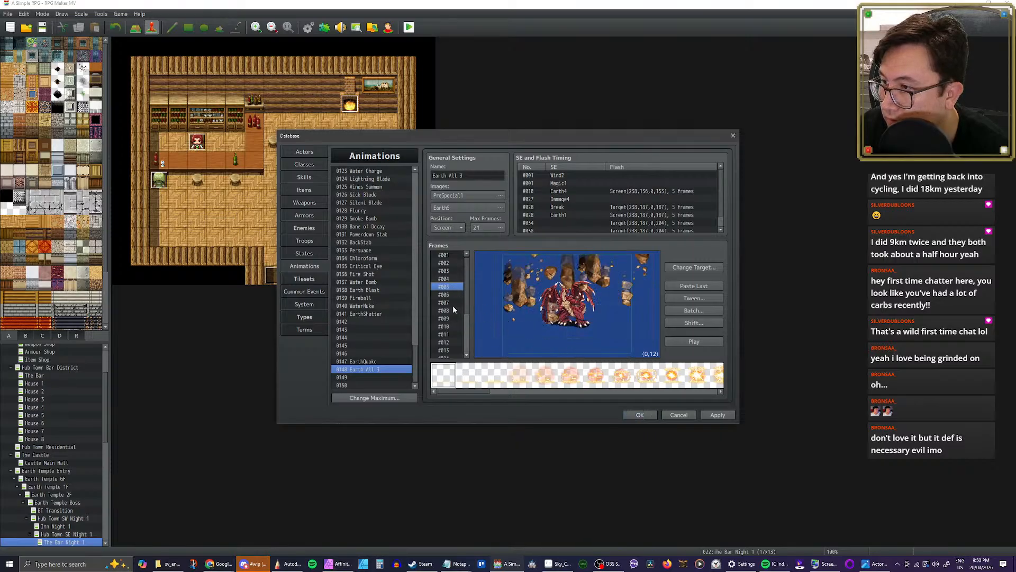
pyautogui.press('Down')
pyautogui.click(588, 342)
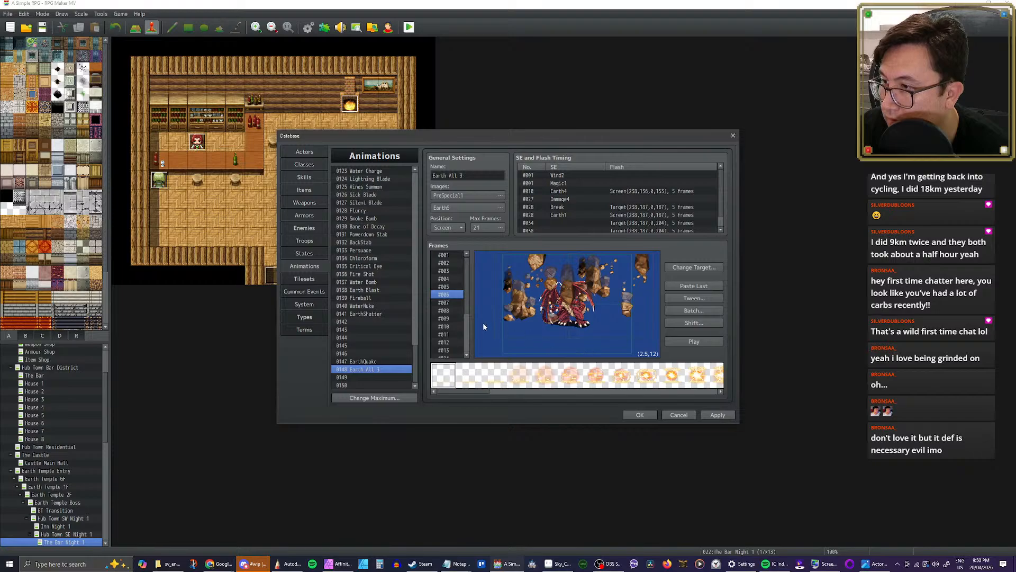
pyautogui.press('Down')
pyautogui.click(586, 349)
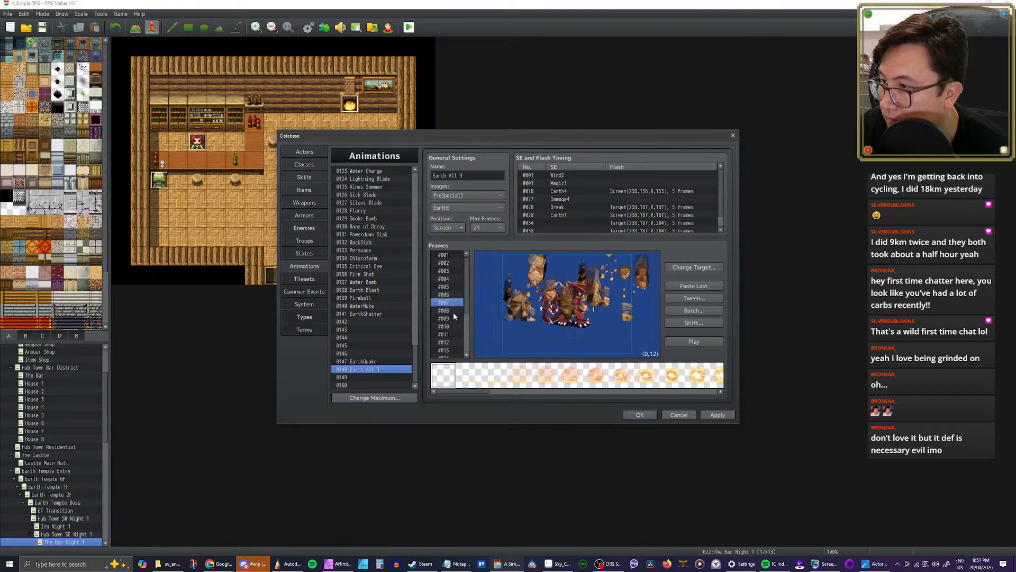
# Step: Delete the central rock pillar cell from each of frames #008 to #011, keeping the flying debris cells
pyautogui.click(454, 312)
pyautogui.click(586, 350)
pyautogui.click(448, 319)
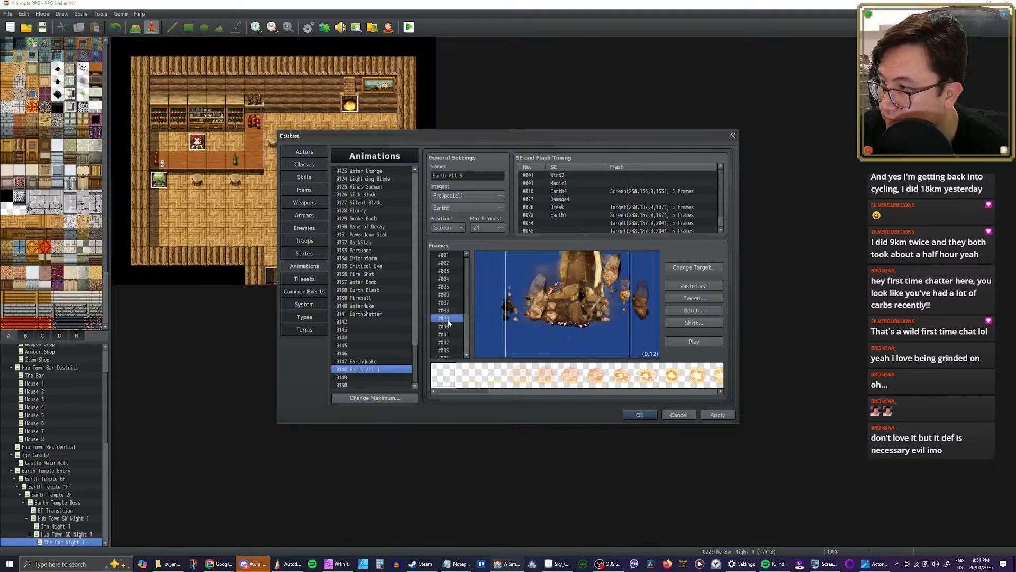
pyautogui.click(576, 344)
pyautogui.press('Down')
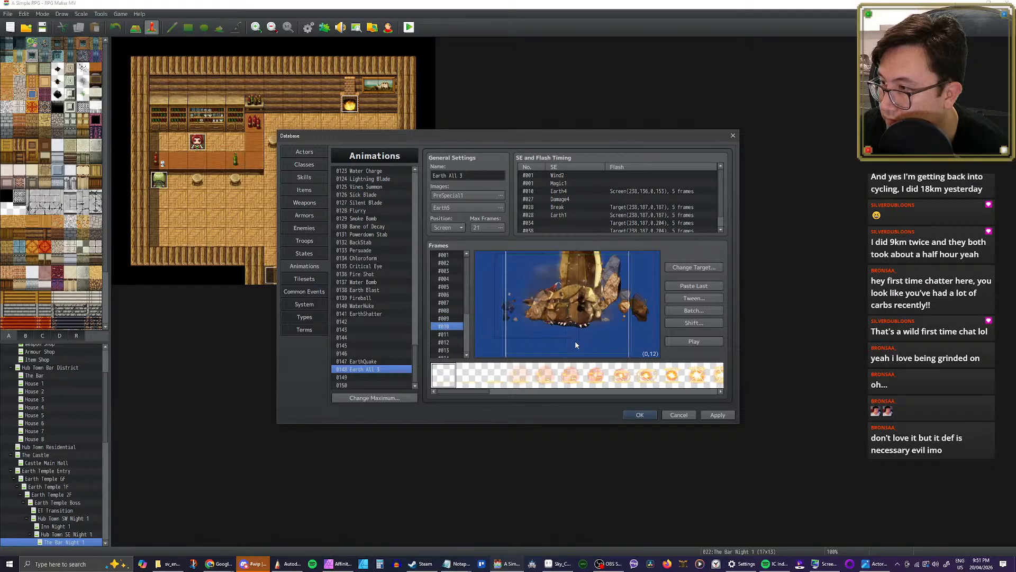
pyautogui.click(571, 348)
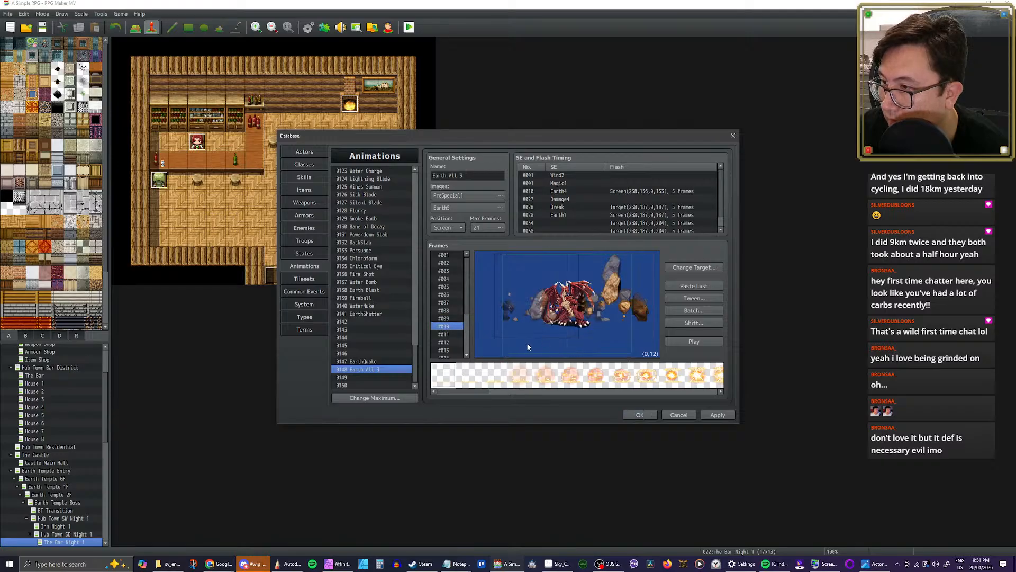
pyautogui.click(454, 335)
pyautogui.click(592, 348)
# Step: Delete the central rock pillar cell from each of frames #012 to #017 of the Earth All 3 copy
pyautogui.click(451, 343)
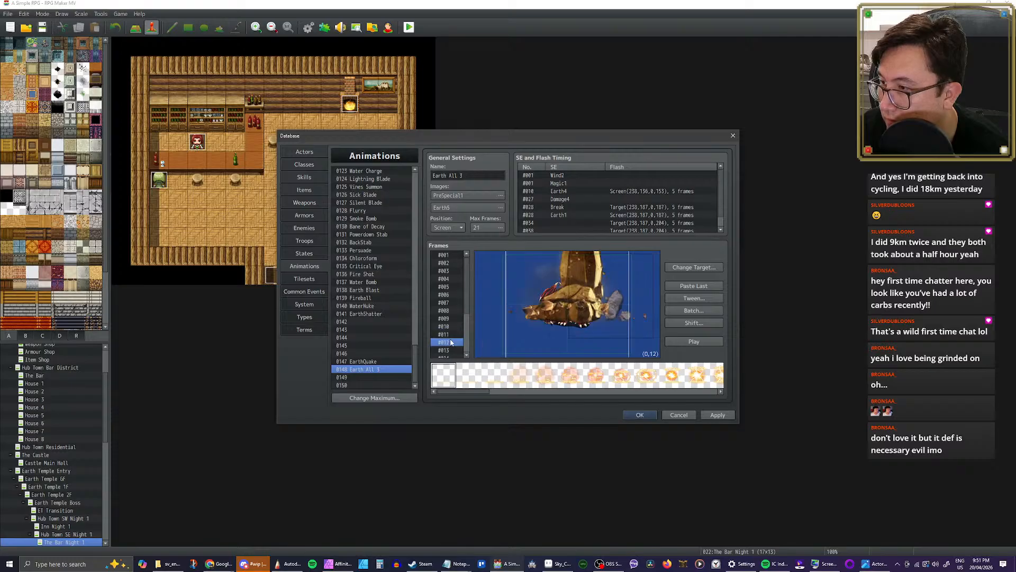
pyautogui.click(573, 348)
pyautogui.press('Down')
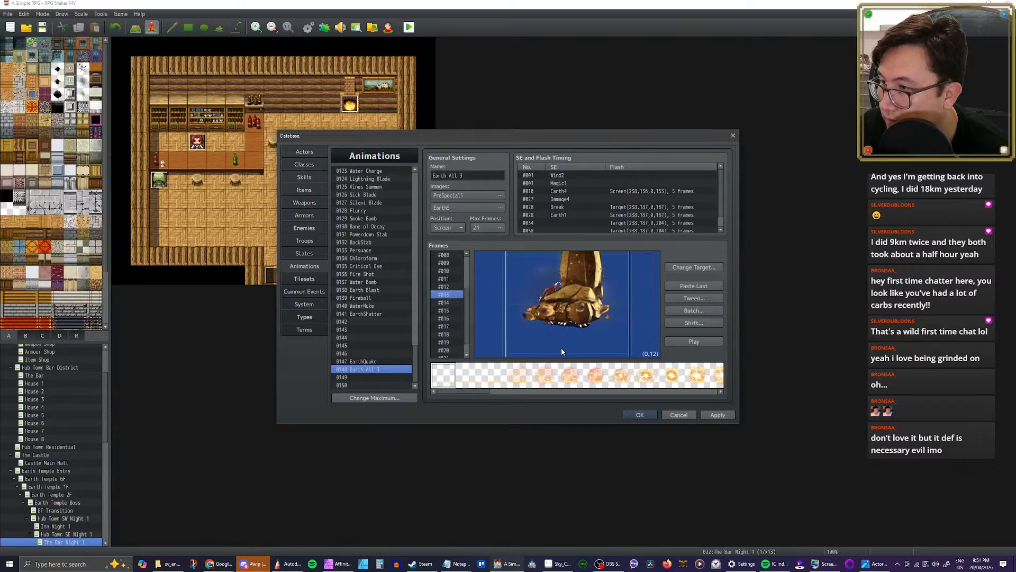
pyautogui.click(576, 344)
pyautogui.click(449, 302)
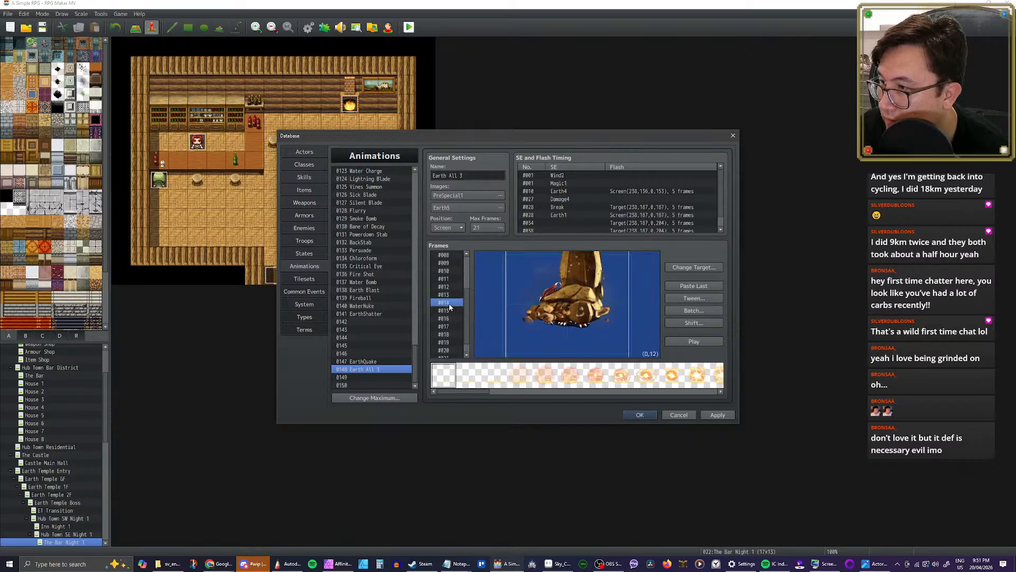
pyautogui.click(582, 336)
pyautogui.click(448, 311)
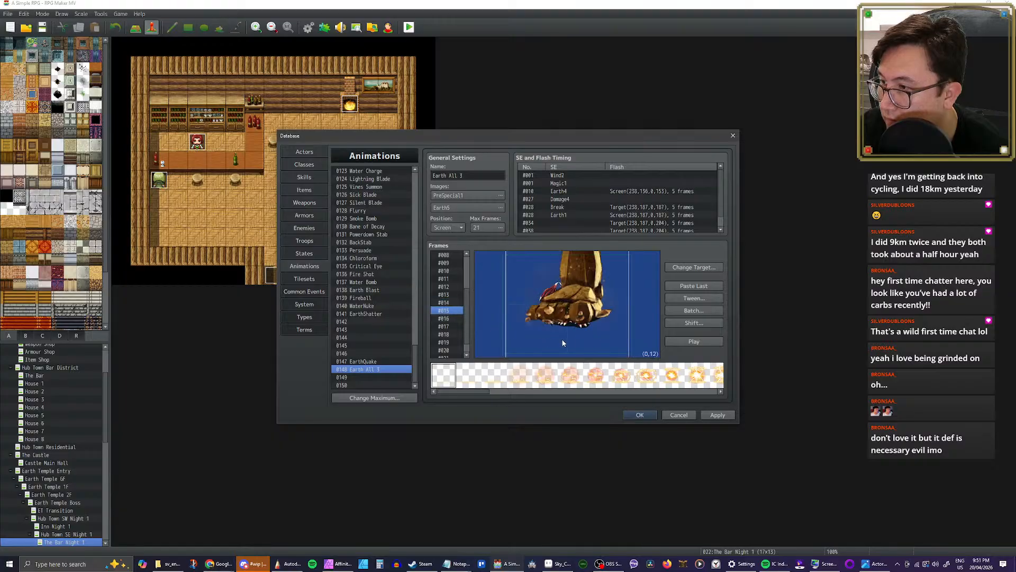
pyautogui.click(550, 341)
pyautogui.click(449, 320)
pyautogui.click(552, 345)
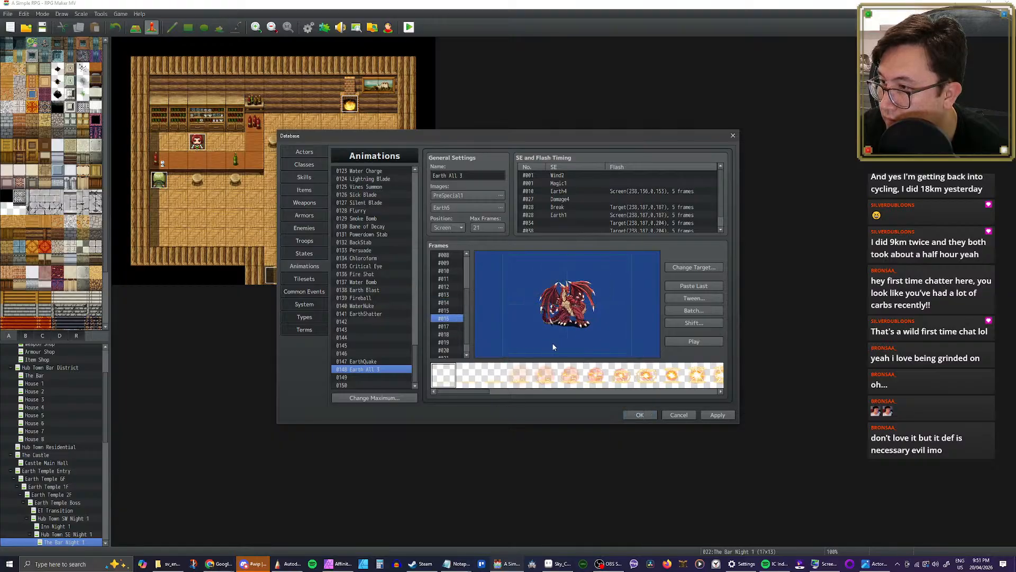
pyautogui.click(450, 326)
pyautogui.click(558, 340)
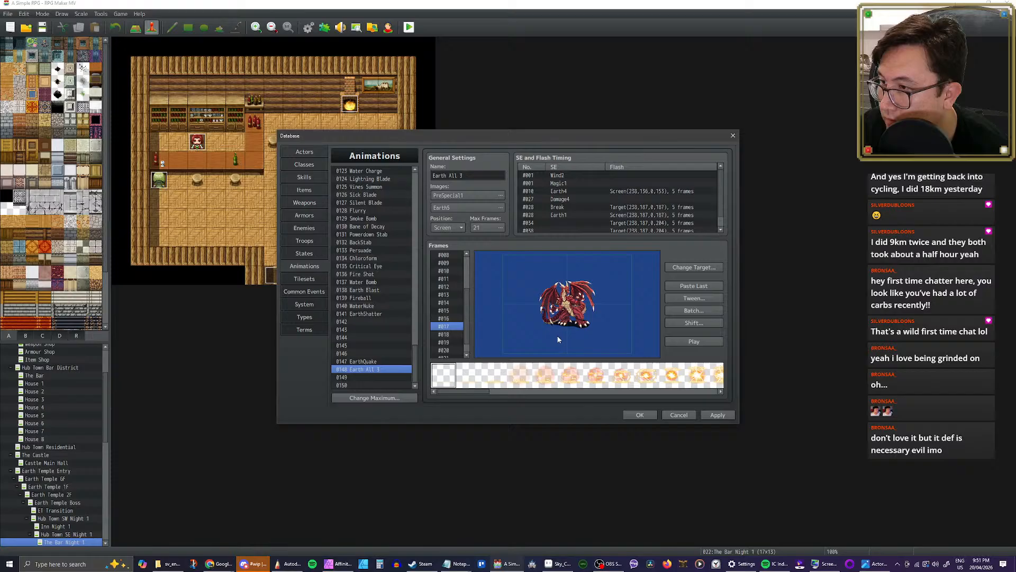
pyautogui.click(454, 334)
# Step: Delete frames #012 to #021 from the Earth All 3 copy in slot 0148 and play the trimmed animation
pyautogui.scroll(-1, 453, 343)
pyautogui.click(453, 345)
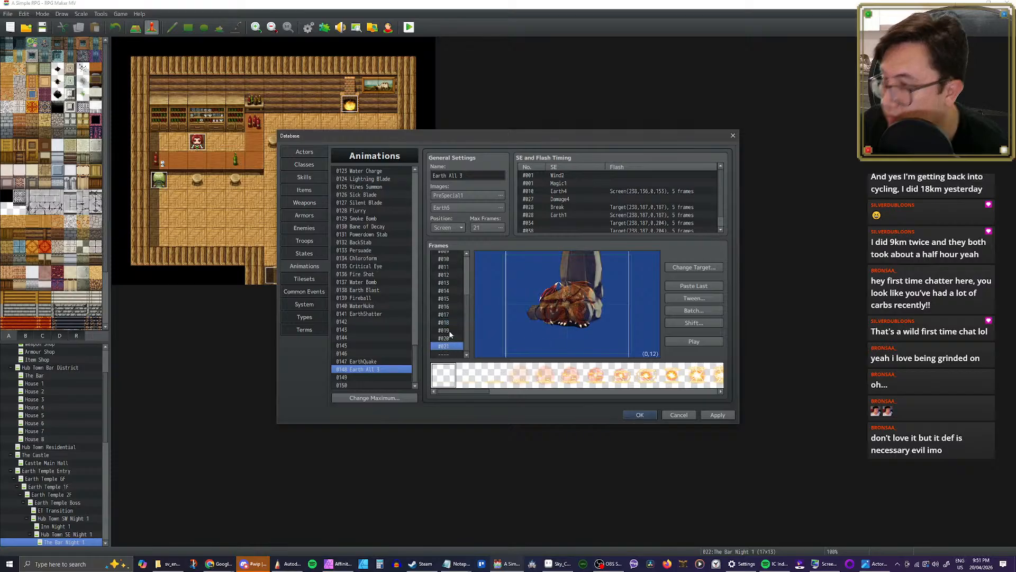
pyautogui.hotkey('shift', 'Up')
pyautogui.hotkey('shift', 'Up')
pyautogui.hotkey('shift', 'Up')
pyautogui.hotkey('shift', 'Up')
pyautogui.hotkey('shift', 'Up')
pyautogui.hotkey('shift', 'Up')
pyautogui.hotkey('shift', 'Up')
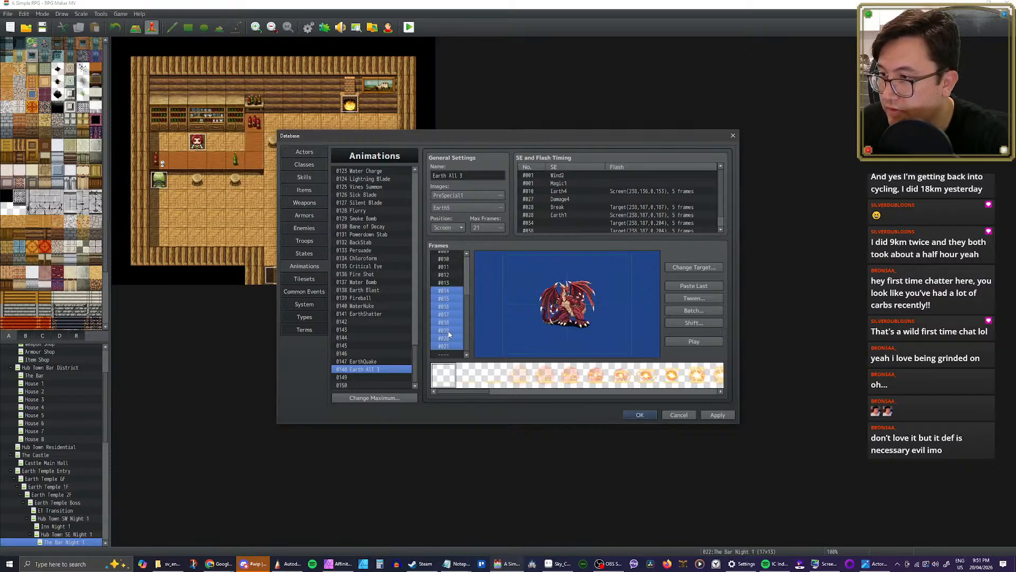
pyautogui.hotkey('shift', 'Up')
pyautogui.hotkey('shift', 'Up')
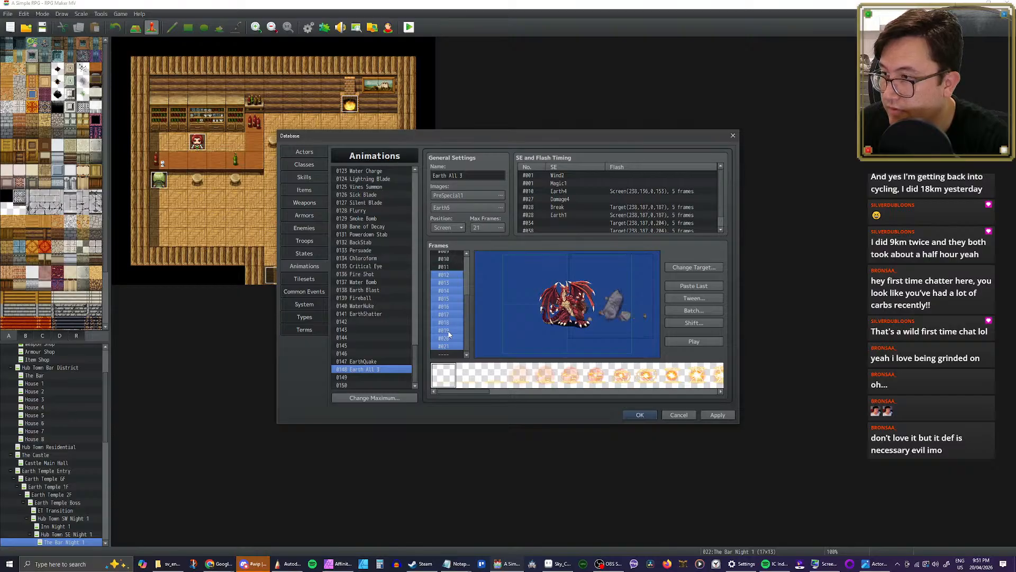
pyautogui.press('Delete')
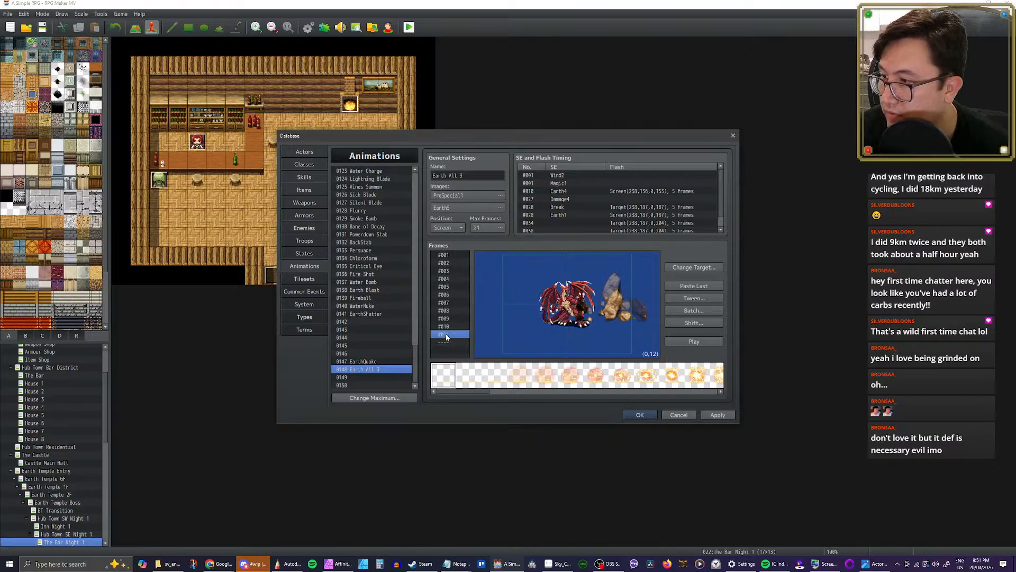
pyautogui.click(691, 345)
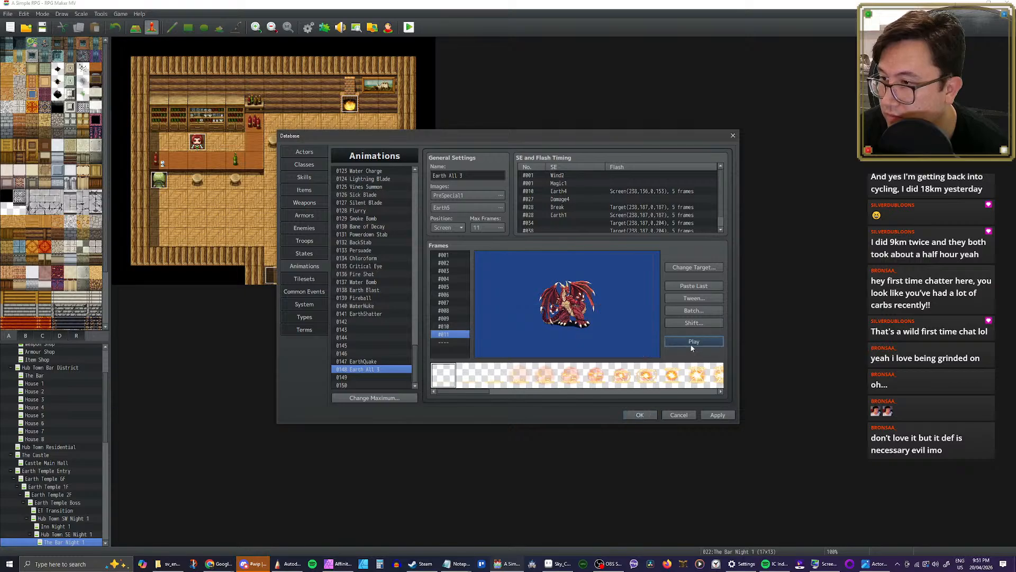
pyautogui.click(691, 349)
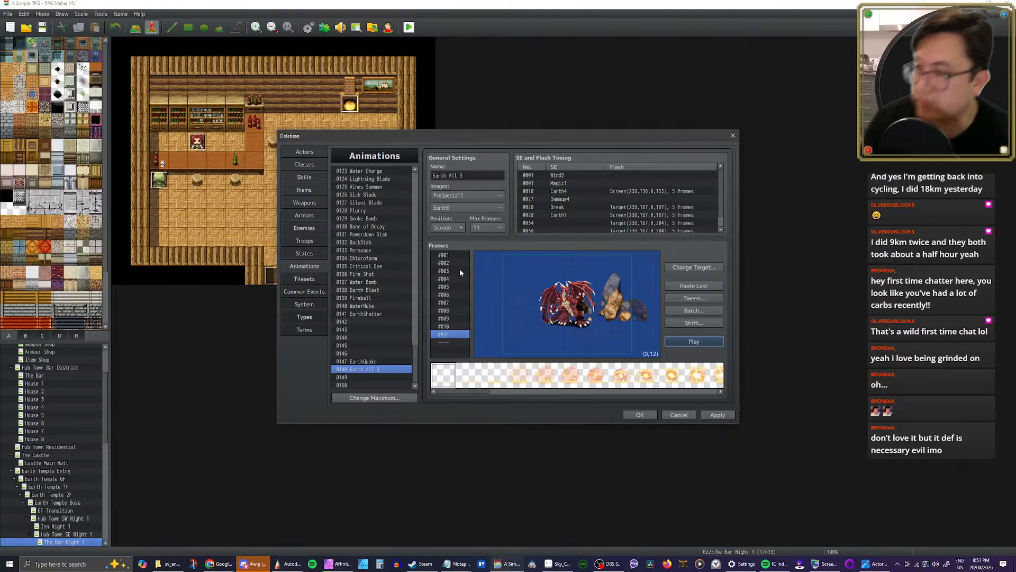
# Step: Copy frames #001 to #011 of the Earth All 3 copy and paste them after frame #017 of EarthQuake
pyautogui.click(448, 255)
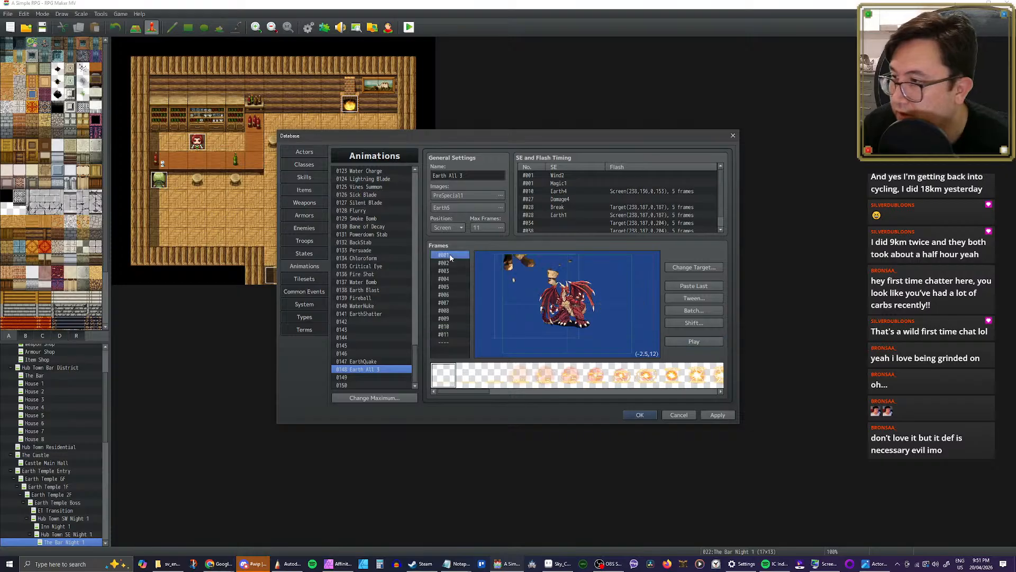
pyautogui.keyDown('shift'); pyautogui.click(451, 334); pyautogui.keyUp('shift')
pyautogui.click(387, 362)
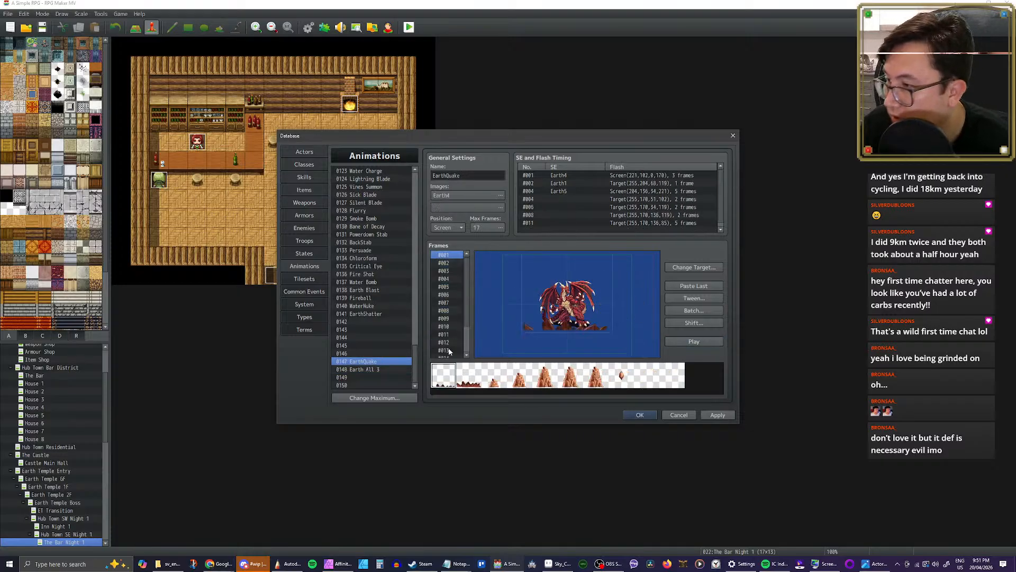
pyautogui.click(442, 355)
pyautogui.hotkey('ctrl', 'v')
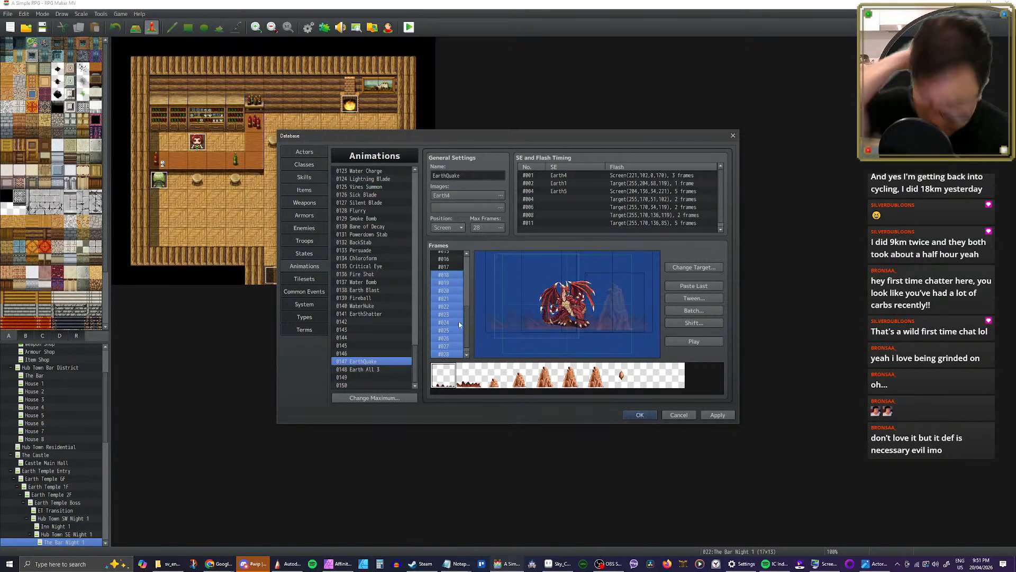
# Step: Set the second image of the EarthQuake animation to Earth5, leaving its hue at 0
pyautogui.click(500, 207)
pyautogui.scroll(-3, 431, 263)
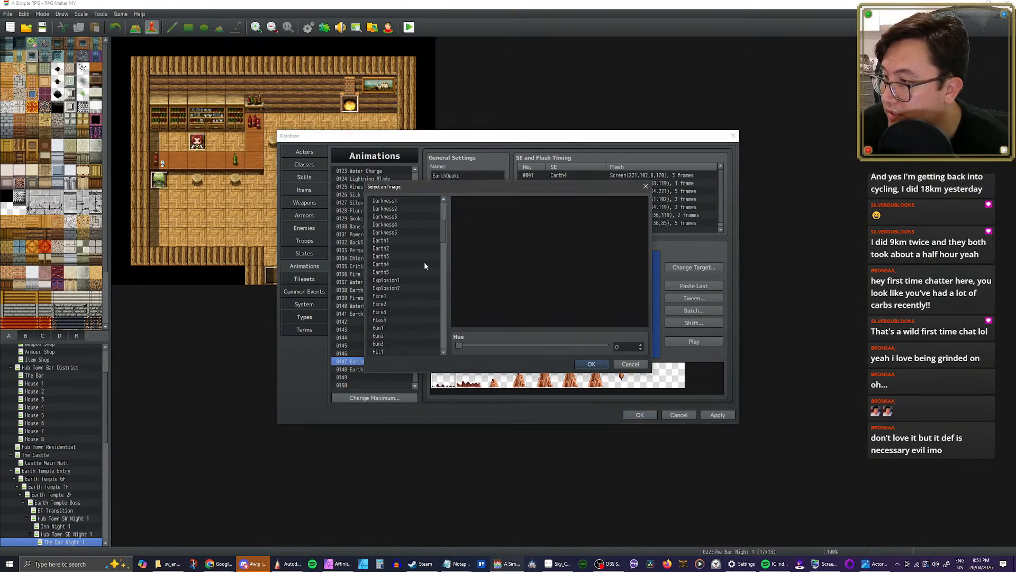
pyautogui.click(387, 272)
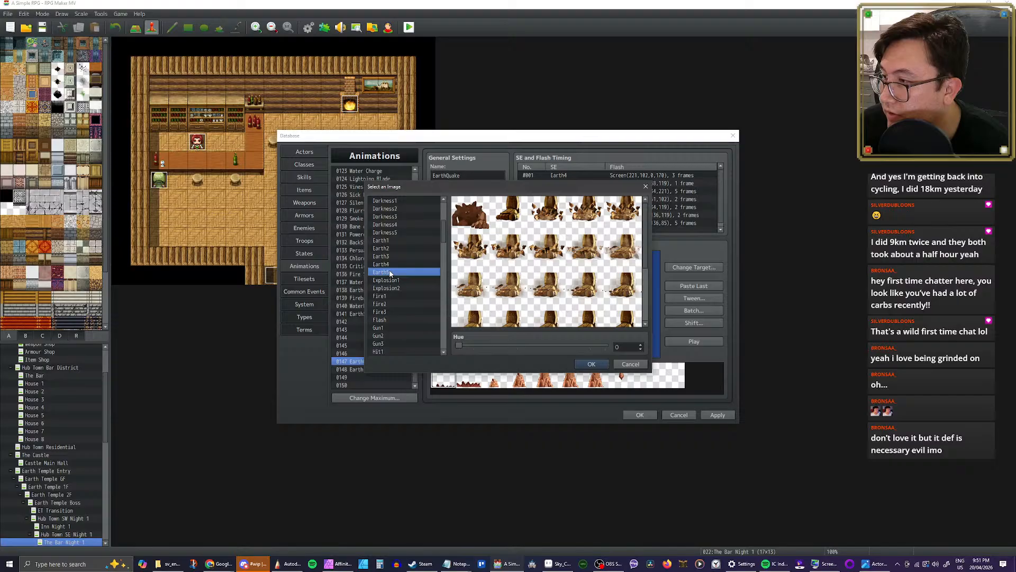
pyautogui.click(591, 365)
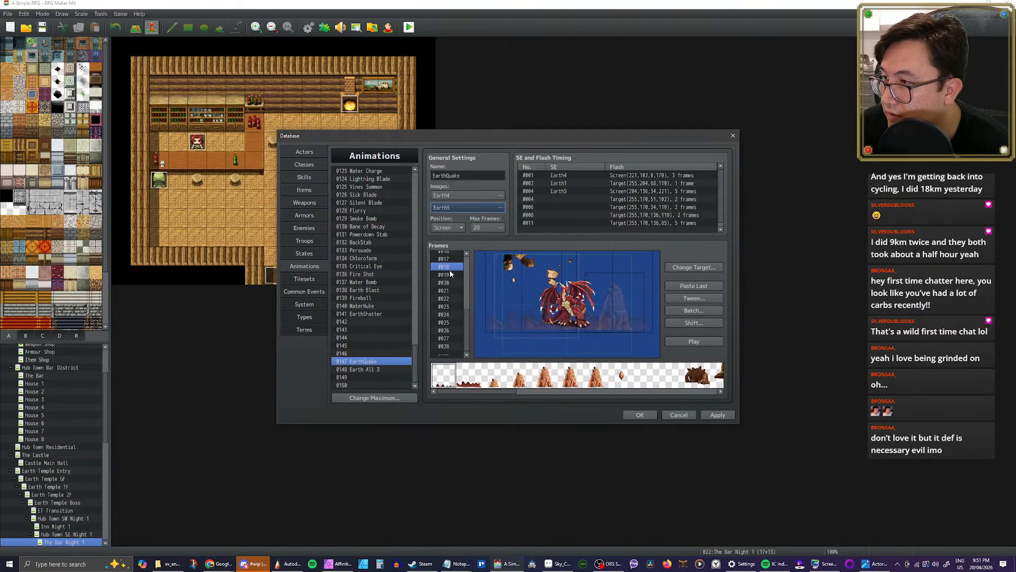
# Step: Check the appended debris frames #019 to #022 and play the EarthQuake animation
pyautogui.click(450, 275)
pyautogui.click(451, 284)
pyautogui.click(451, 292)
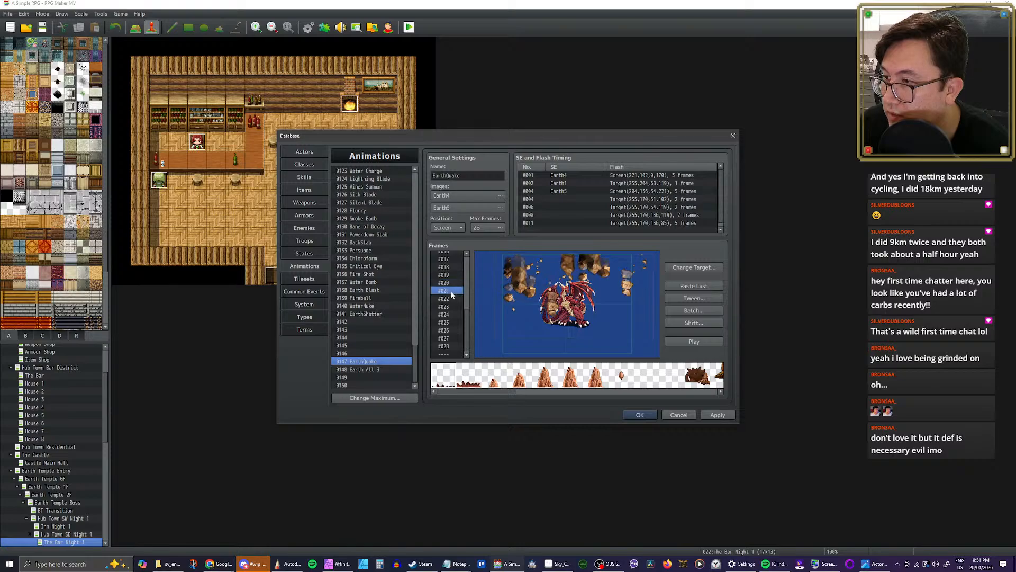
pyautogui.click(457, 299)
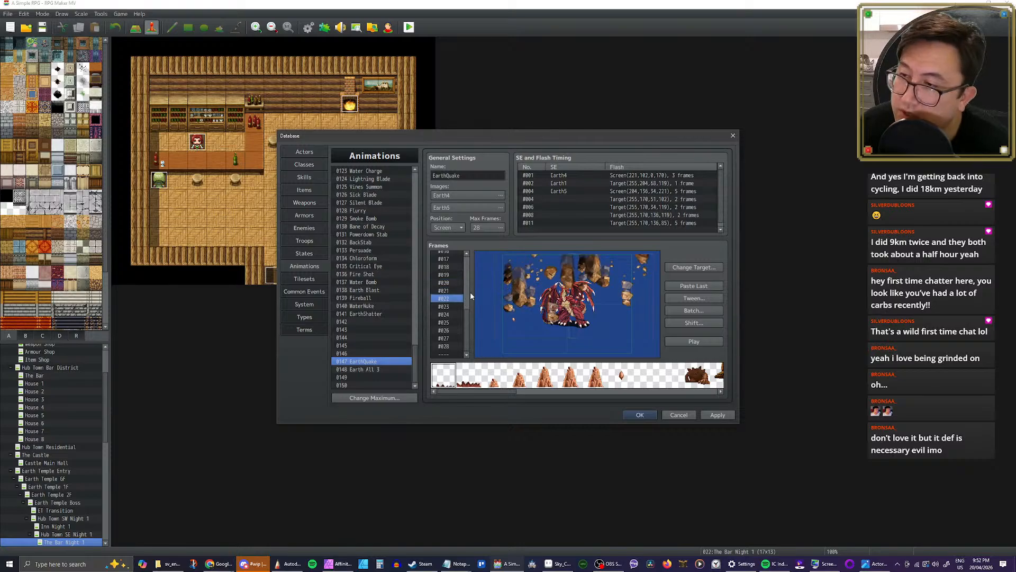
pyautogui.scroll(5, 468, 319)
pyautogui.click(454, 255)
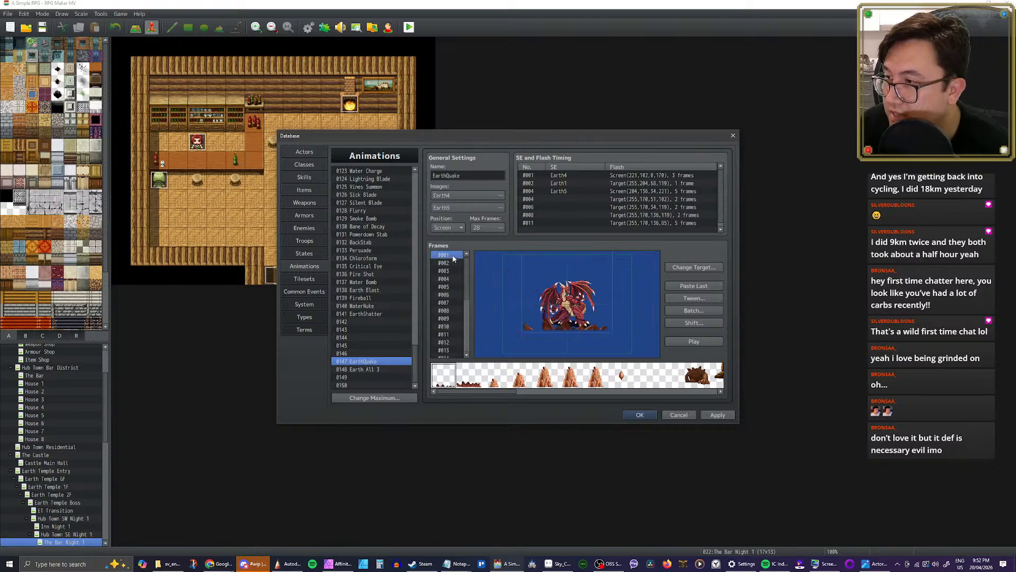
pyautogui.click(703, 340)
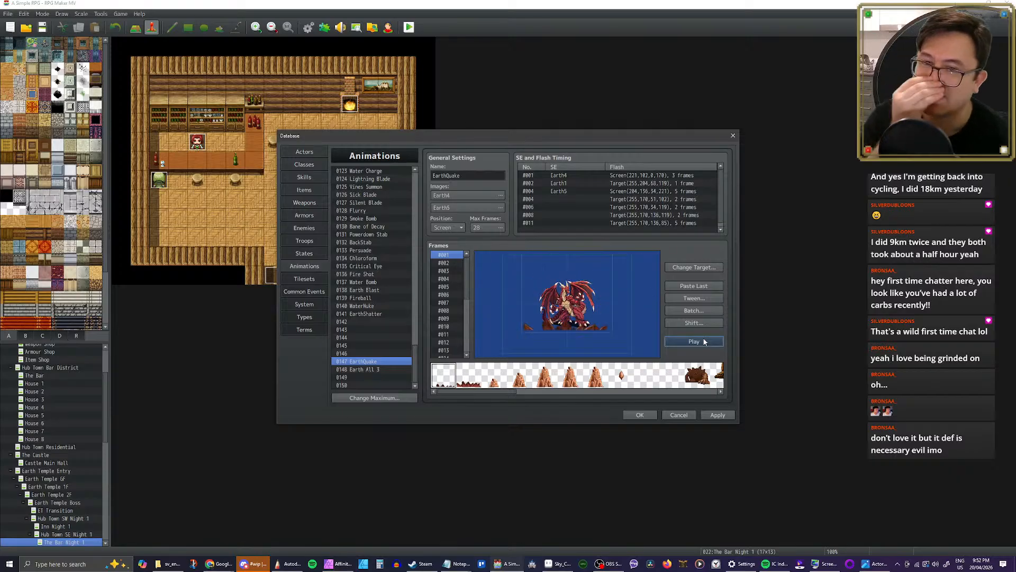
pyautogui.click(705, 342)
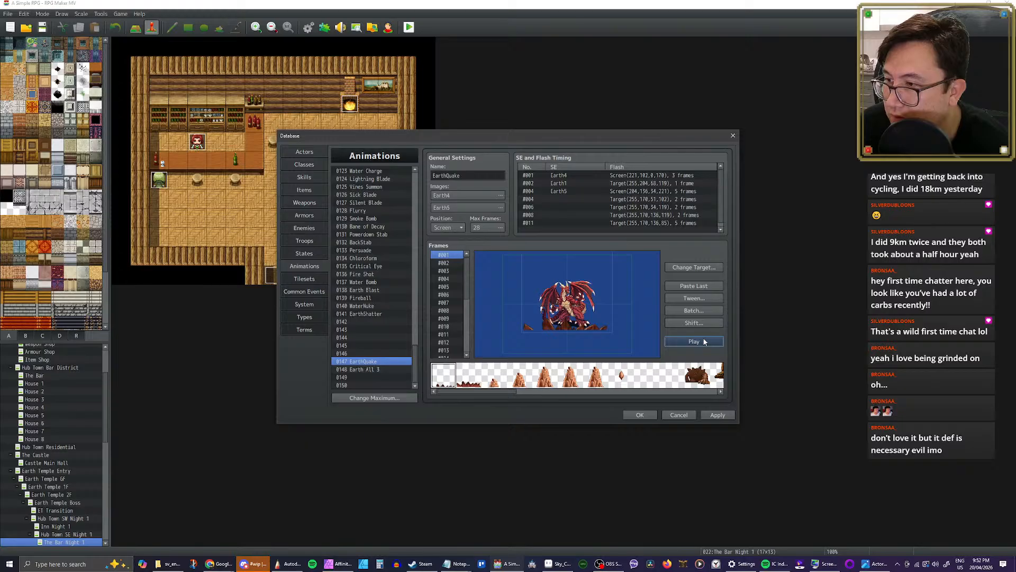
# Step: Delete the appended debris frames #018 to #028 from the end of EarthQuake
pyautogui.scroll(-5, 449, 310)
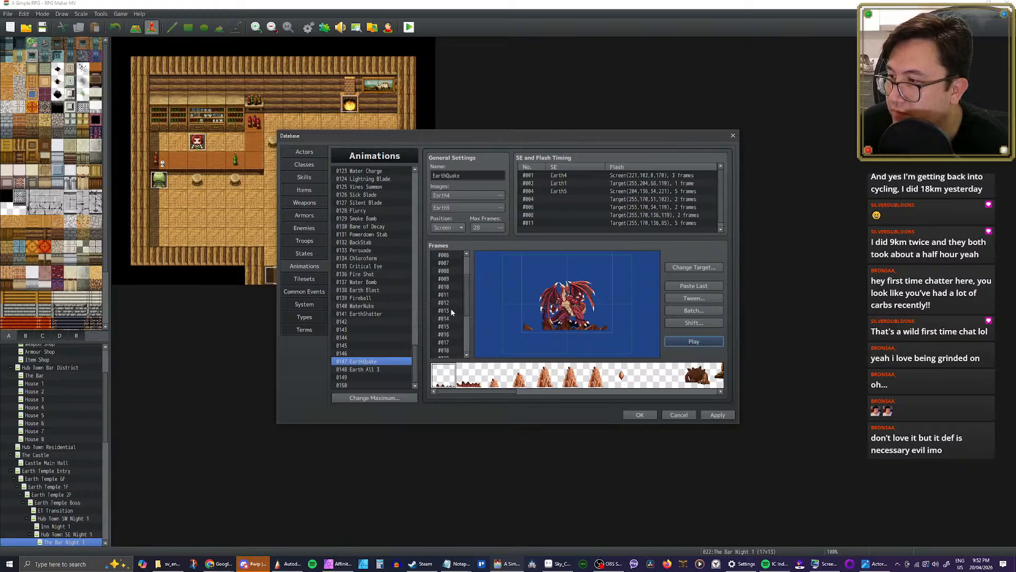
pyautogui.click(449, 291)
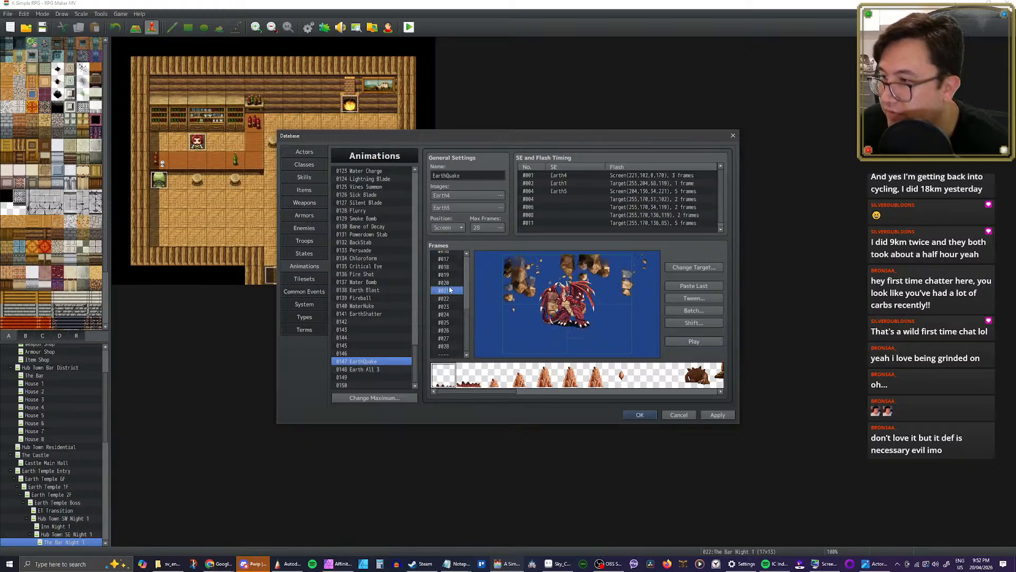
pyautogui.press('Up')
pyautogui.press('Up')
pyautogui.press('Up')
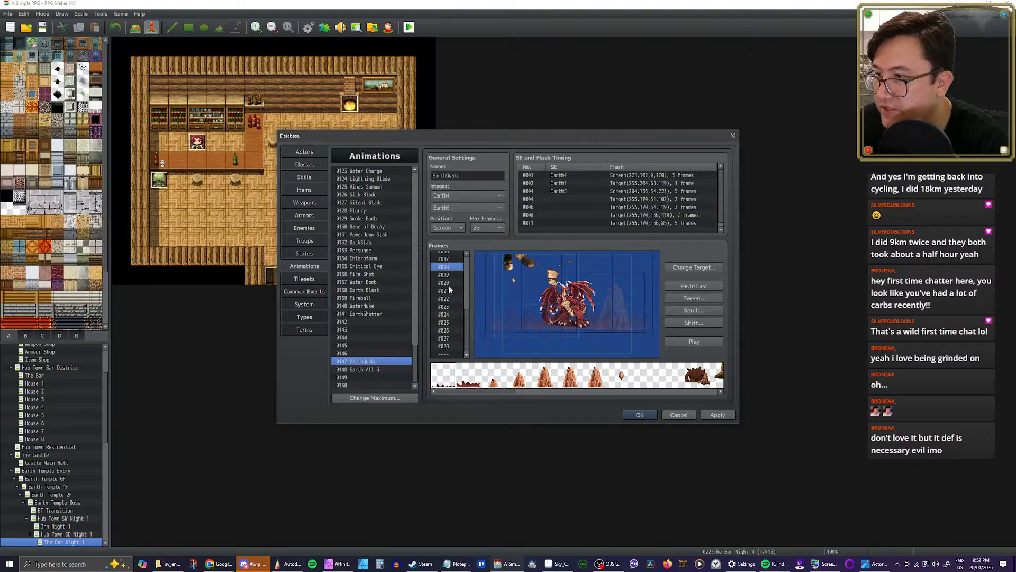
pyautogui.keyDown('shift'); pyautogui.click(448, 346); pyautogui.keyUp('shift')
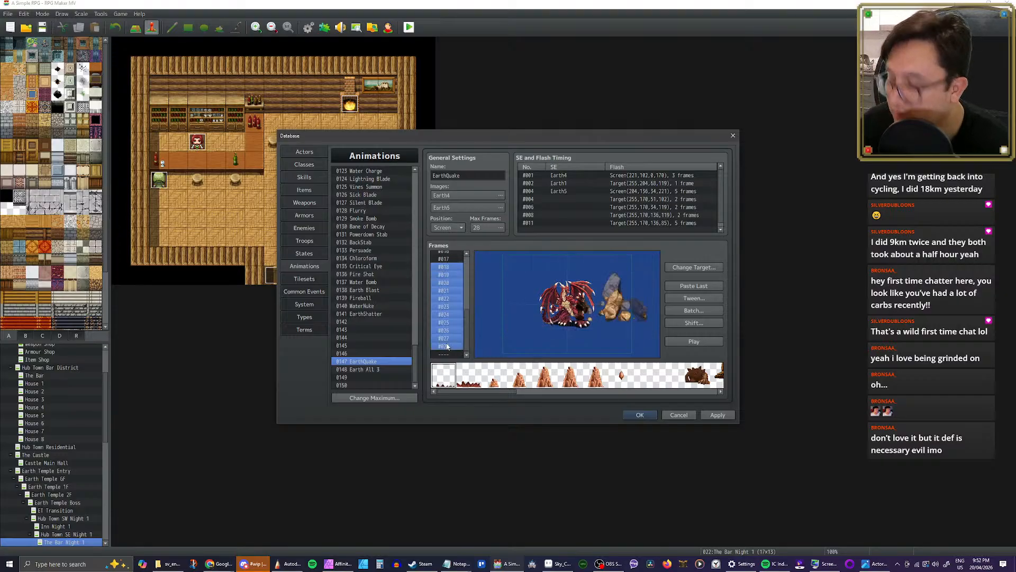
pyautogui.press('Delete')
# Step: Paste the copied debris frames at frame #001 of EarthQuake, ahead of the rock spikes, and play the animation
pyautogui.scroll(3, 447, 315)
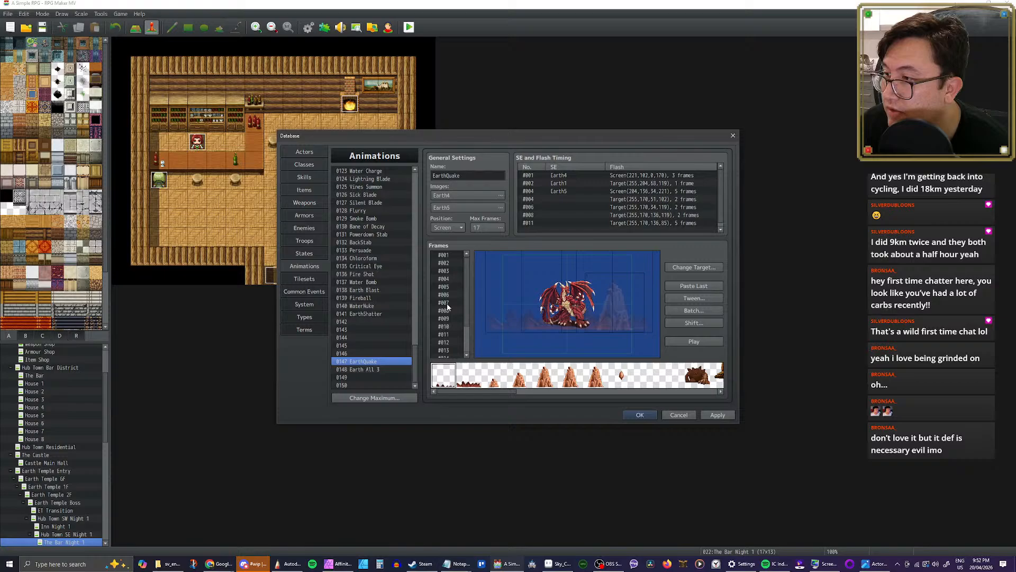
pyautogui.click(444, 255)
pyautogui.hotkey('ctrl', 'v')
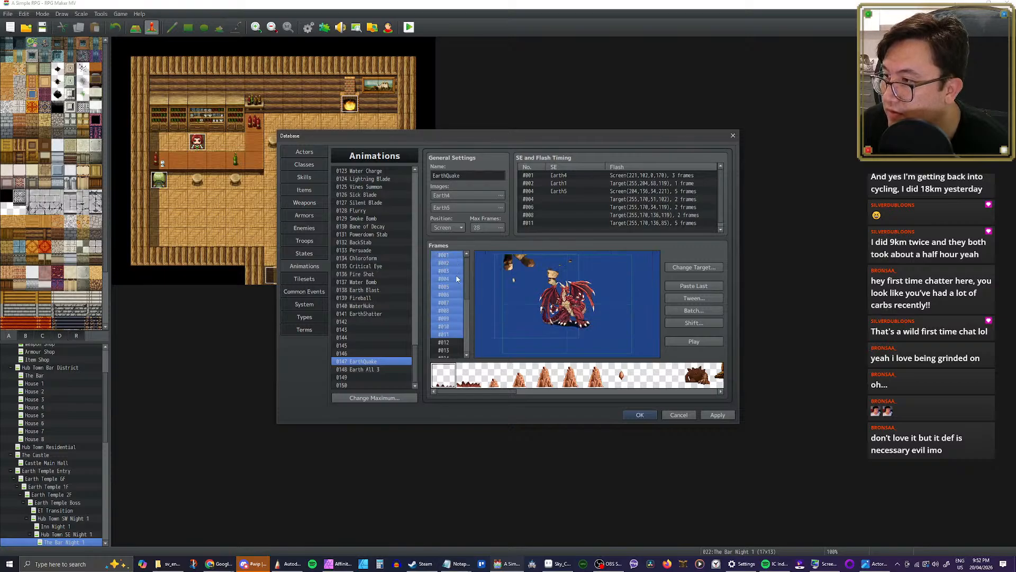
pyautogui.click(453, 256)
pyautogui.click(694, 341)
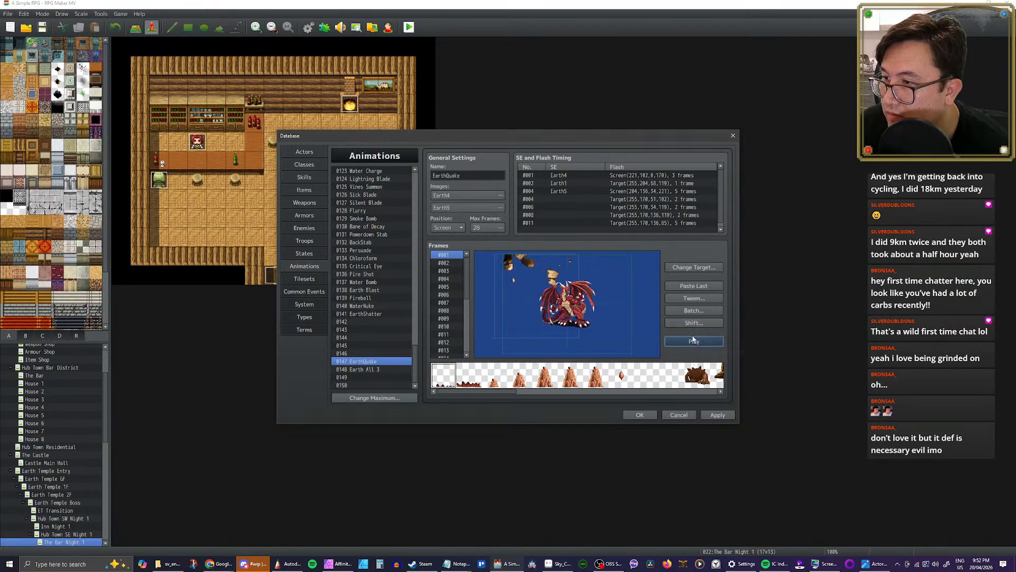
pyautogui.click(693, 340)
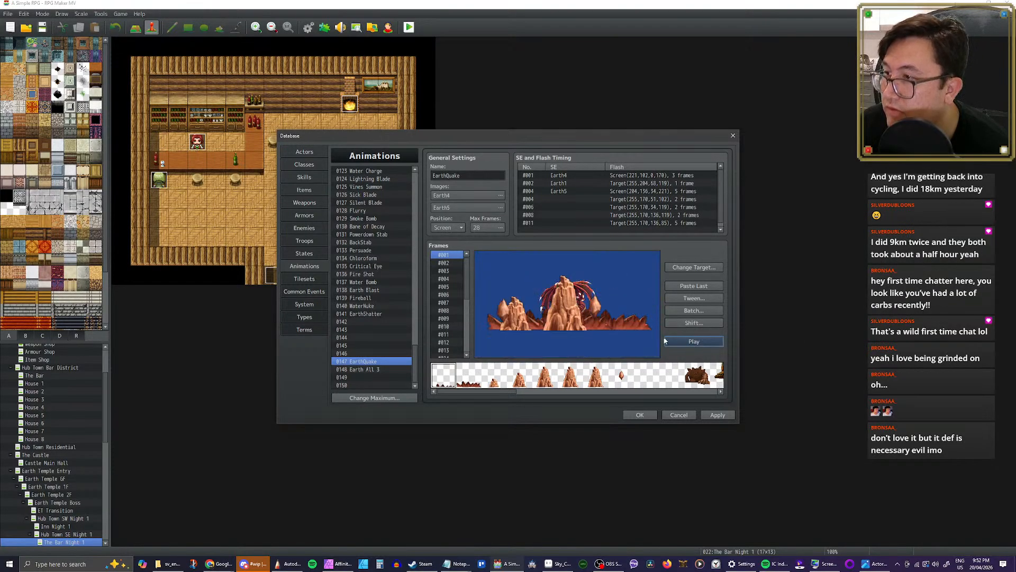
# Step: Check EarthQuake frames #009 to #012 for the start of the rock spikes and move the first Earth4 timing entry to frame 12
pyautogui.click(452, 318)
pyautogui.press('Down')
pyautogui.press('Down')
pyautogui.press('Down')
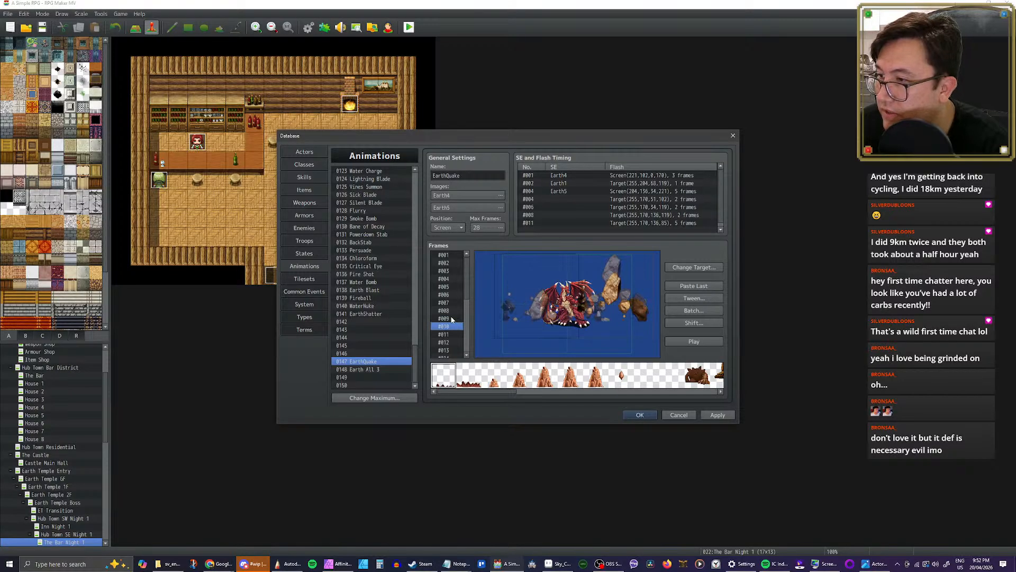
pyautogui.press('Up')
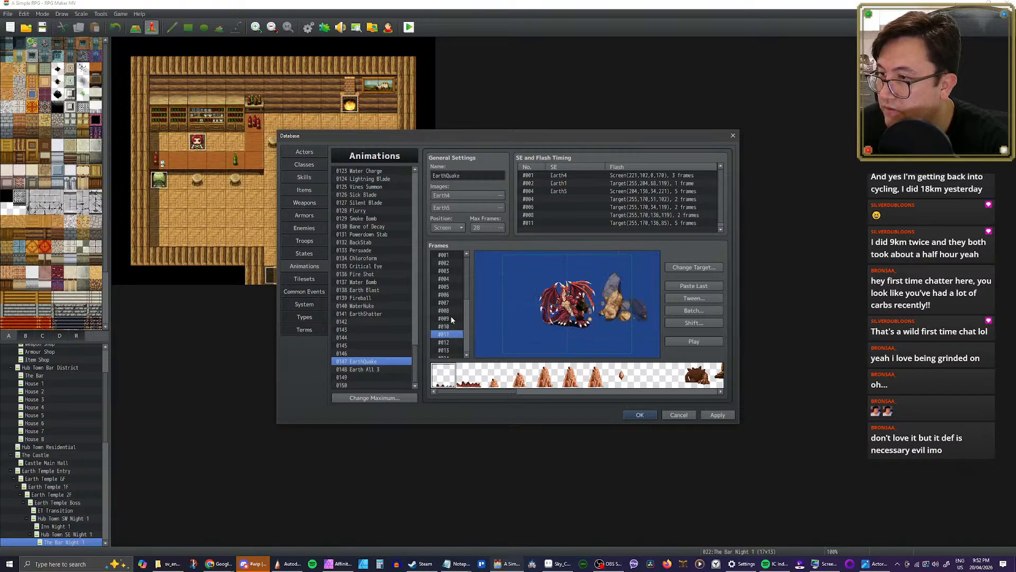
pyautogui.press('Down')
pyautogui.press('Up')
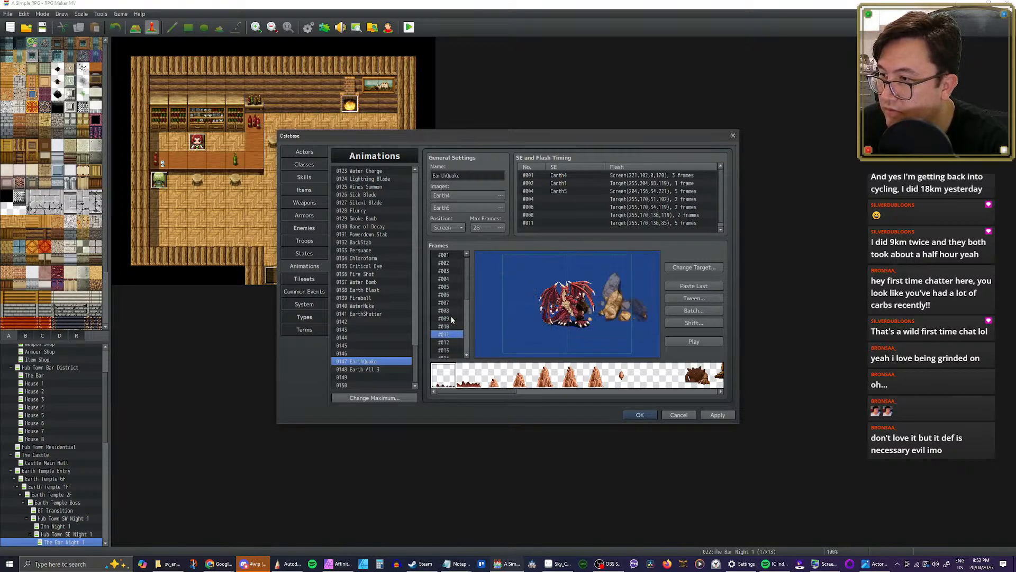
pyautogui.press('Down')
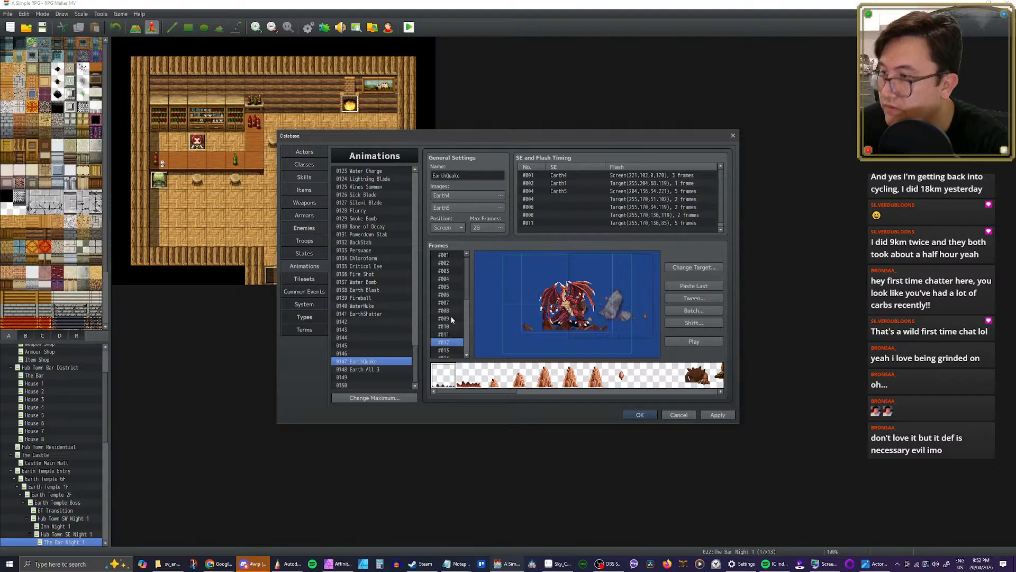
pyautogui.doubleClick(558, 176)
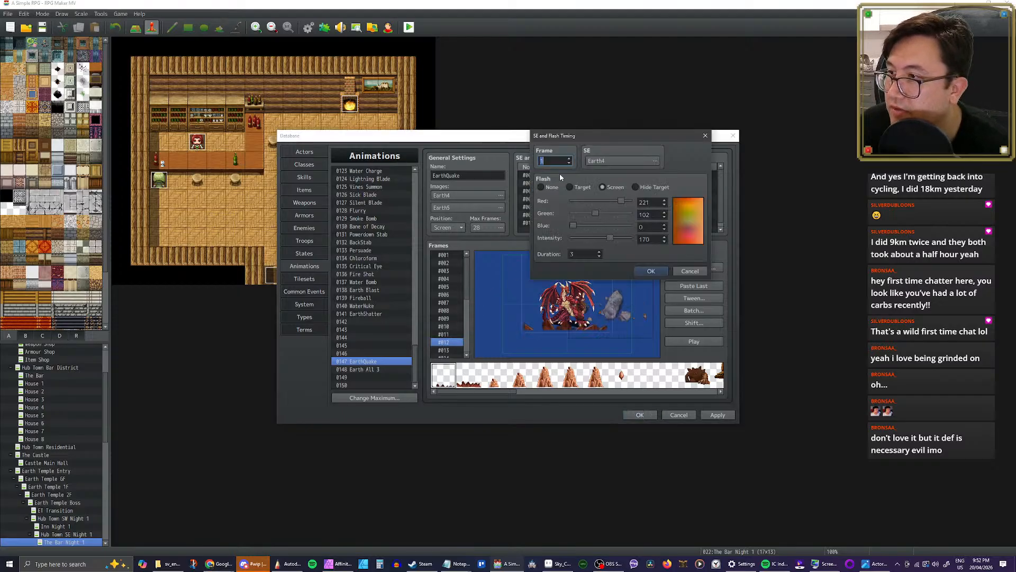
pyautogui.write('12')
pyautogui.click(648, 273)
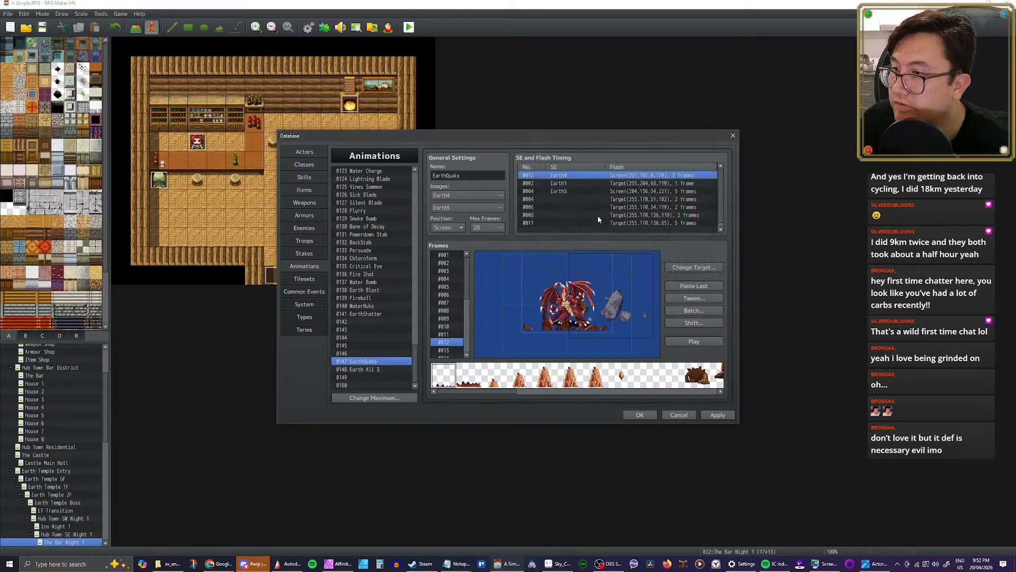
# Step: Move EarthQuake's Earth1 timing entry to frame 13 and its Earth5 entry to frame 15
pyautogui.doubleClick(601, 198)
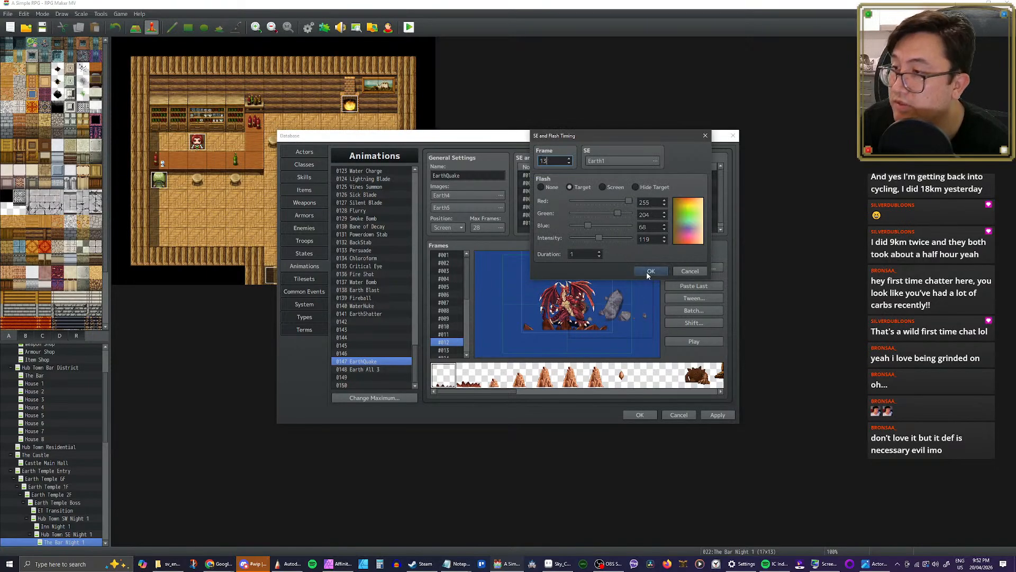
pyautogui.click(648, 271)
pyautogui.doubleClick(555, 189)
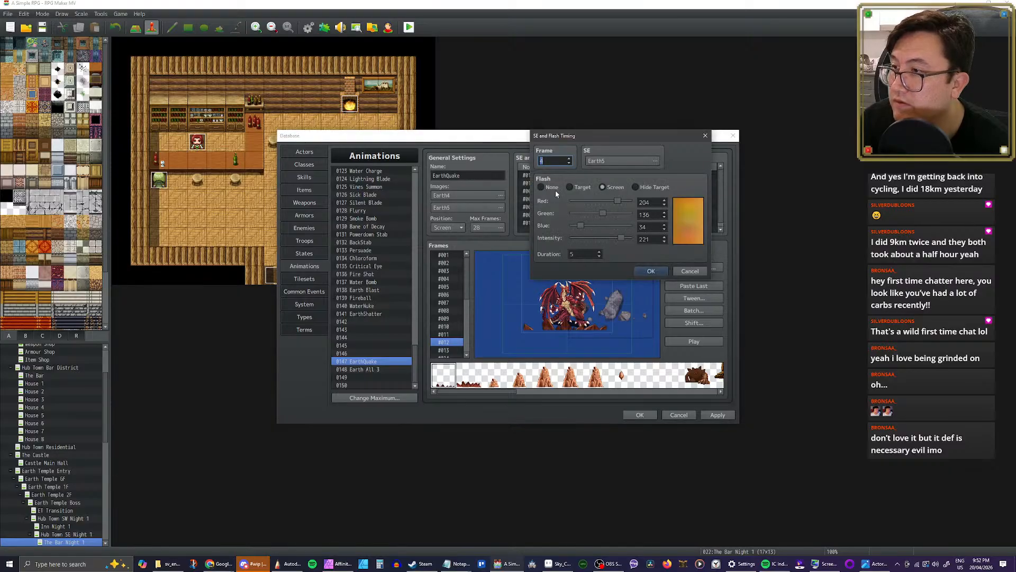
pyautogui.write('15')
pyautogui.click(651, 270)
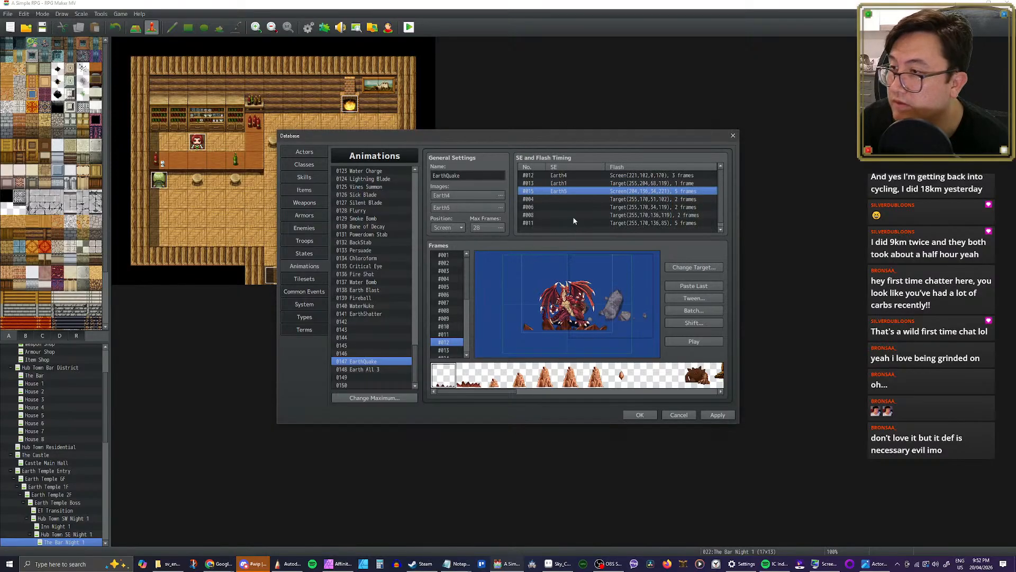
# Step: Move the silent target flash at frame 4 to frame 15 and the one at frame 6 to frame 17
pyautogui.click(560, 200)
pyautogui.doubleClick(559, 201)
pyautogui.write('15')
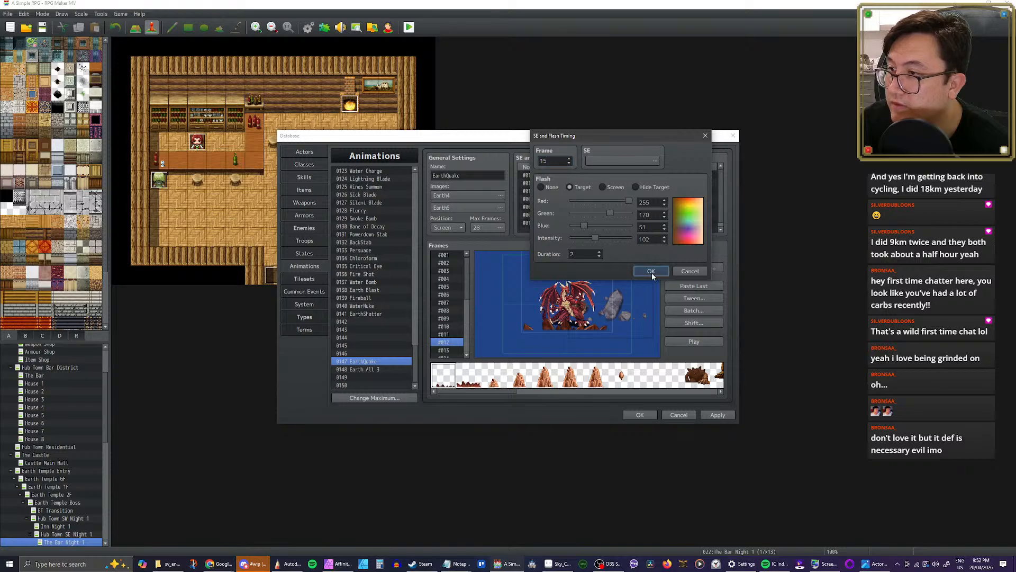
pyautogui.click(652, 272)
pyautogui.doubleClick(567, 208)
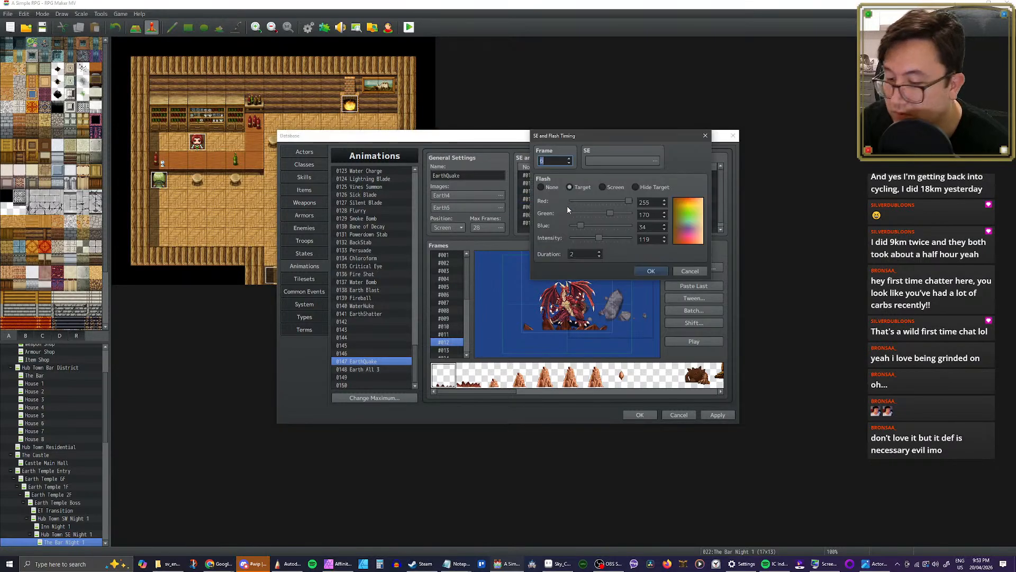
pyautogui.write('17')
pyautogui.click(650, 271)
# Step: Move the target flash at frame 8 to frame 19 and the one at frame 11 to frame 22, and play EarthQuake
pyautogui.doubleClick(542, 214)
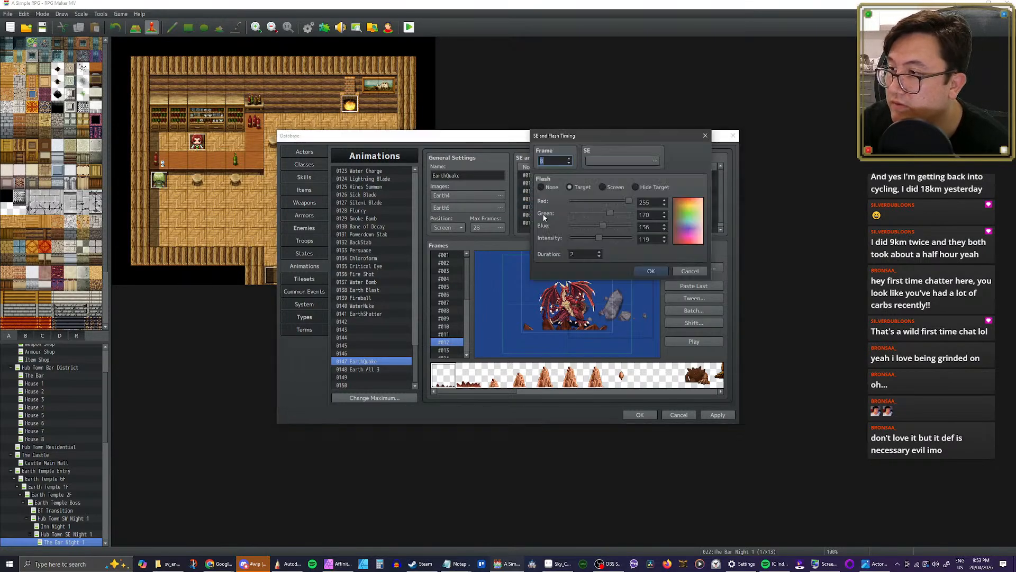
pyautogui.write('1')
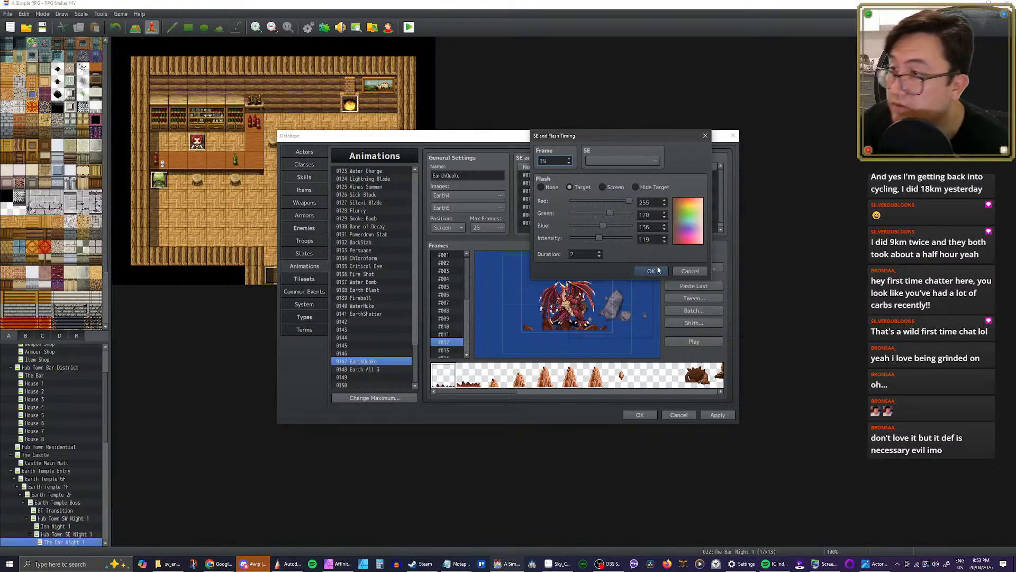
pyautogui.click(651, 271)
pyautogui.doubleClick(559, 223)
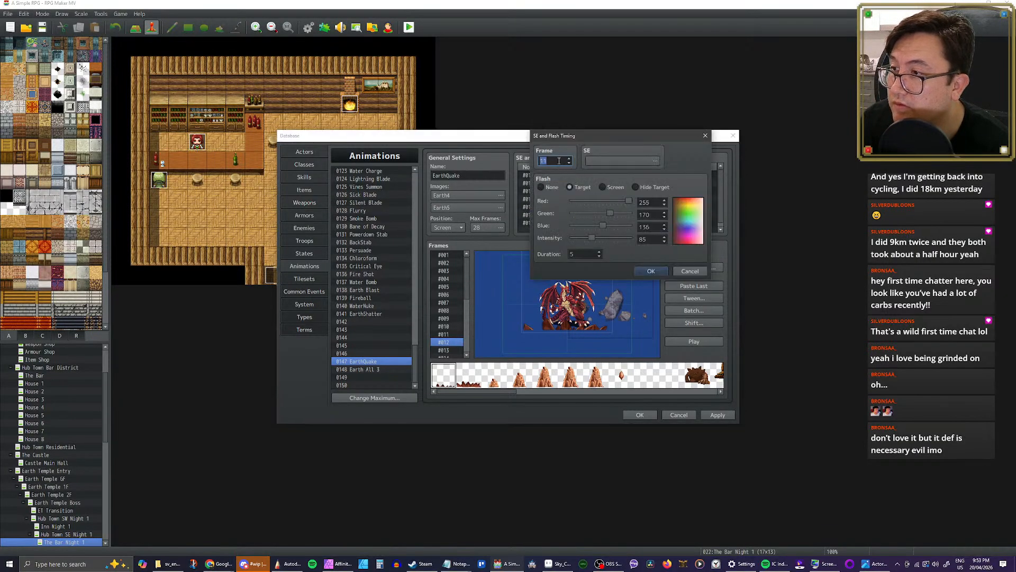
pyautogui.write('22')
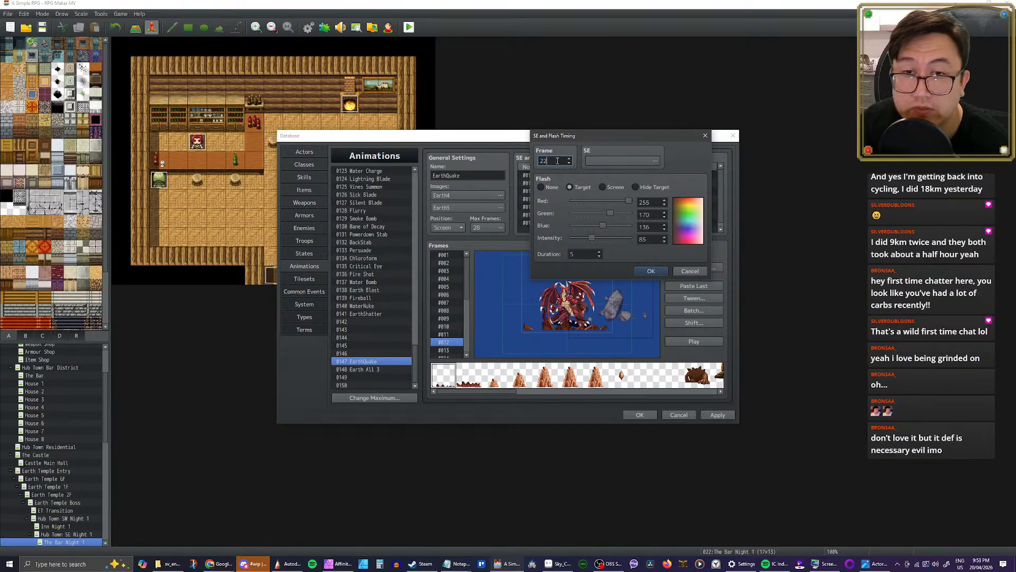
pyautogui.click(651, 271)
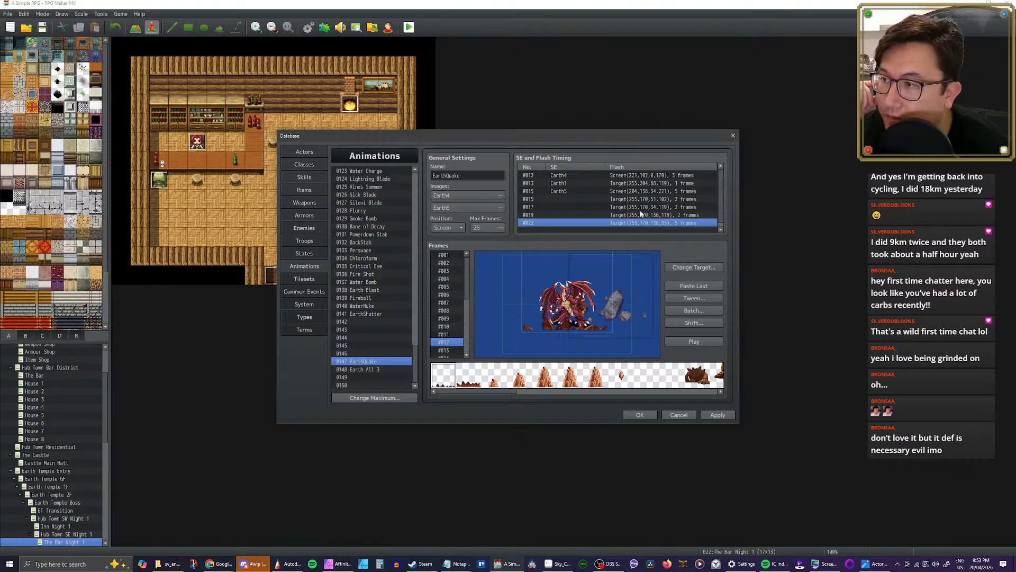
pyautogui.click(691, 343)
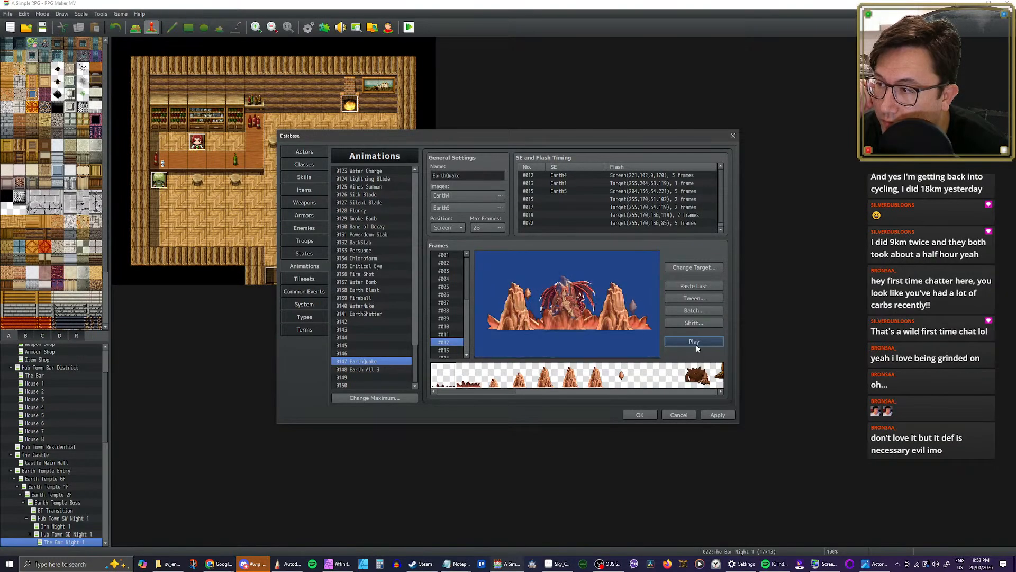
# Step: Review the timing entries of the trimmed Earth All 3 copy and open the original Earth All 3 animation, number 0090
pyautogui.click(360, 369)
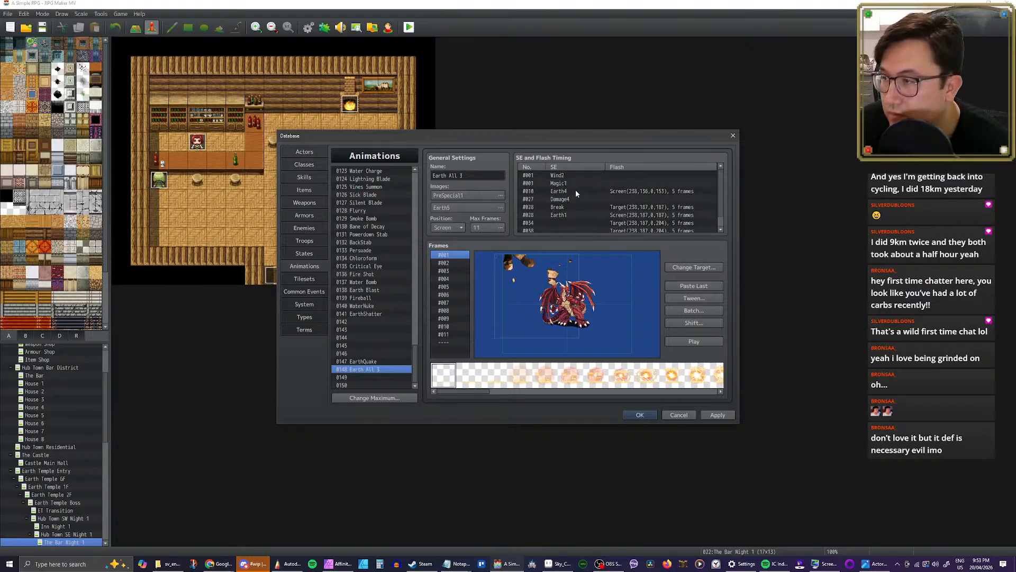
pyautogui.click(561, 192)
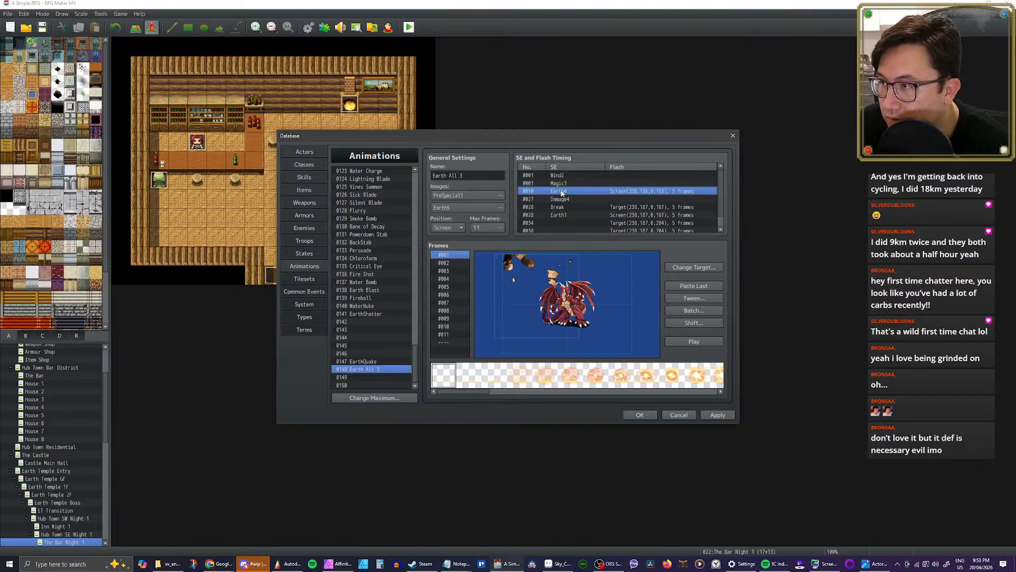
pyautogui.click(444, 271)
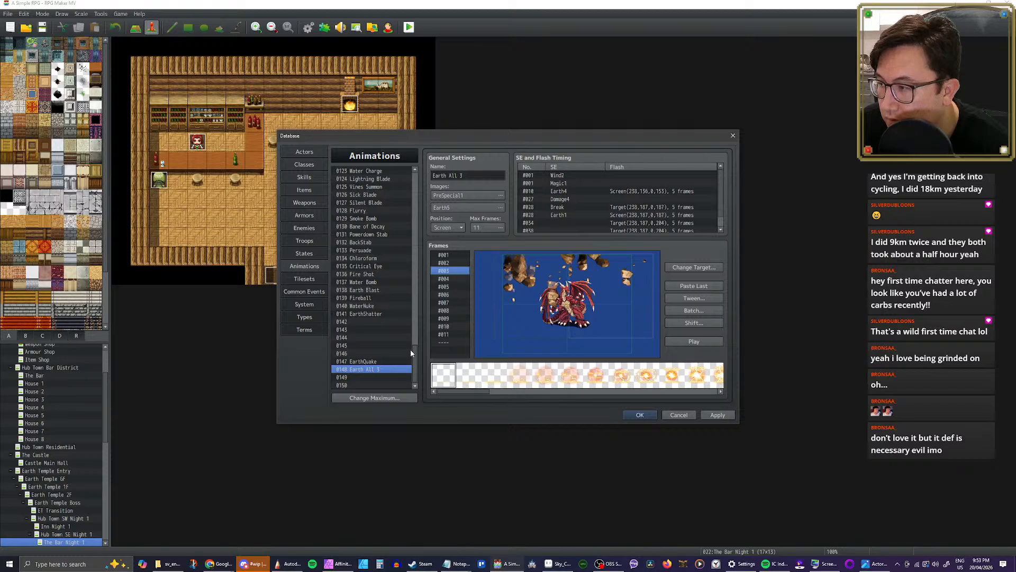
pyautogui.moveTo(411, 350); pyautogui.dragTo(416, 311)
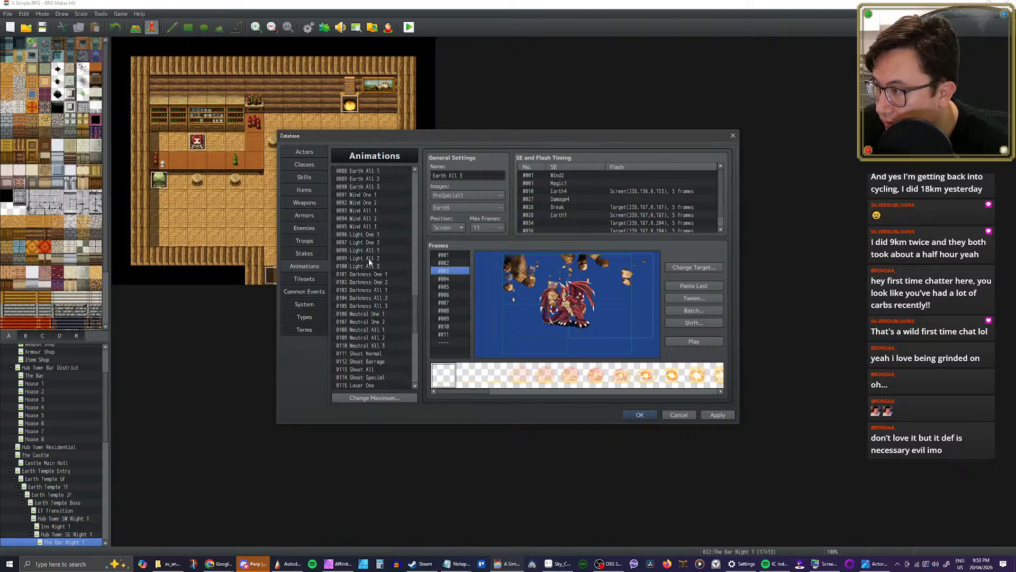
pyautogui.scroll(3, 369, 262)
pyautogui.click(374, 257)
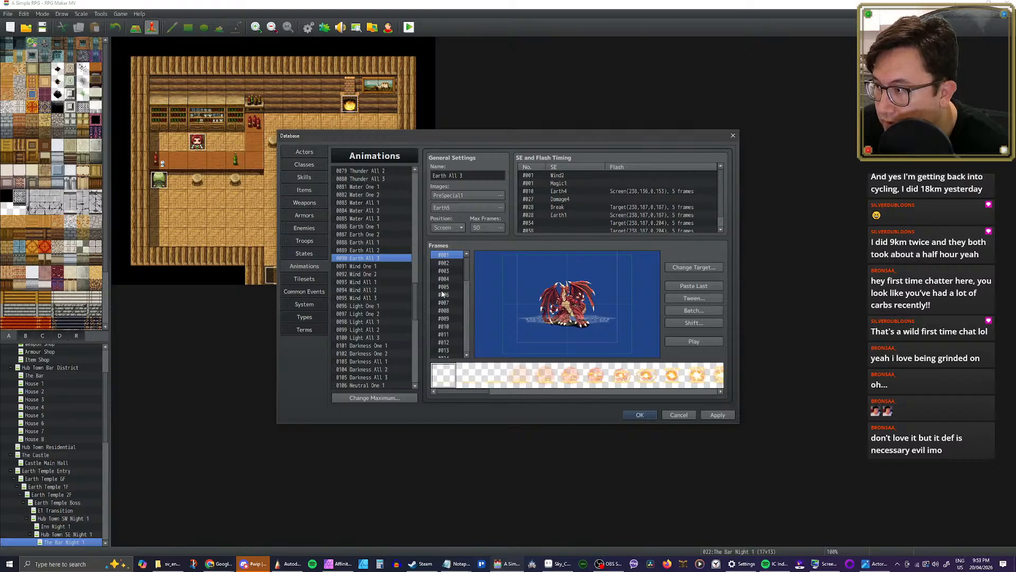
# Step: Go through the original Earth All 3 from frame #010 onward and examine which frame the falling rock shatters on
pyautogui.click(445, 326)
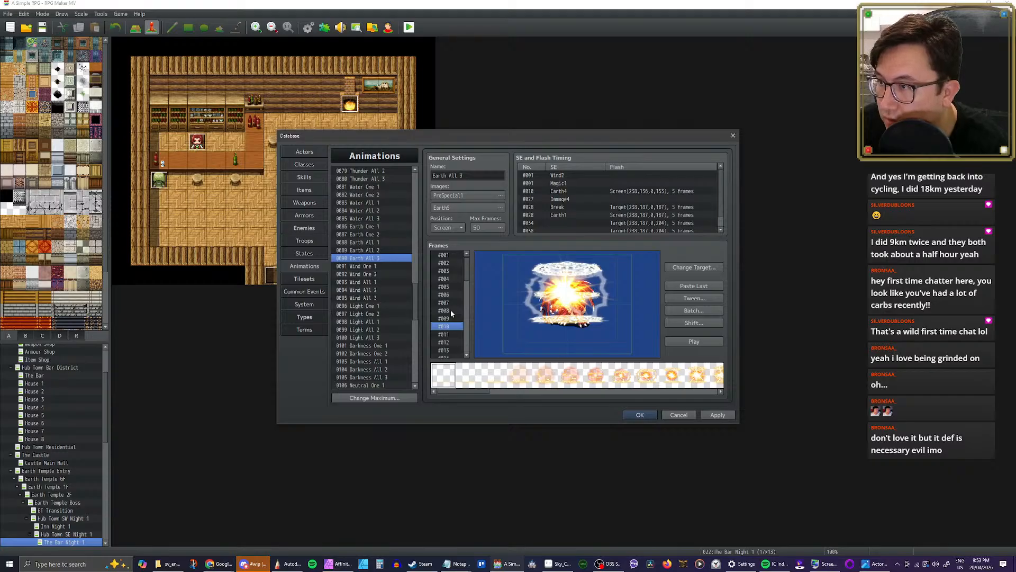
pyautogui.press('Down')
pyautogui.press('Down')
pyautogui.press('Down')
pyautogui.press('Down')
pyautogui.press('Down')
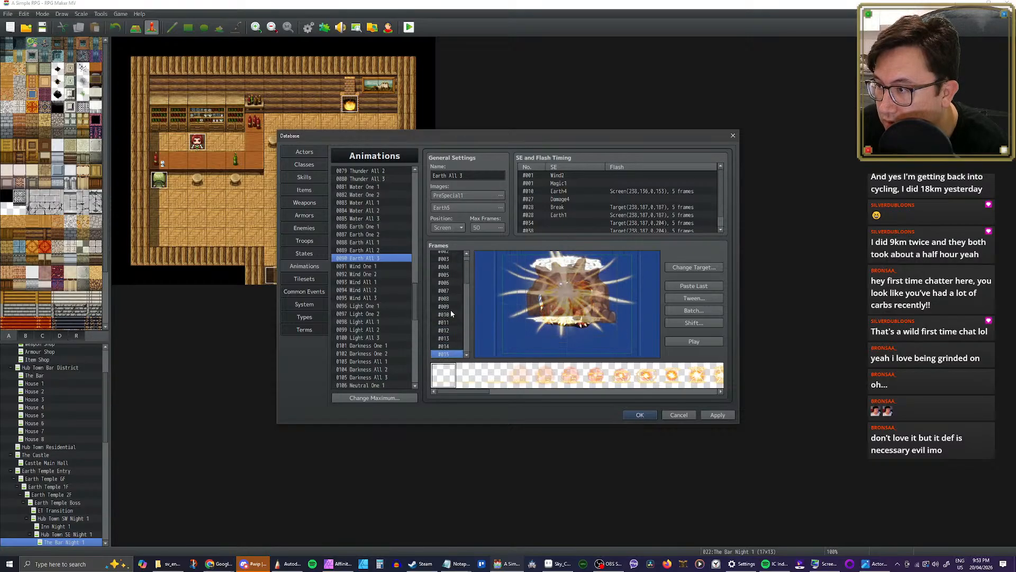
pyautogui.press('Down')
pyautogui.press('Down')
pyautogui.press('Down')
pyautogui.press('Down')
pyautogui.press('Down')
pyautogui.press('Down')
pyautogui.press('Down')
pyautogui.press('Down')
pyautogui.press('Down')
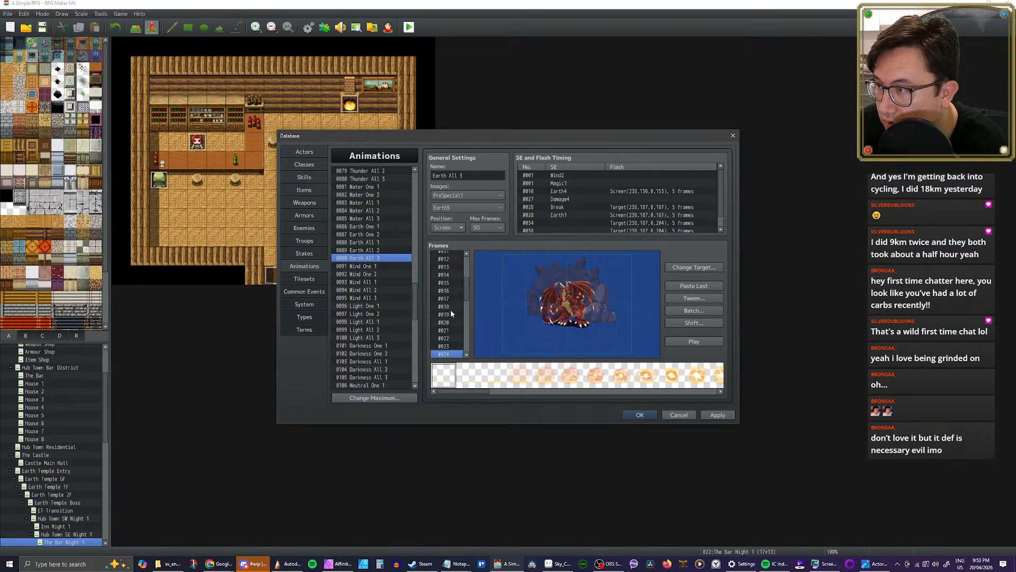
pyautogui.press('Down')
pyautogui.press('Down')
pyautogui.press('Down')
pyautogui.press('Down')
pyautogui.press('Down')
pyautogui.press('Down')
pyautogui.press('Down')
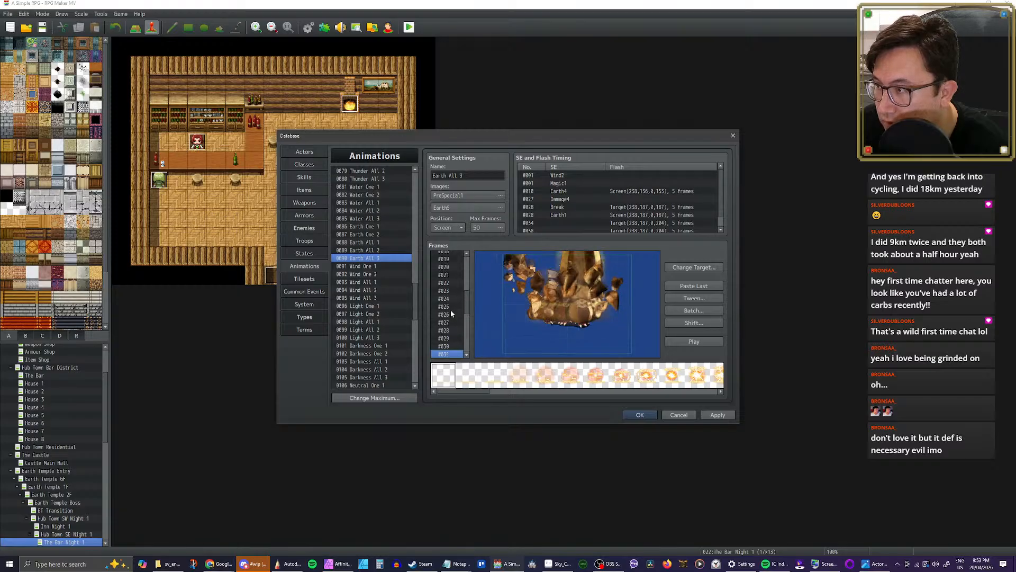
pyautogui.press('Down')
pyautogui.press('Down')
pyautogui.press('Up')
pyautogui.press('Up')
pyautogui.press('Up')
pyautogui.press('Up')
pyautogui.press('Up')
pyautogui.press('Up')
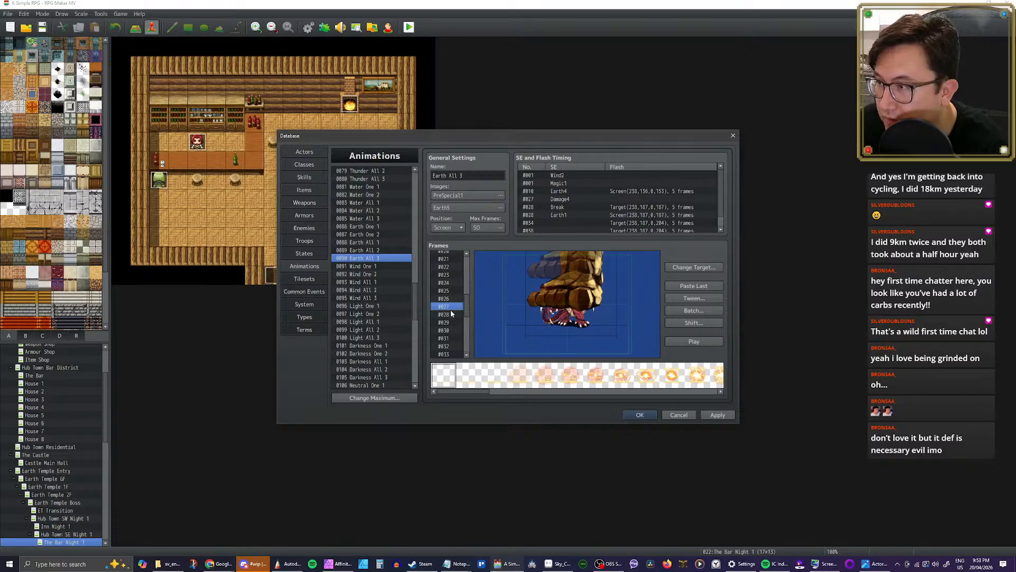
pyautogui.press('Down')
pyautogui.press('Down')
pyautogui.press('Down')
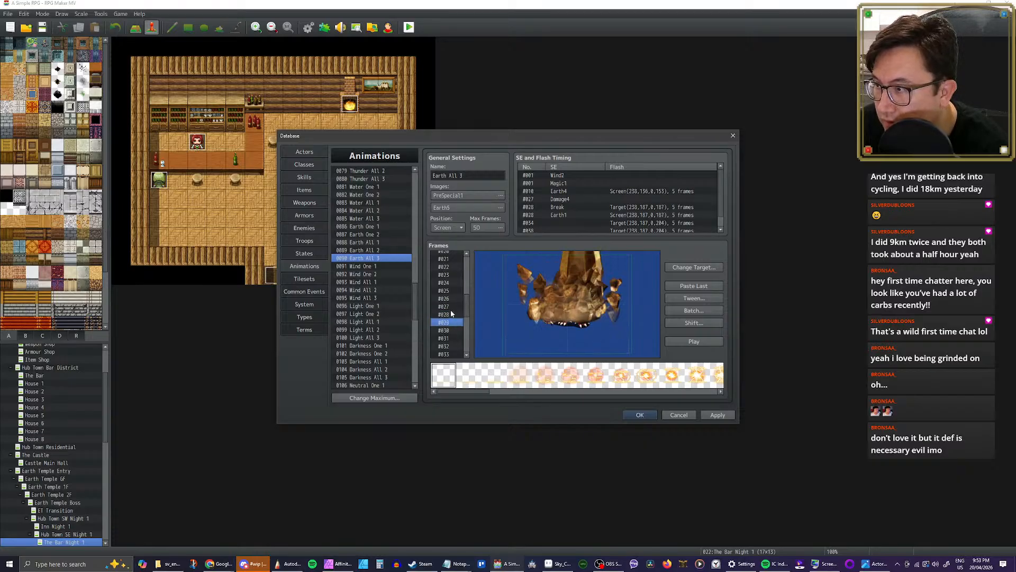
pyautogui.press('Up')
pyautogui.press('Up')
pyautogui.press('Up')
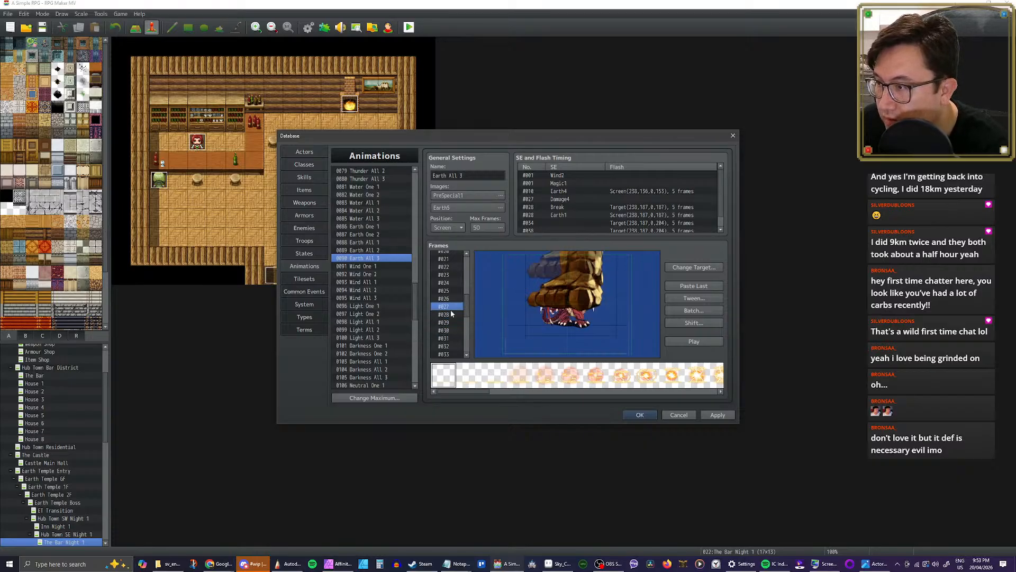
pyautogui.press('Down')
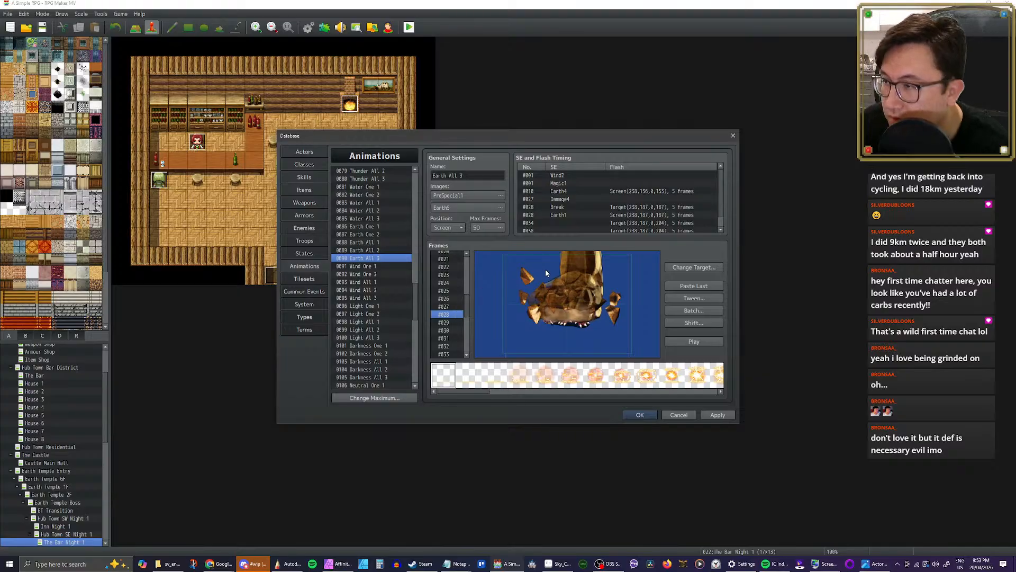
# Step: Copy the Break and Earth1 timing entries at frame 28 of Earth All 3 and paste them at the start of EarthQuake's timing list
pyautogui.moveTo(568, 207); pyautogui.dragTo(568, 214)
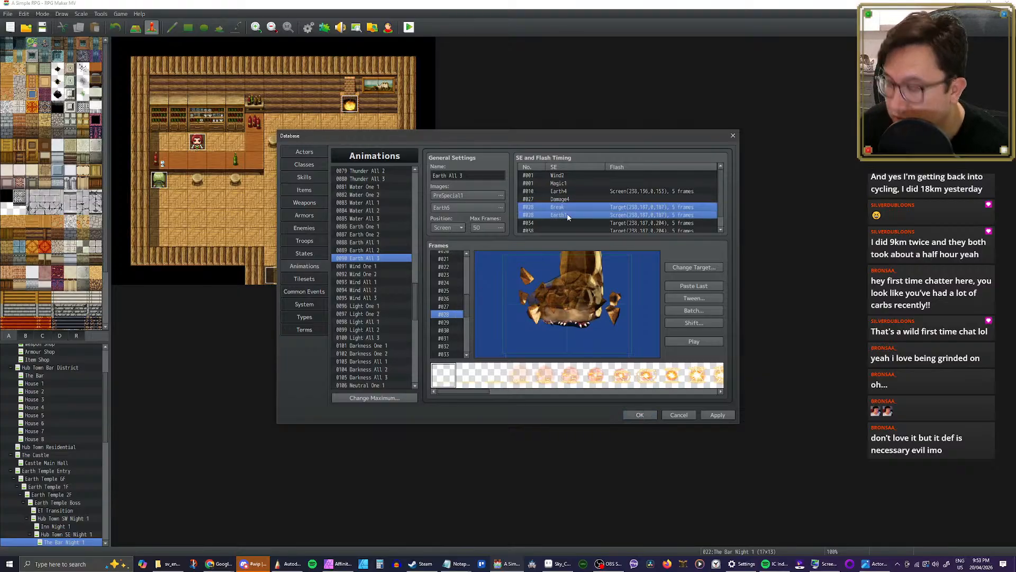
pyautogui.scroll(-15, 360, 349)
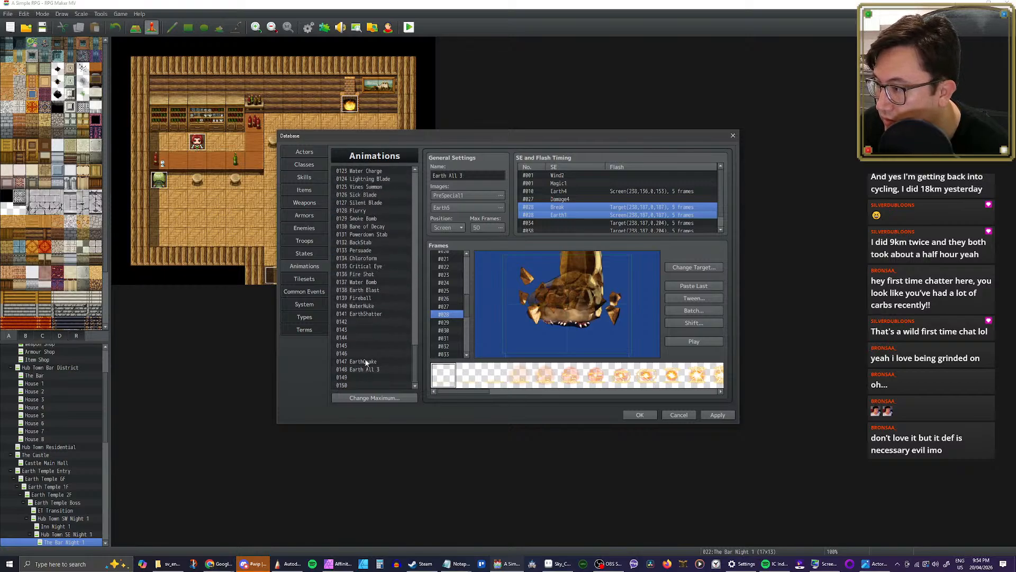
pyautogui.click(374, 361)
pyautogui.click(563, 177)
pyautogui.hotkey('ctrl', 'v')
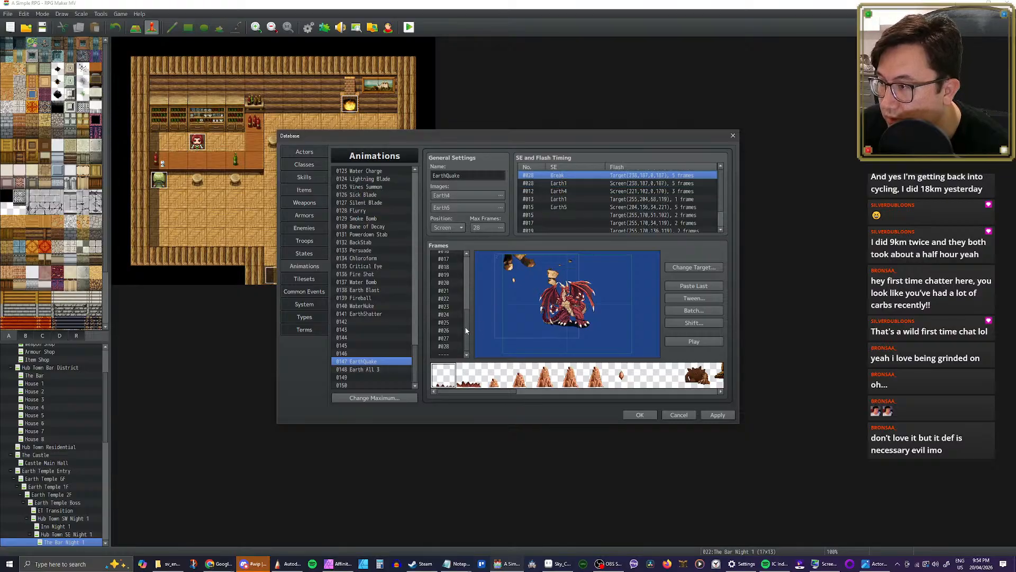
# Step: Move EarthQuake's pasted Break and Earth1 timing entries from frame 28 to frame 2 and play the animation
pyautogui.moveTo(463, 324); pyautogui.dragTo(452, 257)
pyautogui.click(454, 257)
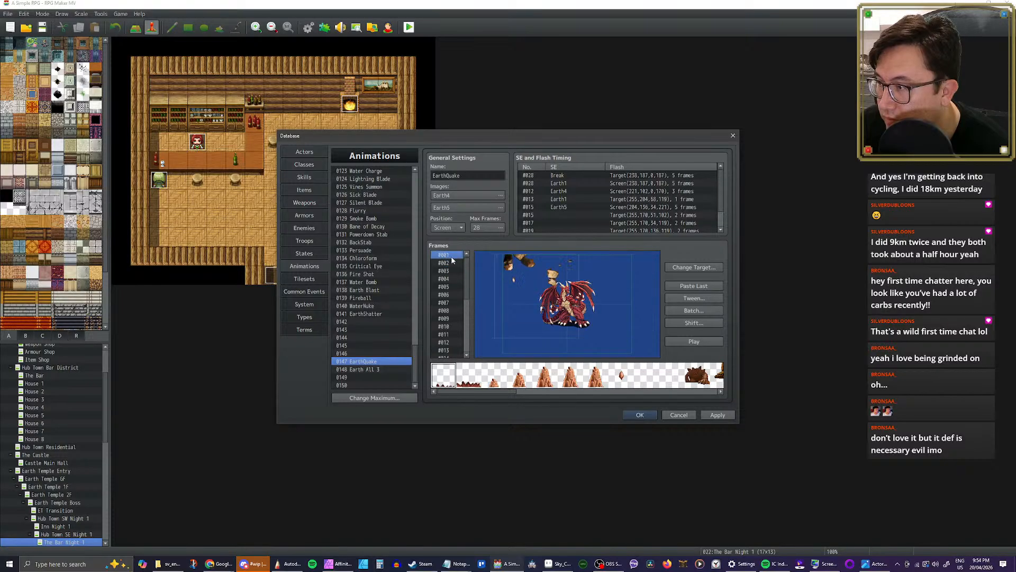
pyautogui.doubleClick(565, 177)
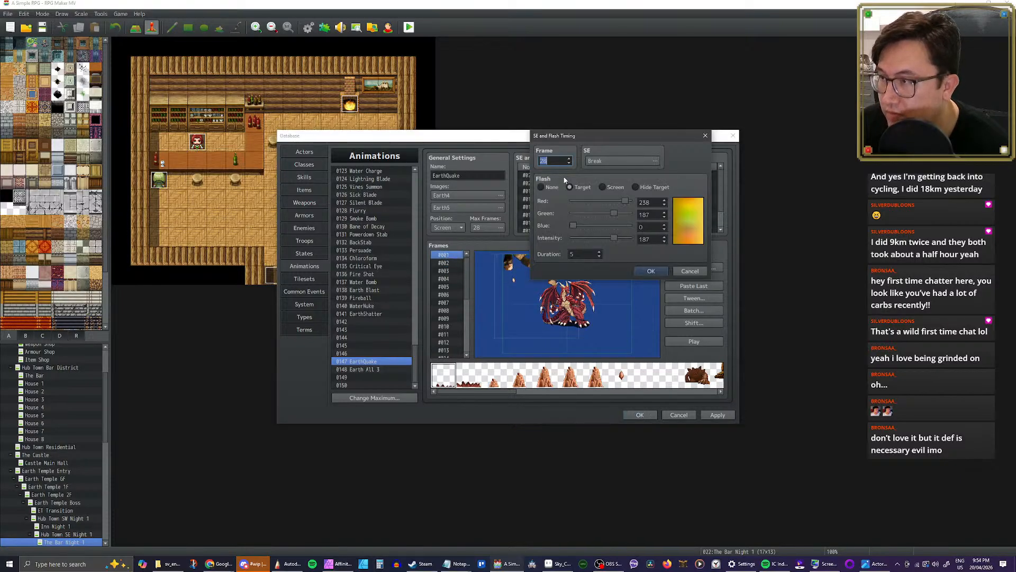
pyautogui.write('02')
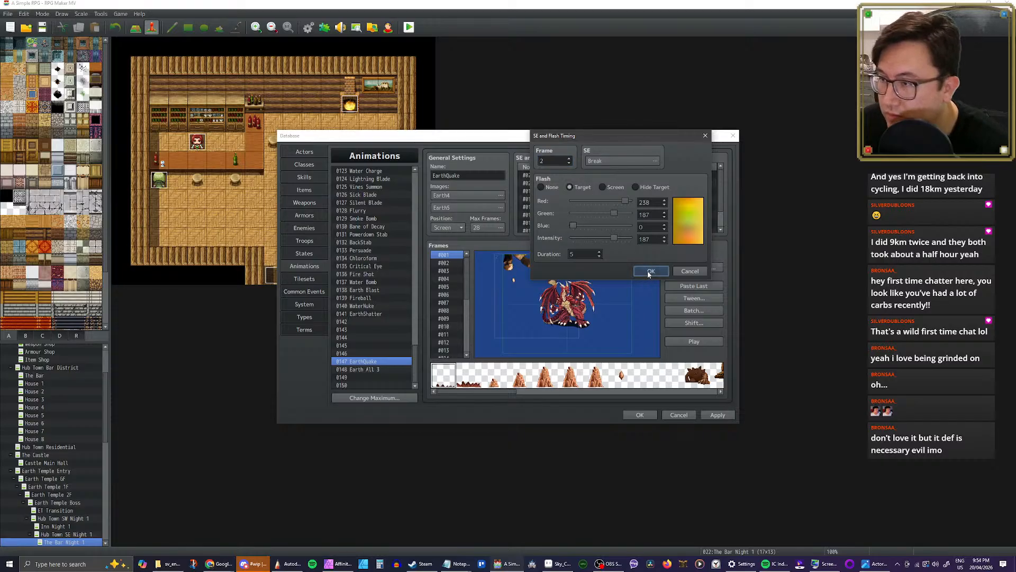
pyautogui.click(650, 270)
pyautogui.doubleClick(547, 186)
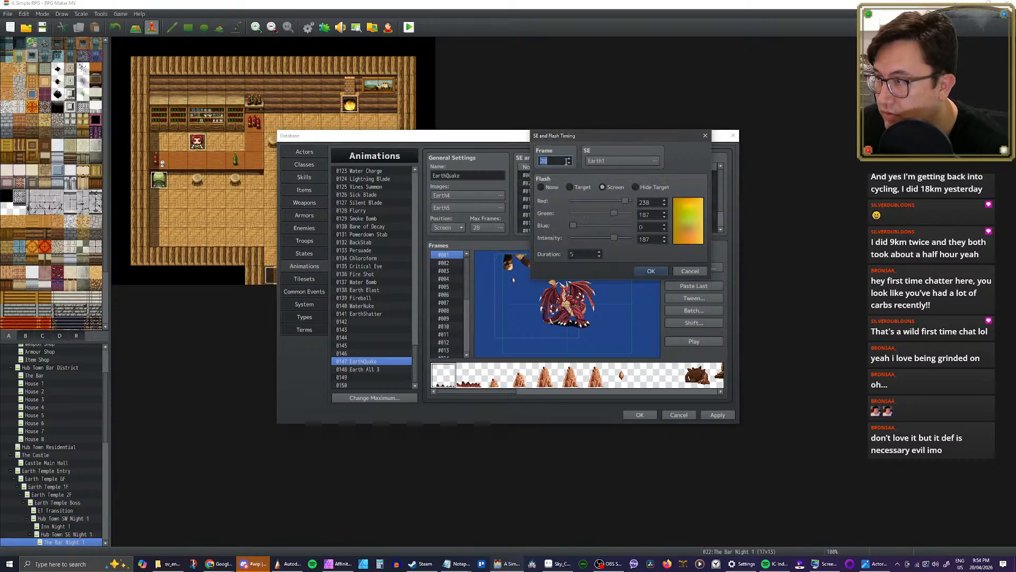
pyautogui.write('02')
pyautogui.click(650, 271)
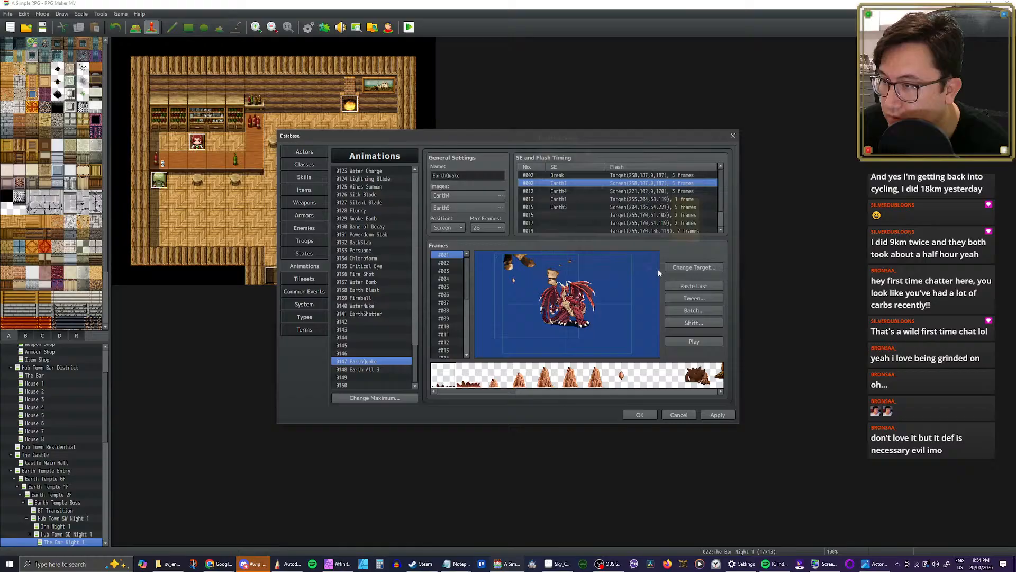
pyautogui.click(686, 342)
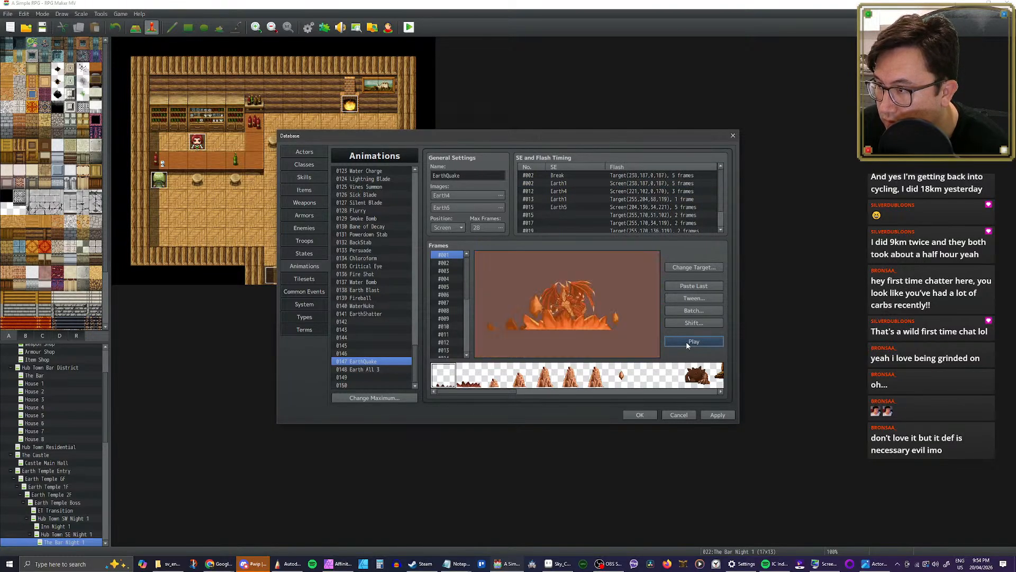
# Step: Lower the volume of the Break sound at frame 2 to 50%
pyautogui.doubleClick(568, 176)
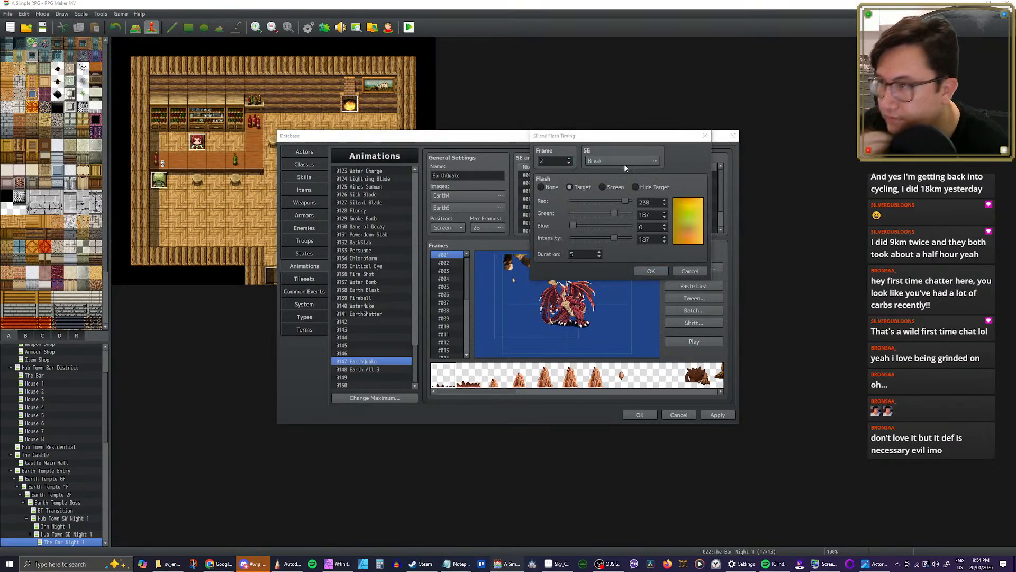
pyautogui.click(624, 163)
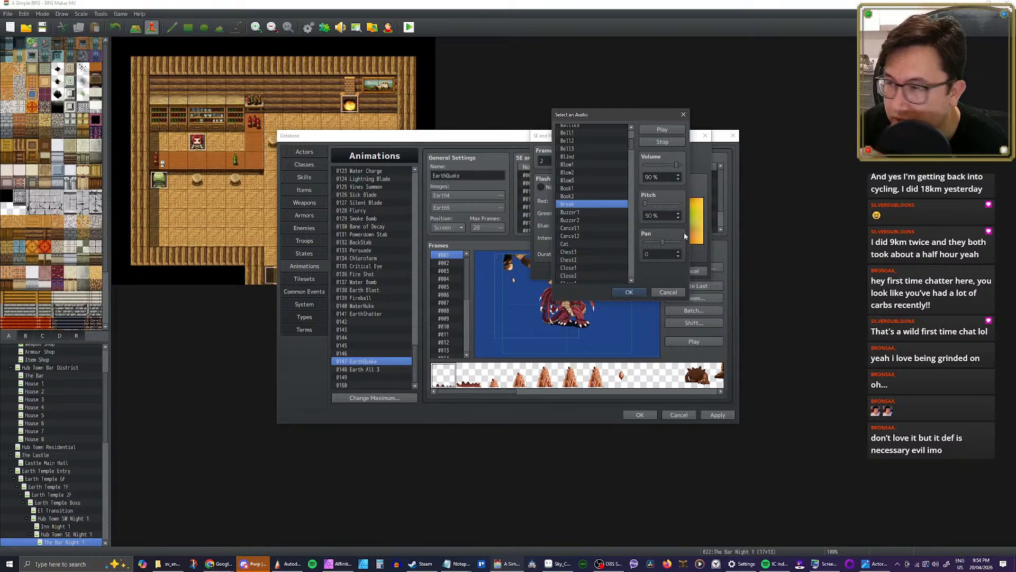
pyautogui.click(663, 164)
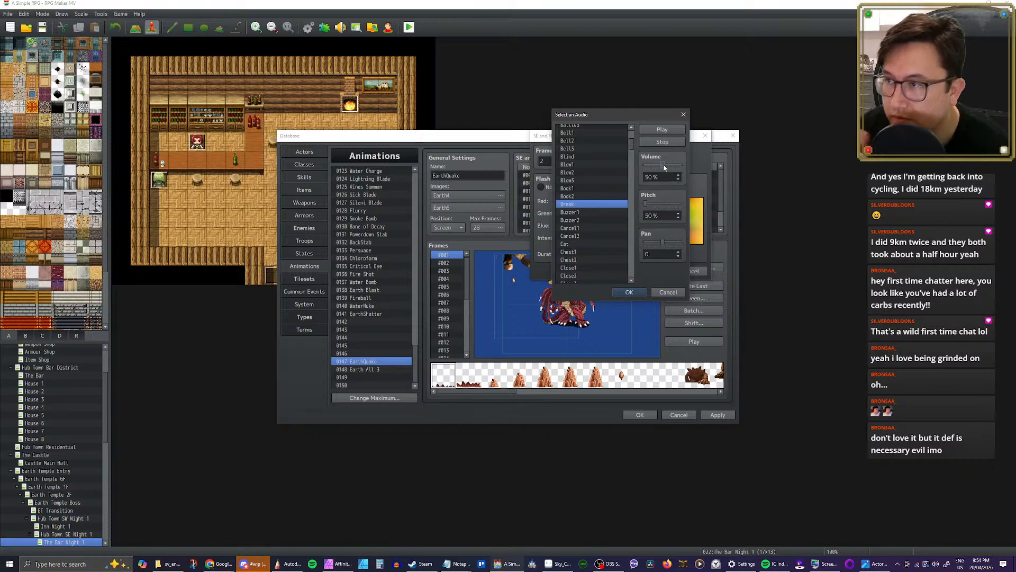
pyautogui.click(629, 292)
pyautogui.click(652, 270)
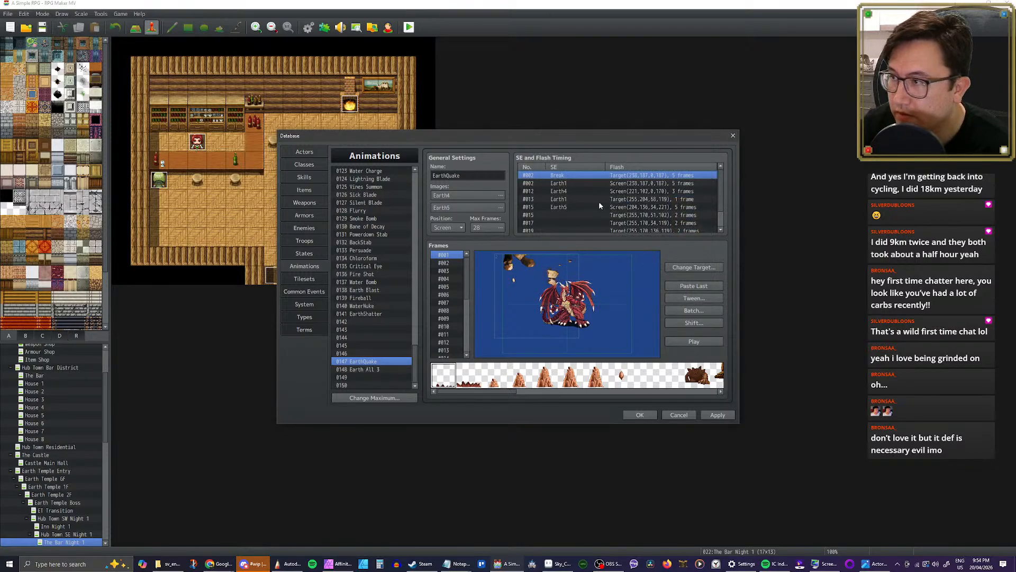
# Step: Set the pitch of the Earth1 sound at frame 2 to 70% and play EarthQuake
pyautogui.doubleClick(573, 183)
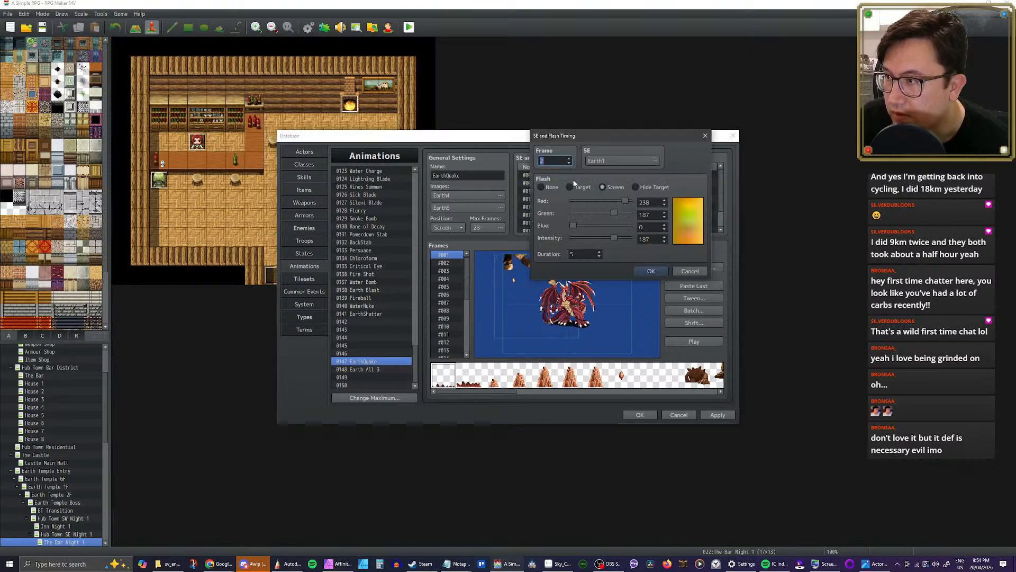
pyautogui.click(620, 161)
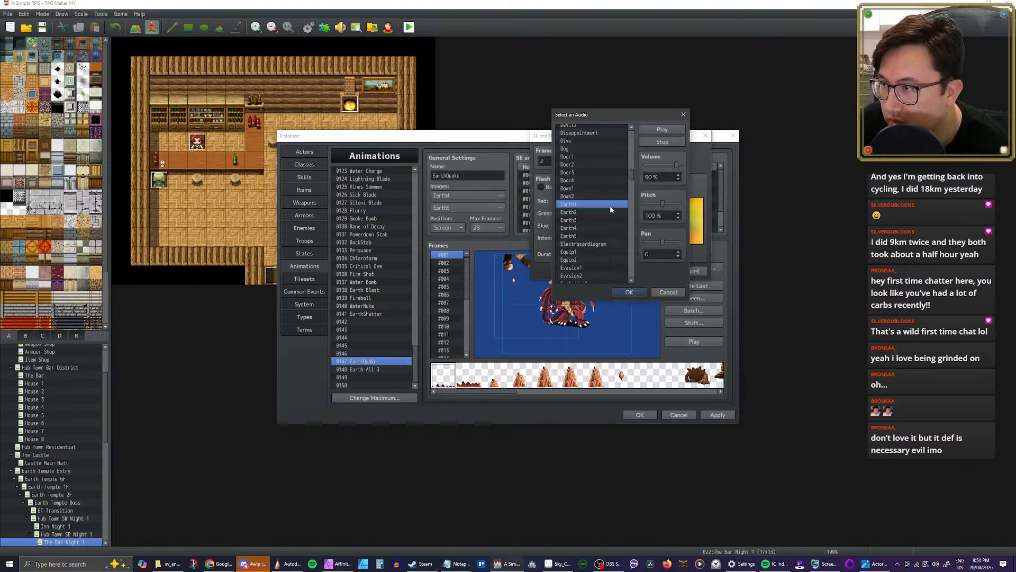
pyautogui.click(662, 130)
pyautogui.moveTo(662, 204); pyautogui.dragTo(654, 204)
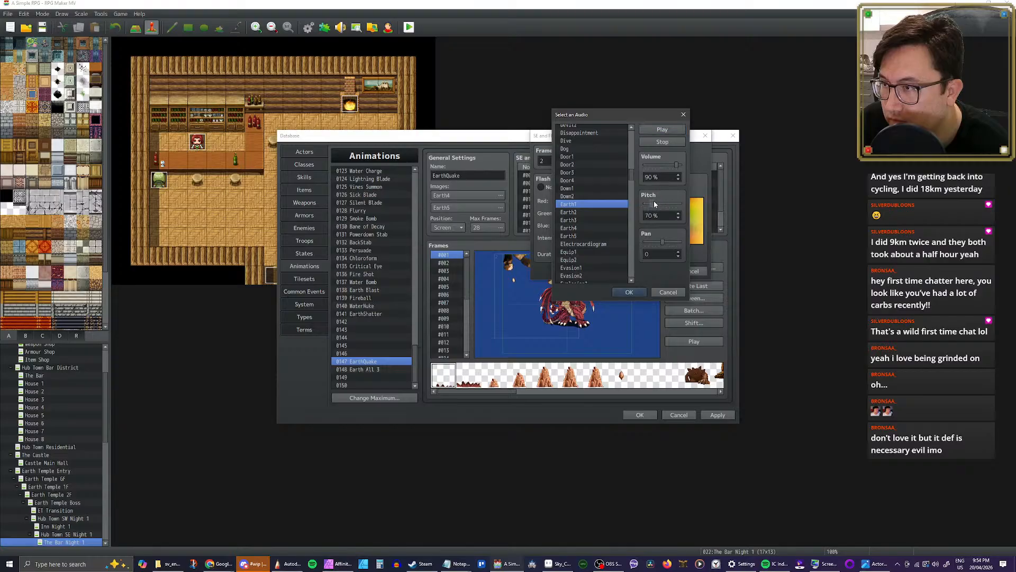
pyautogui.click(662, 130)
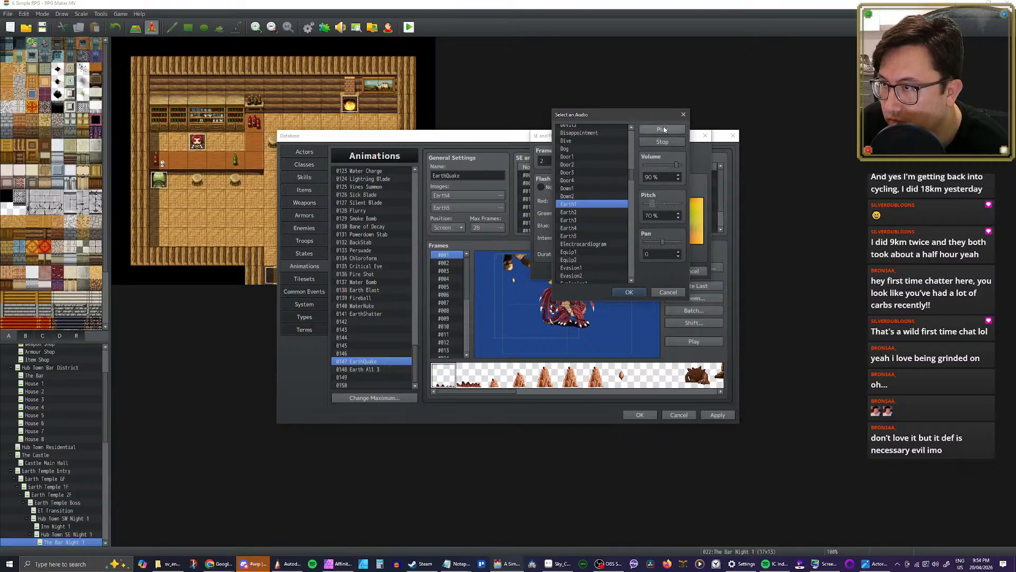
pyautogui.click(629, 292)
pyautogui.click(649, 271)
pyautogui.click(695, 342)
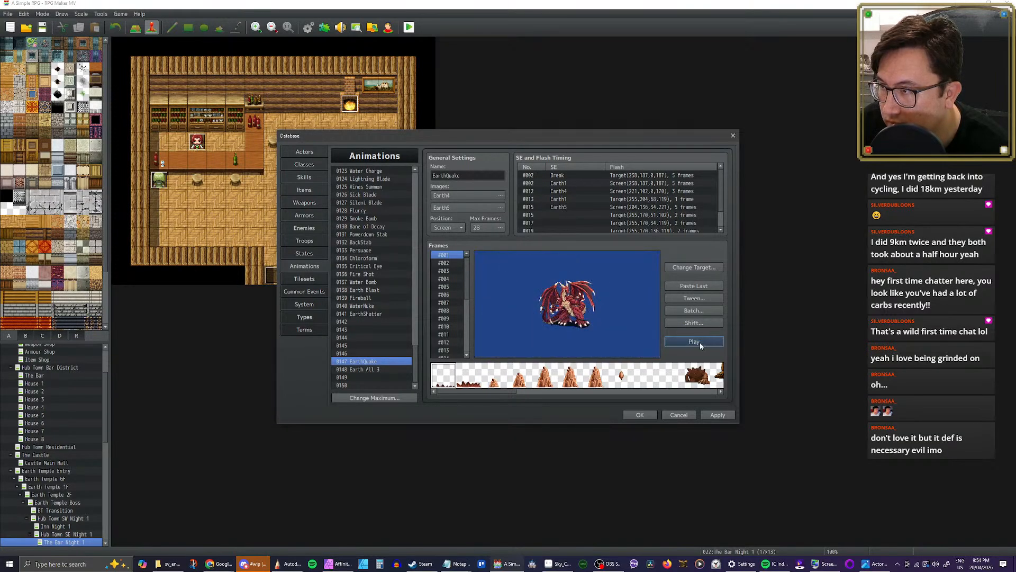
pyautogui.click(700, 342)
pyautogui.click(700, 342)
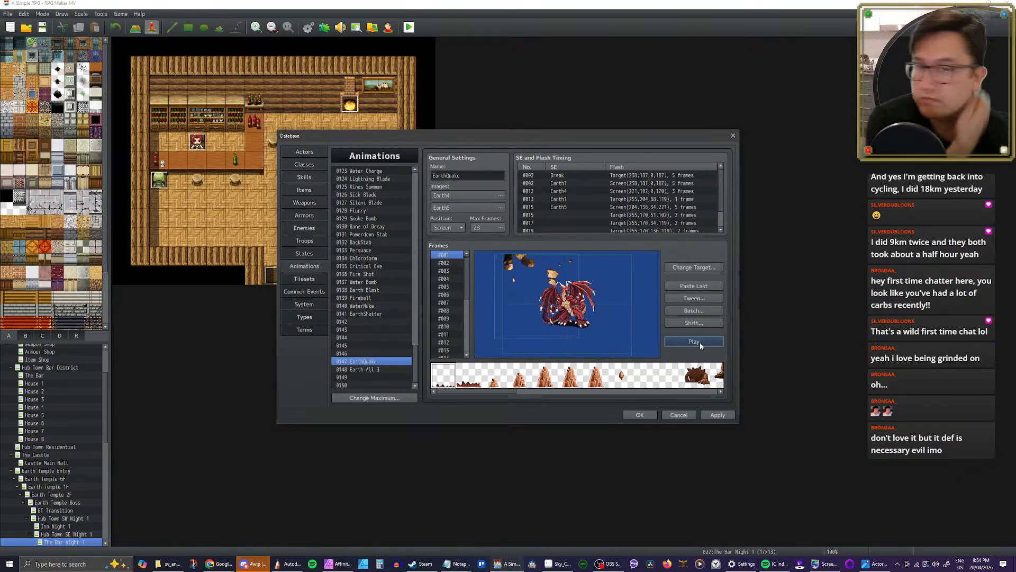
# Step: Examine the debris in EarthQuake's frames #001 to #003 and replay the whole animation
pyautogui.click(446, 258)
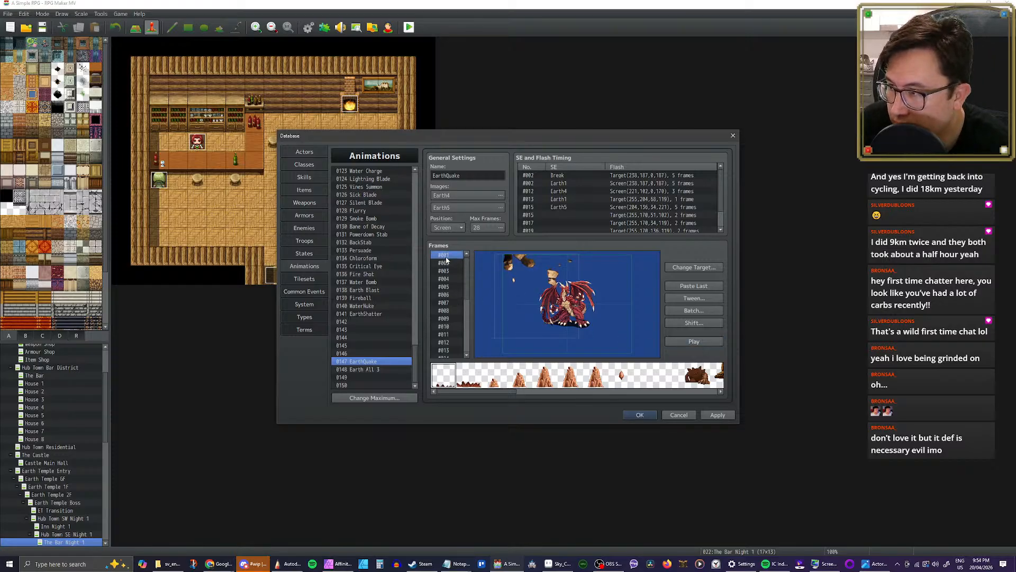
pyautogui.click(447, 263)
pyautogui.click(446, 270)
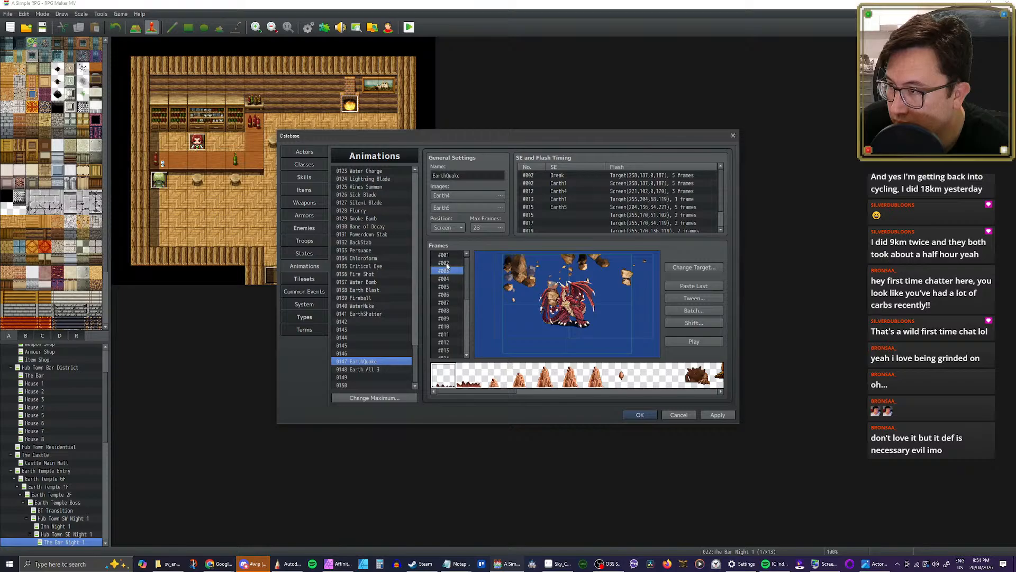
pyautogui.click(447, 263)
pyautogui.click(448, 256)
pyautogui.click(691, 342)
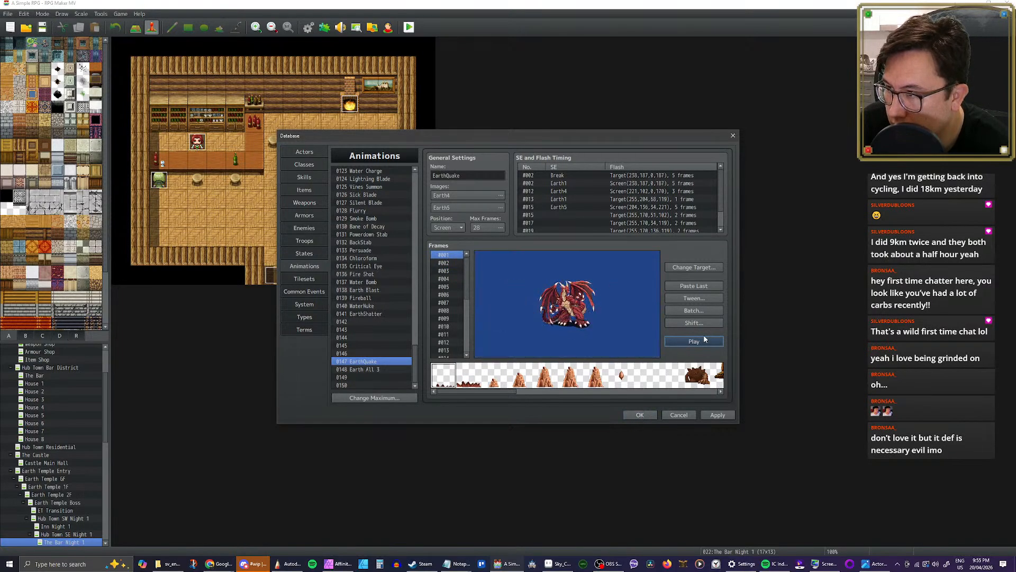
pyautogui.click(703, 341)
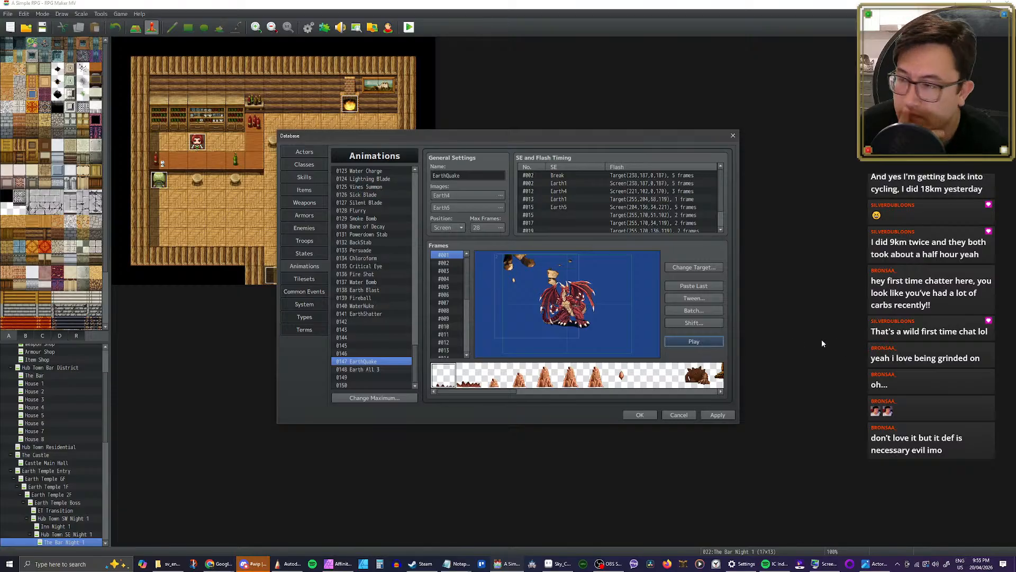
# Step: Apply the animation changes, close the database and reopen it on EarthQuake
pyautogui.click(715, 415)
pyautogui.click(641, 415)
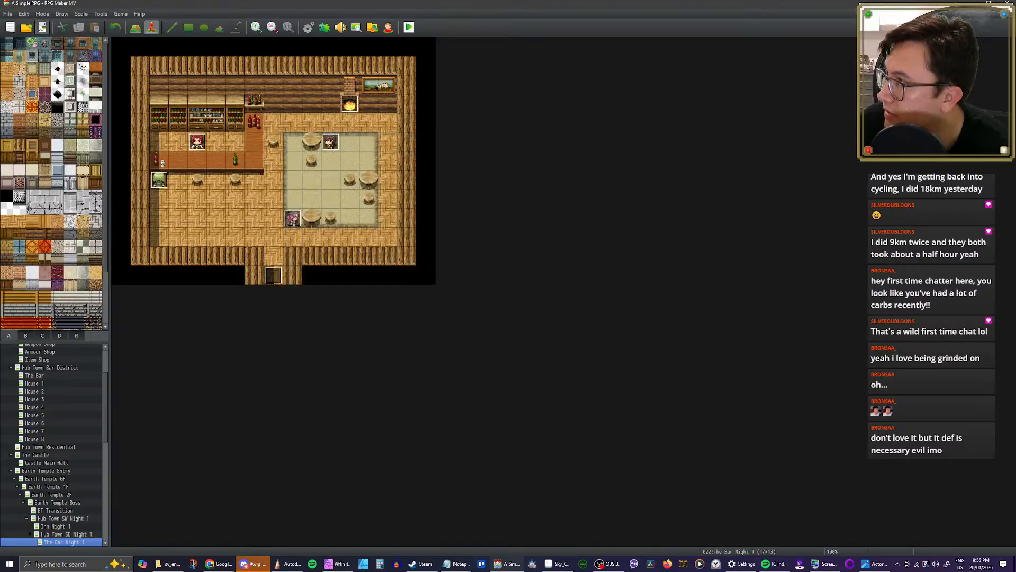
pyautogui.click(309, 27)
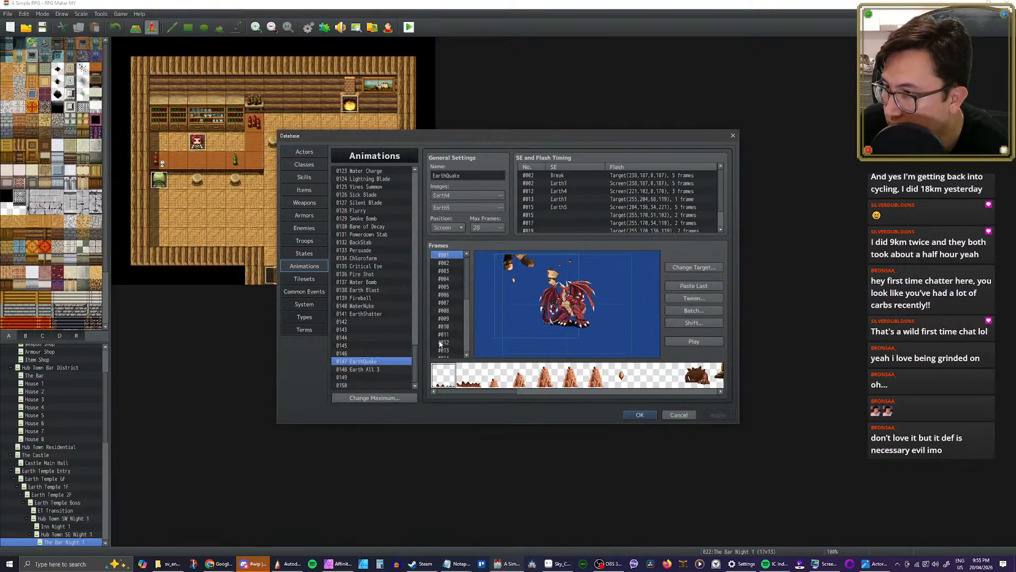
# Step: Try a hue of 342 on EarthQuake's Earth5 image and play the animation
pyautogui.click(494, 207)
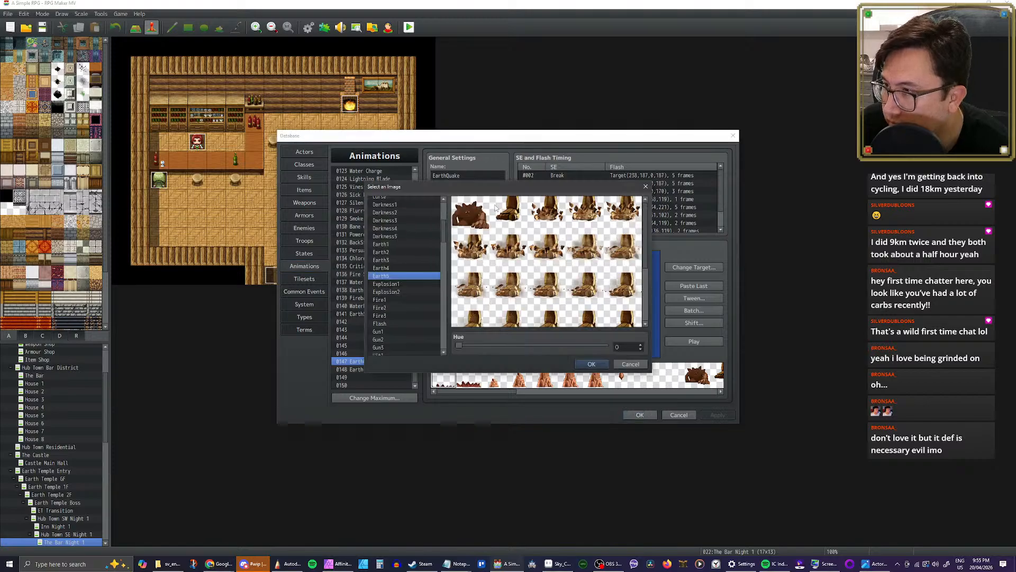
pyautogui.moveTo(458, 347); pyautogui.dragTo(599, 351)
pyautogui.click(591, 364)
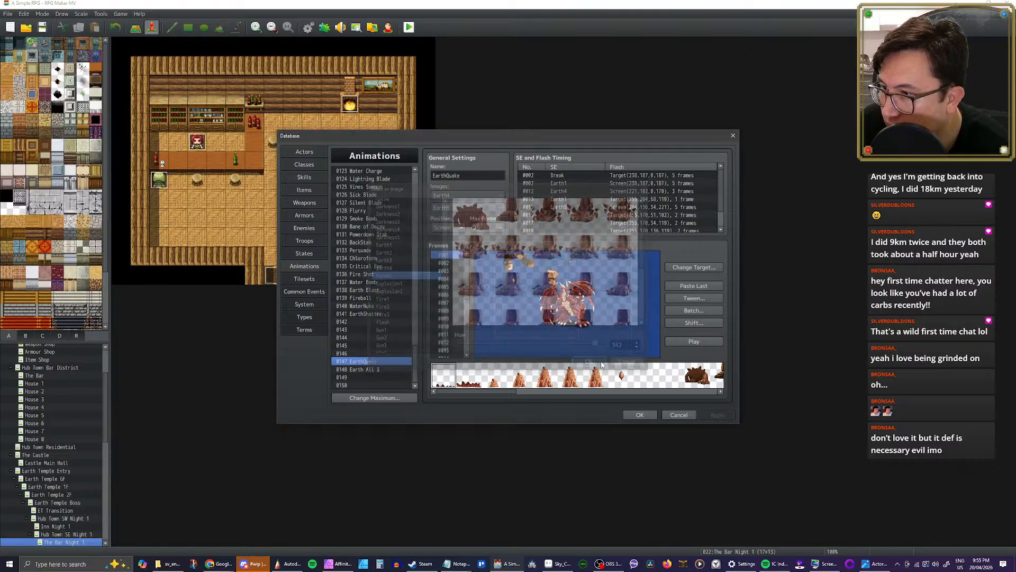
pyautogui.click(697, 343)
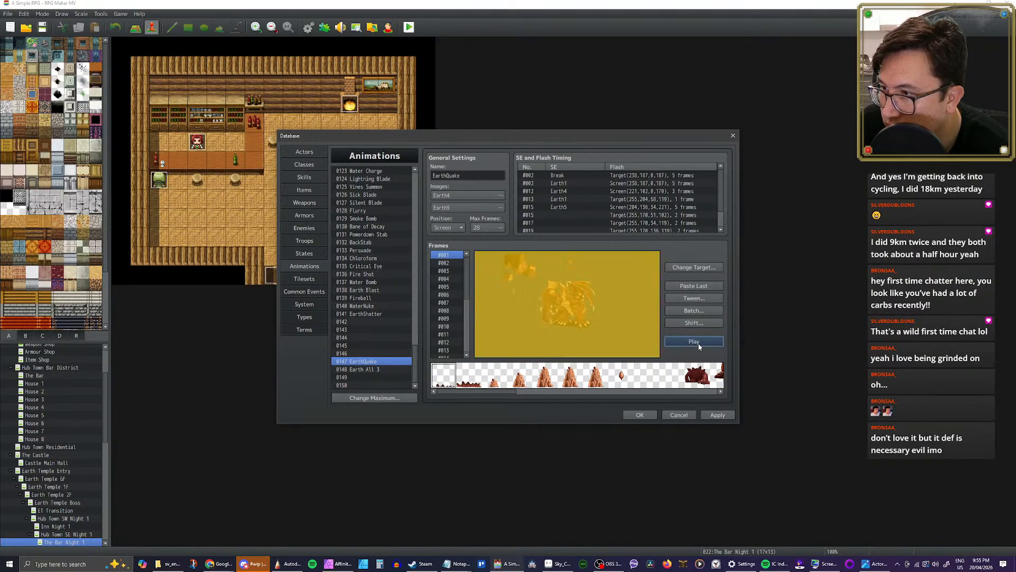
# Step: Try a hue of 357 on the Earth5 image and play EarthQuake
pyautogui.click(500, 207)
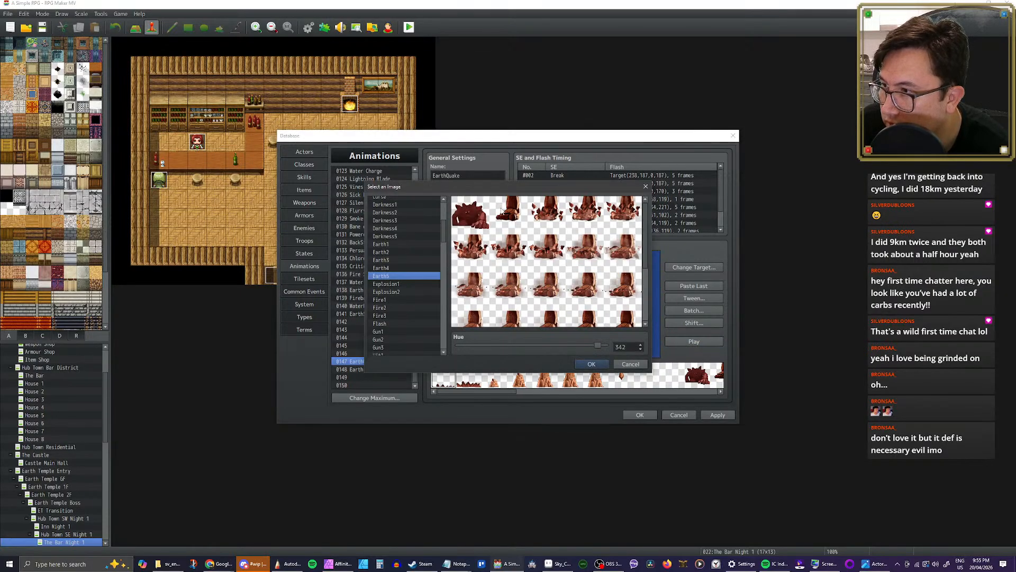
pyautogui.moveTo(600, 348); pyautogui.dragTo(605, 347)
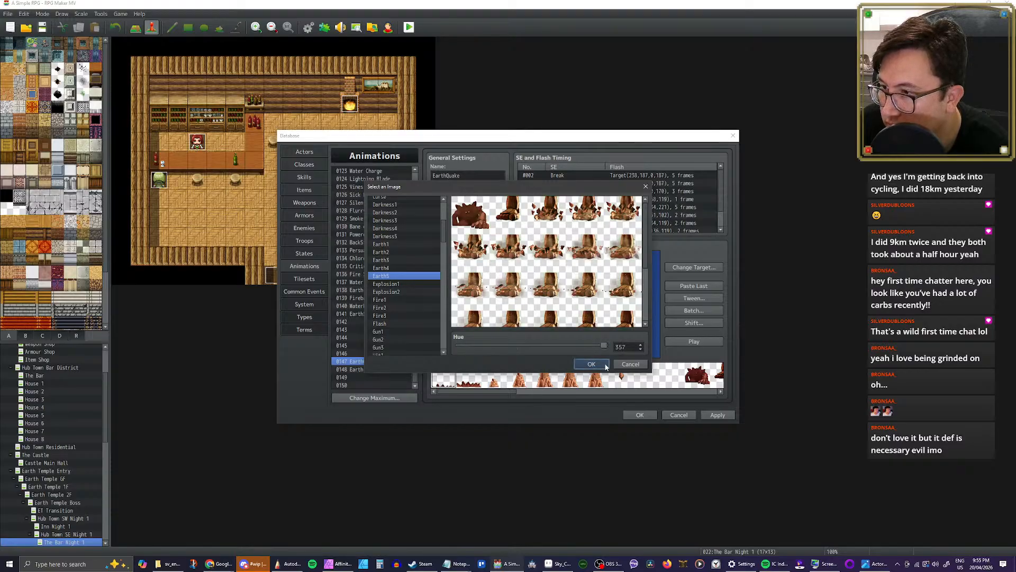
pyautogui.click(593, 365)
pyautogui.click(684, 342)
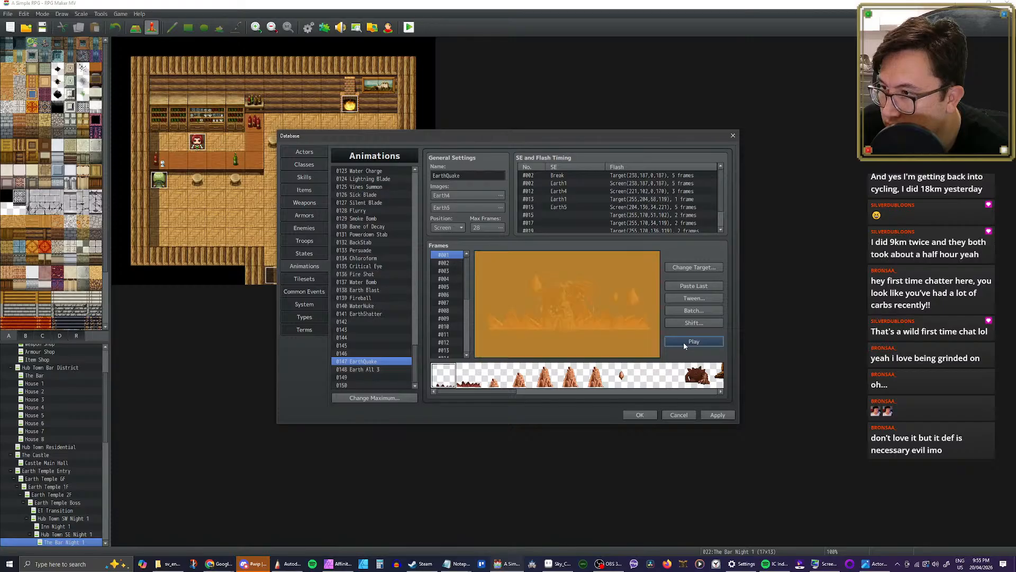
pyautogui.click(684, 342)
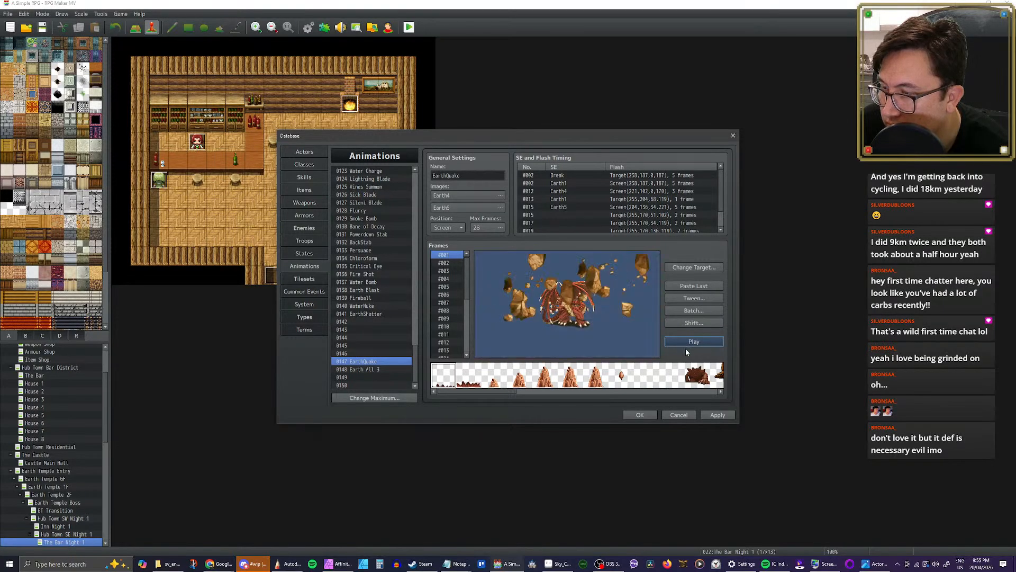
# Step: Set the Earth5 image's hue to 347 and preview EarthQuake with it
pyautogui.click(501, 208)
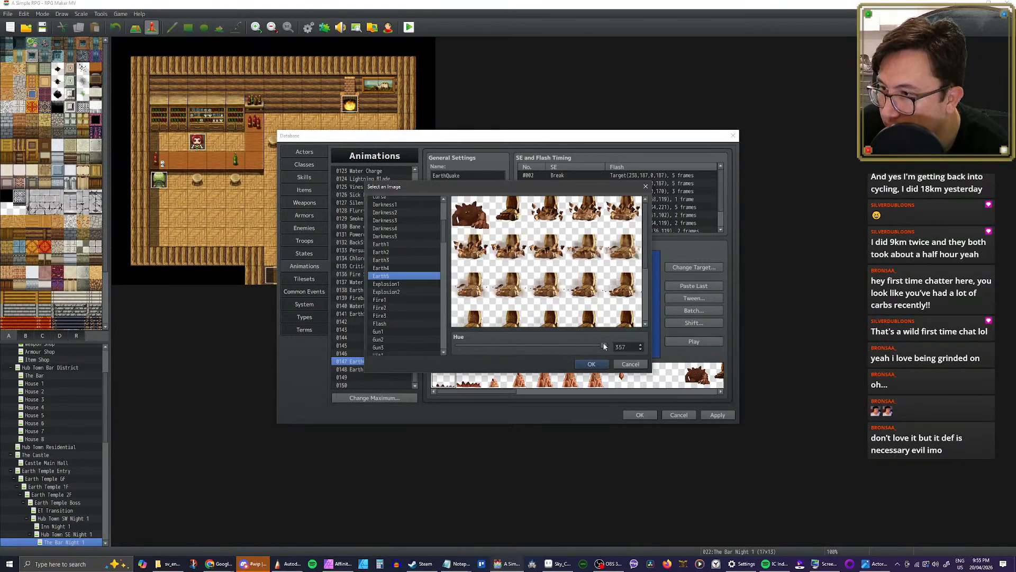
pyautogui.moveTo(604, 347); pyautogui.dragTo(601, 346)
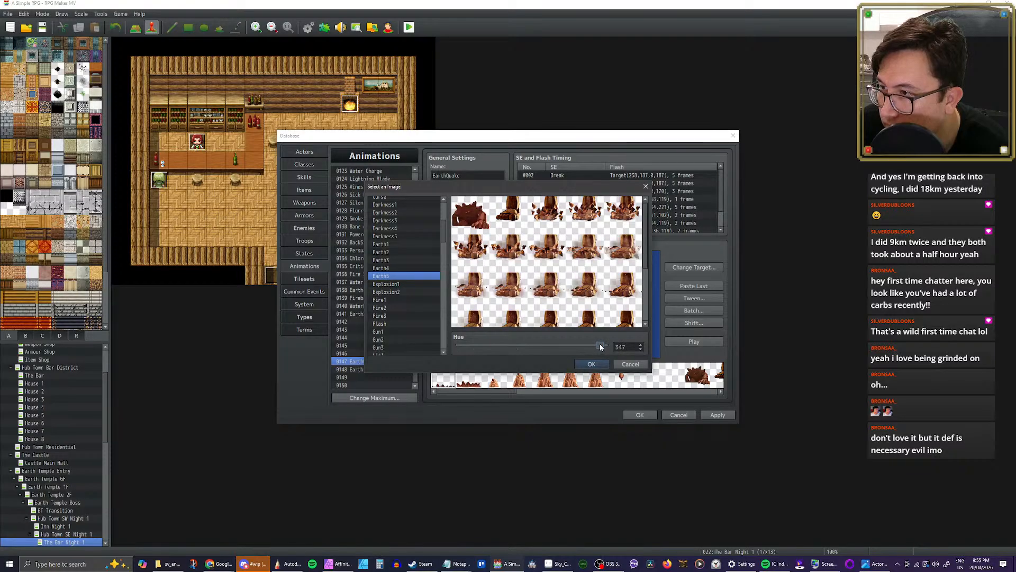
pyautogui.click(591, 364)
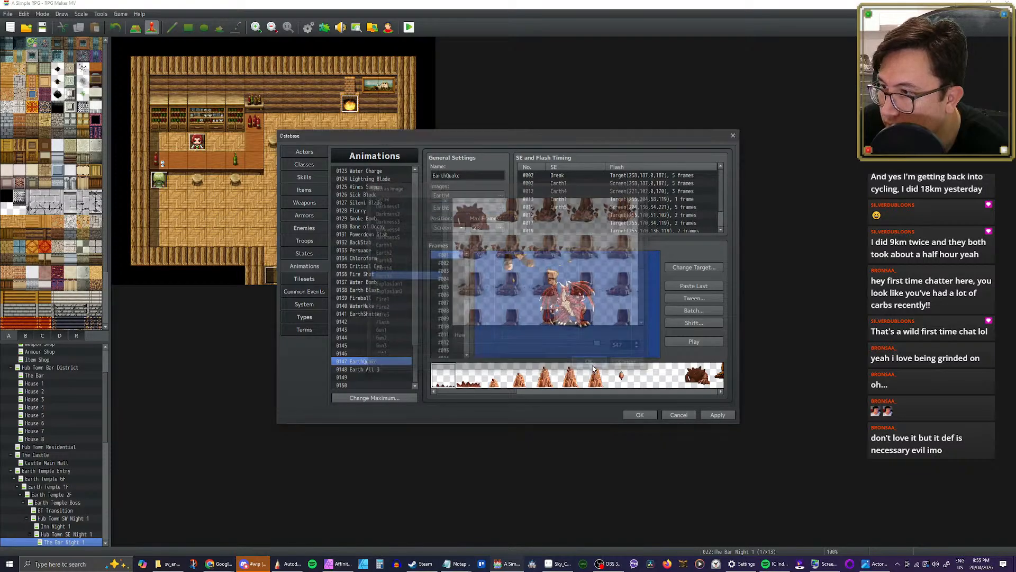
pyautogui.click(686, 342)
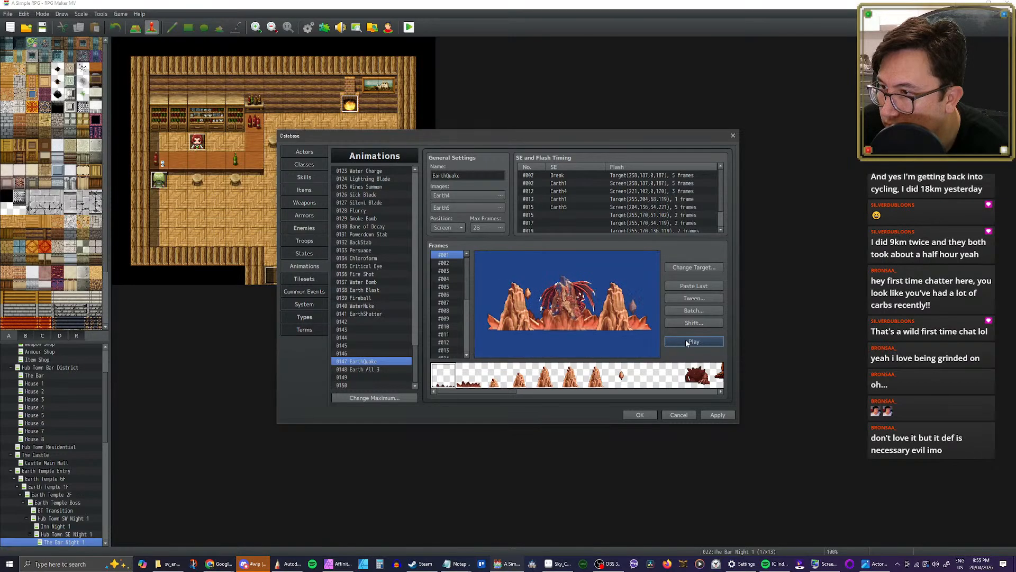
# Step: Set the hue of EarthQuake's Earth4 image to 357 and play the animation
pyautogui.click(498, 196)
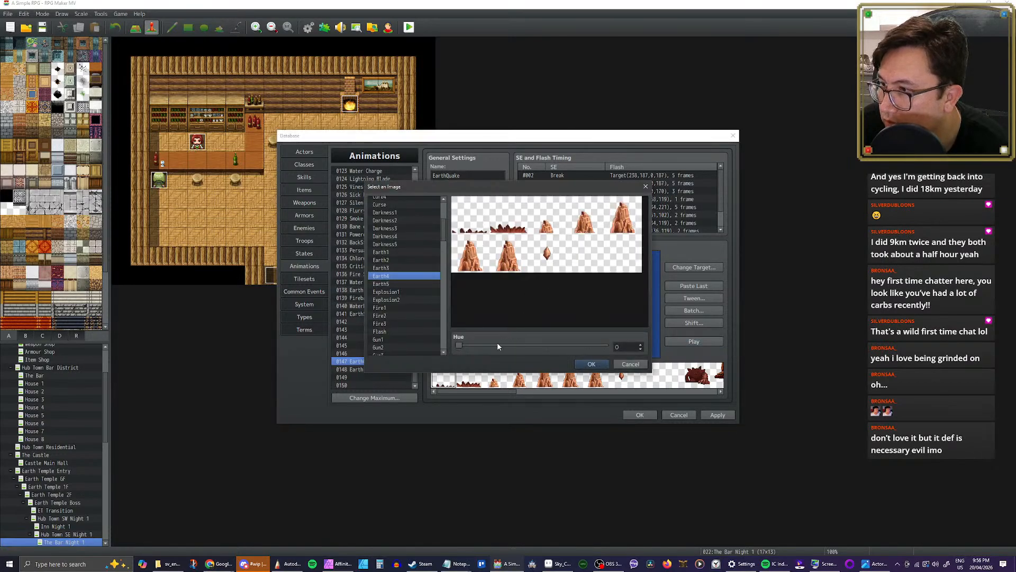
pyautogui.moveTo(457, 347); pyautogui.dragTo(605, 350)
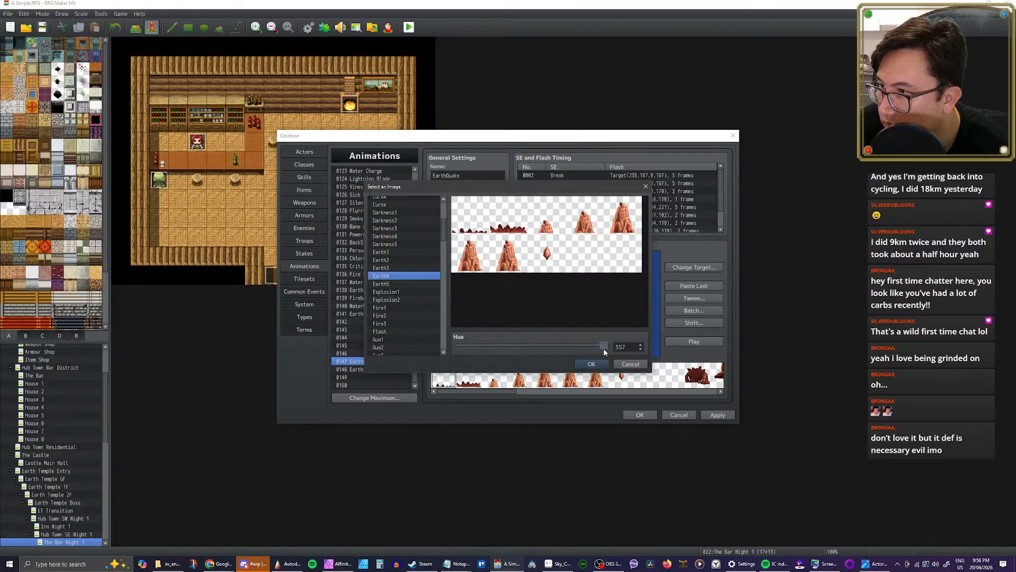
pyautogui.click(592, 363)
pyautogui.click(689, 342)
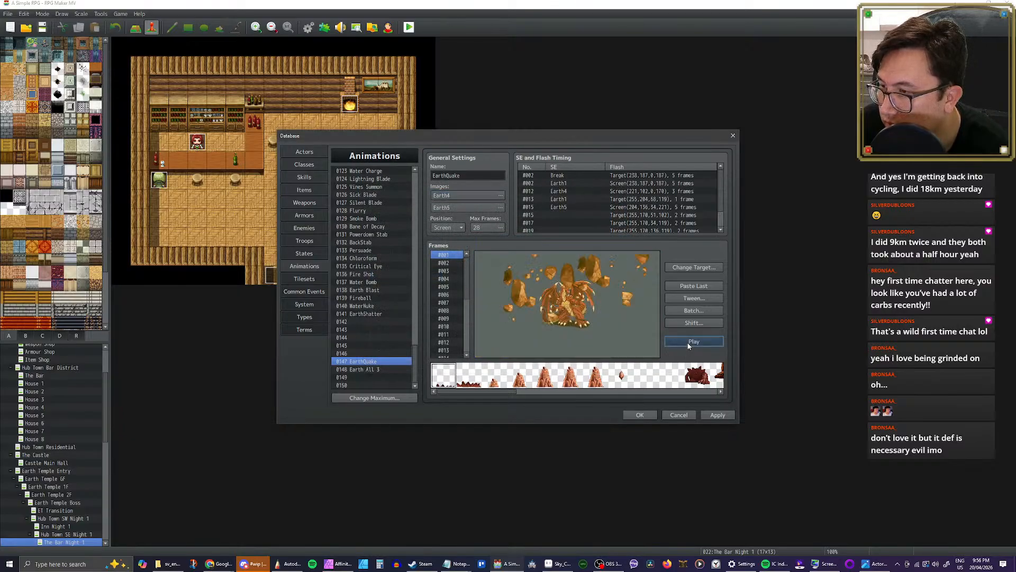
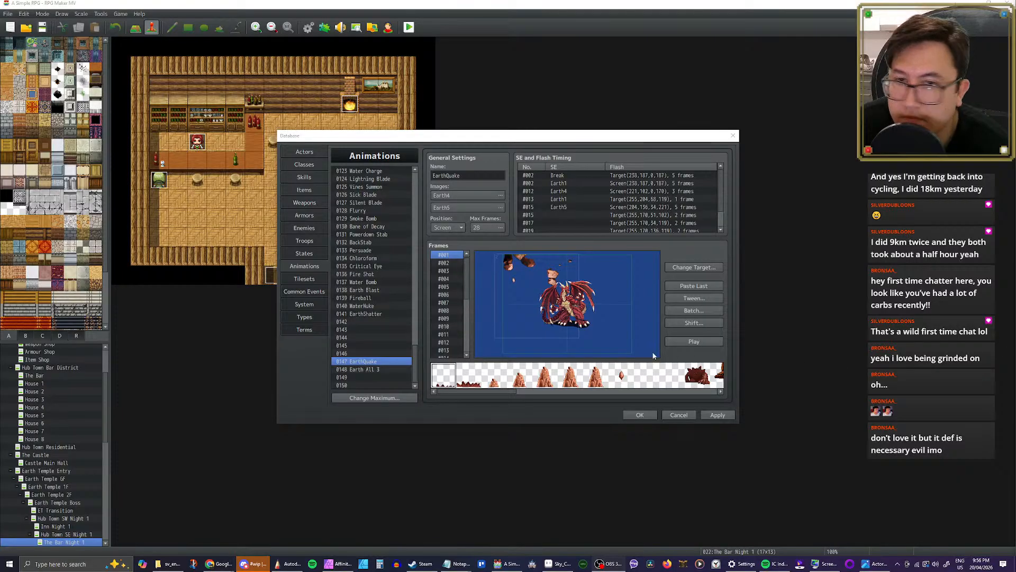
# Step: Preview EarthQuake and set the pitch of the Earth5 sound effect at frame 15 to 60%
pyautogui.click(697, 343)
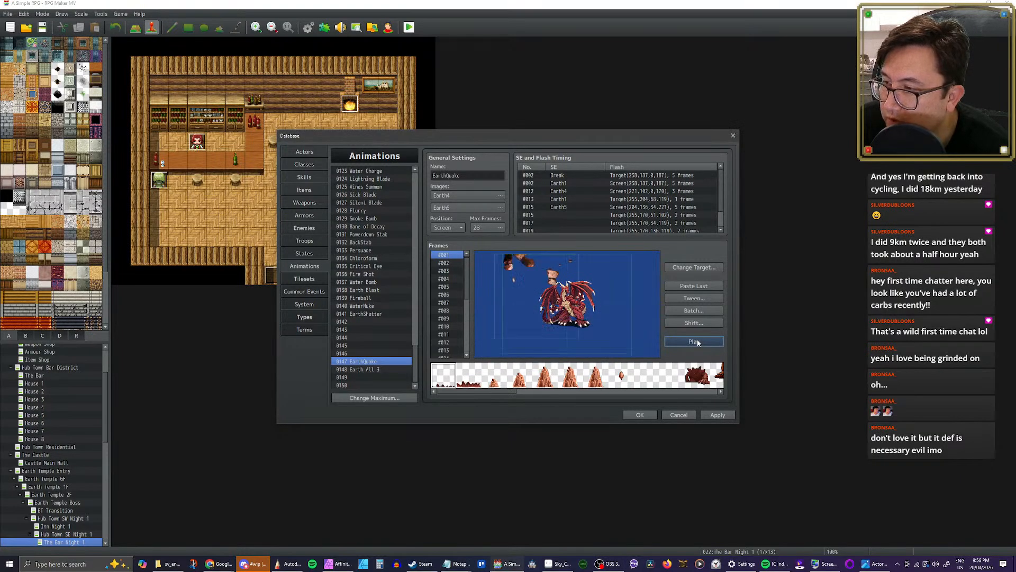
pyautogui.click(698, 343)
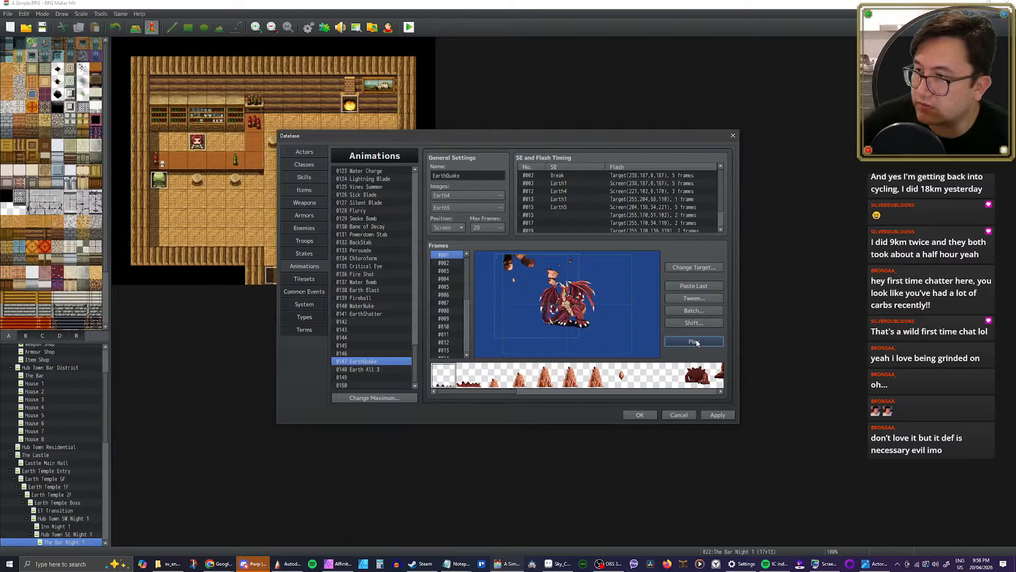
pyautogui.doubleClick(560, 207)
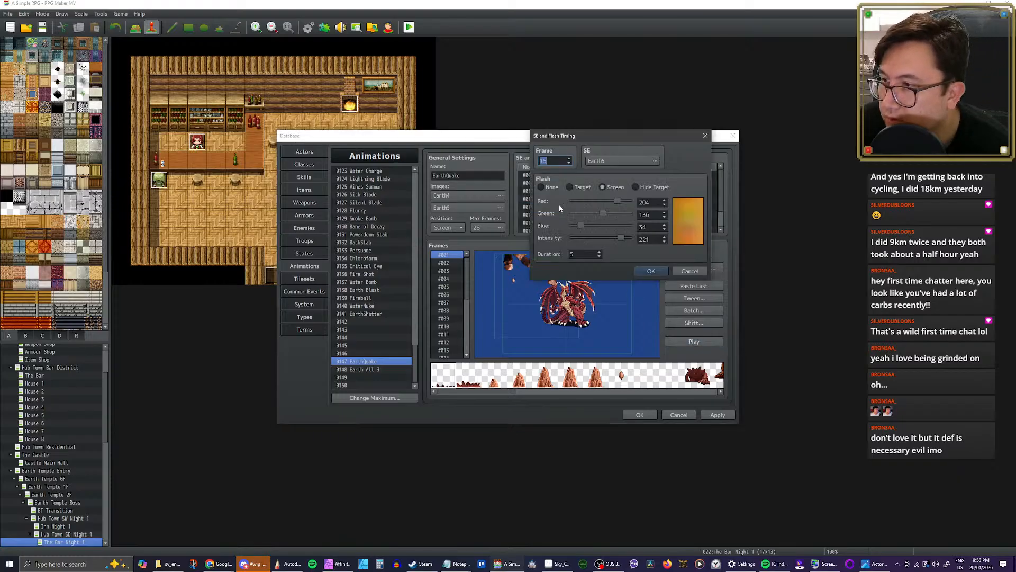
pyautogui.click(617, 164)
pyautogui.moveTo(656, 203); pyautogui.dragTo(648, 204)
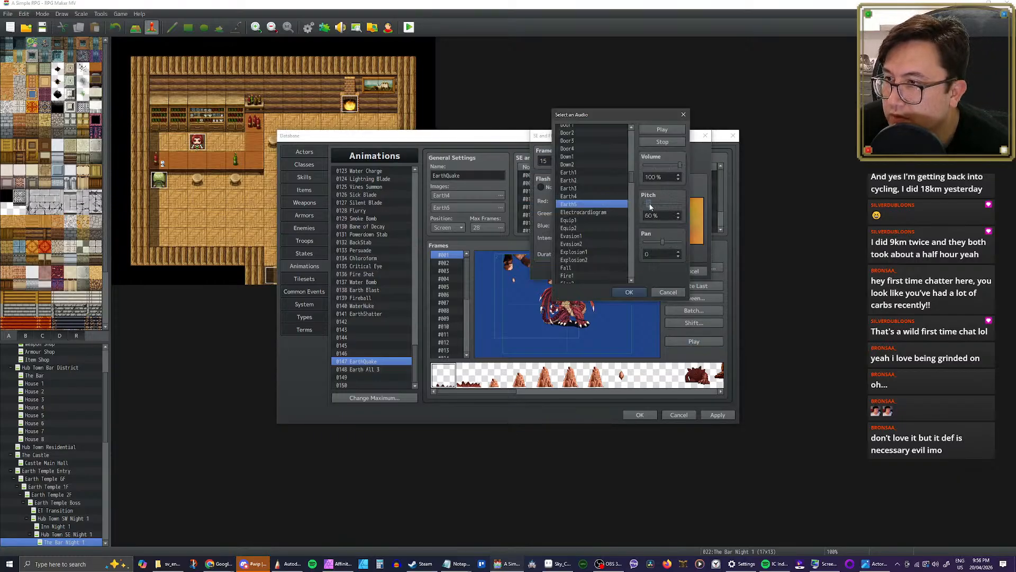
pyautogui.click(662, 130)
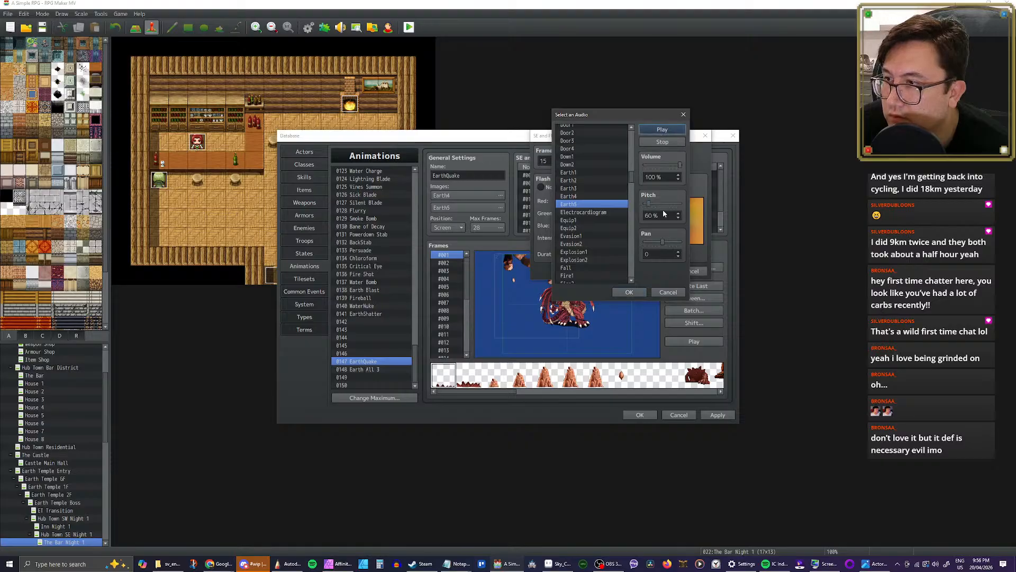
pyautogui.click(630, 292)
pyautogui.click(646, 271)
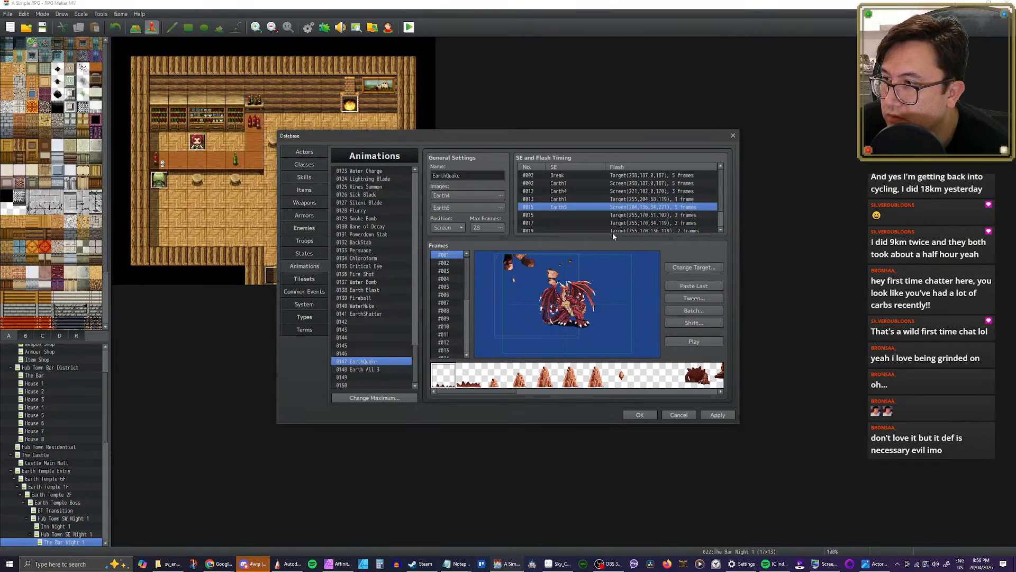
# Step: Set the pitch of the Earth4 sound effect at frame 12 to 70% and listen to it
pyautogui.doubleClick(586, 192)
pyautogui.click(633, 164)
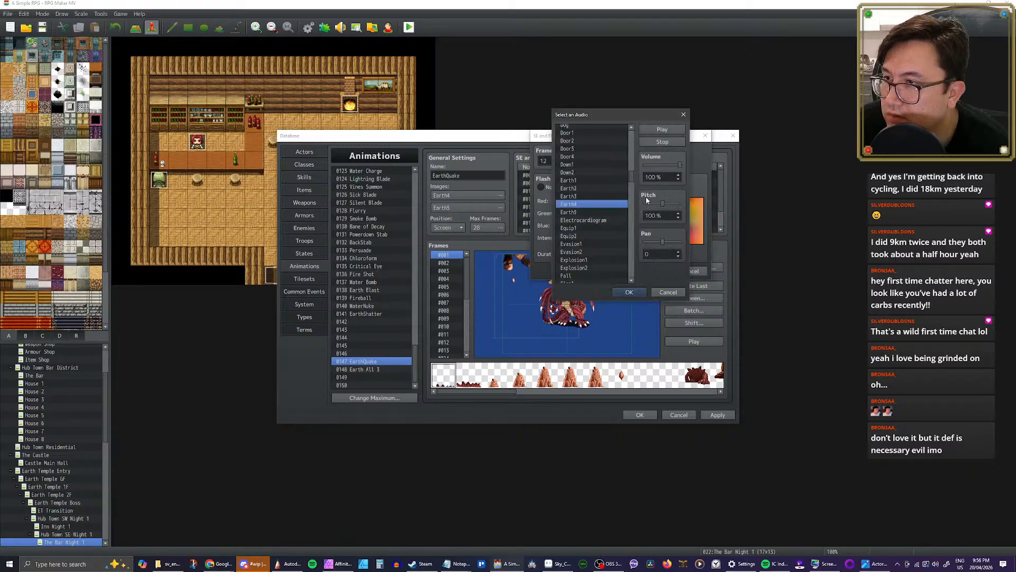
pyautogui.click(661, 133)
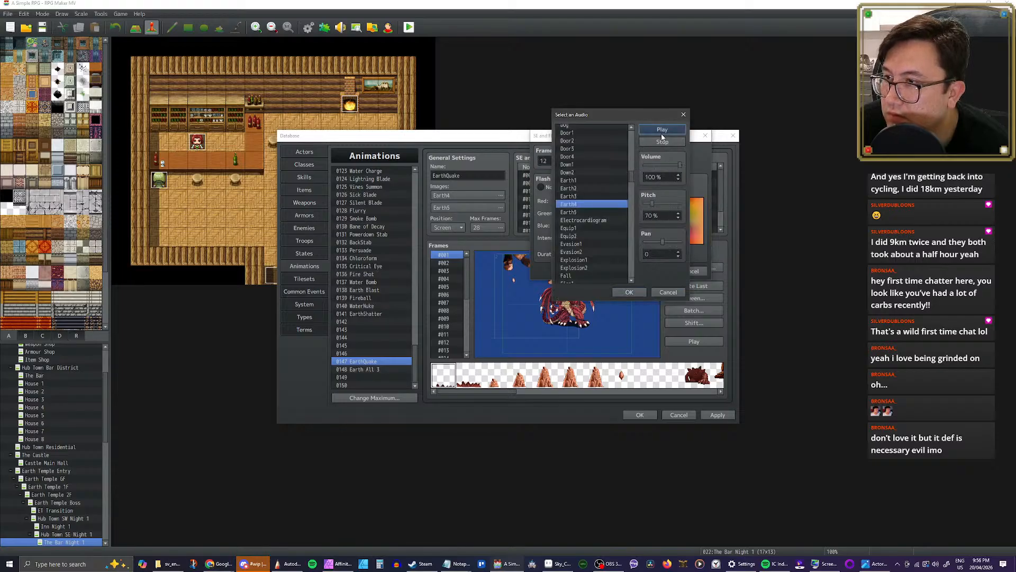
pyautogui.click(630, 291)
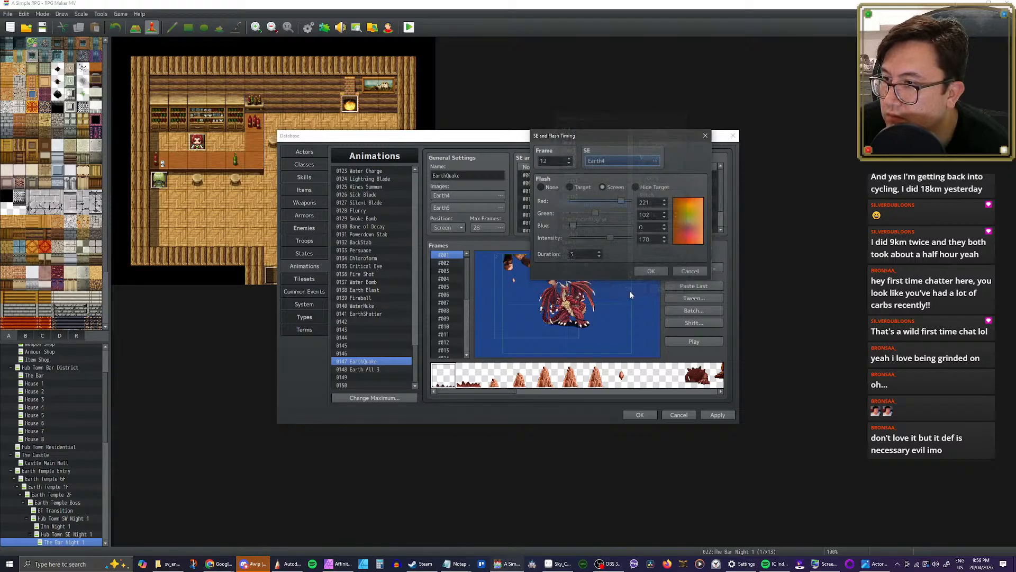
pyautogui.click(650, 268)
# Step: Listen to the Earth1 sound effect at frame 13 and adjust its pitch
pyautogui.doubleClick(635, 199)
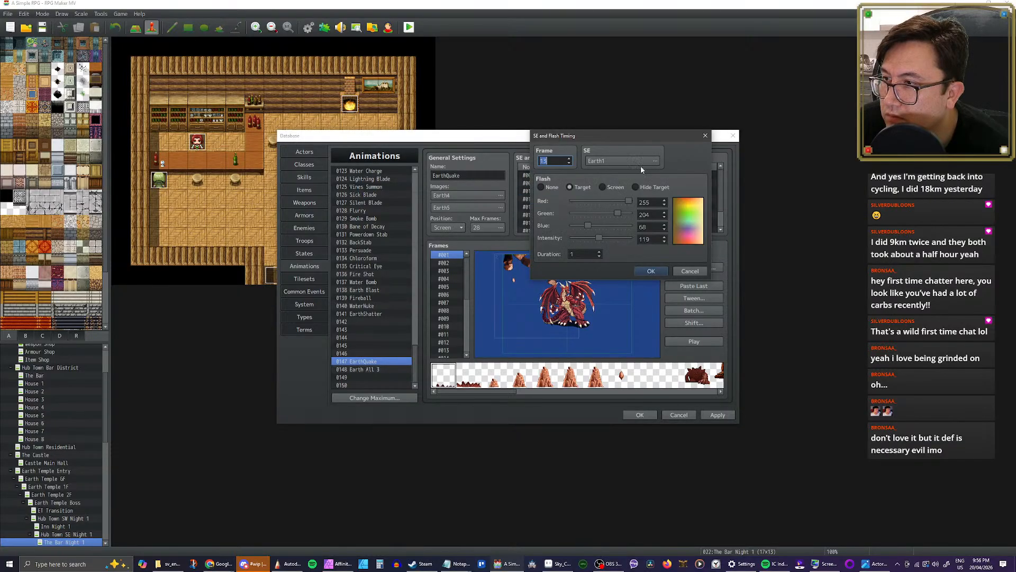
pyautogui.click(644, 158)
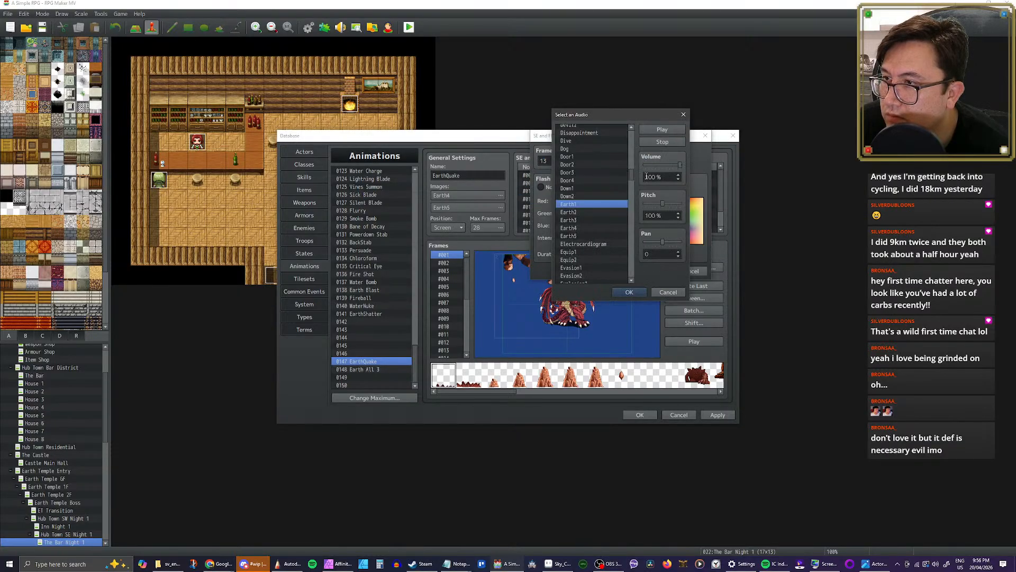
pyautogui.click(654, 132)
pyautogui.moveTo(658, 206); pyautogui.dragTo(670, 207)
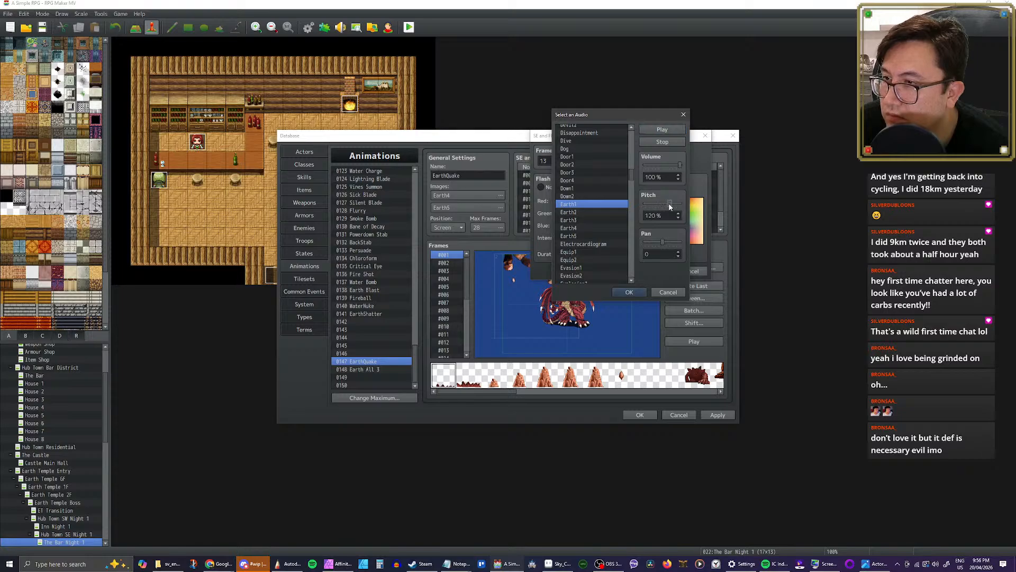
pyautogui.click(629, 292)
pyautogui.click(649, 271)
# Step: Play the EarthQuake animation several times to check its sound effects, including the Break entry at frame 2
pyautogui.click(695, 341)
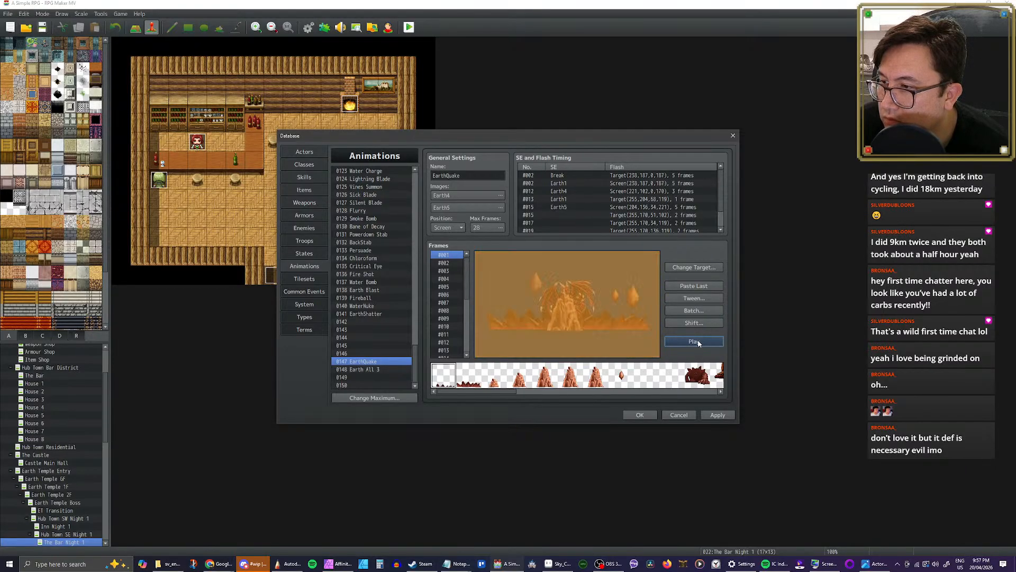
pyautogui.click(698, 343)
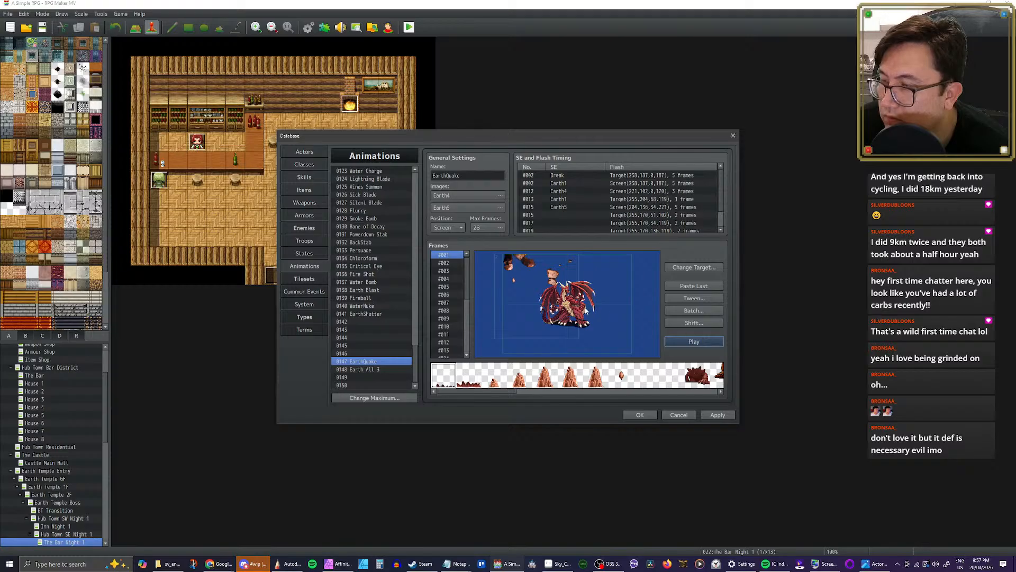
pyautogui.click(564, 184)
pyautogui.click(565, 176)
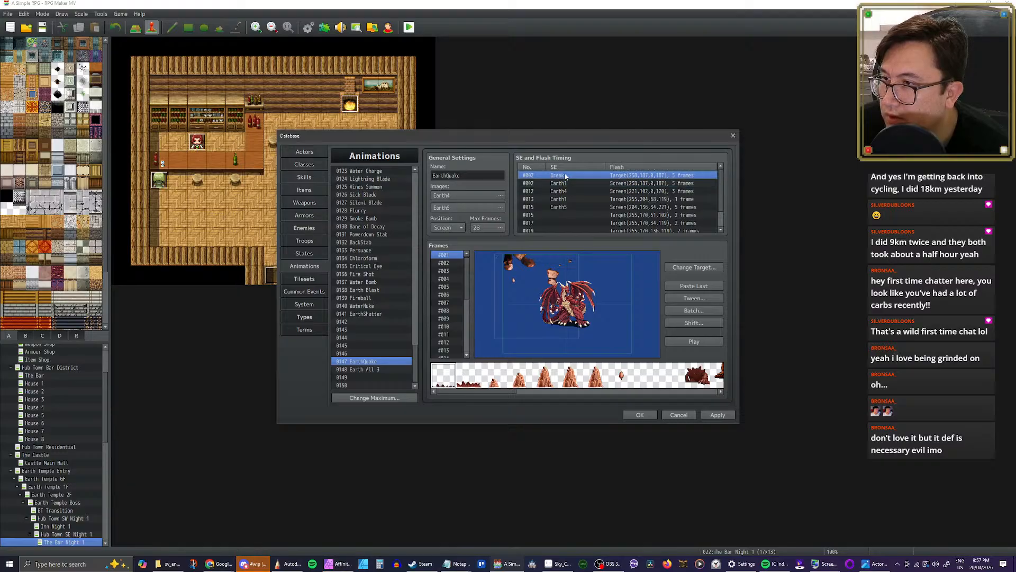
pyautogui.click(691, 340)
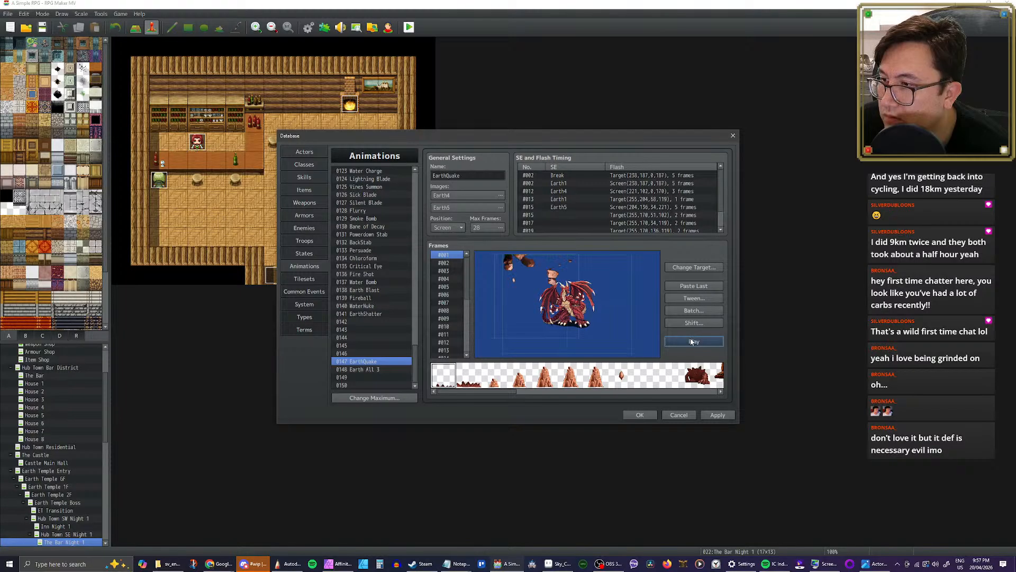
pyautogui.click(556, 175)
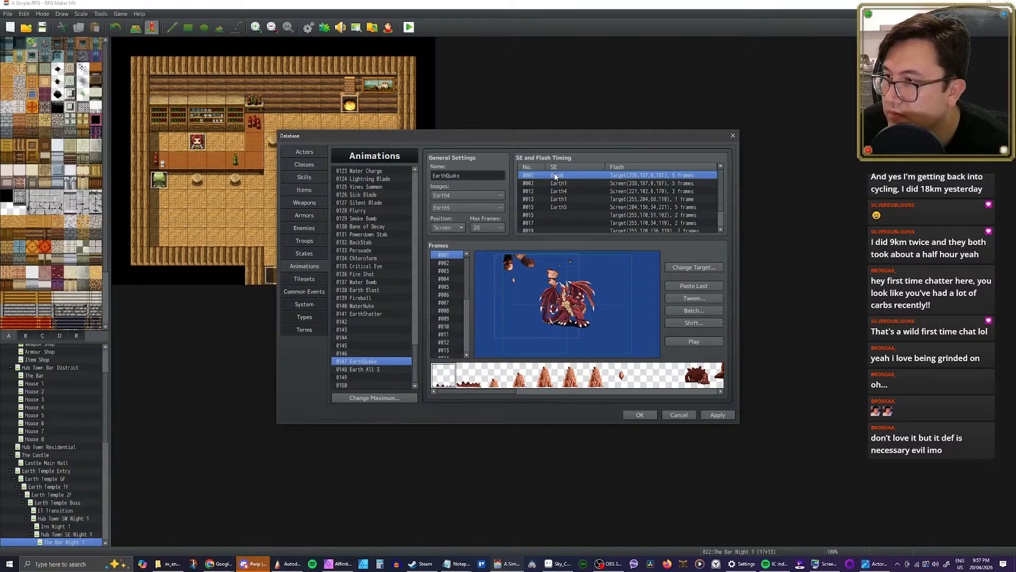
# Step: Set the flash of the Break timing entry to None and its frame to 1
pyautogui.rightClick(556, 176)
pyautogui.click(546, 176)
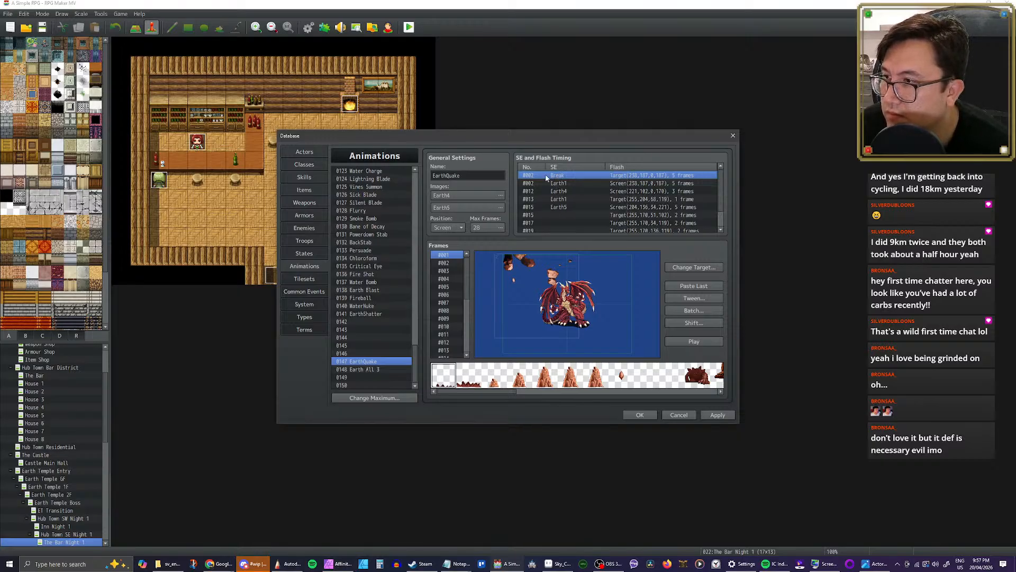
pyautogui.rightClick(551, 176)
pyautogui.click(545, 175)
pyautogui.doubleClick(548, 175)
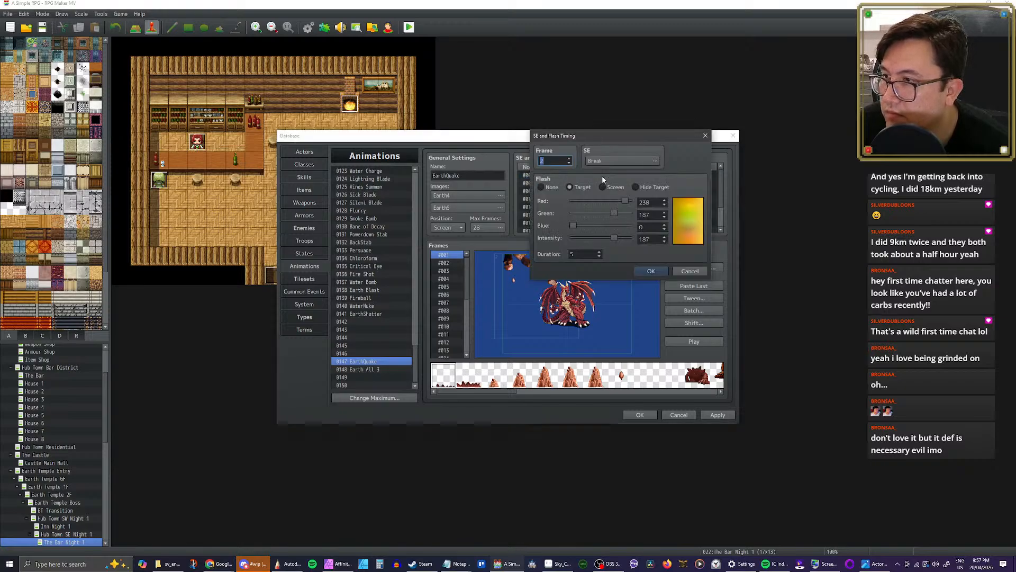
pyautogui.click(551, 188)
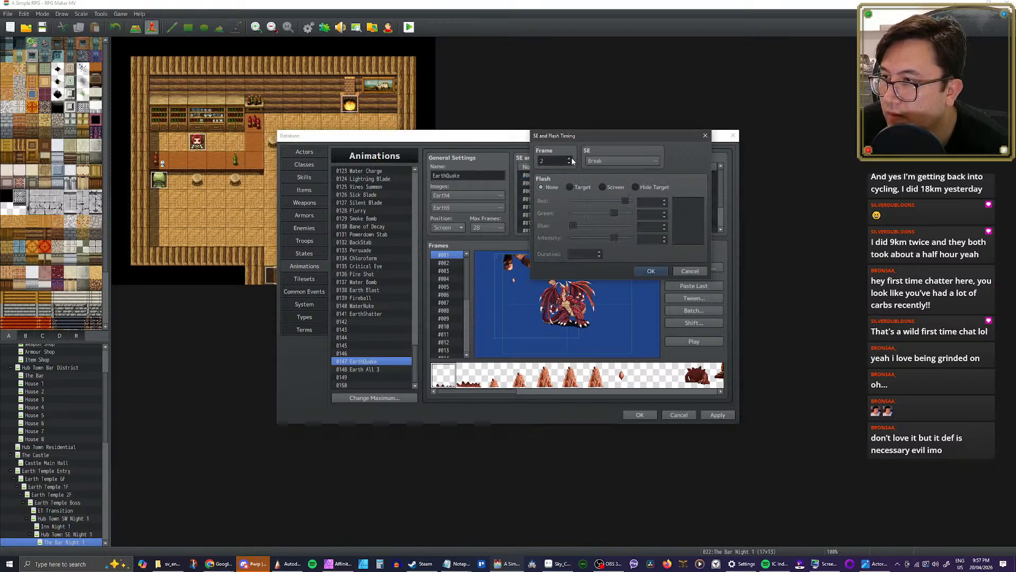
pyautogui.click(571, 163)
# Step: Browse the sound effects for the frame 1 entry and audition Darkness1 to Darkness5
pyautogui.click(623, 161)
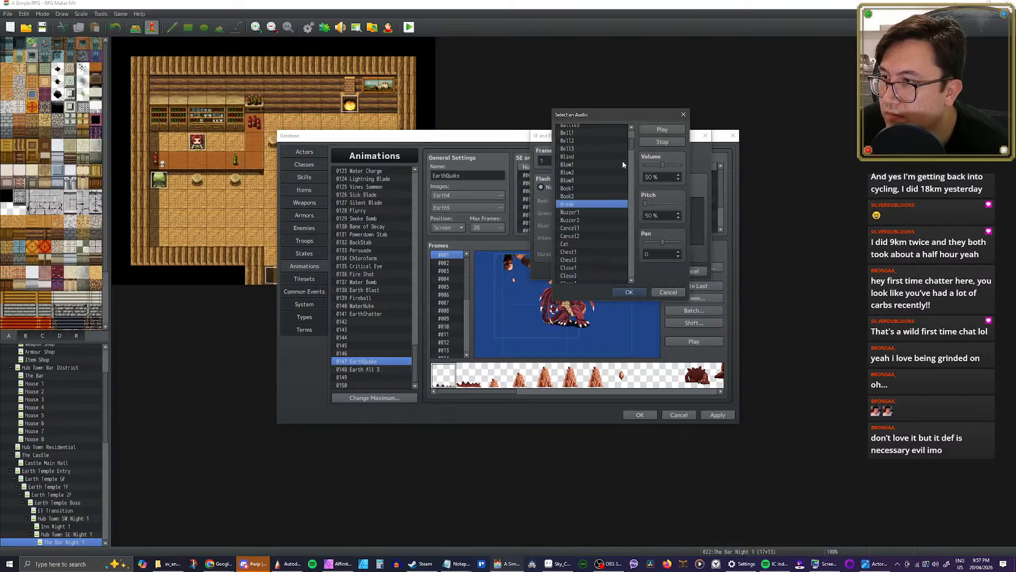
pyautogui.scroll(-4, 592, 207)
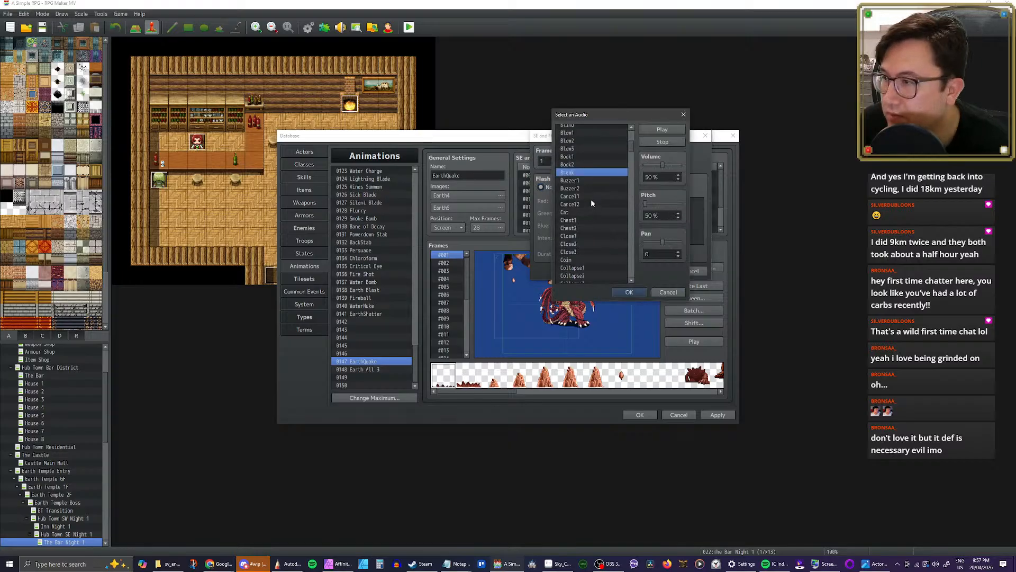
pyautogui.scroll(-8, 593, 204)
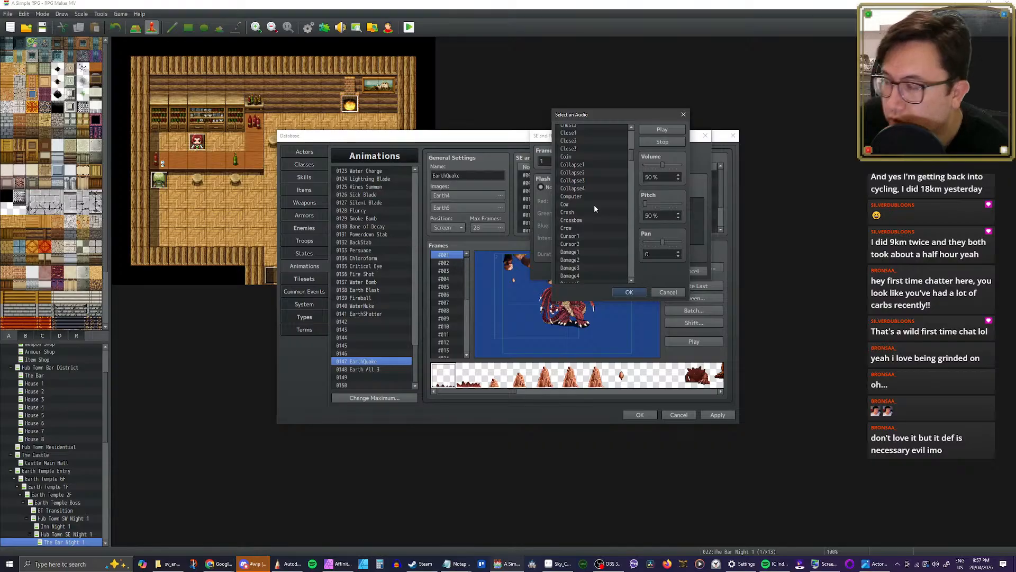
pyautogui.scroll(-1, 617, 185)
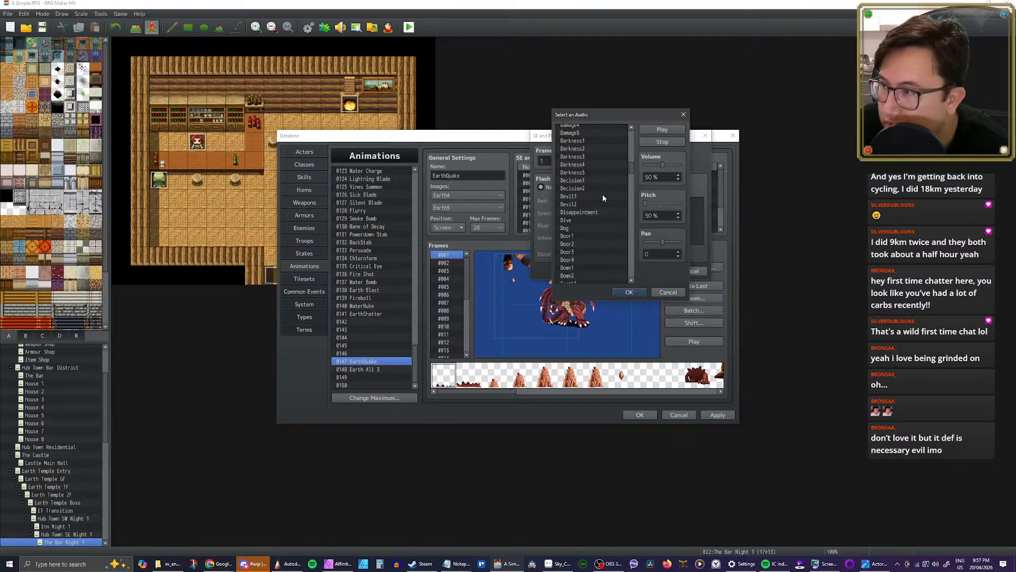
pyautogui.click(584, 141)
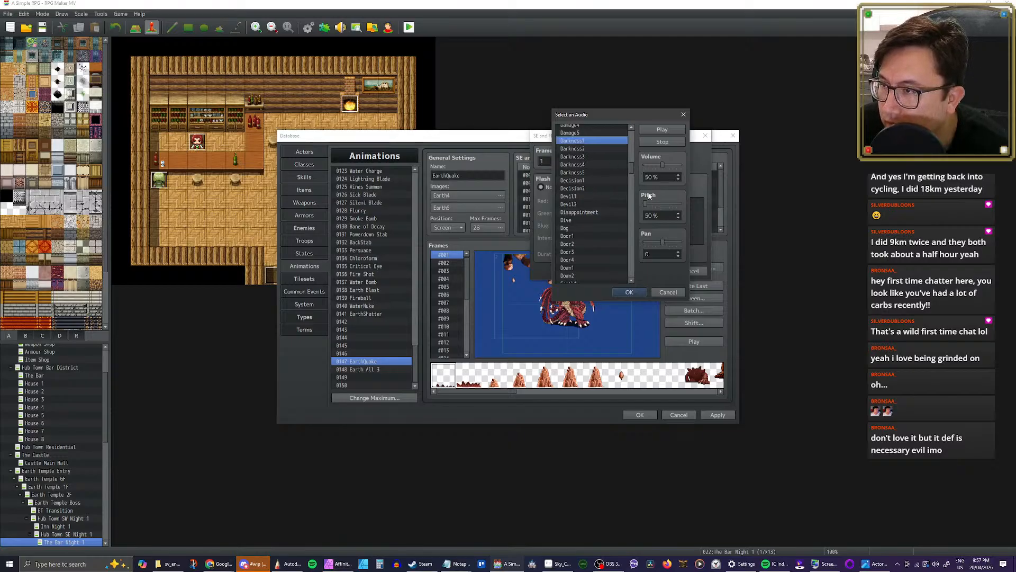
pyautogui.click(592, 149)
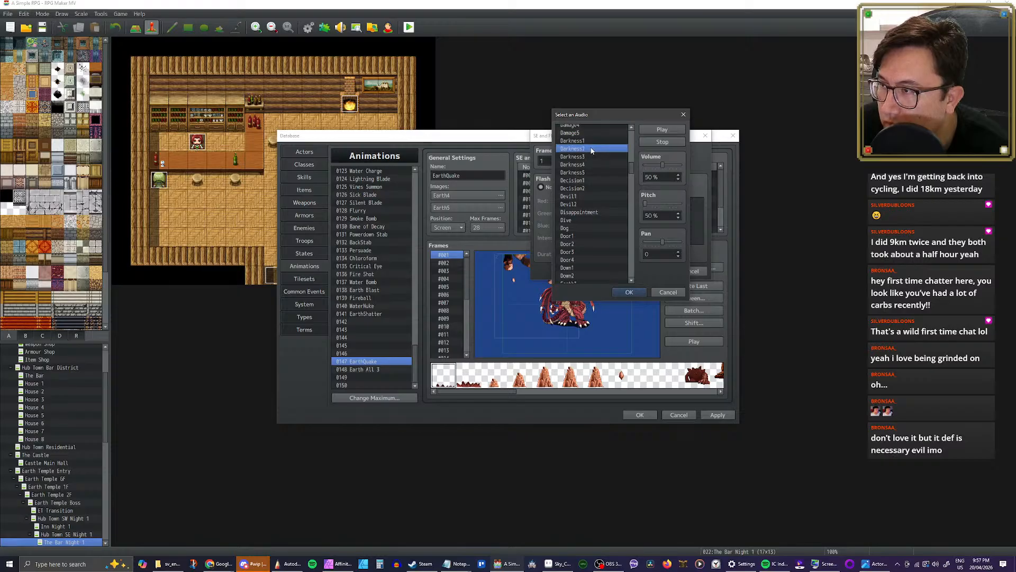
pyautogui.click(597, 157)
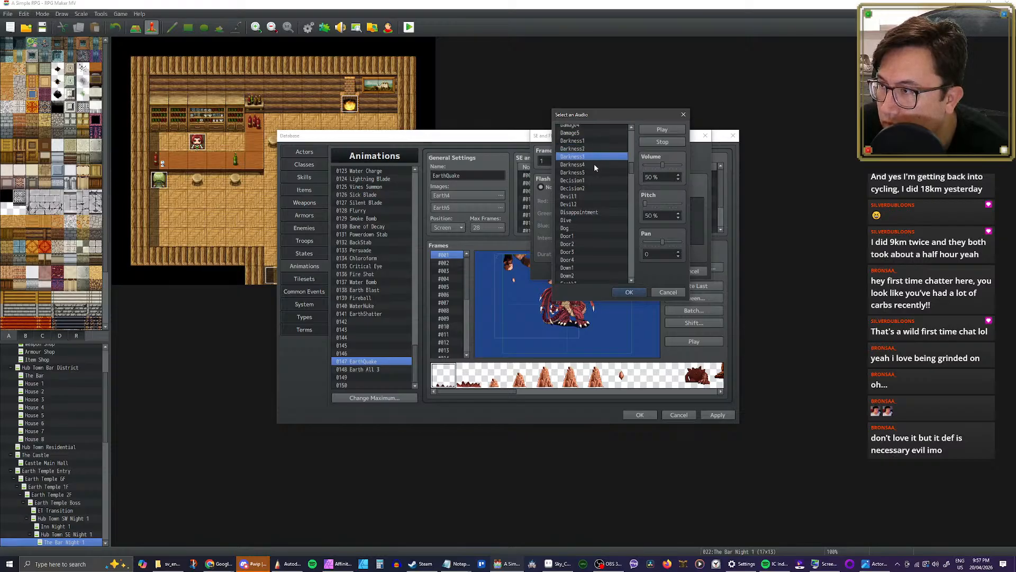
pyautogui.click(595, 166)
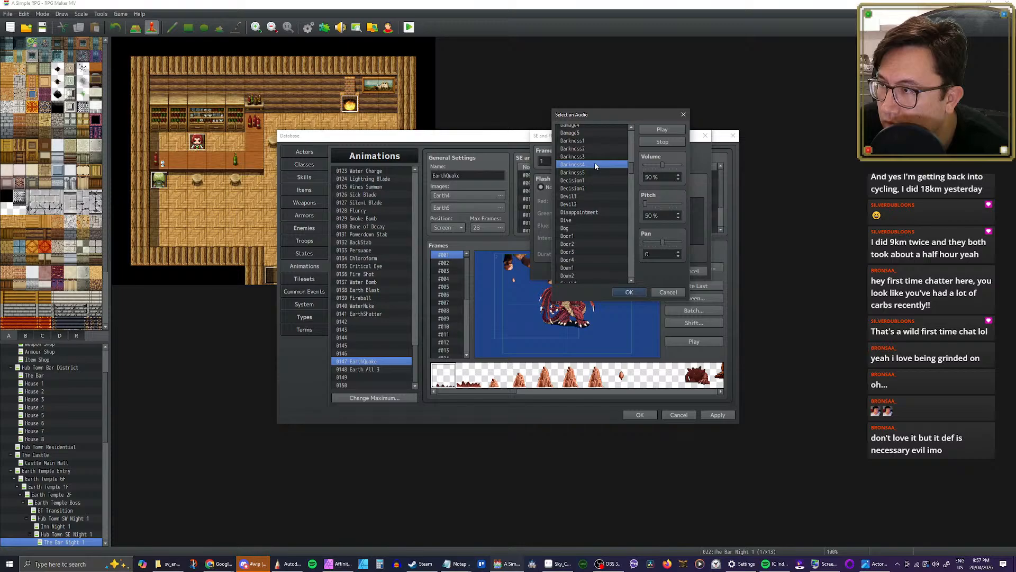
pyautogui.click(594, 172)
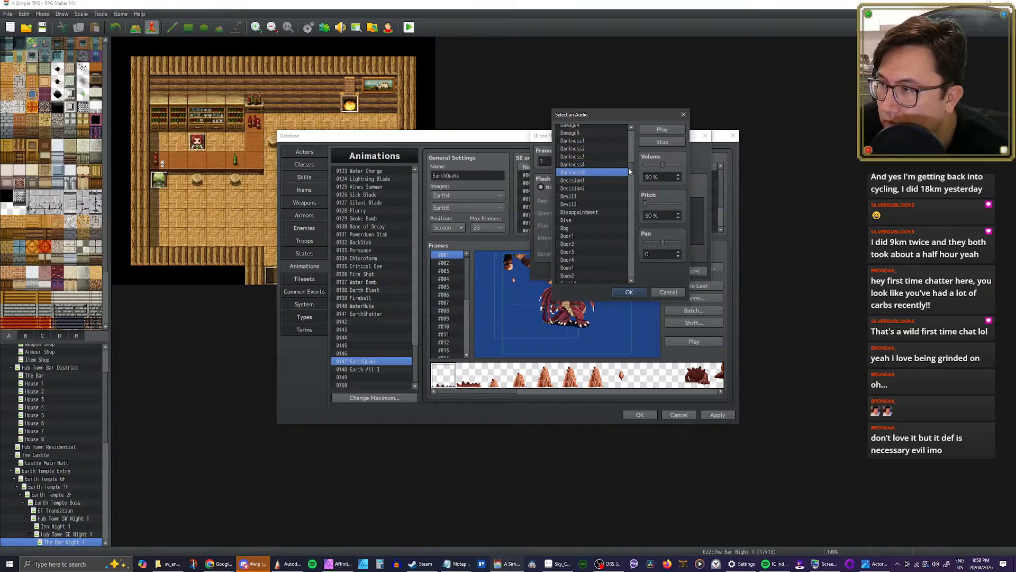
# Step: Audition the Earth1 to Earth5 sound effects for the frame 1 timing entry
pyautogui.scroll(-6, 630, 170)
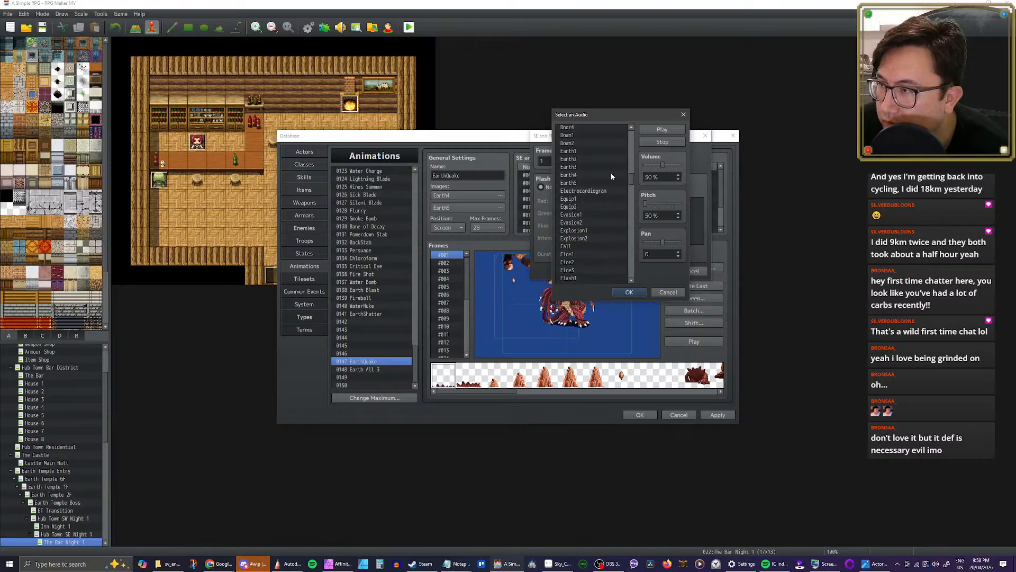
pyautogui.click(581, 152)
pyautogui.click(580, 158)
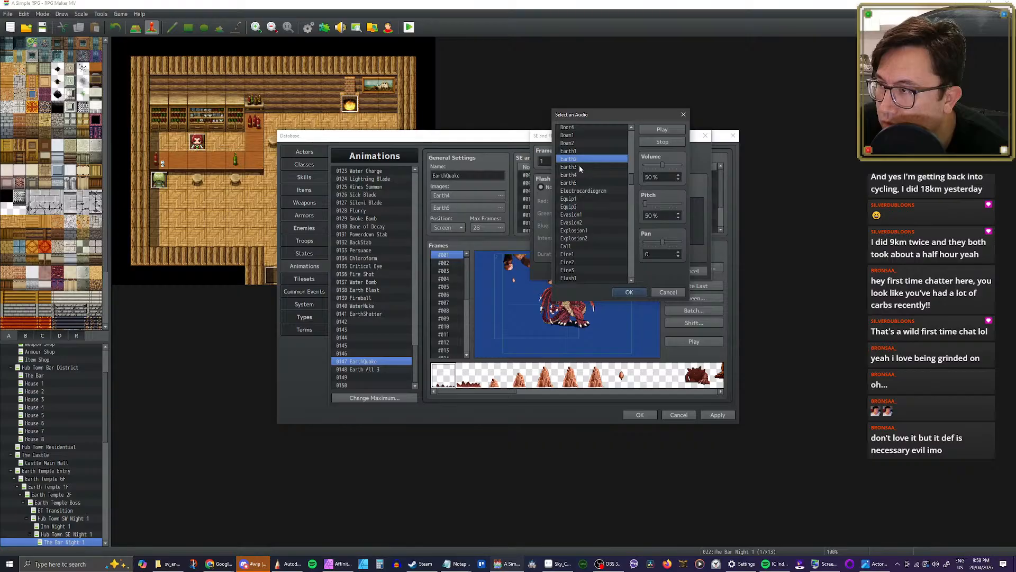
pyautogui.click(580, 166)
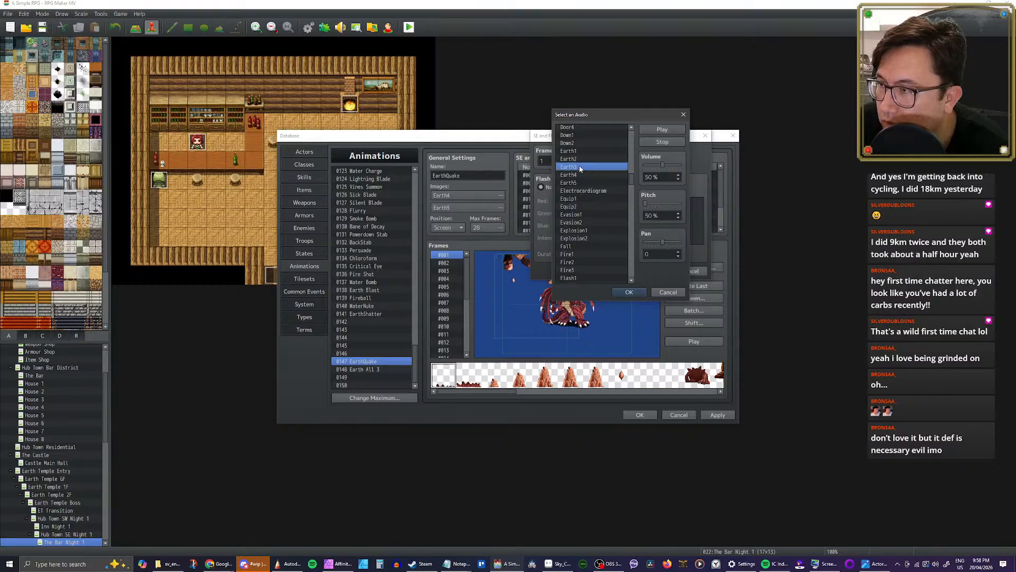
pyautogui.click(580, 174)
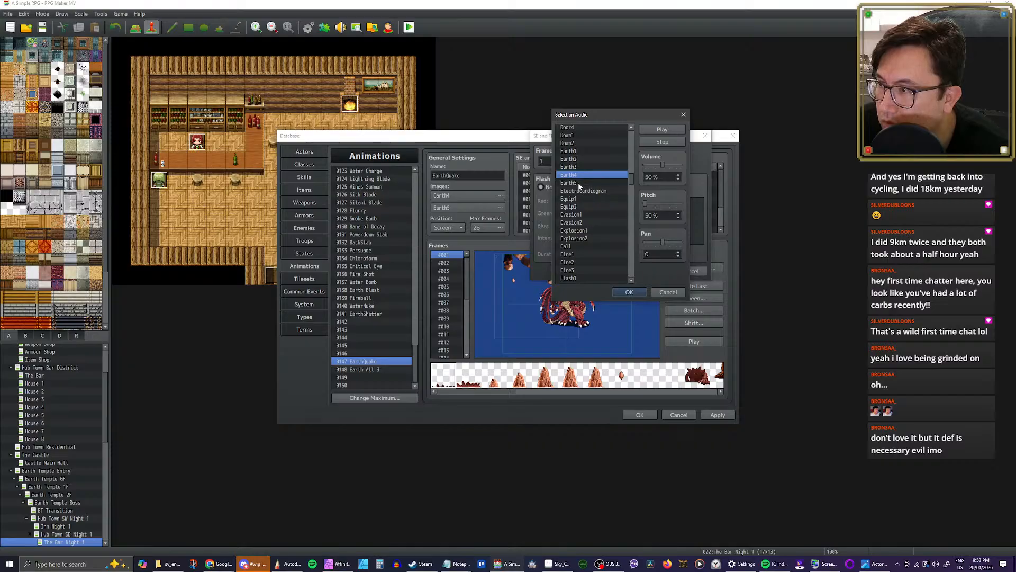
pyautogui.click(578, 183)
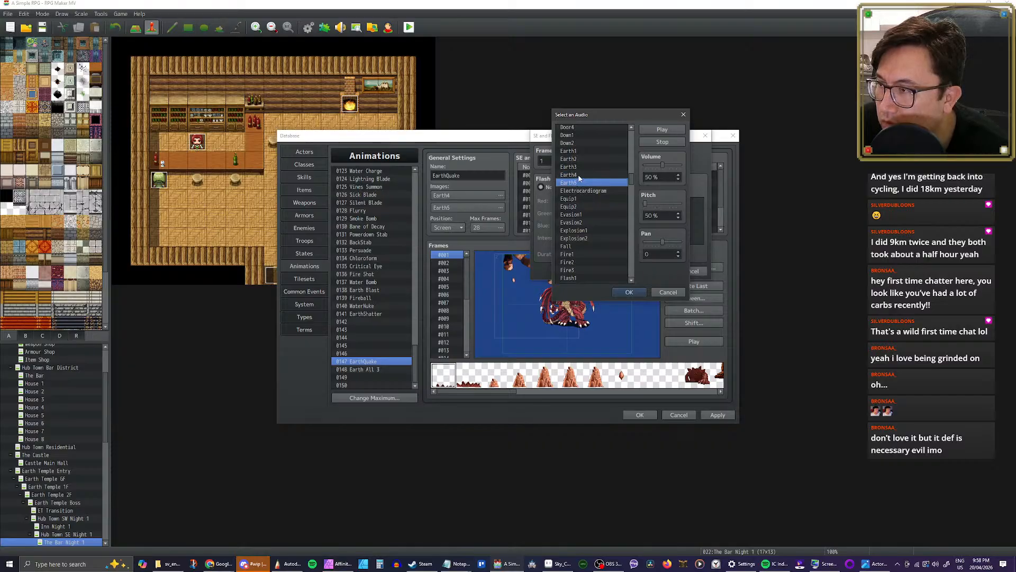
# Step: Set the frame 1 entry's sound effect to Earth4 at 95% volume and play the EarthQuake animation
pyautogui.click(579, 176)
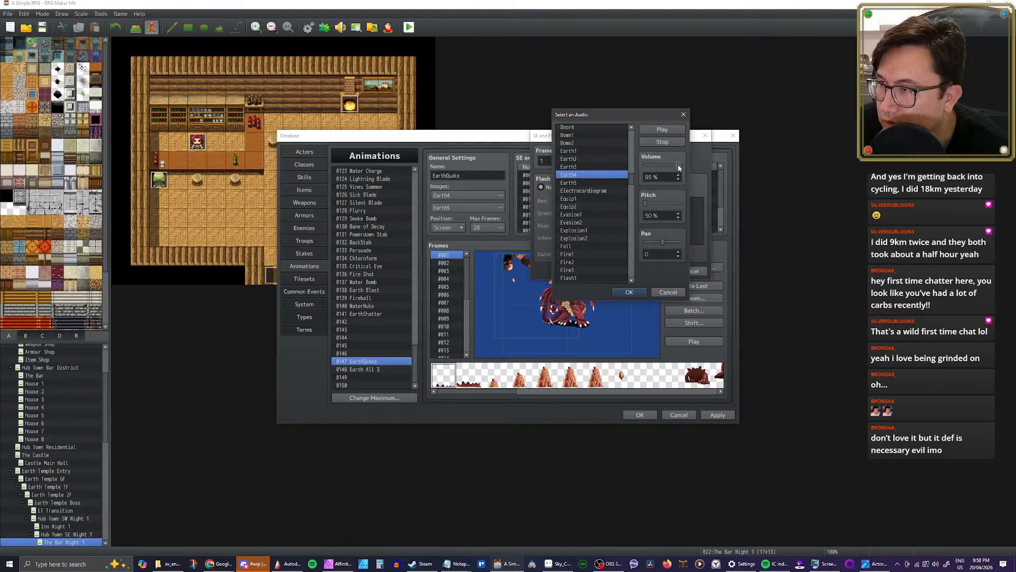
pyautogui.click(663, 129)
pyautogui.click(630, 291)
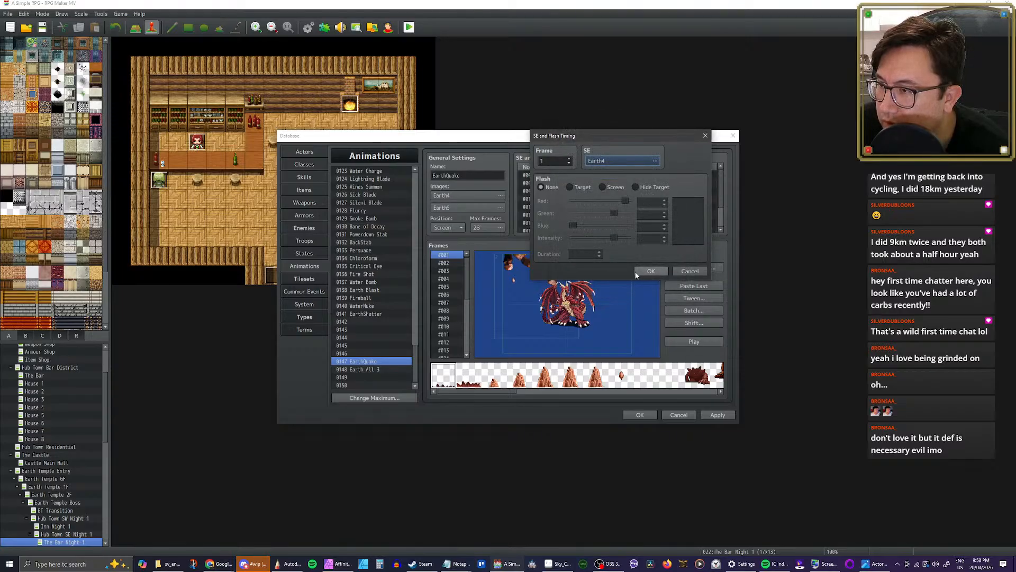
pyautogui.click(649, 271)
pyautogui.click(693, 341)
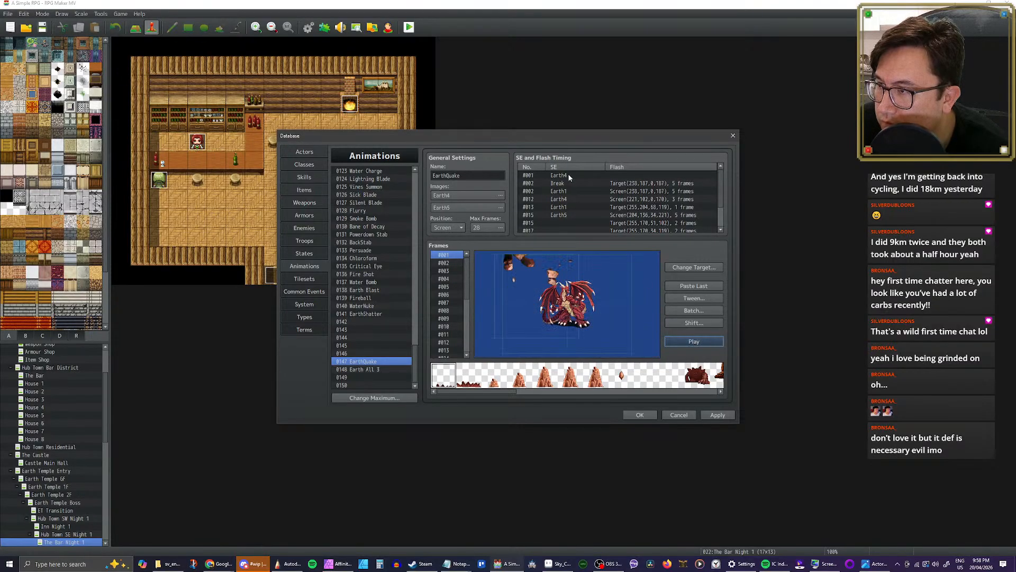
# Step: Set the sound effect of the Earth4 entry at frame 12 to None and replay the animation
pyautogui.click(570, 199)
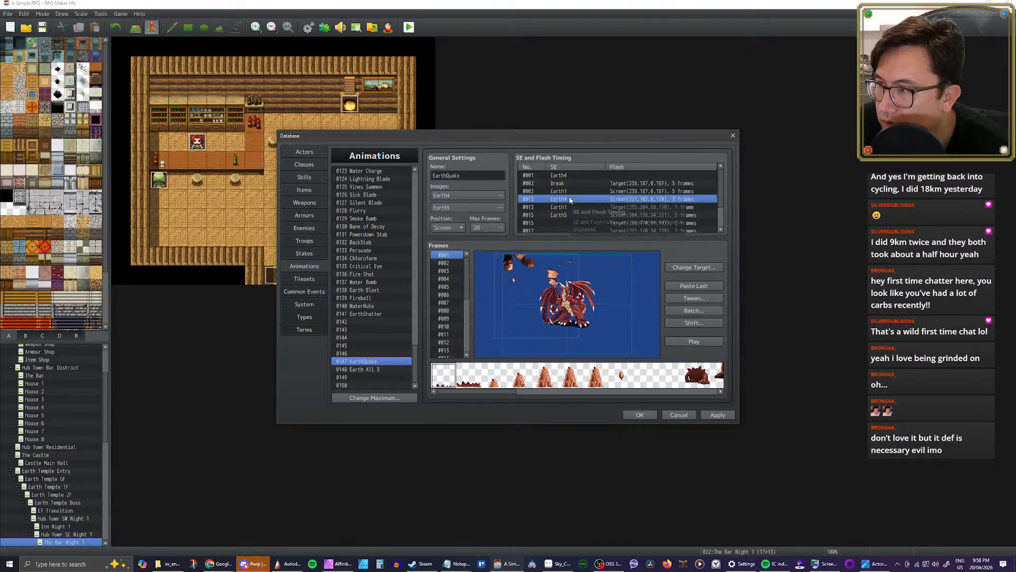
pyautogui.doubleClick(569, 199)
pyautogui.click(609, 161)
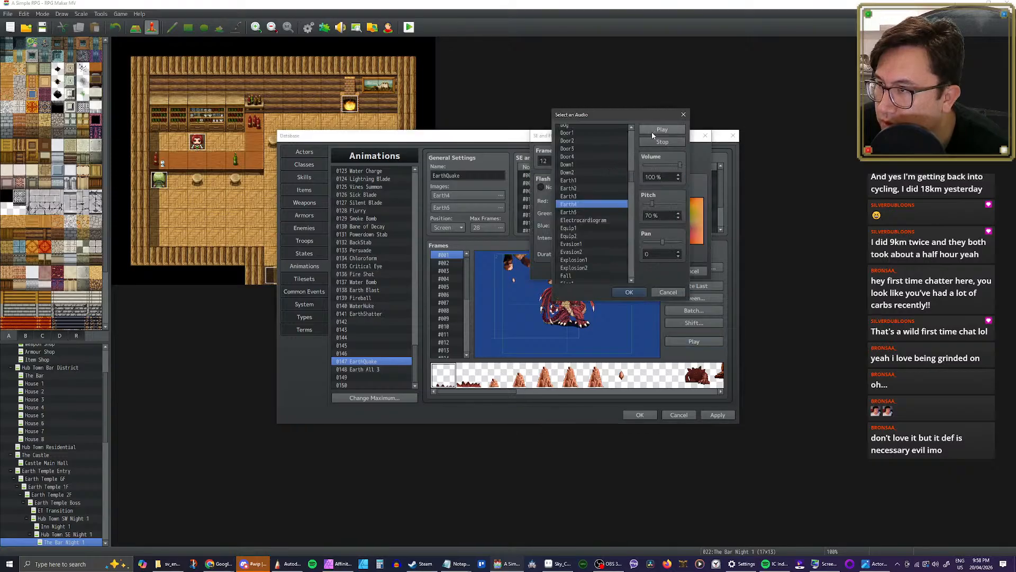
pyautogui.scroll(10, 589, 134)
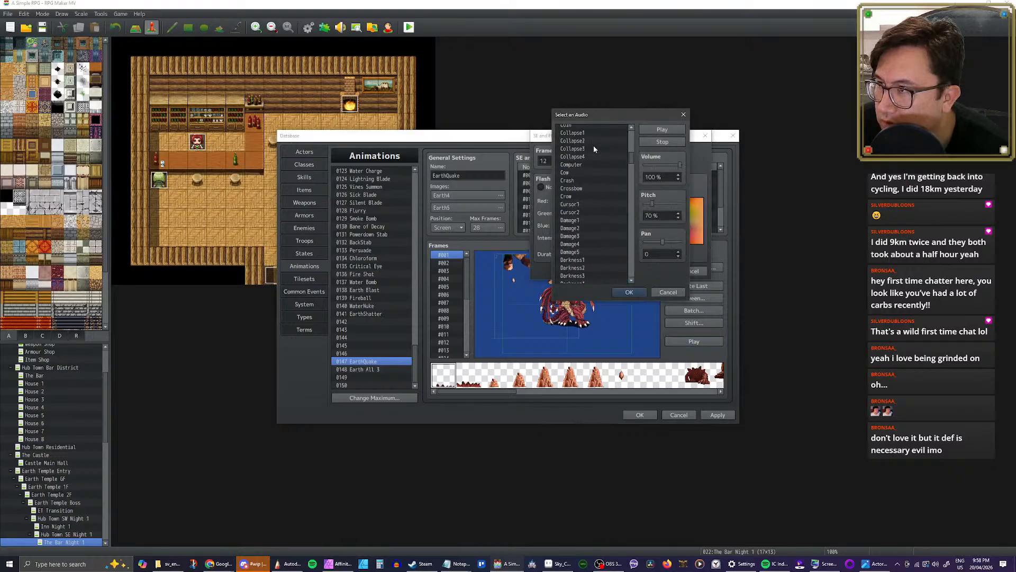
pyautogui.scroll(10, 593, 146)
pyautogui.click(579, 129)
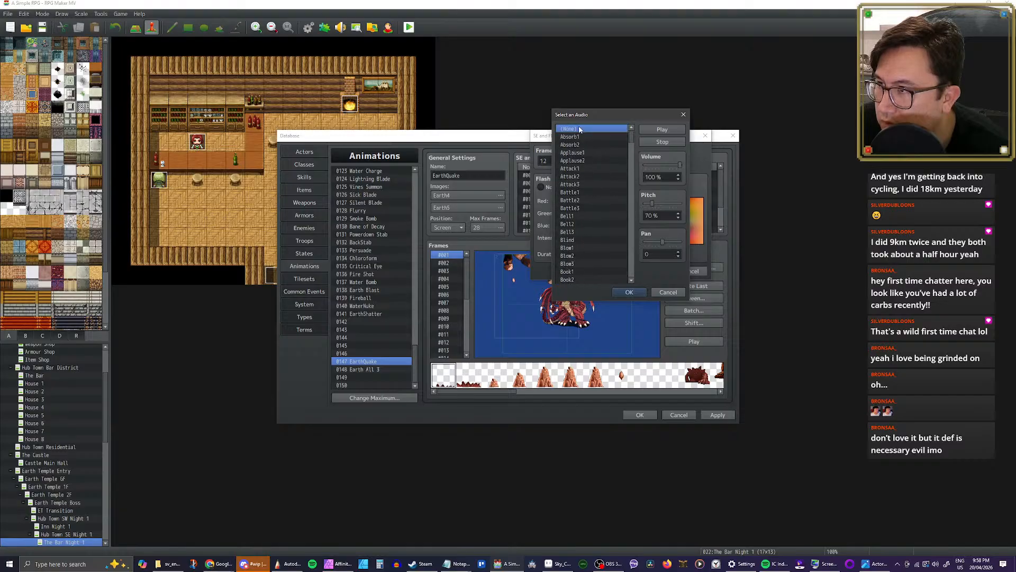
pyautogui.click(636, 291)
pyautogui.click(650, 271)
pyautogui.click(696, 340)
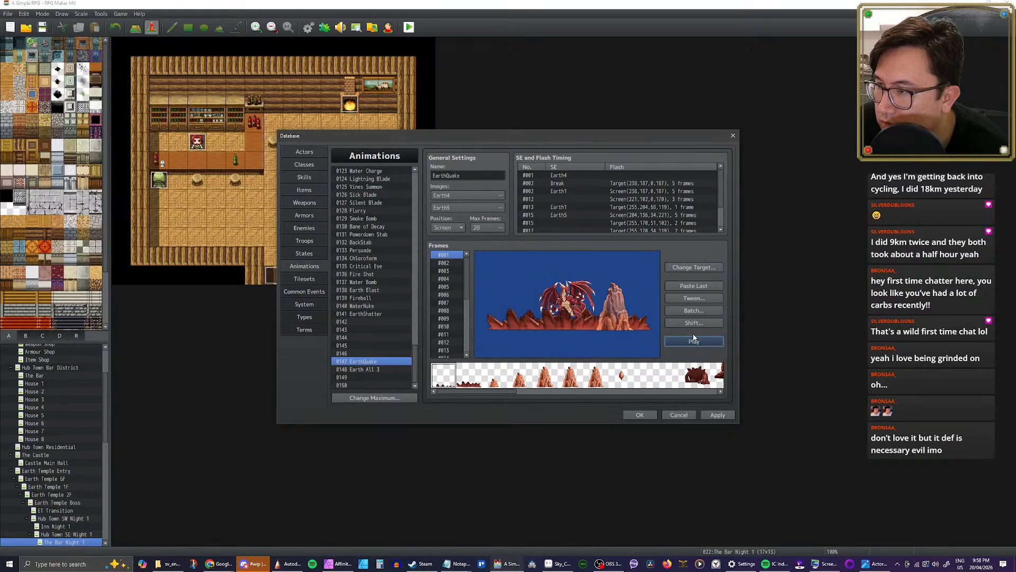
pyautogui.click(694, 341)
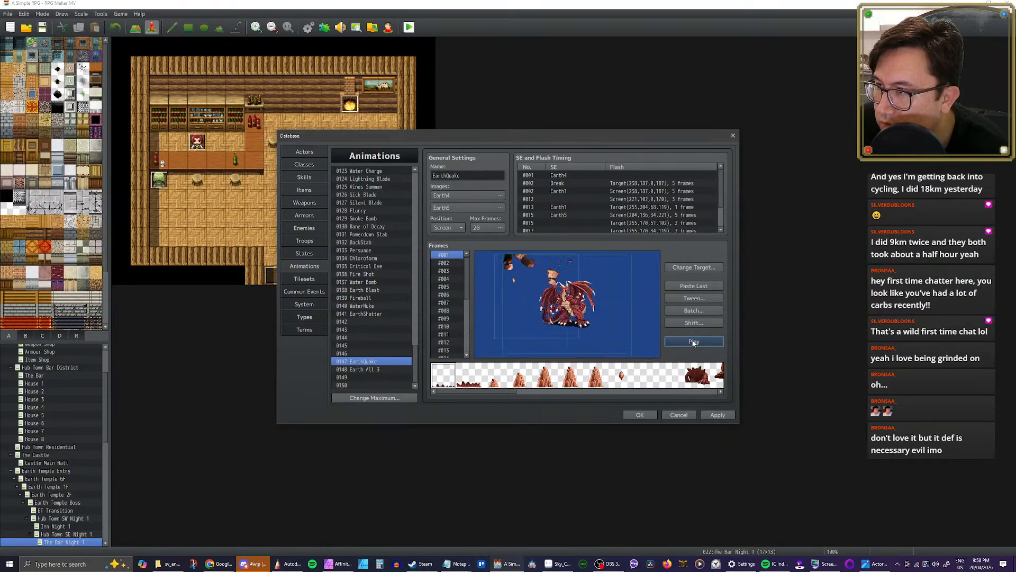
# Step: Move the Earth4 timing entry at frame 1 to frame 2 and play the EarthQuake animation
pyautogui.doubleClick(573, 175)
pyautogui.click(570, 159)
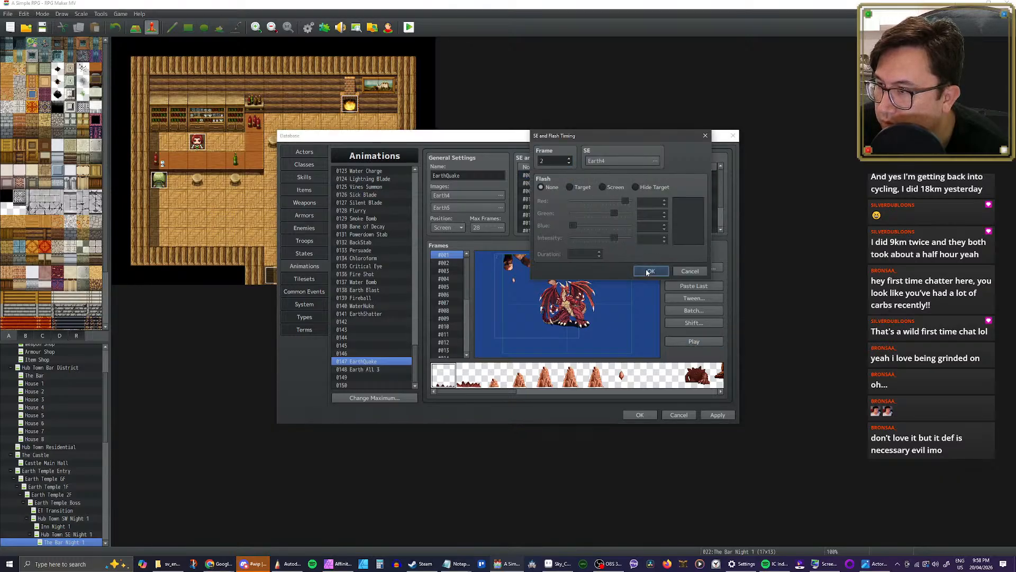
pyautogui.click(650, 271)
pyautogui.click(695, 341)
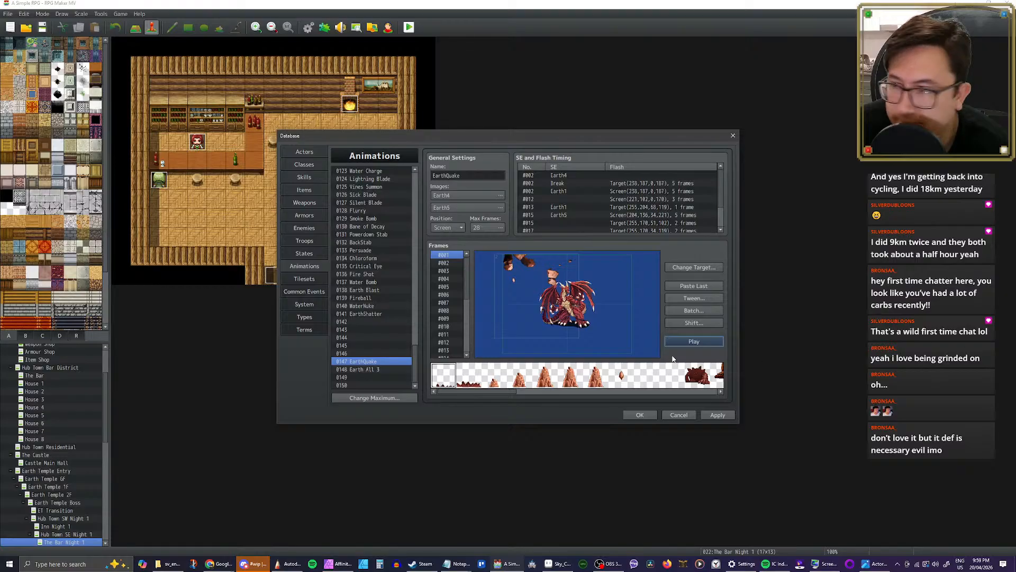
# Step: Apply the EarthQuake changes and clear the leftover Earth All 3 animation in slot 0148
pyautogui.click(728, 416)
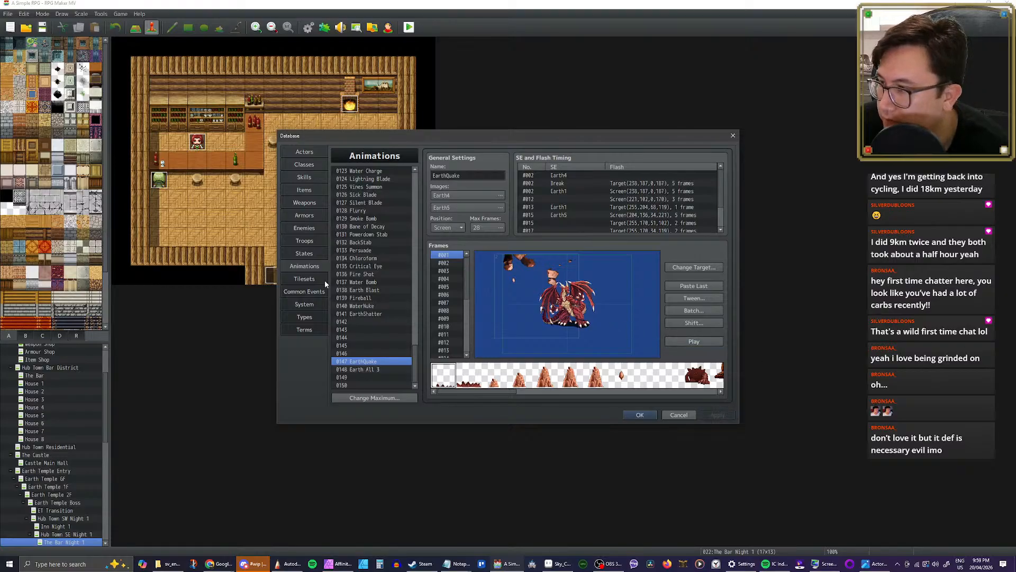
pyautogui.click(377, 370)
pyautogui.press('Delete')
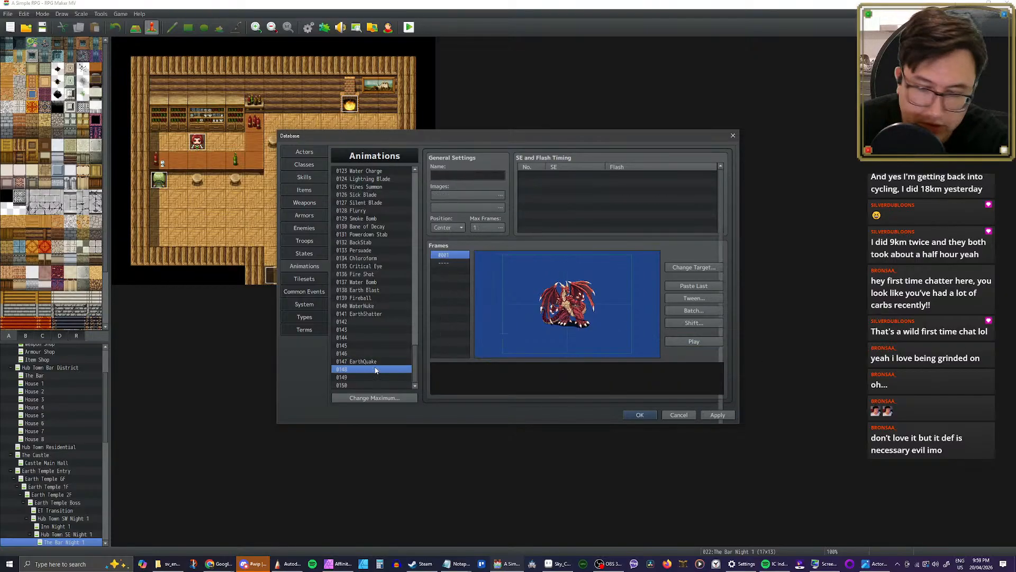
# Step: Assign animation 0147 EarthQuake to the Earthquake mage skill and apply the change
pyautogui.click(304, 177)
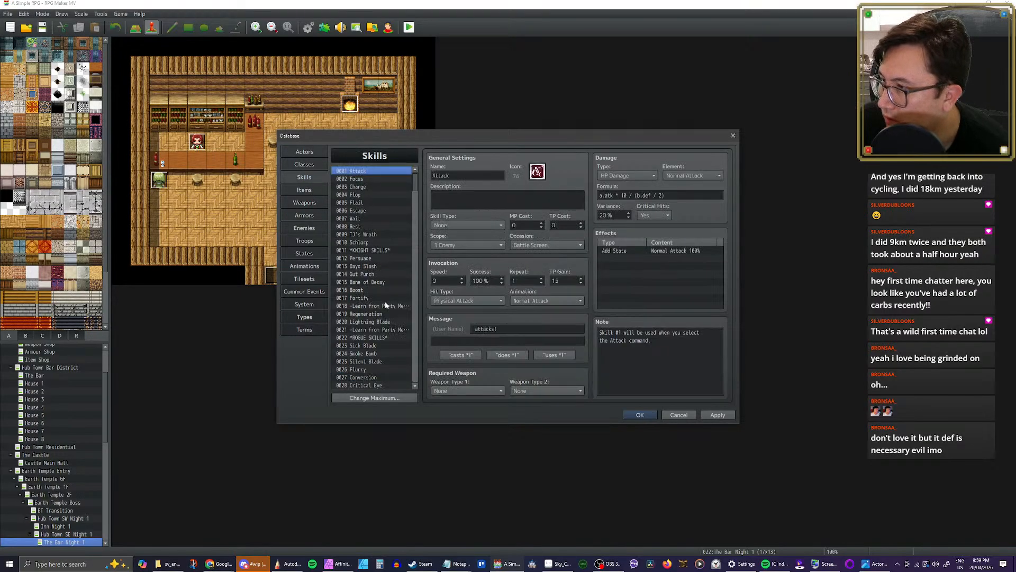
pyautogui.scroll(-6, 385, 302)
pyautogui.scroll(-2, 376, 326)
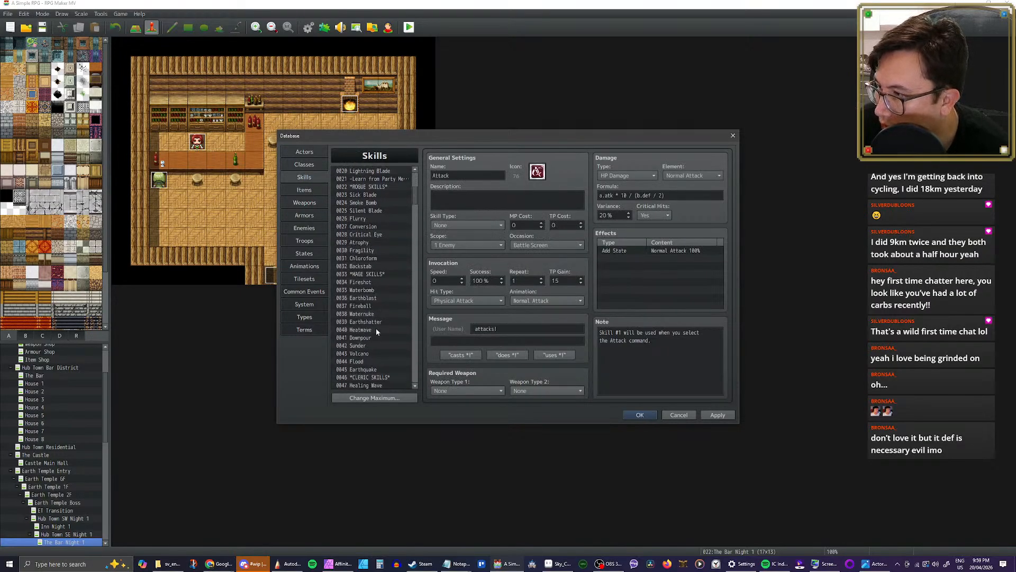
pyautogui.click(363, 338)
pyautogui.click(548, 304)
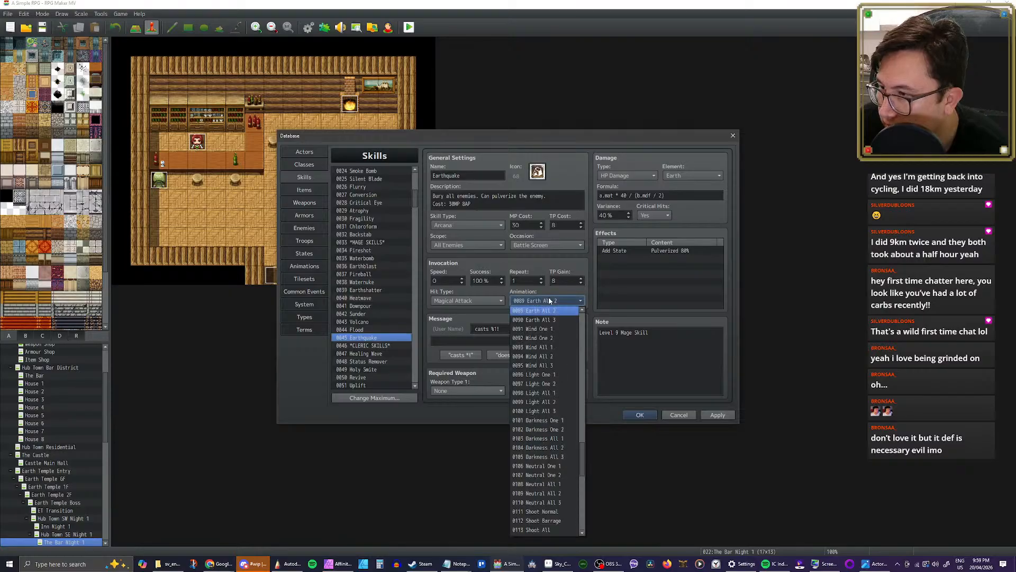
pyautogui.scroll(-12, 590, 444)
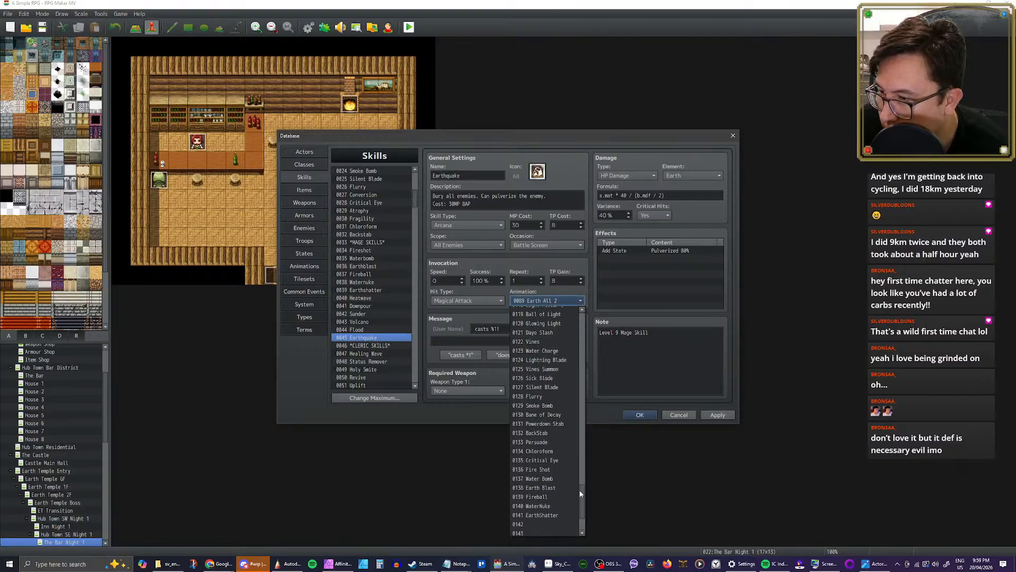
pyautogui.click(541, 501)
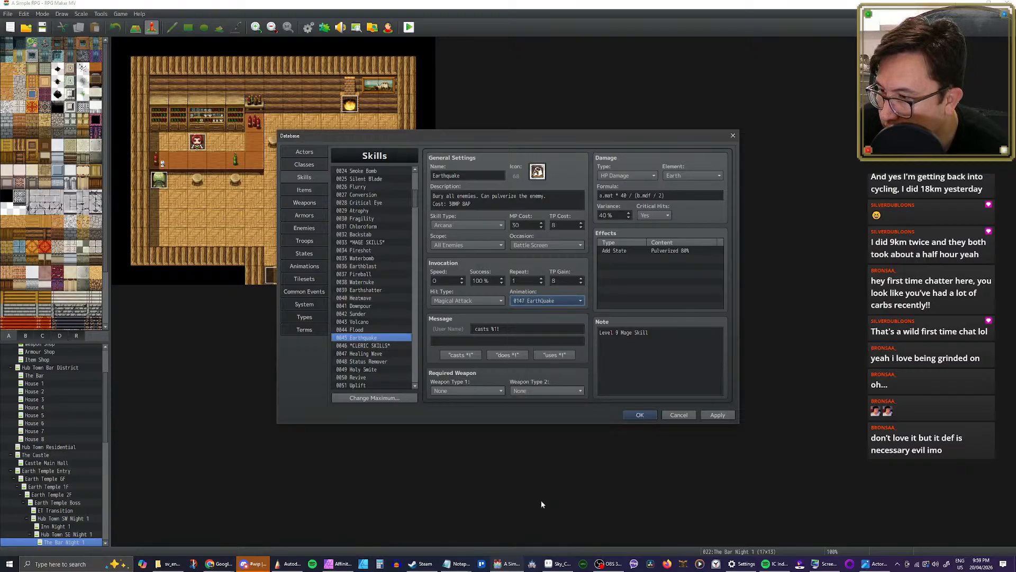
pyautogui.click(717, 415)
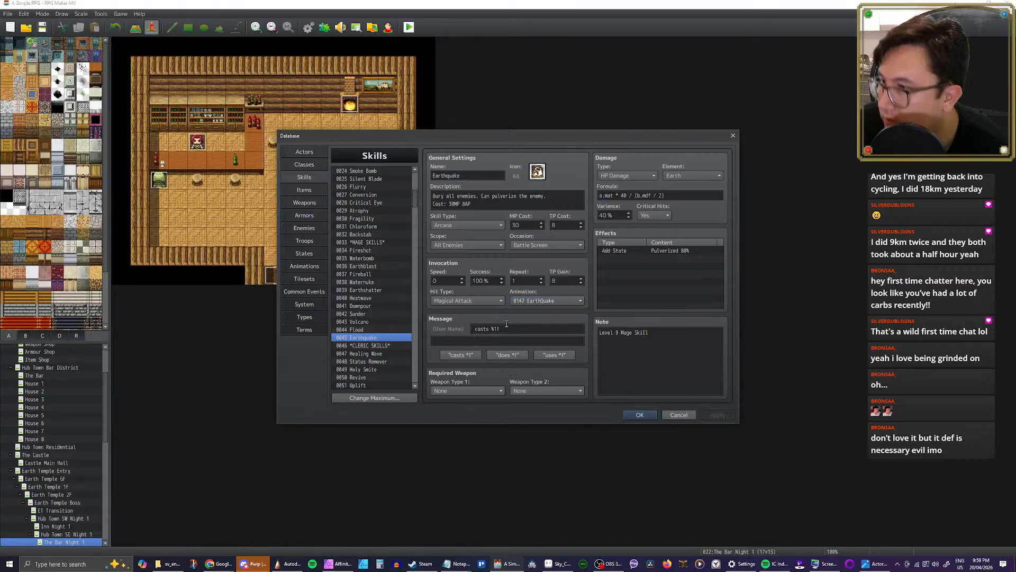
# Step: Check the Flood skill, then copy the Water All 3 animation into empty slot 0146
pyautogui.click(372, 330)
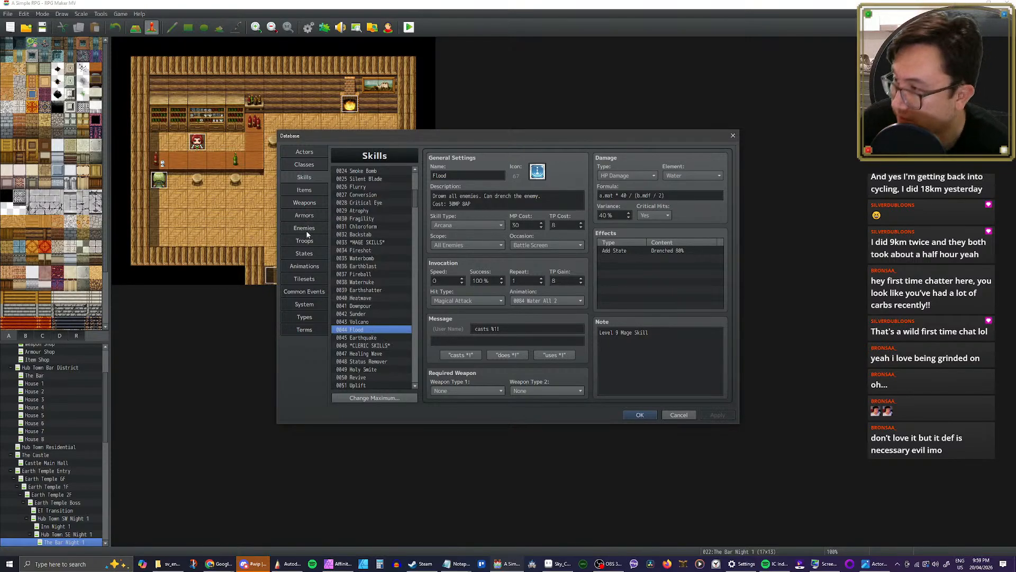
pyautogui.click(307, 265)
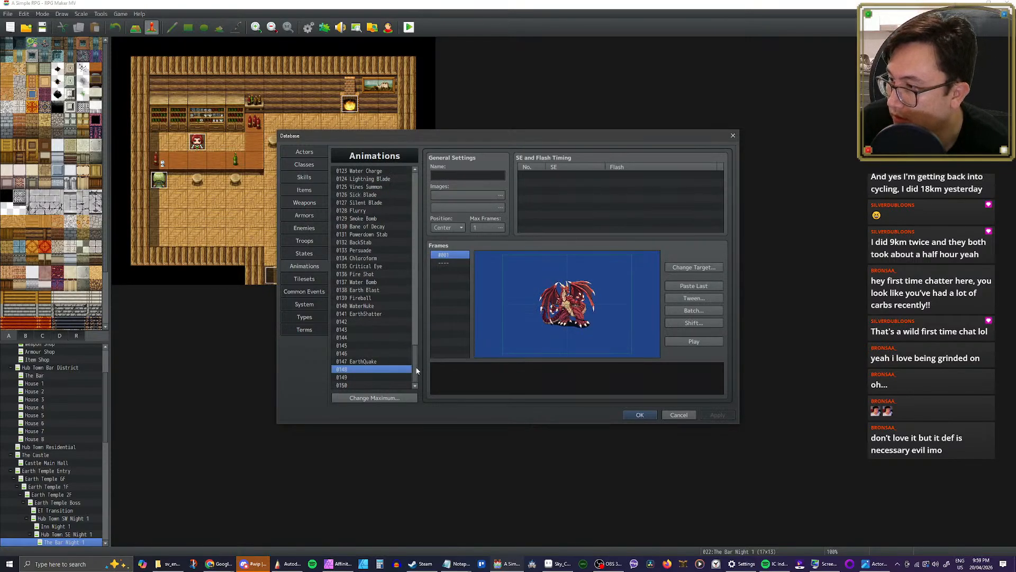
pyautogui.moveTo(417, 370); pyautogui.dragTo(417, 295)
pyautogui.click(374, 272)
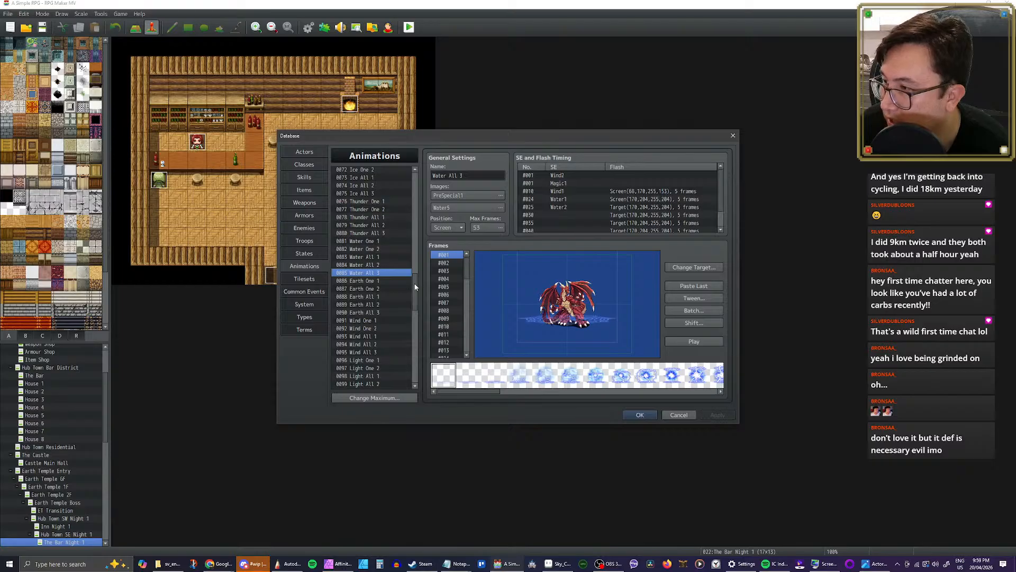
pyautogui.moveTo(416, 287); pyautogui.dragTo(420, 361)
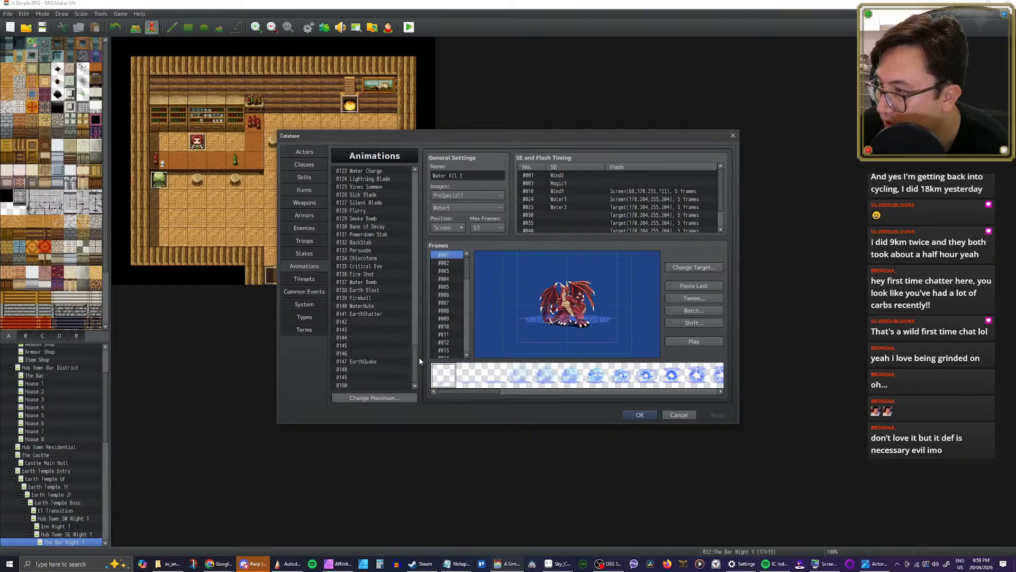
pyautogui.click(358, 354)
pyautogui.hotkey('ctrl', 'v')
# Step: Rename the animation in slot 0146 to Flood and play it
pyautogui.moveTo(468, 178); pyautogui.dragTo(405, 179)
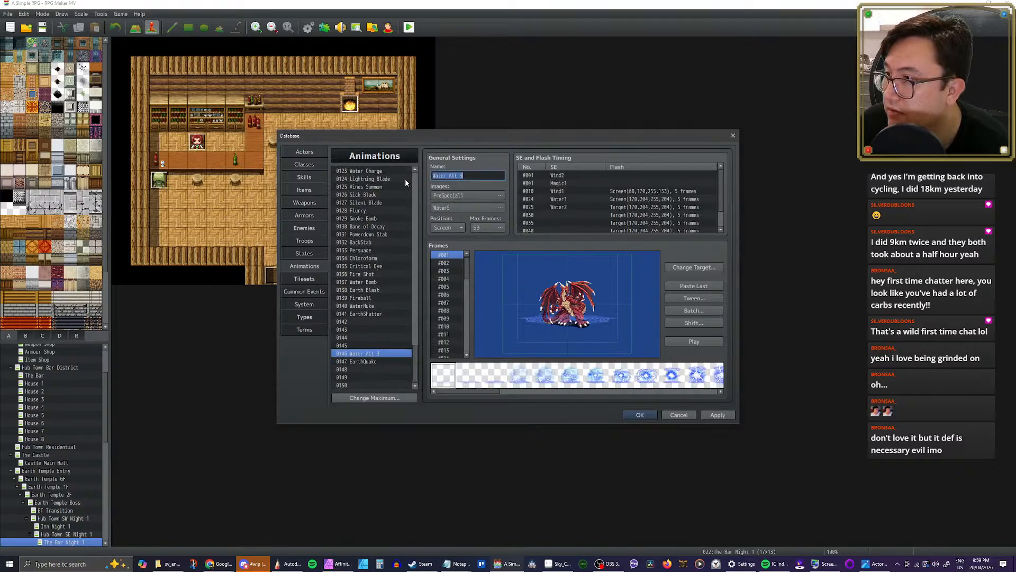
pyautogui.write('Flood')
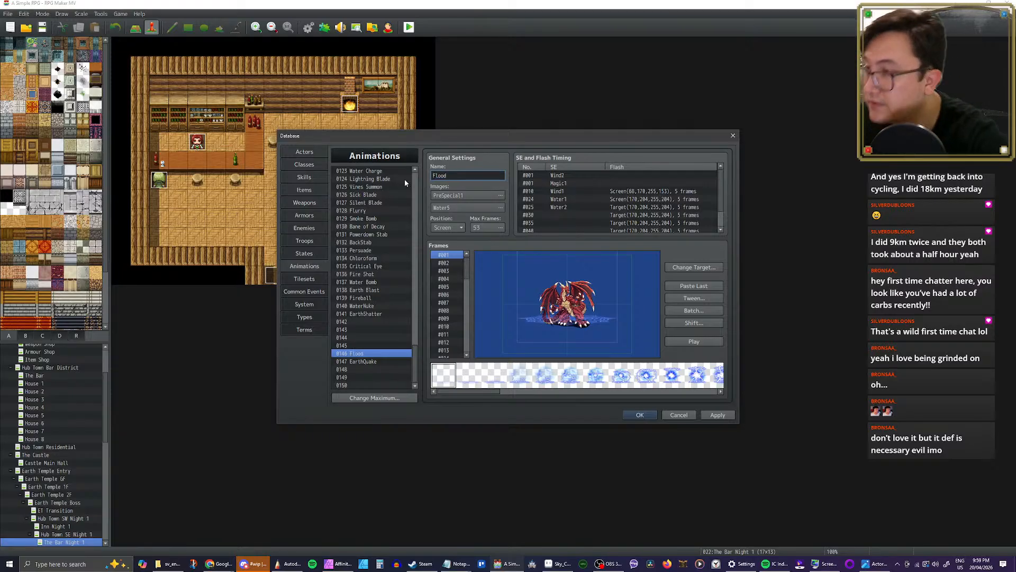
pyautogui.click(691, 341)
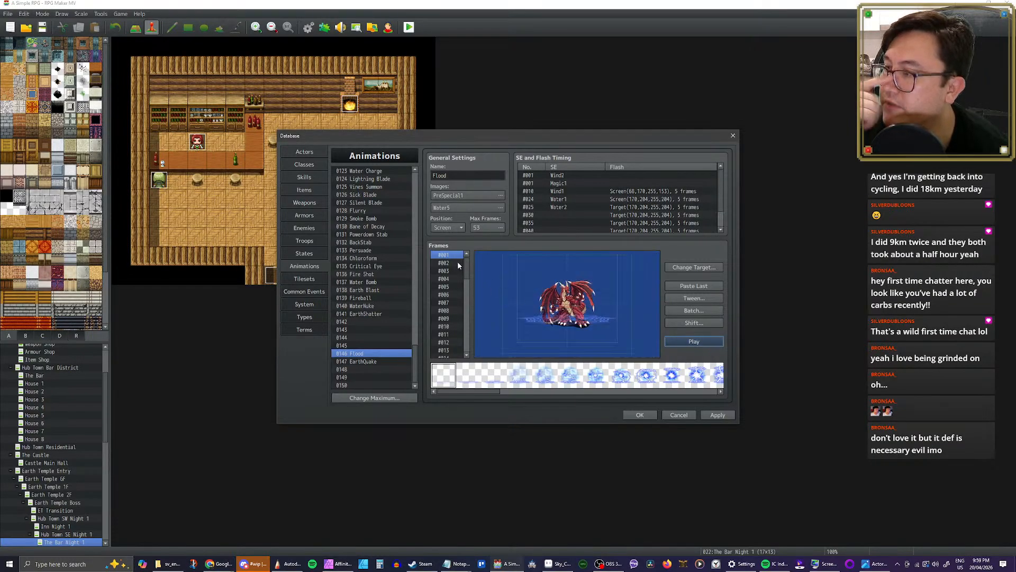
# Step: Delete frames 1 through 23 from the Flood animation, removing the magic circle build-up before the wave
pyautogui.hotkey('shift', 'Down')
pyautogui.hotkey('shift', 'Down')
pyautogui.hotkey('shift', 'Down')
pyautogui.hotkey('shift', 'Down')
pyautogui.hotkey('shift', 'Down')
pyautogui.hotkey('shift', 'Down')
pyautogui.hotkey('shift', 'Down')
pyautogui.hotkey('shift', 'Down')
pyautogui.hotkey('shift', 'Down')
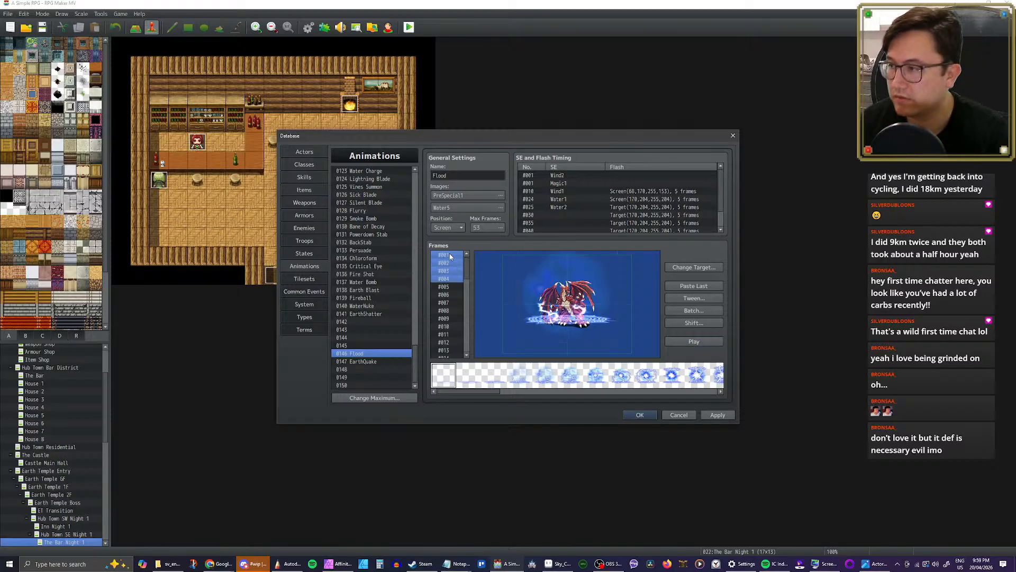
pyautogui.hotkey('shift', 'Down')
pyautogui.hotkey('shift', 'Down')
pyautogui.hotkey('shift', 'Down')
pyautogui.hotkey('shift', 'Down')
pyautogui.hotkey('shift', 'Down')
pyautogui.hotkey('shift', 'Down')
pyautogui.hotkey('shift', 'Down')
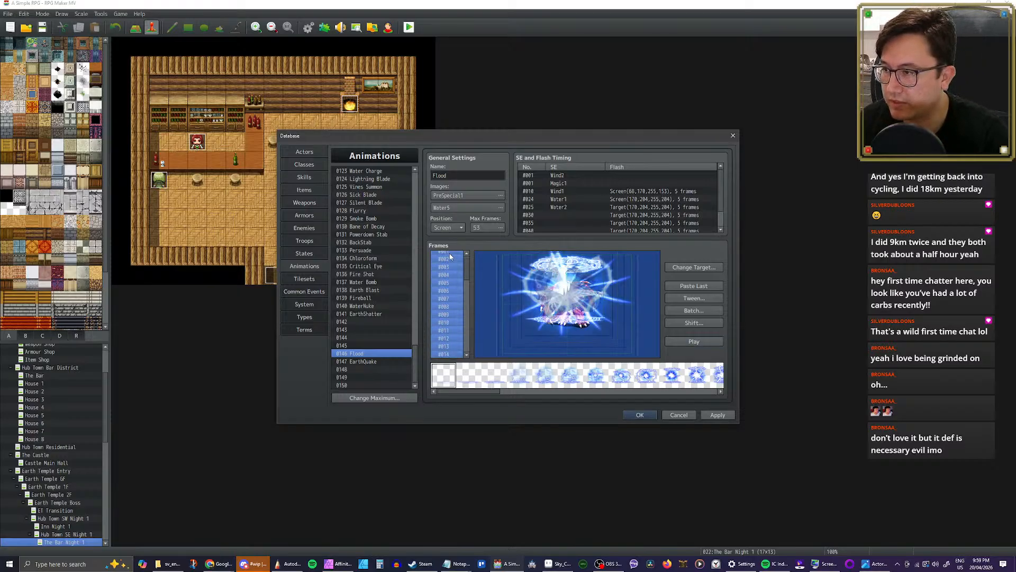
pyautogui.hotkey('shift', 'Down')
pyautogui.hotkey('shift', 'Down')
pyautogui.hotkey('shift', 'Down')
pyautogui.hotkey('shift', 'Down')
pyautogui.hotkey('shift', 'Down')
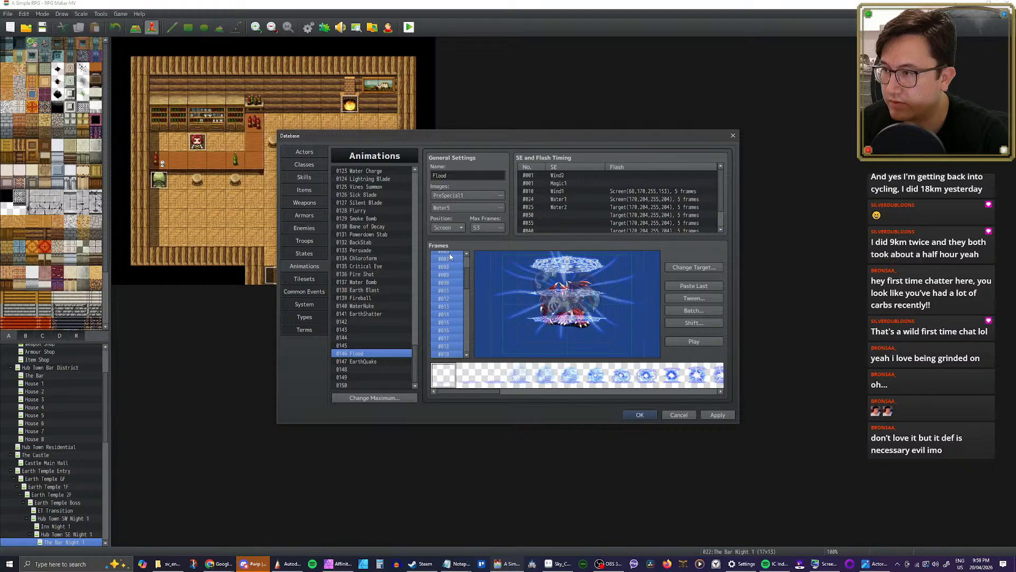
pyautogui.hotkey('shift', 'Down')
pyautogui.hotkey('shift', 'Down')
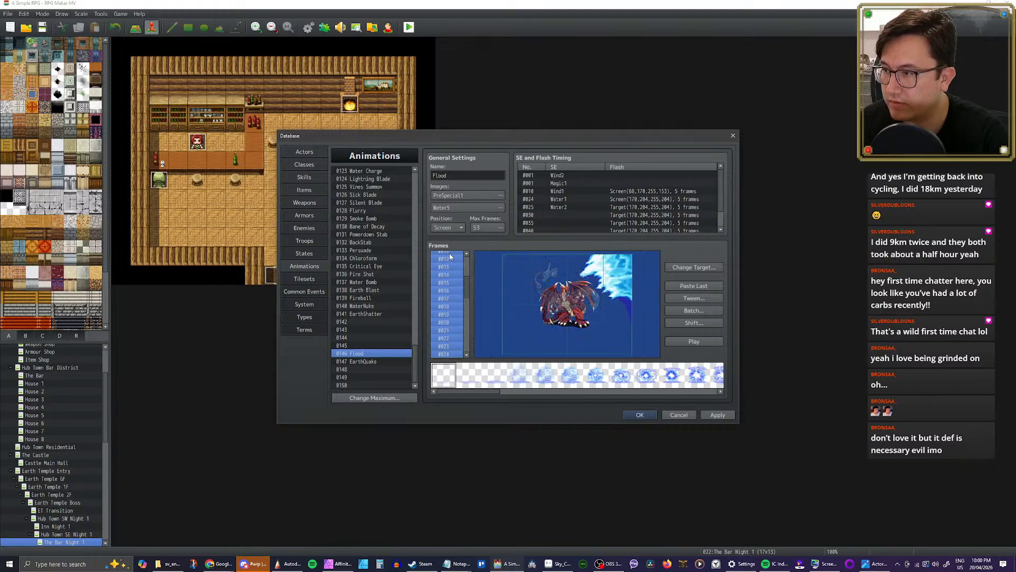
pyautogui.hotkey('shift', 'Down')
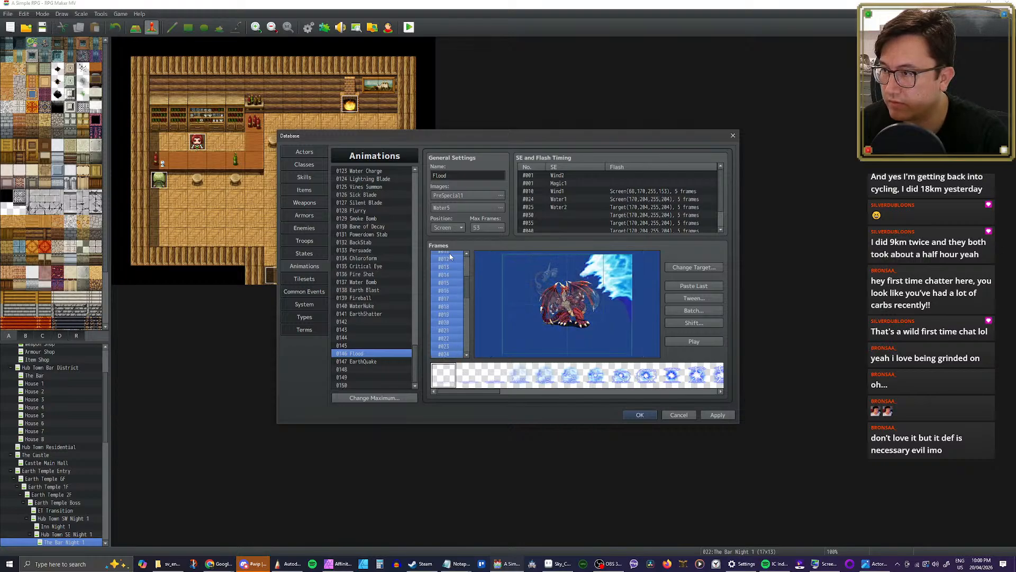
pyautogui.hotkey('shift', 'Up')
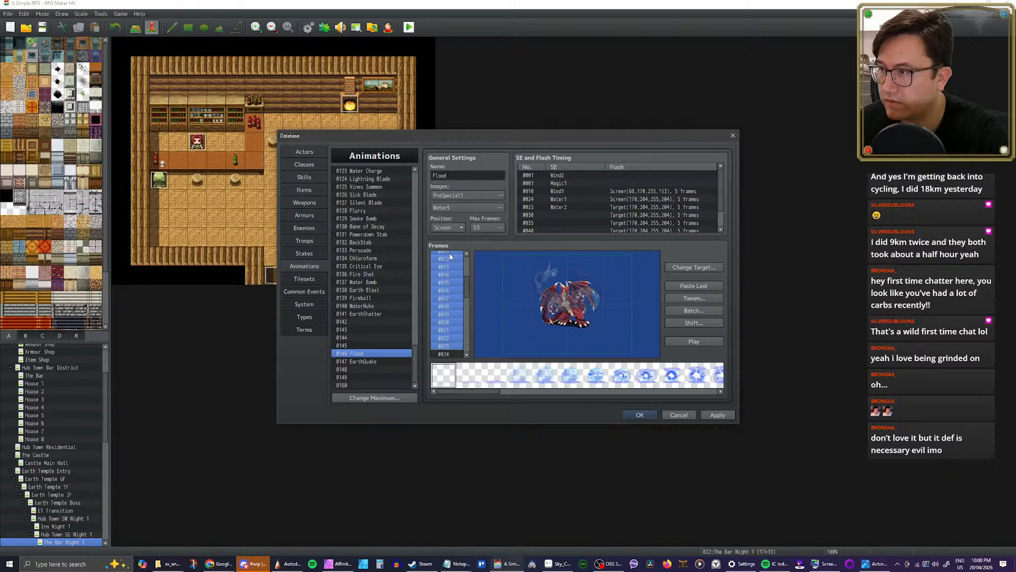
pyautogui.press('Delete')
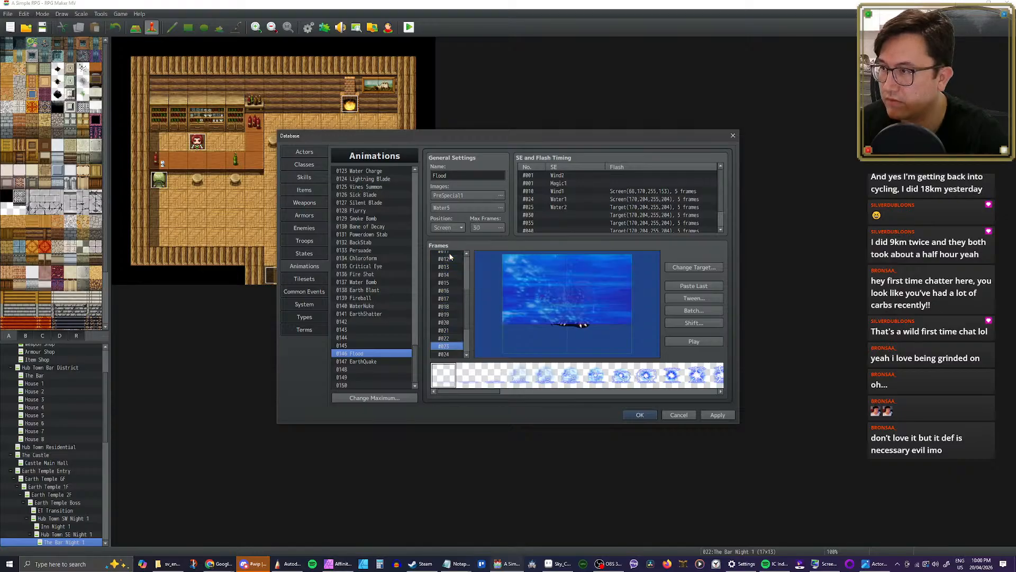
# Step: Delete the Wind2, Magic1 and Wind1 entries from Flood's sound effect and flash timing
pyautogui.click(557, 174)
pyautogui.press('Delete')
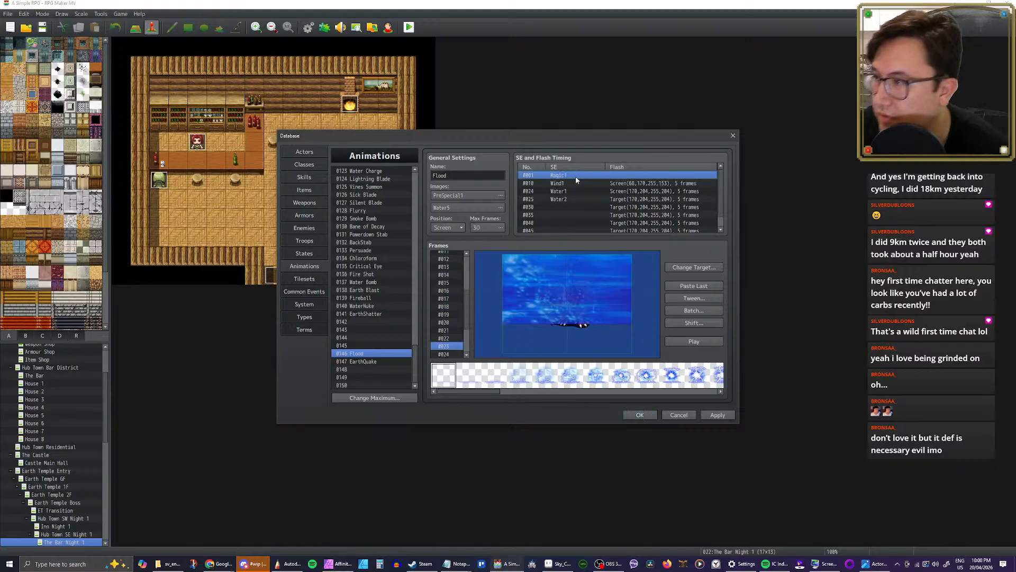
pyautogui.press('Delete')
pyautogui.press('Delete')
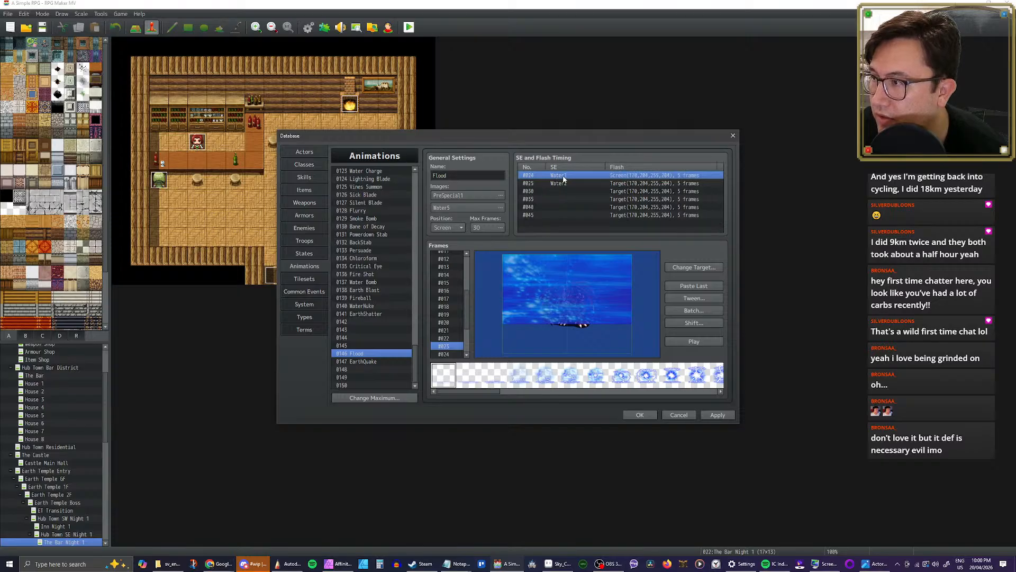
# Step: Move the Water1 sound timing to frame 1 and the Water2 timing to frame 2
pyautogui.doubleClick(563, 179)
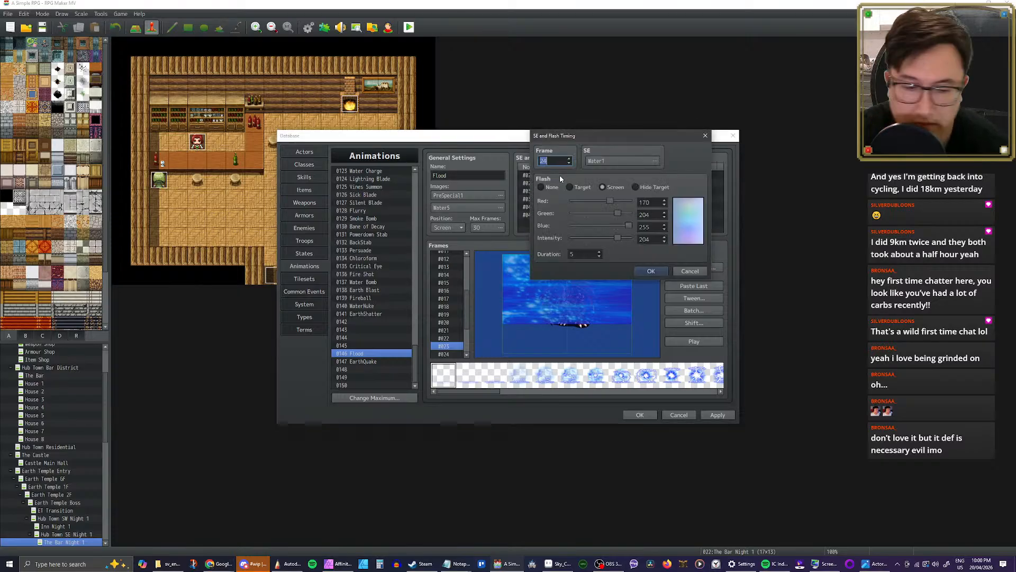
pyautogui.write('1')
pyautogui.click(651, 271)
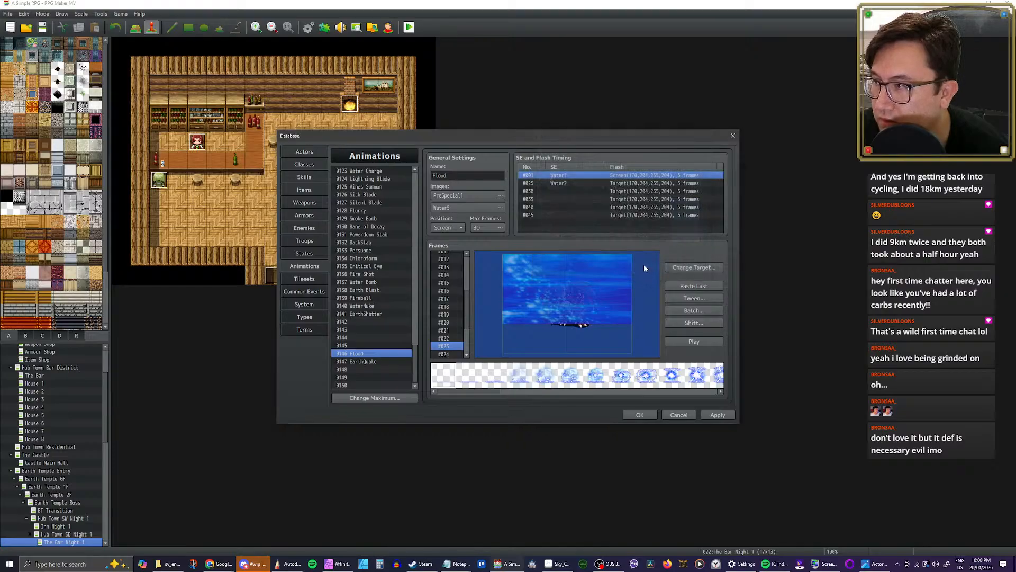
pyautogui.doubleClick(564, 182)
pyautogui.write('2')
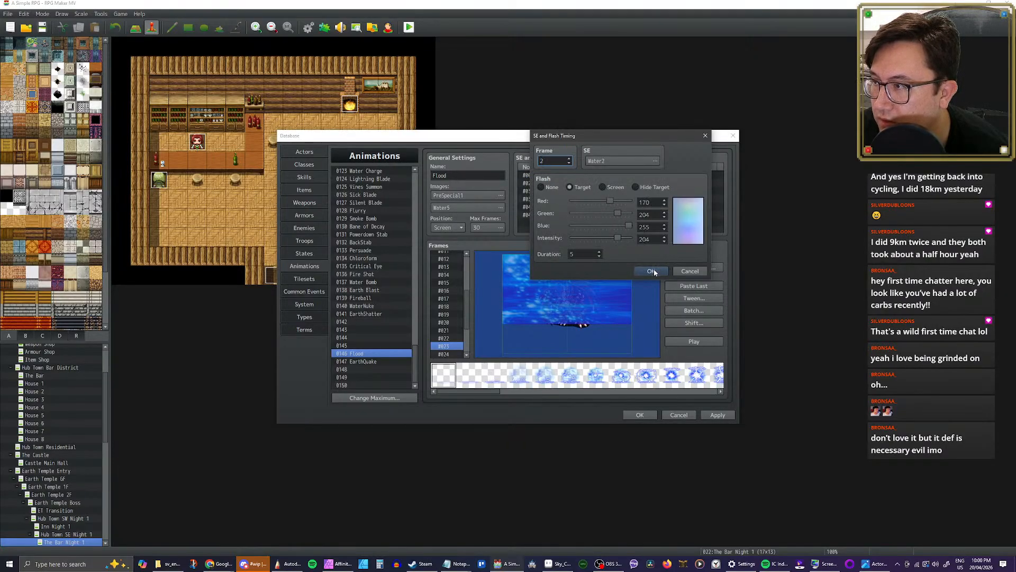
pyautogui.click(651, 271)
# Step: Move the first two target flashes without sound to frames 7 and 12
pyautogui.click(566, 190)
pyautogui.doubleClick(567, 190)
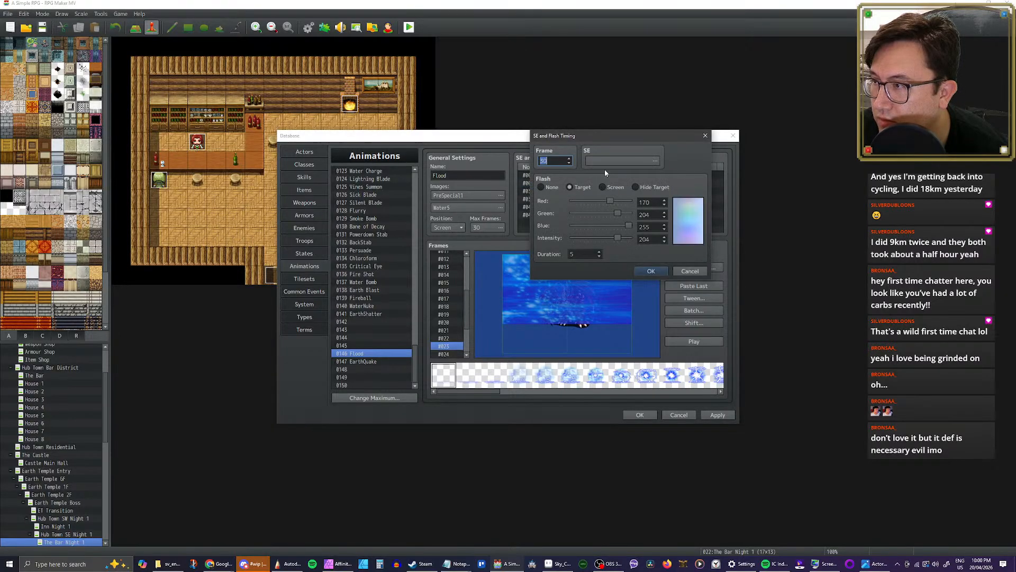
pyautogui.write('7')
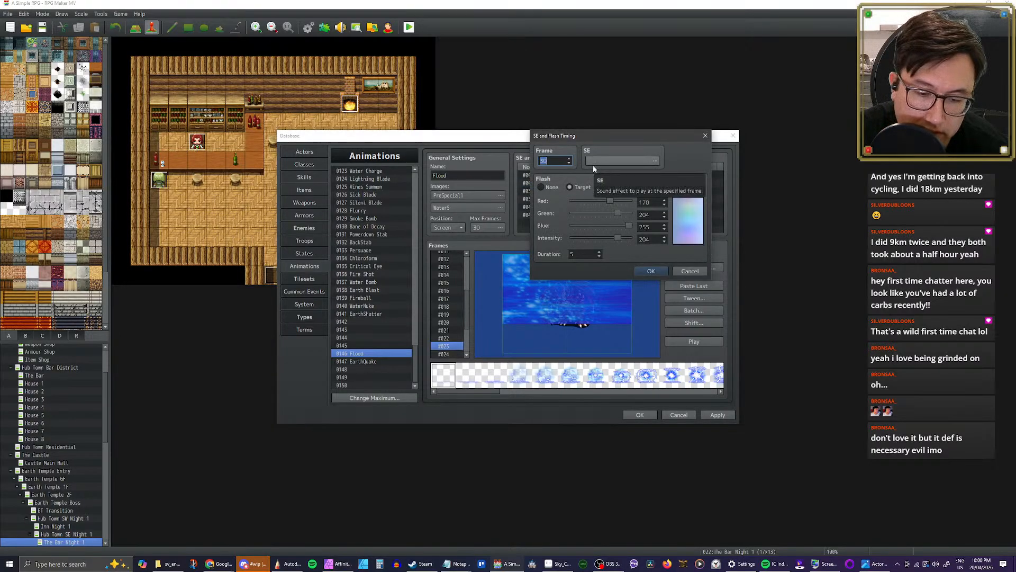
pyautogui.click(650, 271)
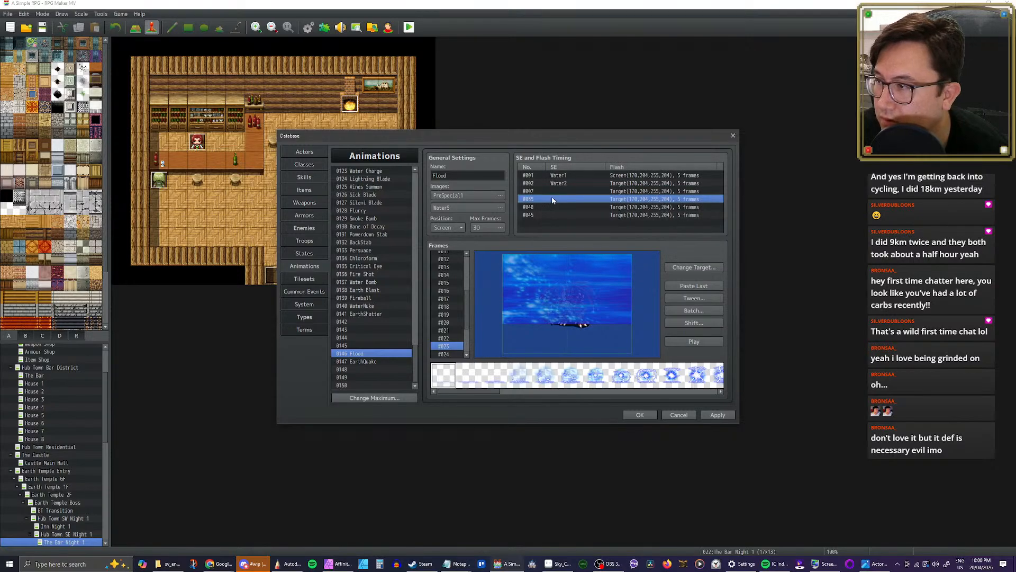
pyautogui.doubleClick(583, 168)
pyautogui.click(691, 271)
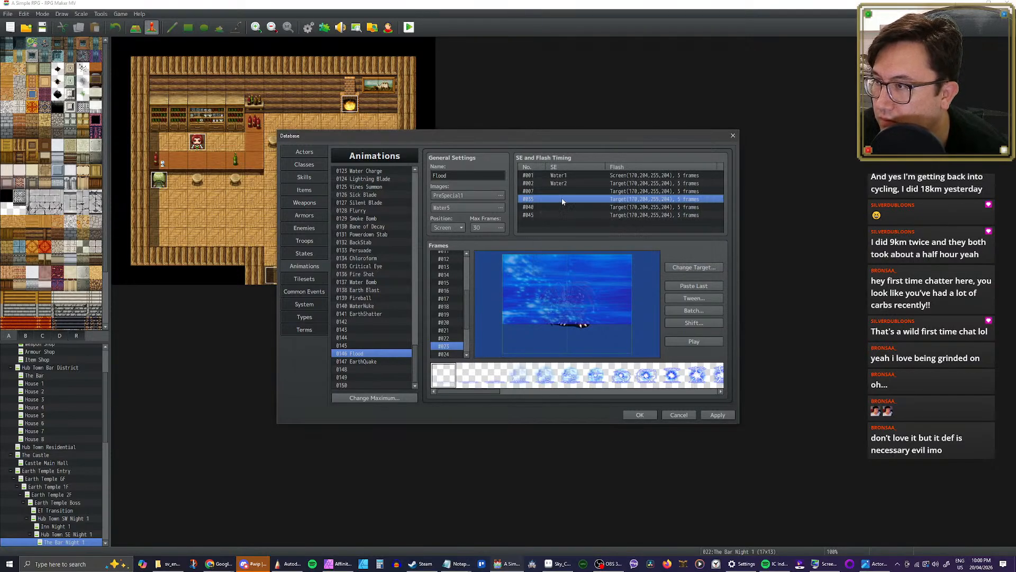
pyautogui.doubleClick(562, 199)
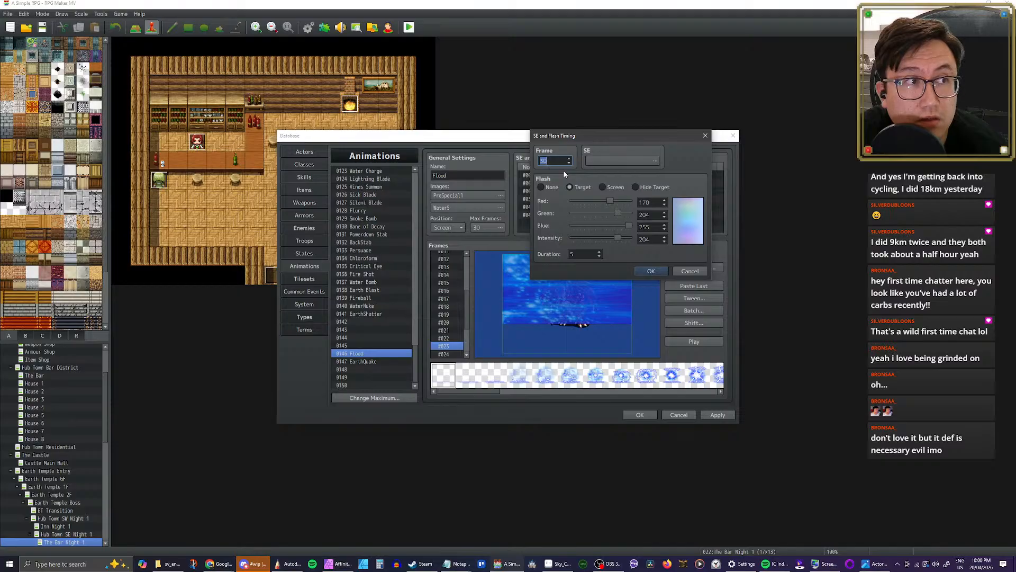
pyautogui.write('12')
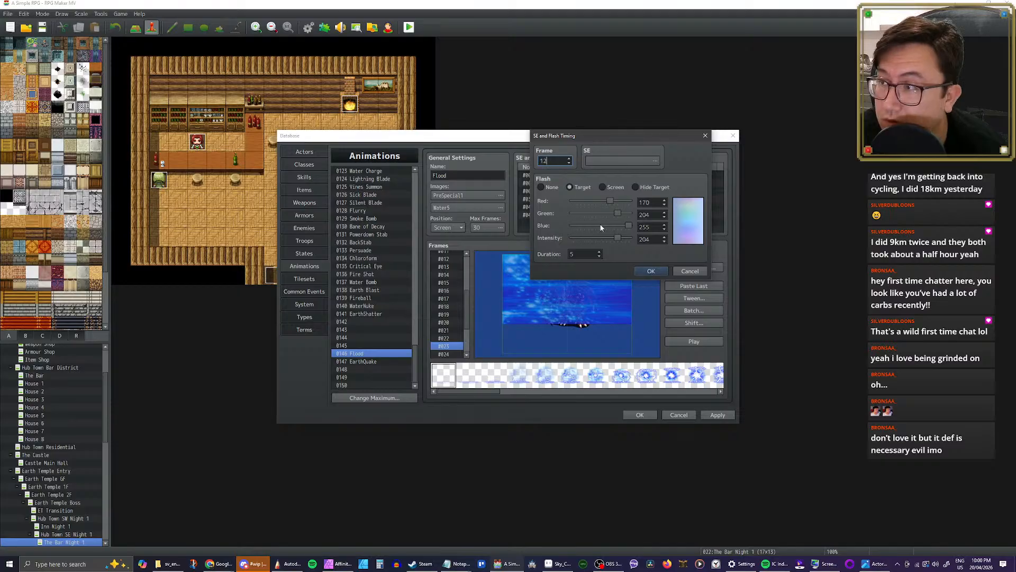
pyautogui.click(652, 271)
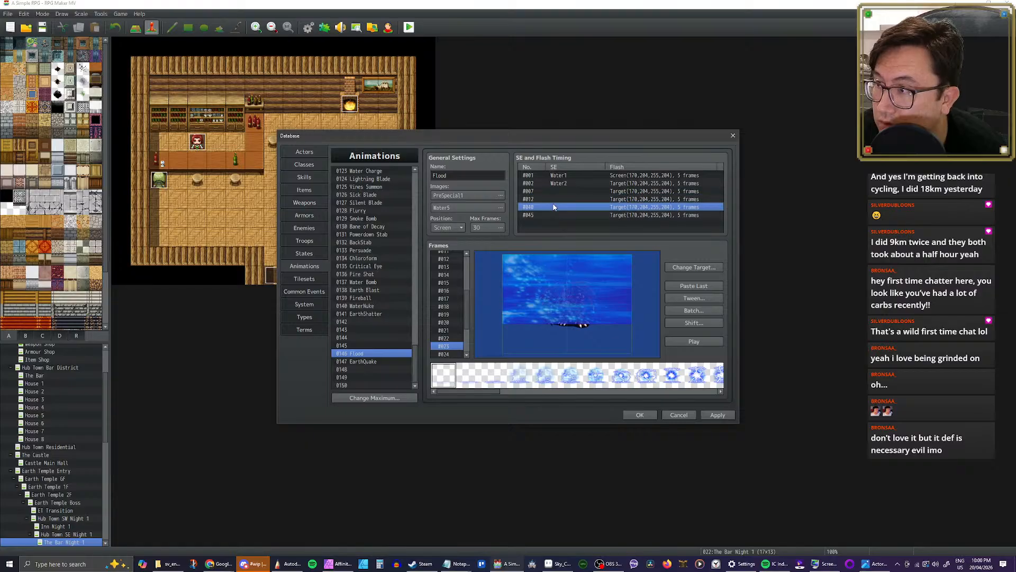
# Step: Move the last two target flashes to frames 17 and 22 and play the Flood animation
pyautogui.doubleClick(553, 206)
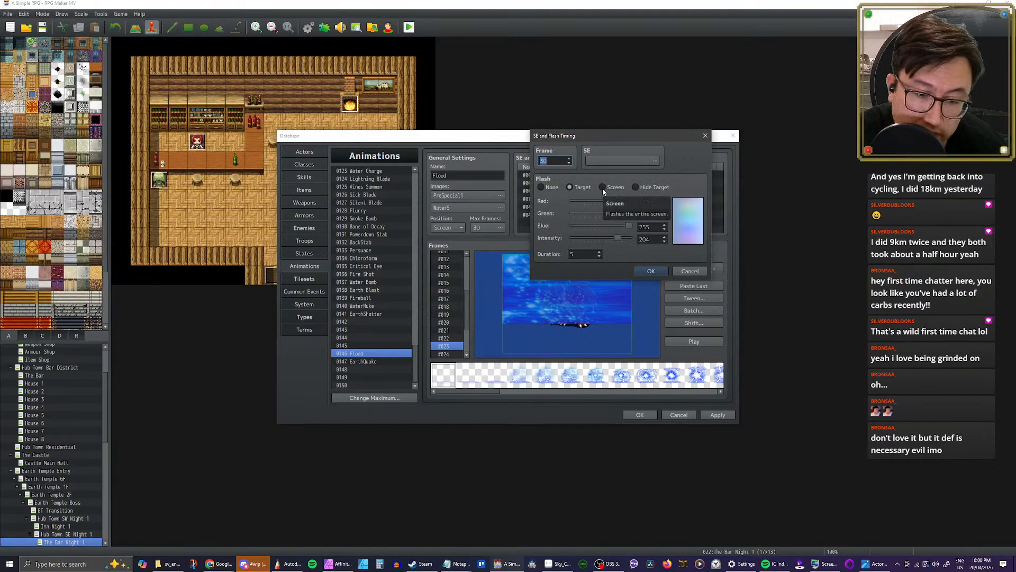
pyautogui.write('17')
pyautogui.click(652, 270)
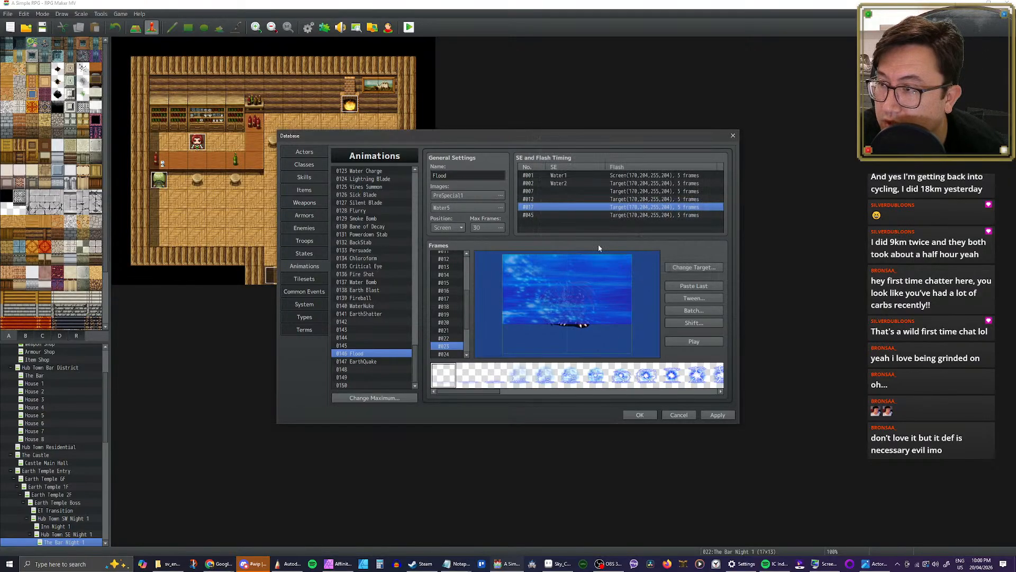
pyautogui.doubleClick(545, 214)
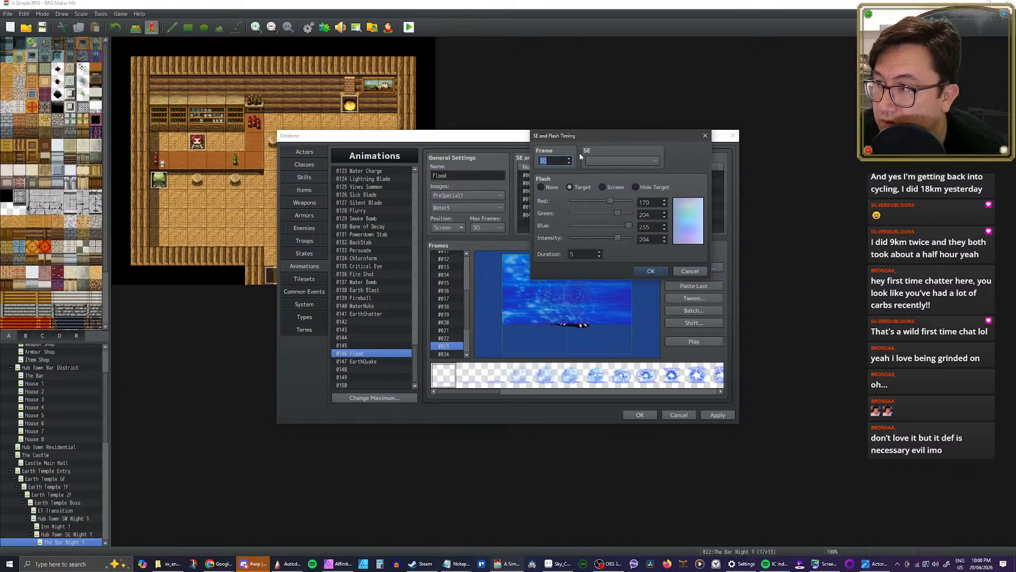
pyautogui.write('22')
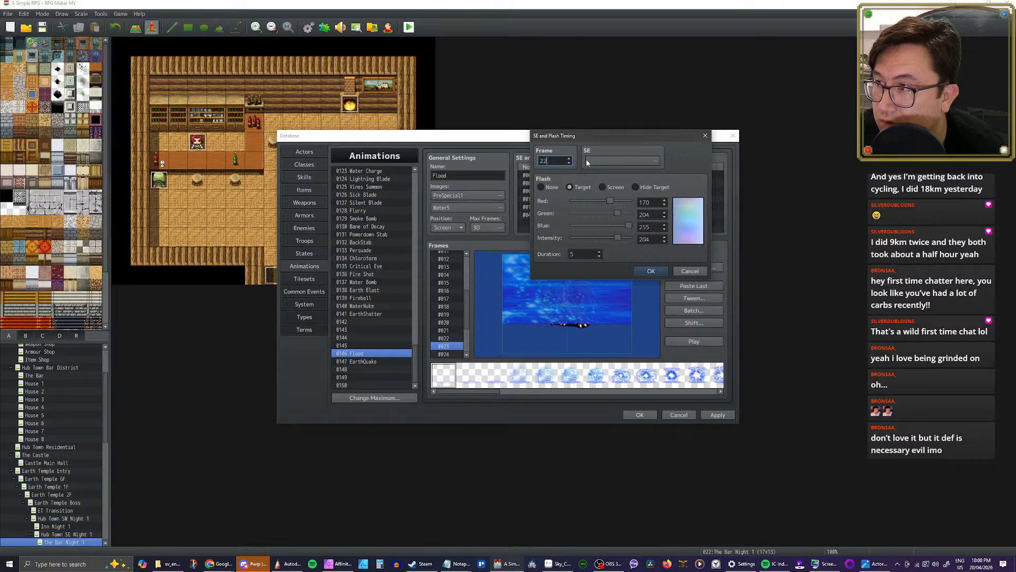
pyautogui.click(652, 271)
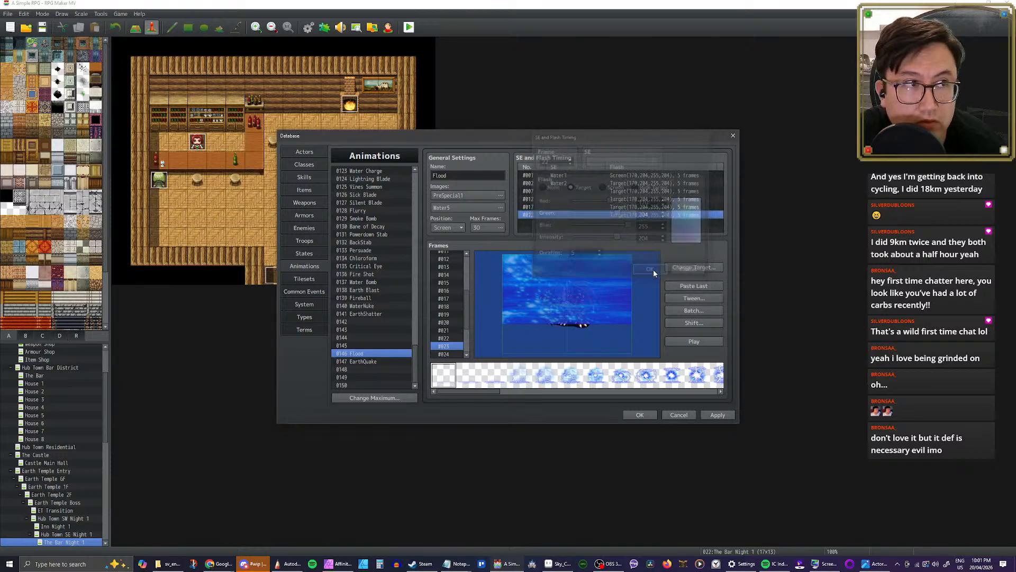
pyautogui.click(686, 343)
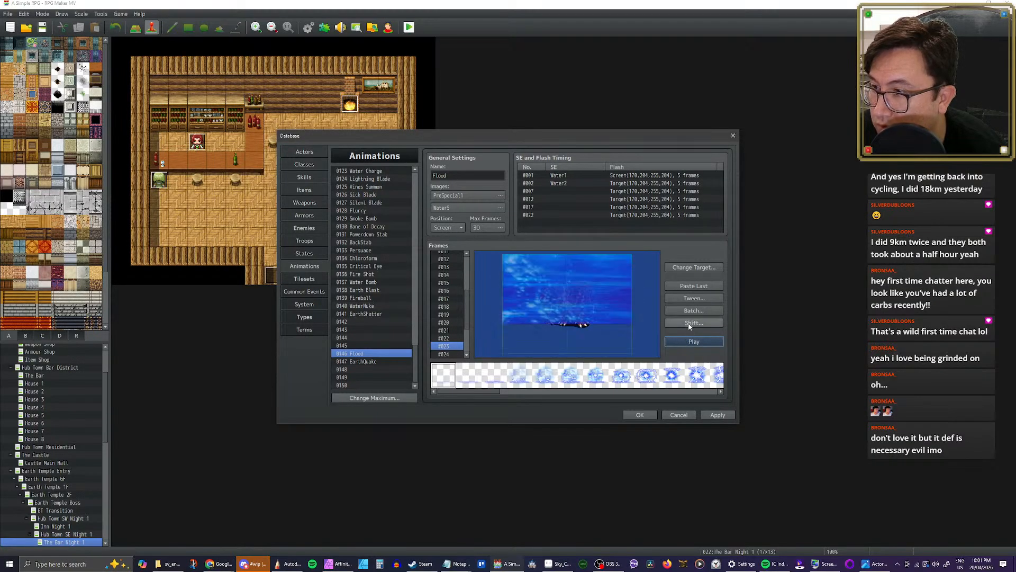
# Step: Shift the cells of frames 1 to 30 down by a Y offset of 20, shift them down once more, and play the result
pyautogui.click(688, 323)
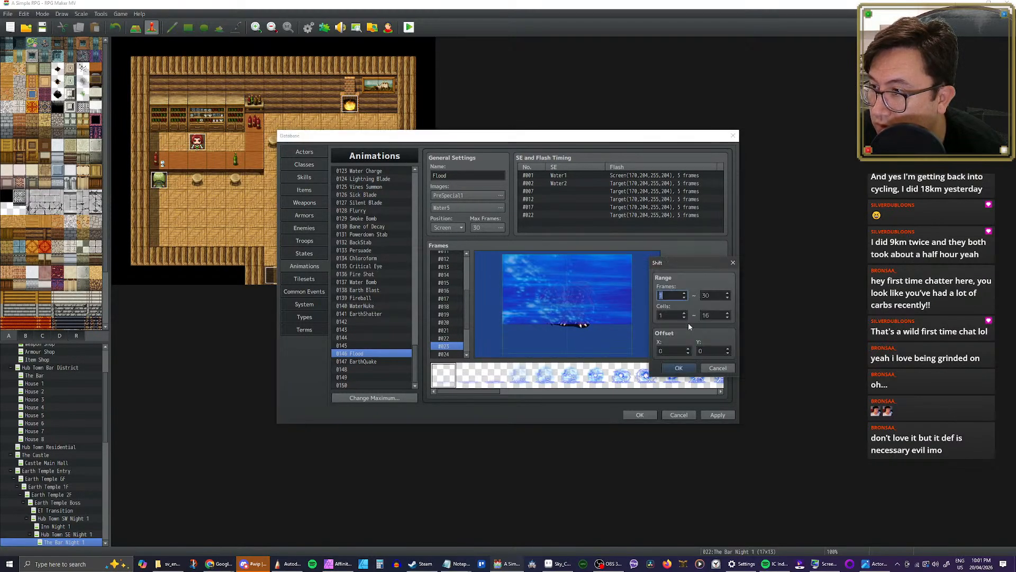
pyautogui.click(708, 350)
pyautogui.write('20')
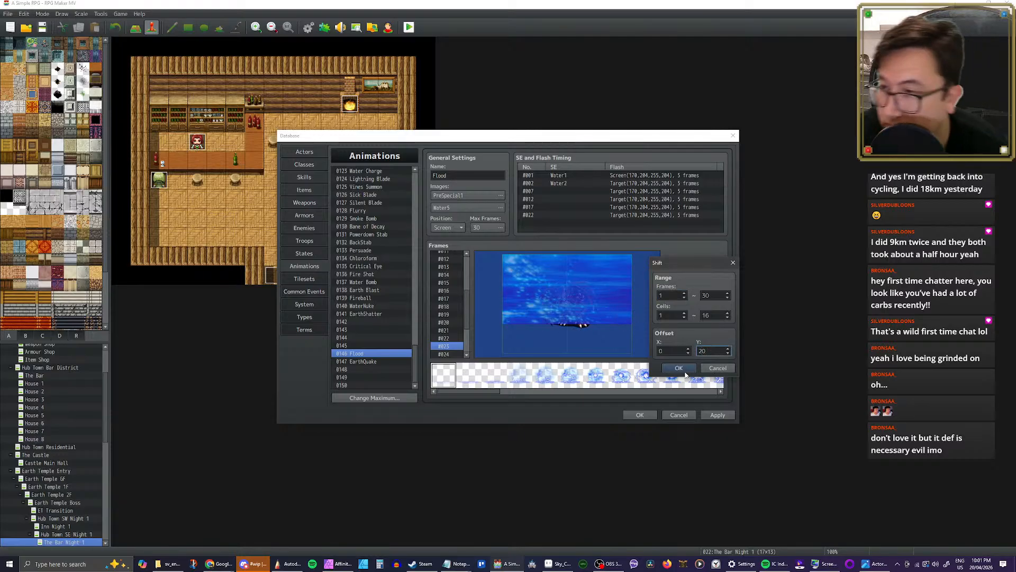
pyautogui.press('Return')
pyautogui.click(692, 324)
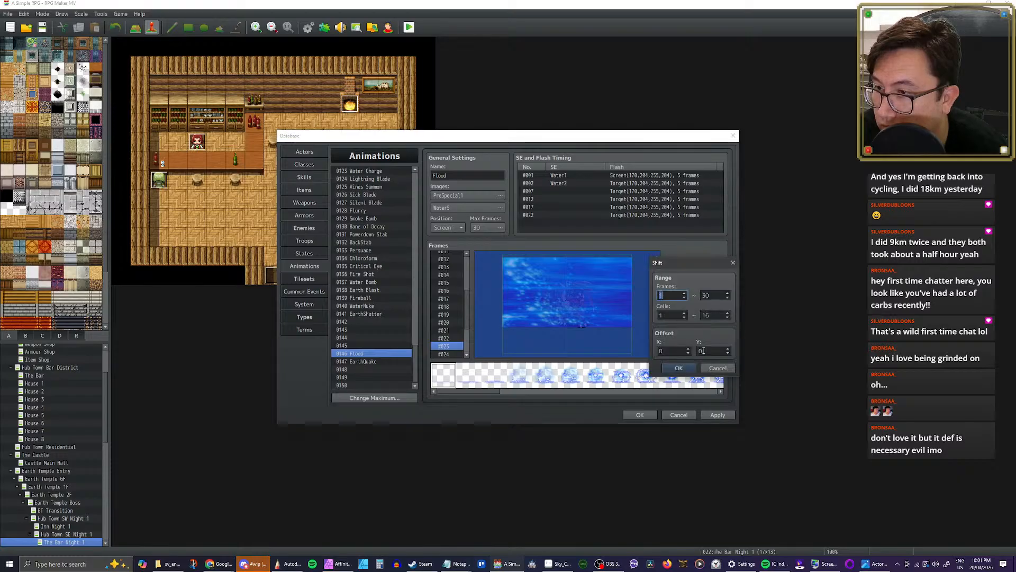
pyautogui.click(703, 351)
pyautogui.press('Return')
pyautogui.click(703, 342)
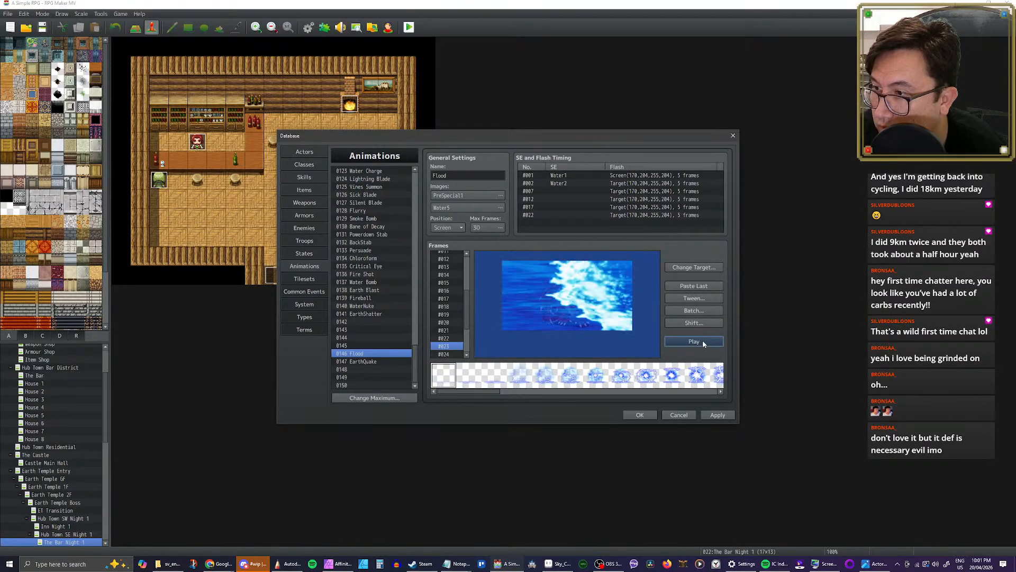
pyautogui.click(703, 342)
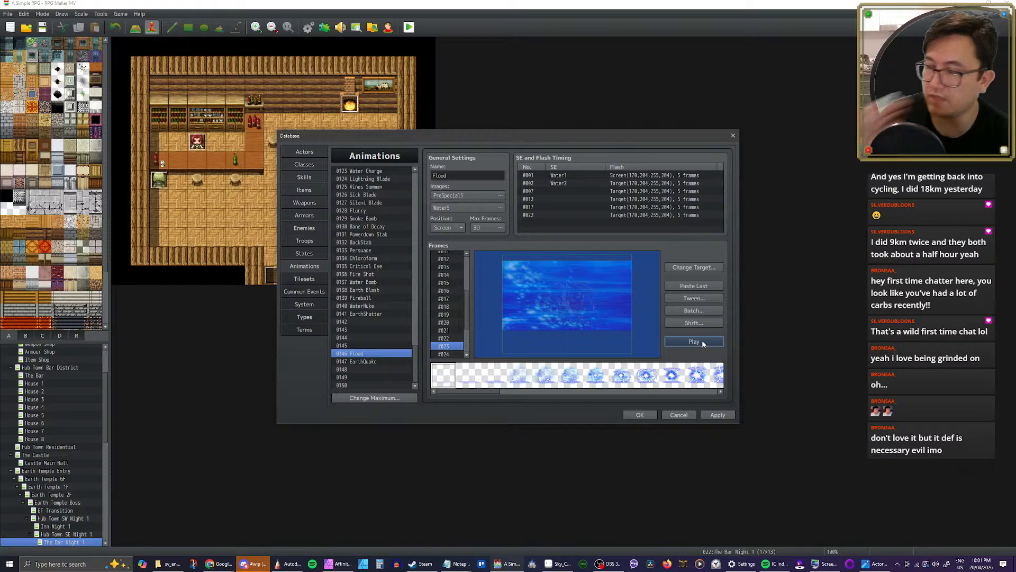
# Step: Step through Flood's later frames to examine how the wave moves and fades out
pyautogui.scroll(-3, 446, 332)
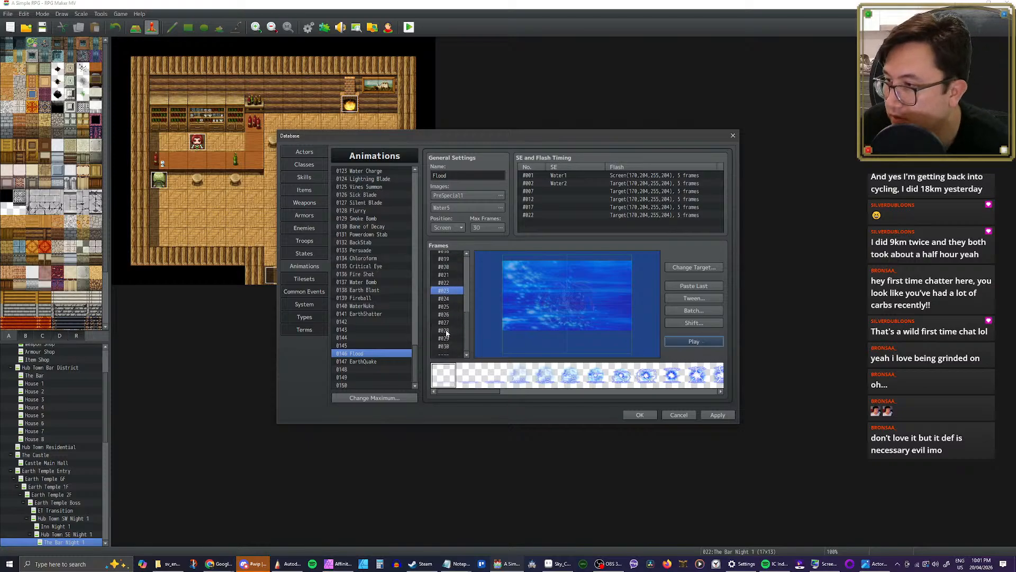
pyautogui.click(449, 293)
pyautogui.press('Down')
pyautogui.press('Down')
pyautogui.press('Down')
pyautogui.press('Down')
pyautogui.press('Down')
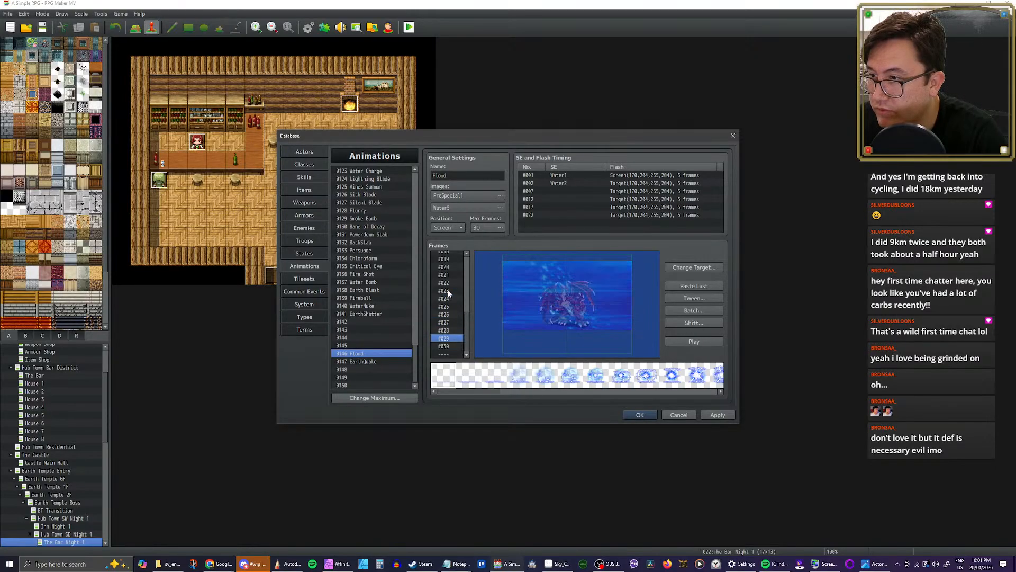
pyautogui.press('Down')
pyautogui.press('Down')
pyautogui.press('Up')
pyautogui.press('Up')
pyautogui.press('Up')
pyautogui.press('Up')
pyautogui.press('Up')
pyautogui.press('Up')
pyautogui.press('Up')
pyautogui.press('Up')
pyautogui.press('Up')
pyautogui.press('Up')
pyautogui.press('Up')
pyautogui.press('Up')
pyautogui.press('Up')
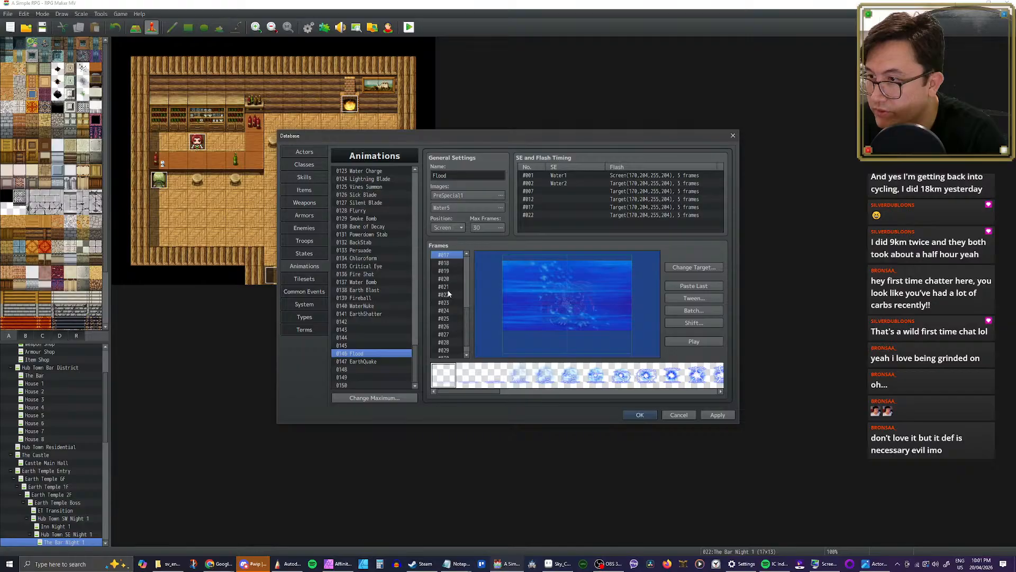
# Step: Duplicate Flood's frames 18 to 23 by inserting their copy at frame 24, and play the lengthened animation
pyautogui.press('Down')
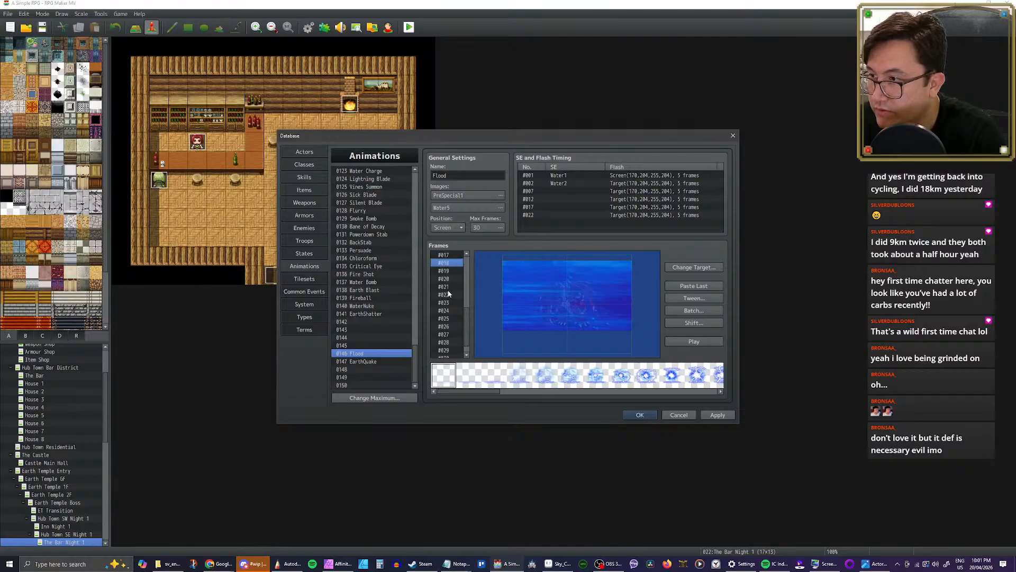
pyautogui.hotkey('shift', 'Down')
pyautogui.hotkey('shift', 'Down')
pyautogui.hotkey('shift', 'Down')
pyautogui.hotkey('shift', 'Down')
pyautogui.hotkey('shift', 'Down')
pyautogui.hotkey('shift', 'Down')
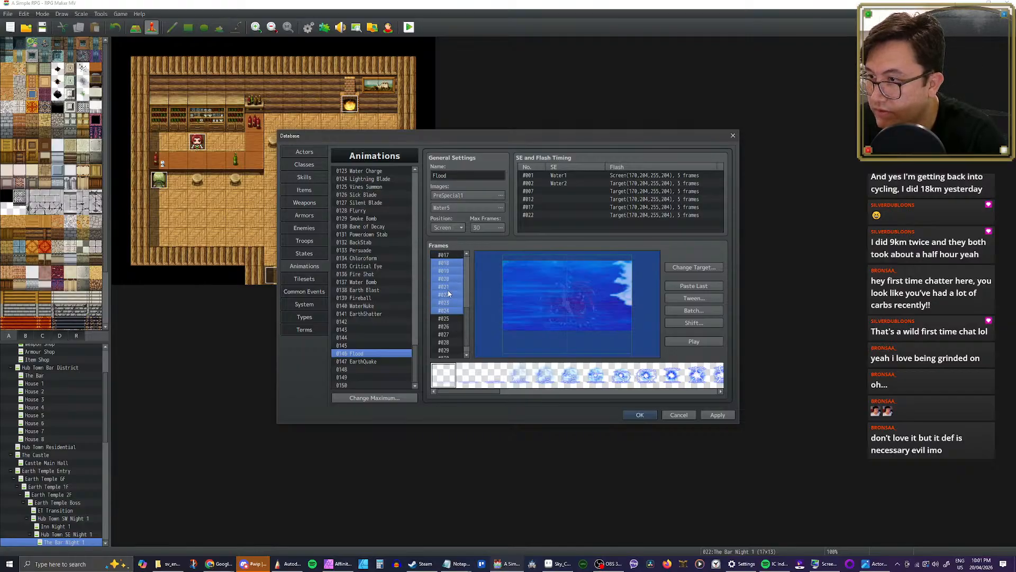
pyautogui.hotkey('shift', 'Up')
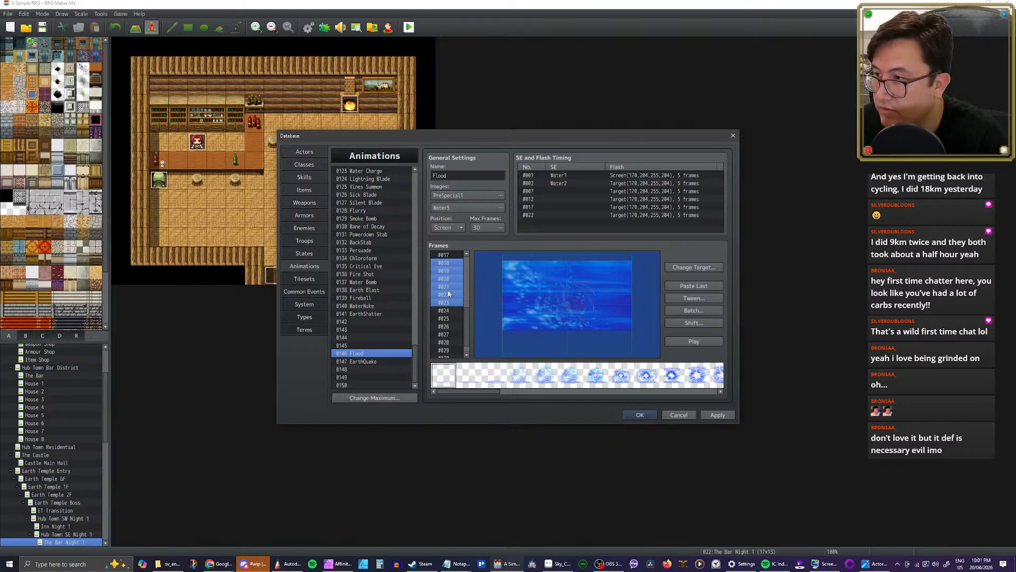
pyautogui.press('Down')
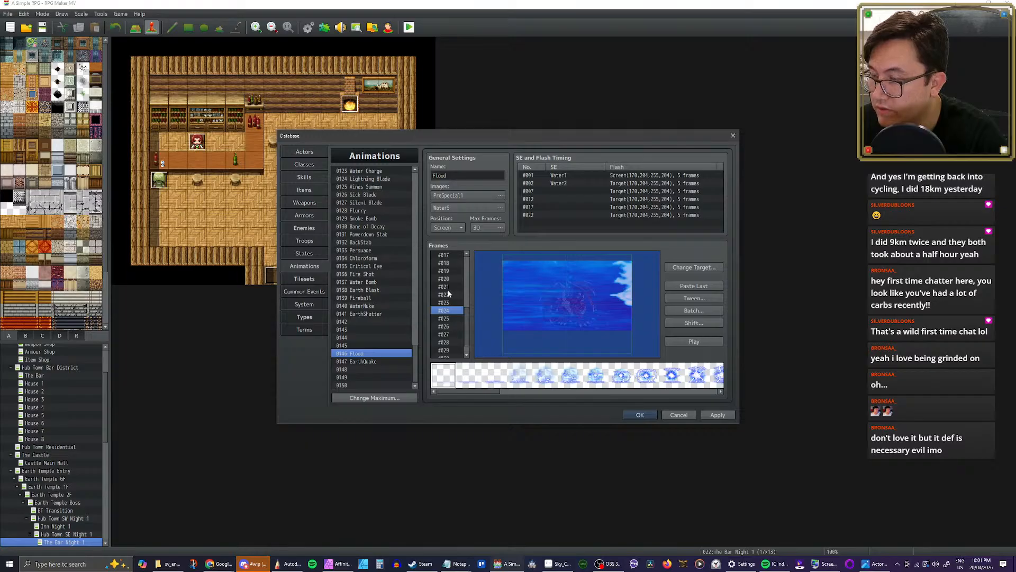
pyautogui.click(678, 343)
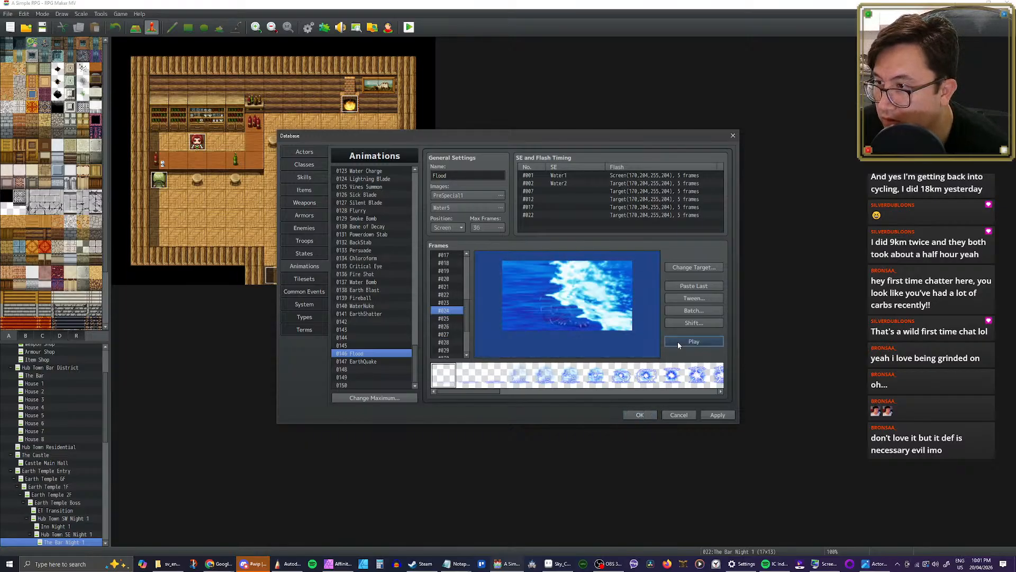
pyautogui.click(678, 342)
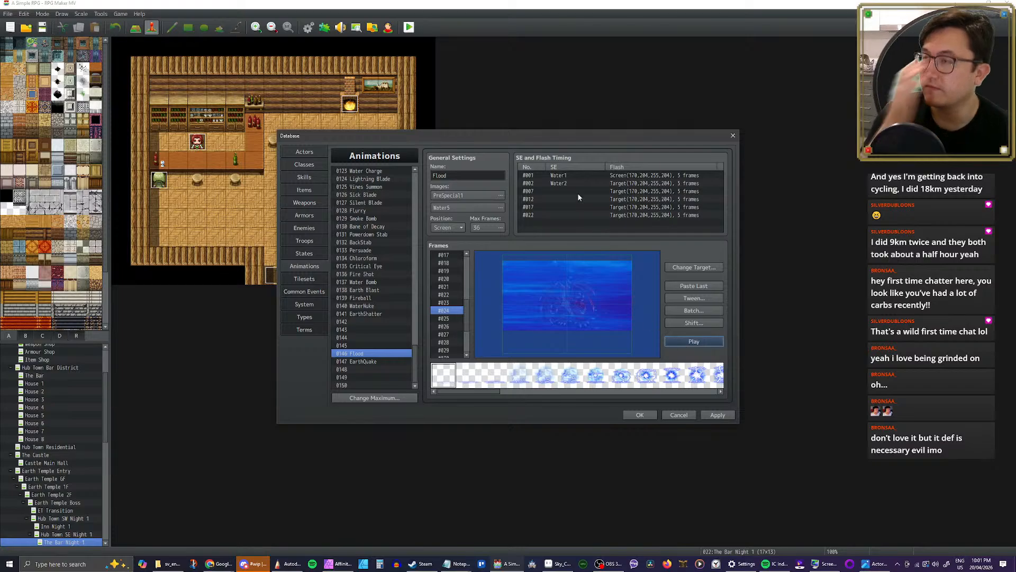
# Step: Listen to the Water1 sound effect used by Flood's frame 1 timing
pyautogui.doubleClick(568, 175)
pyautogui.click(630, 162)
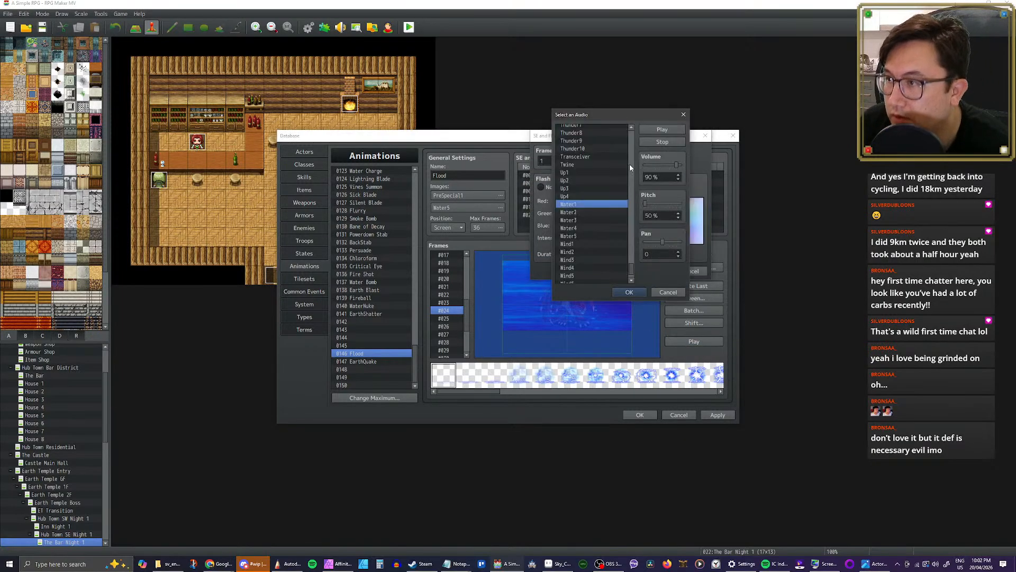
pyautogui.click(662, 129)
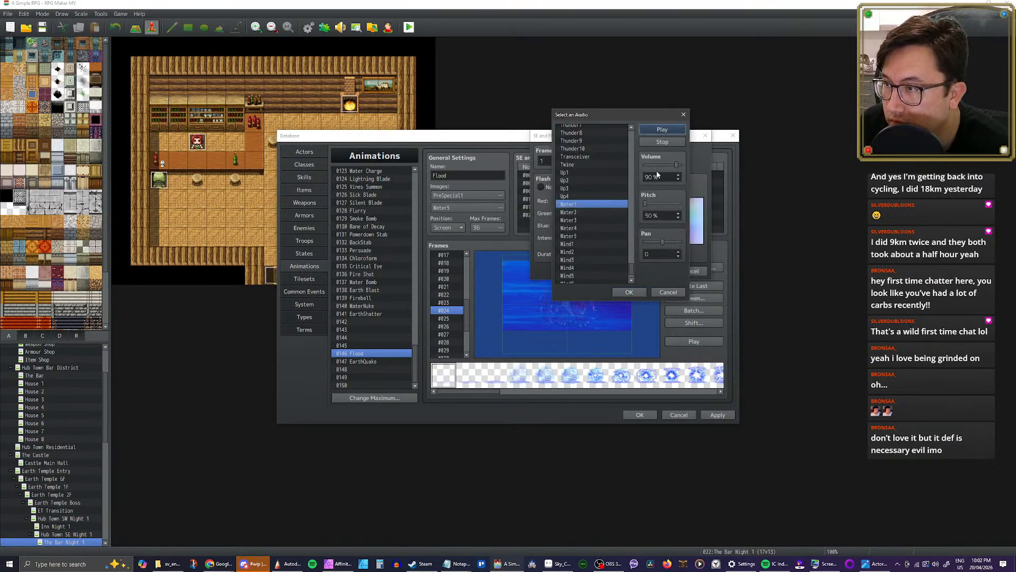
pyautogui.click(637, 294)
pyautogui.click(643, 271)
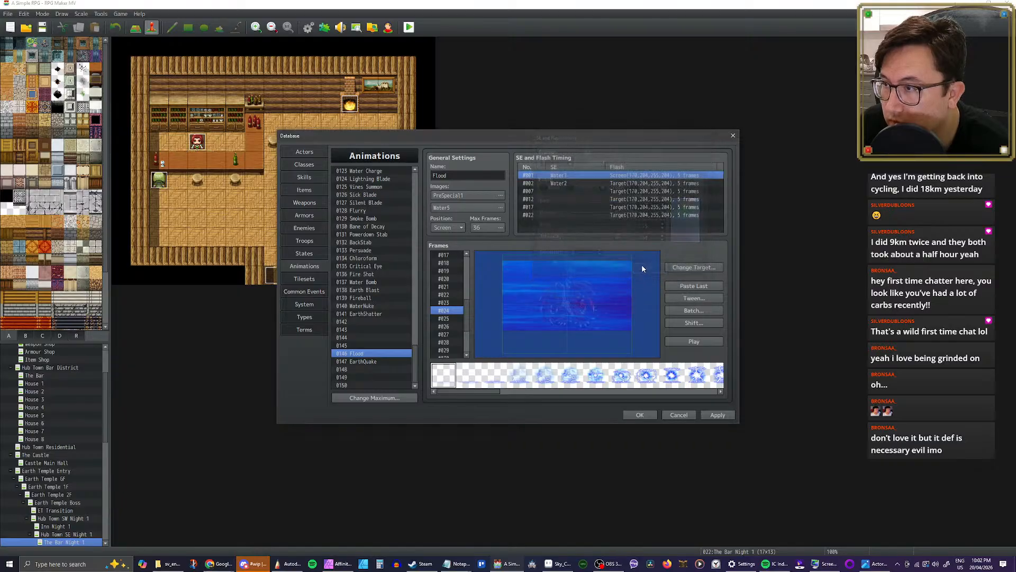
# Step: Audition the water sounds for the frame 2 timing, set its sound effect to Water5, and play Flood
pyautogui.doubleClick(640, 183)
pyautogui.click(635, 162)
pyautogui.click(664, 130)
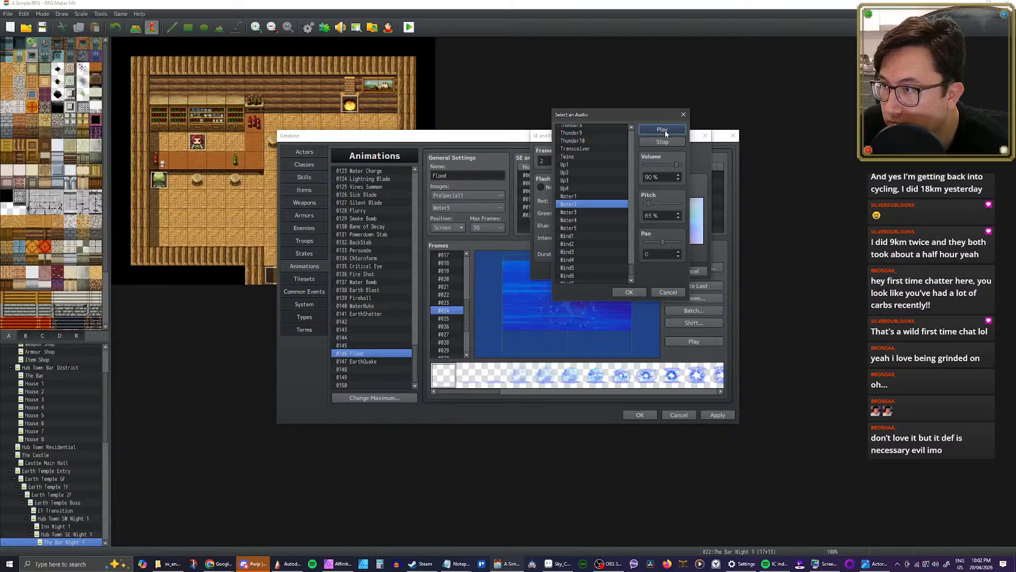
pyautogui.click(584, 212)
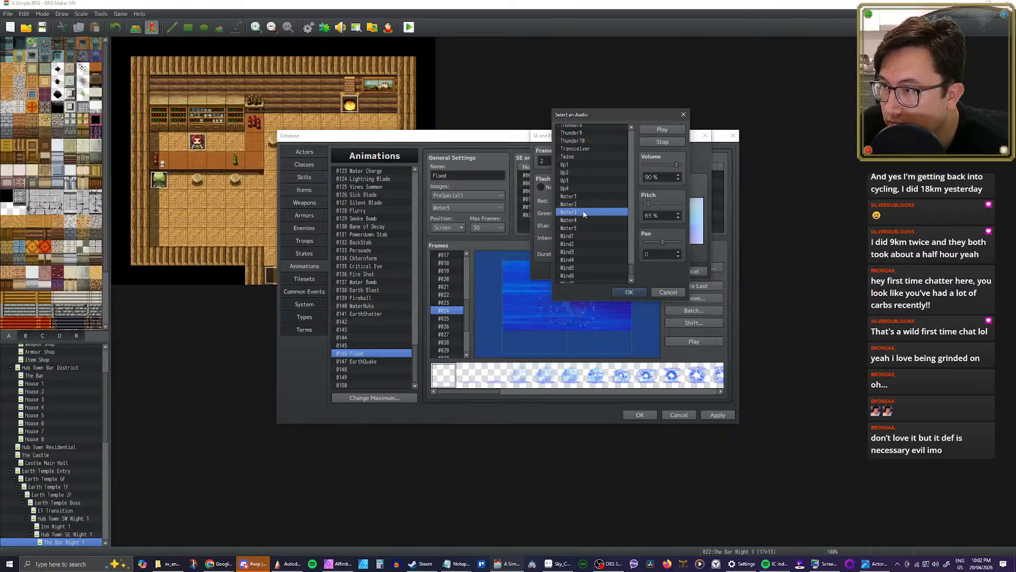
pyautogui.click(582, 220)
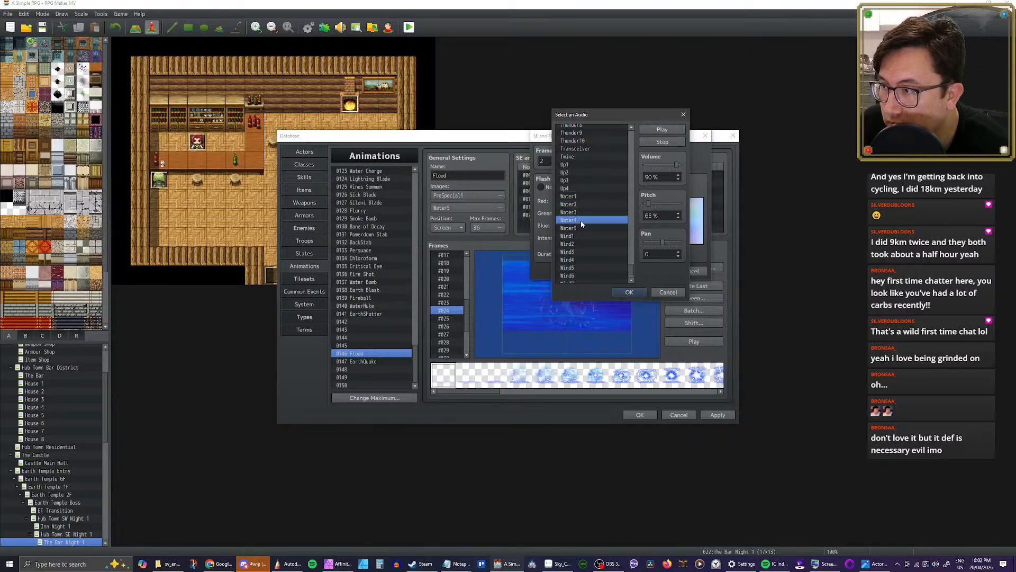
pyautogui.click(580, 228)
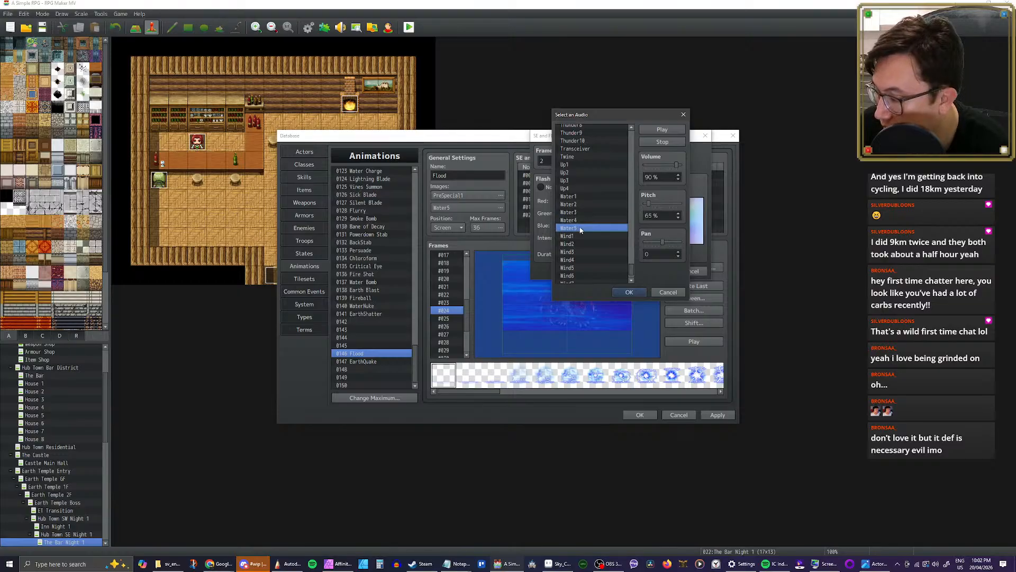
pyautogui.click(628, 291)
pyautogui.click(664, 270)
pyautogui.click(696, 341)
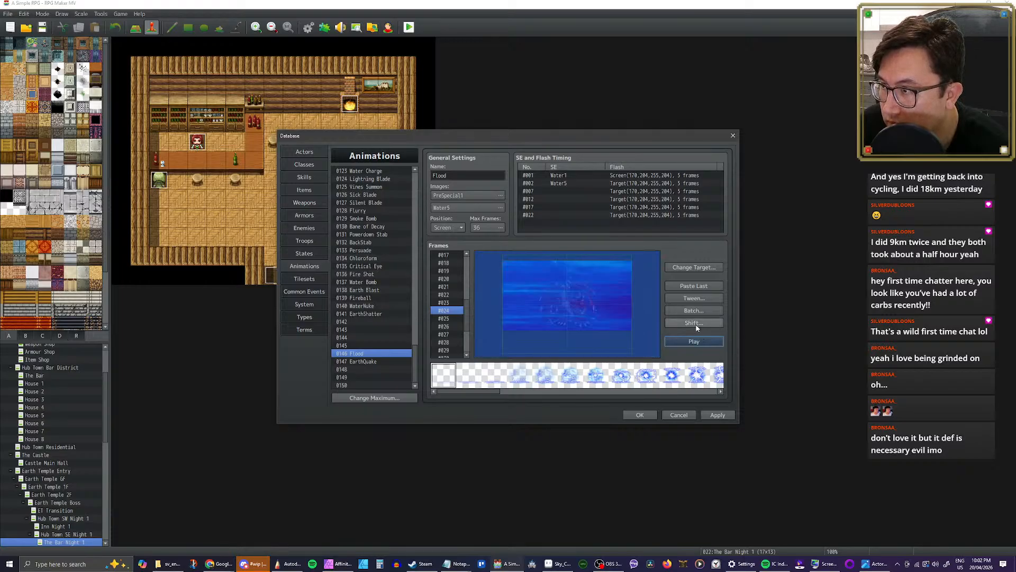
# Step: Audition the Wind1 and Wind2 sounds from the frame 2 timing, leaving its sound effect unchanged
pyautogui.doubleClick(570, 193)
pyautogui.click(655, 161)
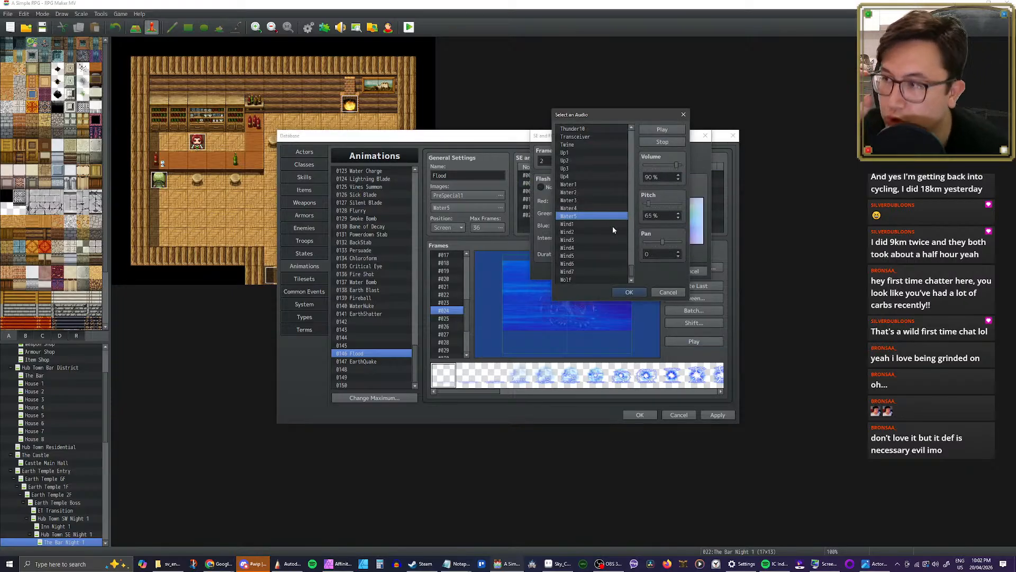
pyautogui.click(586, 225)
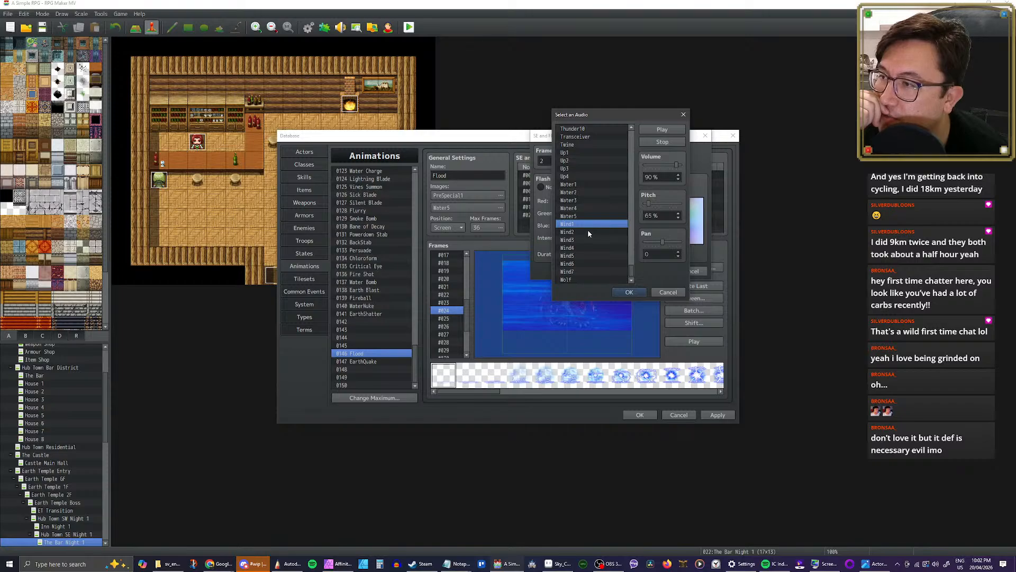
pyautogui.click(588, 232)
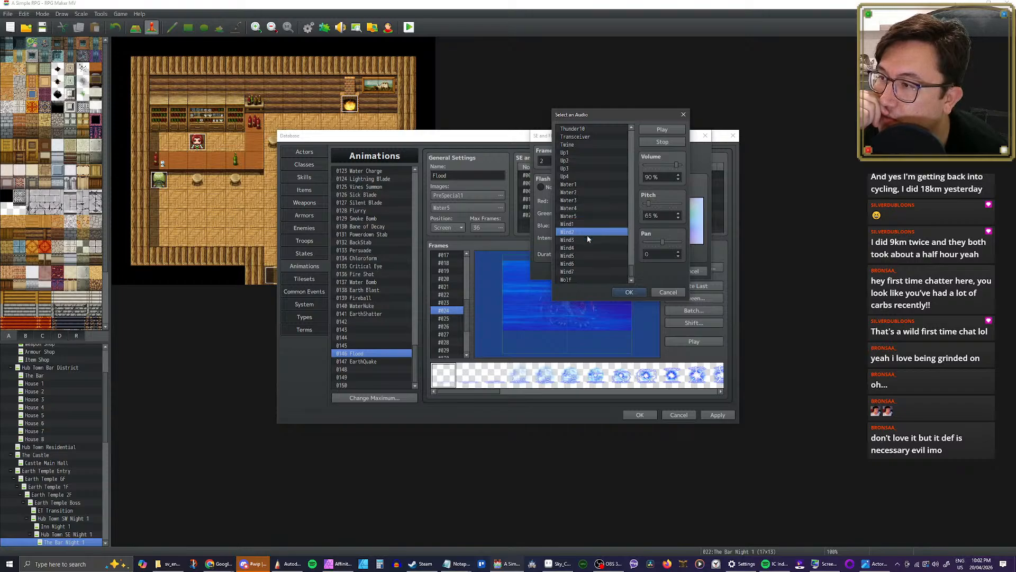
pyautogui.click(585, 225)
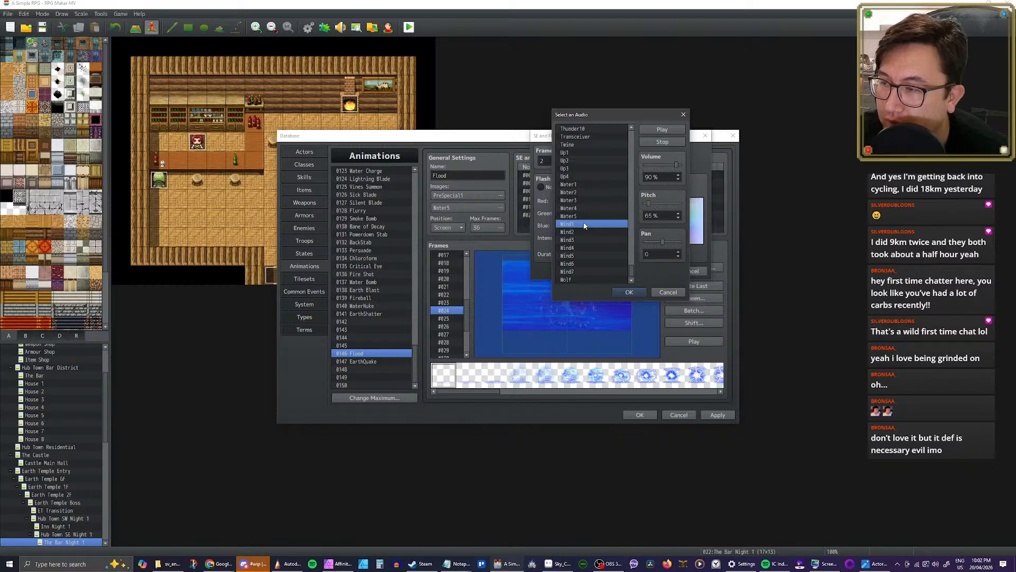
pyautogui.click(668, 292)
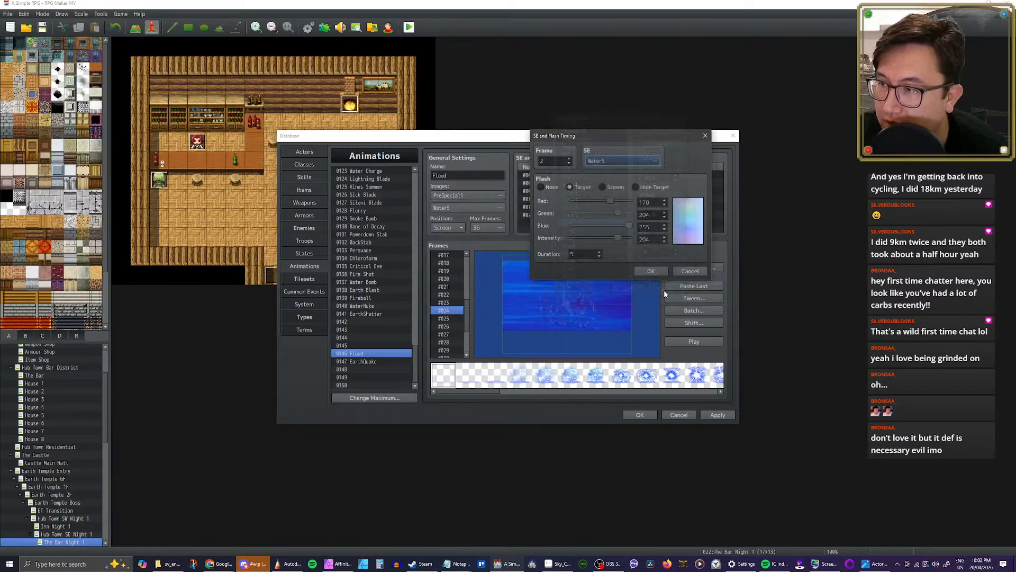
pyautogui.click(689, 271)
# Step: Set the frame 1 timing's sound effect to Wind1 and play the Flood animation
pyautogui.doubleClick(624, 177)
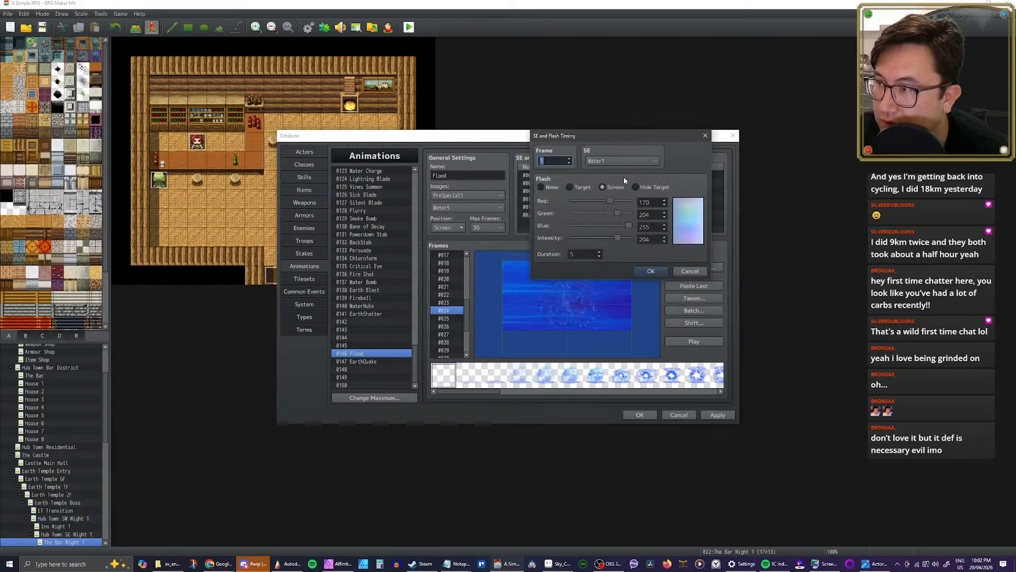
pyautogui.click(653, 161)
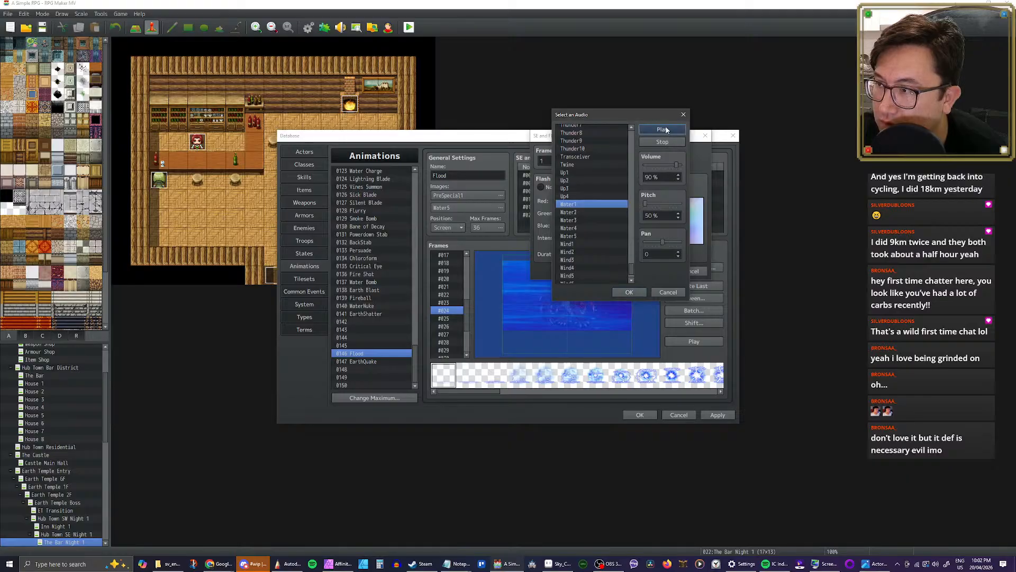
pyautogui.click(586, 244)
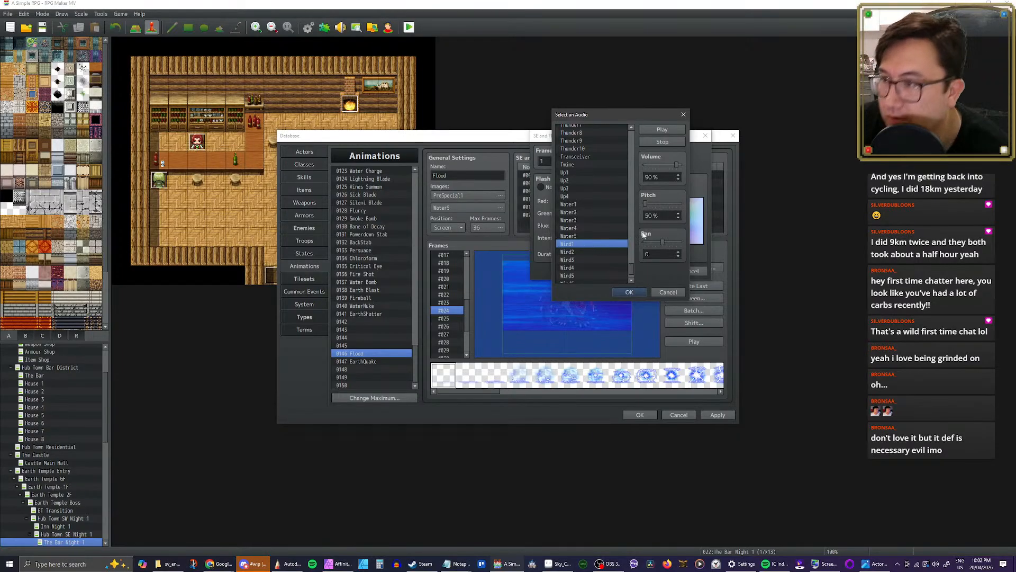
pyautogui.click(630, 293)
pyautogui.click(635, 271)
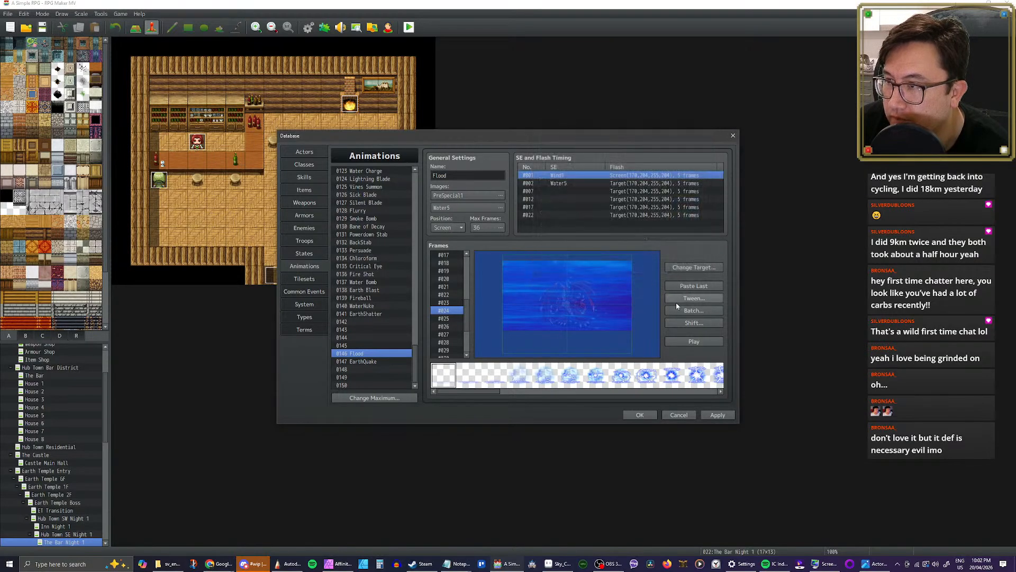
pyautogui.click(694, 342)
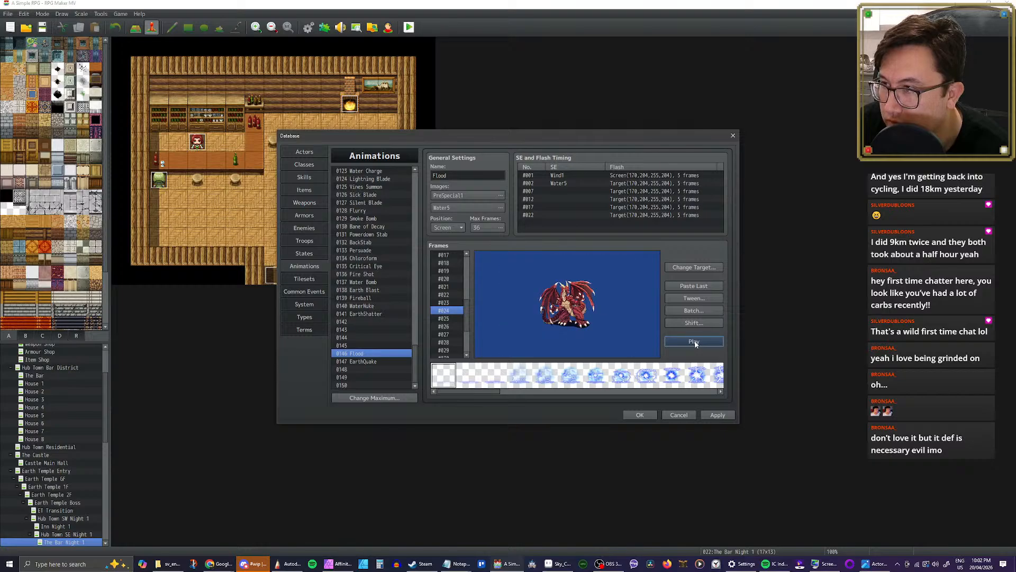
pyautogui.click(694, 341)
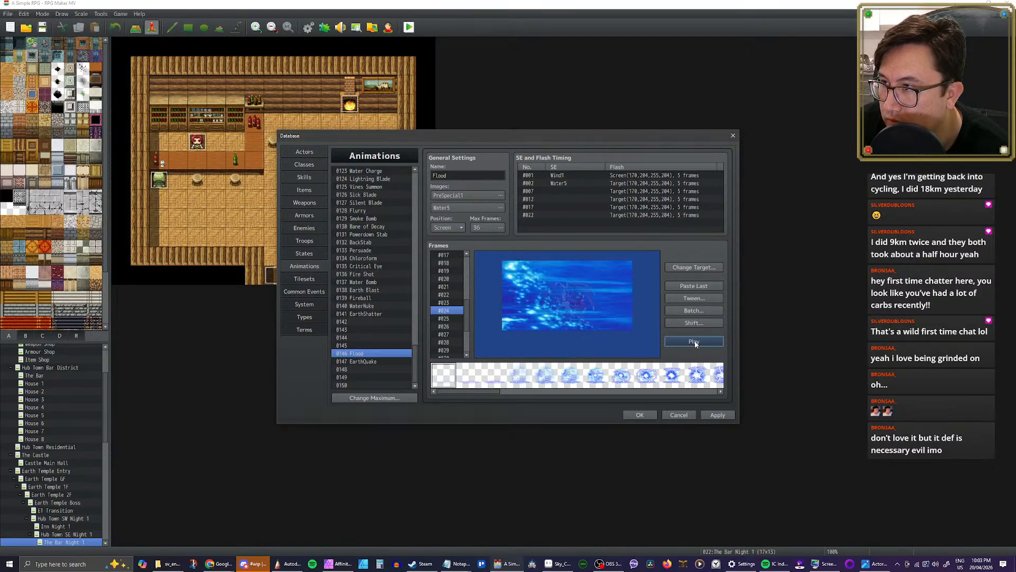
# Step: Listen to Wind1 on its own from the frame 1 timing's sound settings
pyautogui.doubleClick(592, 176)
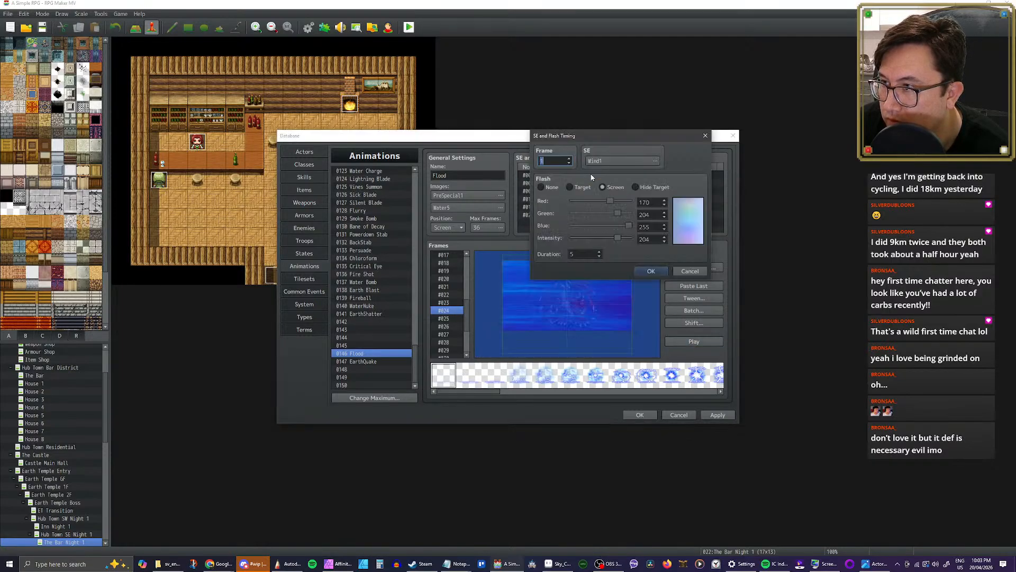
pyautogui.click(631, 161)
pyautogui.click(662, 129)
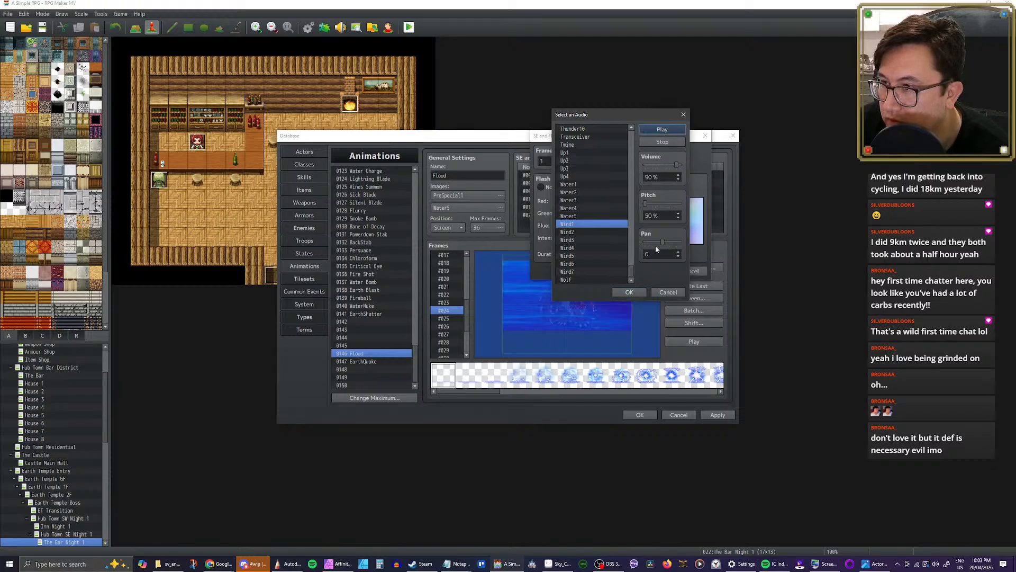
pyautogui.click(634, 293)
pyautogui.click(652, 272)
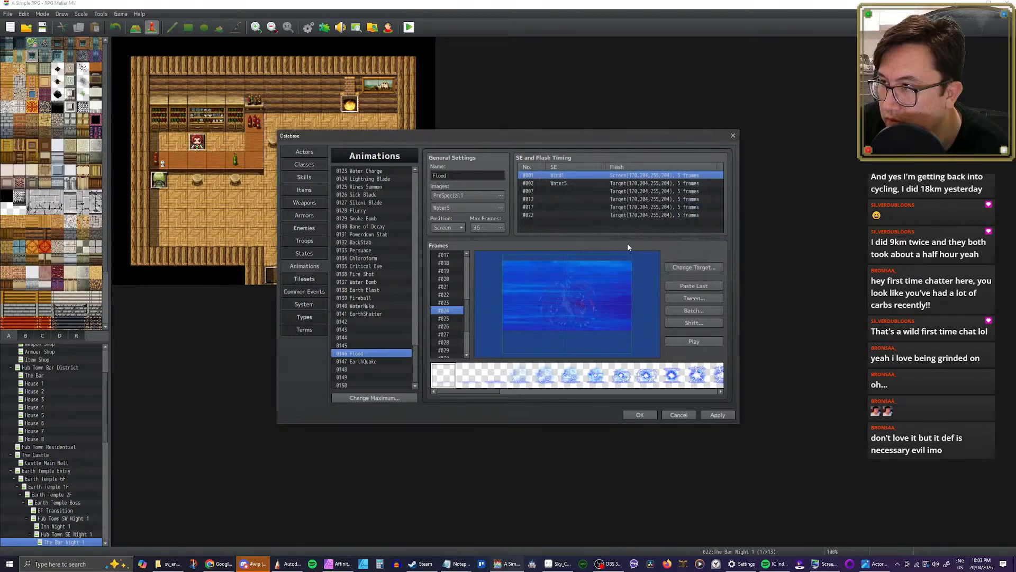
# Step: Lower the Water5 sound to 50% volume, move its timing to frame 6, and play Flood
pyautogui.doubleClick(576, 182)
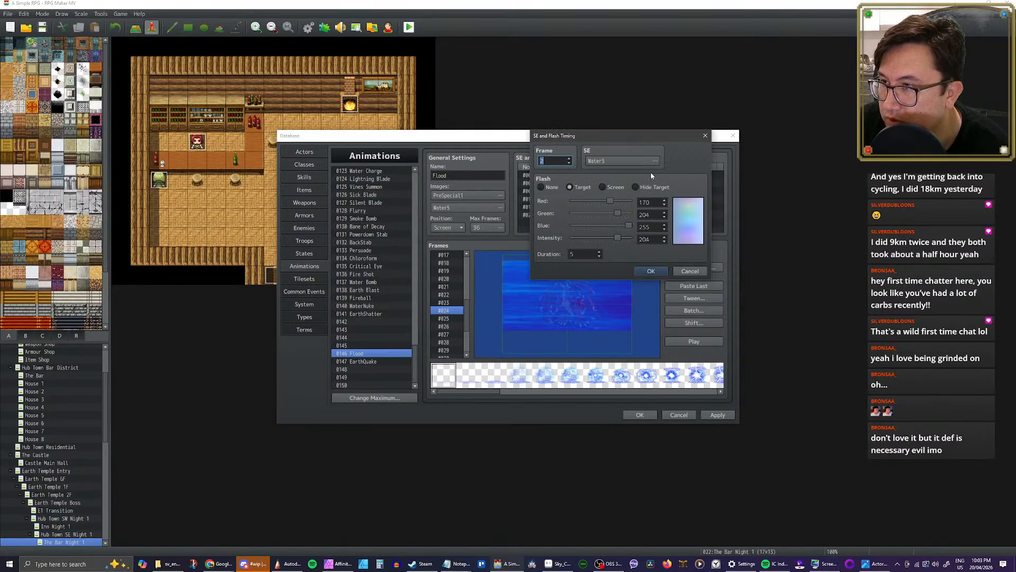
pyautogui.click(646, 163)
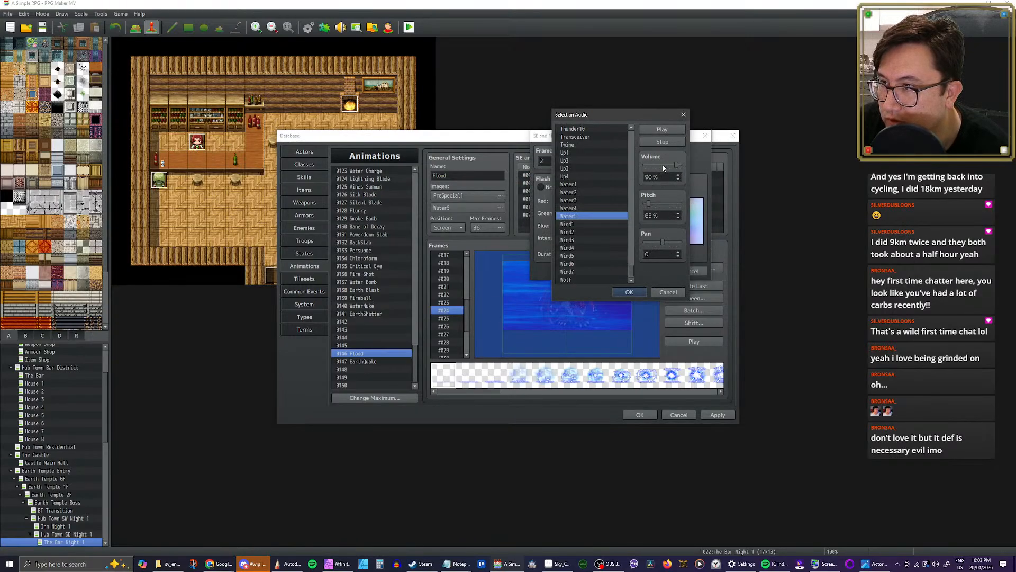
pyautogui.click(664, 165)
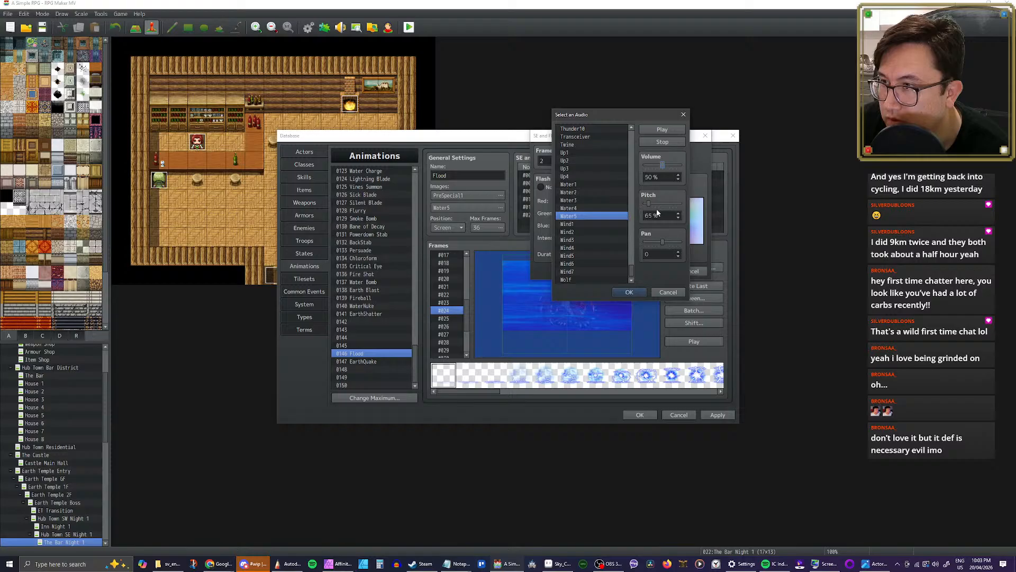
pyautogui.click(629, 292)
pyautogui.click(570, 160)
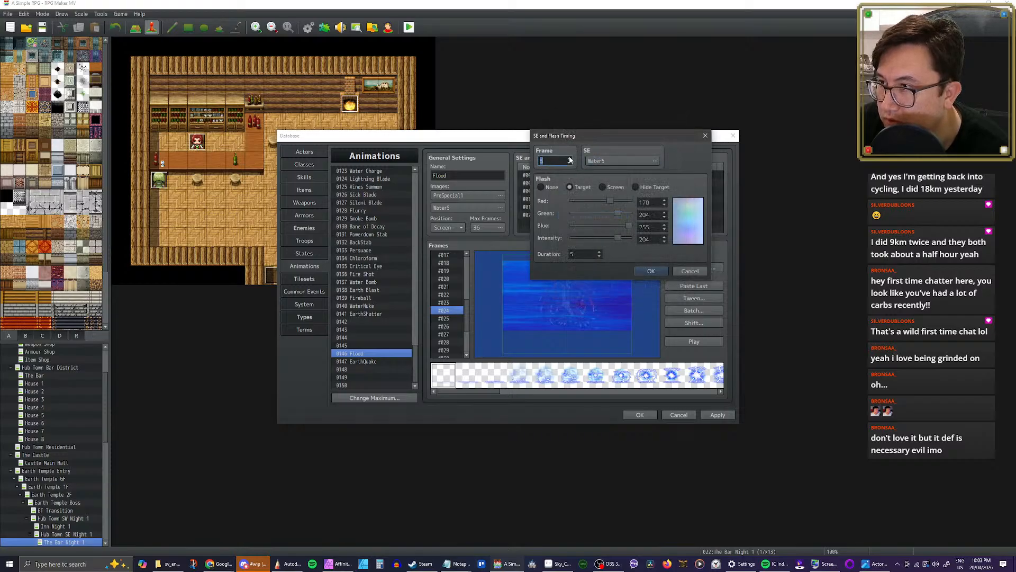
pyautogui.click(647, 271)
pyautogui.click(697, 341)
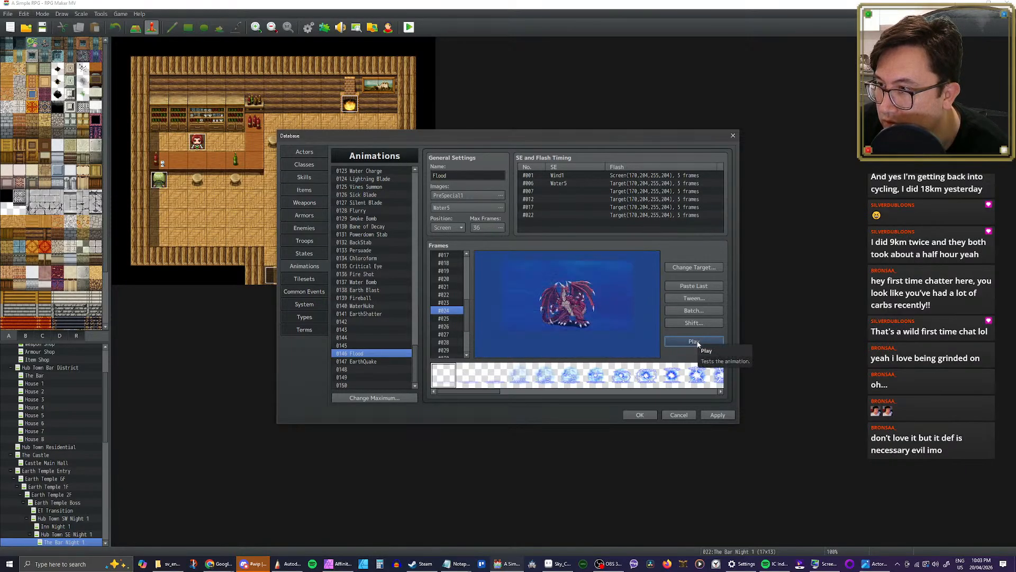
pyautogui.click(697, 343)
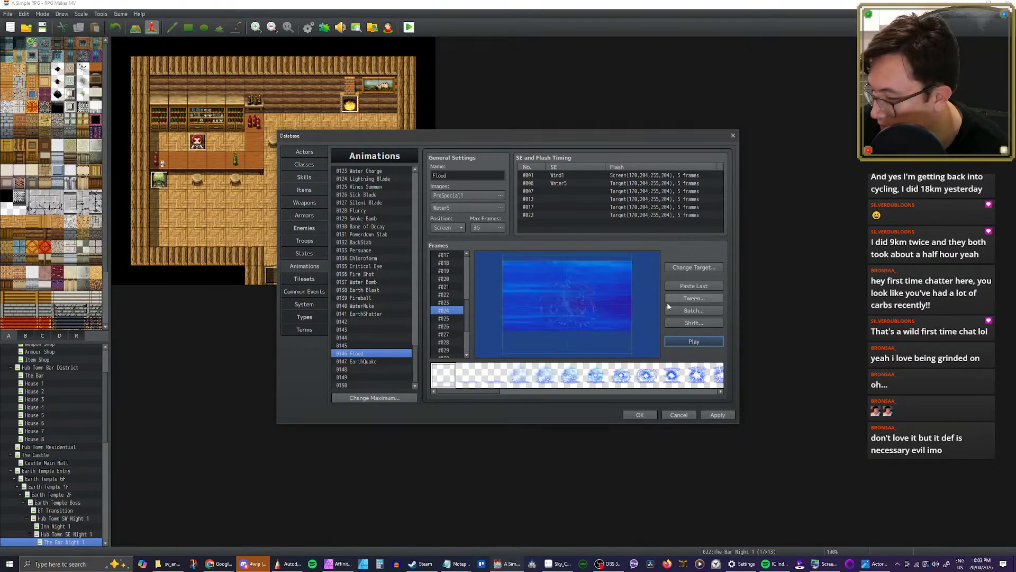
# Step: Audition the frame 1 timing's Wind1 sound again, keep it, and play the Flood animation
pyautogui.doubleClick(577, 175)
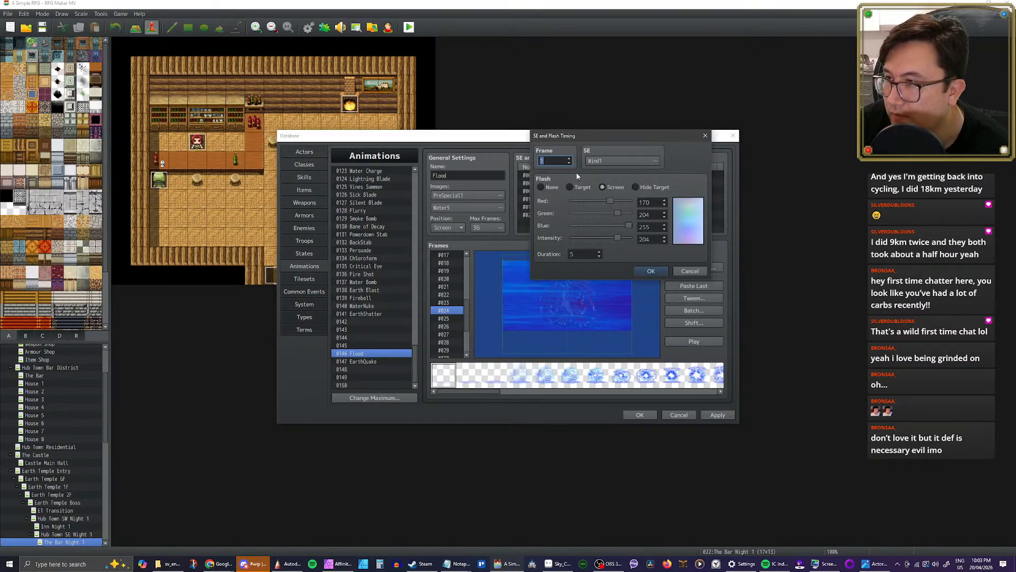
pyautogui.click(623, 163)
pyautogui.click(659, 130)
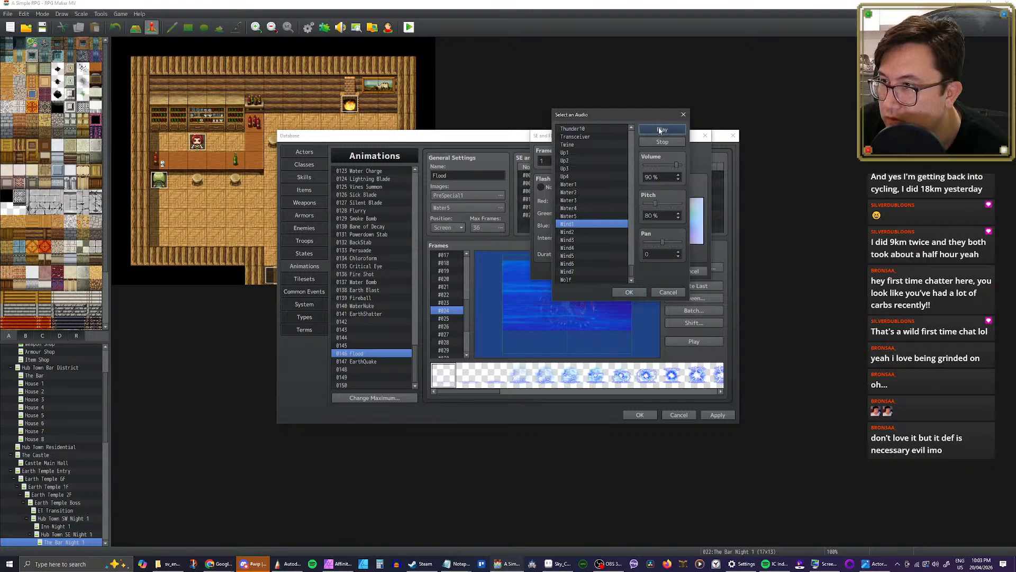
pyautogui.click(630, 292)
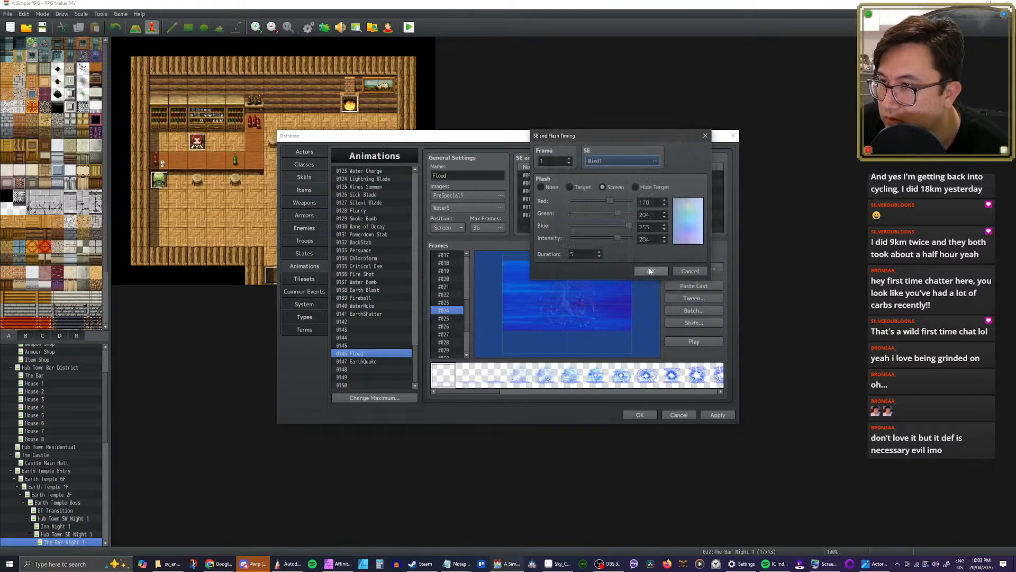
pyautogui.click(651, 271)
pyautogui.click(690, 341)
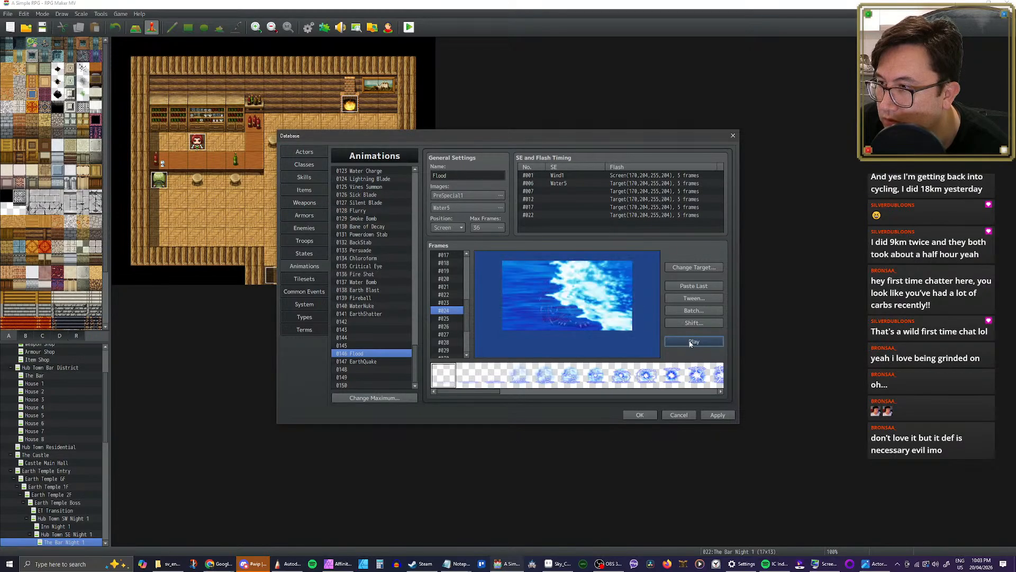
# Step: Set the frame 6 timing's sound effect to Dive at 75% volume and 50% pitch, and play the Flood animation
pyautogui.doubleClick(570, 183)
pyautogui.click(622, 164)
pyautogui.scroll(3, 629, 242)
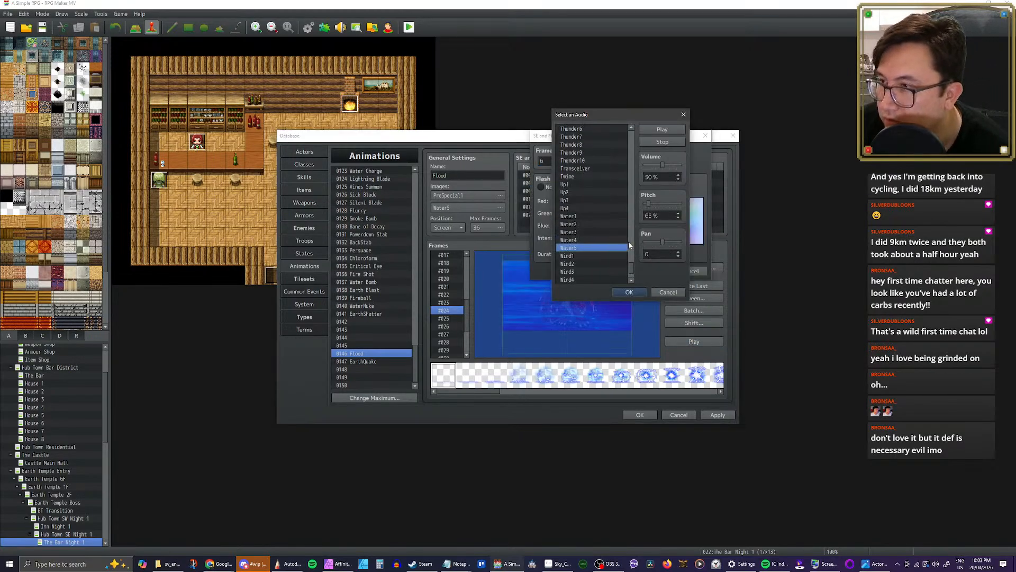
pyautogui.moveTo(632, 266); pyautogui.dragTo(645, 204)
pyautogui.click(577, 187)
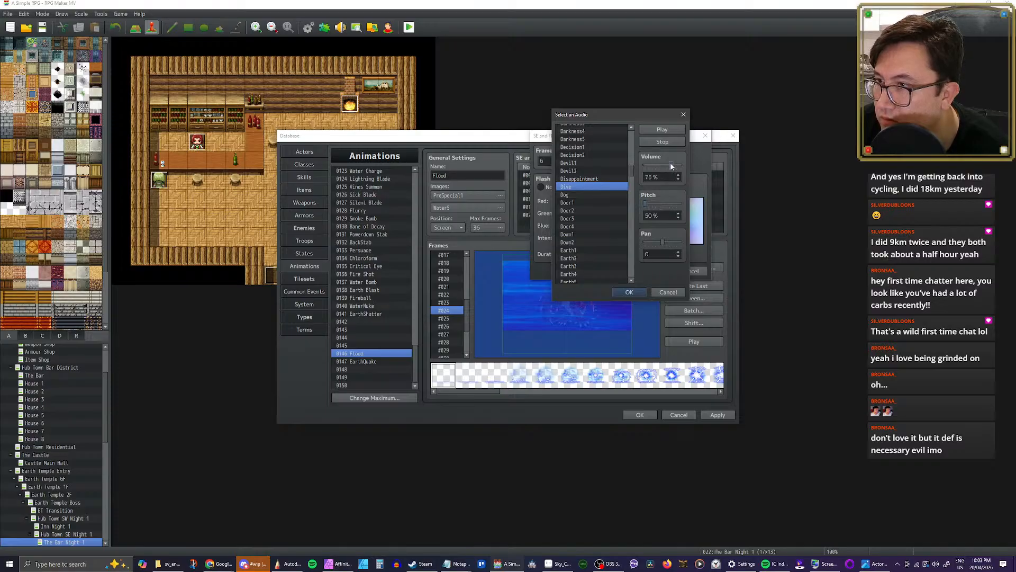
pyautogui.click(630, 292)
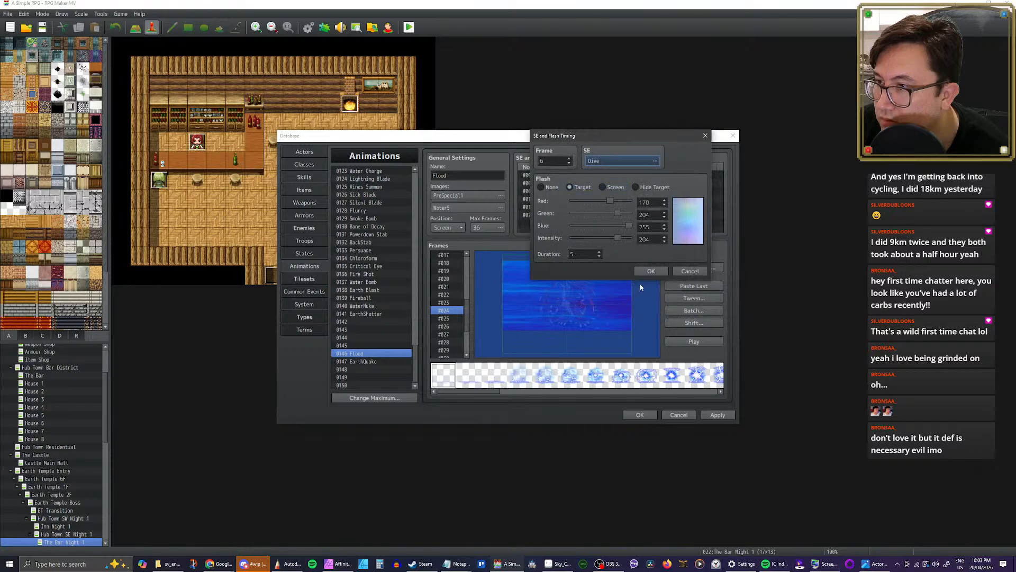
pyautogui.click(659, 271)
pyautogui.click(688, 340)
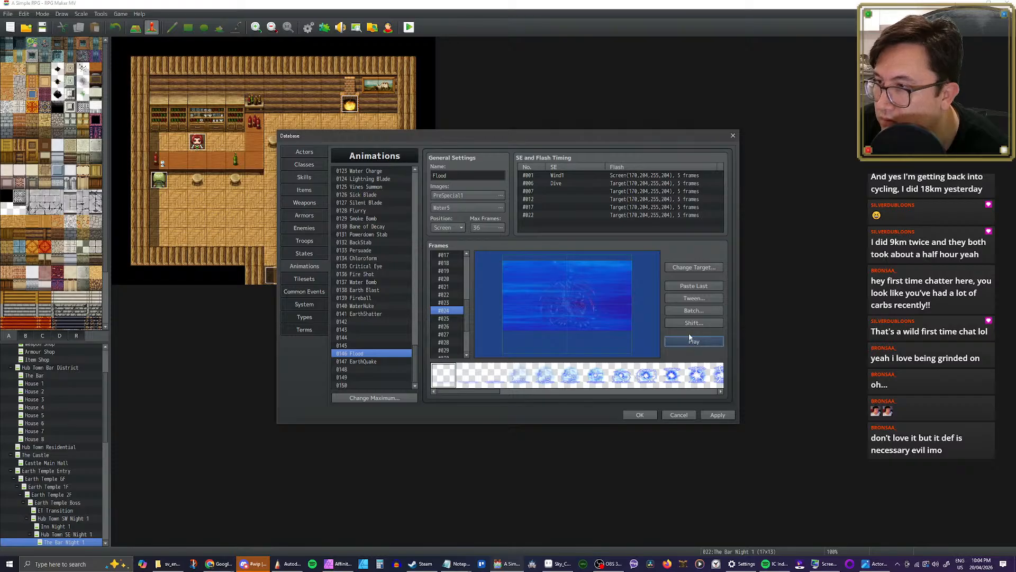
# Step: Raise the frame 6 timing's Dive sound to 80% pitch, listen to it, and play the Flood animation
pyautogui.doubleClick(578, 185)
pyautogui.click(622, 157)
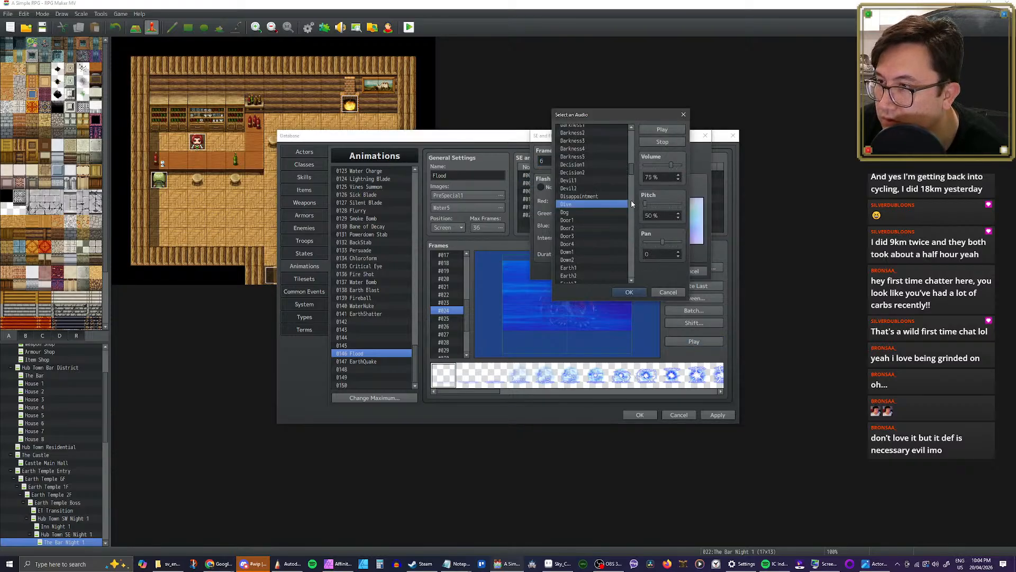
pyautogui.moveTo(649, 209); pyautogui.dragTo(657, 207)
pyautogui.click(655, 132)
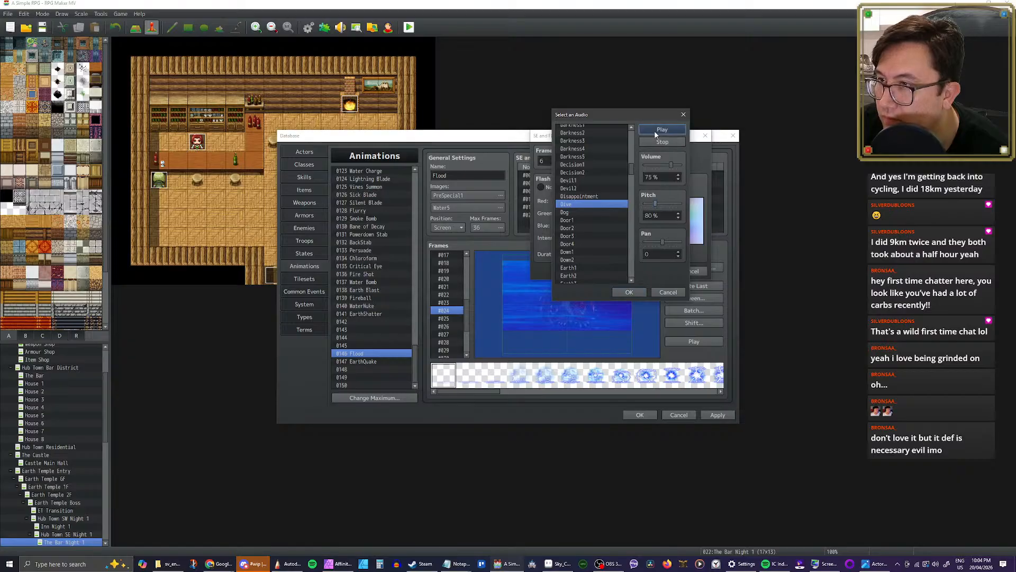
pyautogui.click(636, 294)
pyautogui.click(653, 272)
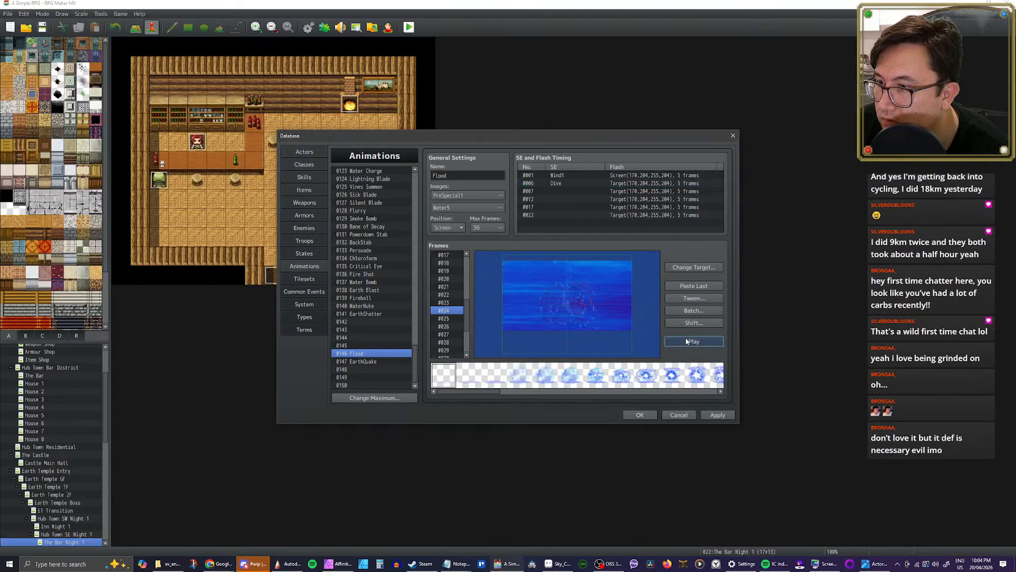
pyautogui.click(687, 342)
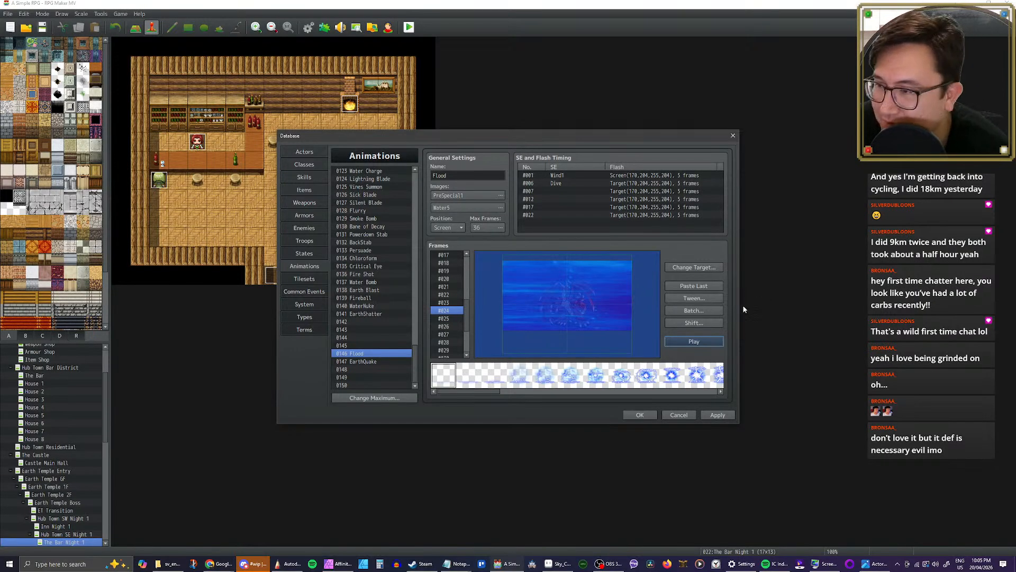
pyautogui.click(713, 341)
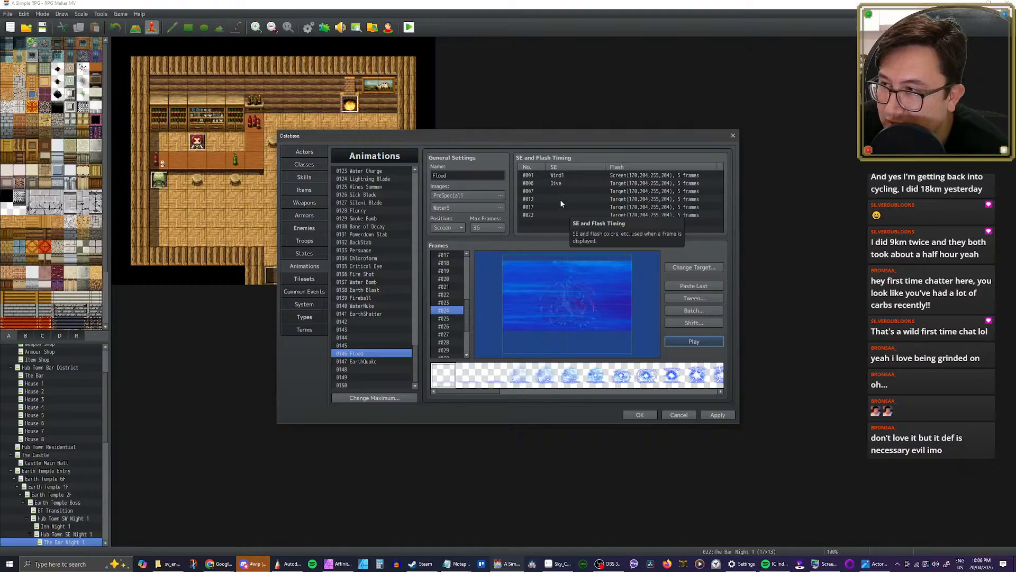
pyautogui.click(560, 199)
pyautogui.click(562, 207)
pyautogui.click(560, 201)
pyautogui.click(560, 208)
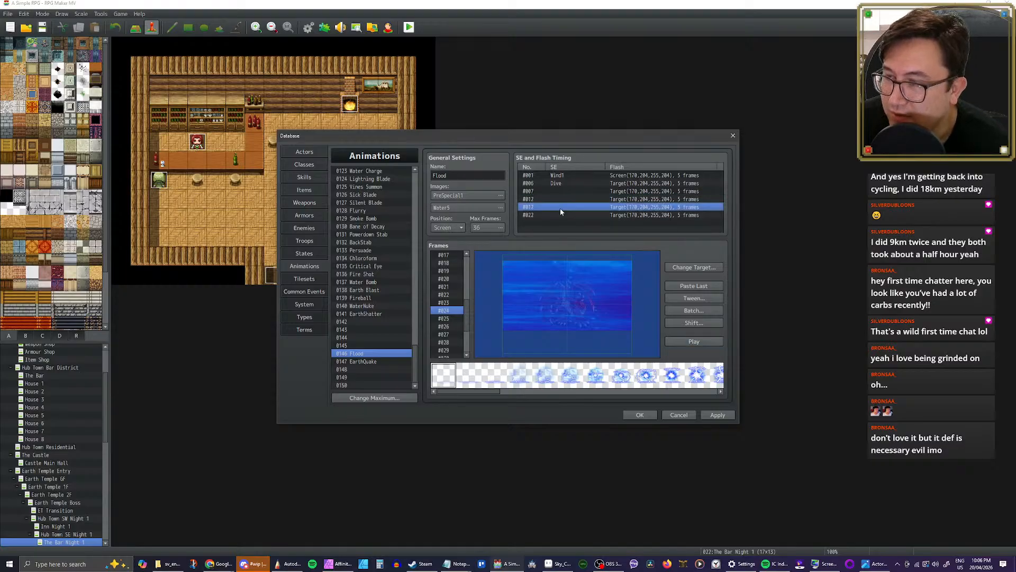
pyautogui.click(560, 203)
pyautogui.click(560, 207)
pyautogui.click(560, 200)
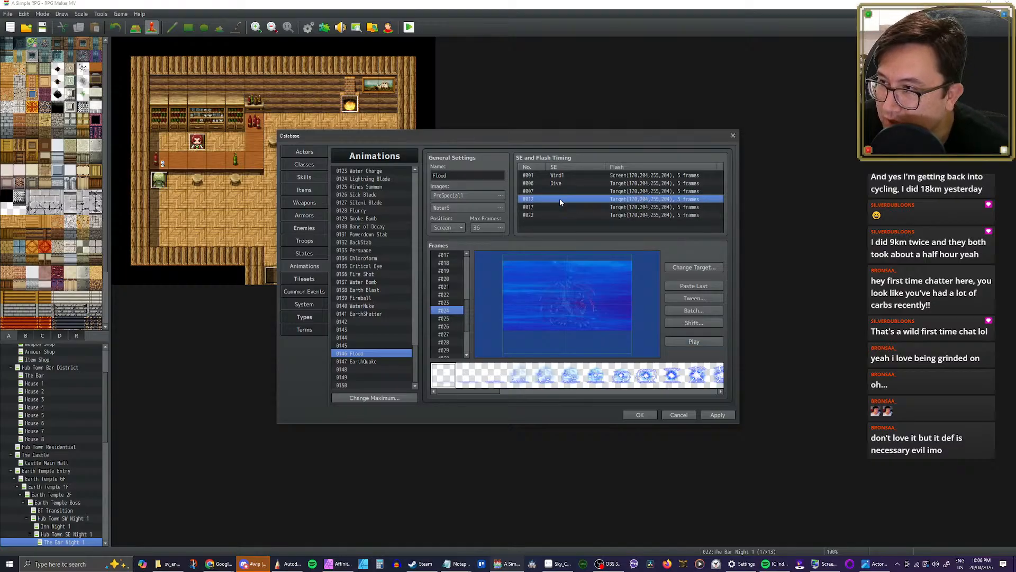
pyautogui.click(560, 192)
pyautogui.click(559, 199)
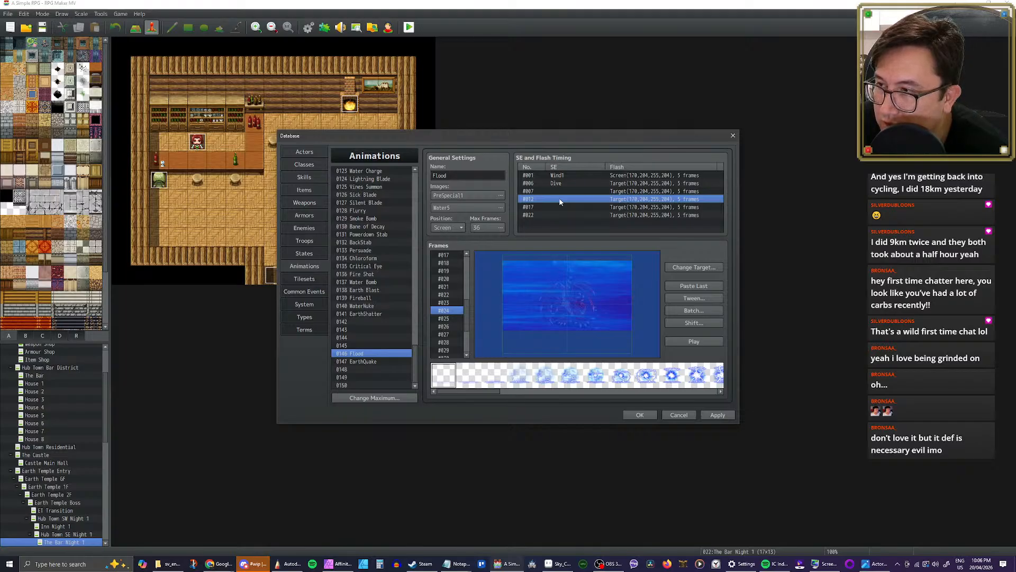
# Step: Set the frame 12 timing's sound pitch to 50% and try the Wind sounds from Wind7 down to Wind2
pyautogui.doubleClick(560, 200)
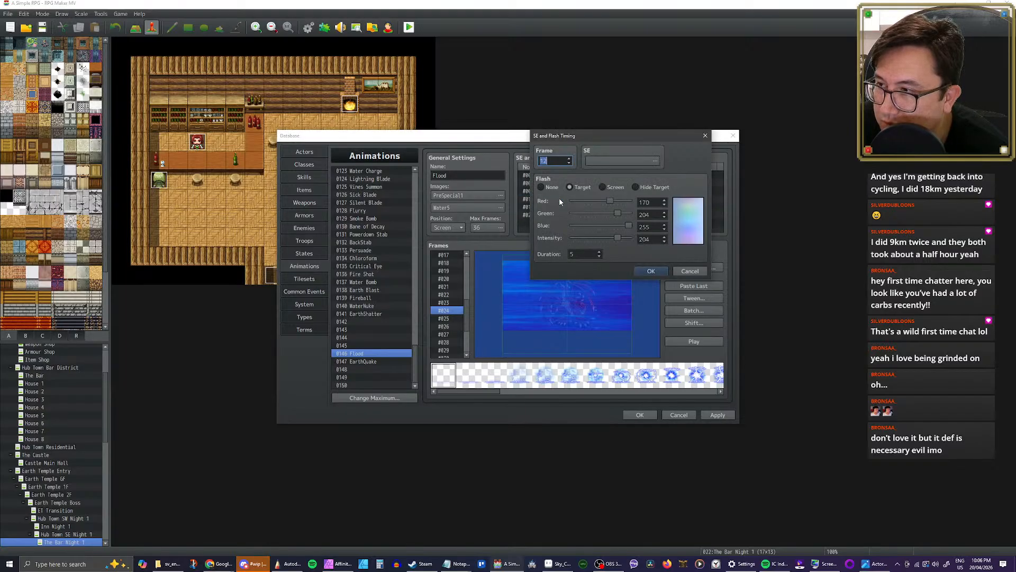
pyautogui.click(641, 159)
pyautogui.scroll(-3, 592, 225)
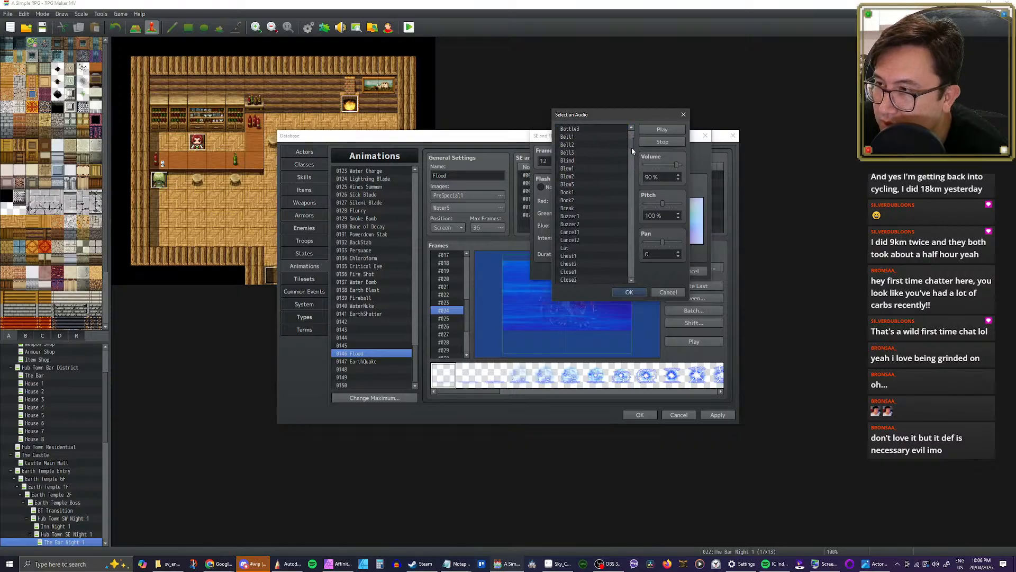
pyautogui.moveTo(631, 147); pyautogui.dragTo(631, 272)
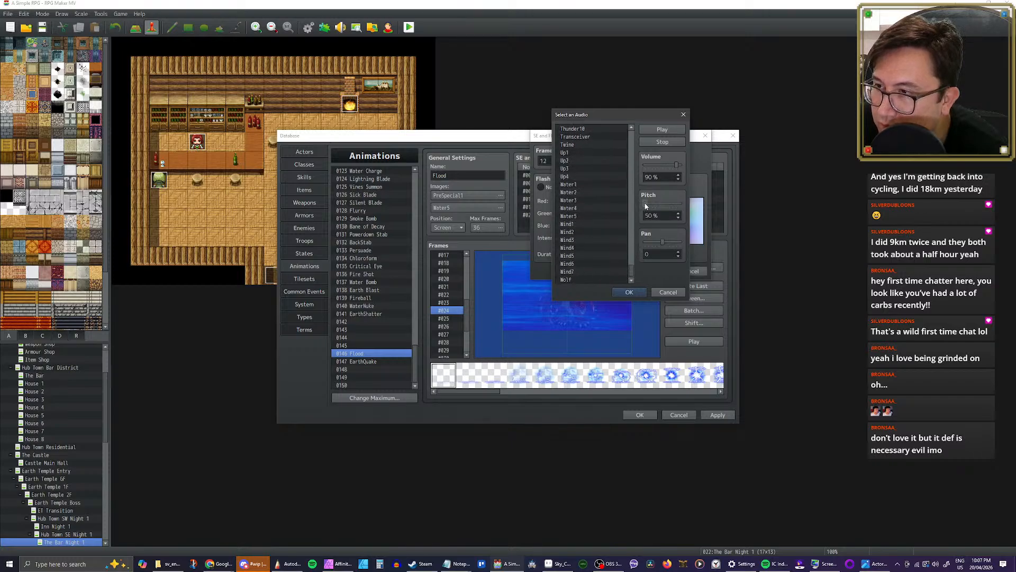
pyautogui.click(571, 272)
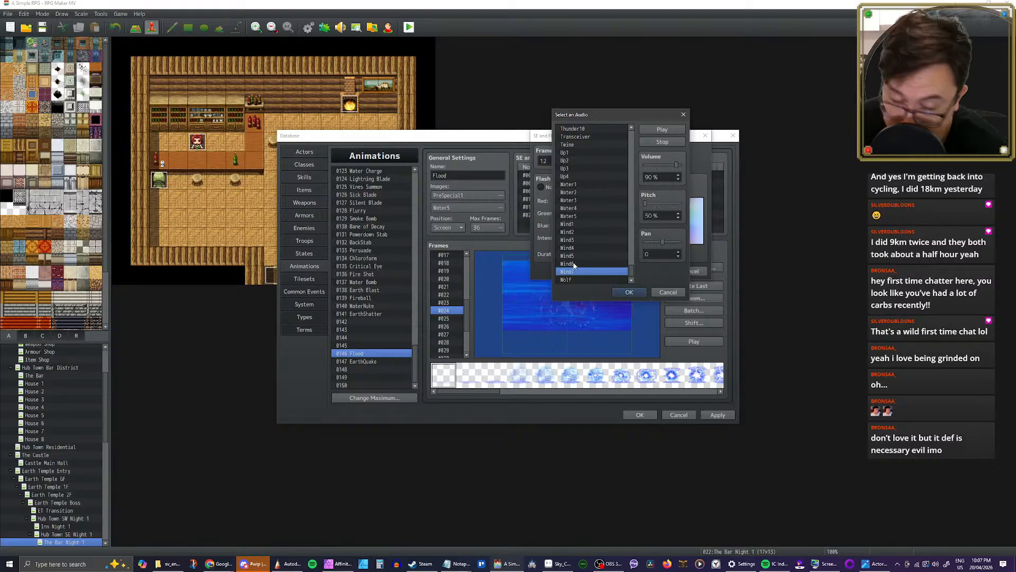
pyautogui.click(573, 263)
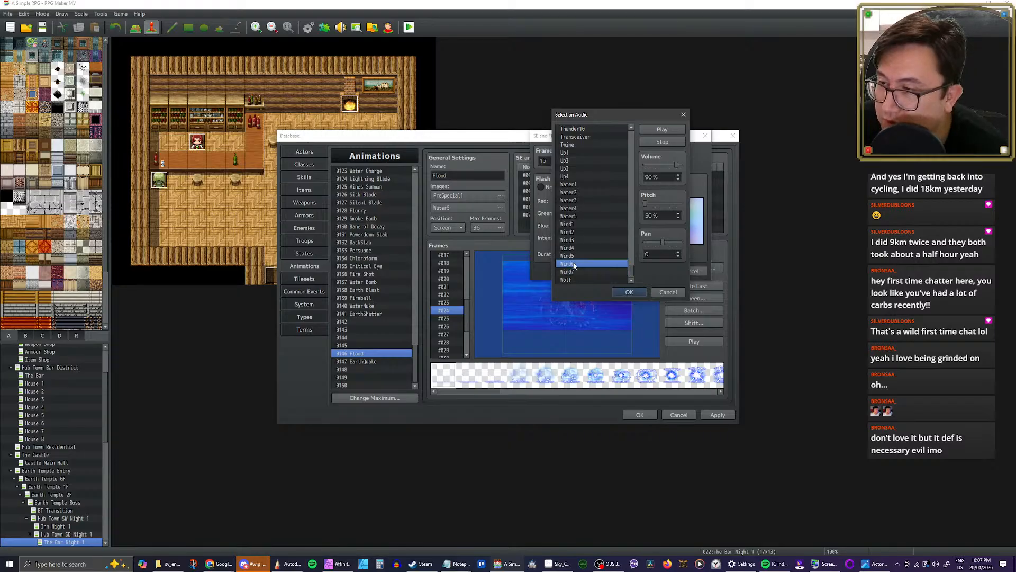
pyautogui.click(575, 257)
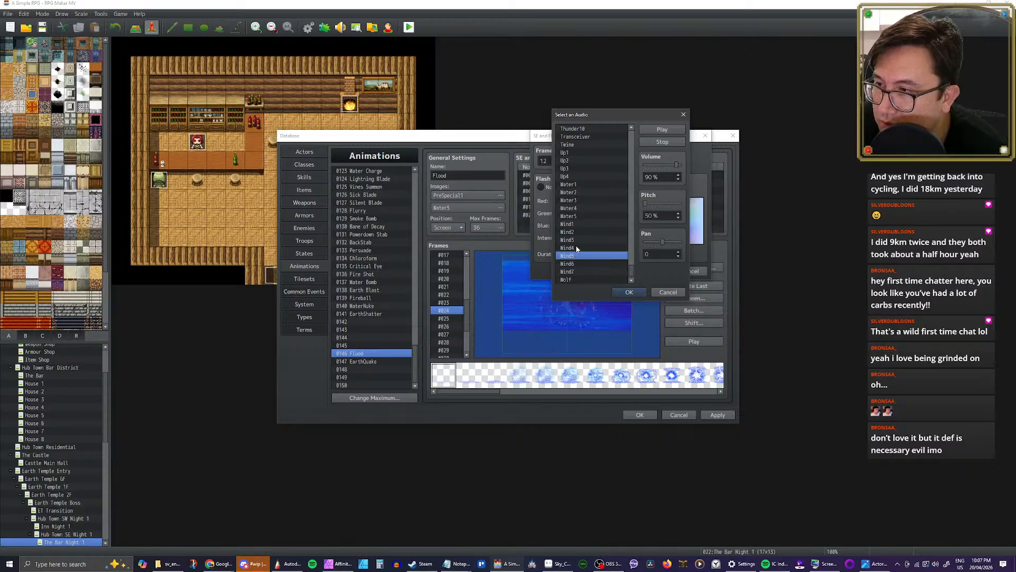
pyautogui.click(577, 248)
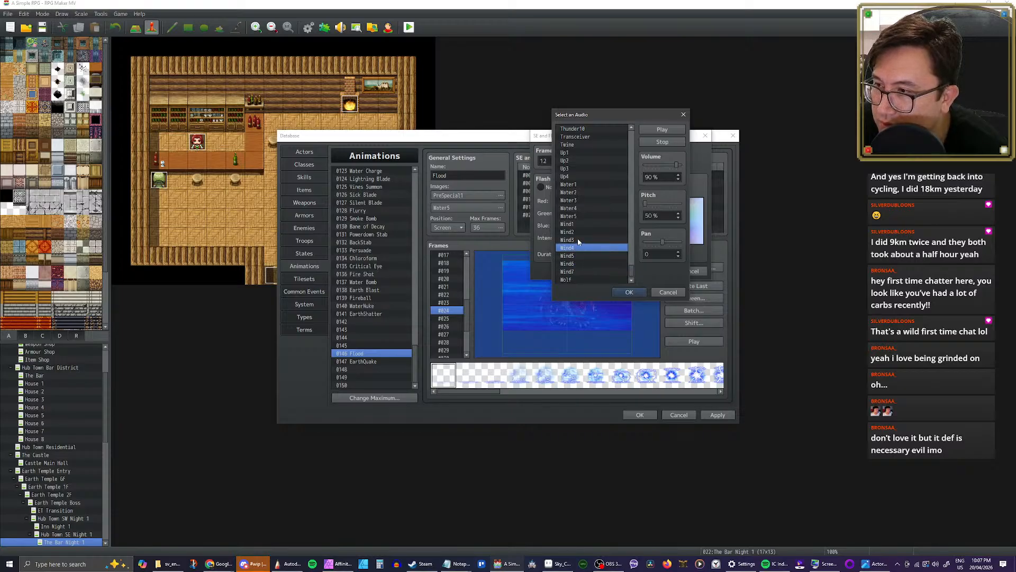
pyautogui.click(578, 241)
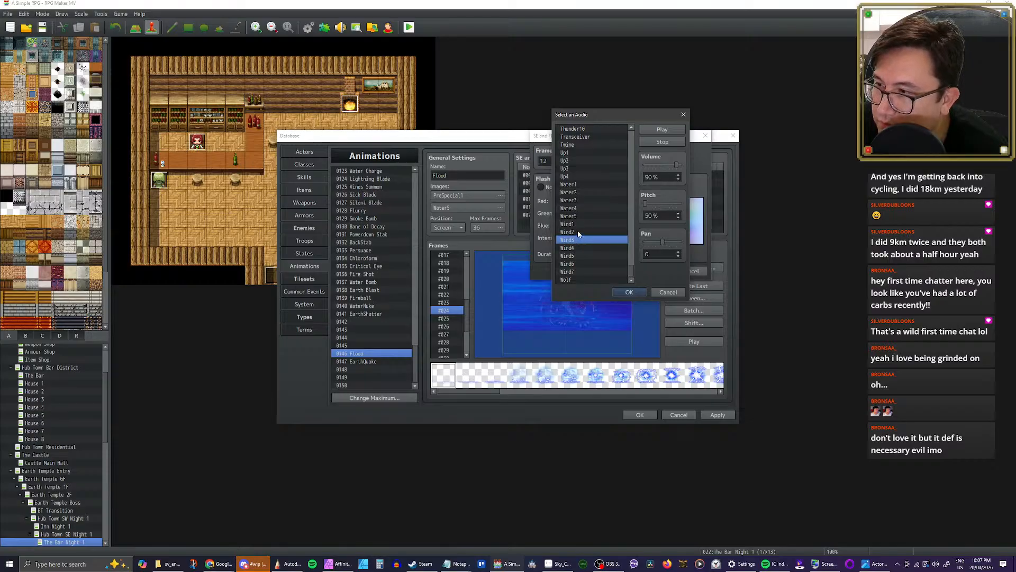
pyautogui.click(578, 233)
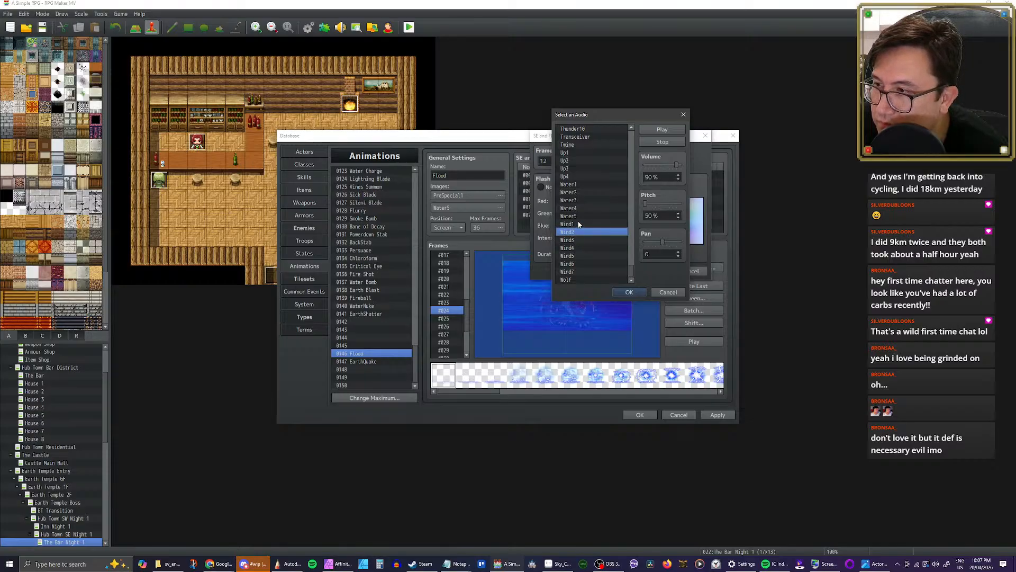
# Step: Set the frame 12 timing's sound effect to Wind1 and play the Flood animation
pyautogui.click(578, 224)
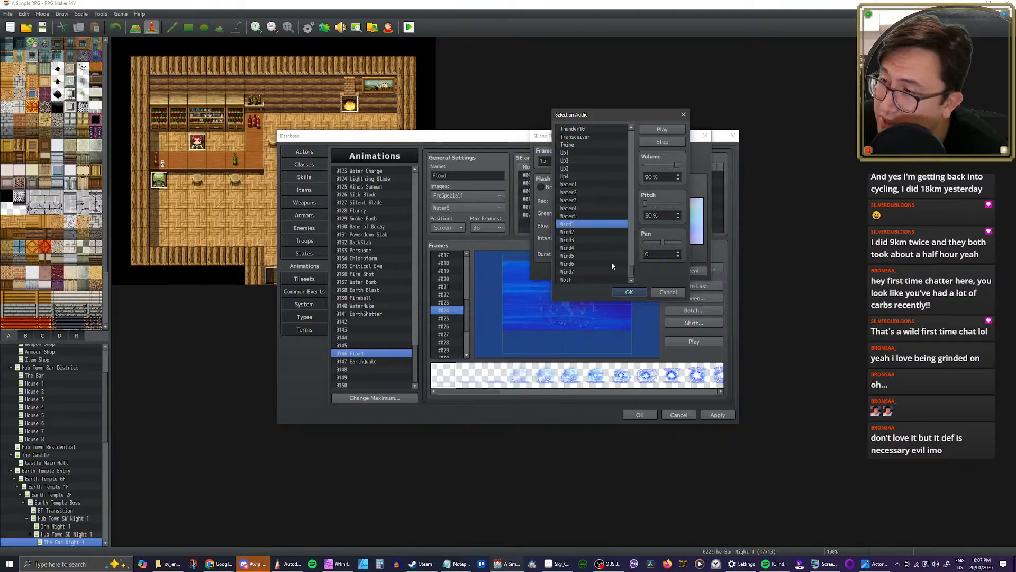
pyautogui.click(629, 292)
pyautogui.click(656, 270)
pyautogui.click(694, 341)
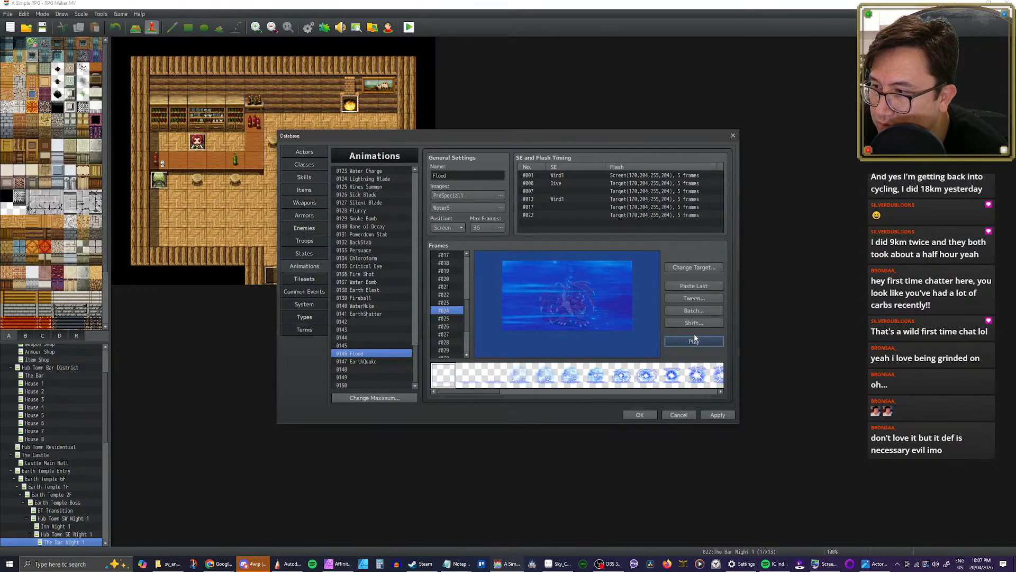
# Step: Replay the Flood animation several times to check how its sound effects fit the visuals
pyautogui.click(696, 340)
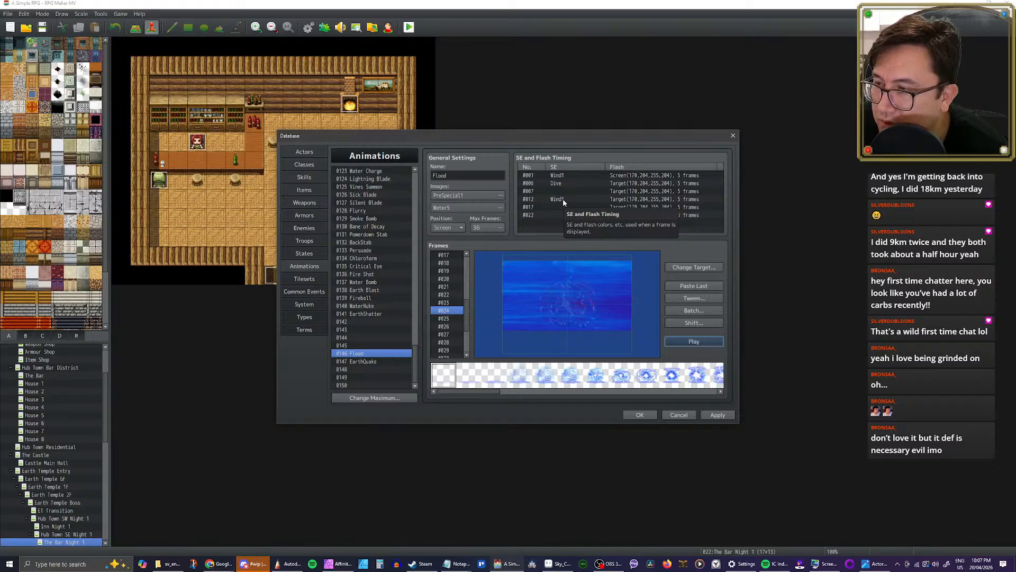
pyautogui.click(693, 341)
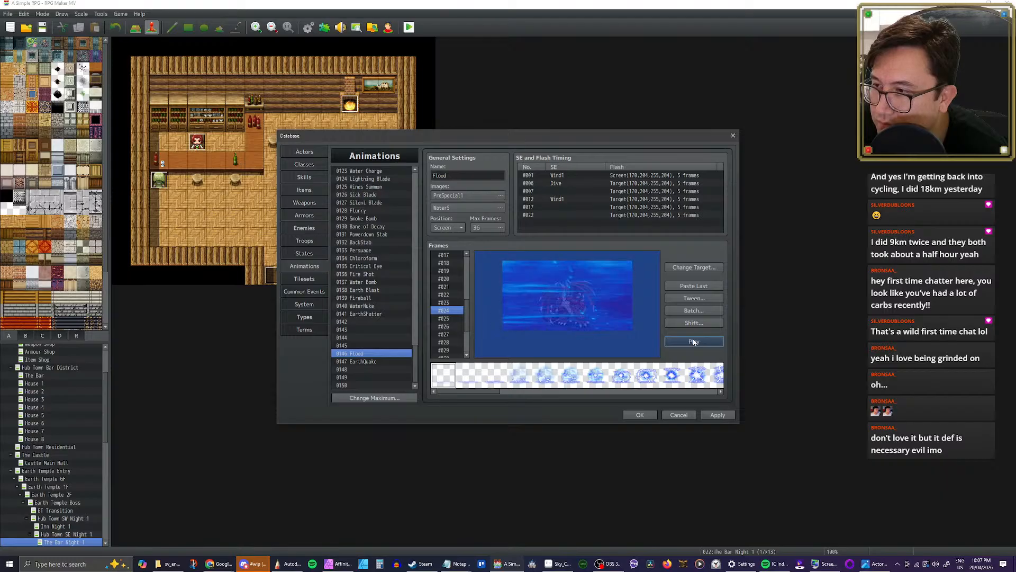
pyautogui.click(693, 341)
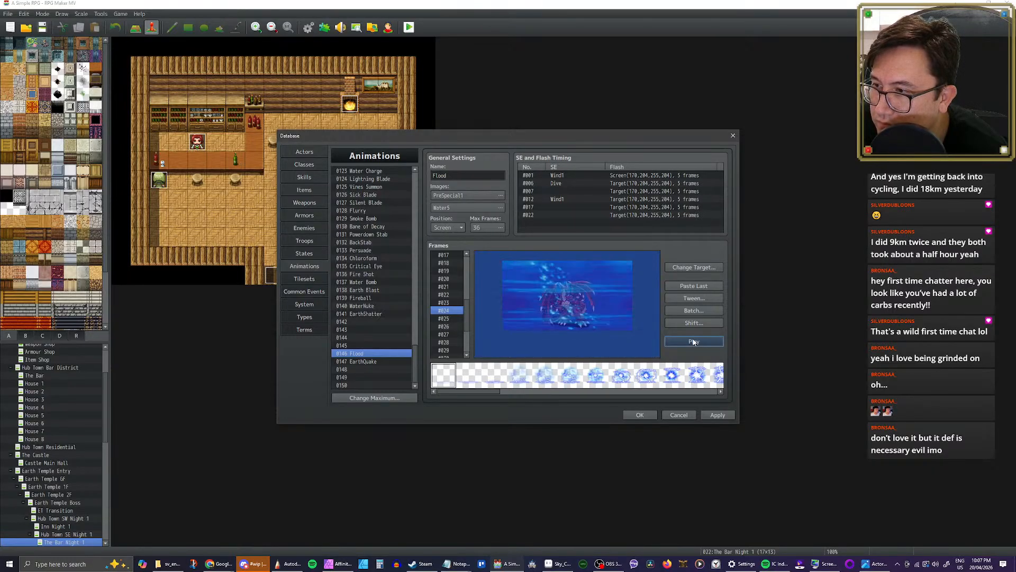
pyautogui.click(694, 342)
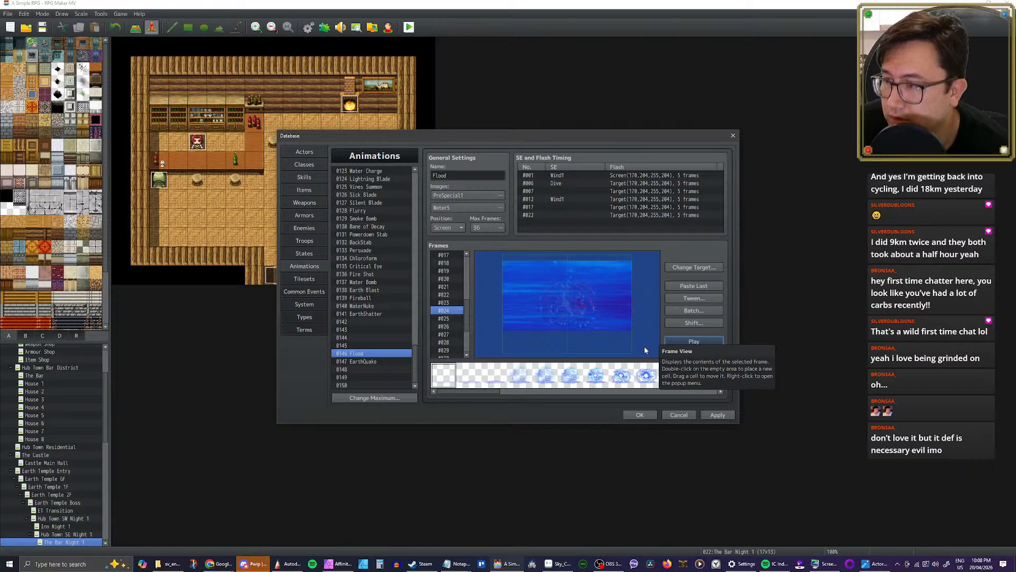
pyautogui.click(682, 342)
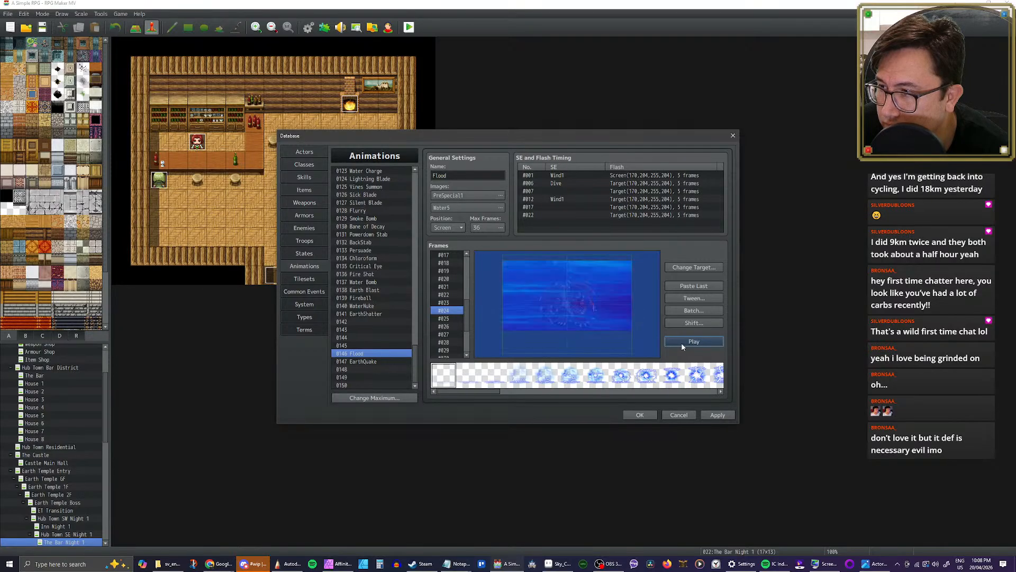
# Step: Try the Battle1 and Attack1 to Attack3 sounds for the frame 17 timing, lowering the pitch to 50%
pyautogui.doubleClick(565, 207)
pyautogui.click(606, 161)
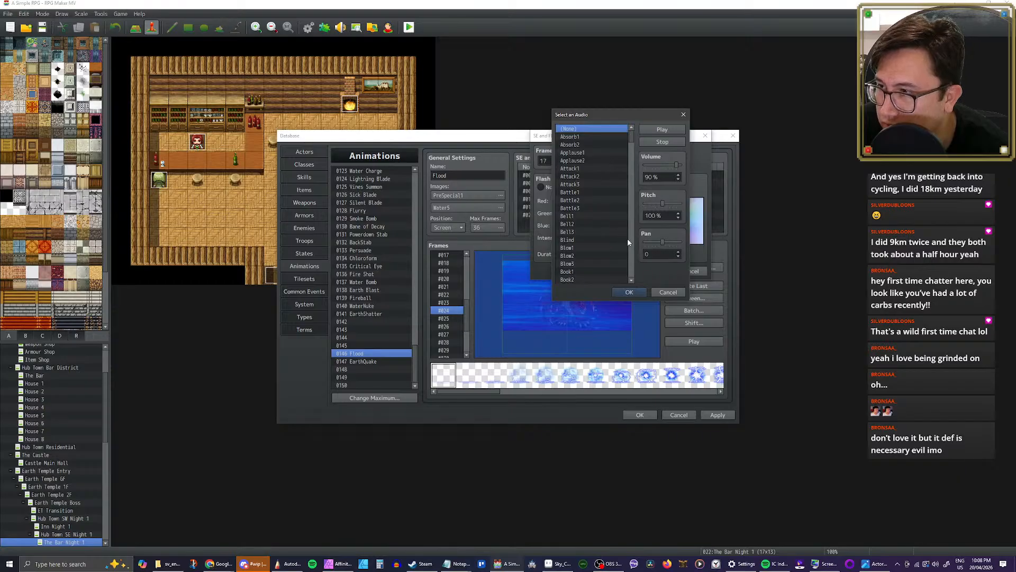
pyautogui.scroll(-1, 629, 242)
pyautogui.click(590, 184)
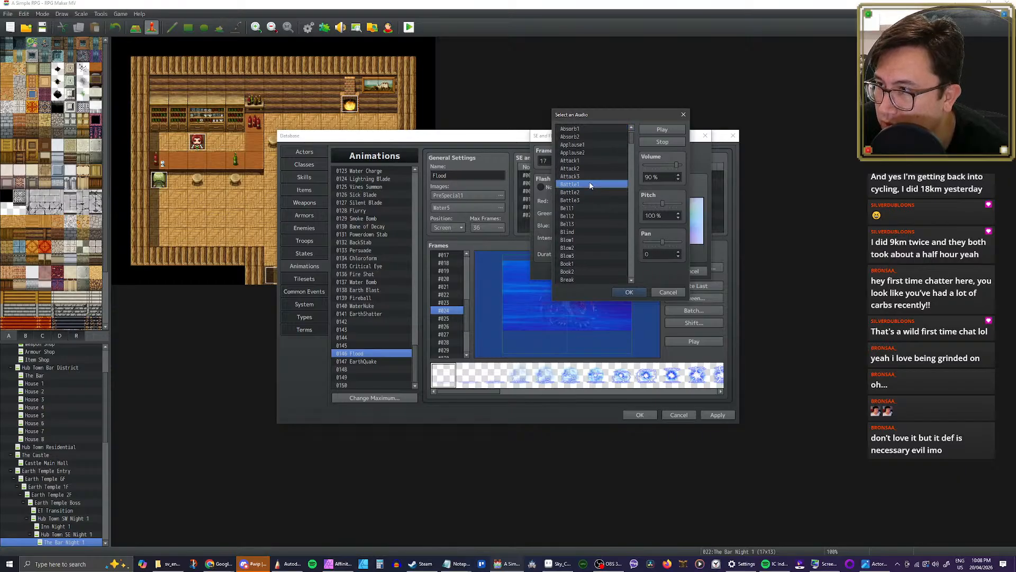
pyautogui.click(589, 161)
pyautogui.click(589, 167)
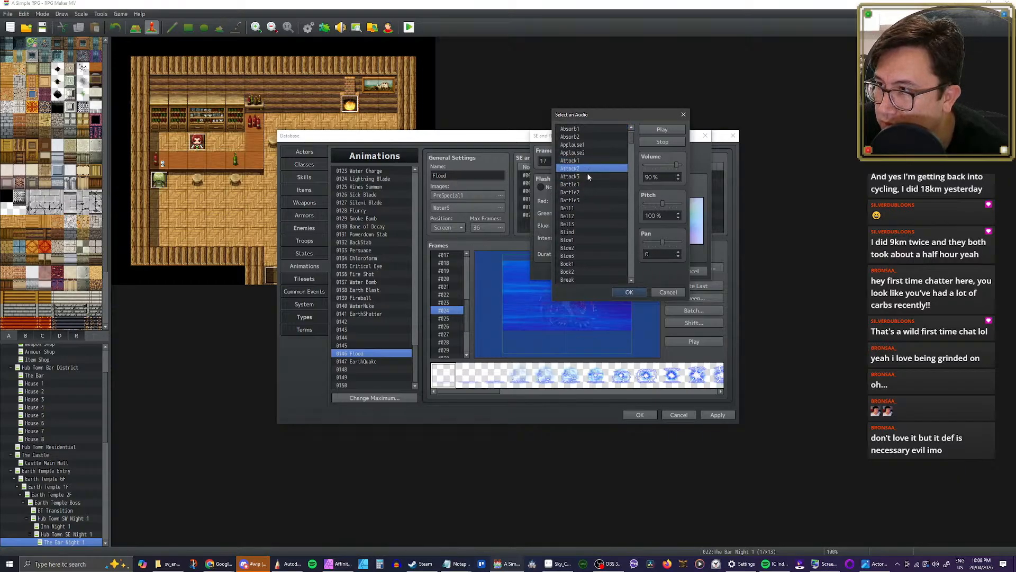
pyautogui.click(589, 177)
pyautogui.click(598, 168)
pyautogui.moveTo(662, 204); pyautogui.dragTo(646, 207)
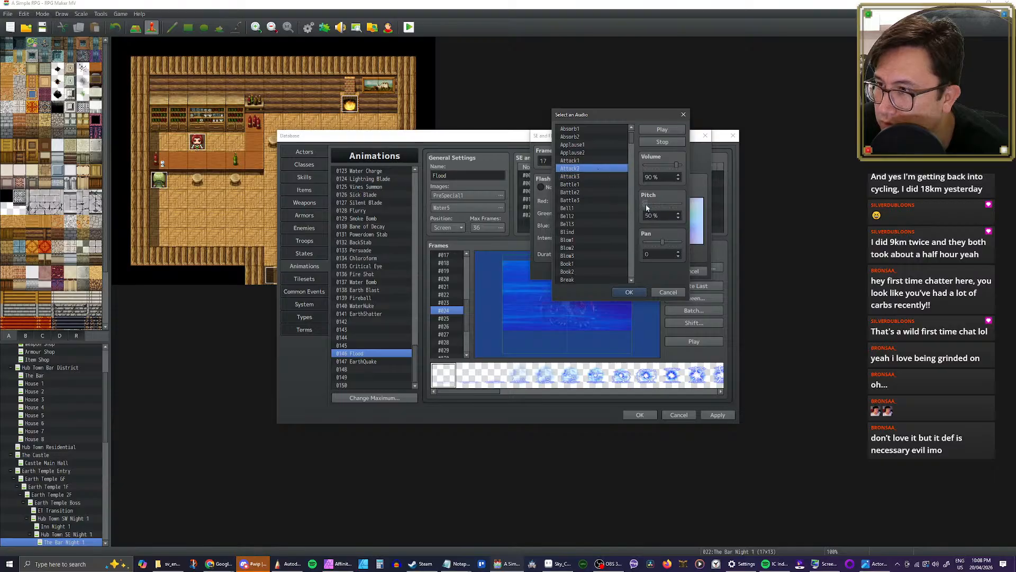
pyautogui.click(587, 177)
pyautogui.scroll(-2, 603, 195)
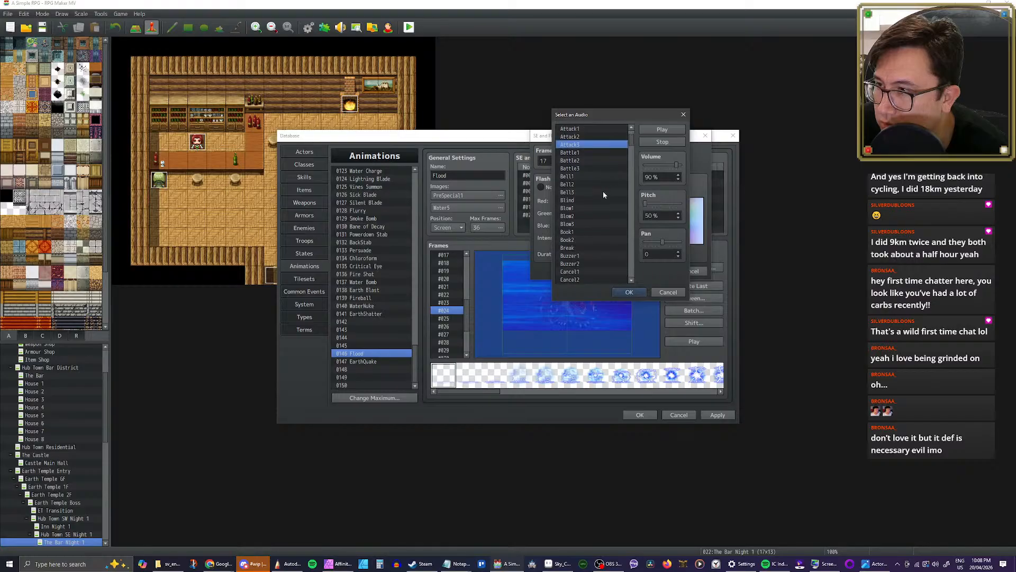
# Step: Set the frame 17 timing's sound effect to Blind and play the Flood animation
pyautogui.click(579, 201)
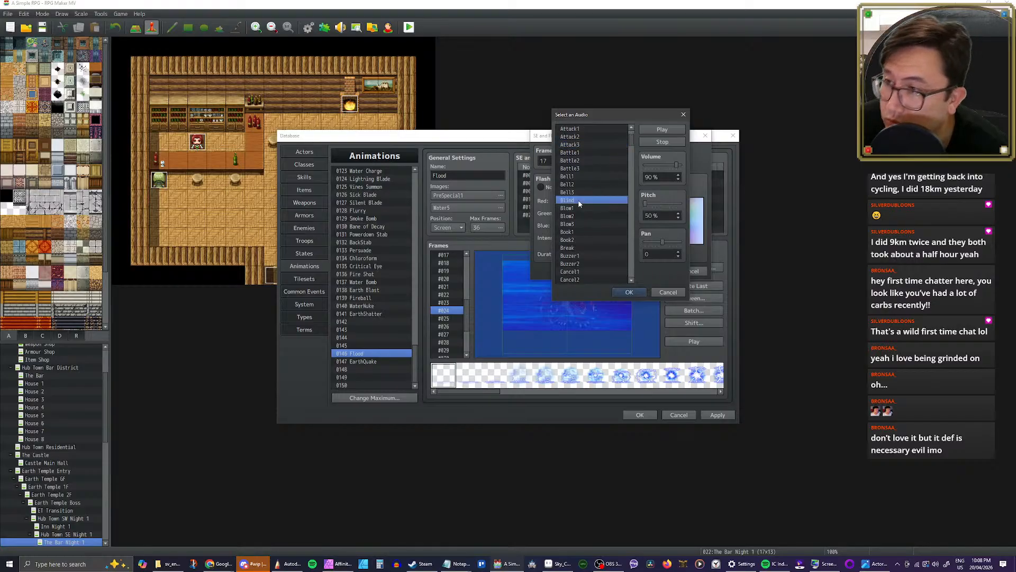
pyautogui.click(630, 293)
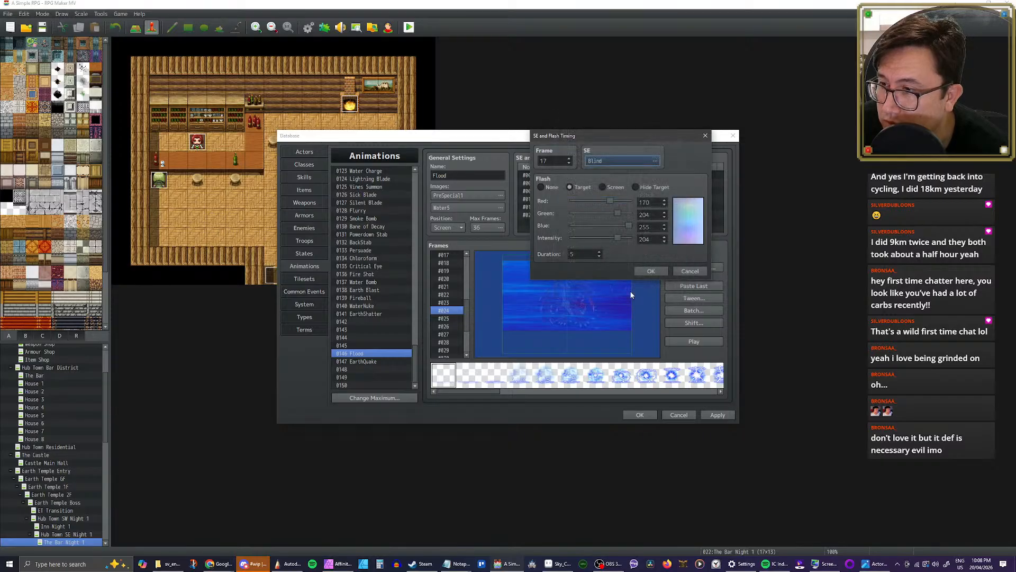
pyautogui.click(655, 273)
pyautogui.click(683, 341)
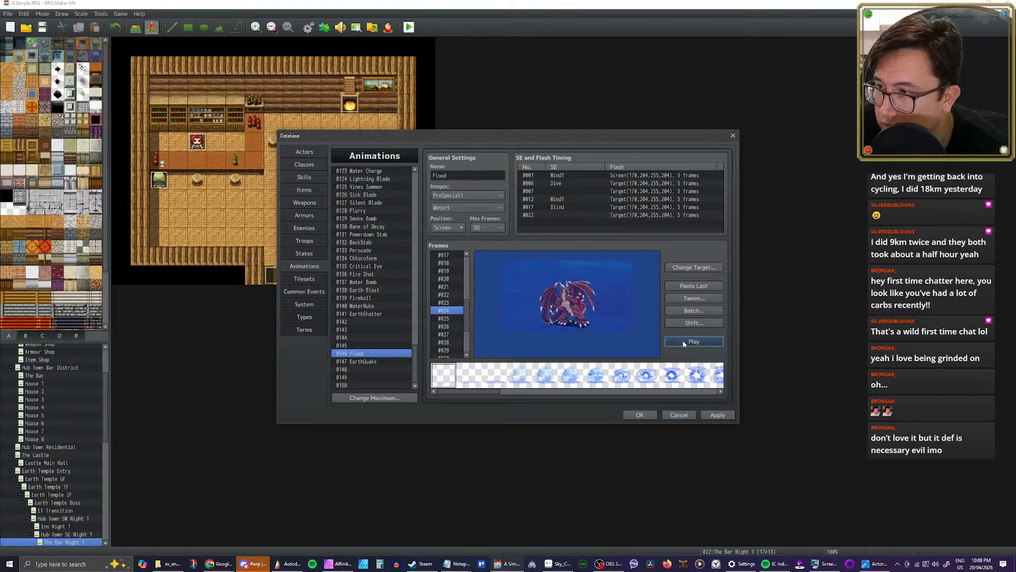
# Step: Reset the frame 17 timing's sound effect to None
pyautogui.click(564, 210)
pyautogui.doubleClick(564, 210)
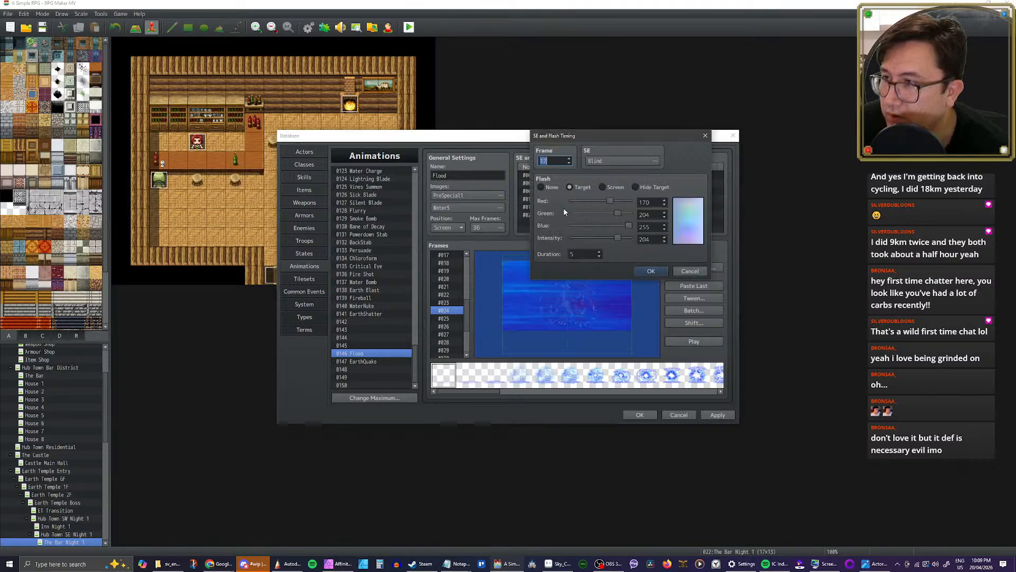
pyautogui.click(605, 161)
pyautogui.scroll(2, 631, 134)
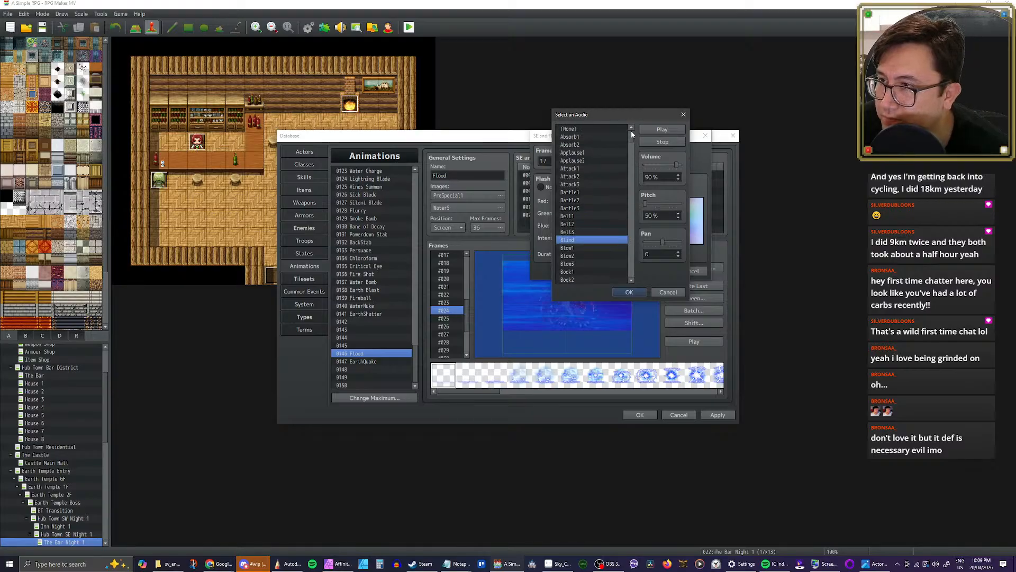
pyautogui.click(586, 130)
pyautogui.click(629, 291)
pyautogui.click(652, 270)
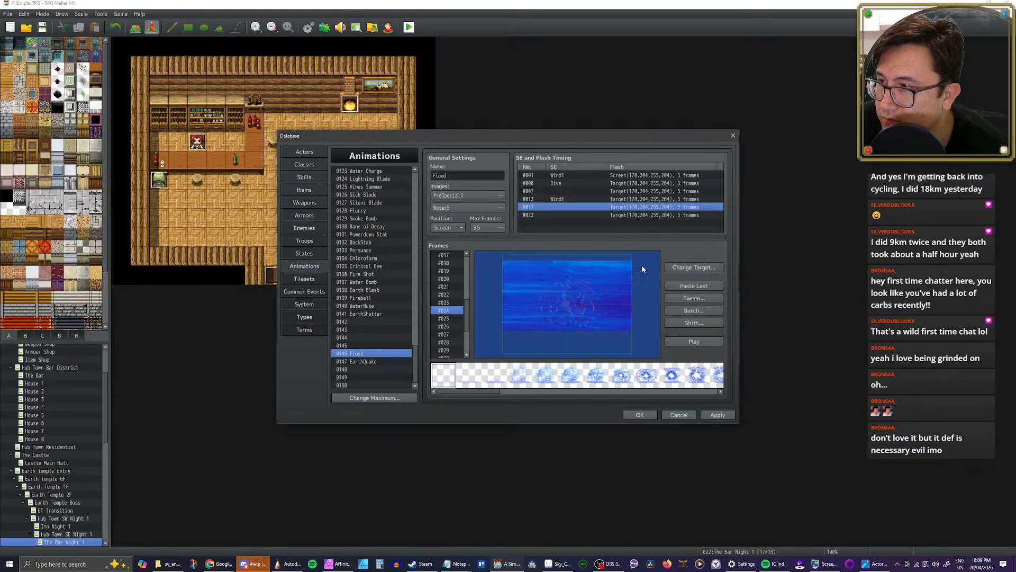
# Step: Set the frame 7 timing's sound effect to Blind at 65% volume and 70% pitch, and play the Flood animation
pyautogui.doubleClick(565, 191)
pyautogui.click(609, 162)
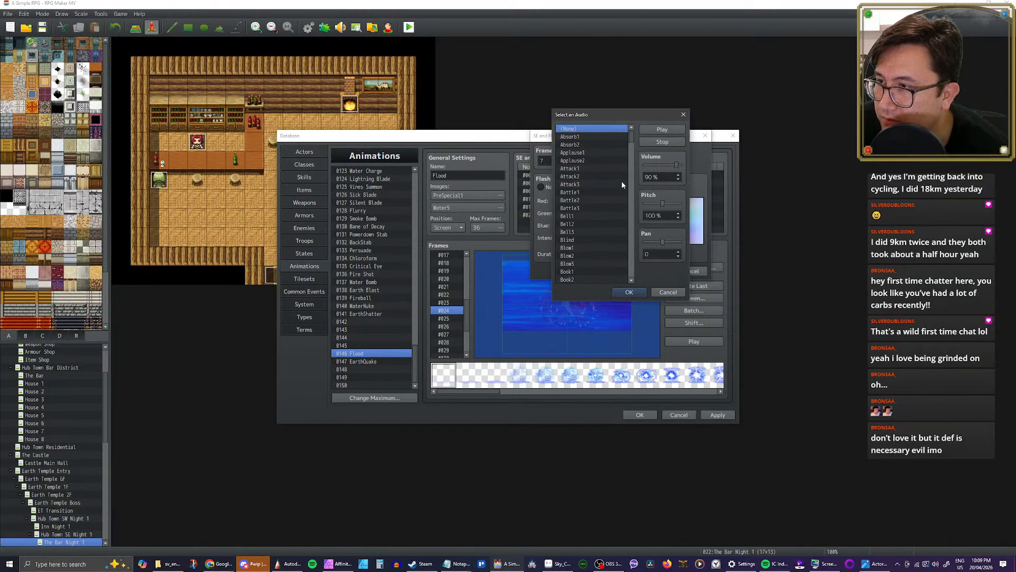
pyautogui.scroll(-3, 608, 188)
pyautogui.scroll(-1, 580, 228)
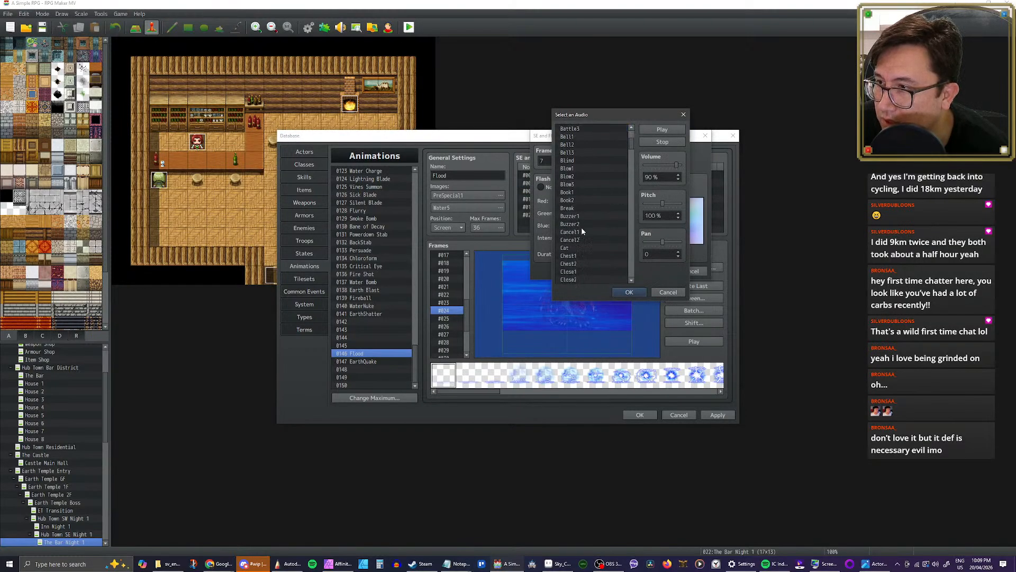
pyautogui.scroll(1, 580, 211)
pyautogui.click(580, 184)
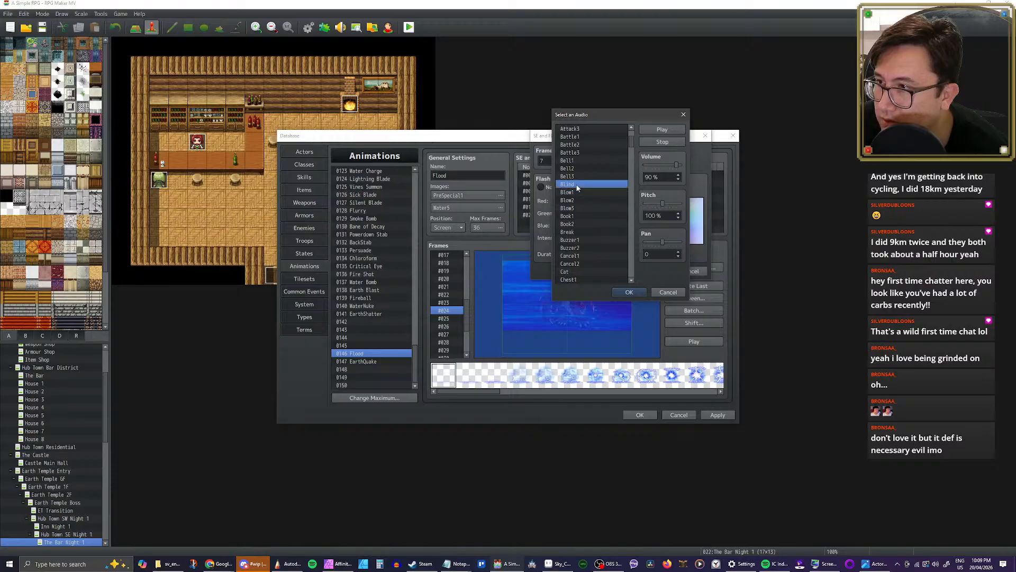
pyautogui.click(667, 165)
pyautogui.moveTo(658, 204); pyautogui.dragTo(655, 206)
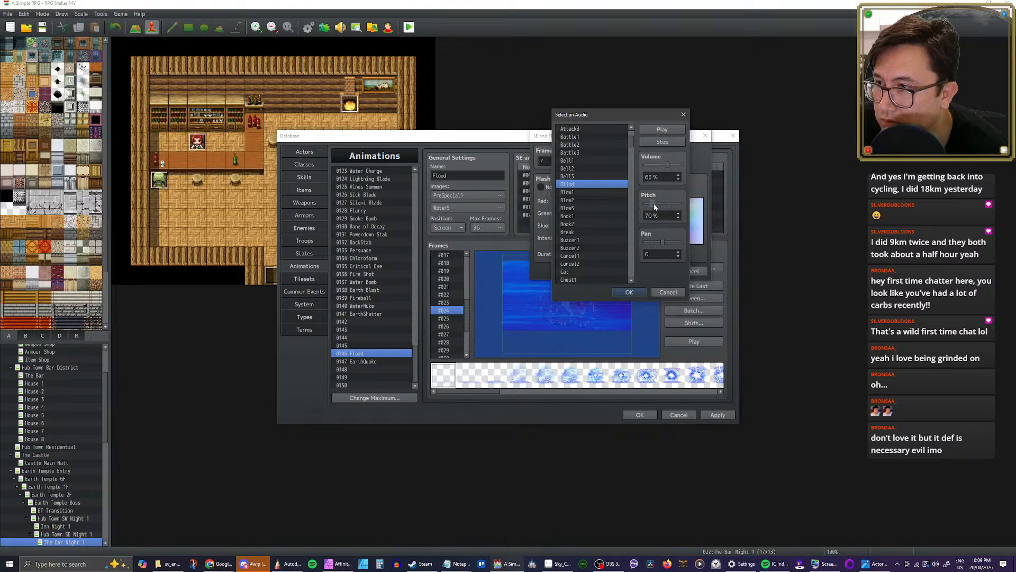
pyautogui.click(629, 292)
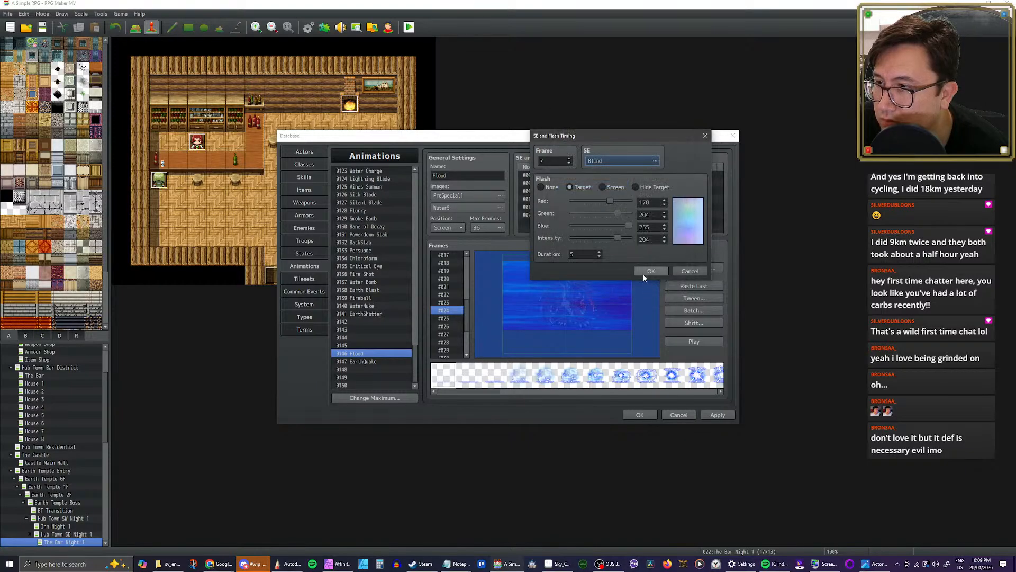
pyautogui.click(658, 270)
pyautogui.click(688, 341)
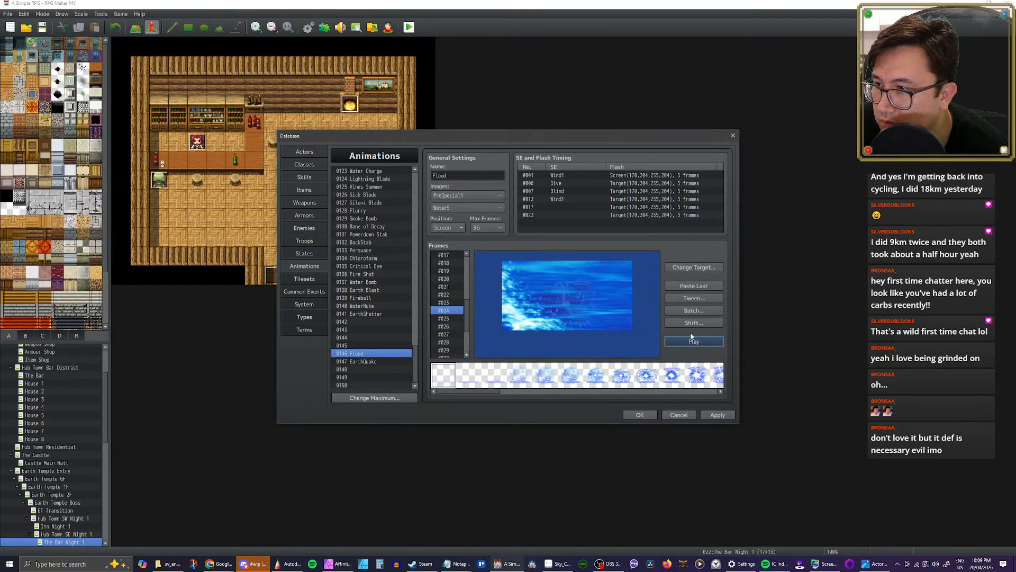
pyautogui.click(692, 337)
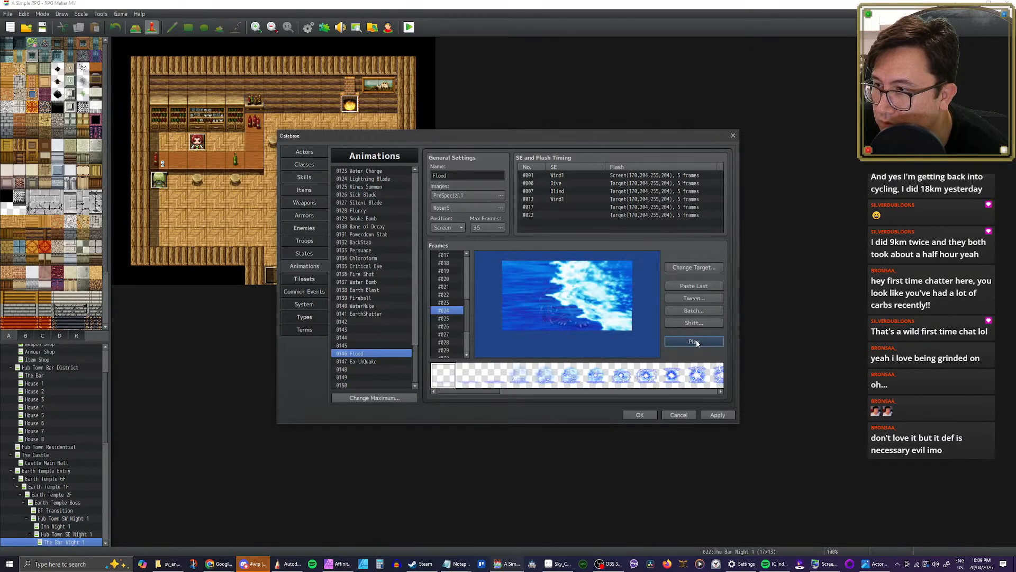
# Step: Lower the pitch of the frame 7 timing's Blind sound further and play the Flood animation
pyautogui.doubleClick(562, 191)
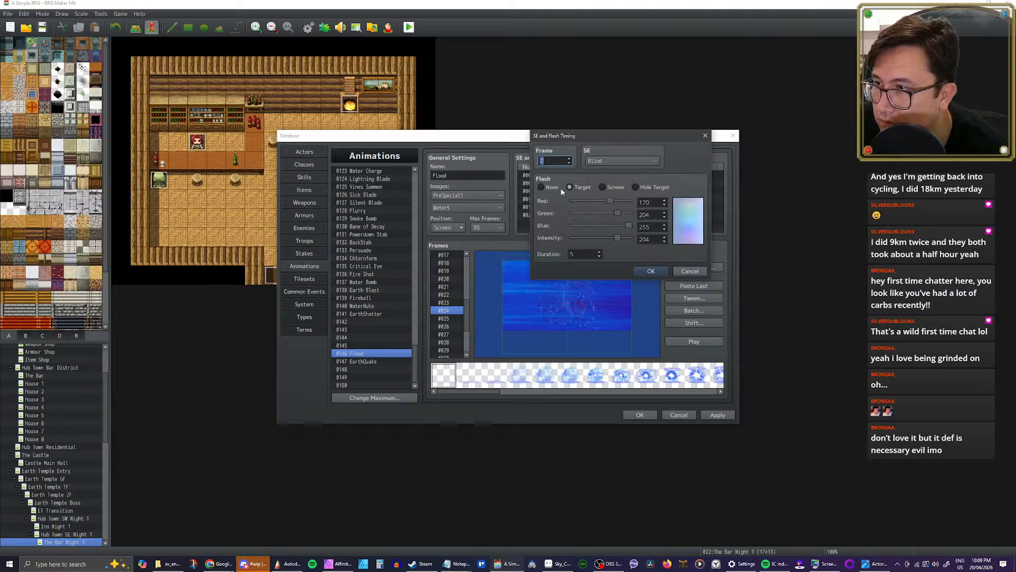
pyautogui.click(619, 161)
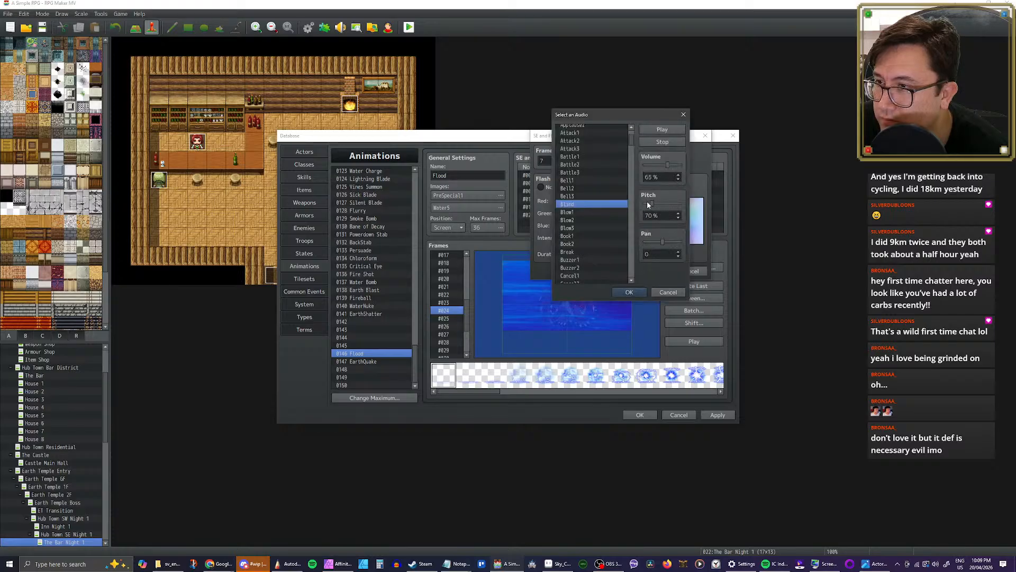
pyautogui.moveTo(648, 204); pyautogui.dragTo(645, 206)
pyautogui.click(635, 292)
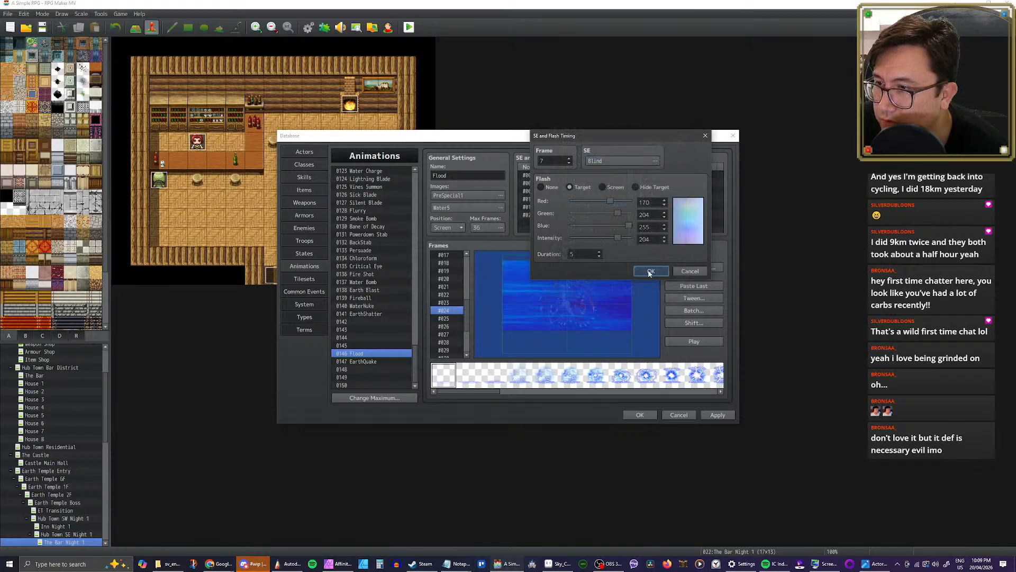
pyautogui.click(648, 270)
pyautogui.click(688, 340)
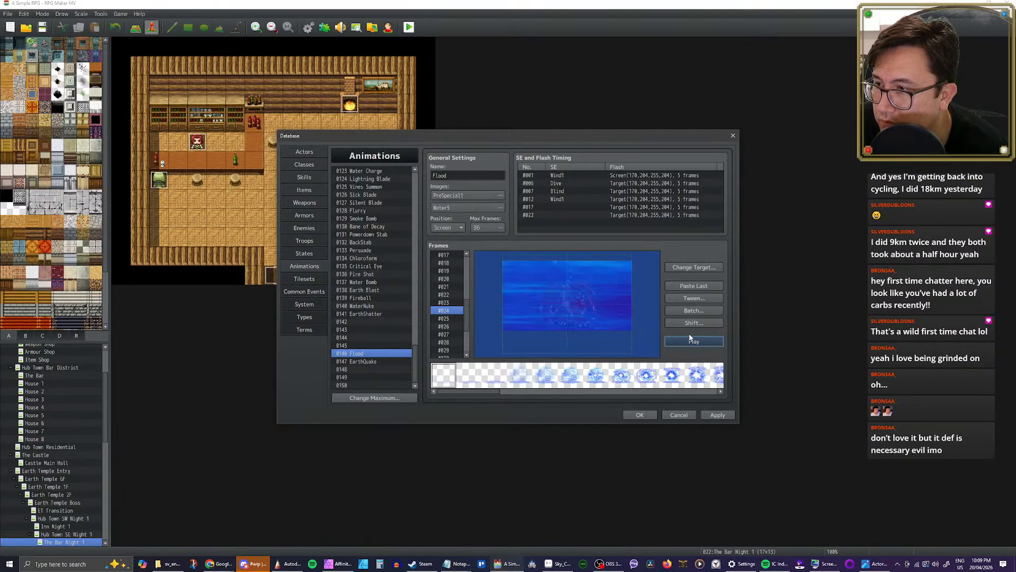
# Step: Replay the Flood animation a few times to check its sounds and apply the database changes
pyautogui.click(693, 342)
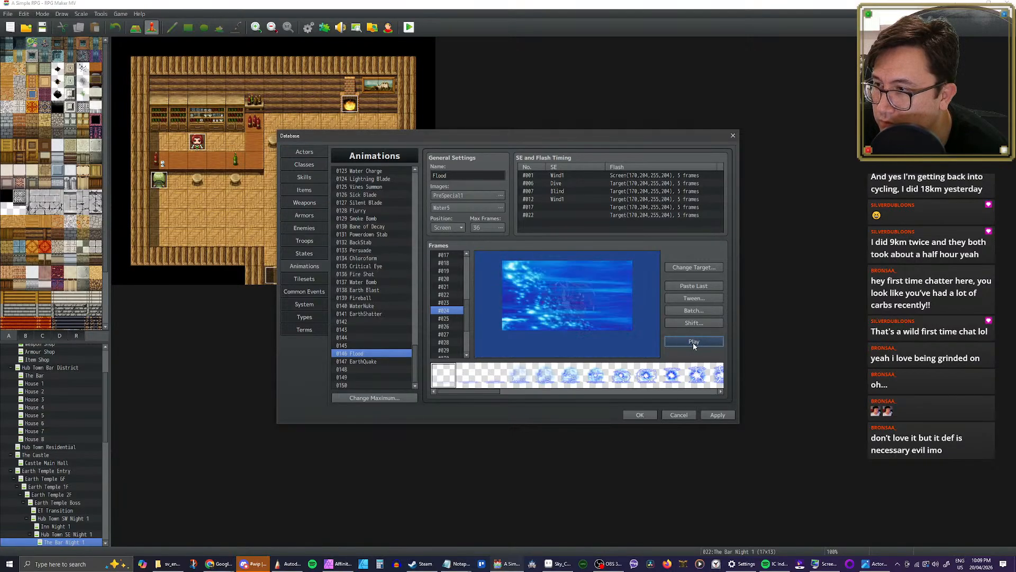
pyautogui.click(694, 342)
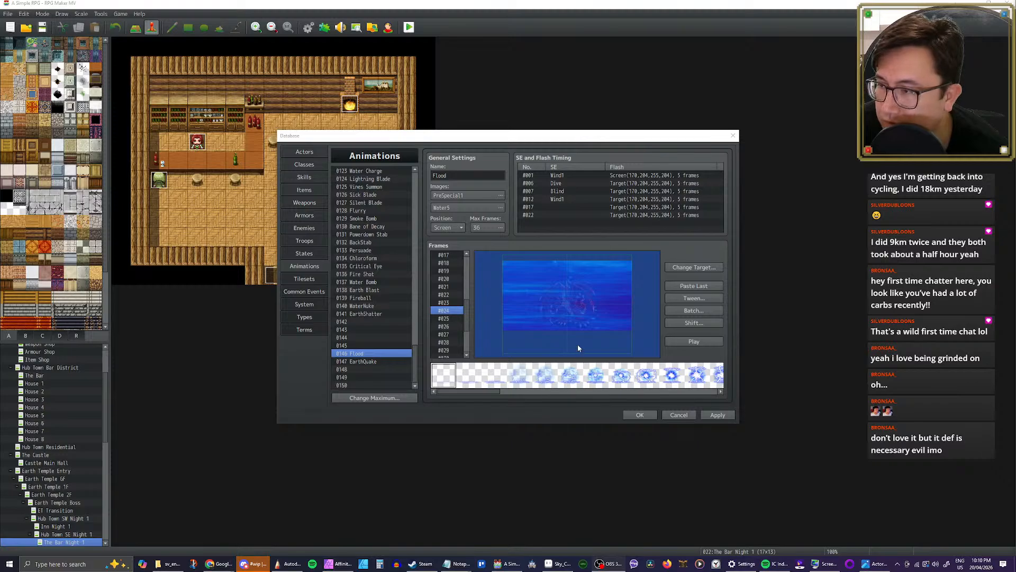
pyautogui.click(701, 342)
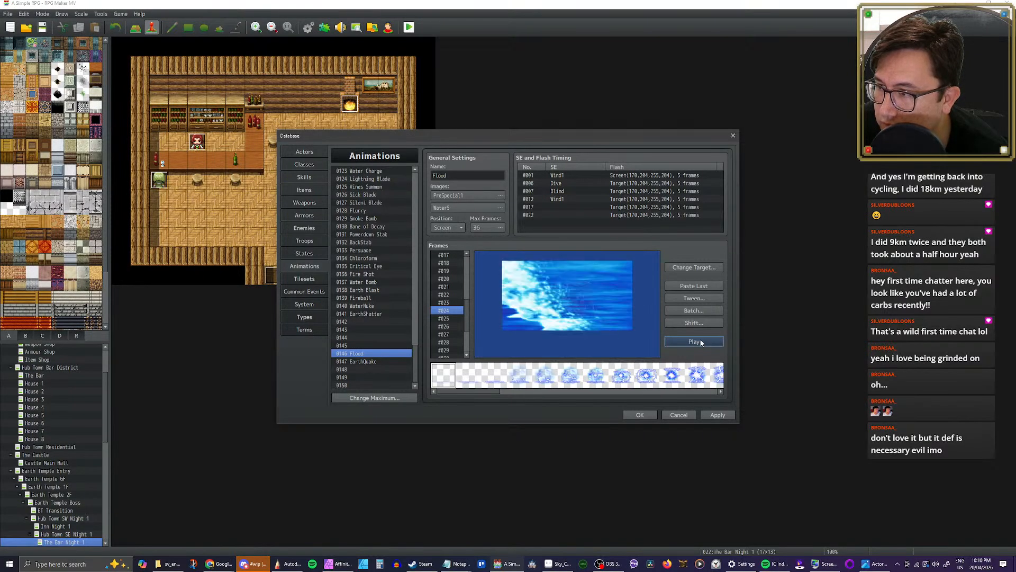
pyautogui.click(716, 416)
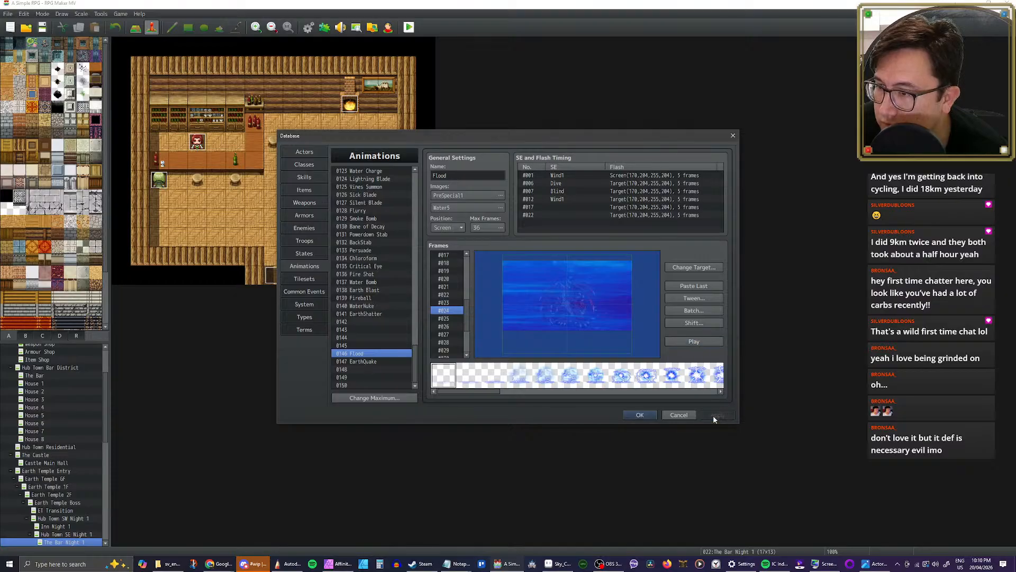
# Step: Assign animation 0146 Flood to the Flood skill and apply the change
pyautogui.click(304, 177)
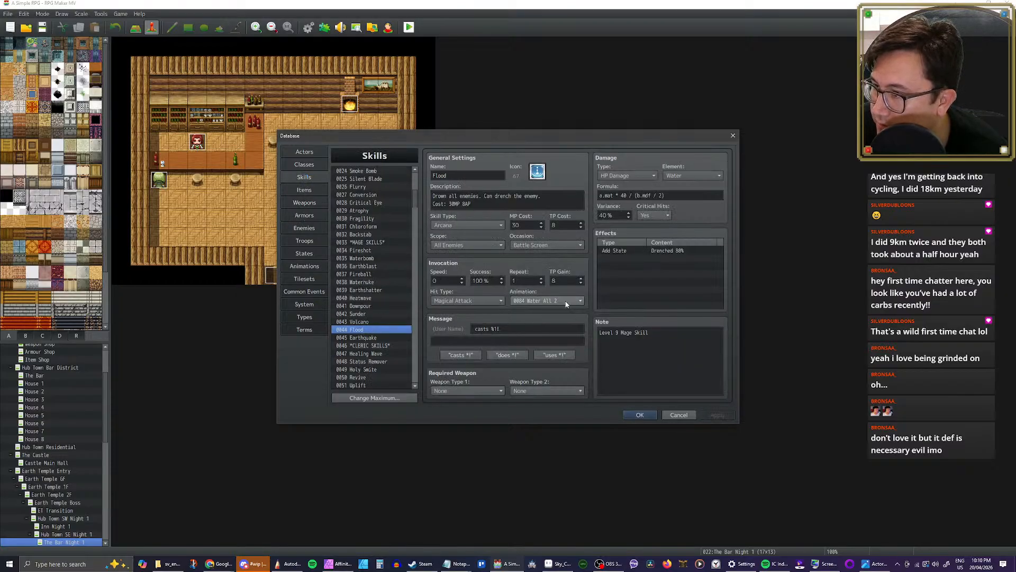
pyautogui.click(545, 300)
pyautogui.scroll(-3, 565, 358)
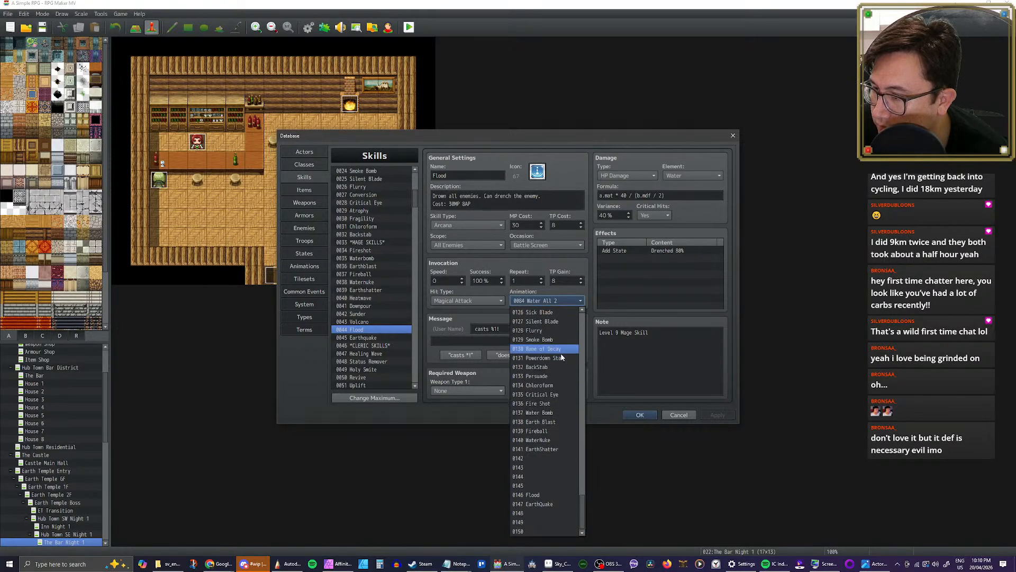
pyautogui.click(529, 496)
pyautogui.click(718, 415)
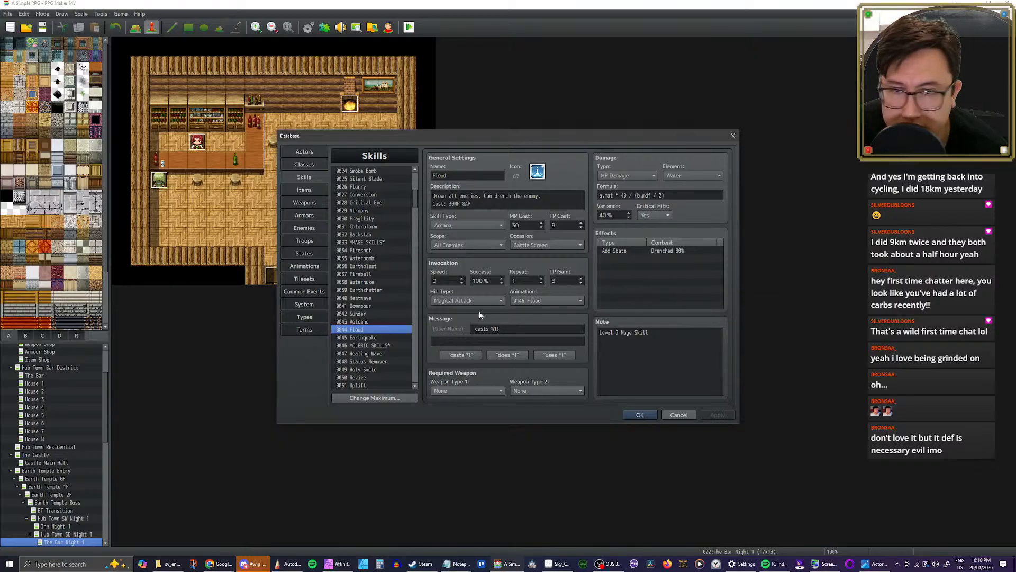
# Step: Review the Volcano skill's settings and play the Fire All 3 animation as a possible base for it
pyautogui.click(365, 323)
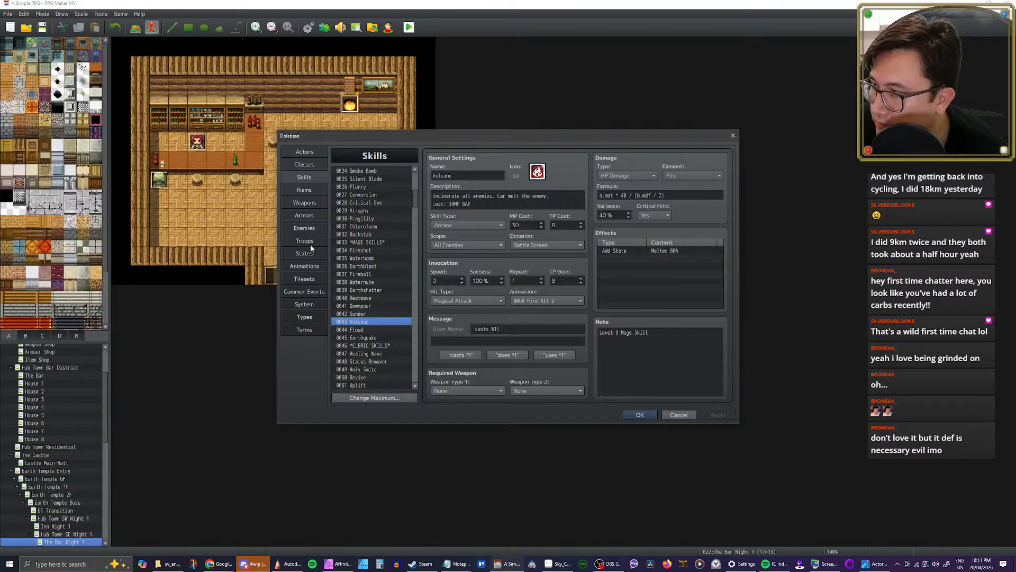
pyautogui.click(311, 266)
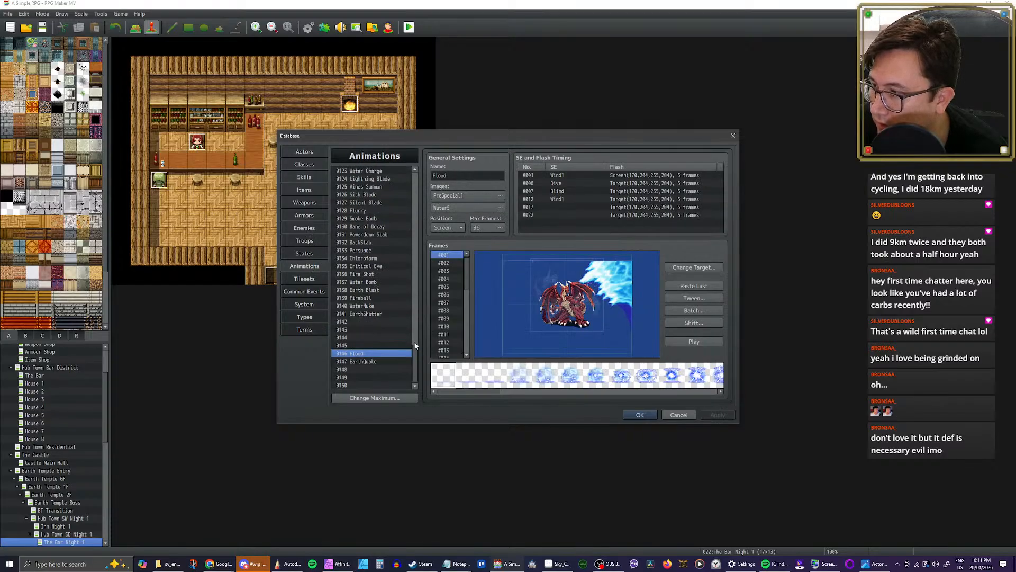
pyautogui.scroll(9, 414, 339)
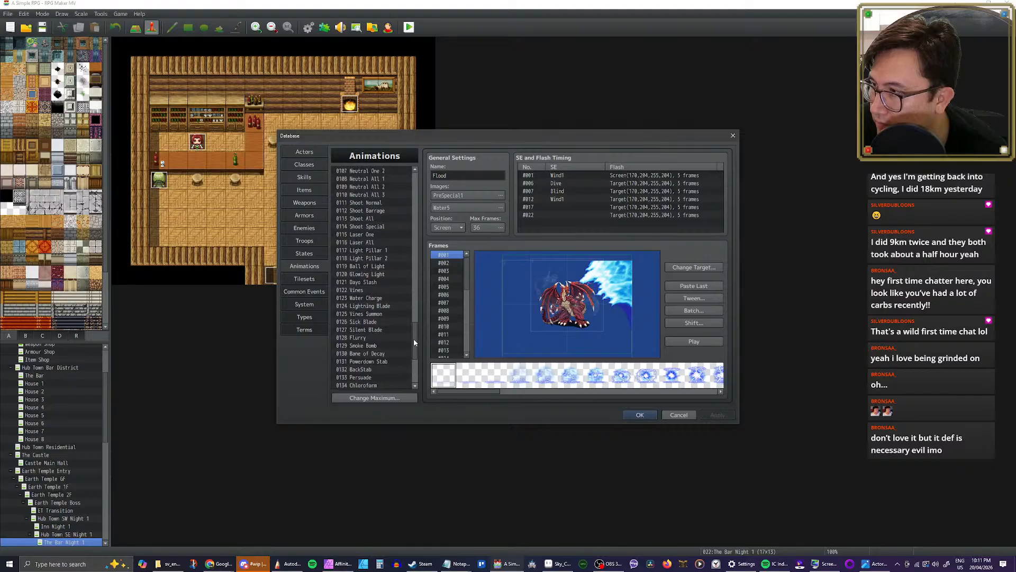
pyautogui.scroll(4, 396, 300)
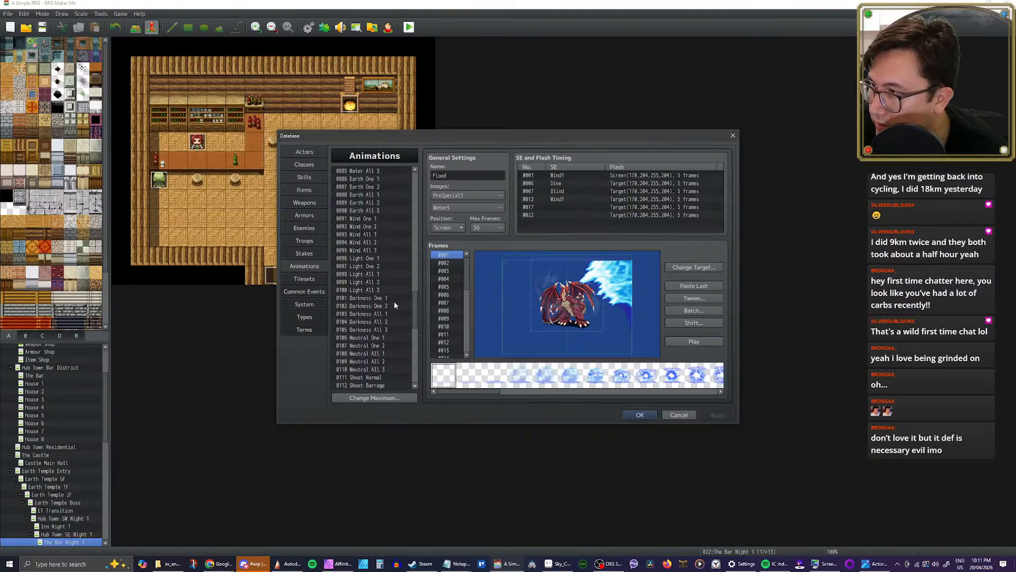
pyautogui.scroll(1, 393, 288)
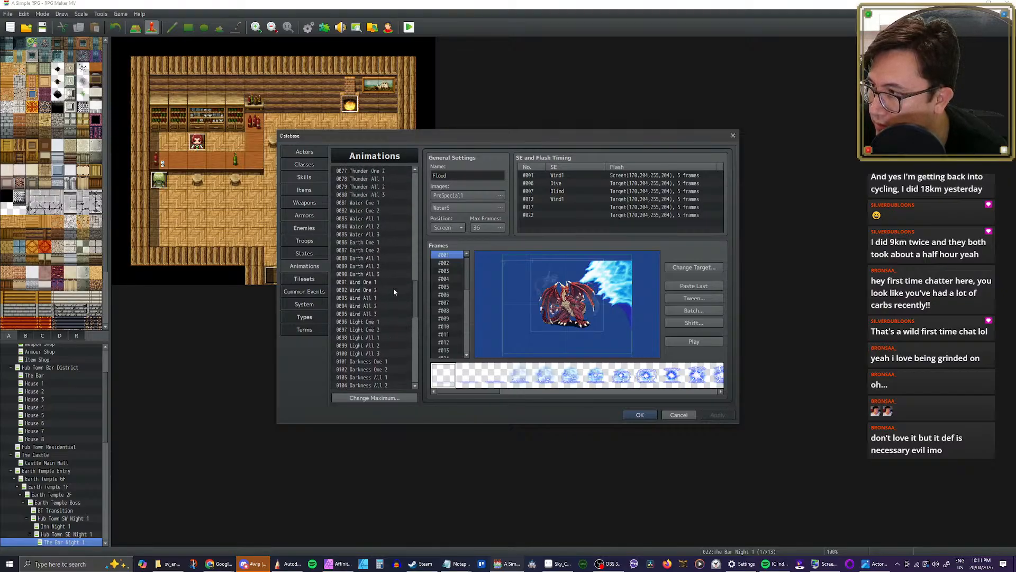
pyautogui.scroll(-1, 393, 286)
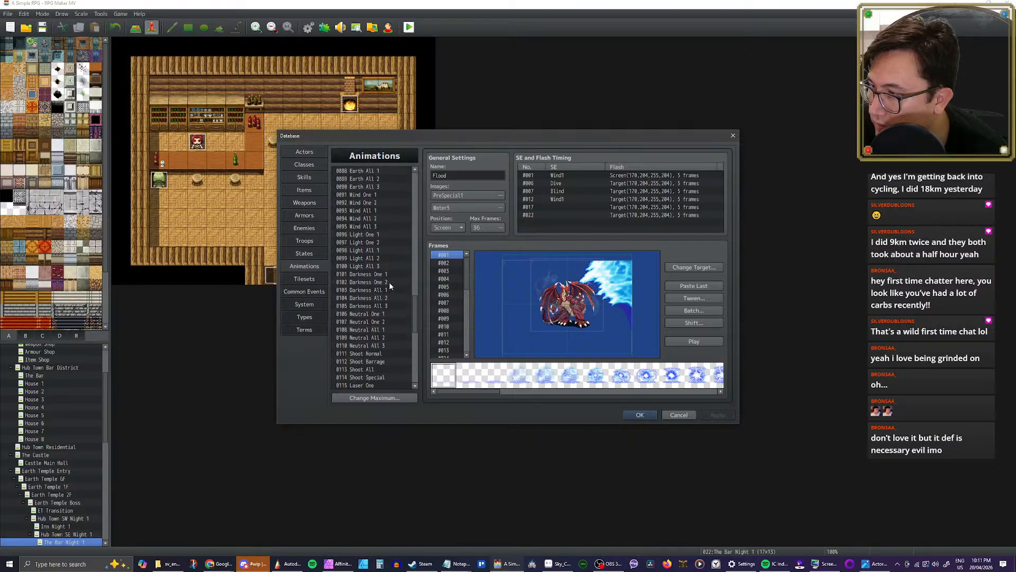
pyautogui.scroll(8, 388, 286)
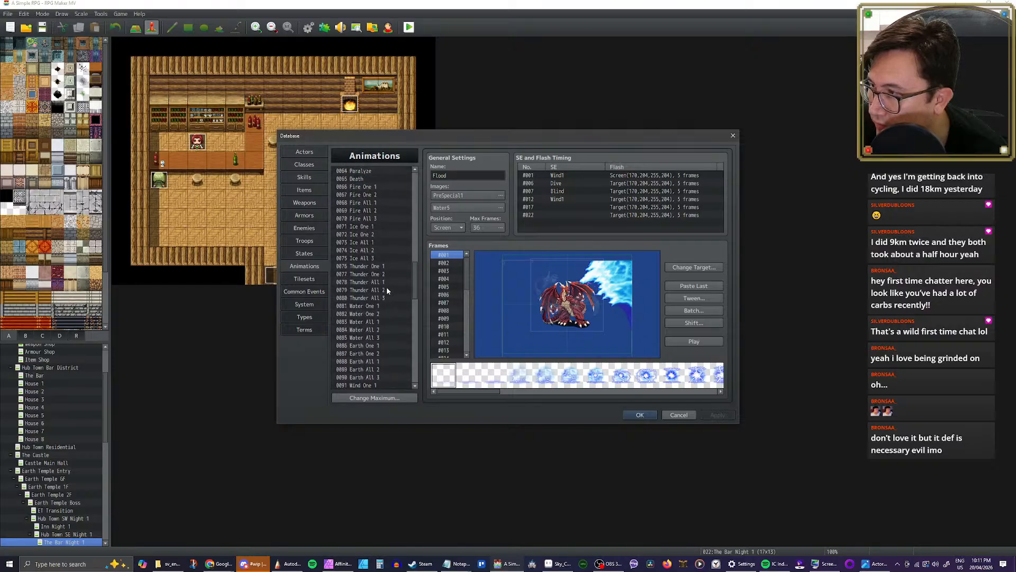
pyautogui.click(371, 258)
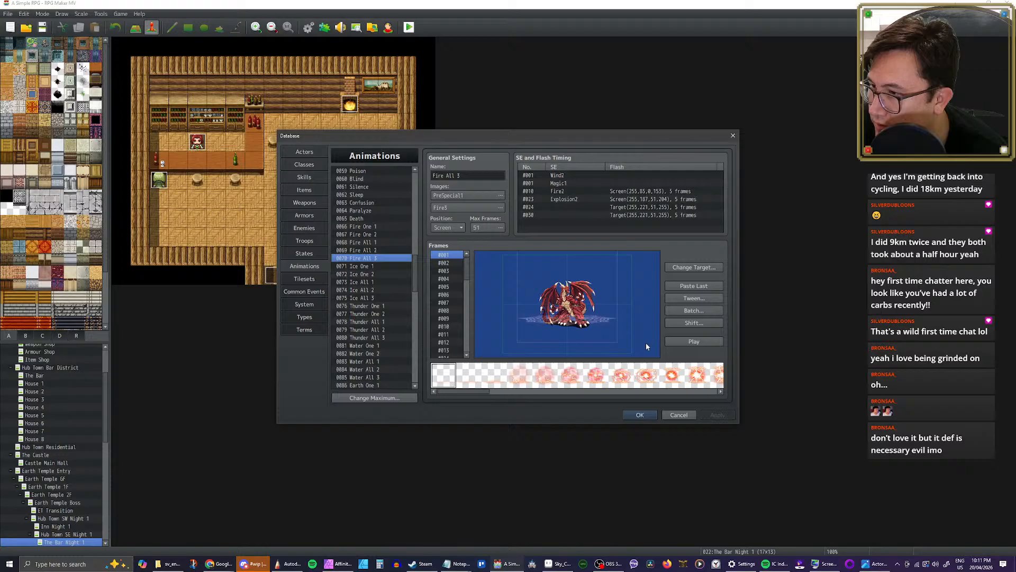
pyautogui.click(687, 342)
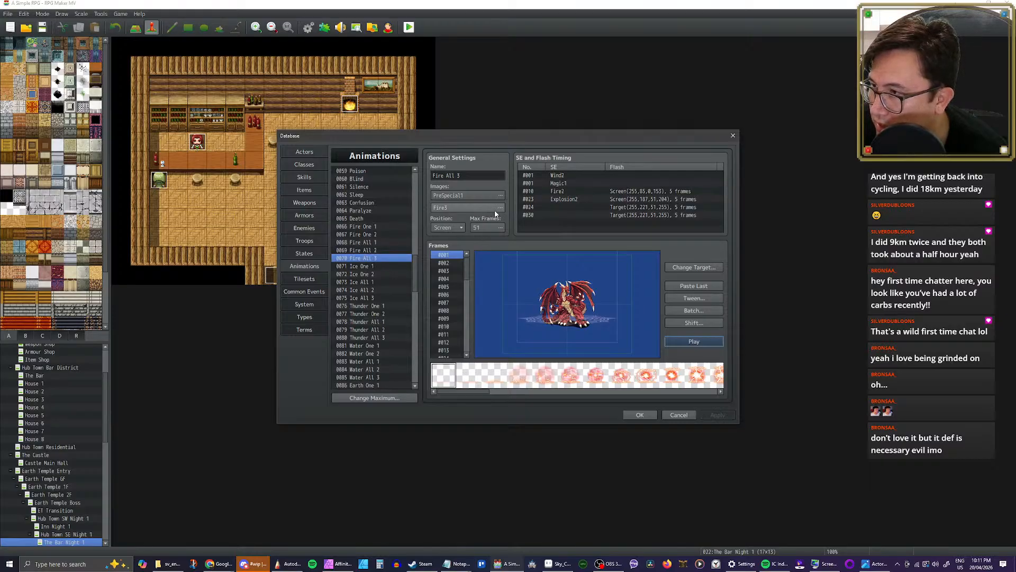
# Step: Play the Fire All 2 and Fire All 1 animations to compare them as a base for Volcano
pyautogui.click(365, 251)
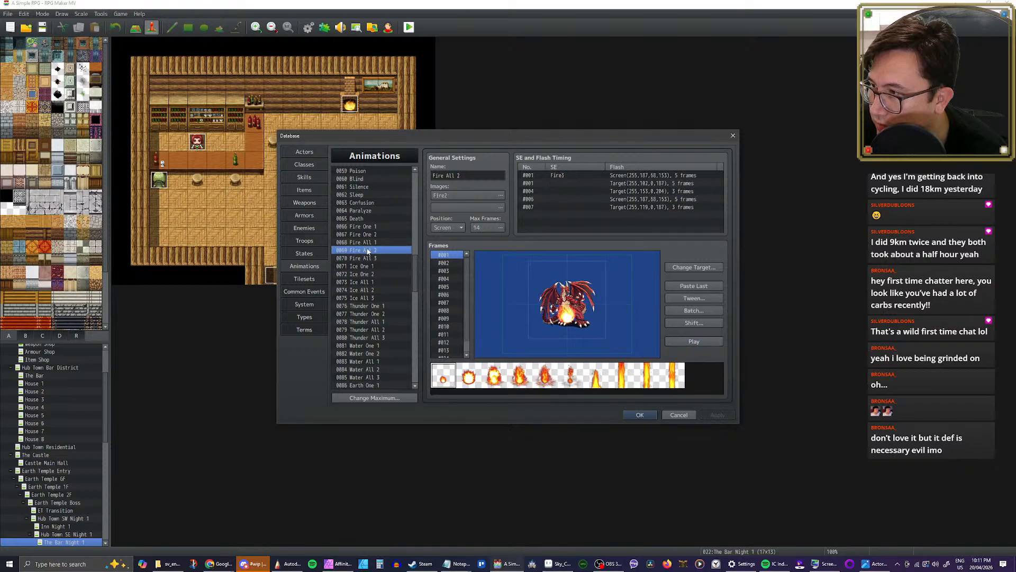
pyautogui.click(689, 342)
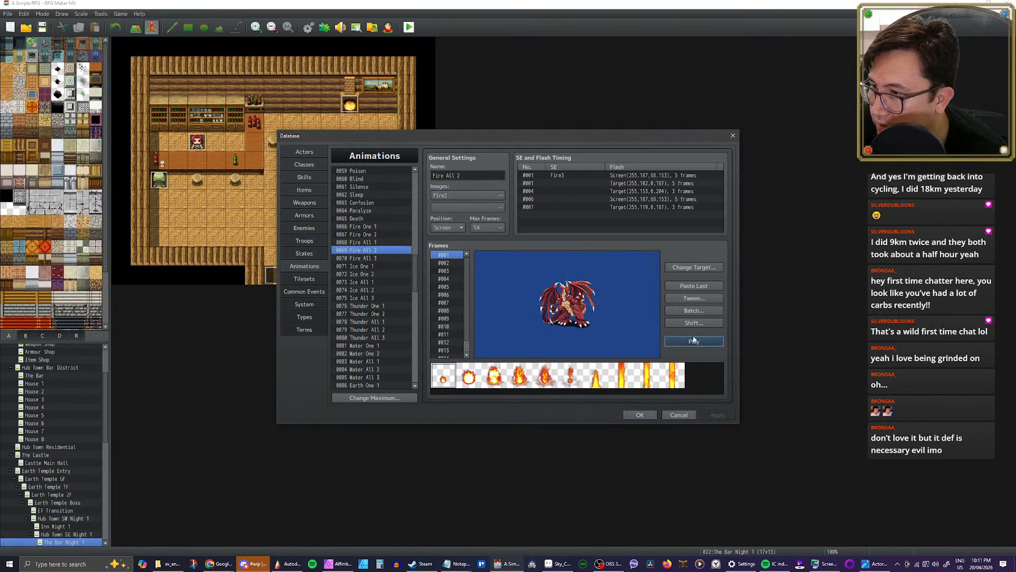
pyautogui.click(380, 243)
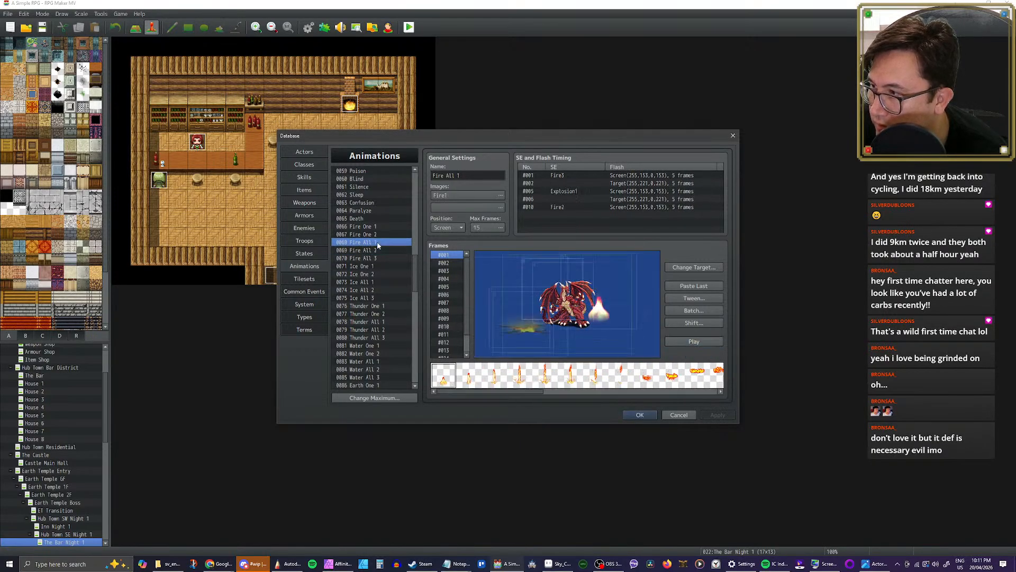
pyautogui.click(706, 342)
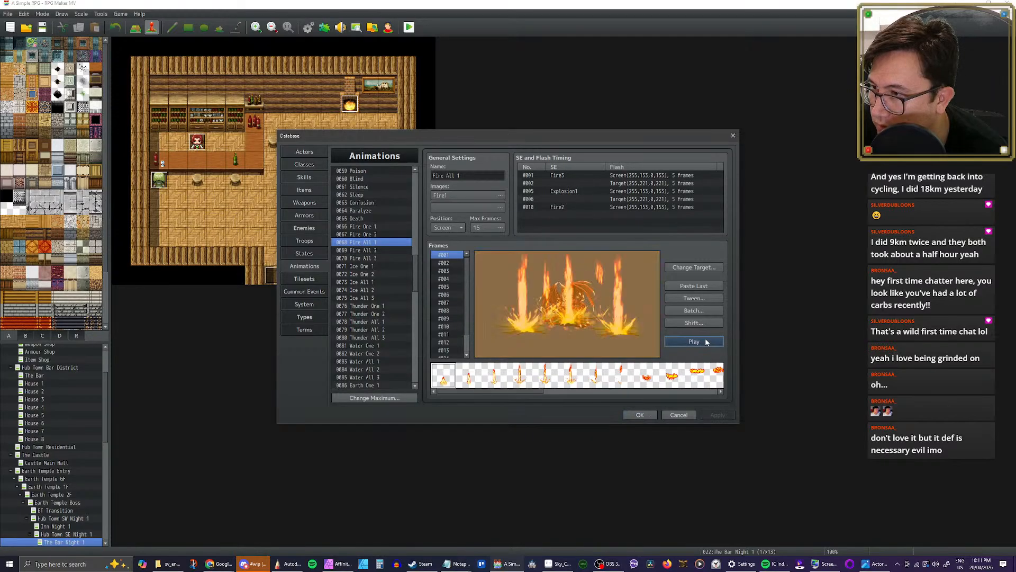
pyautogui.click(703, 342)
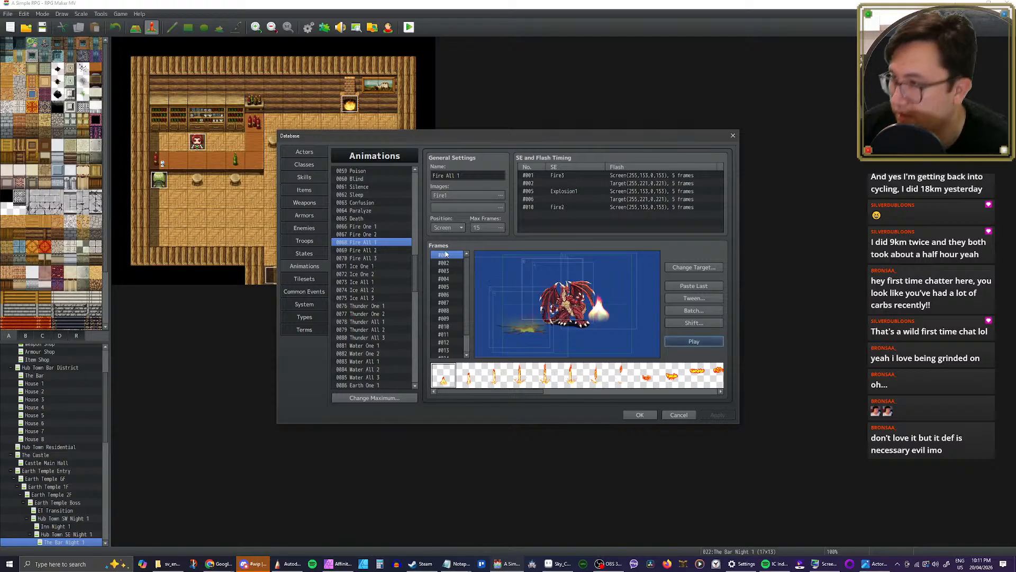
# Step: Copy the Fire All 1 animation into the empty animation slot 0145
pyautogui.click(365, 259)
pyautogui.click(372, 243)
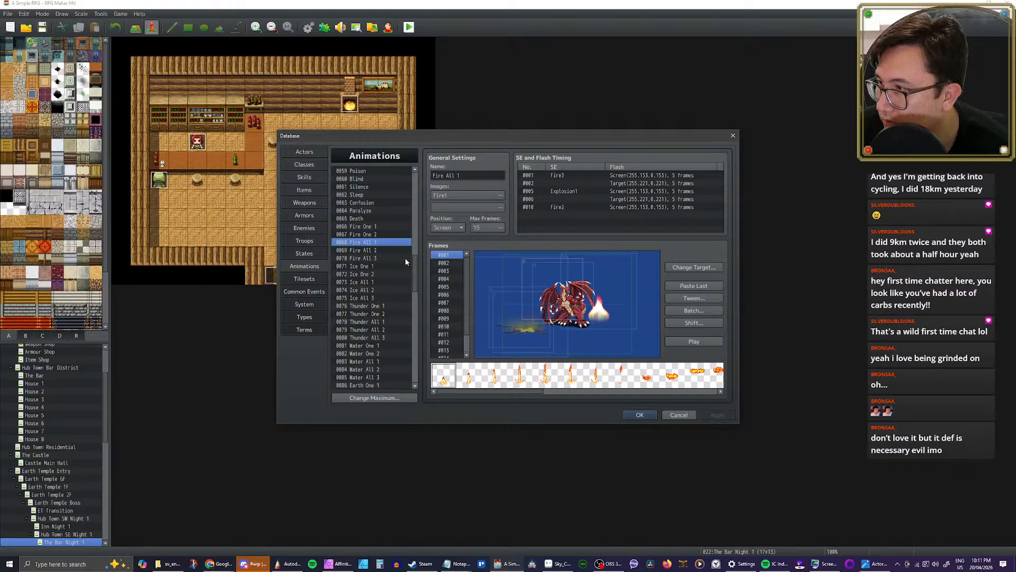
pyautogui.moveTo(416, 270); pyautogui.dragTo(420, 370)
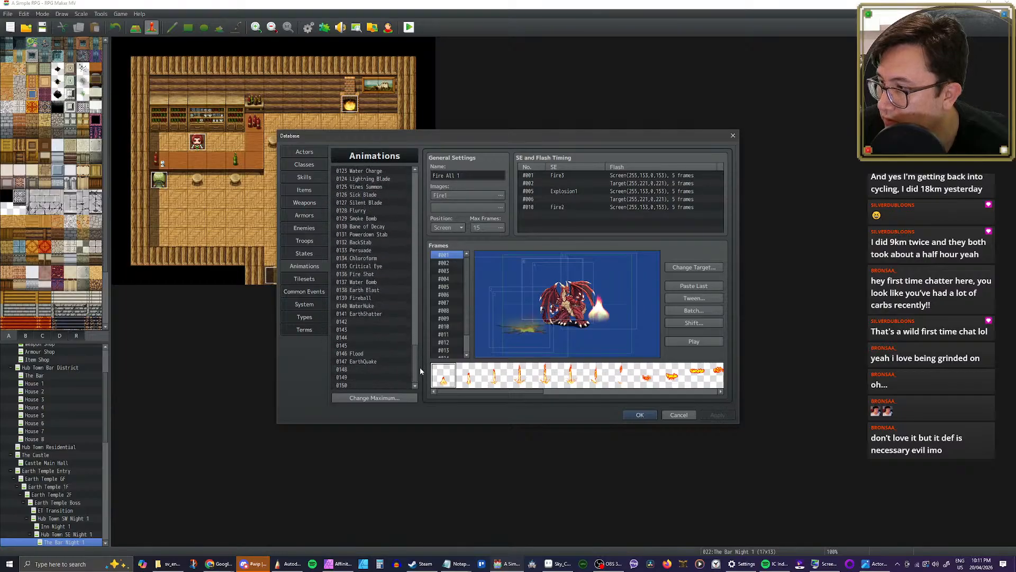
pyautogui.click(362, 371)
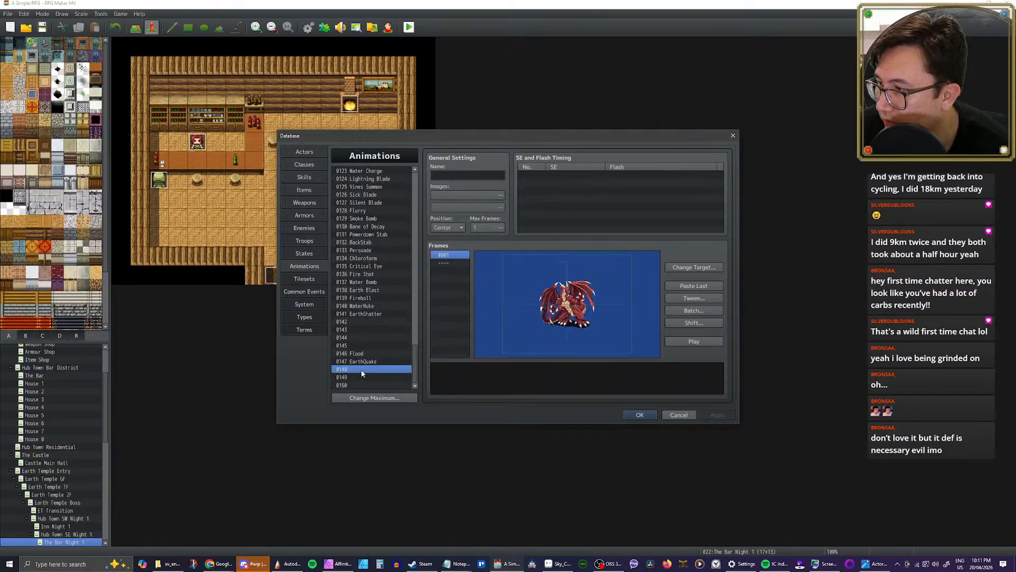
pyautogui.click(392, 345)
pyautogui.hotkey('ctrl', 'v')
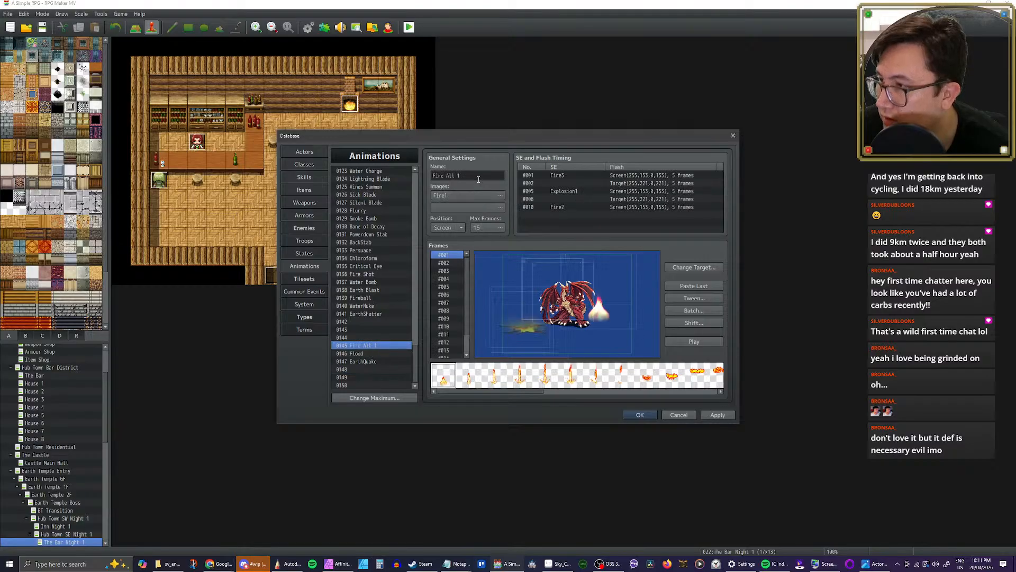
# Step: Rename animation 0145 as Volcano, apply the change and close the database
pyautogui.write('Volc')
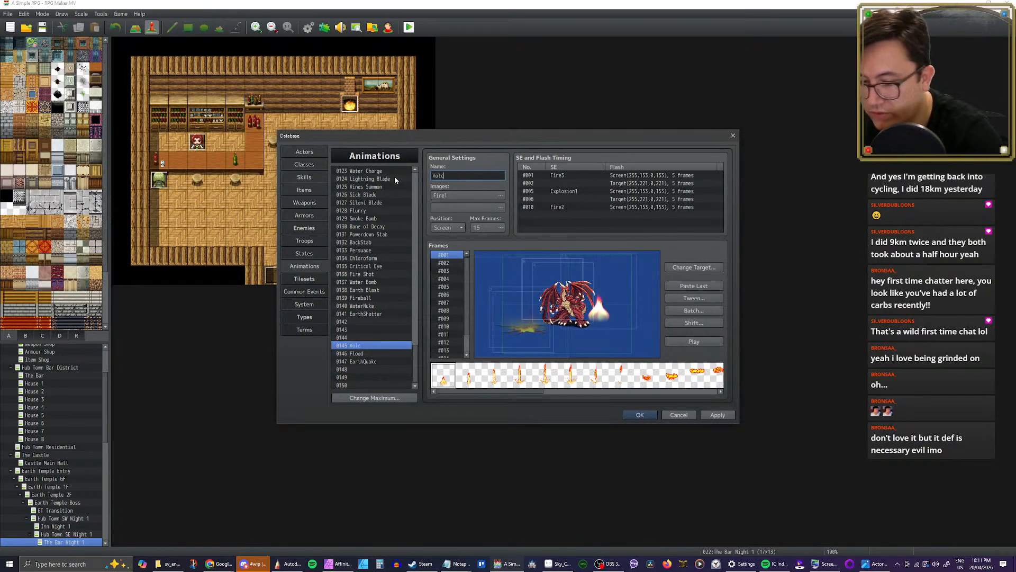
pyautogui.write('ano')
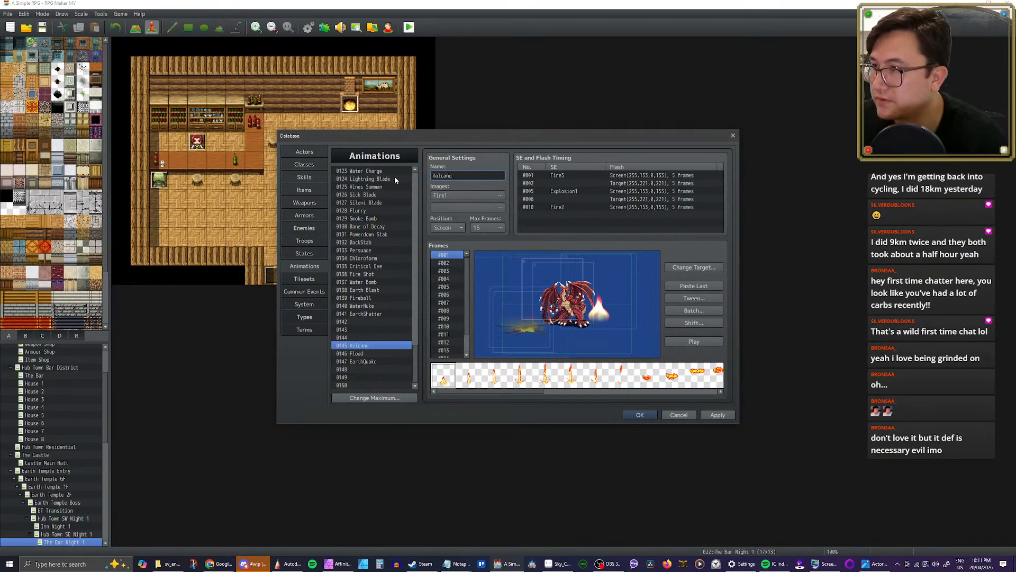
pyautogui.click(718, 415)
pyautogui.click(640, 415)
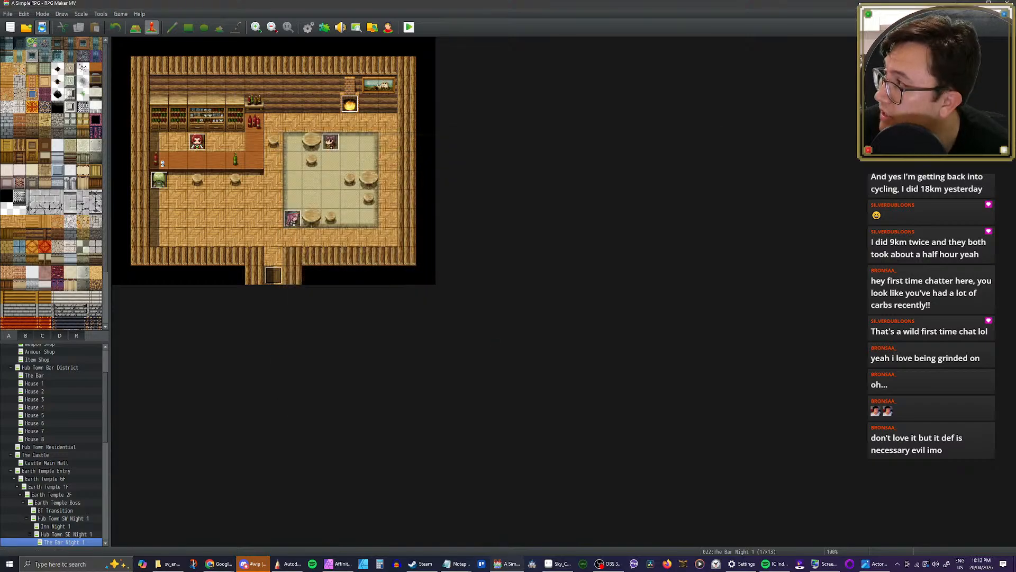
# Step: Reopen the database, shift the hue of the Volcano animation's Fire1 image towards red, and play the animation
pyautogui.click(306, 33)
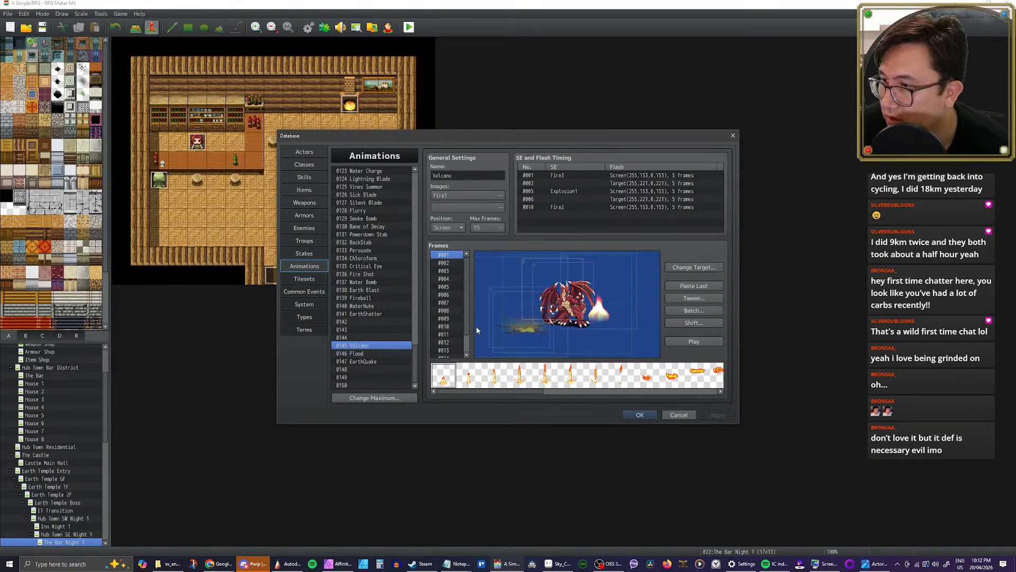
pyautogui.click(687, 342)
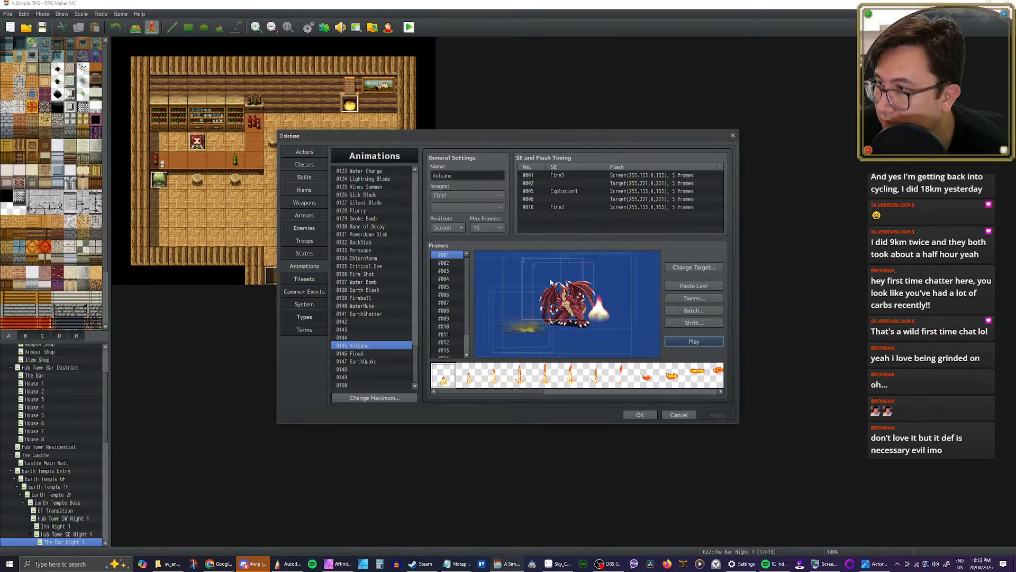
pyautogui.click(466, 195)
pyautogui.click(469, 349)
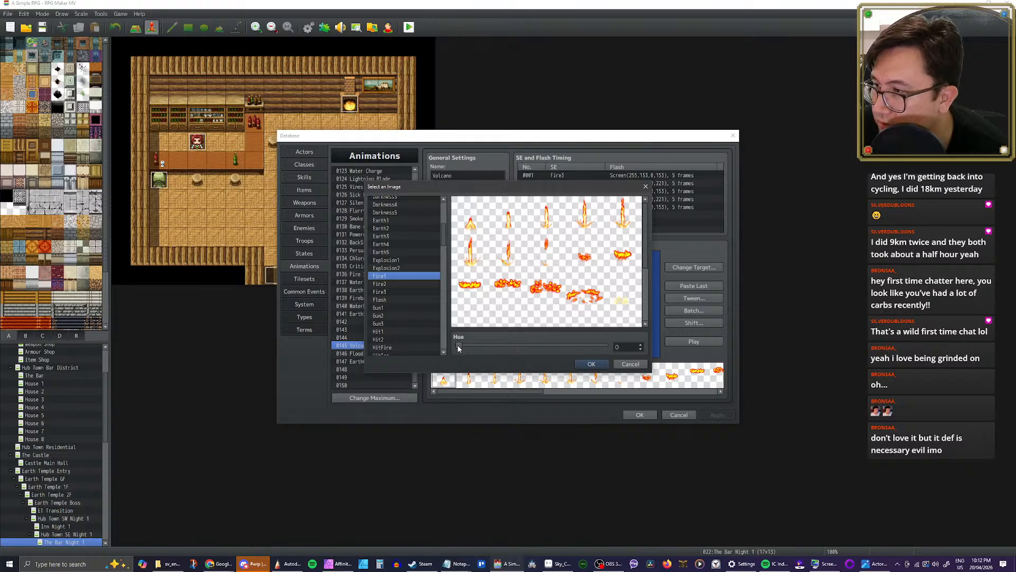
pyautogui.moveTo(463, 349); pyautogui.dragTo(598, 356)
pyautogui.click(591, 364)
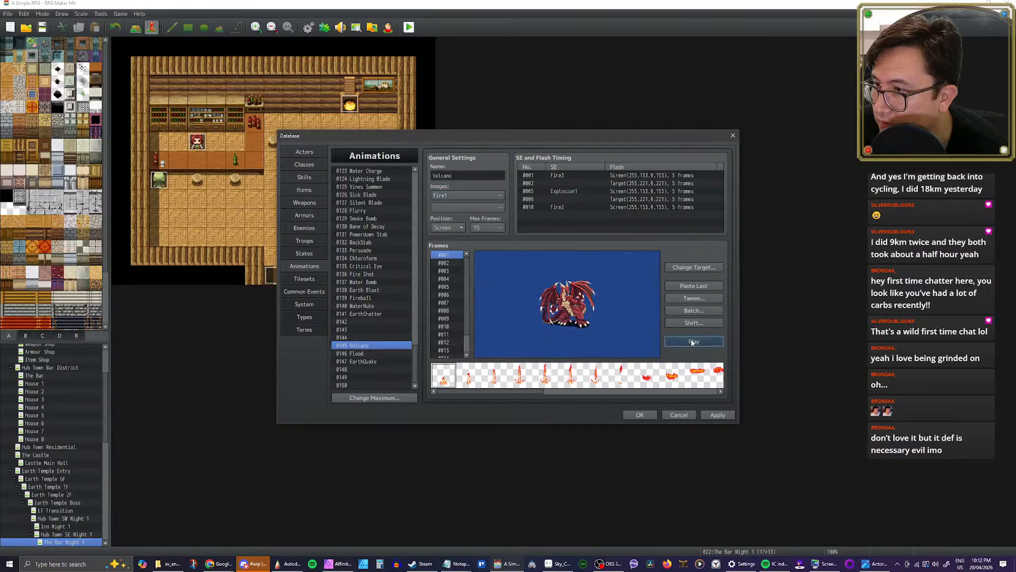
pyautogui.click(693, 341)
pyautogui.click(693, 342)
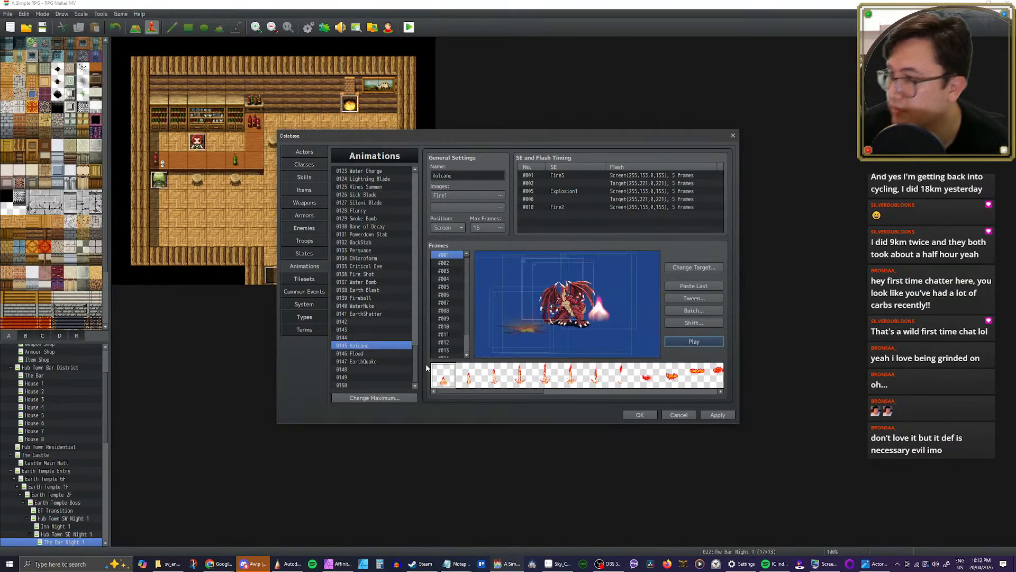
# Step: Assign Fire3 as the Volcano animation's second image
pyautogui.scroll(2, 415, 362)
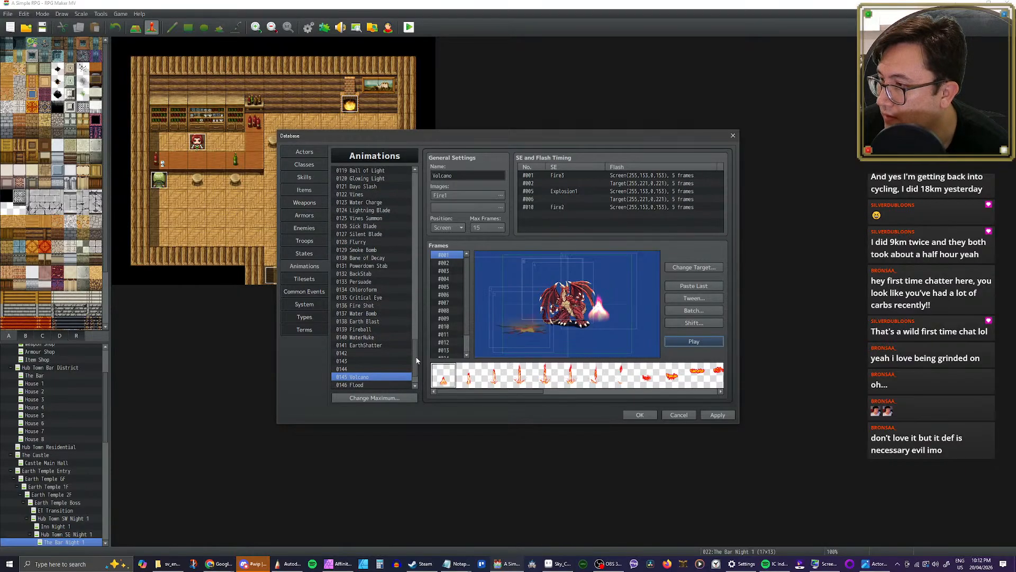
pyautogui.doubleClick(485, 211)
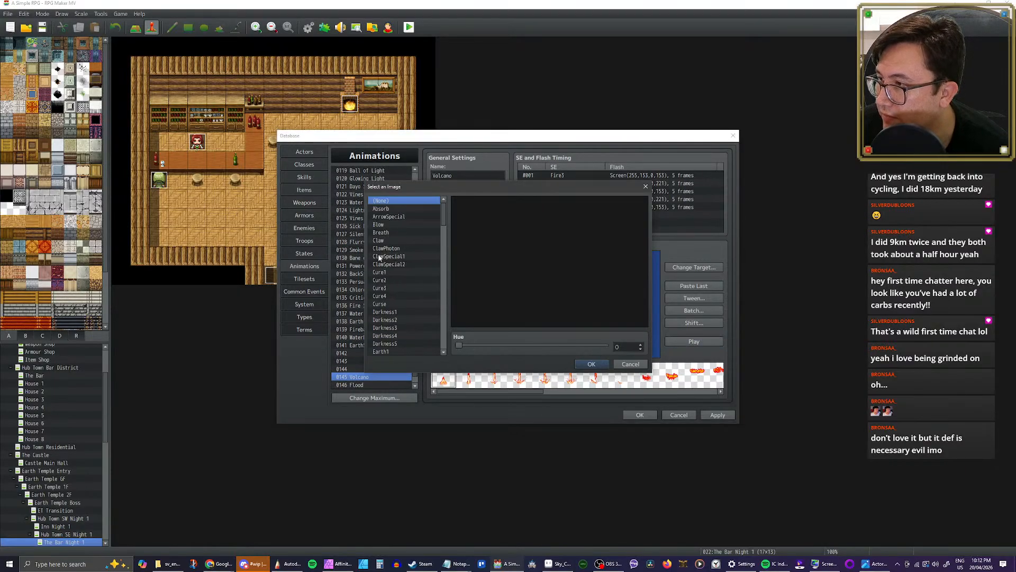
pyautogui.scroll(-5, 380, 258)
pyautogui.click(380, 304)
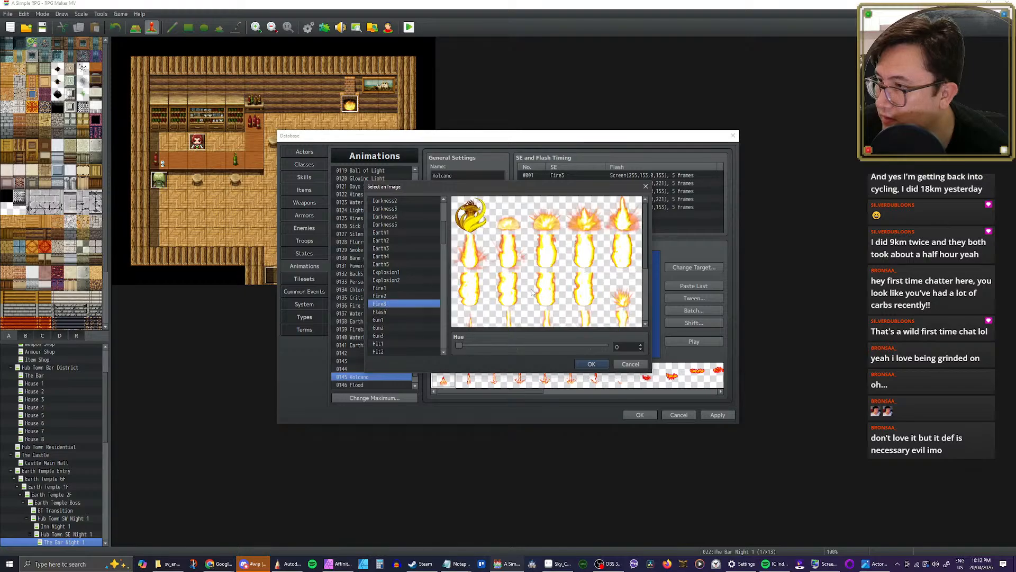
pyautogui.scroll(-4, 579, 278)
pyautogui.scroll(4, 583, 299)
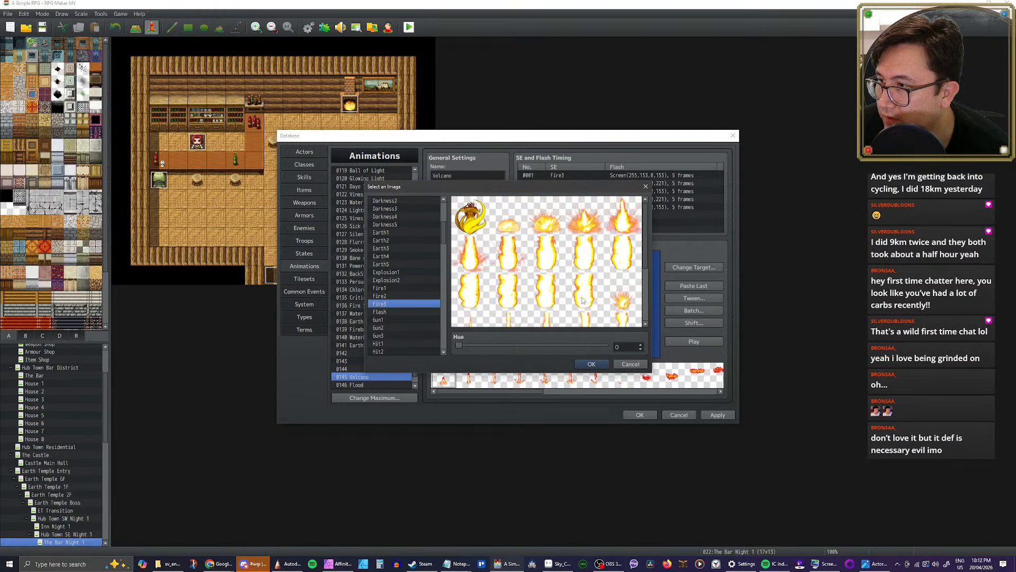
pyautogui.click(592, 364)
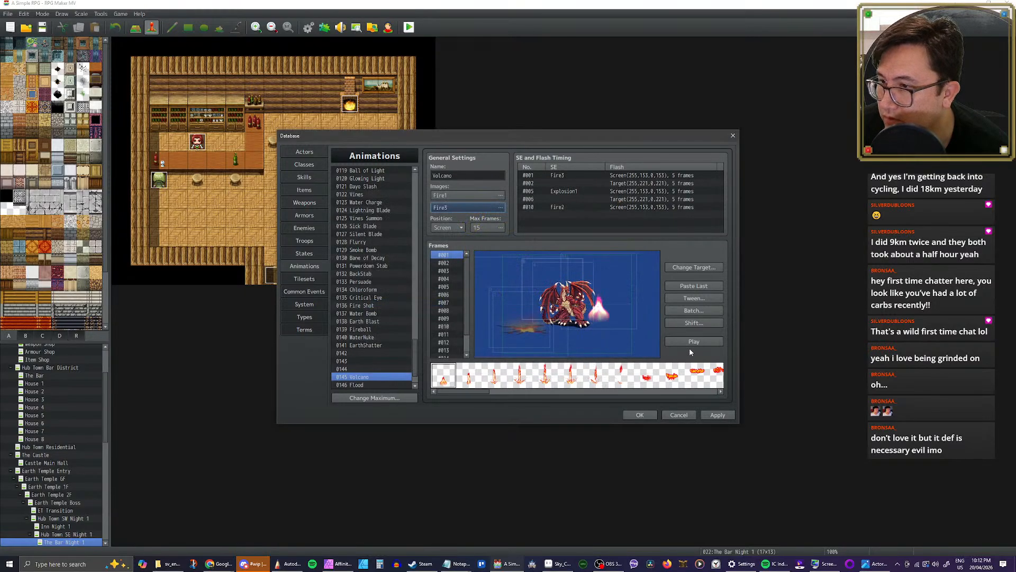
# Step: Set the hue of the Volcano animation's Fire3 image to 328
pyautogui.scroll(5, 380, 332)
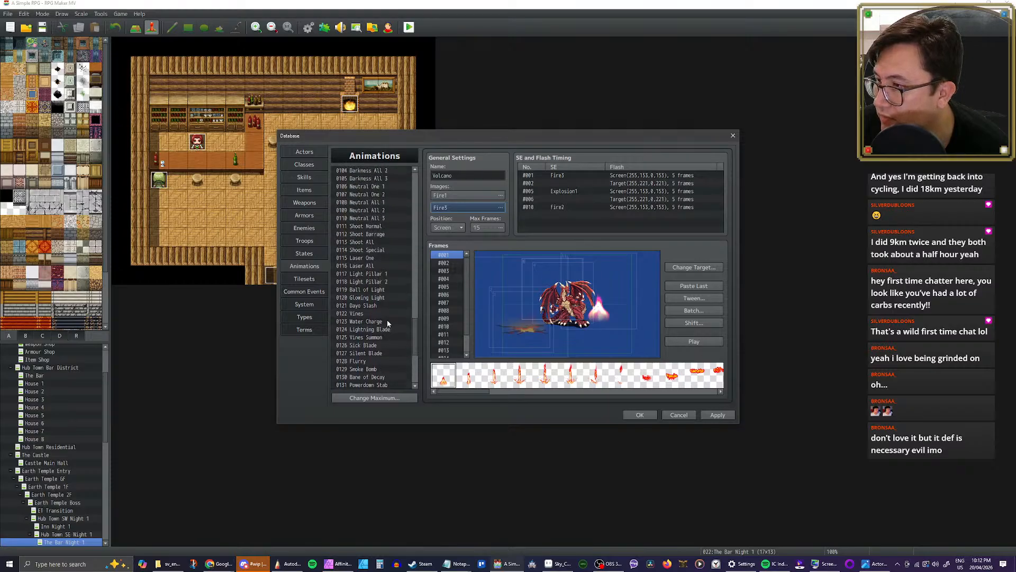
pyautogui.scroll(1, 388, 322)
pyautogui.click(491, 211)
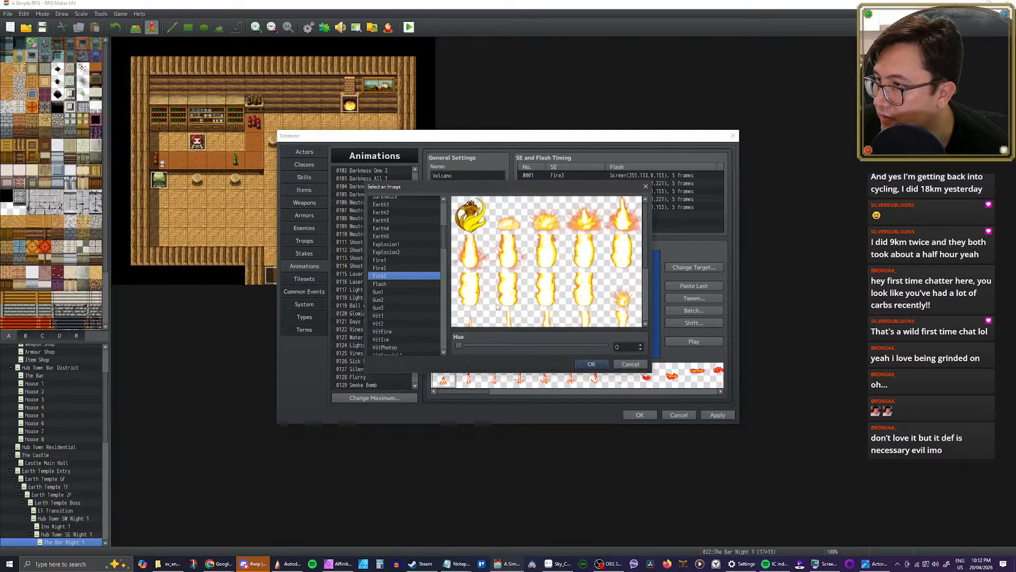
pyautogui.moveTo(466, 347); pyautogui.dragTo(593, 352)
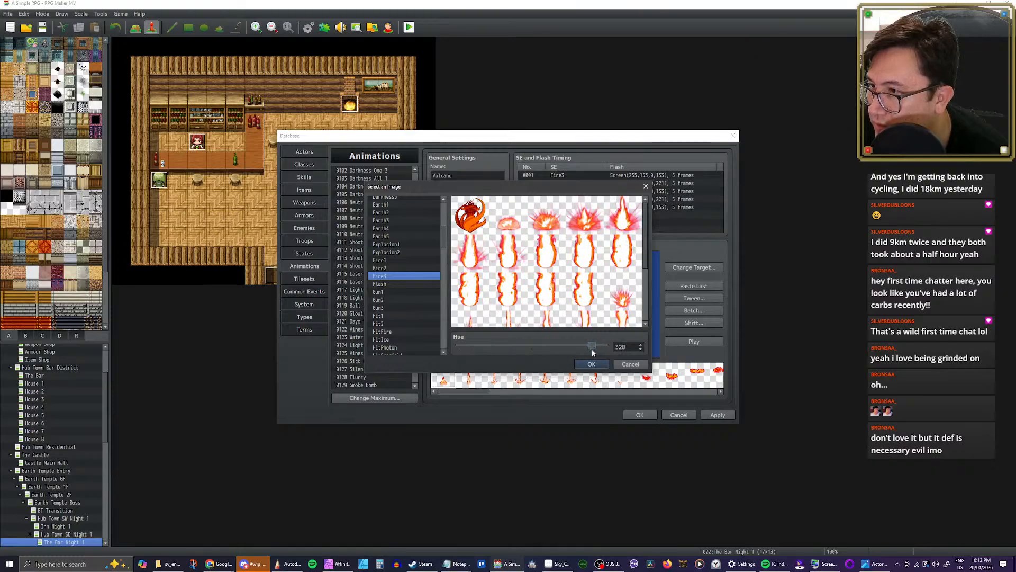
pyautogui.click(593, 364)
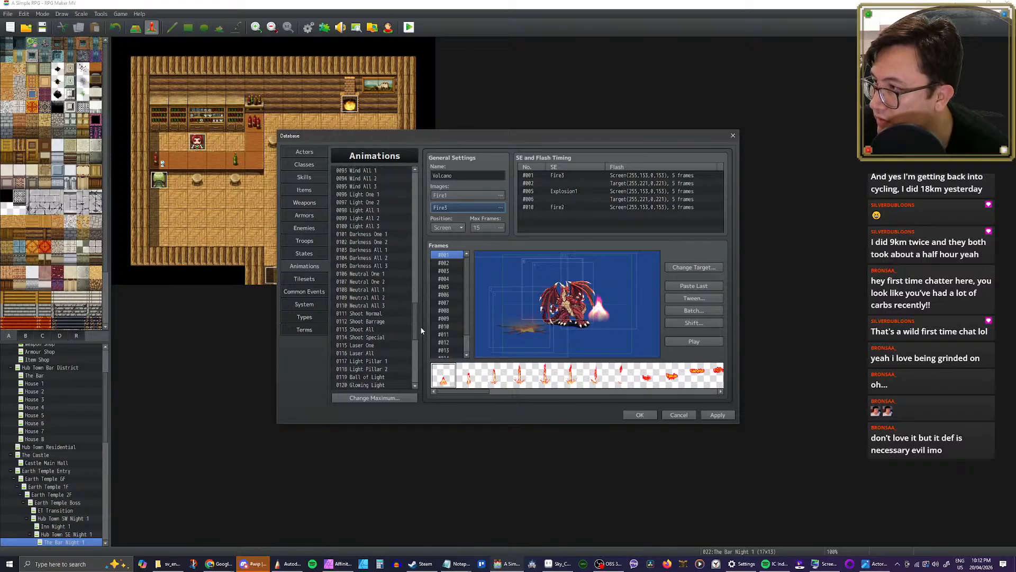
# Step: Open the Fire All 3 animation and step through its frames from the first one up to frame 27
pyautogui.moveTo(420, 326); pyautogui.dragTo(418, 298)
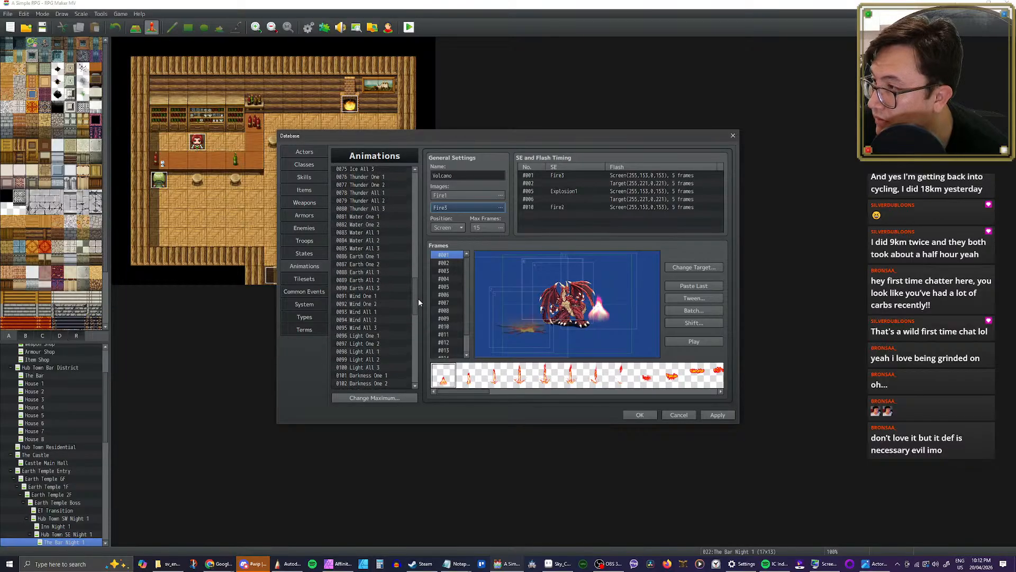
pyautogui.scroll(5, 380, 272)
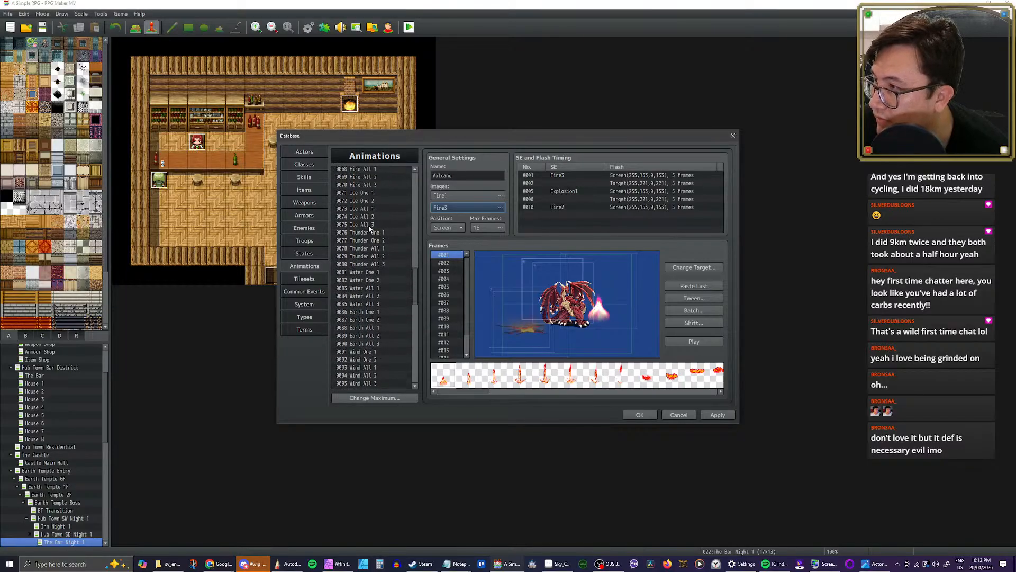
pyautogui.click(369, 257)
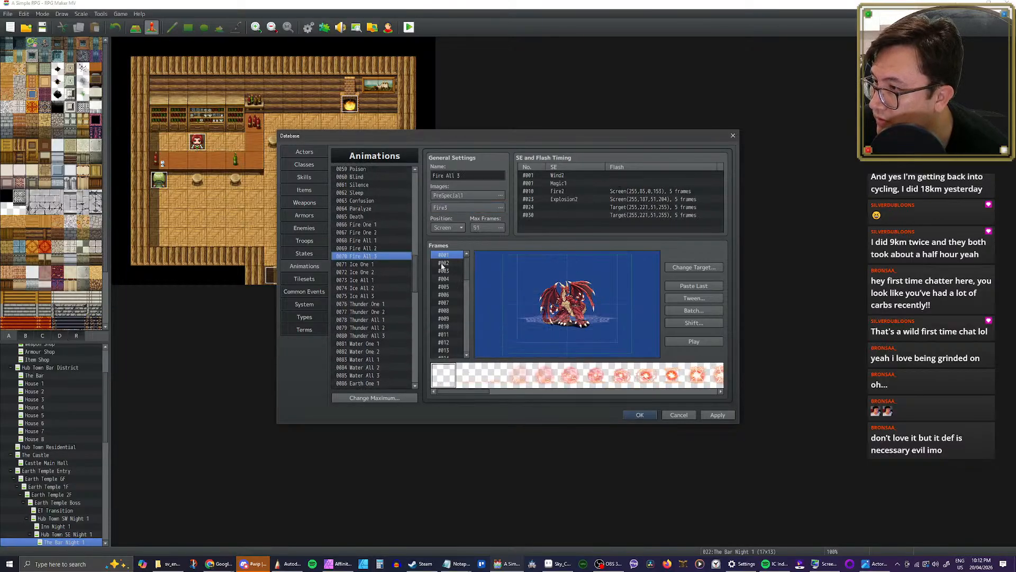
pyautogui.press('Down')
pyautogui.press('Up')
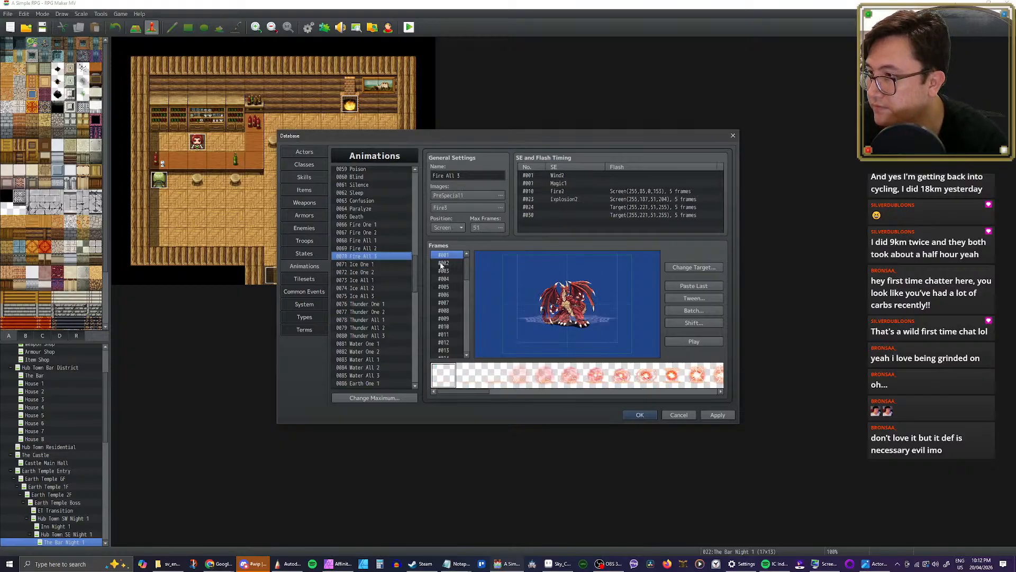
pyautogui.click(445, 257)
pyautogui.press('Down')
pyautogui.press('Down')
pyautogui.press('Down')
pyautogui.press('Down')
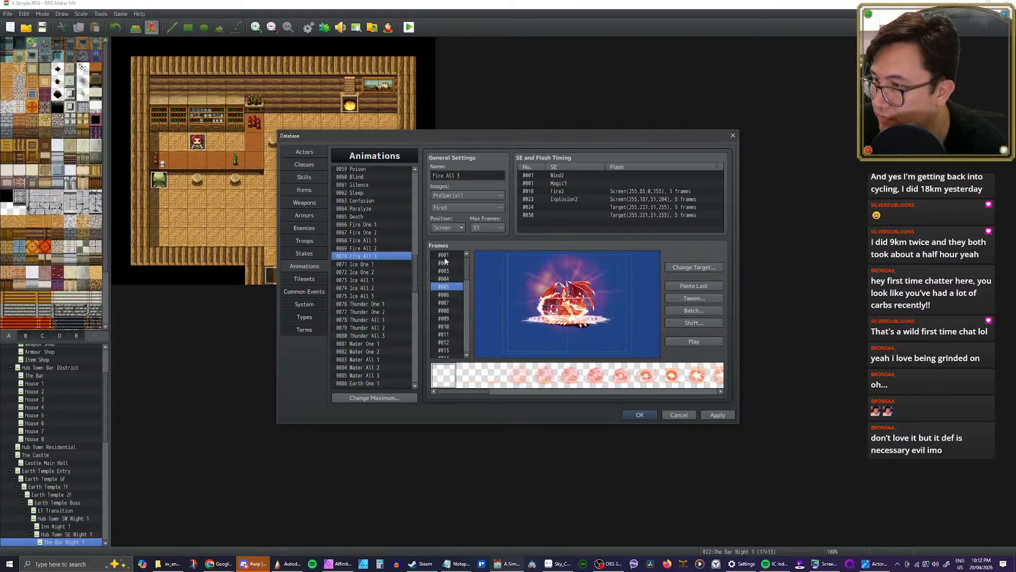
pyautogui.press('Down')
pyautogui.press('Down')
pyautogui.press('Down')
pyautogui.press('Down')
pyautogui.press('Down')
pyautogui.press('Down')
pyautogui.press('Down')
pyautogui.press('Down')
pyautogui.press('Down')
pyautogui.press('Down')
pyautogui.press('Down')
pyautogui.press('Down')
pyautogui.press('Down')
pyautogui.press('Down')
pyautogui.press('Down')
pyautogui.press('Down')
pyautogui.press('Down')
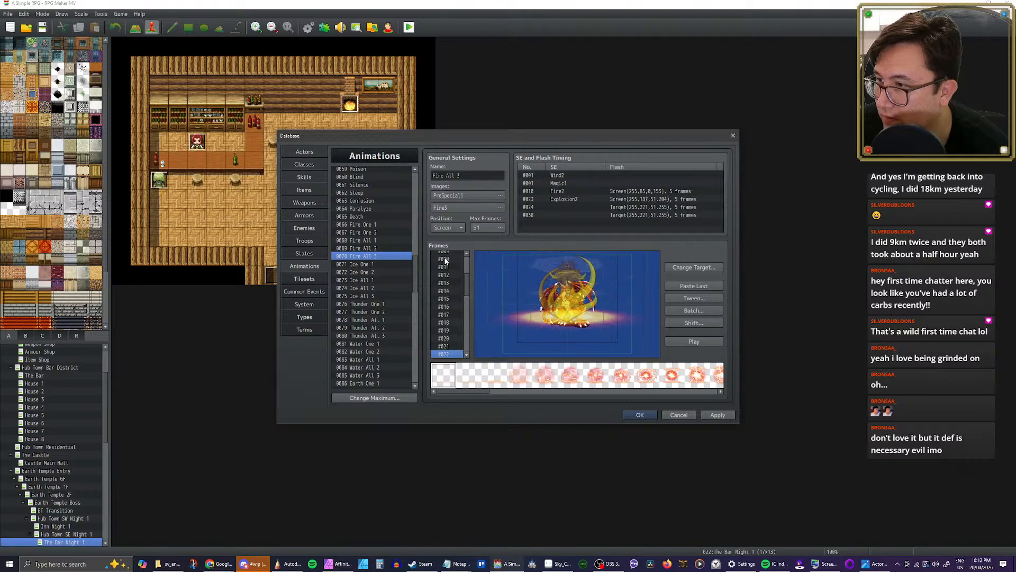
pyautogui.press('Down')
pyautogui.press('Down')
# Step: Compare frames 23 to 27 of Fire All 3 to pinpoint where the explosion begins, ending on frame 24
pyautogui.press('Down')
pyautogui.press('Down')
pyautogui.press('Down')
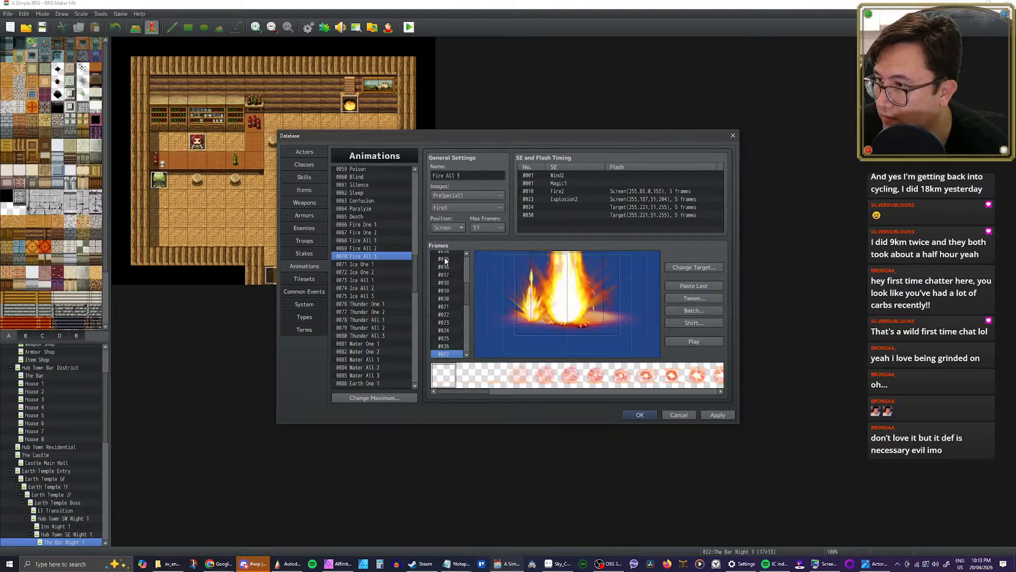
pyautogui.press('Up')
pyautogui.press('Up')
pyautogui.press('Up')
pyautogui.press('Down')
pyautogui.press('Down')
pyautogui.press('Down')
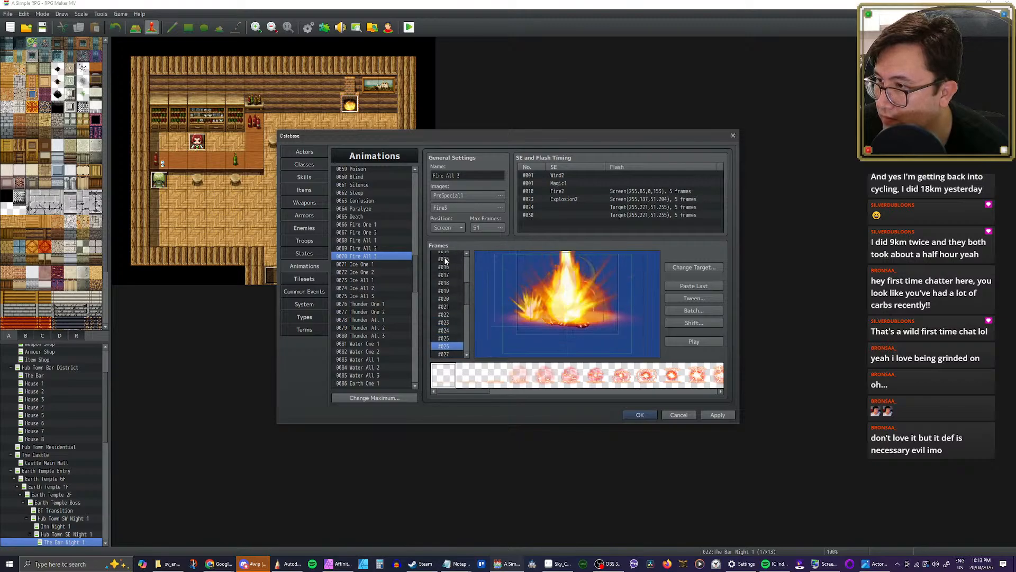
pyautogui.press('Up')
pyautogui.press('Up')
pyautogui.press('Up')
pyautogui.press('Up')
pyautogui.press('Up')
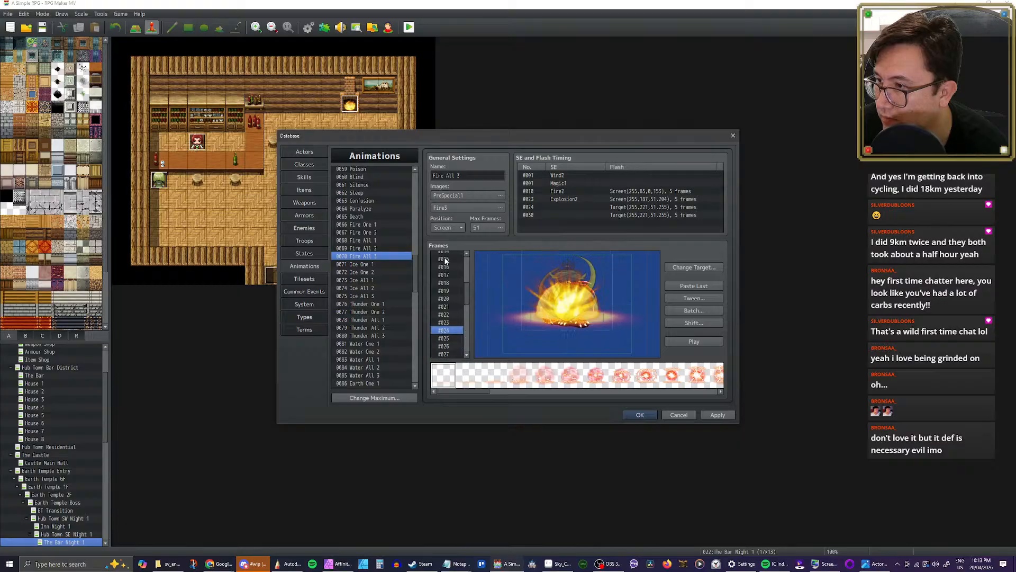
pyautogui.press('Down')
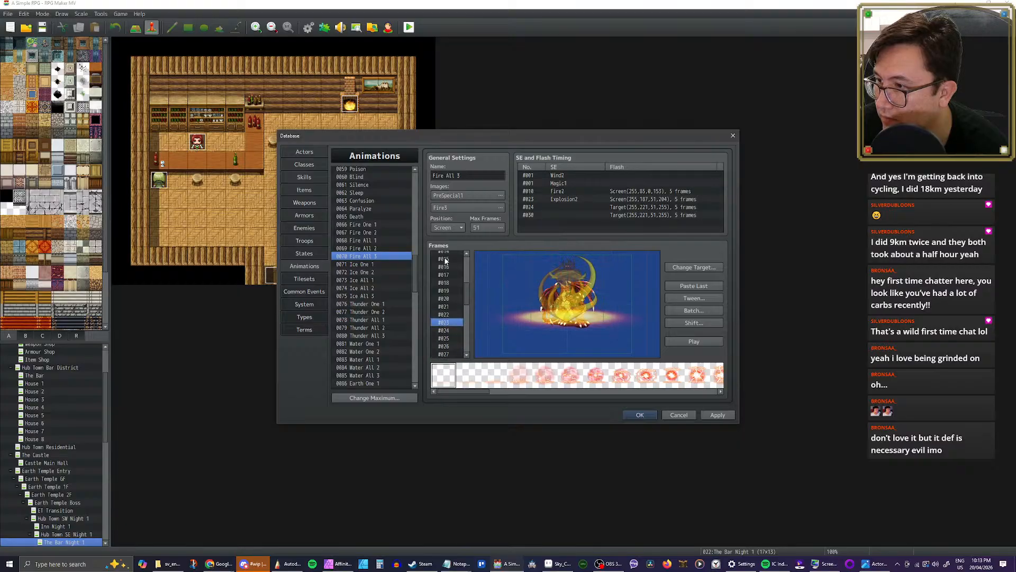
pyautogui.press('Down')
pyautogui.press('Down')
pyautogui.press('Up')
pyautogui.press('Up')
pyautogui.press('Up')
pyautogui.press('Down')
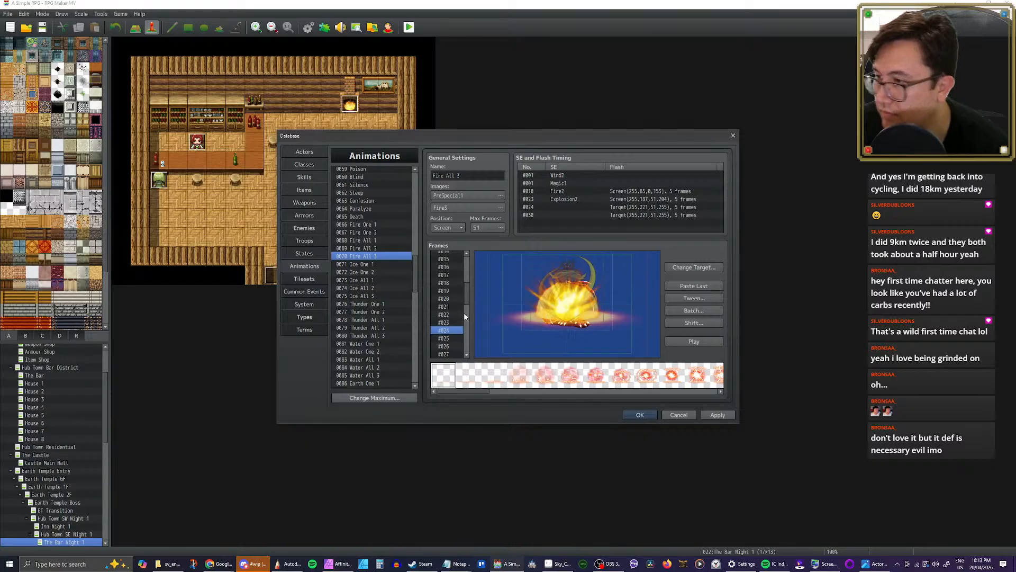
# Step: Copy frames 24 to 51 of Fire All 3 and paste them after the last frame of the Volcano animation
pyautogui.scroll(-4, 441, 332)
pyautogui.scroll(-4, 441, 333)
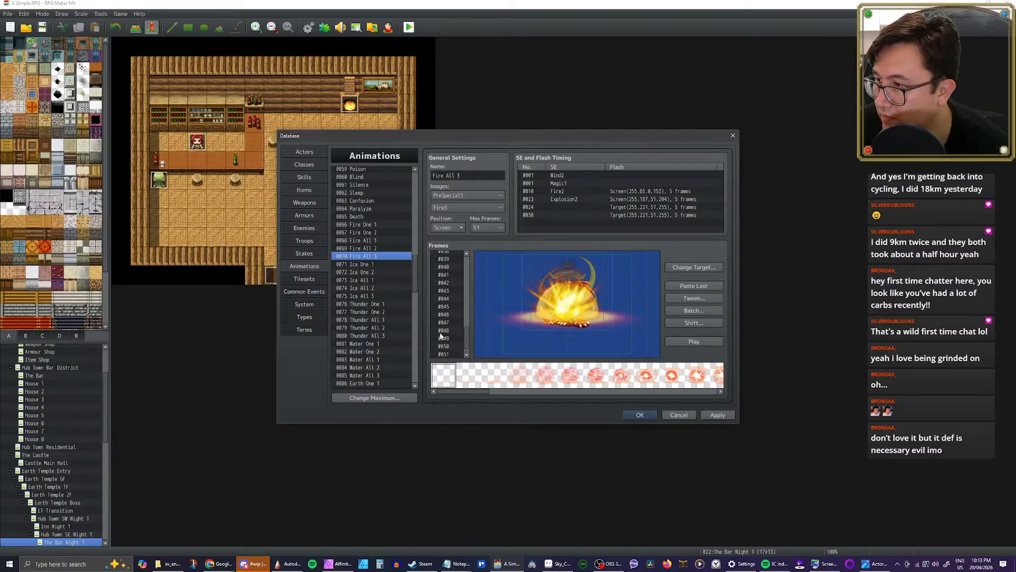
pyautogui.keyDown('shift'); pyautogui.click(445, 346); pyautogui.keyUp('shift')
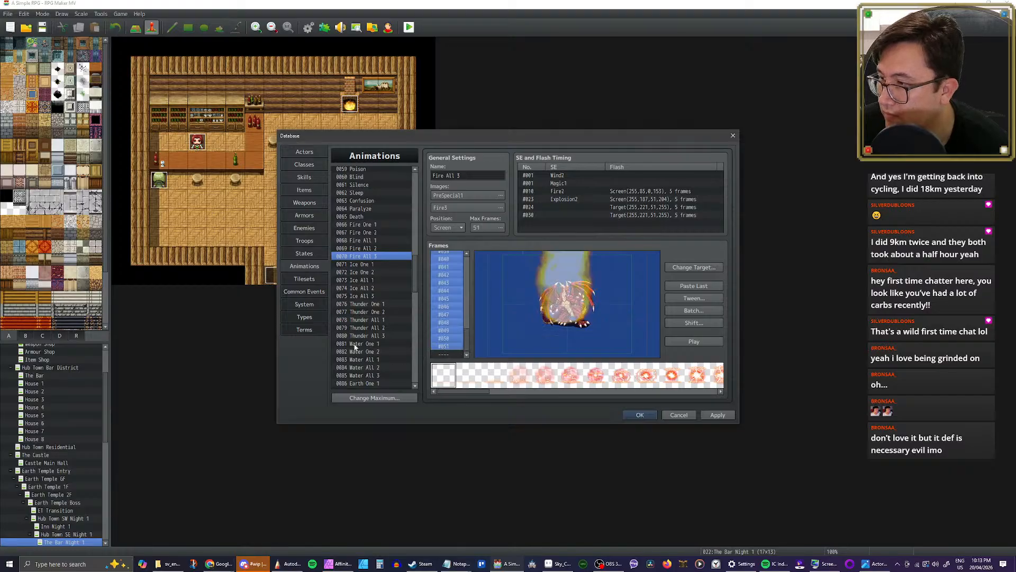
pyautogui.scroll(-19, 355, 347)
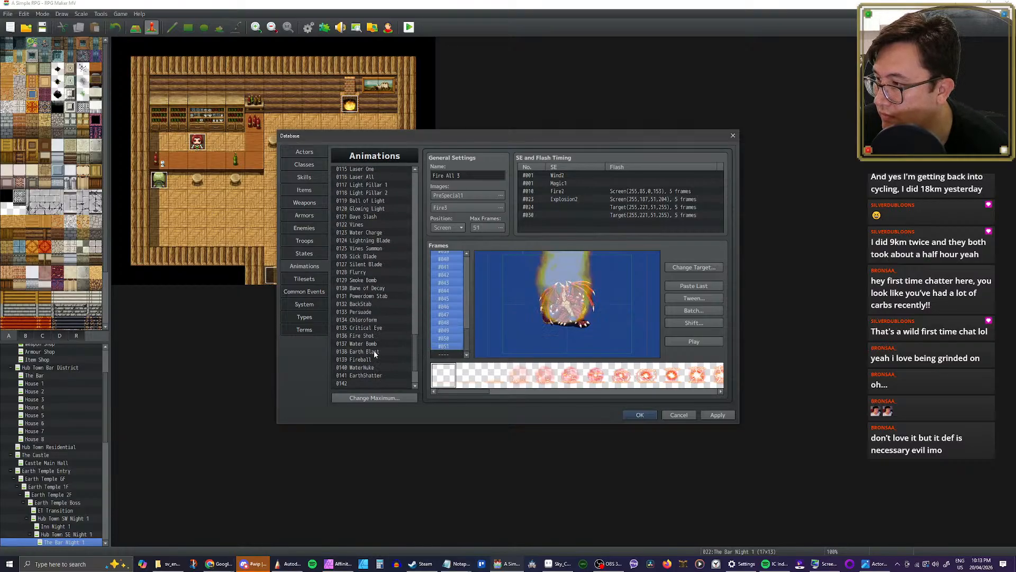
pyautogui.scroll(-3, 374, 353)
pyautogui.click(357, 366)
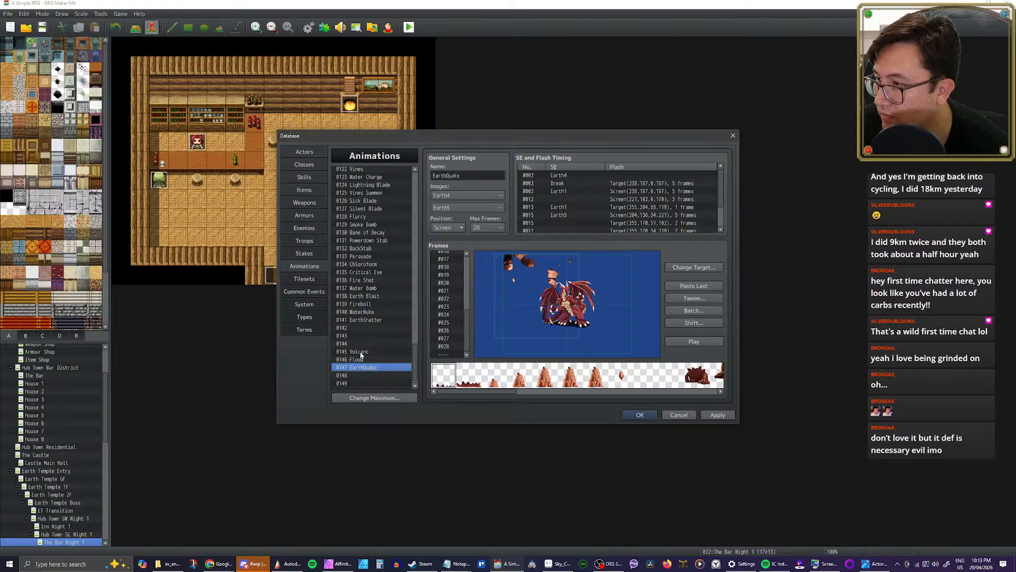
pyautogui.click(360, 352)
pyautogui.click(450, 352)
pyautogui.hotkey('ctrl', 'v')
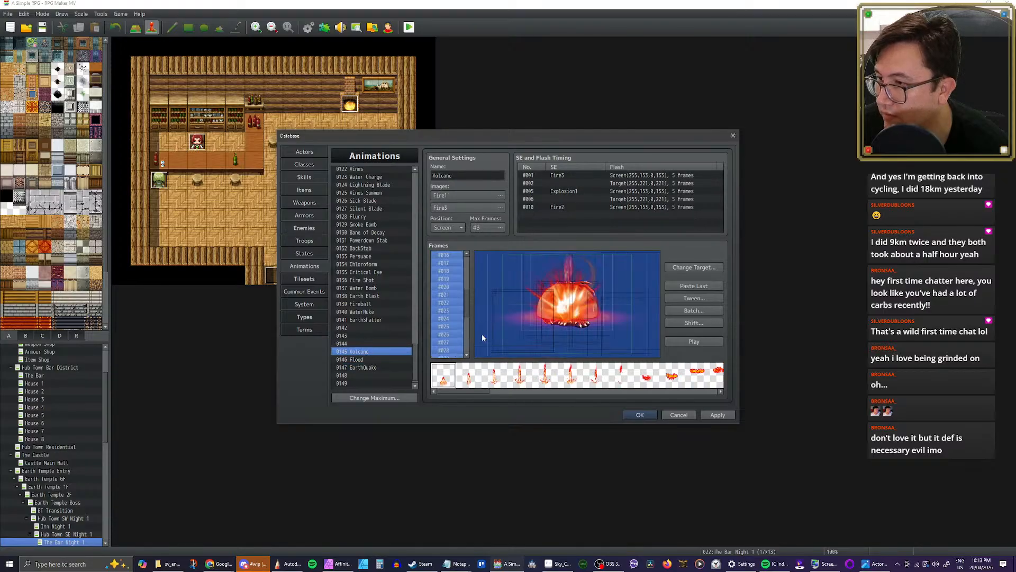
# Step: Play the extended Volcano animation several times to review the added explosion frames
pyautogui.scroll(5, 464, 302)
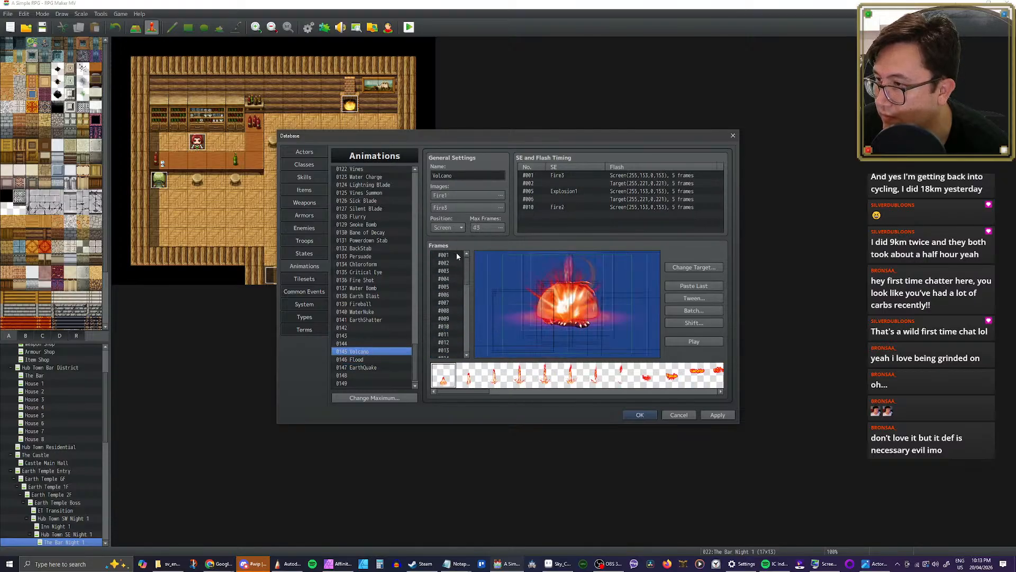
pyautogui.click(445, 255)
pyautogui.click(702, 342)
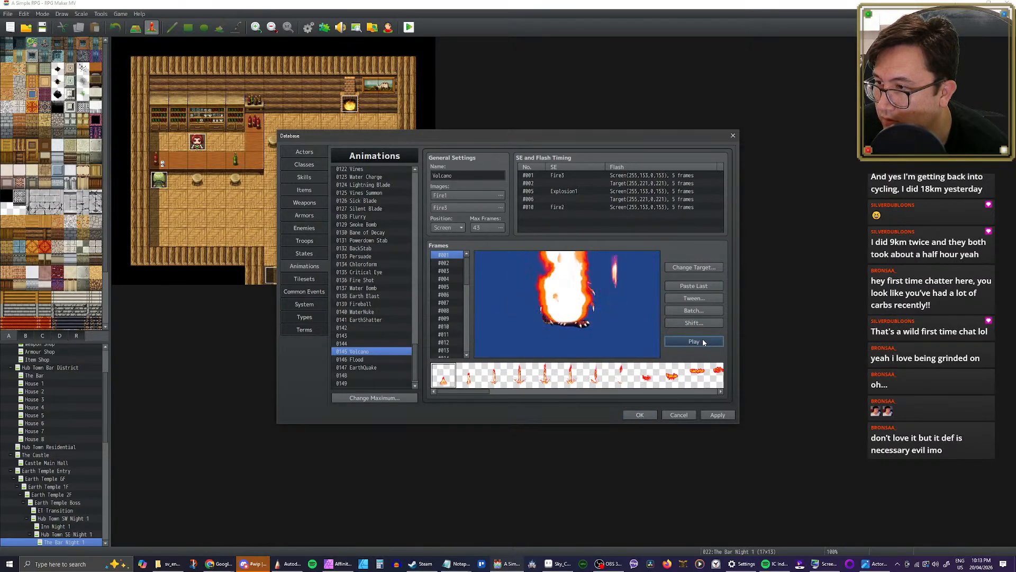
pyautogui.click(703, 343)
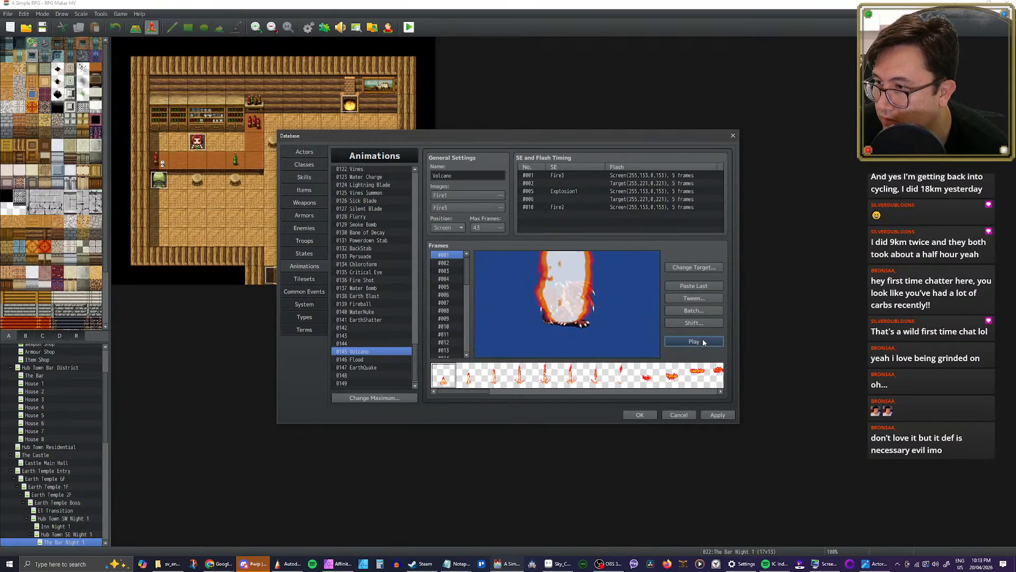
pyautogui.click(703, 343)
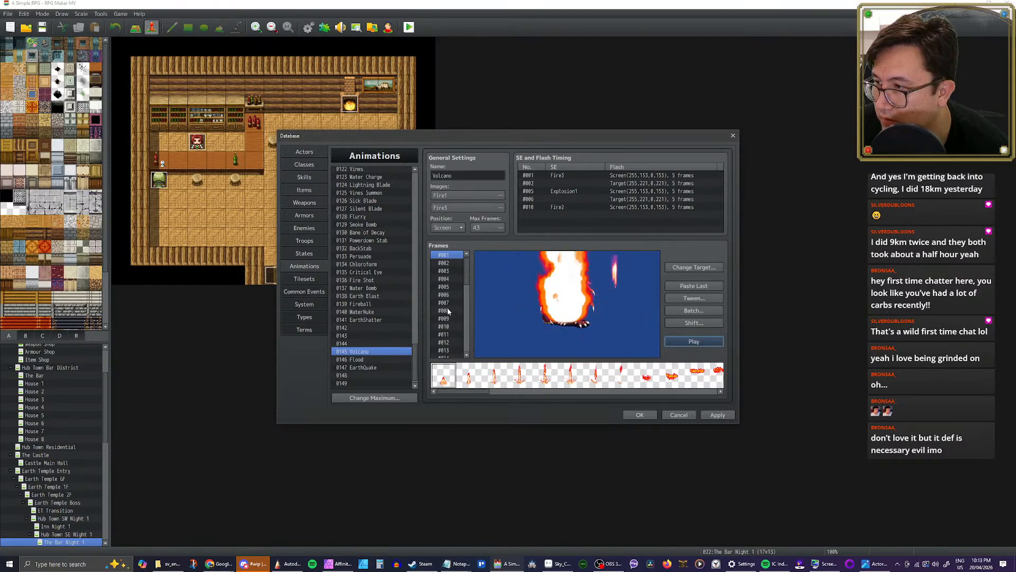
# Step: Merge the explosion cells from the following frames into Volcano's frame 15 and cut the animation to 41 frames
pyautogui.scroll(-5, 447, 309)
pyautogui.press('space')
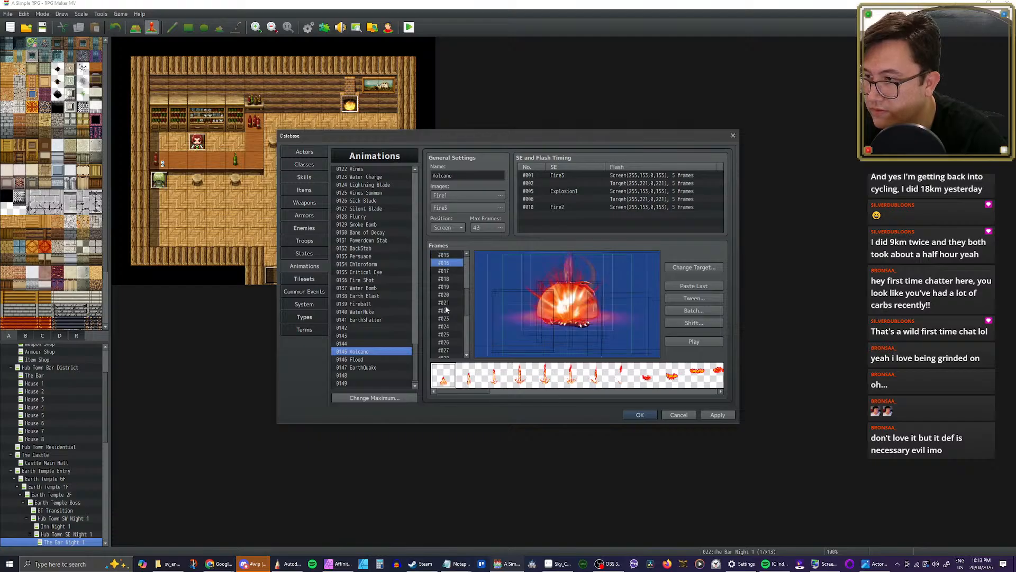
pyautogui.press('Down')
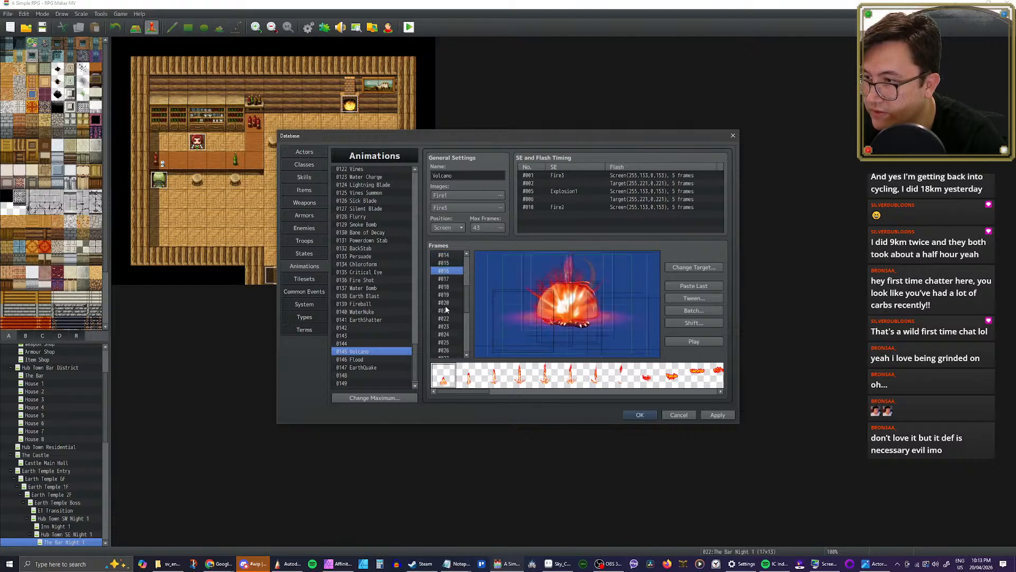
pyautogui.press('Up')
pyautogui.press('Up')
pyautogui.press('Down')
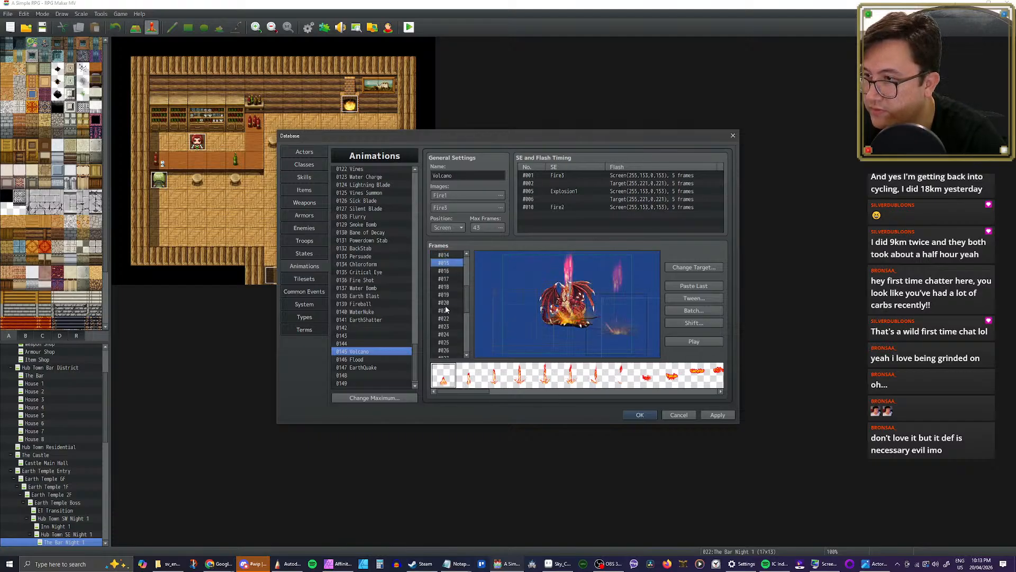
pyautogui.press('Delete')
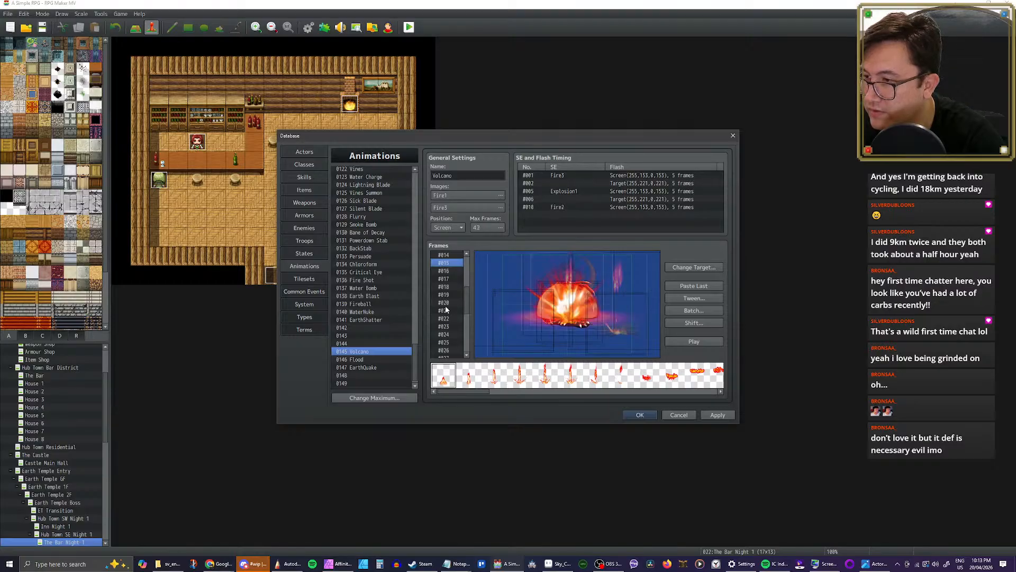
pyautogui.press('Delete')
pyautogui.press('Down')
pyautogui.press('Down')
pyautogui.press('Down')
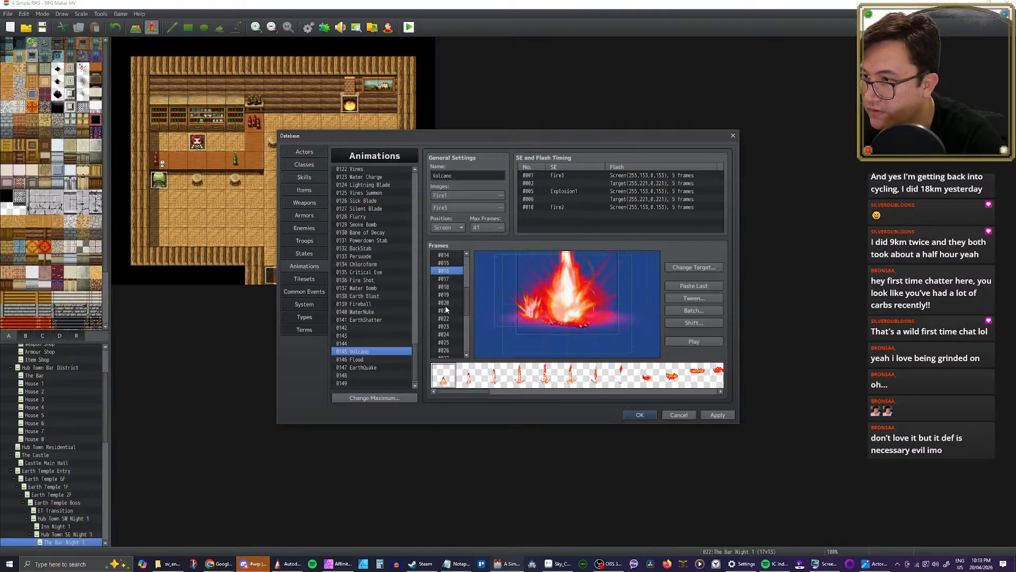
pyautogui.press('Up')
pyautogui.press('Up')
pyautogui.press('Up')
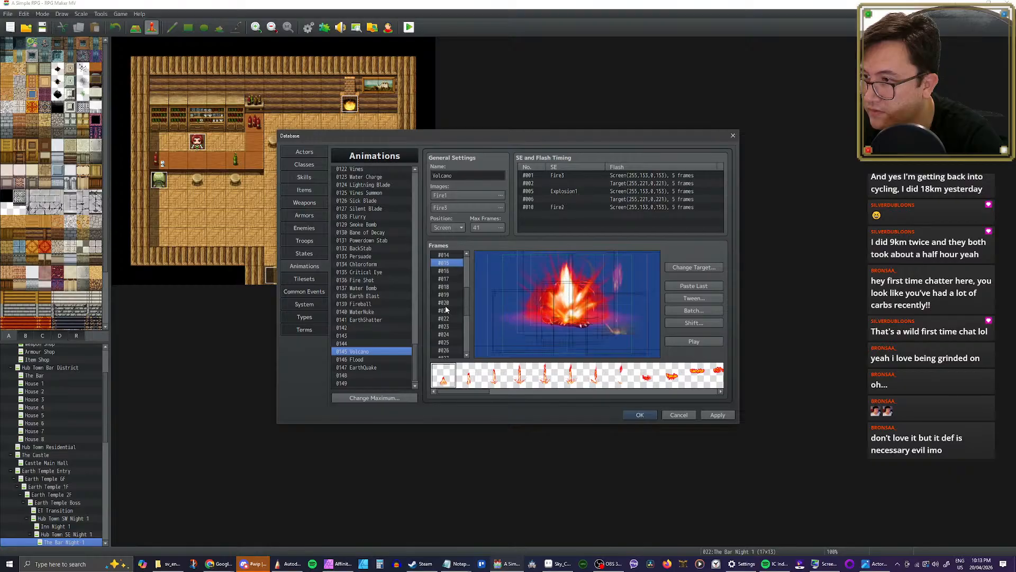
# Step: Replay the 41-frame Volcano animation to check the transition into the explosion
pyautogui.click(685, 344)
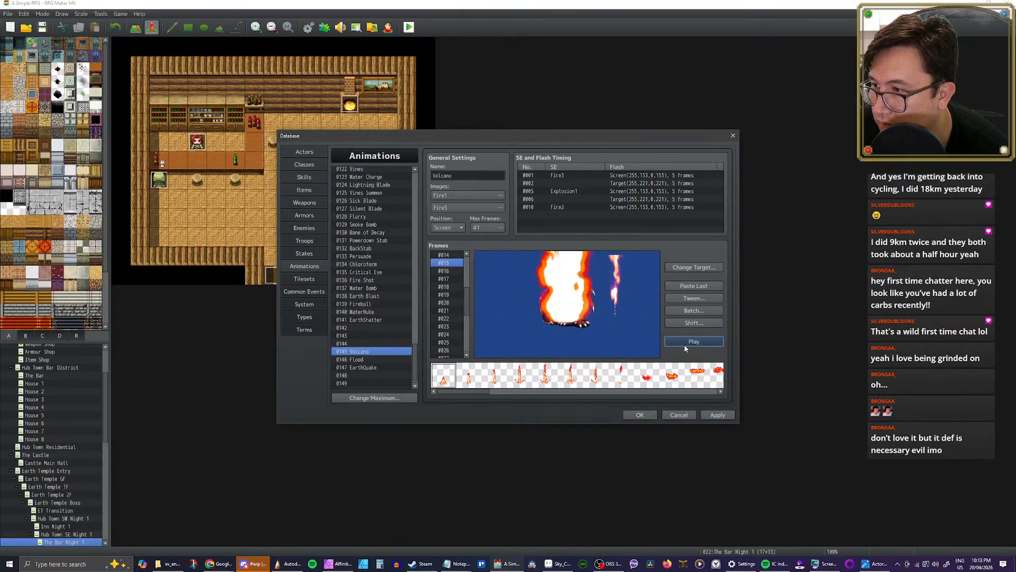
pyautogui.click(685, 344)
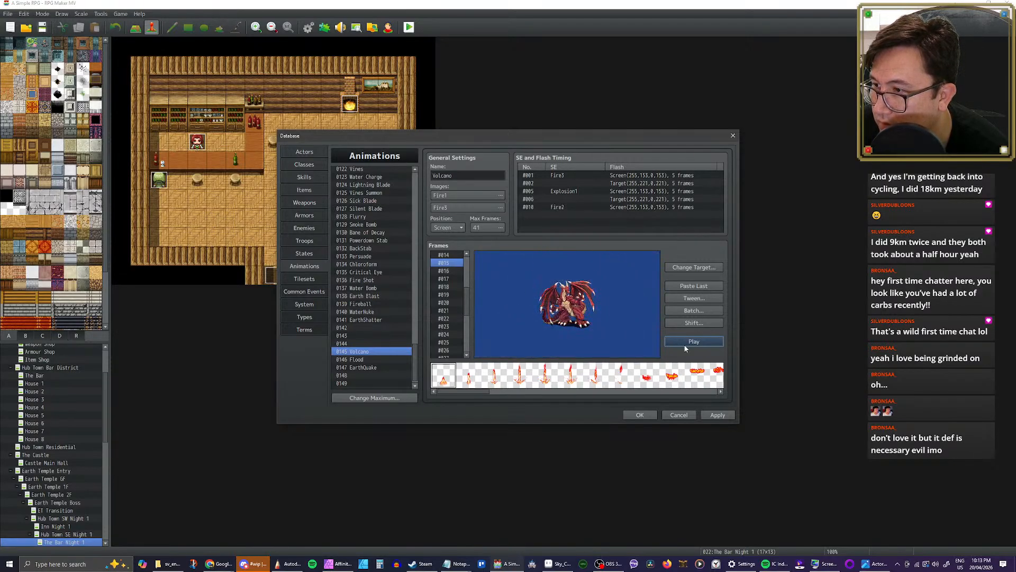
pyautogui.click(684, 343)
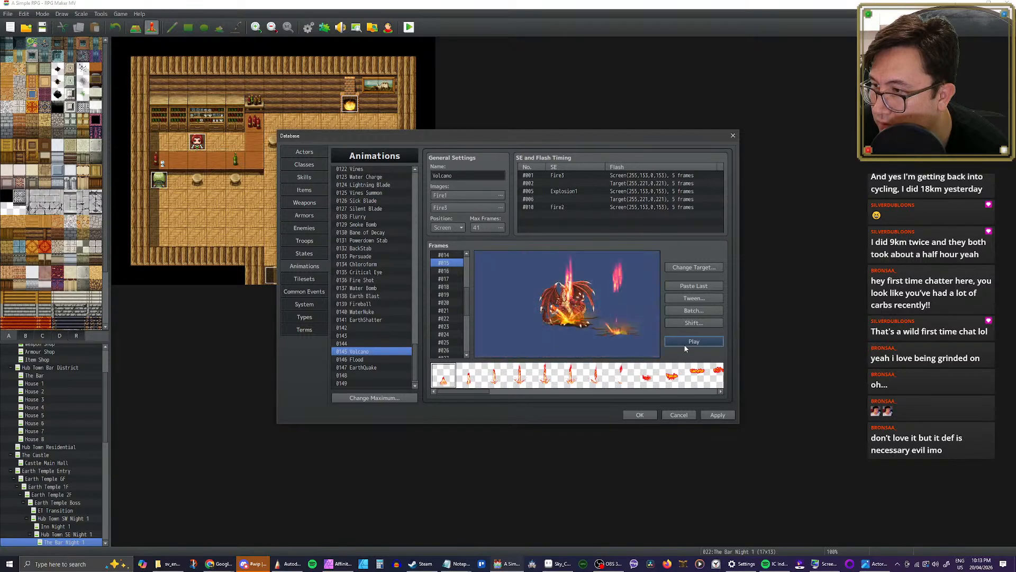
# Step: Shift cells 1 to 16 of Volcano's frames 1 to 41 downward with a Y offset and play the animation
pyautogui.click(694, 323)
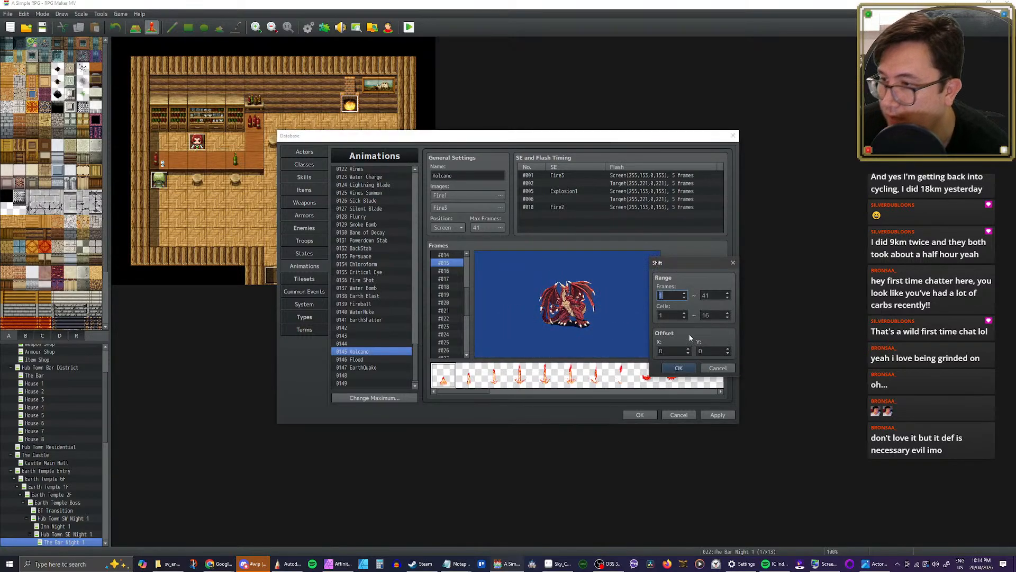
pyautogui.doubleClick(703, 351)
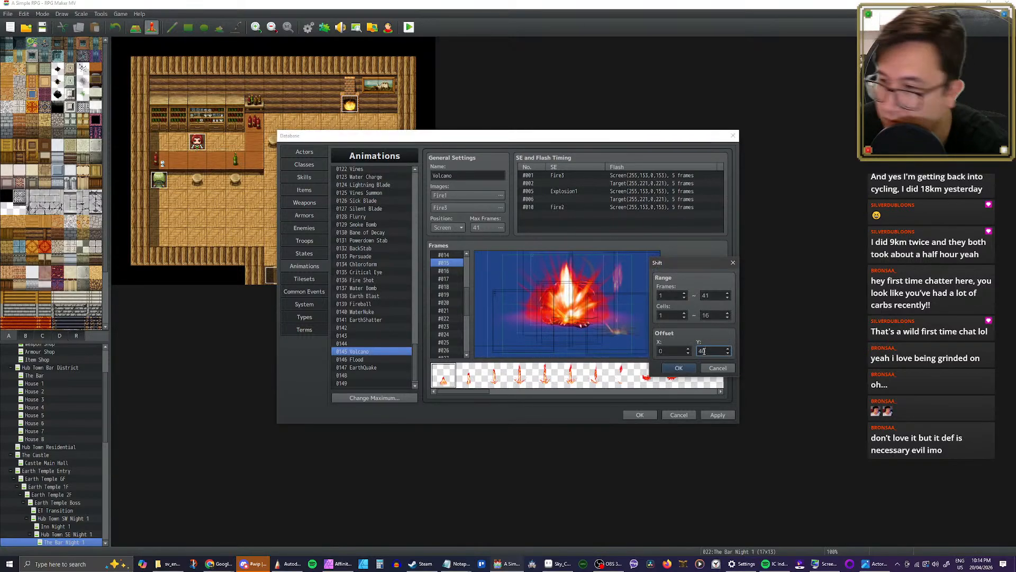
pyautogui.click(677, 368)
pyautogui.click(685, 342)
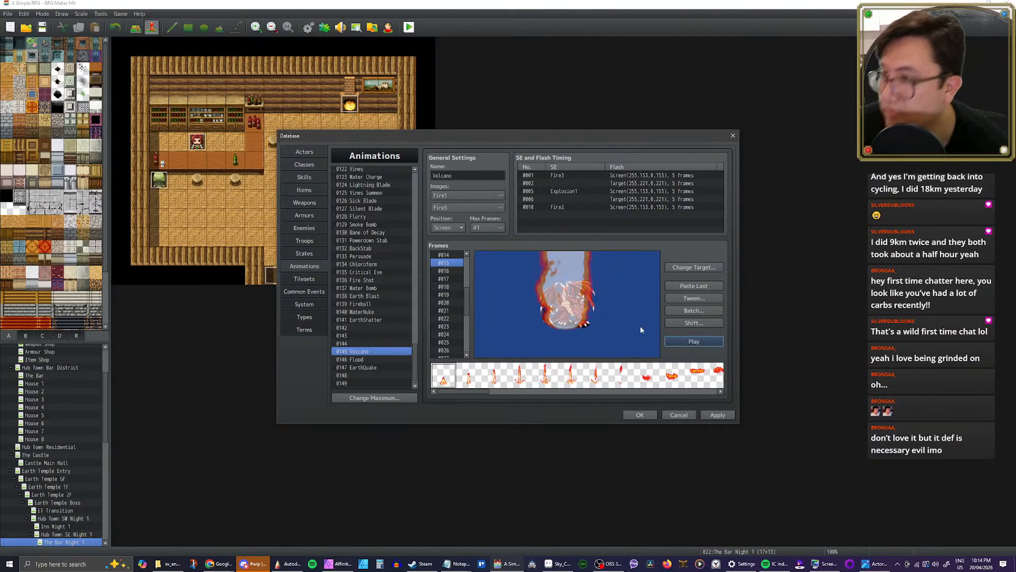
# Step: Copy the last three SE and flash timing entries of Fire All 3, from Explosion2 at frame 23 onward
pyautogui.scroll(5, 403, 302)
pyautogui.scroll(6, 392, 288)
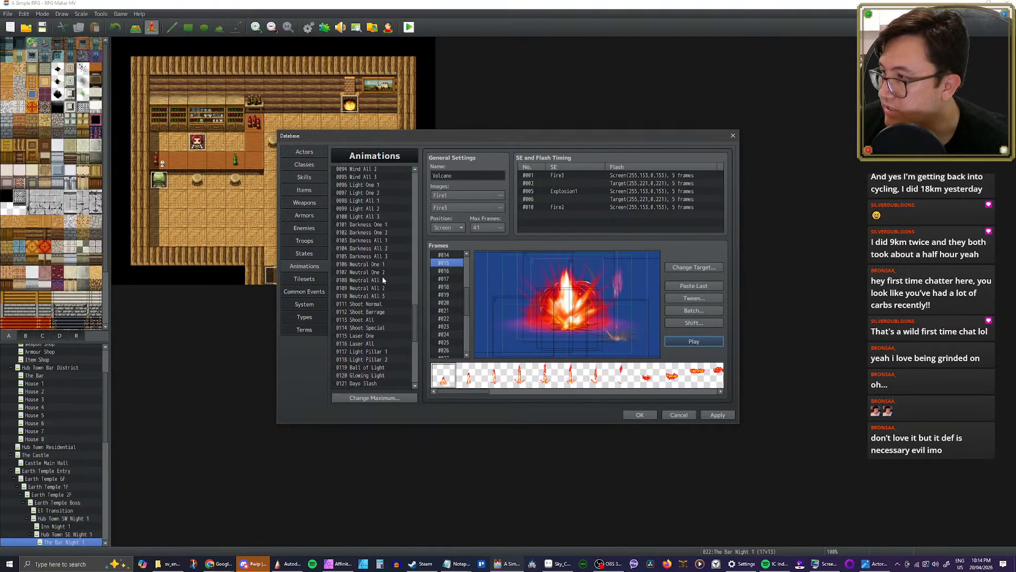
pyautogui.scroll(4, 384, 280)
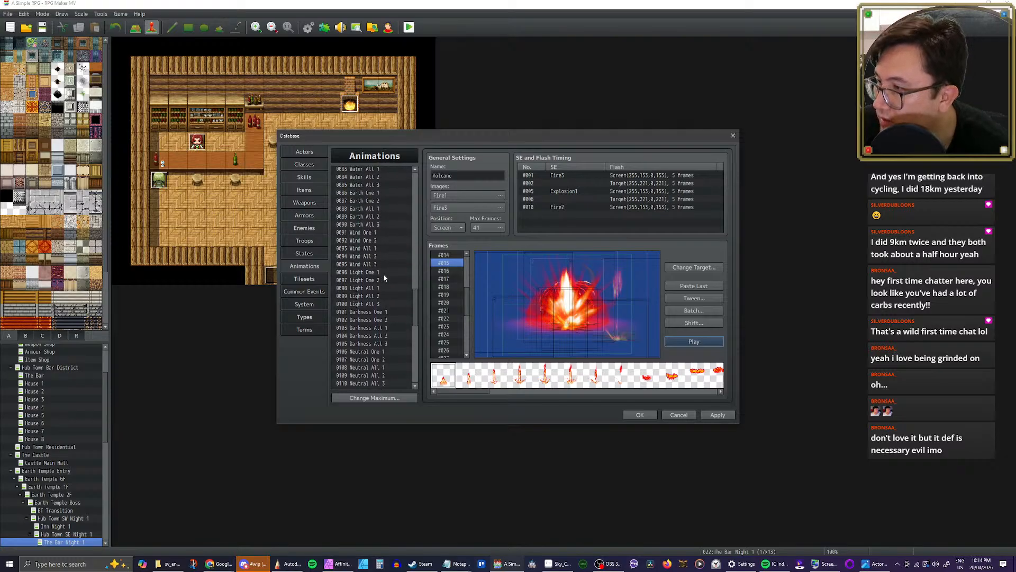
pyautogui.scroll(2, 383, 274)
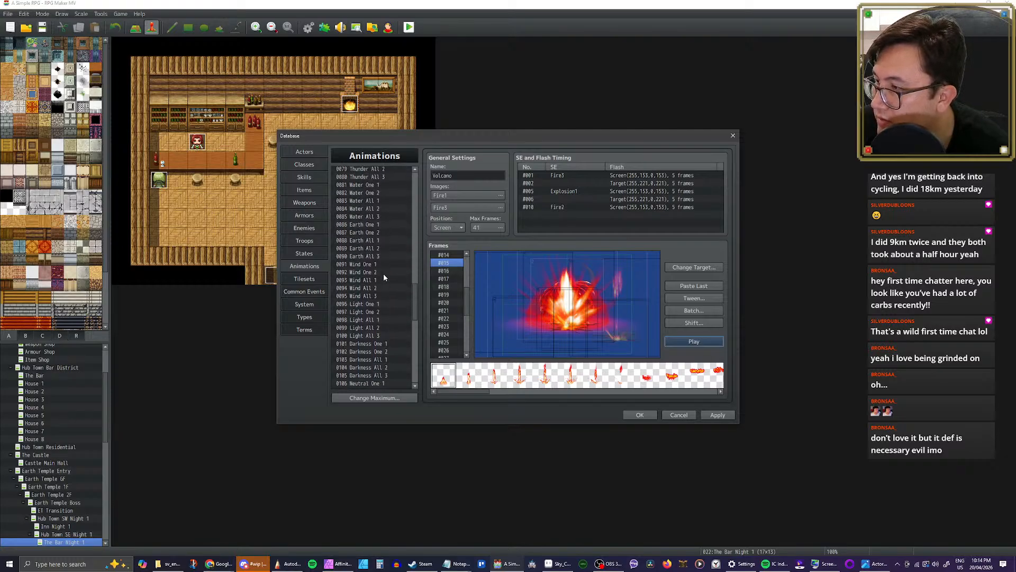
pyautogui.scroll(4, 383, 273)
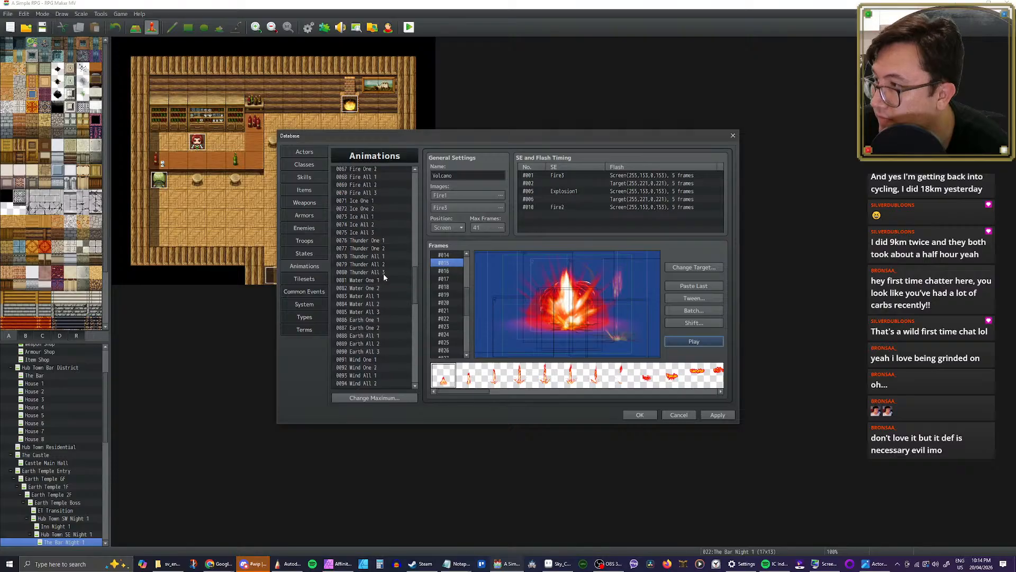
pyautogui.click(369, 249)
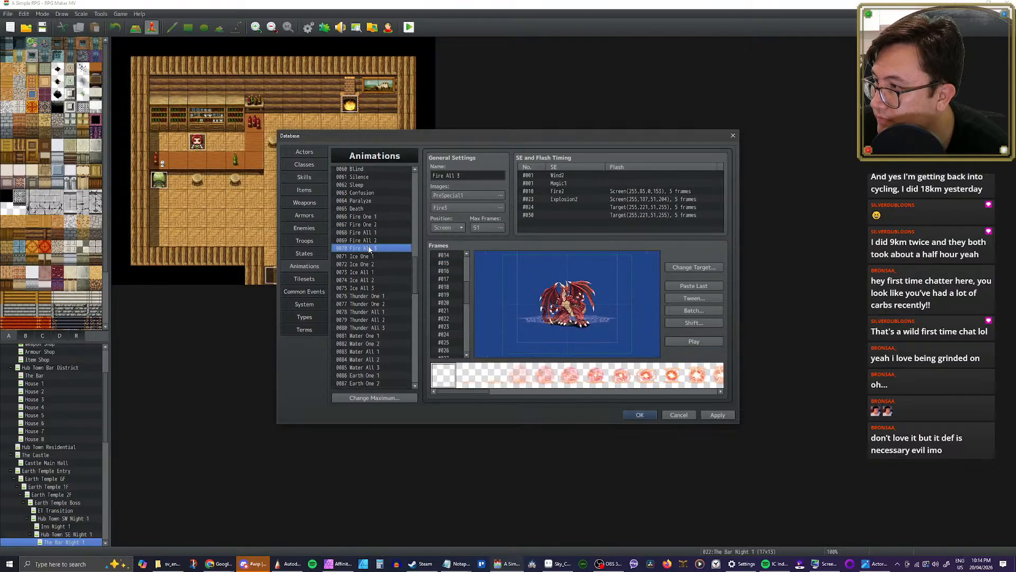
pyautogui.click(561, 200)
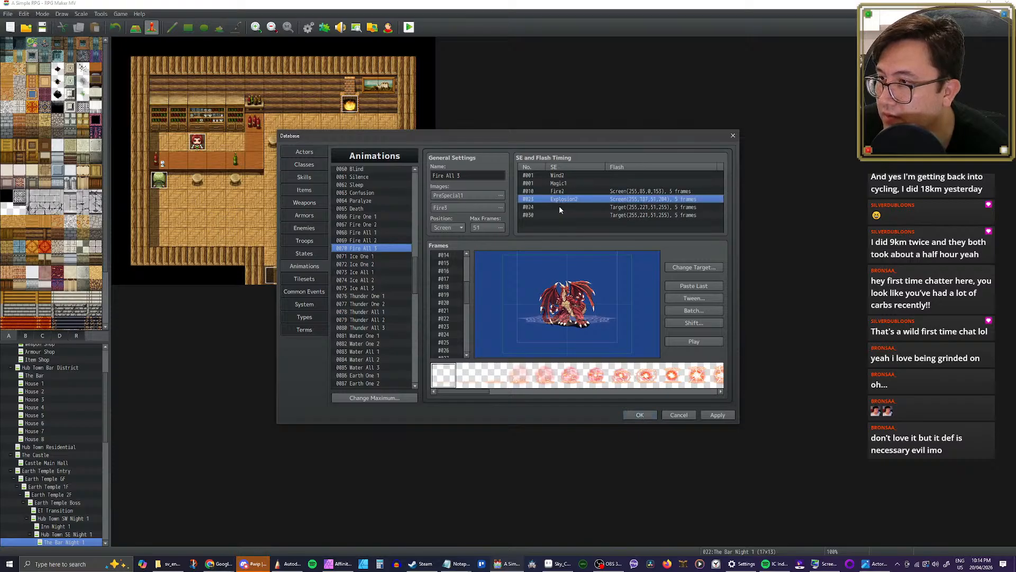
pyautogui.moveTo(560, 210); pyautogui.dragTo(559, 218)
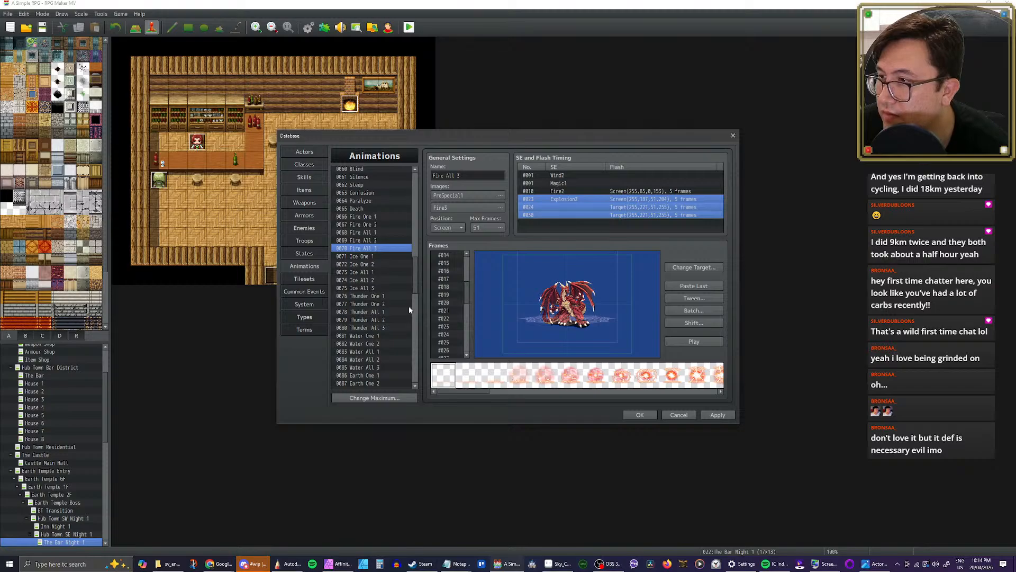
# Step: Paste the copied Explosion2 sound and flash entries after Volcano's existing timings and play the animation
pyautogui.scroll(-15, 360, 315)
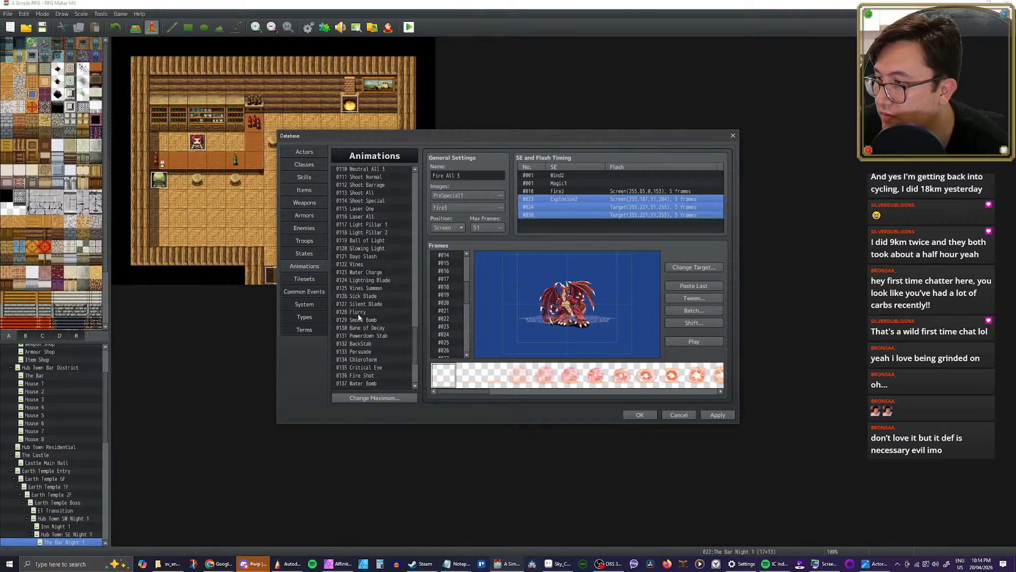
pyautogui.scroll(-4, 358, 315)
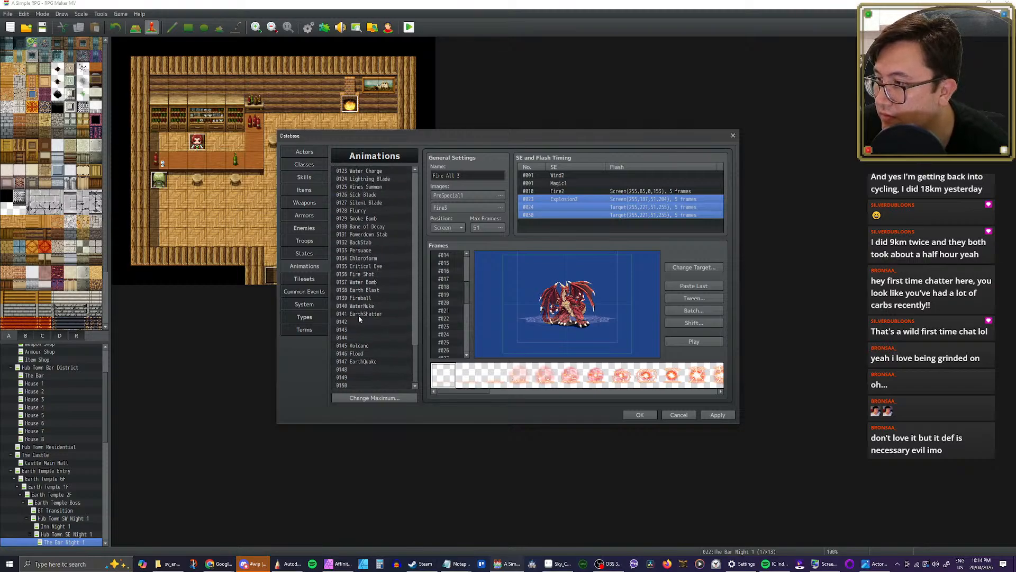
pyautogui.click(360, 347)
pyautogui.click(557, 217)
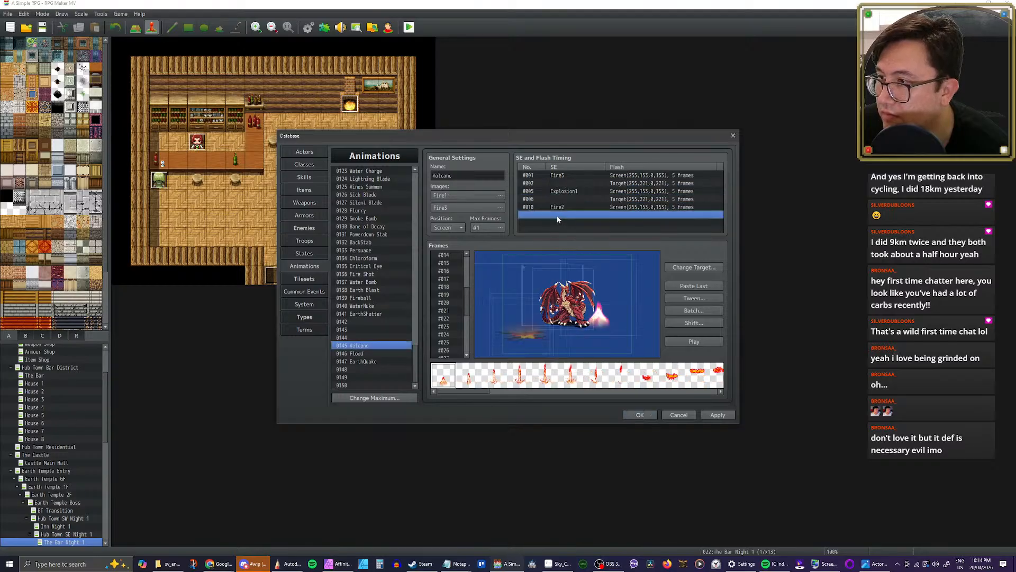
pyautogui.hotkey('ctrl', 'v')
pyautogui.click(693, 342)
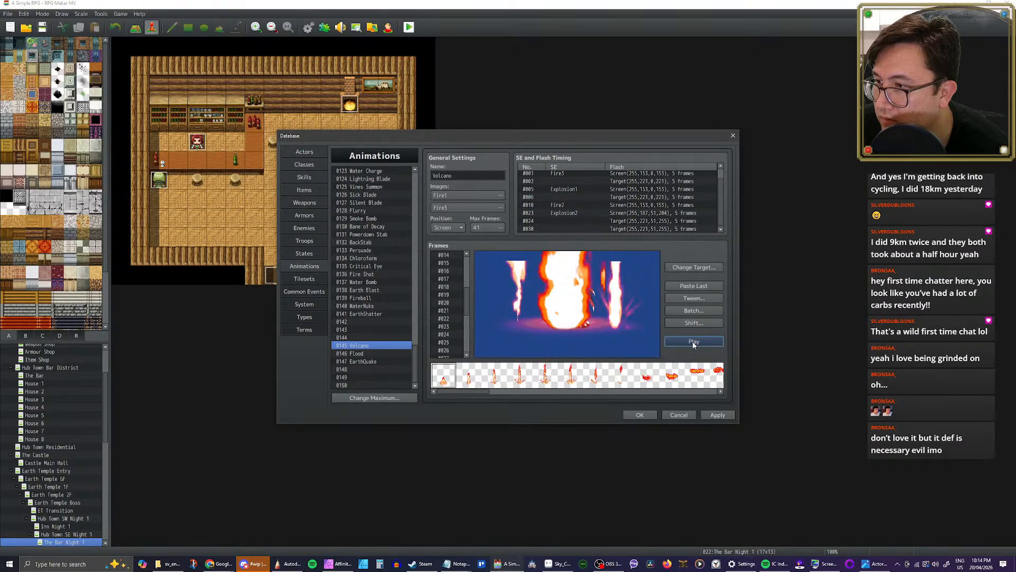
# Step: Compare Volcano's pasted timing entries with its frames, stepping around frames 13 to 15 to locate the start of the explosion
pyautogui.scroll(-1, 573, 227)
pyautogui.click(570, 205)
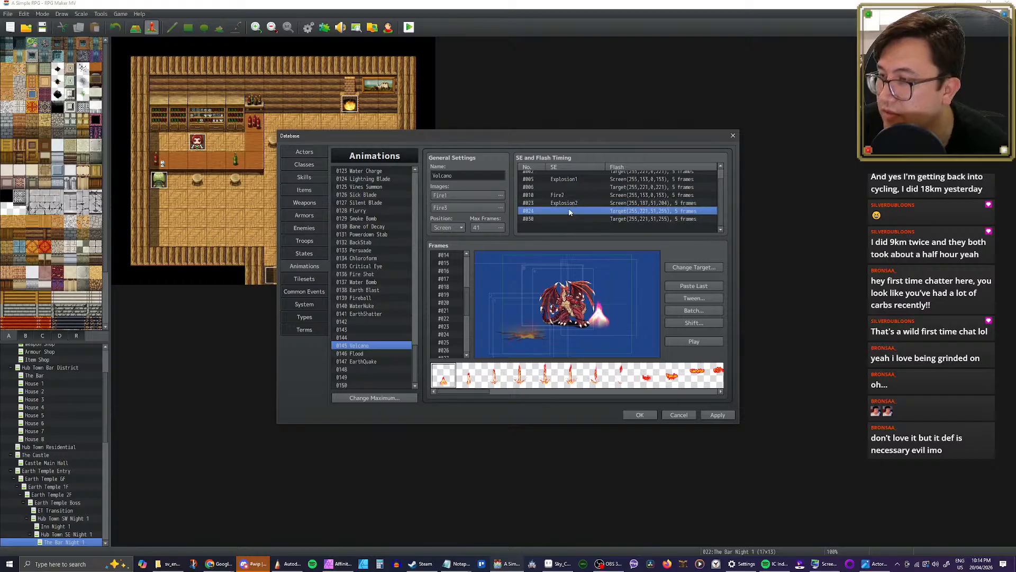
pyautogui.scroll(-1, 445, 297)
pyautogui.click(445, 287)
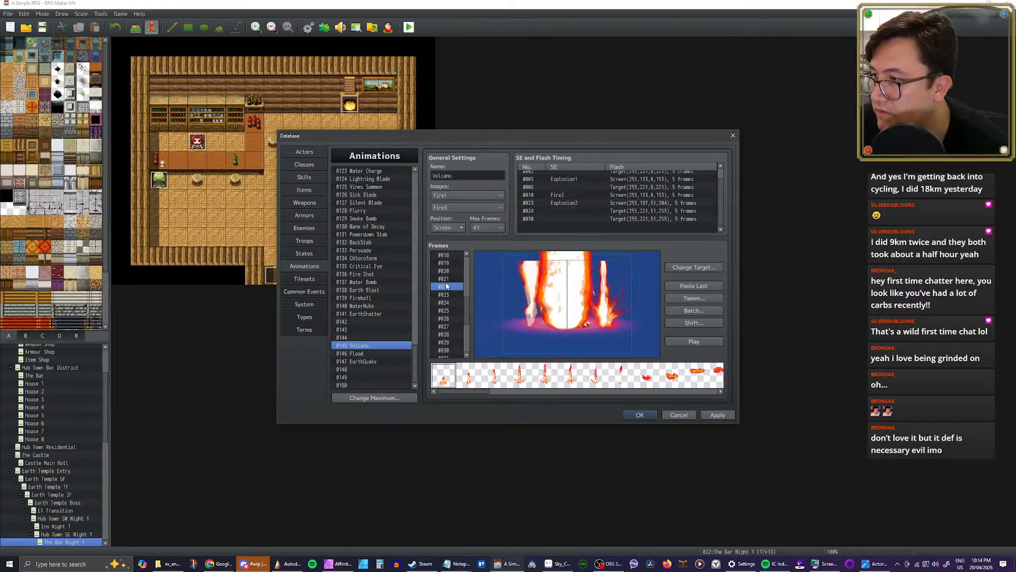
pyautogui.press('Up')
pyautogui.press('Up')
pyautogui.press('Up')
pyautogui.press('Up')
pyautogui.press('Up')
pyautogui.press('Up')
pyautogui.press('Up')
pyautogui.press('Up')
pyautogui.press('Up')
pyautogui.press('Up')
pyautogui.press('Up')
pyautogui.press('Up')
pyautogui.press('Down')
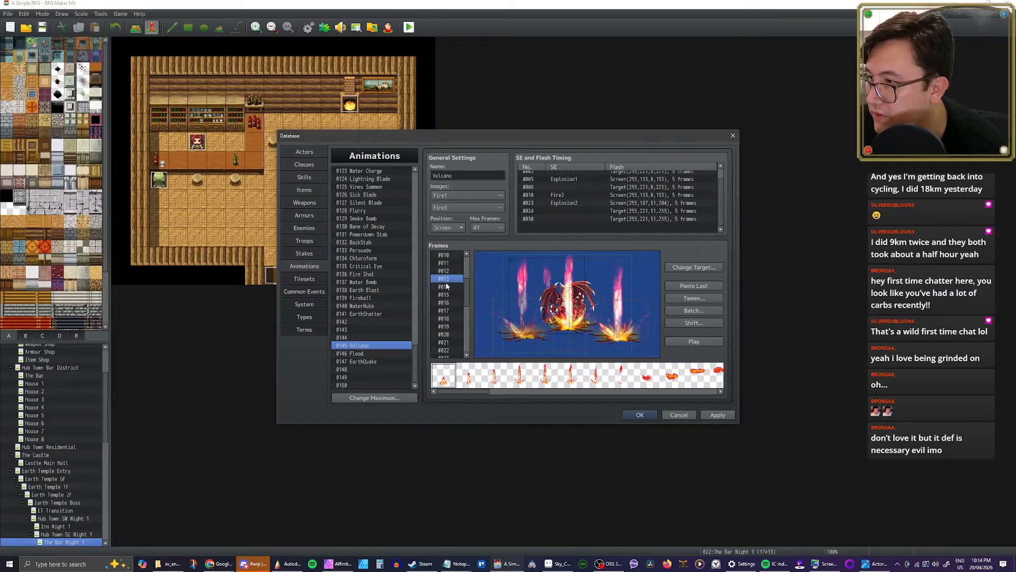
pyautogui.click(445, 286)
pyautogui.press('Down')
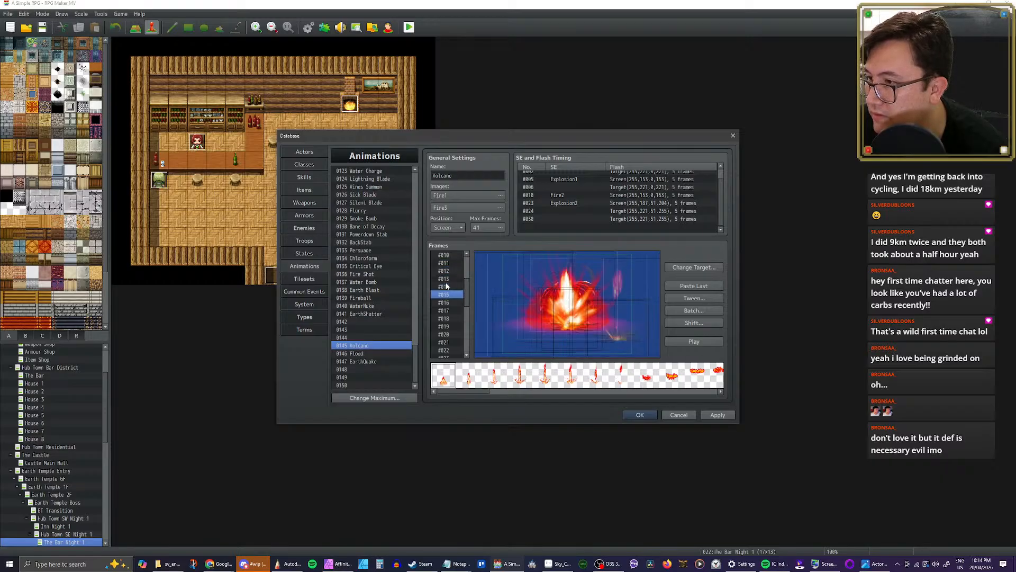
pyautogui.press('Up')
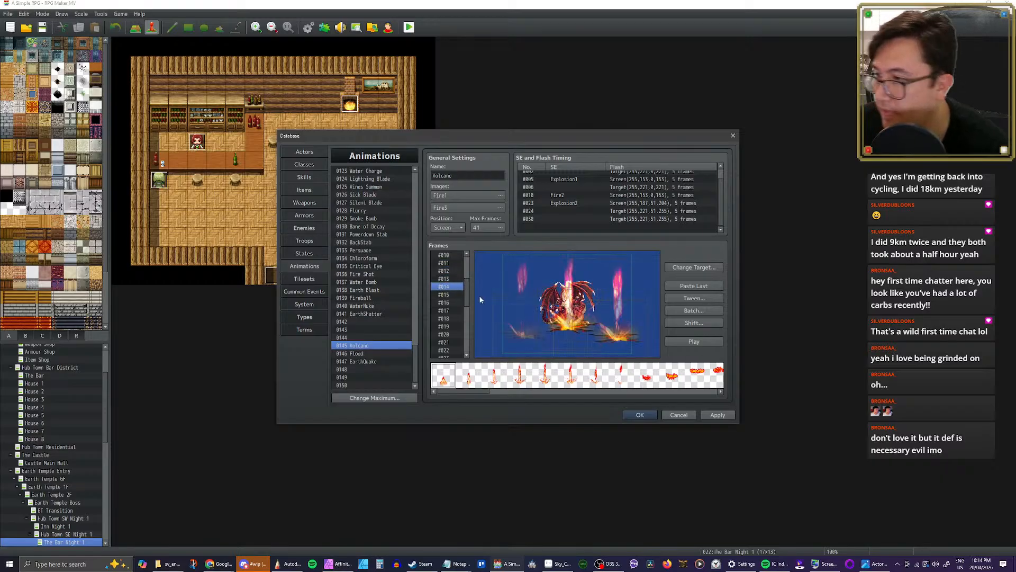
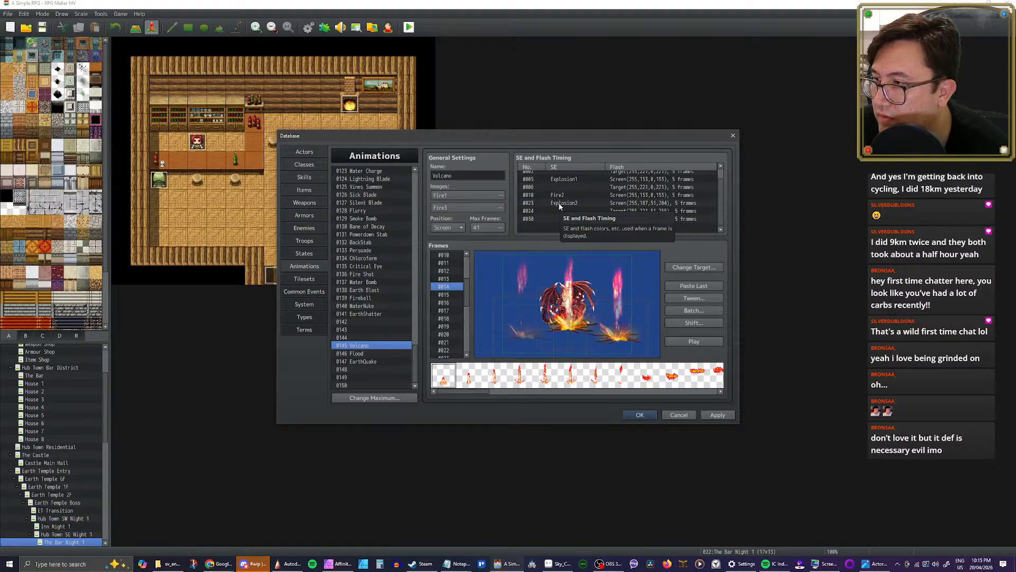
# Step: Move Volcano's Explosion2 timing entry to frame 15 and the target flash entry right after it to frame 16
pyautogui.moveTo(414, 359)
pyautogui.mouseDown()
pyautogui.moveTo(415, 337)
pyautogui.moveTo(412, 363)
pyautogui.mouseUp()
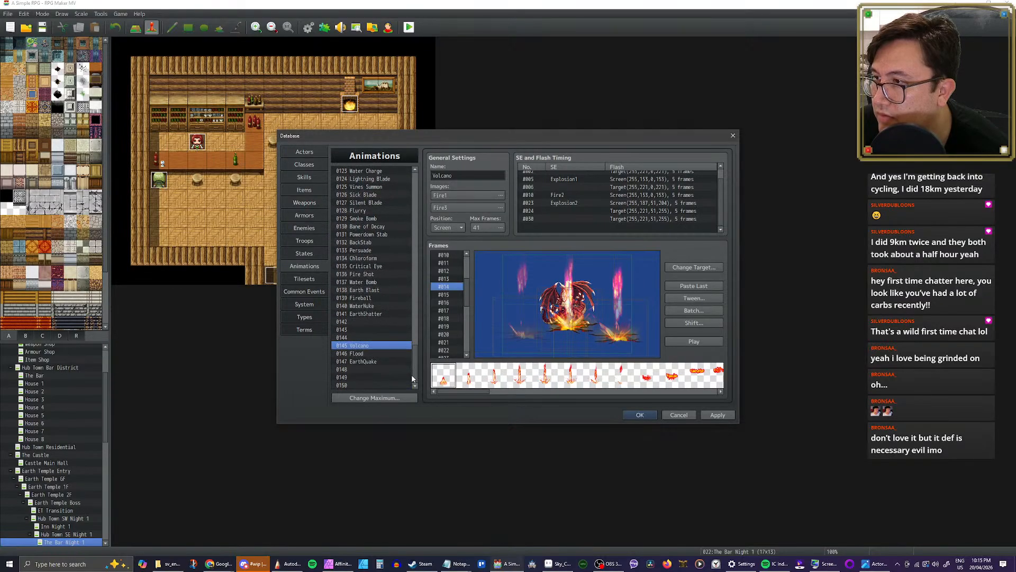
pyautogui.doubleClick(564, 203)
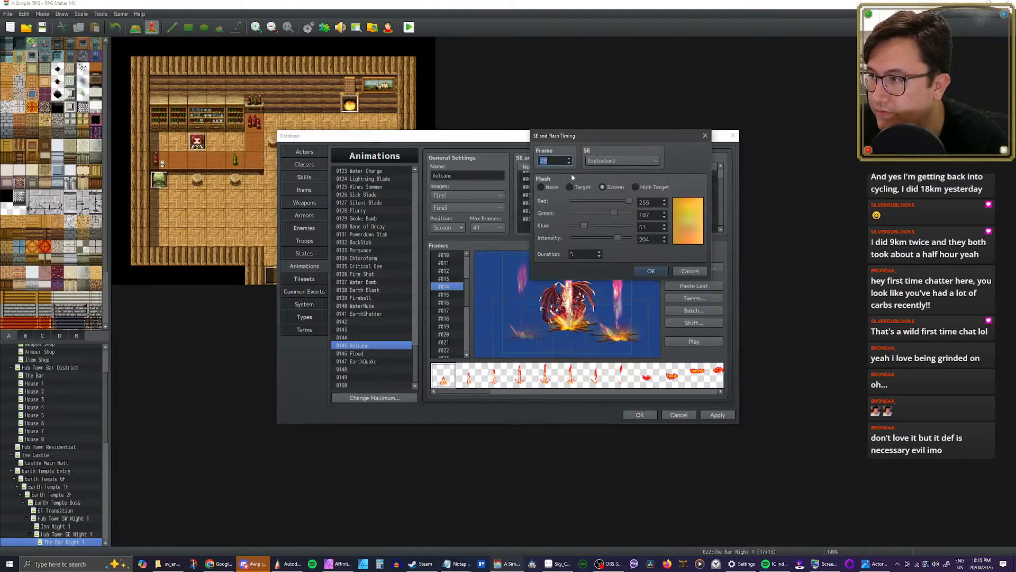
pyautogui.write('15')
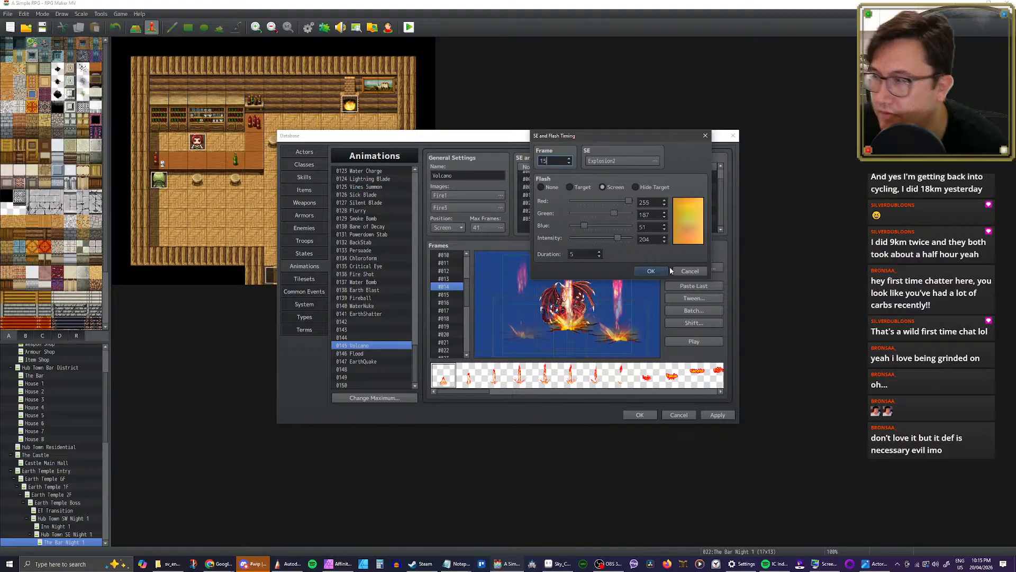
pyautogui.click(652, 271)
pyautogui.click(557, 210)
pyautogui.doubleClick(557, 211)
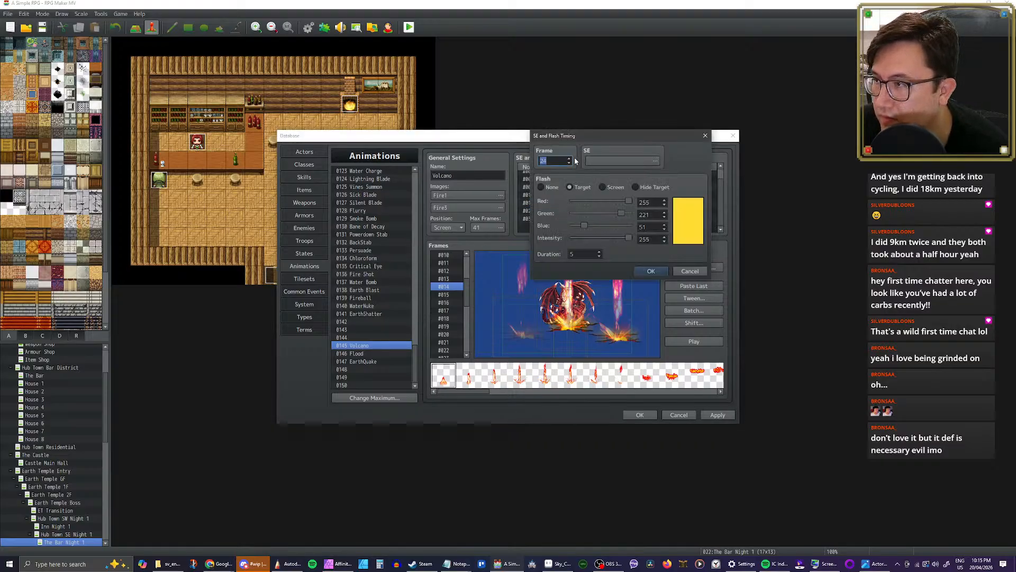
pyautogui.write('16')
pyautogui.click(639, 271)
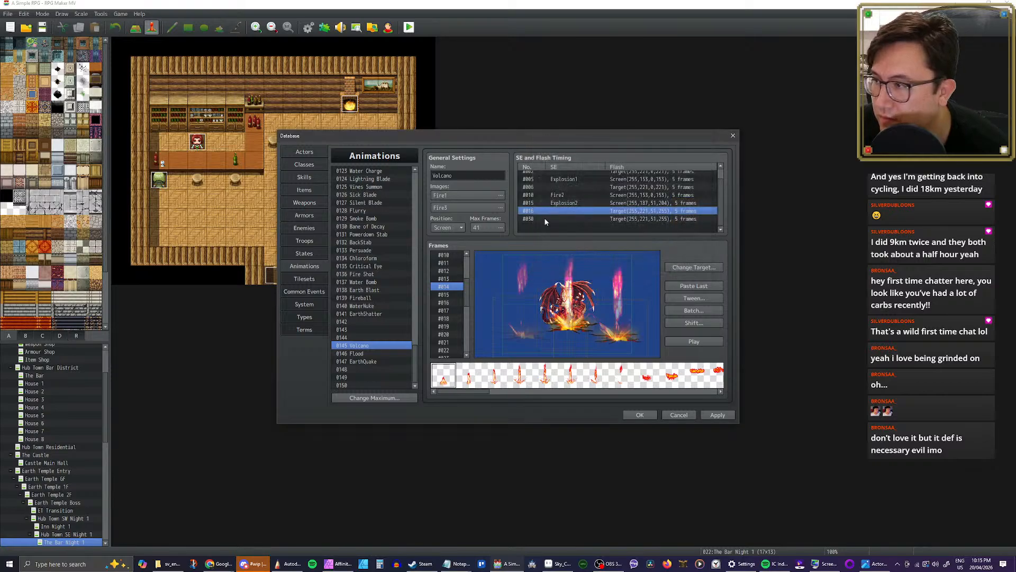
# Step: Move Volcano's last target flash entry to frame 22 and play the animation
pyautogui.doubleClick(545, 218)
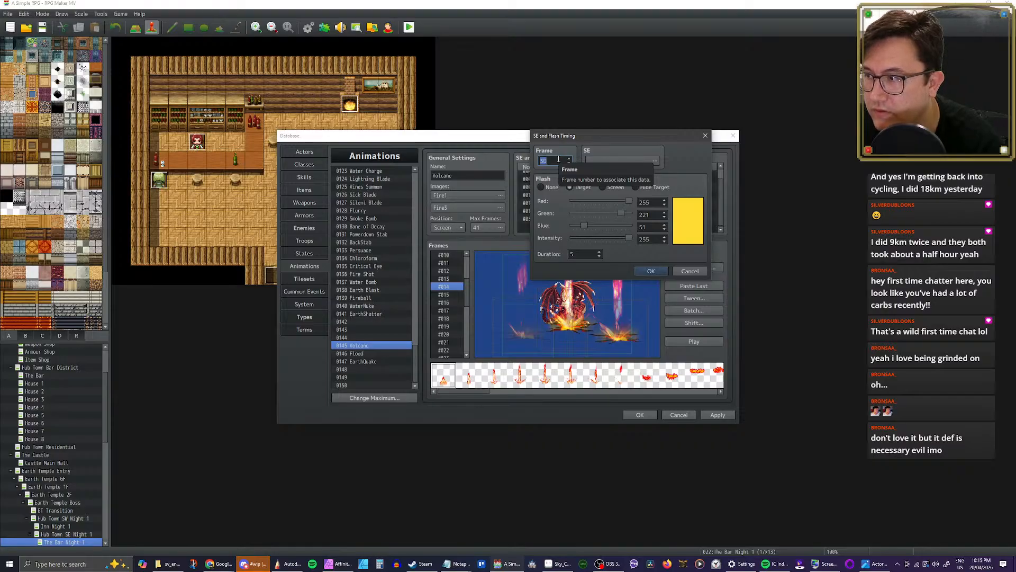
pyautogui.moveTo(577, 131); pyautogui.dragTo(605, 139)
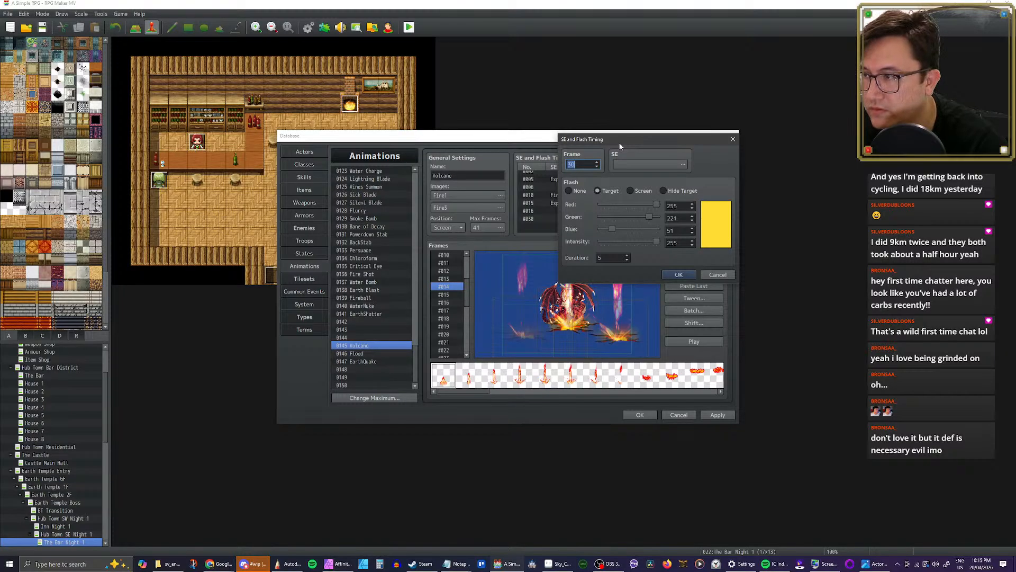
pyautogui.write('22')
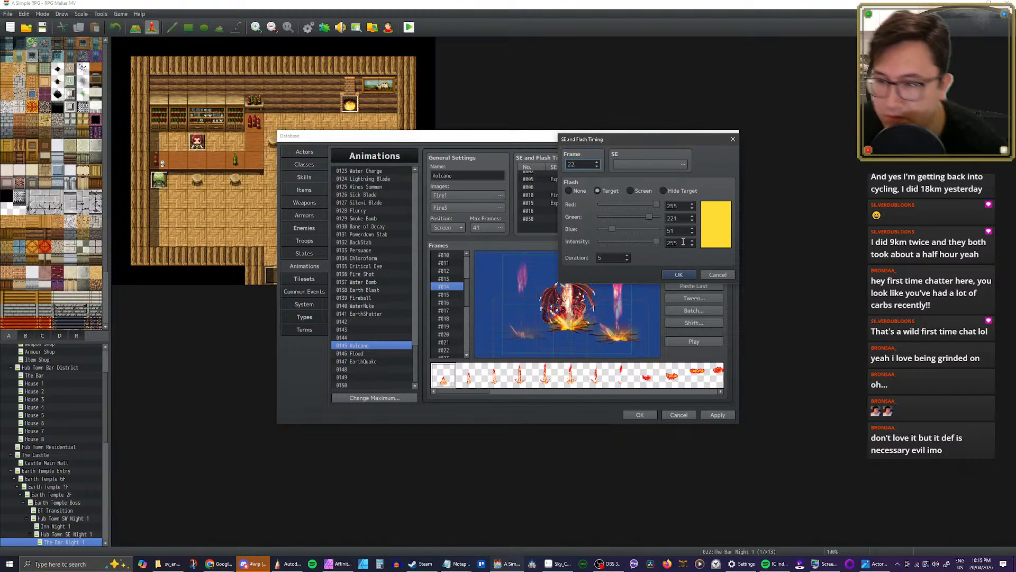
pyautogui.click(676, 276)
pyautogui.click(700, 342)
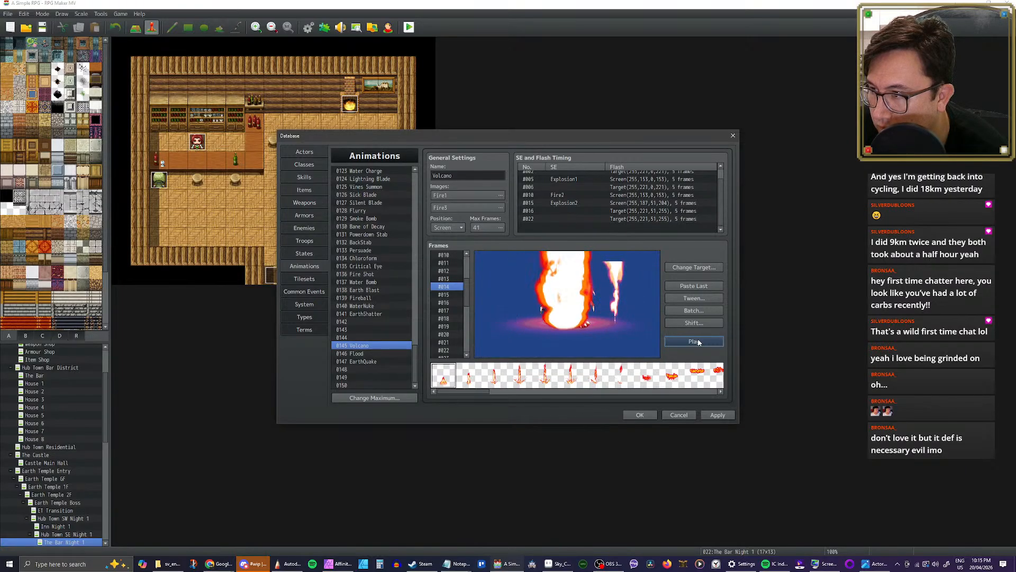
pyautogui.click(699, 342)
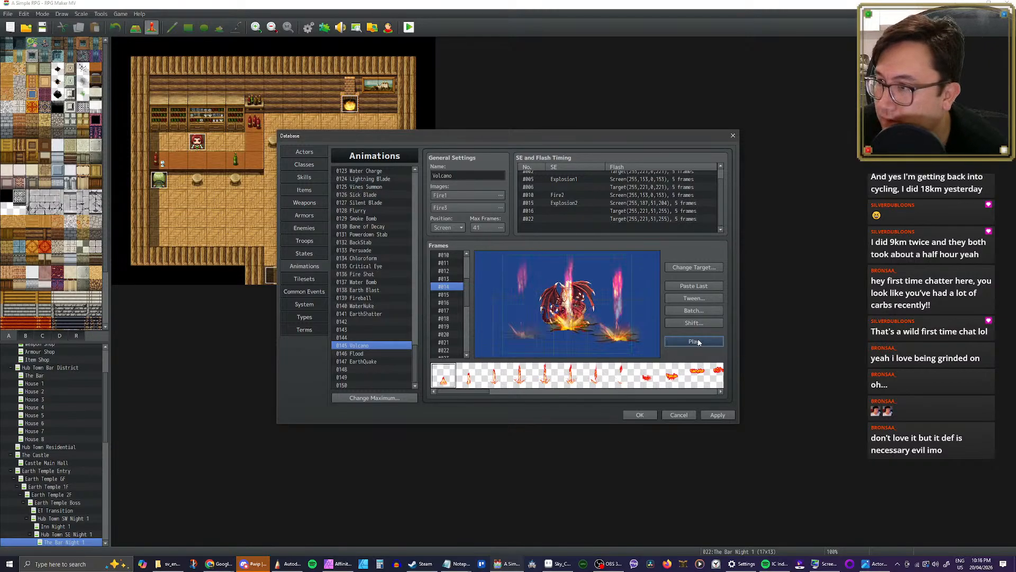
# Step: Set the pitch of Volcano's Explosion2 sound at frame 15 to 70%, preview it, and play the animation
pyautogui.doubleClick(582, 203)
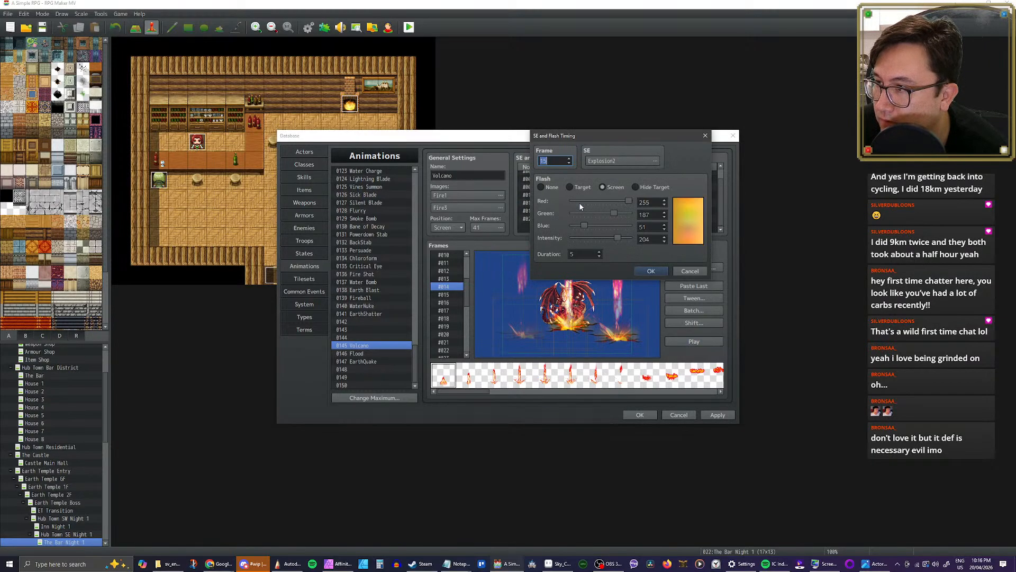
pyautogui.click(615, 166)
pyautogui.click(651, 204)
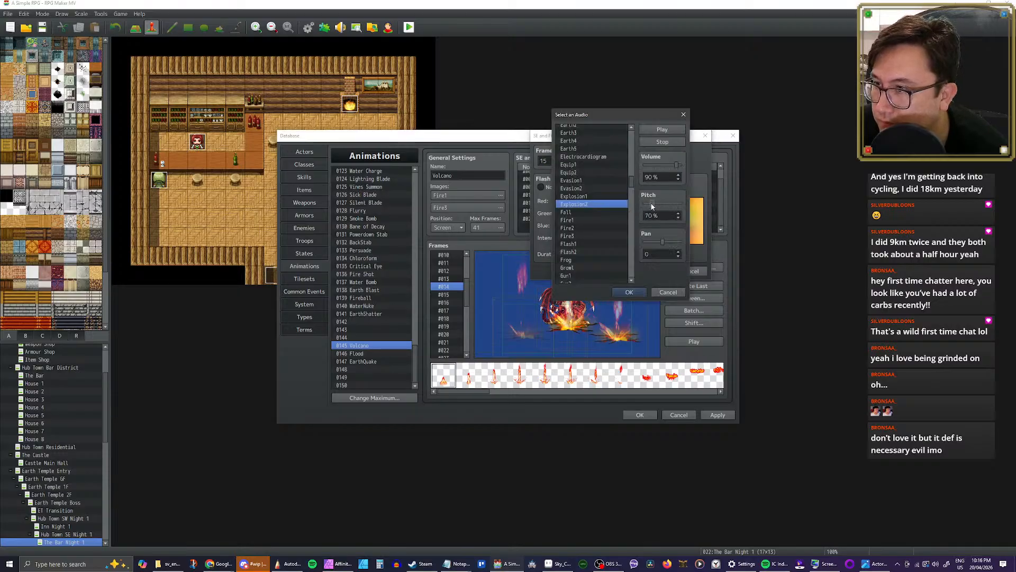
pyautogui.click(662, 130)
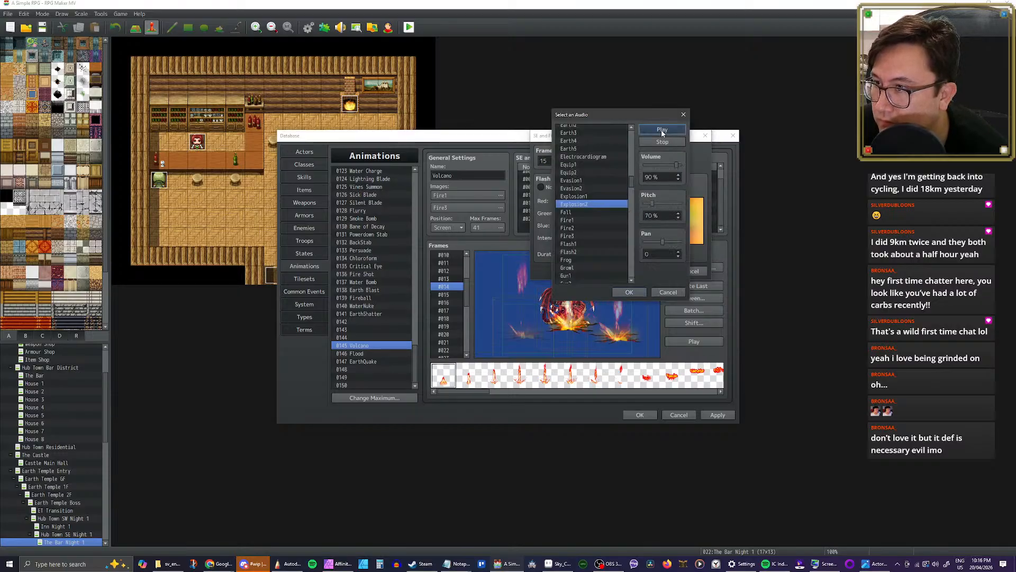
pyautogui.click(629, 291)
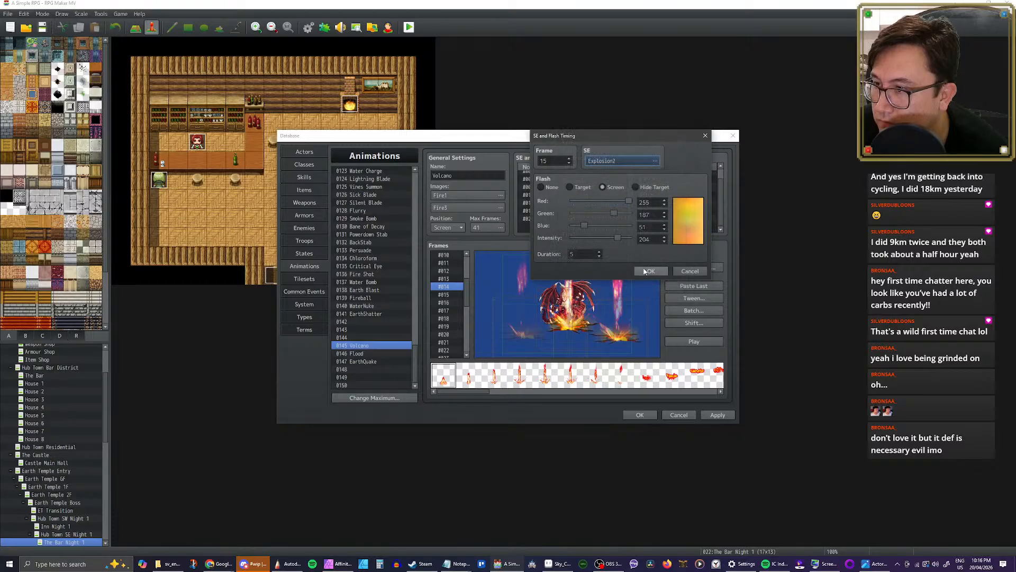
pyautogui.click(644, 268)
pyautogui.click(699, 342)
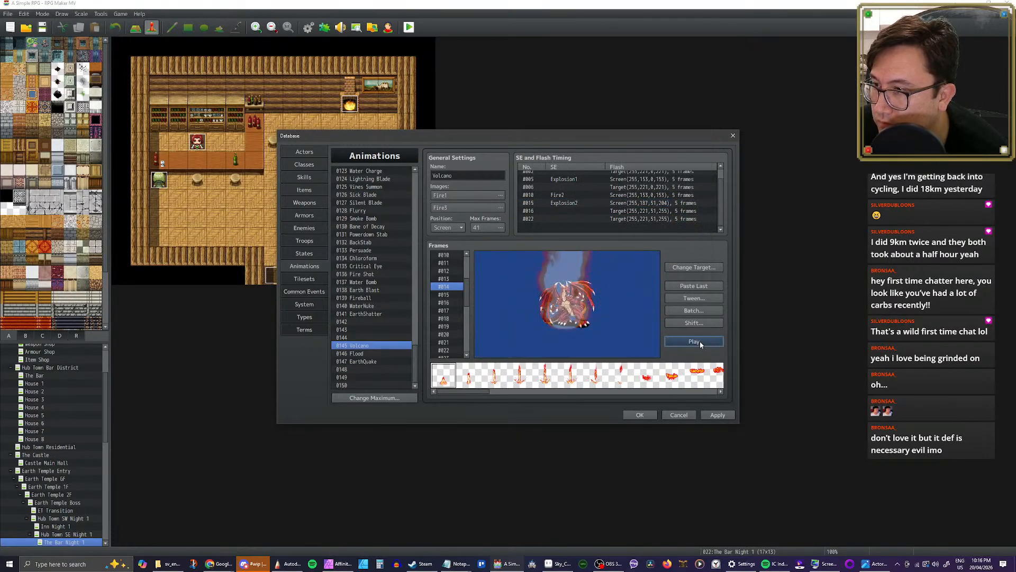
pyautogui.click(694, 341)
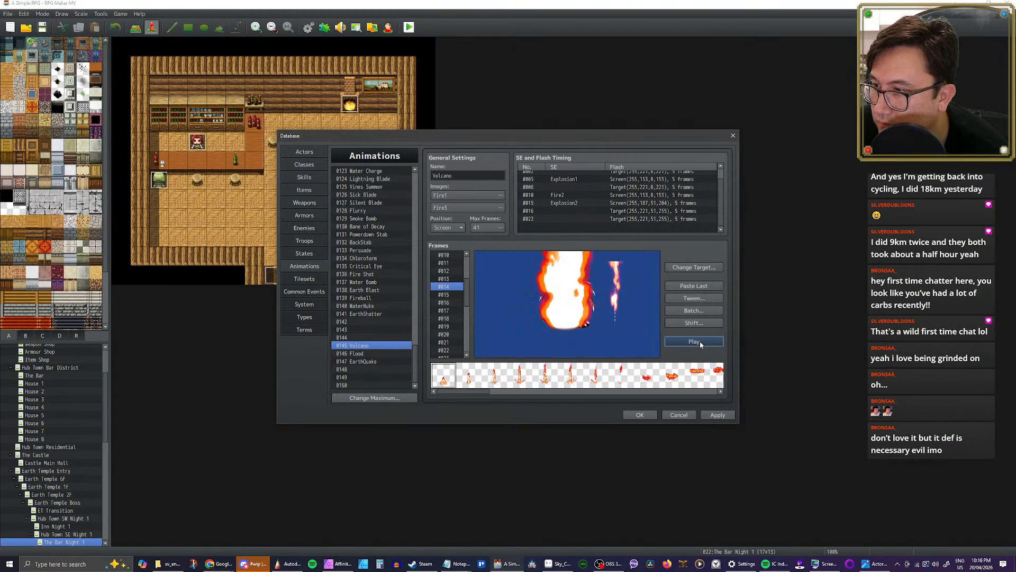
# Step: Set the pitch of Volcano's Explosion1 sound at frame 5 to 80%, preview it, and play the animation
pyautogui.scroll(1, 585, 212)
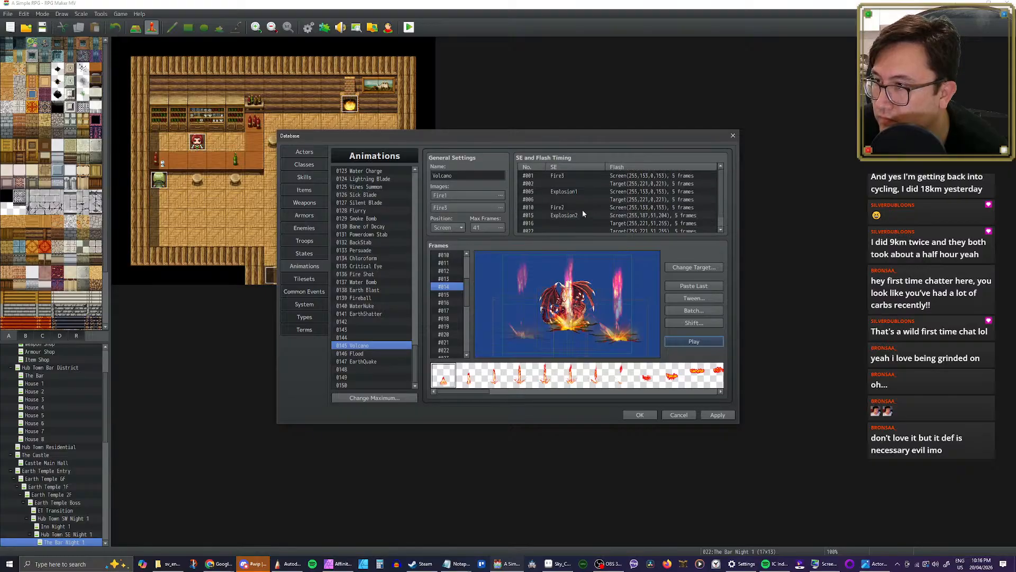
pyautogui.click(573, 196)
pyautogui.doubleClick(585, 193)
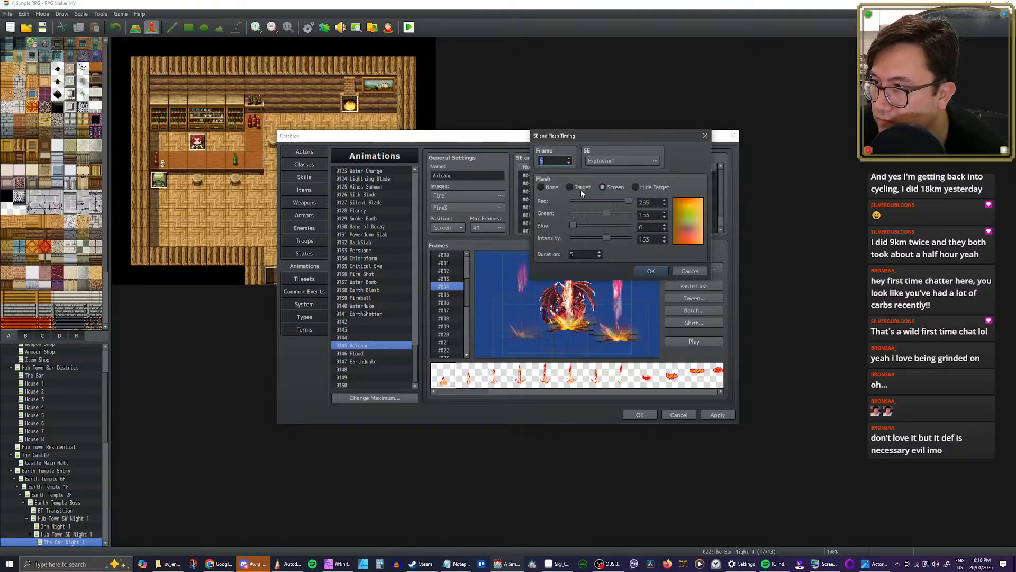
pyautogui.click(621, 161)
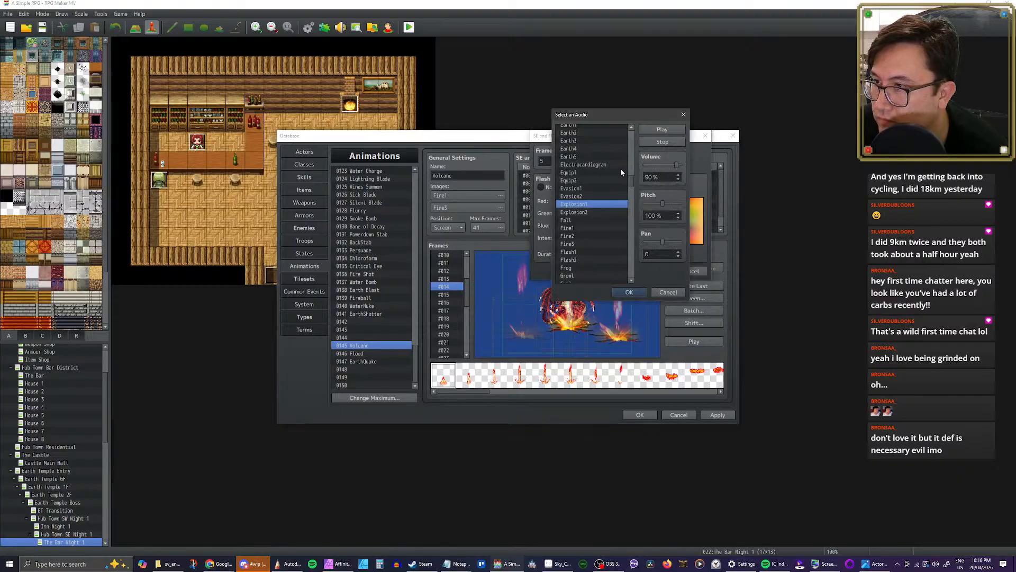
pyautogui.click(656, 204)
pyautogui.click(659, 130)
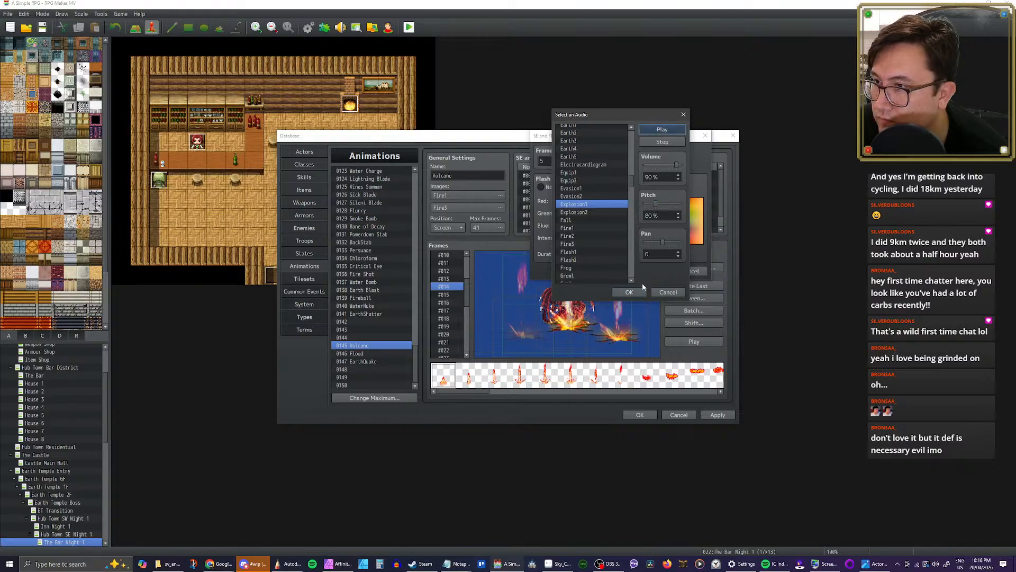
pyautogui.click(629, 292)
pyautogui.click(656, 271)
pyautogui.click(696, 342)
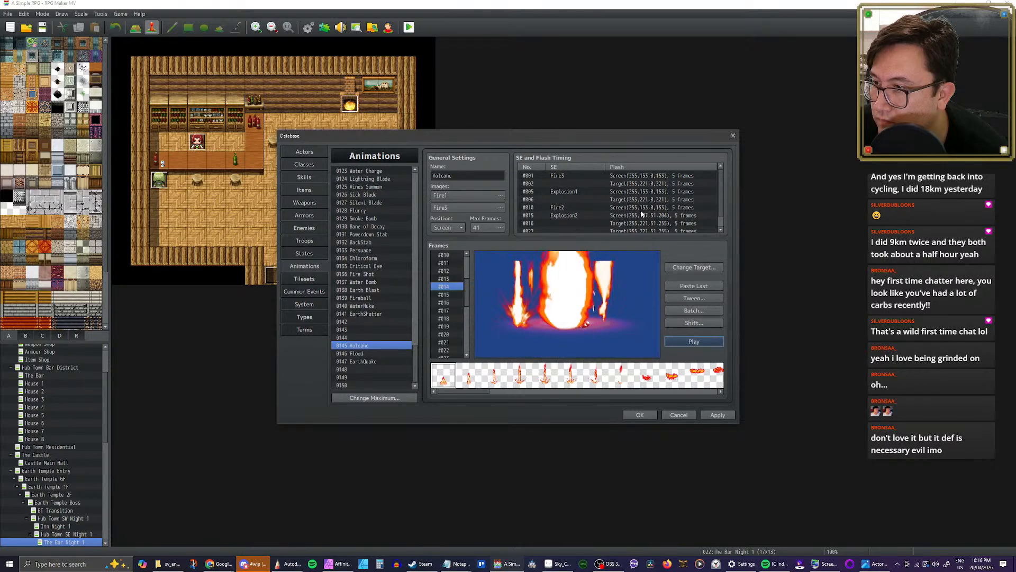
# Step: Set the pitch of Volcano's Fire2 sound at frame 10 and Fire3 sound at frame 1 to 80%, and play the animation
pyautogui.doubleClick(569, 208)
pyautogui.click(609, 161)
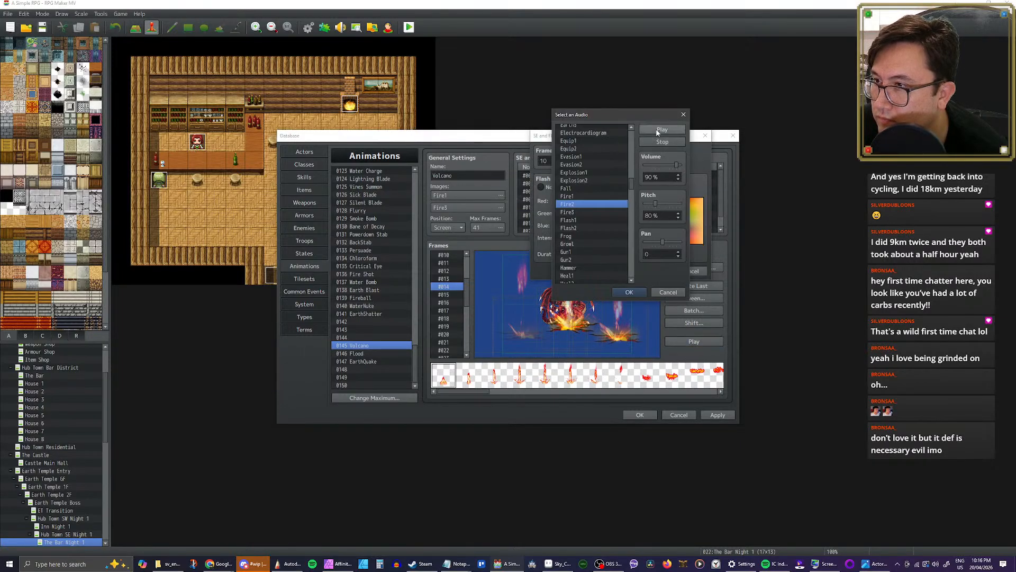
pyautogui.click(629, 292)
pyautogui.click(651, 270)
pyautogui.doubleClick(580, 174)
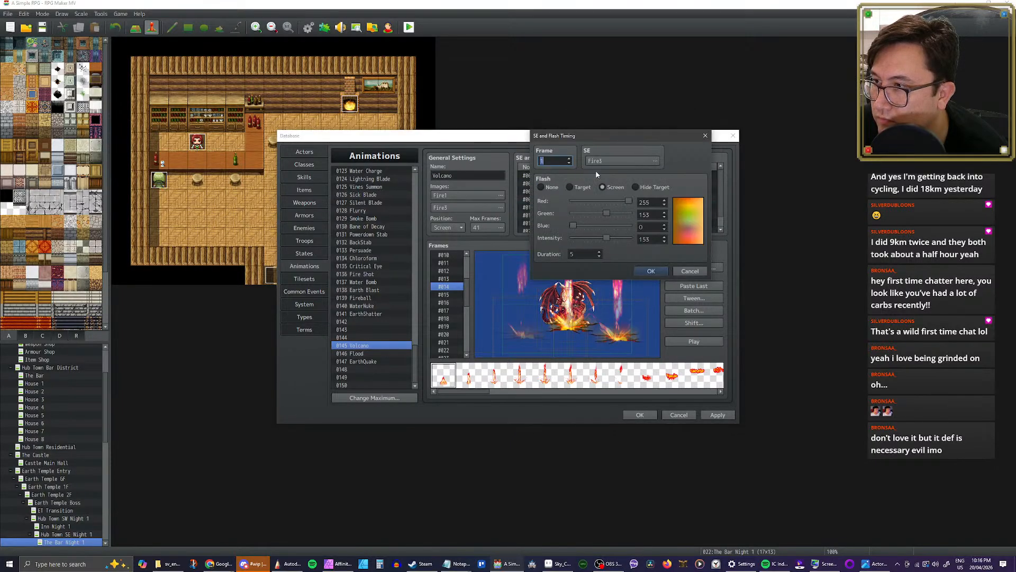
pyautogui.click(619, 160)
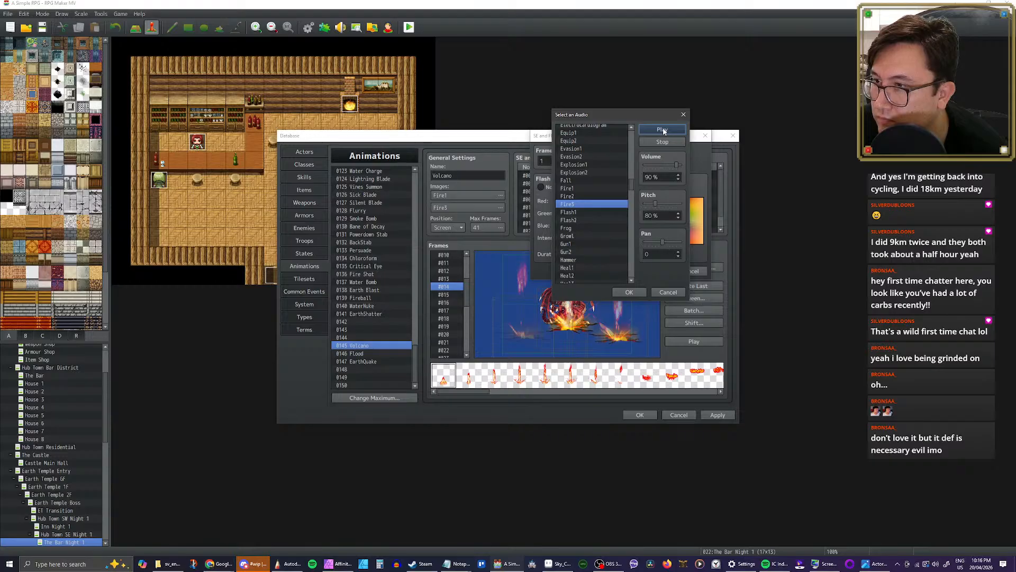
pyautogui.click(629, 291)
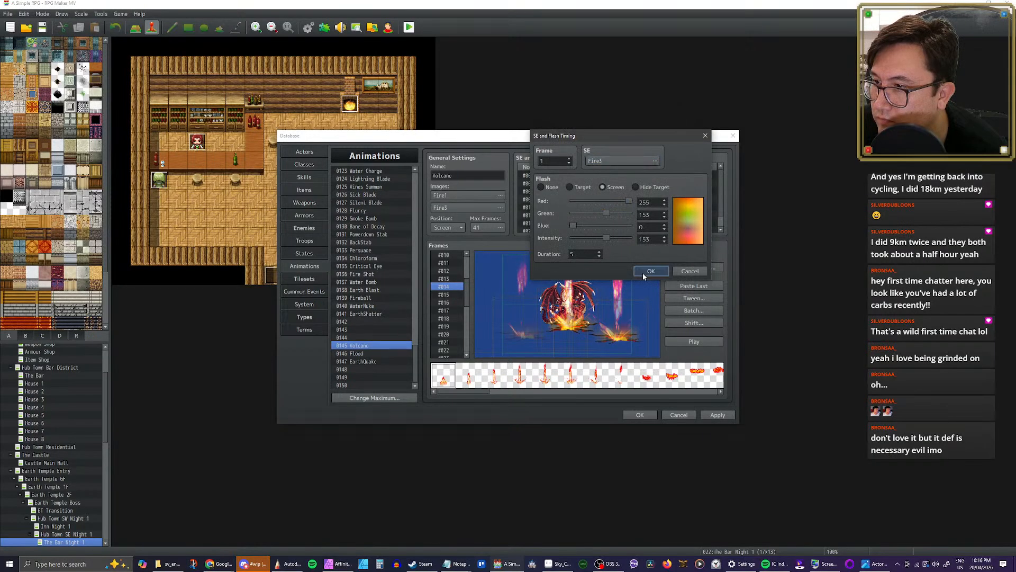
pyautogui.click(642, 272)
pyautogui.click(701, 339)
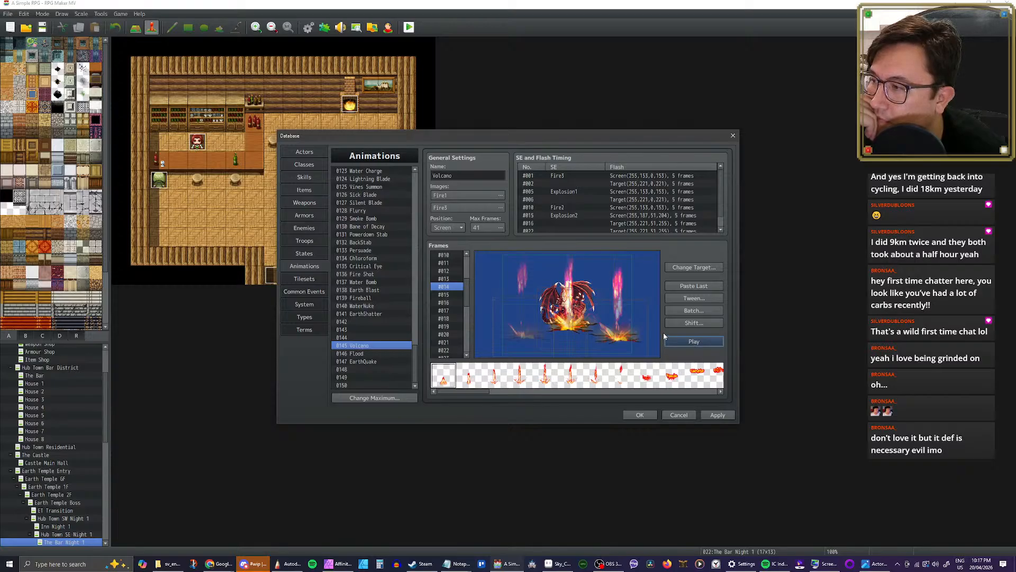
# Step: Apply the animation changes, assign animation 0145 Volcano to the Volcano skill, and apply the assignment
pyautogui.click(718, 414)
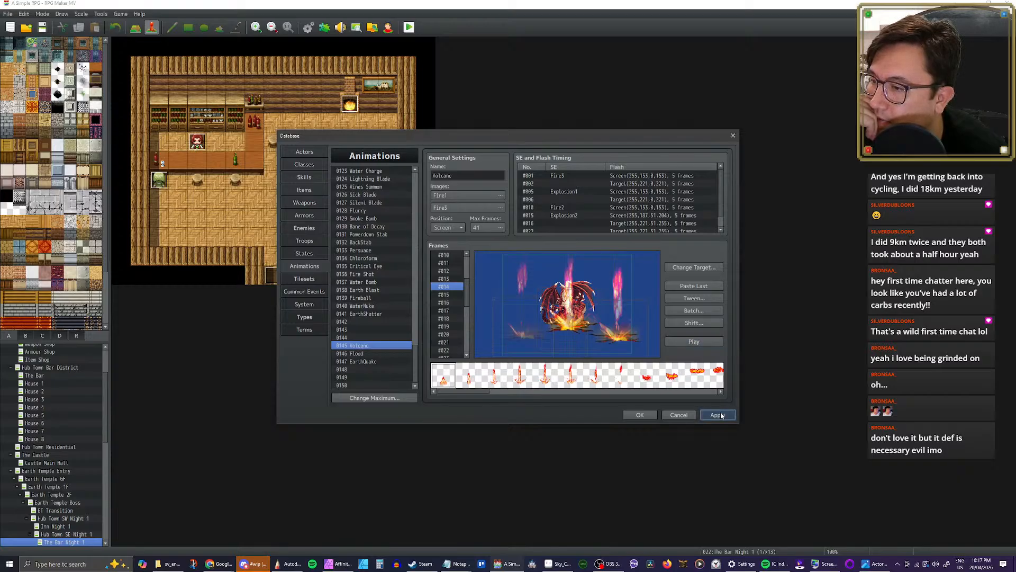
pyautogui.click(304, 177)
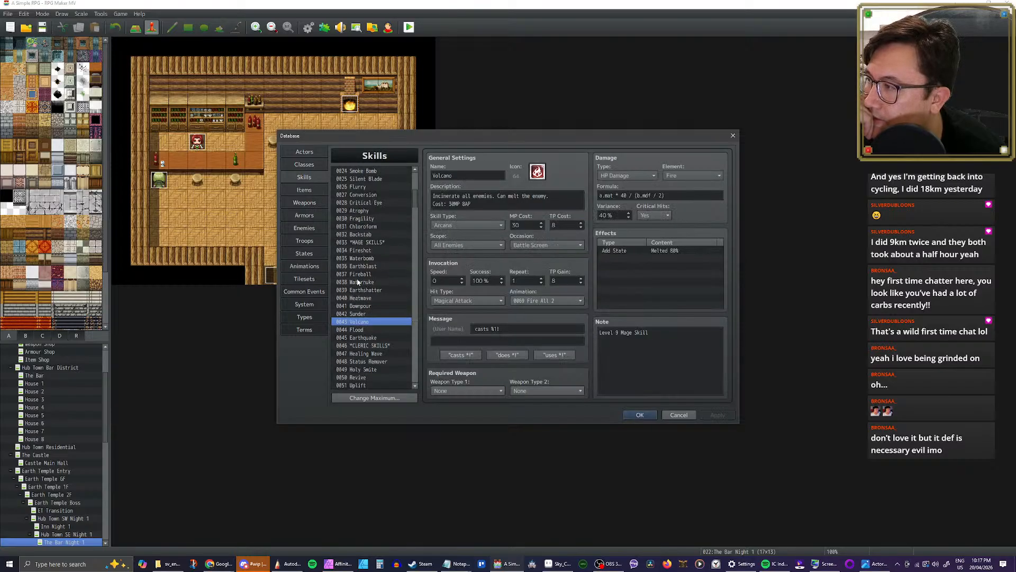
pyautogui.click(556, 301)
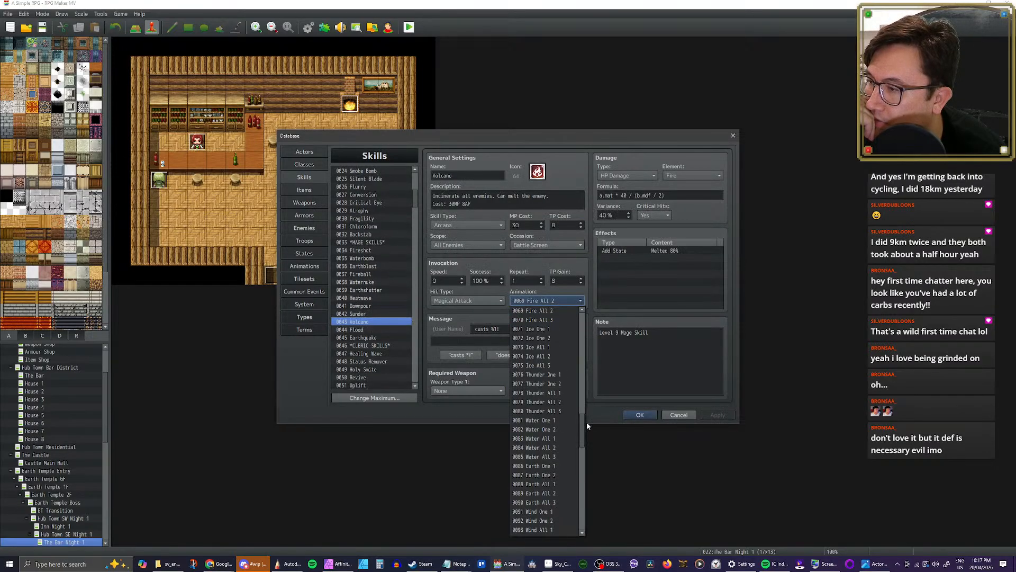
pyautogui.moveTo(583, 424); pyautogui.dragTo(581, 513)
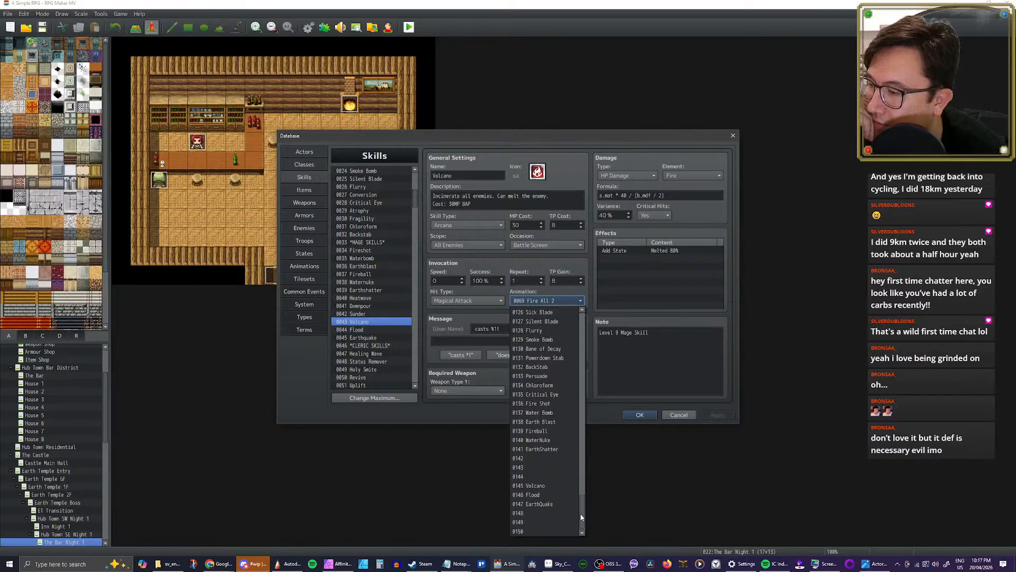
pyautogui.click(545, 494)
pyautogui.click(721, 415)
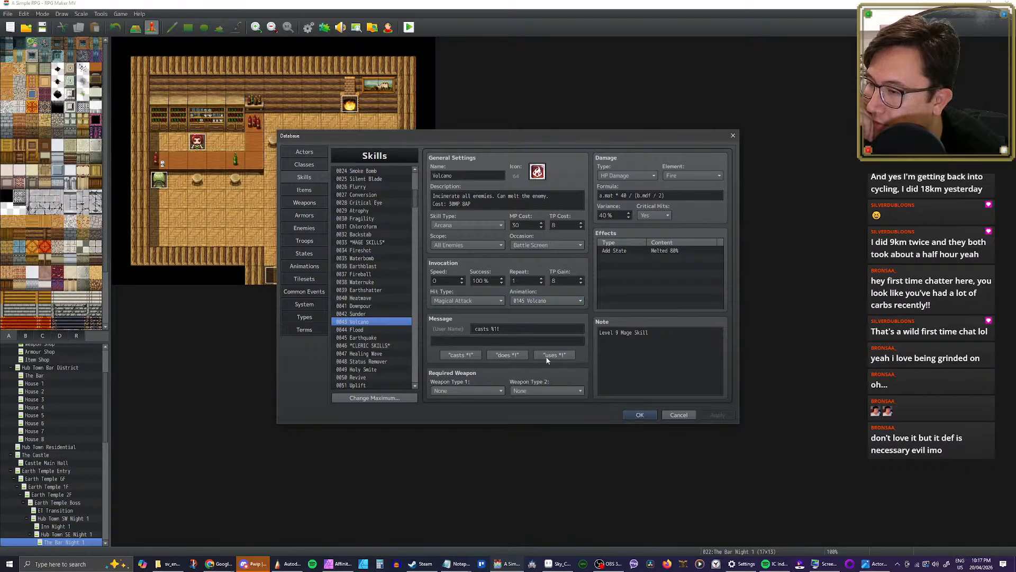
# Step: Compare the settings of the Sunder, Downpour and Heatwave mage skills, including their assigned animations
pyautogui.click(365, 313)
pyautogui.click(368, 306)
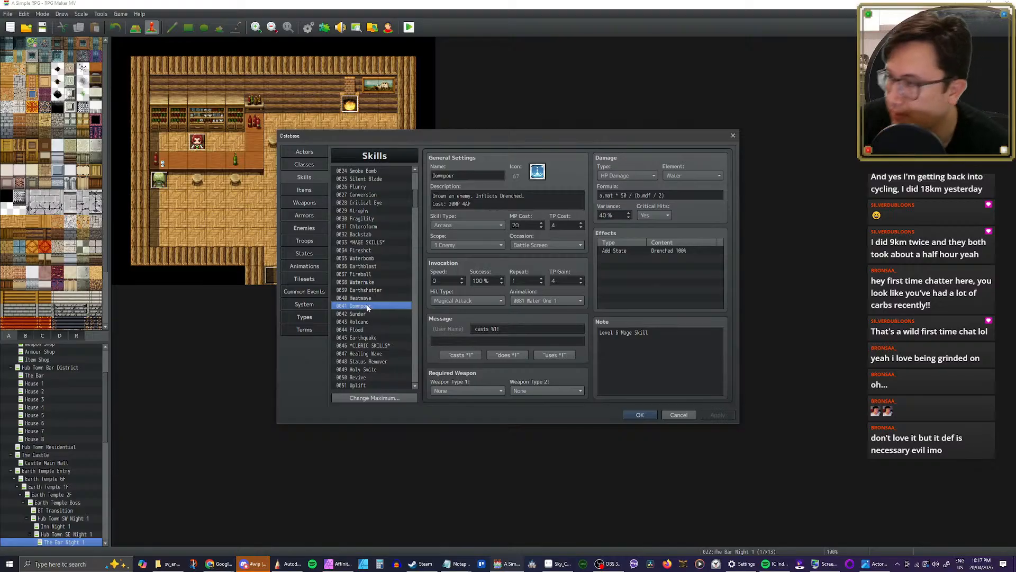
pyautogui.click(369, 298)
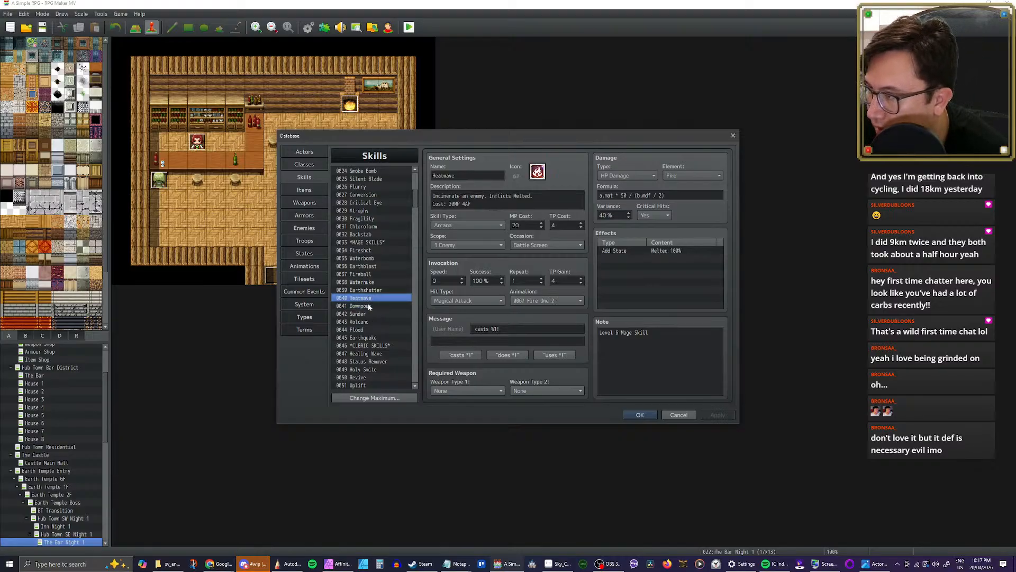
pyautogui.click(369, 307)
pyautogui.click(369, 300)
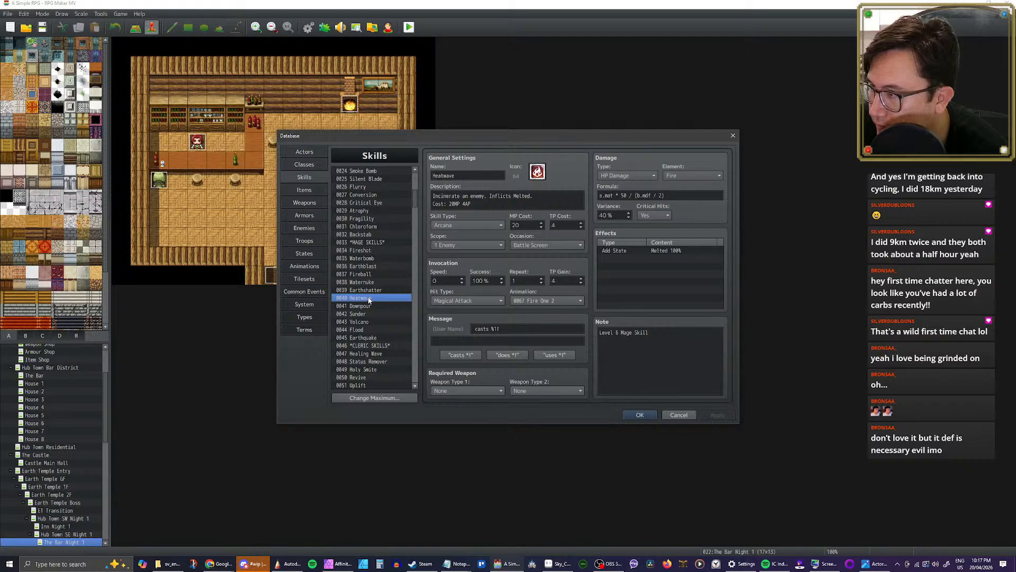
pyautogui.click(367, 306)
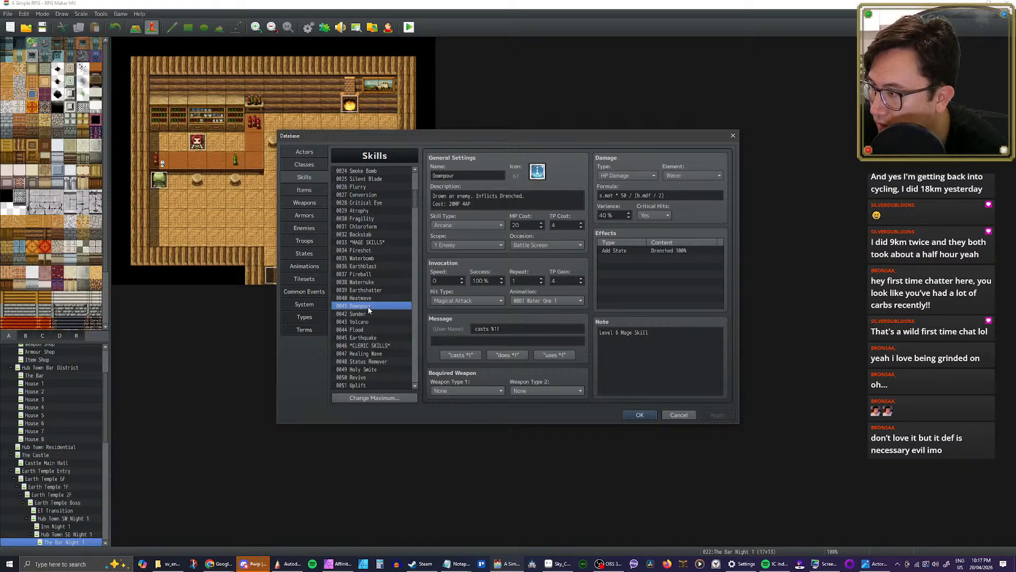
# Step: Recheck the Sunder, Downpour and Heatwave skills against each other, ending on Heatwave
pyautogui.click(366, 314)
pyautogui.click(368, 306)
pyautogui.click(368, 300)
pyautogui.click(368, 306)
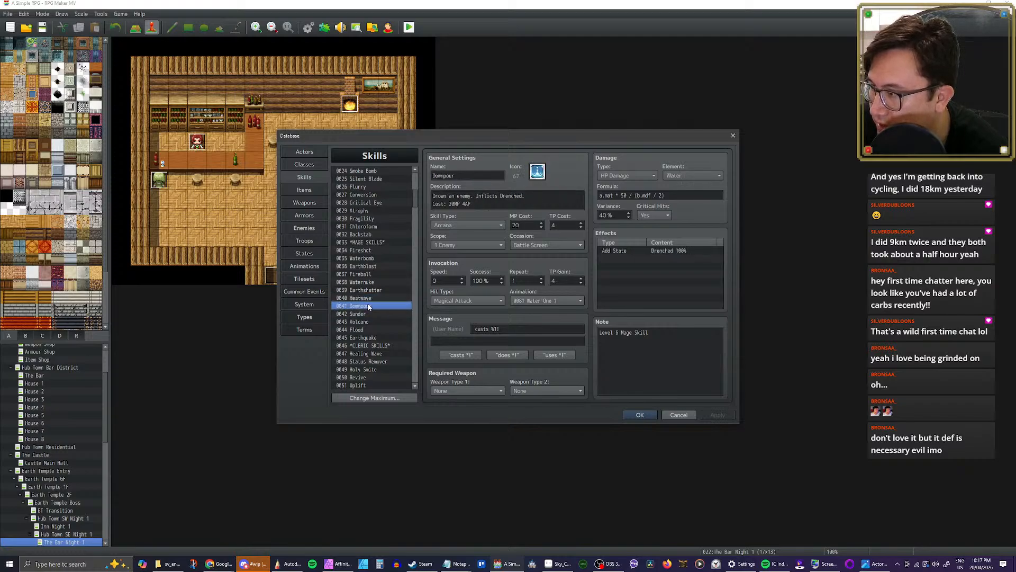
pyautogui.click(369, 300)
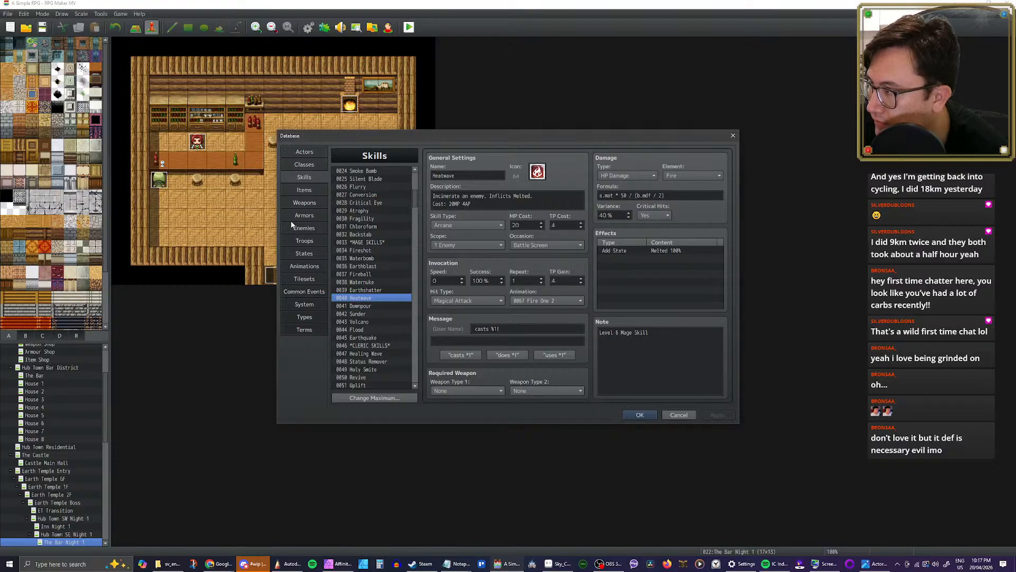
# Step: Go to the database's animations and browse the stock entries from Hit Effect through Heal One 1
pyautogui.click(305, 266)
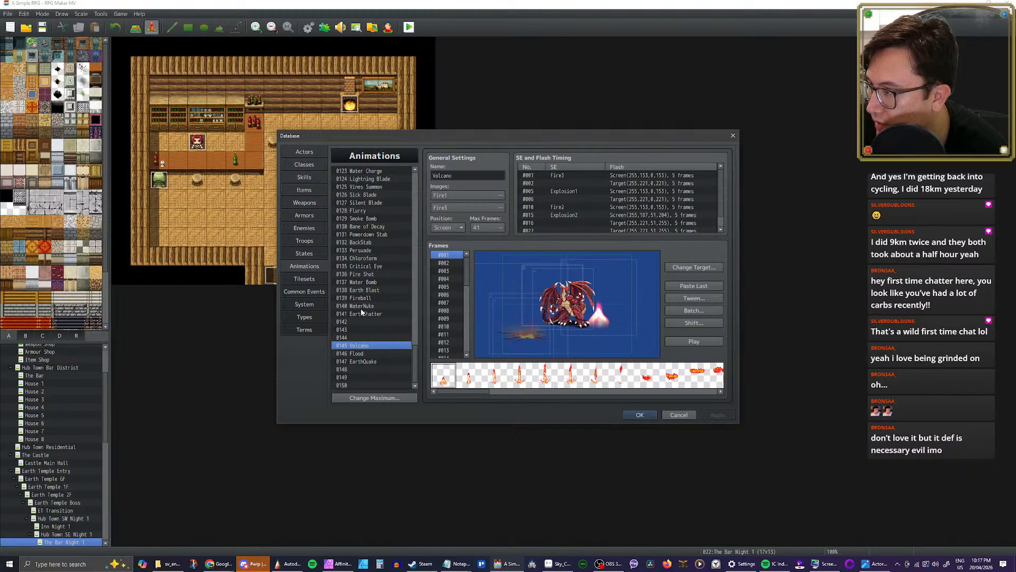
pyautogui.scroll(3, 374, 272)
pyautogui.scroll(3, 391, 296)
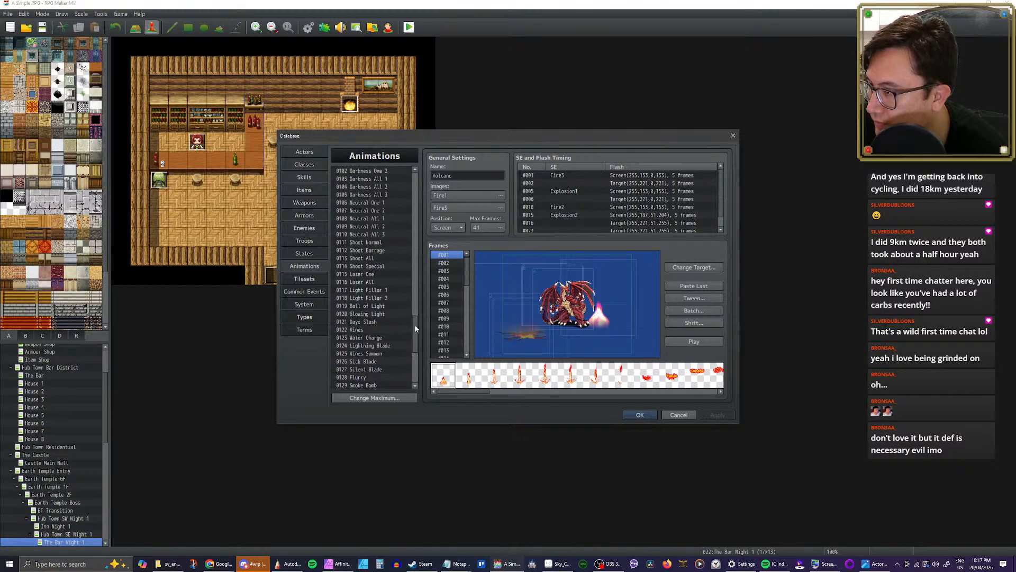
pyautogui.moveTo(416, 328); pyautogui.dragTo(415, 175)
pyautogui.click(379, 180)
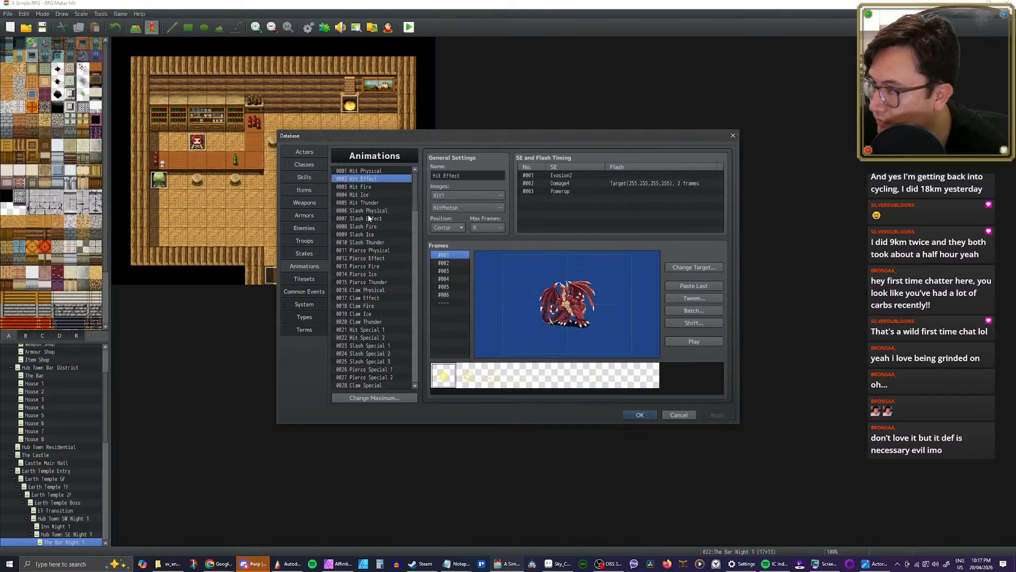
pyautogui.press('Down')
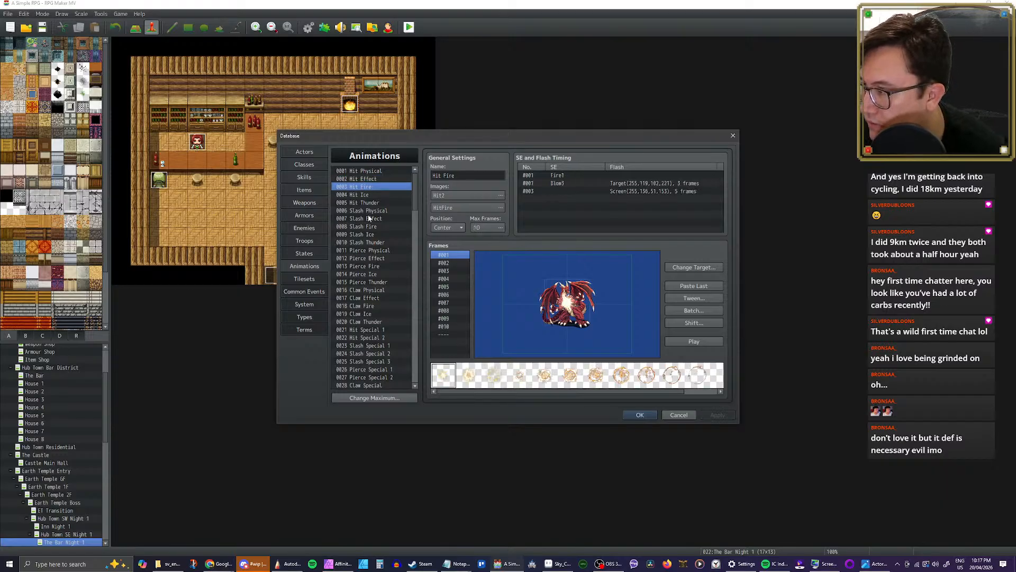
pyautogui.press('Down')
pyautogui.press('Down')
pyautogui.press('Down')
pyautogui.press('Down')
pyautogui.press('Down')
pyautogui.press('Down')
pyautogui.press('Down')
pyautogui.press('Down')
pyautogui.press('Down')
pyautogui.press('Down')
pyautogui.press('Down')
pyautogui.press('Down')
pyautogui.press('Down')
pyautogui.press('Down')
pyautogui.press('Down')
pyautogui.press('Down')
pyautogui.press('Down')
pyautogui.press('Down')
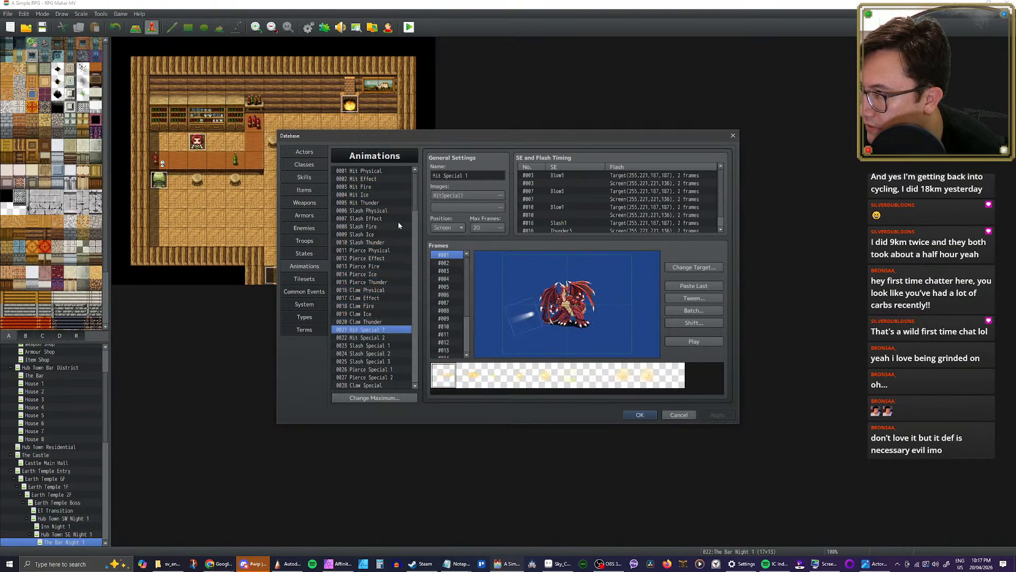
pyautogui.press('Down')
pyautogui.press('Down')
pyautogui.press('Down')
pyautogui.press('Down')
pyautogui.press('Down')
pyautogui.press('Down')
pyautogui.press('Down')
pyautogui.press('Down')
pyautogui.press('Down')
pyautogui.press('Down')
pyautogui.press('Down')
pyautogui.press('Down')
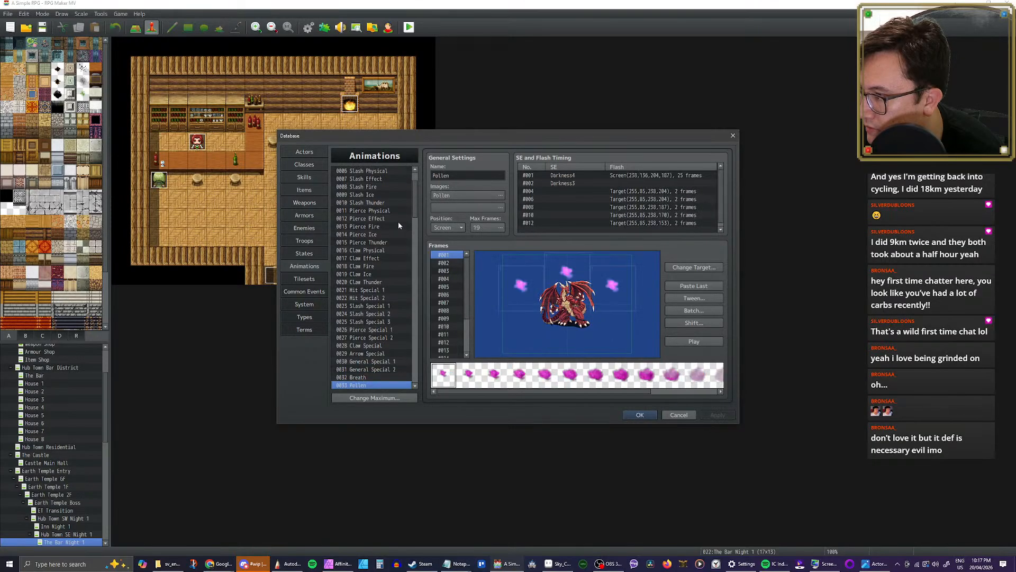
pyautogui.press('Down')
pyautogui.press('Down')
pyautogui.press('Down')
pyautogui.press('Down')
pyautogui.press('Down')
pyautogui.press('Down')
pyautogui.press('Down')
pyautogui.press('Down')
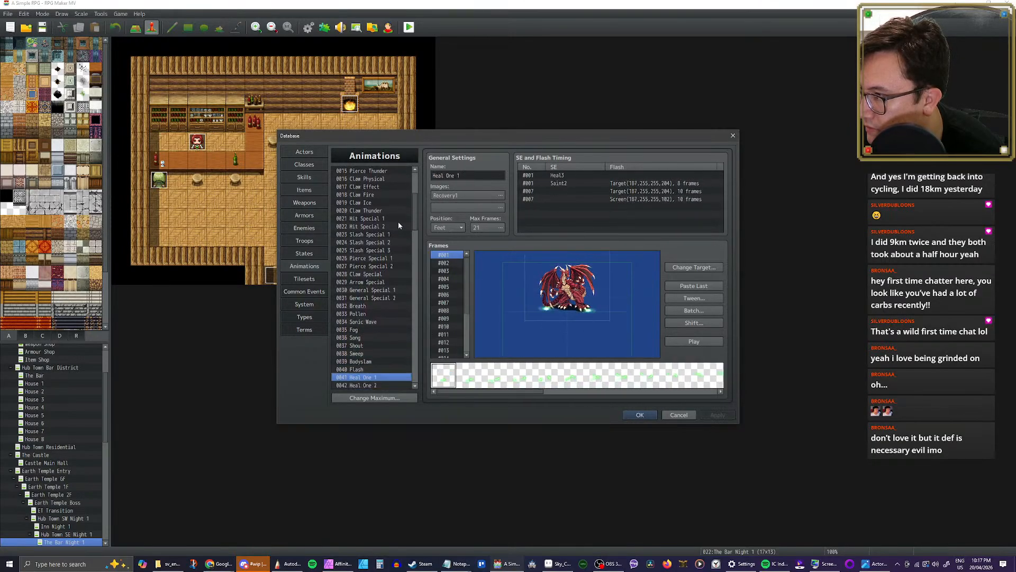
# Step: Return to the General Special 1 and General Special 2 animations and play each one
pyautogui.press('Up')
pyautogui.press('Up')
pyautogui.press('Up')
pyautogui.press('Up')
pyautogui.press('Up')
pyautogui.press('Up')
pyautogui.press('Up')
pyautogui.press('Up')
pyautogui.press('Up')
pyautogui.press('Up')
pyautogui.press('Up')
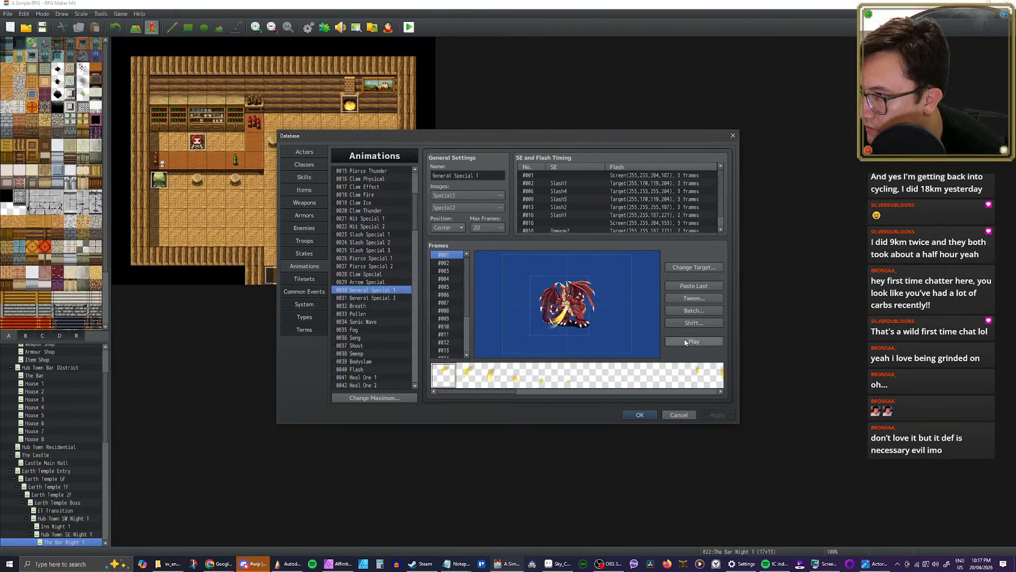
pyautogui.click(685, 342)
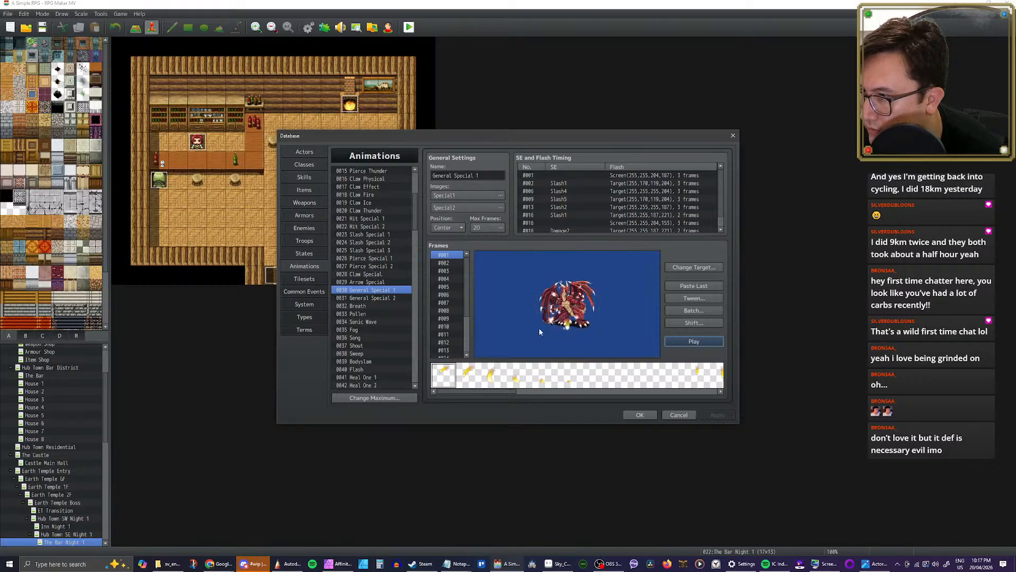
pyautogui.click(382, 300)
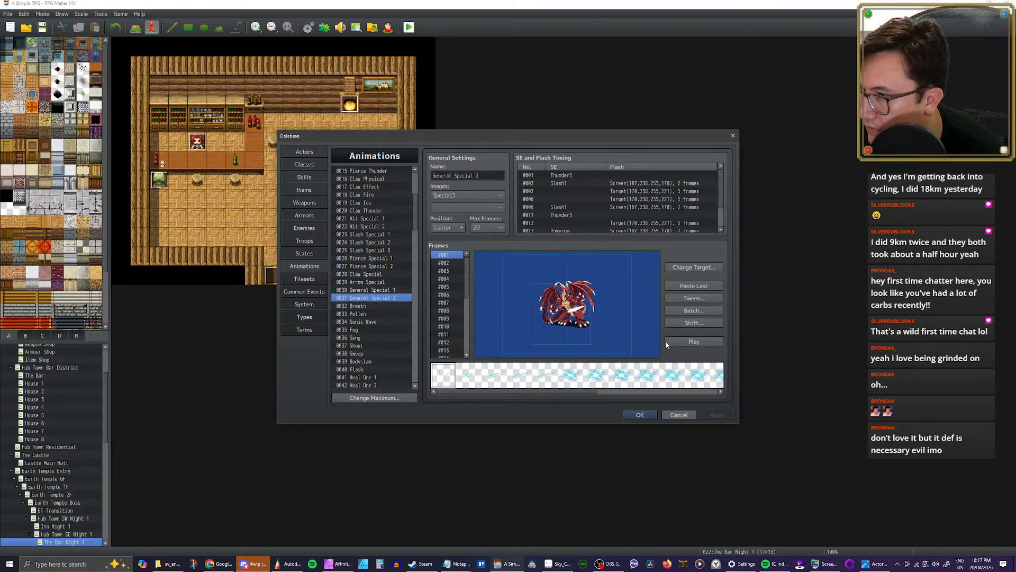
pyautogui.click(688, 342)
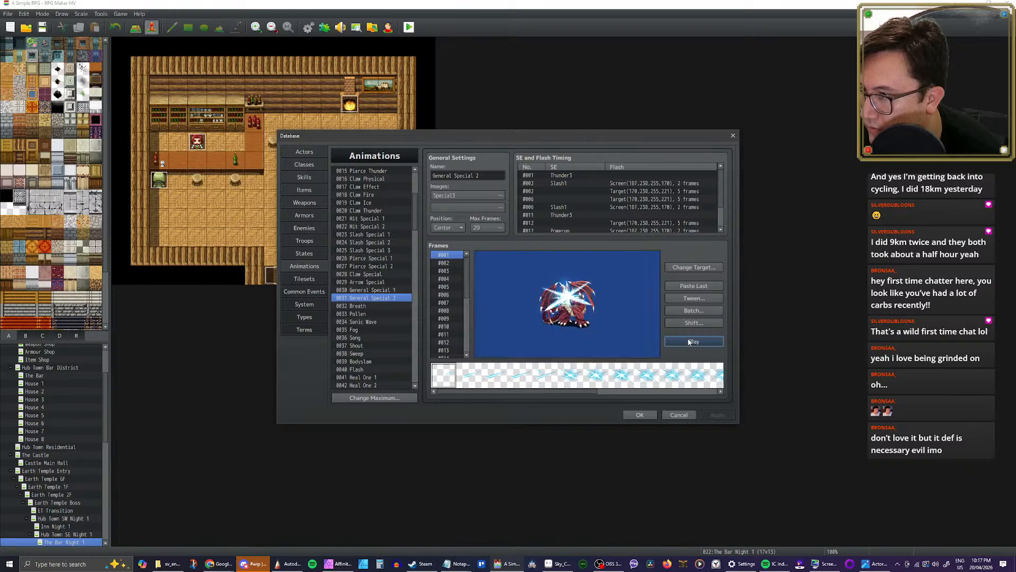
# Step: Play the Breath animation twice and the Pollen animation once to preview their effects
pyautogui.click(360, 306)
pyautogui.scroll(-2, 371, 307)
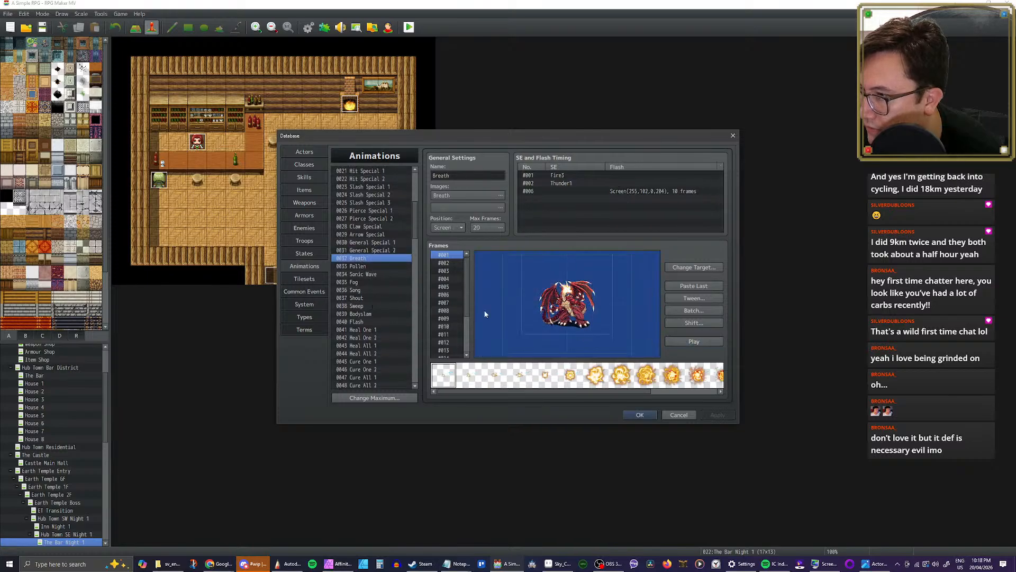
pyautogui.click(689, 344)
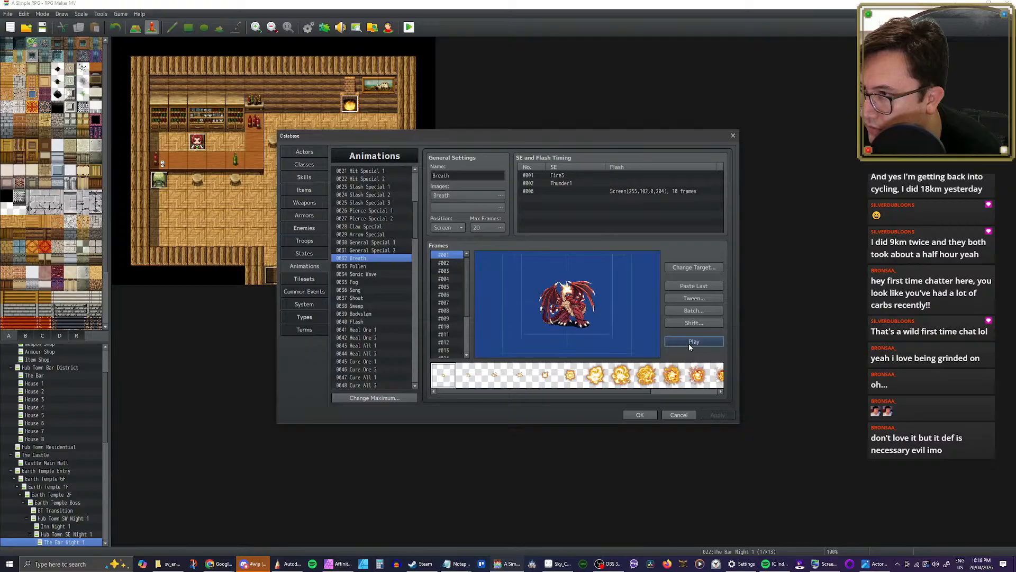
pyautogui.click(690, 342)
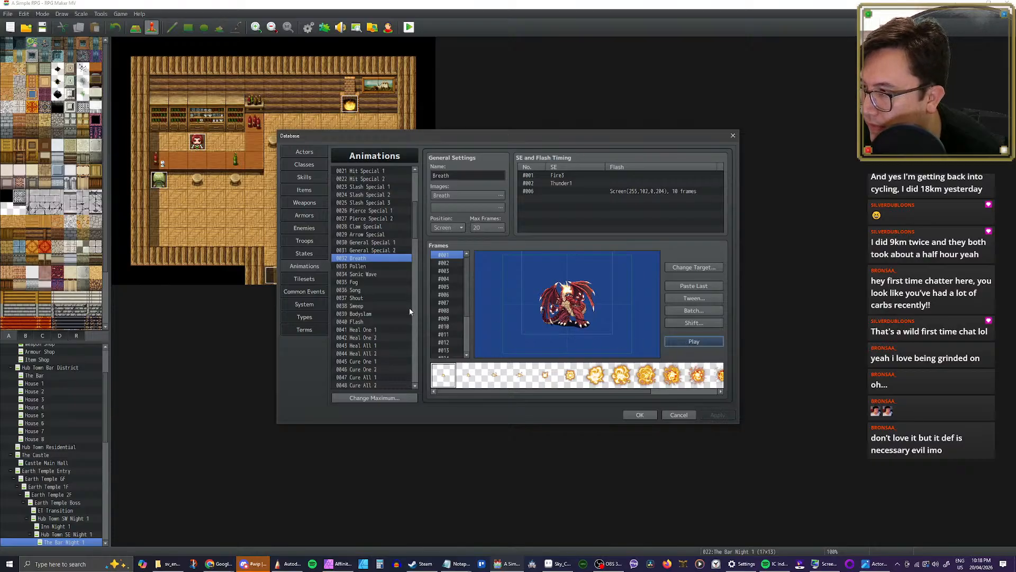
pyautogui.click(368, 265)
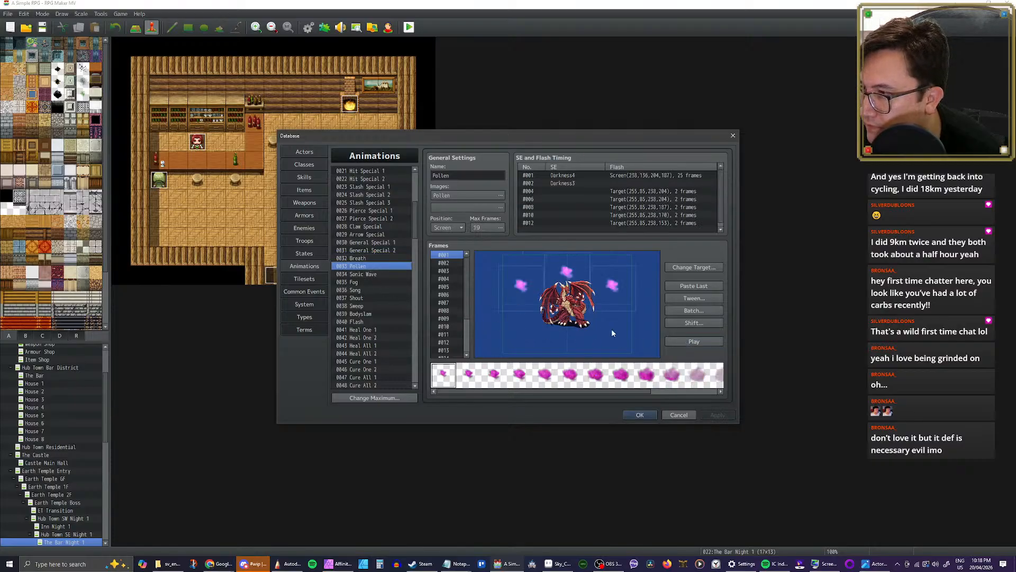
pyautogui.click(679, 341)
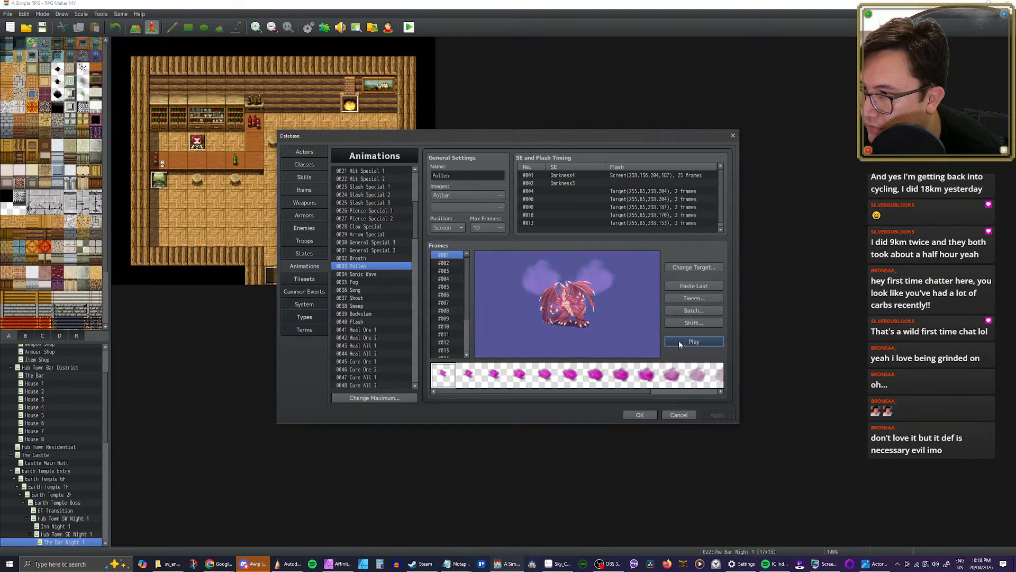
# Step: View the Sonic Wave animation, and play Heal One 1 and Heal One 2
pyautogui.click(371, 274)
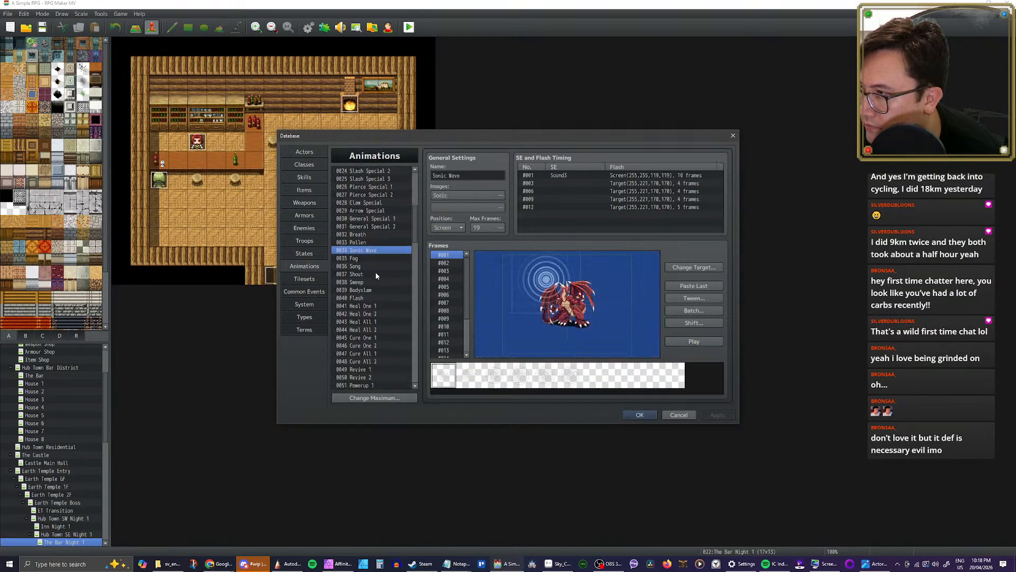
pyautogui.scroll(-2, 375, 269)
pyautogui.scroll(-2, 366, 249)
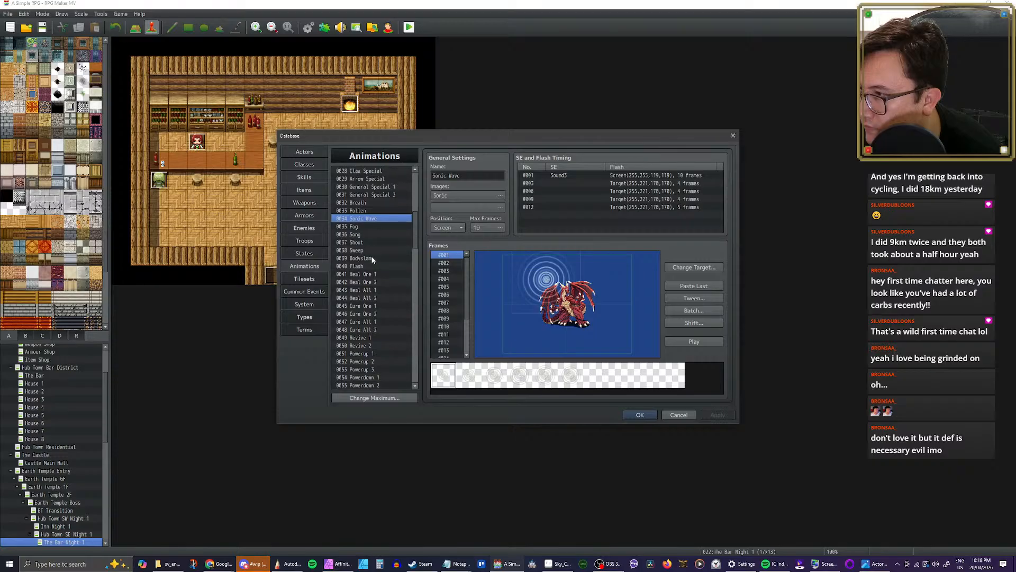
pyautogui.click(377, 259)
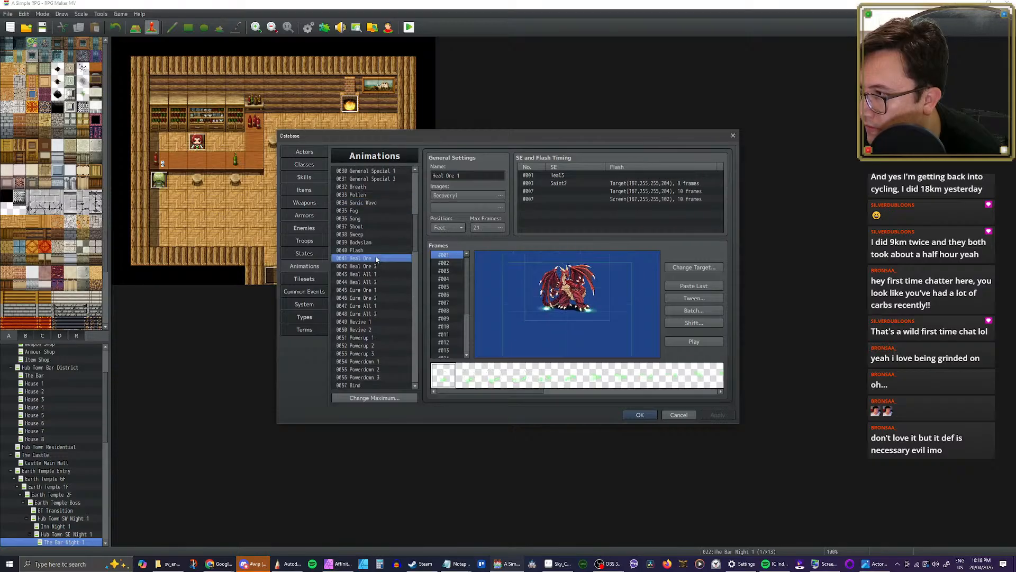
pyautogui.click(685, 342)
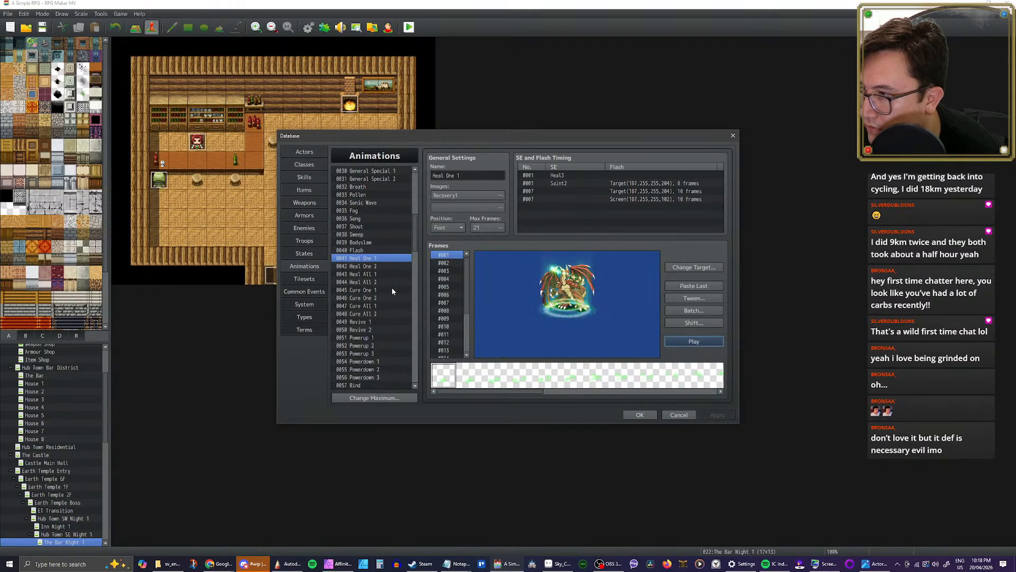
pyautogui.click(373, 267)
pyautogui.click(683, 340)
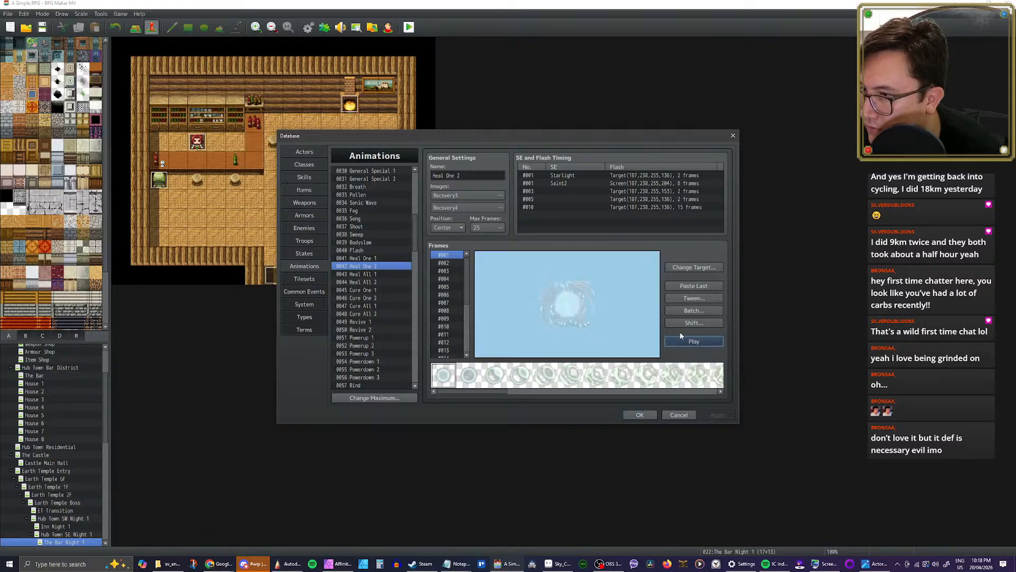
# Step: Play the Heal All 1 and Heal All 2 animations to preview their effects
pyautogui.click(377, 273)
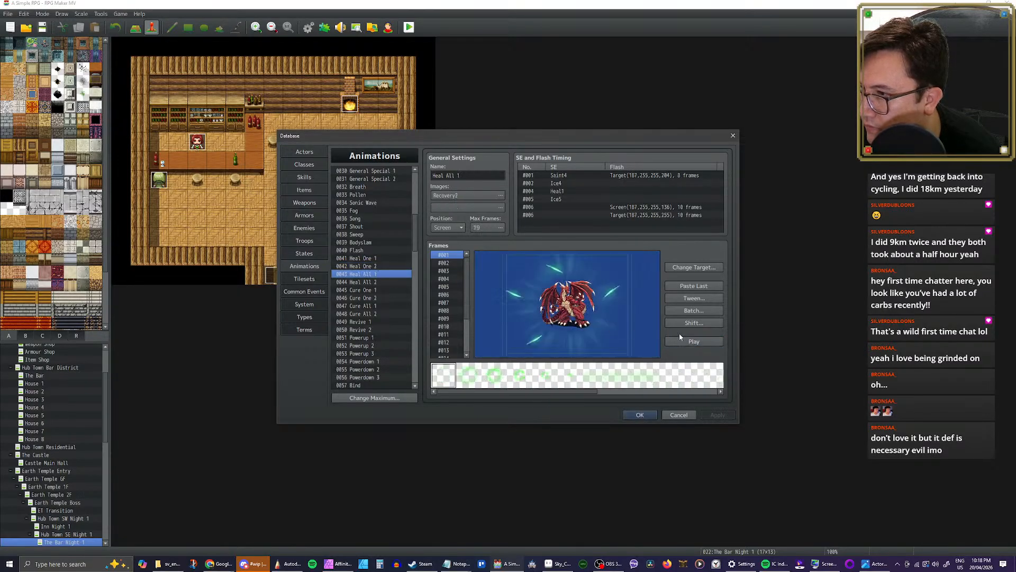
pyautogui.click(683, 341)
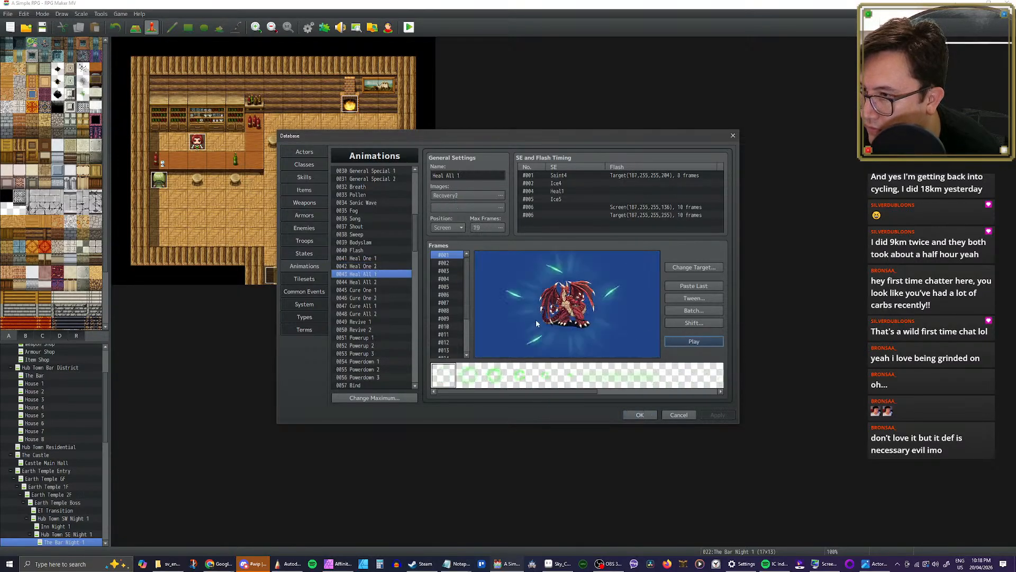
pyautogui.click(371, 283)
pyautogui.click(693, 343)
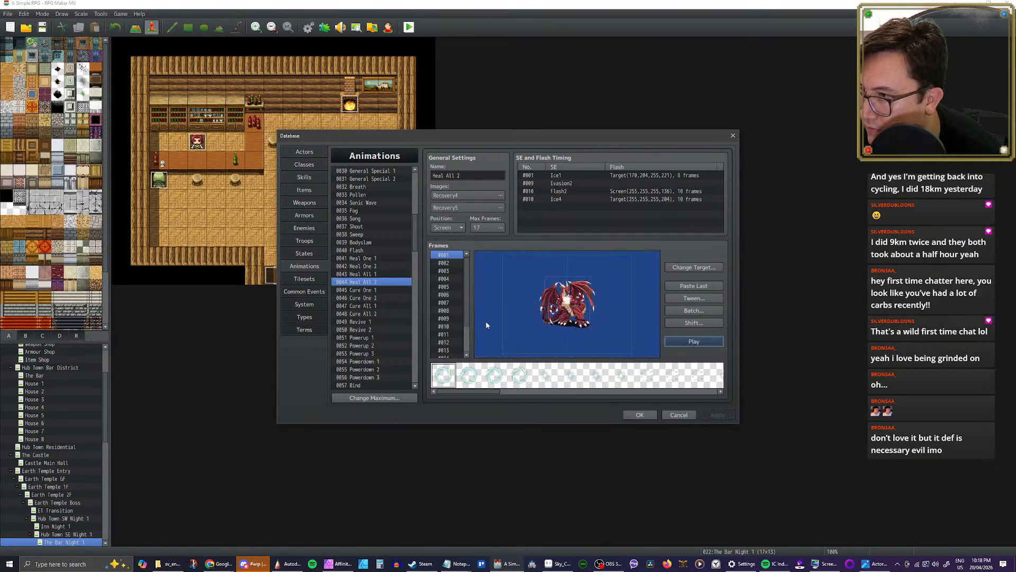
# Step: Play the Cure One 1 and Cure One 2 animations to preview their effects
pyautogui.click(372, 290)
pyautogui.click(679, 340)
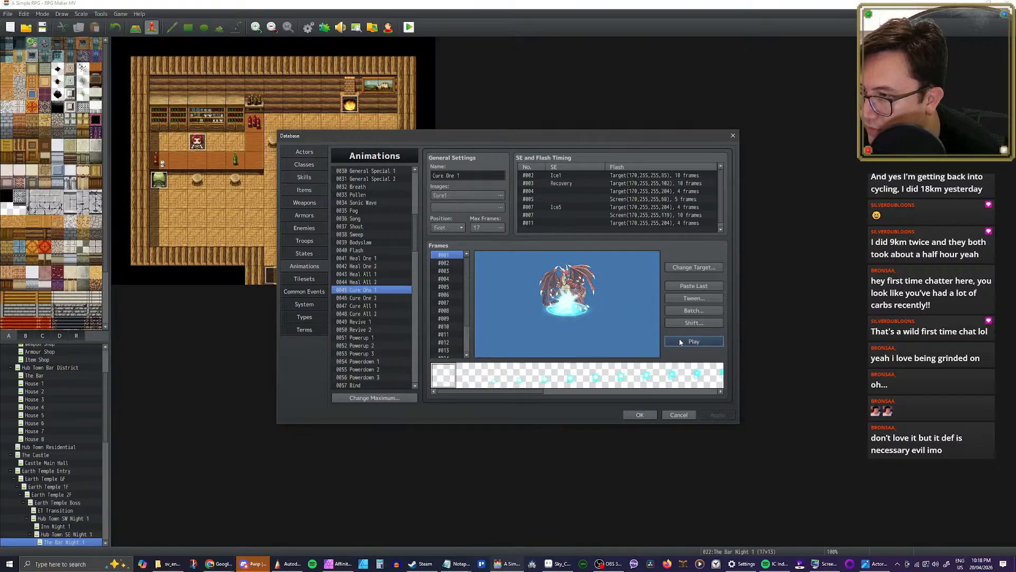
pyautogui.click(392, 299)
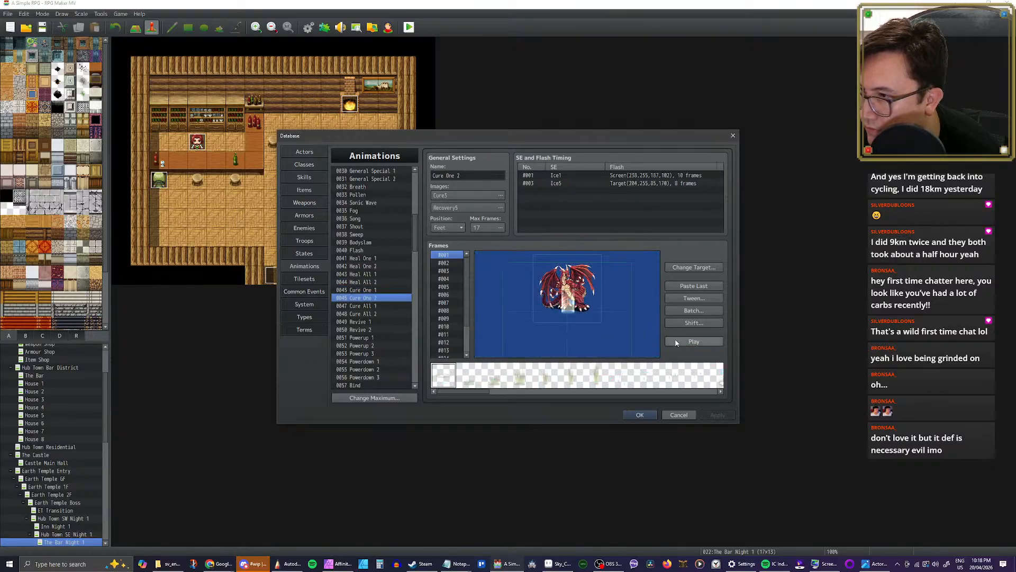
pyautogui.click(688, 342)
# Step: Play the Cure All 1 animation twice and the Cure All 2 animation once
pyautogui.click(373, 306)
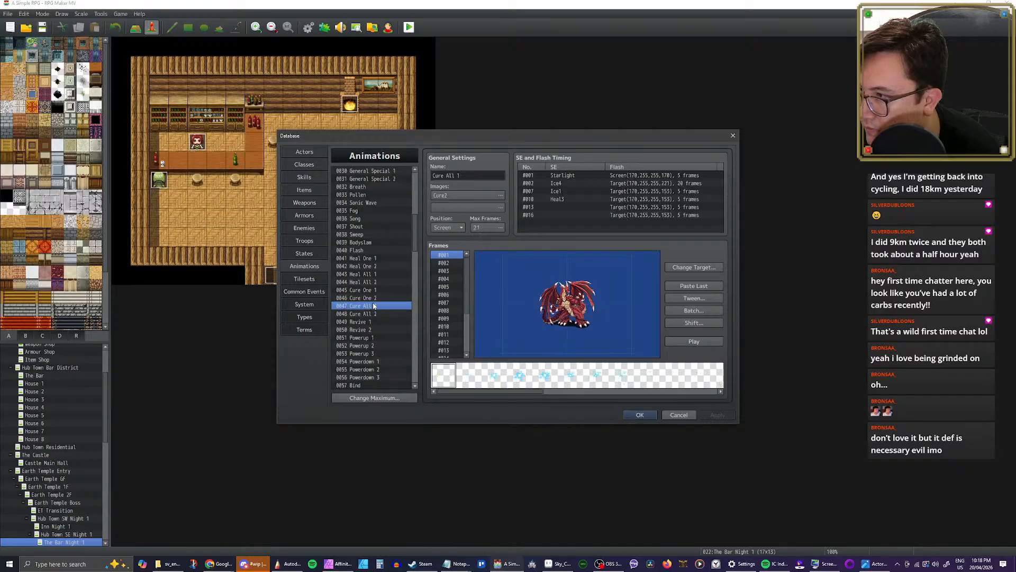
pyautogui.click(686, 340)
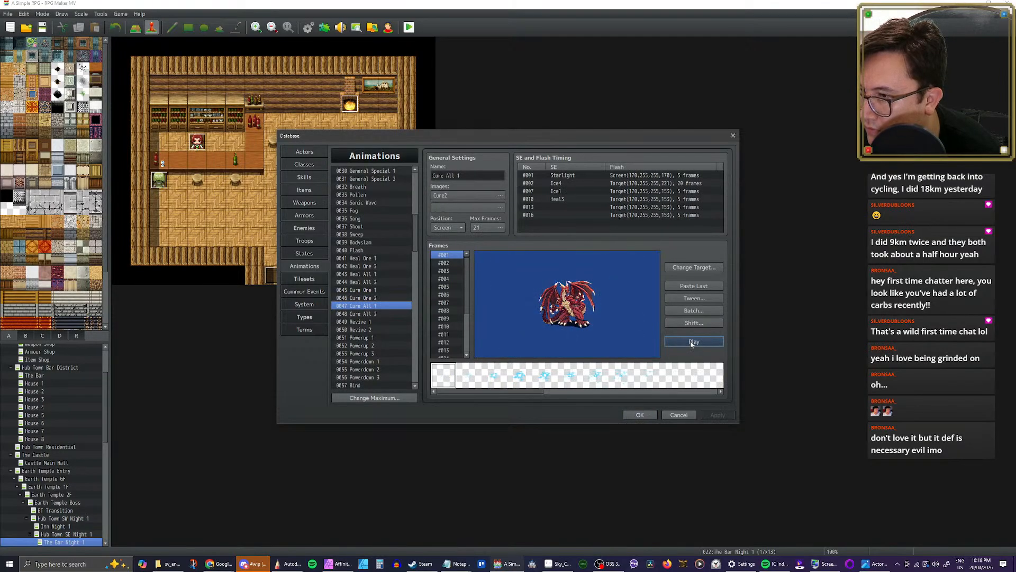
pyautogui.click(691, 342)
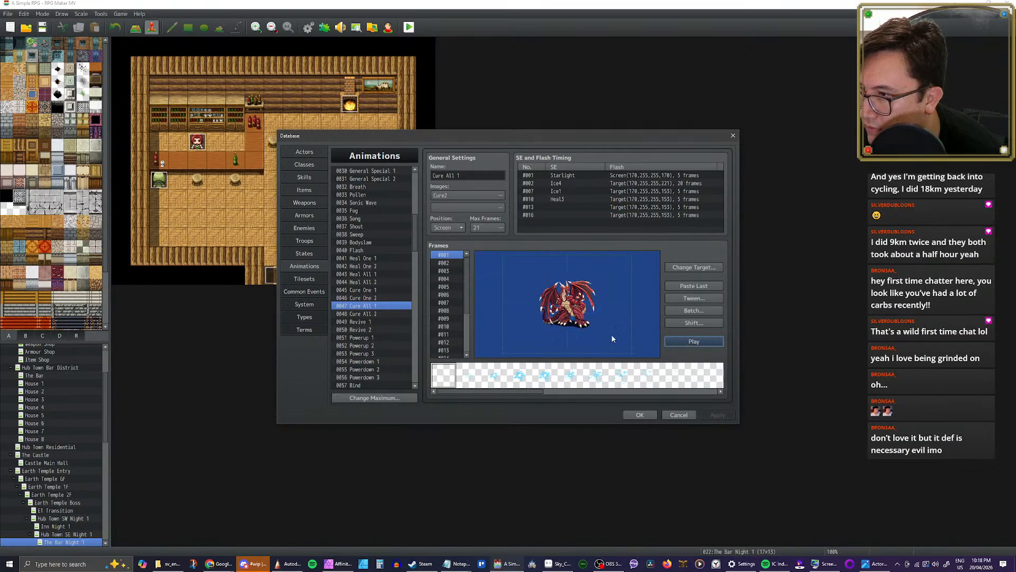
pyautogui.click(373, 313)
pyautogui.click(672, 343)
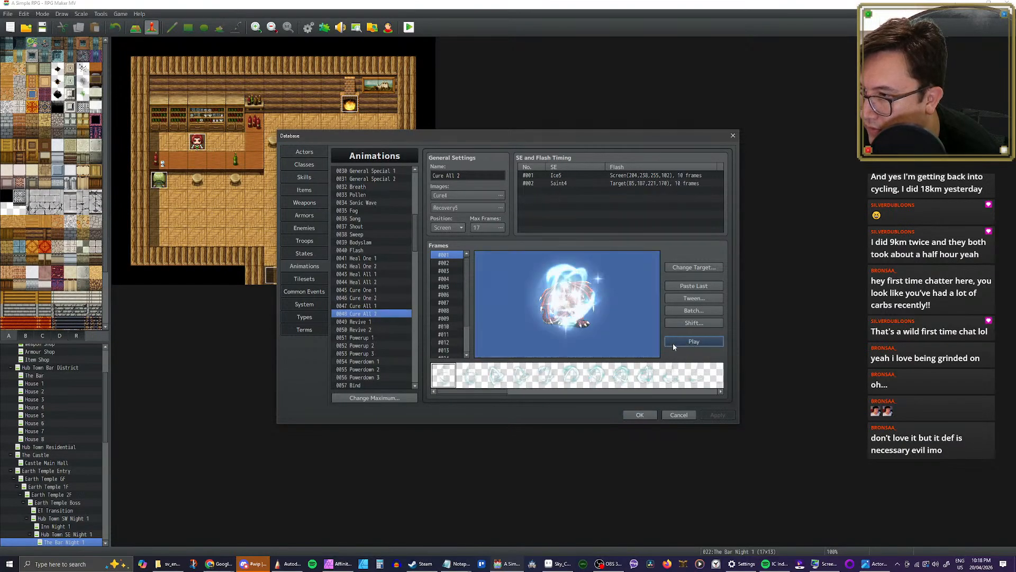
# Step: Play the Ice One 1 and Ice One 2 animations to preview their effects
pyautogui.scroll(-3, 370, 298)
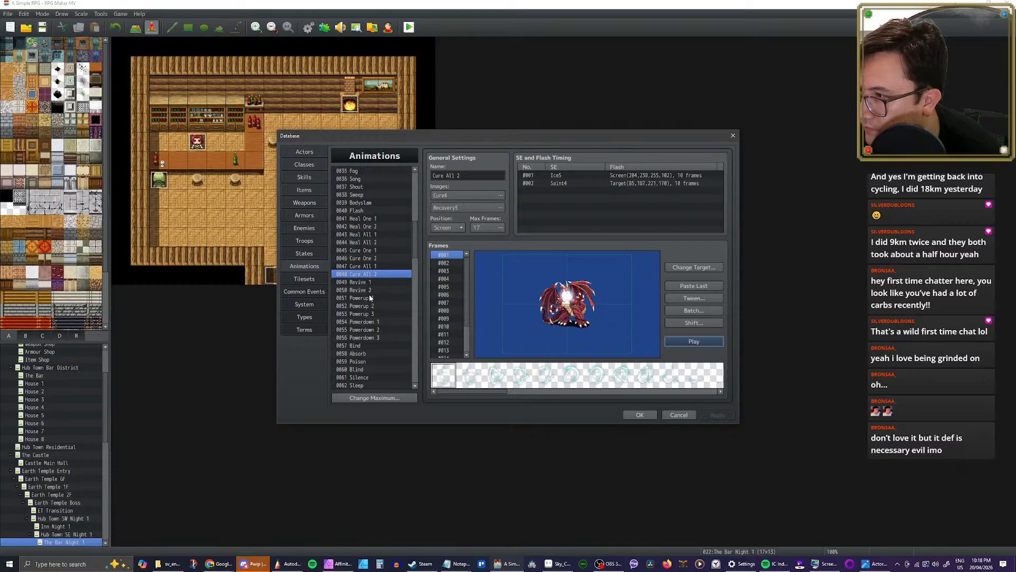
pyautogui.scroll(-3, 370, 298)
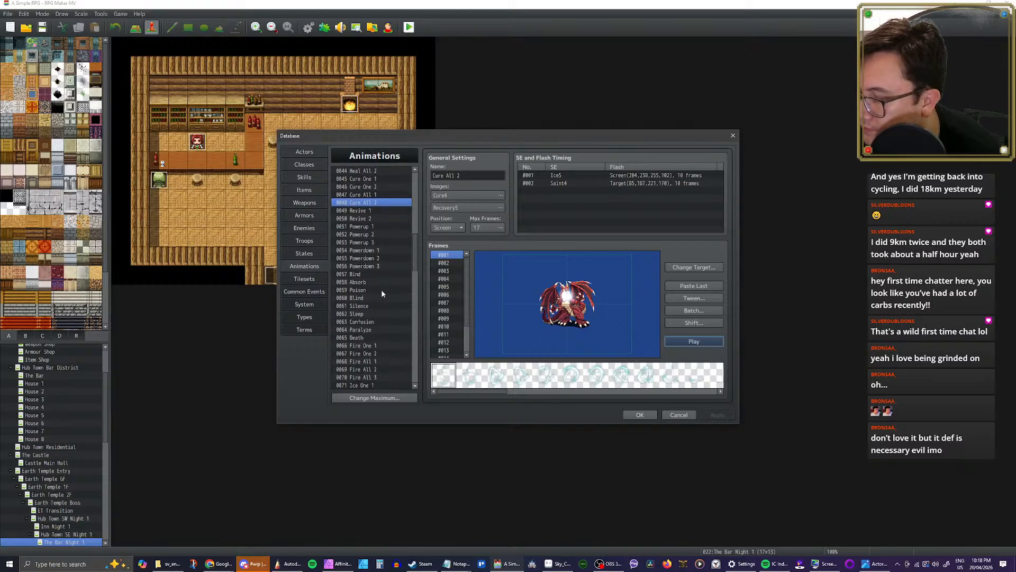
pyautogui.scroll(-4, 382, 294)
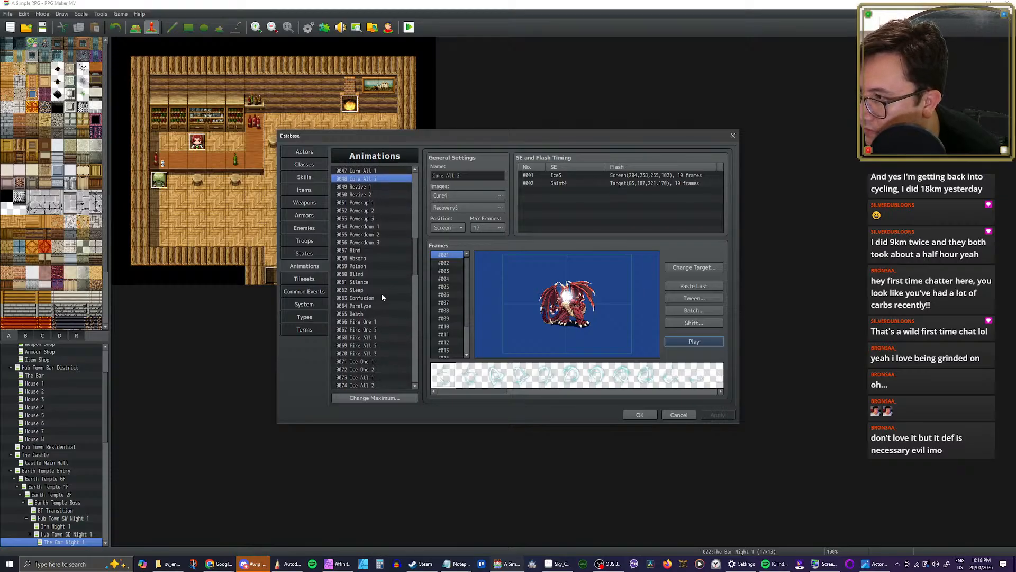
pyautogui.click(382, 298)
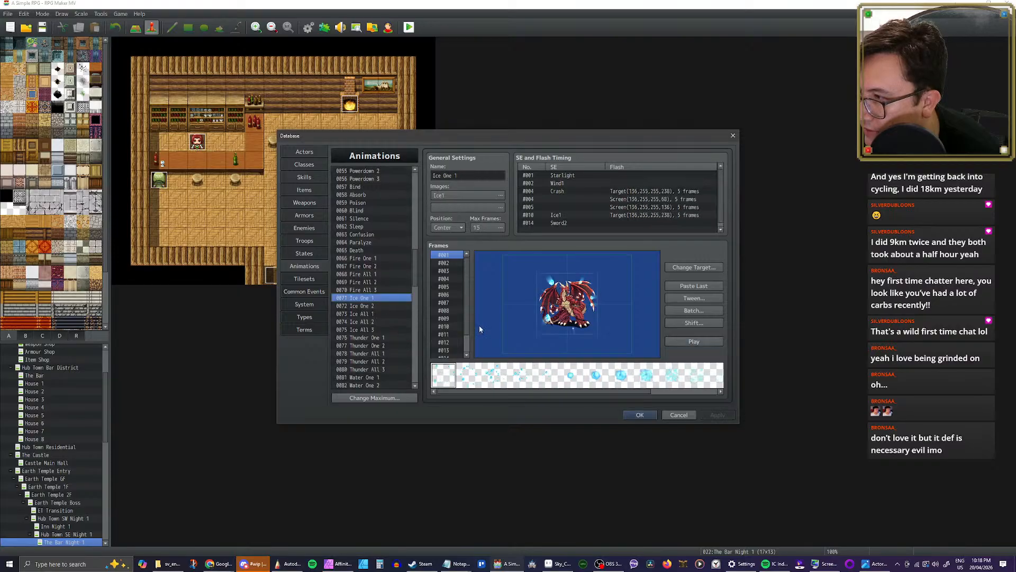
pyautogui.click(692, 342)
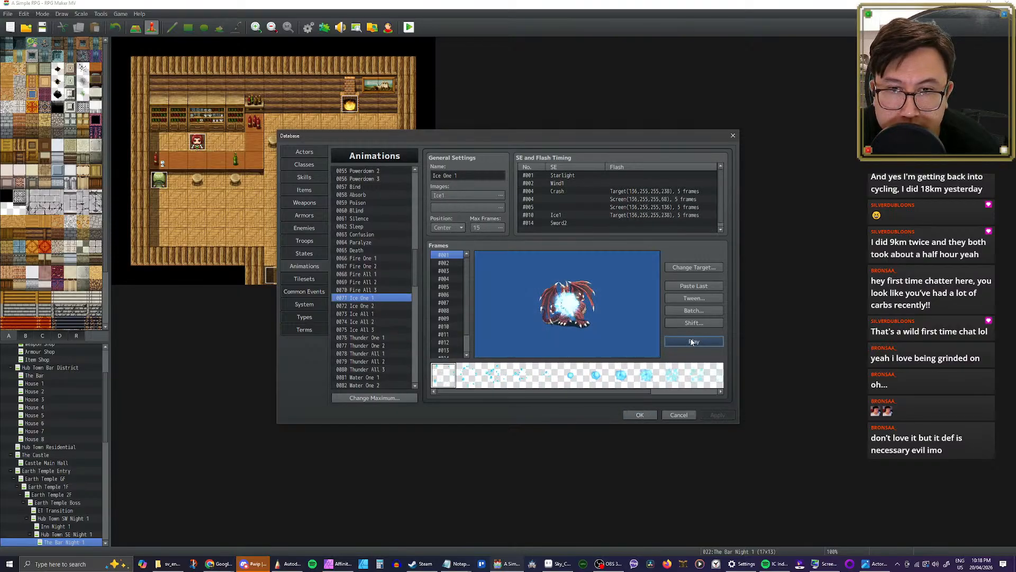
pyautogui.click(368, 306)
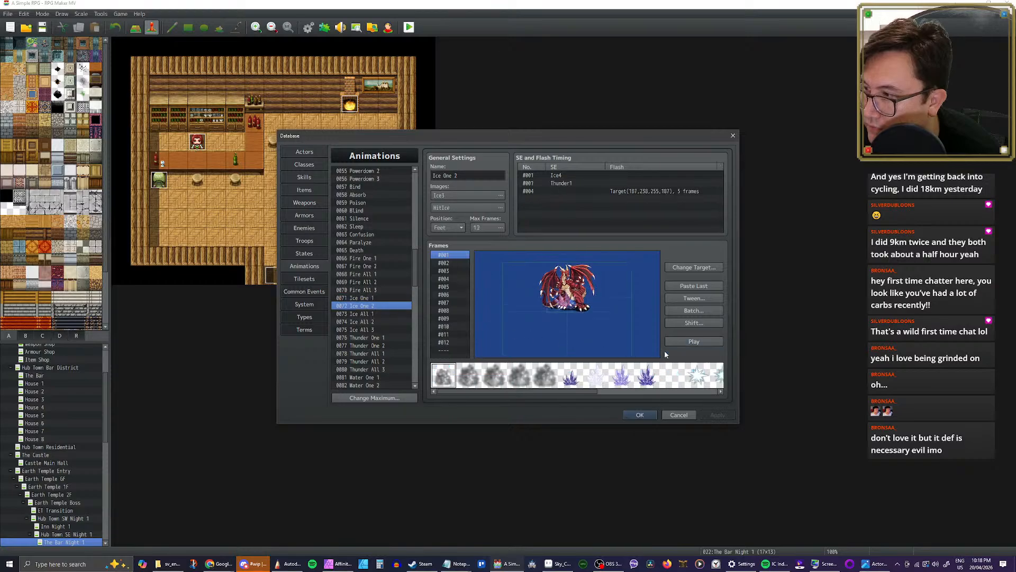
pyautogui.click(694, 342)
# Step: Play the Ice All 1 animation once and the Ice All 2 animation repeatedly to examine their effects
pyautogui.click(365, 314)
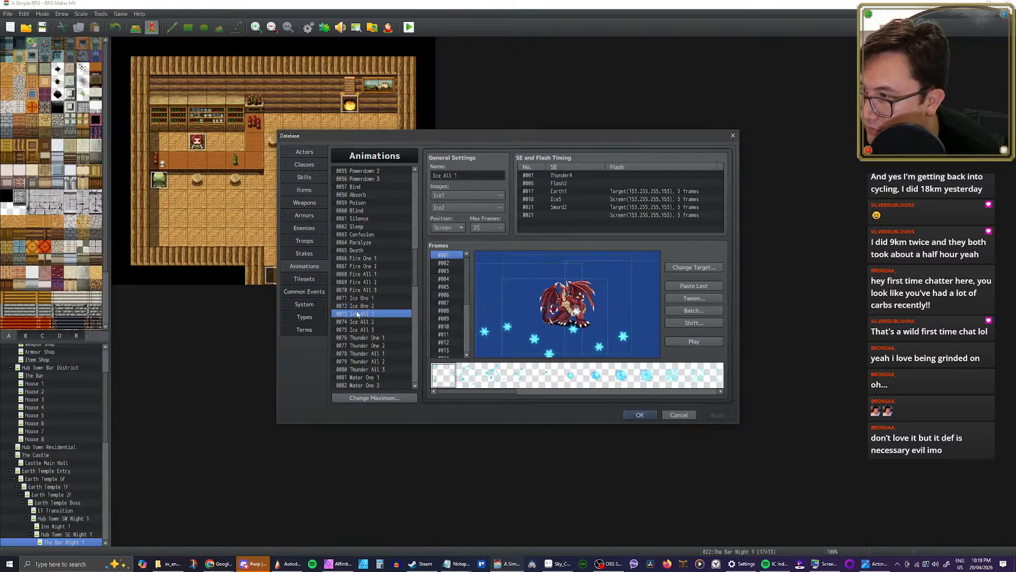
pyautogui.click(687, 342)
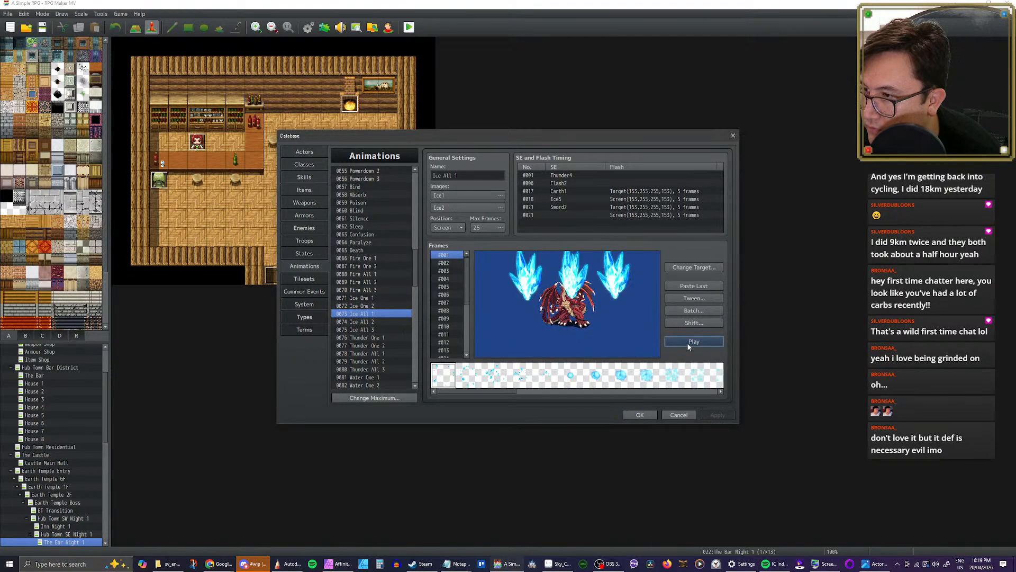
pyautogui.click(385, 321)
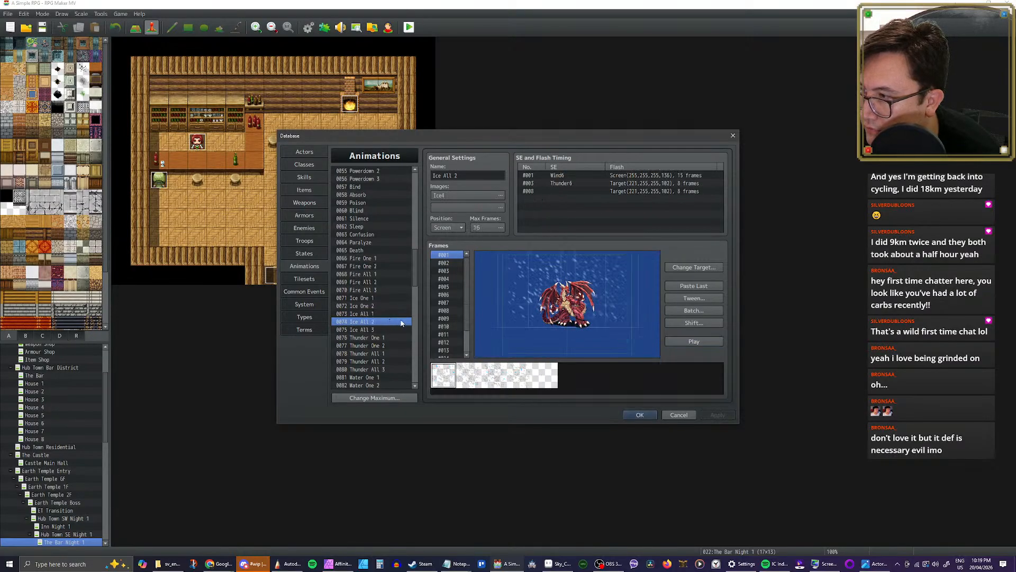
pyautogui.click(696, 342)
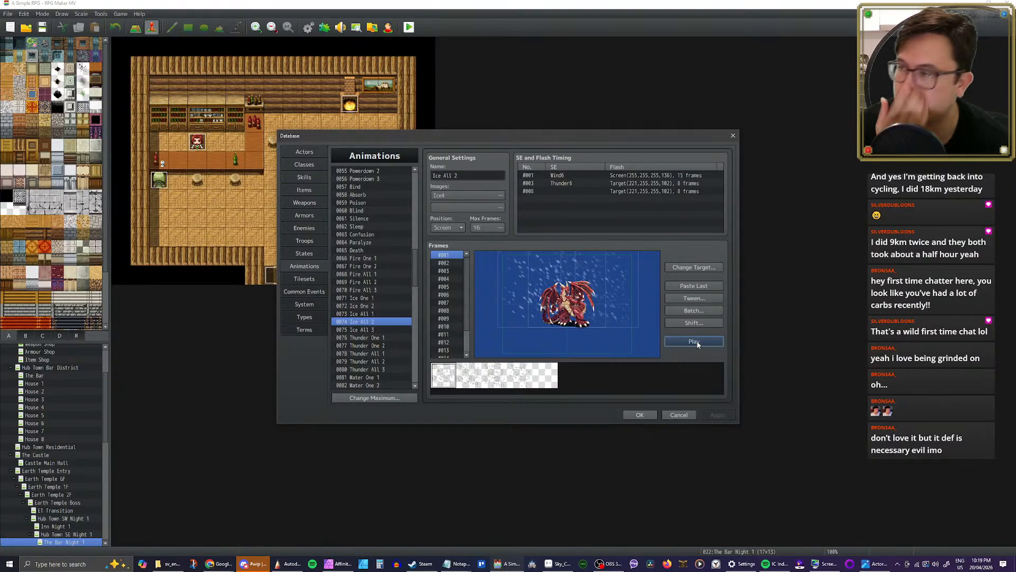
pyautogui.click(694, 341)
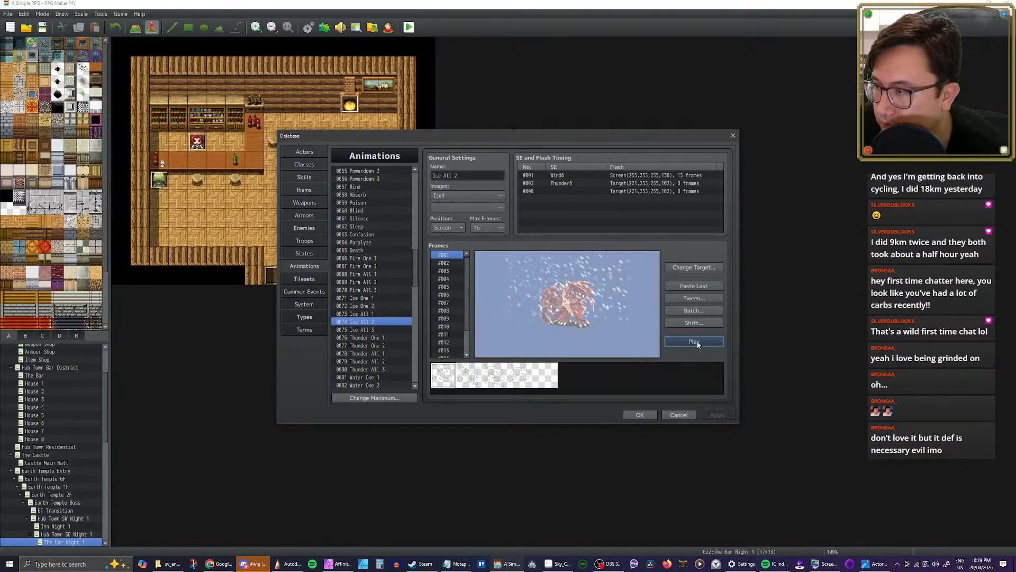
pyautogui.click(695, 343)
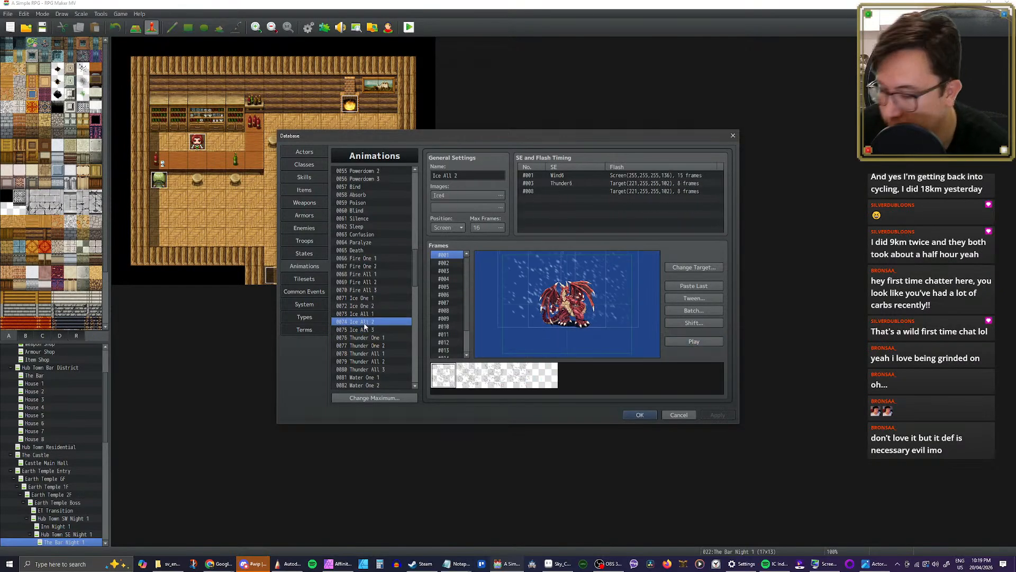
# Step: Copy the Ice All 2 animation into empty slot 0143 and rename the copy Downpour
pyautogui.moveTo(420, 268); pyautogui.dragTo(409, 369)
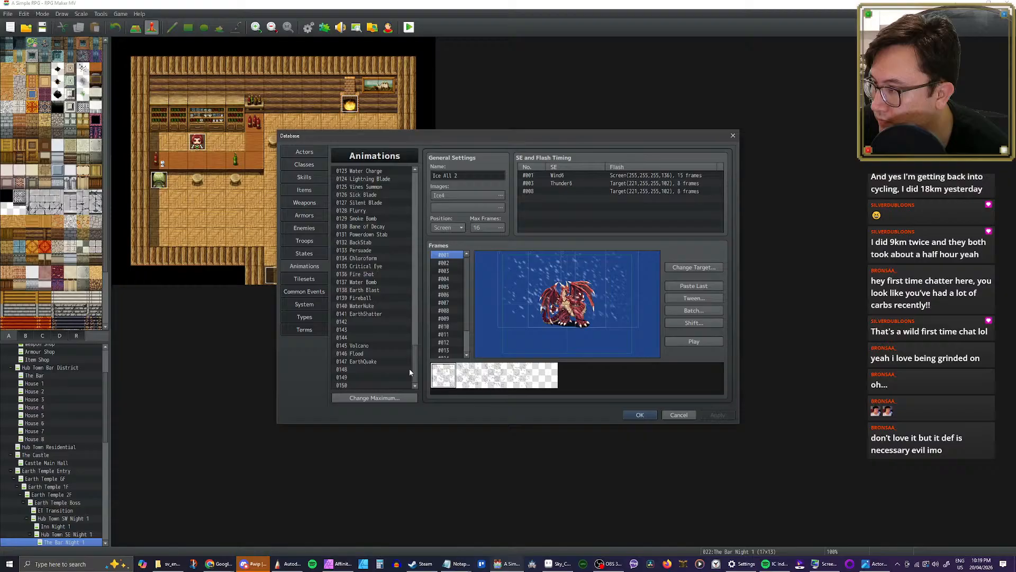
pyautogui.click(356, 330)
pyautogui.hotkey('ctrl', 'v')
pyautogui.tripleClick(470, 171)
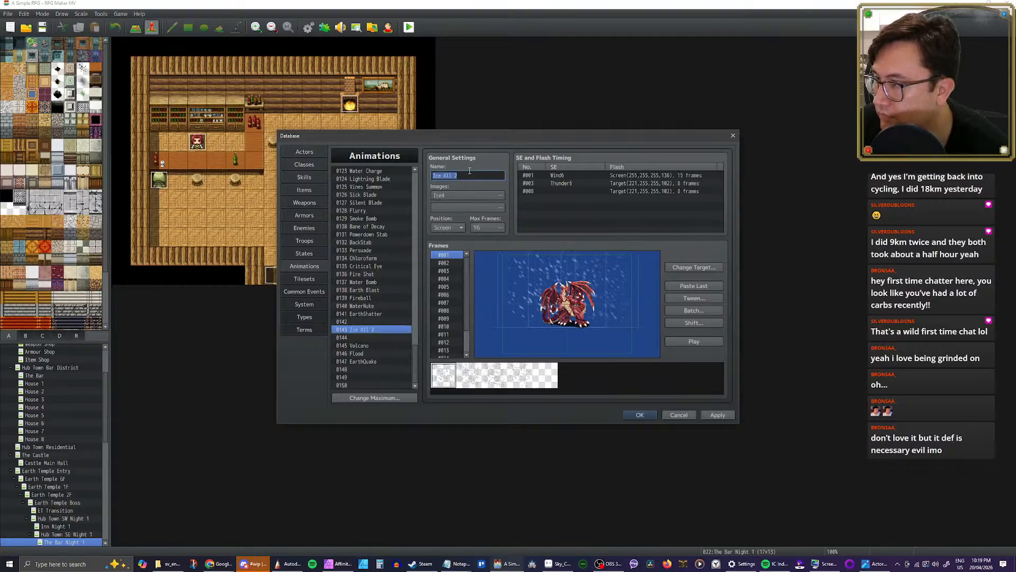
pyautogui.write('DpDw')
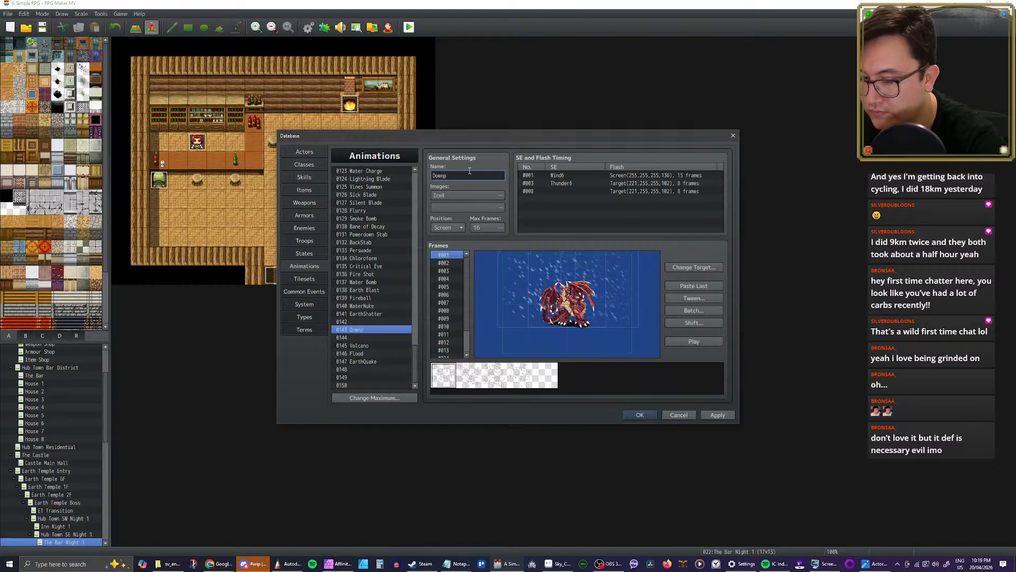
pyautogui.click(502, 195)
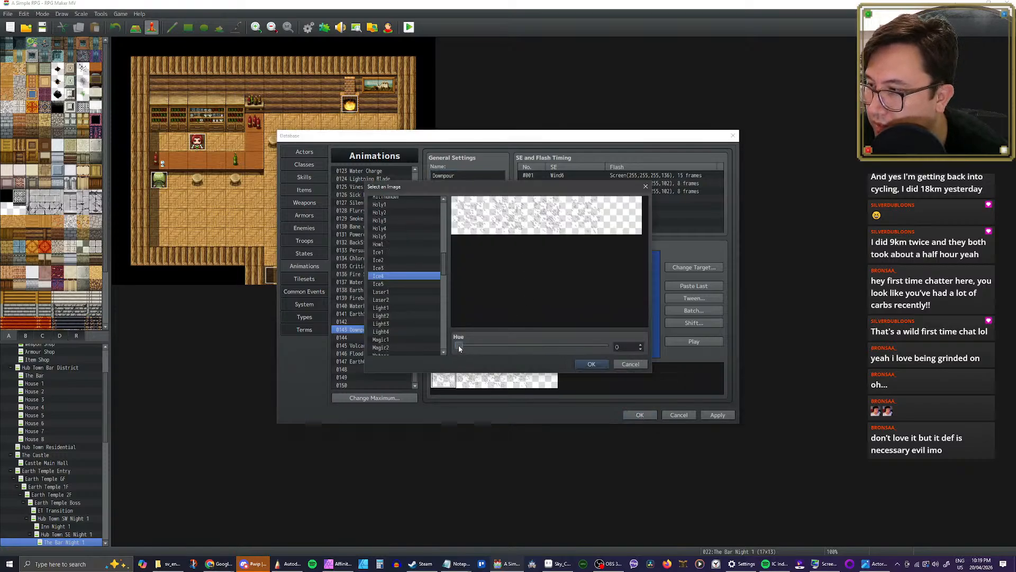
pyautogui.moveTo(459, 351)
pyautogui.mouseDown()
pyautogui.moveTo(609, 349)
pyautogui.moveTo(456, 347)
pyautogui.mouseUp()
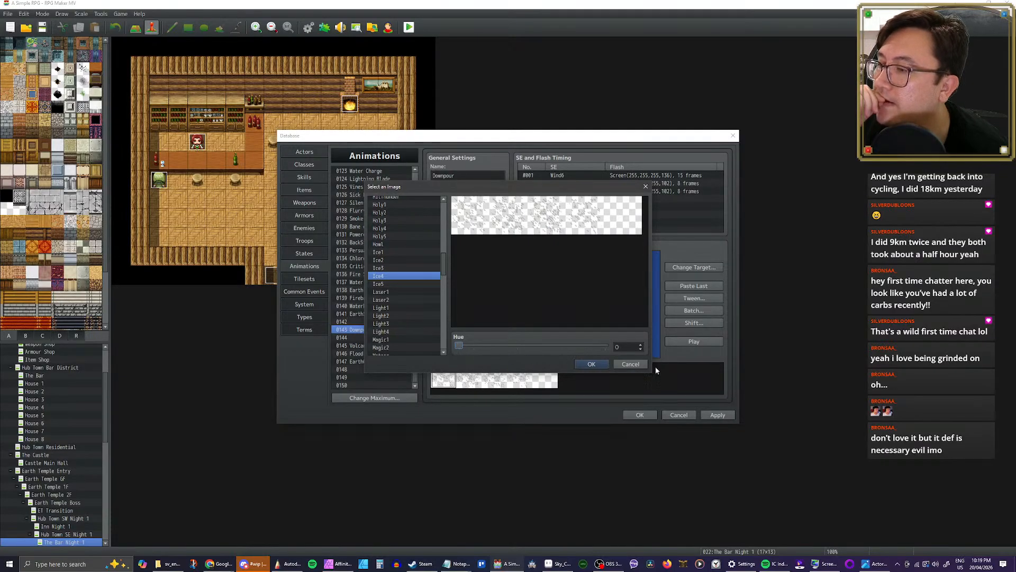
pyautogui.click(631, 365)
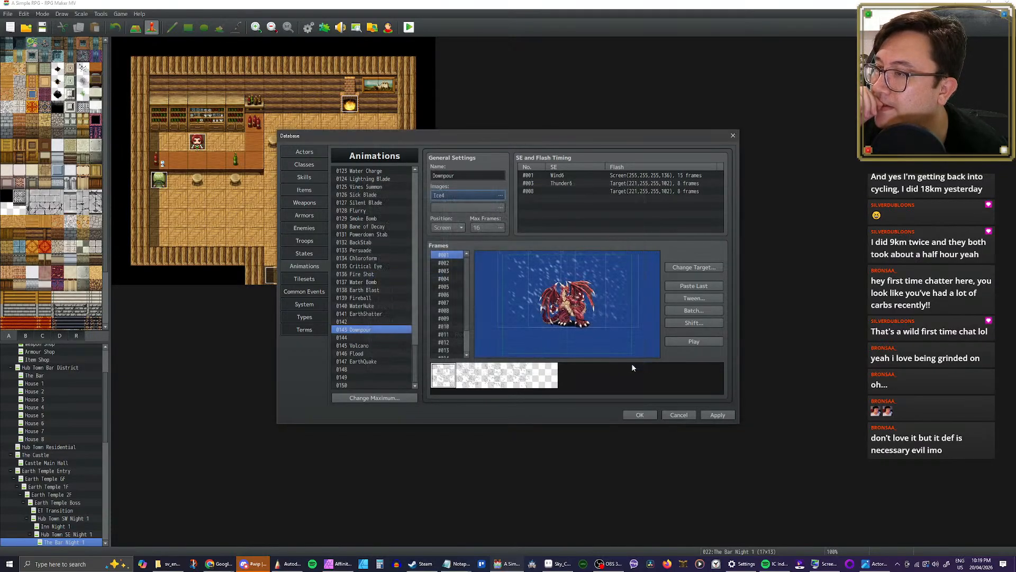
# Step: Switch to Affinity Photo and browse for a file to open in the A Simple RPG project's img/animations folder
pyautogui.click(349, 563)
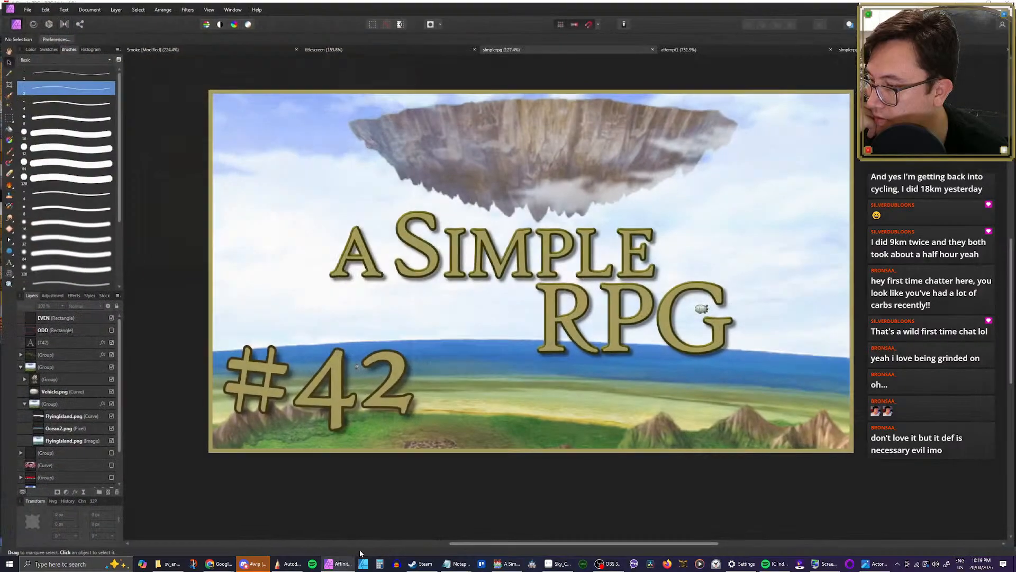
pyautogui.click(26, 6)
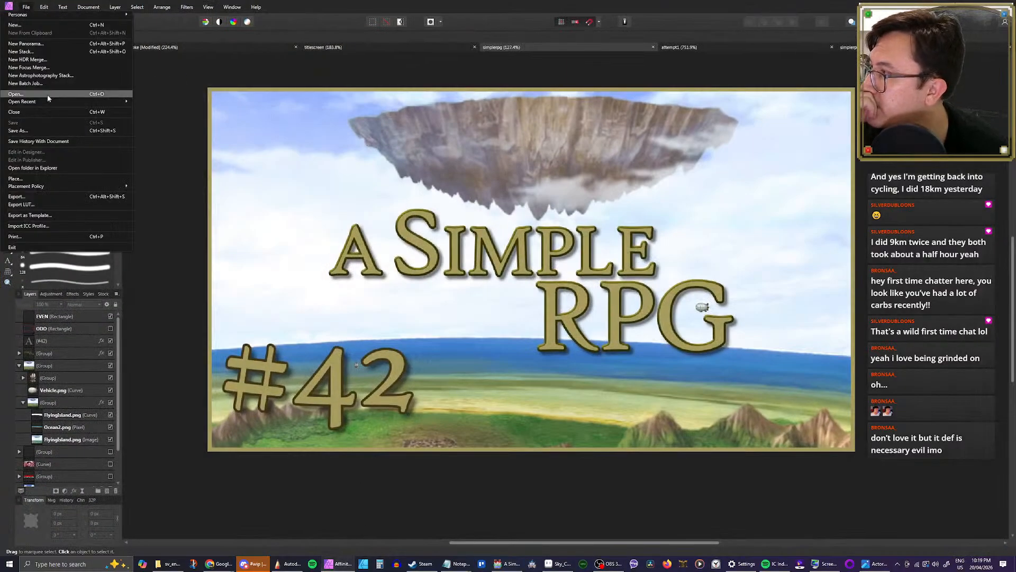
pyautogui.moveTo(64, 186)
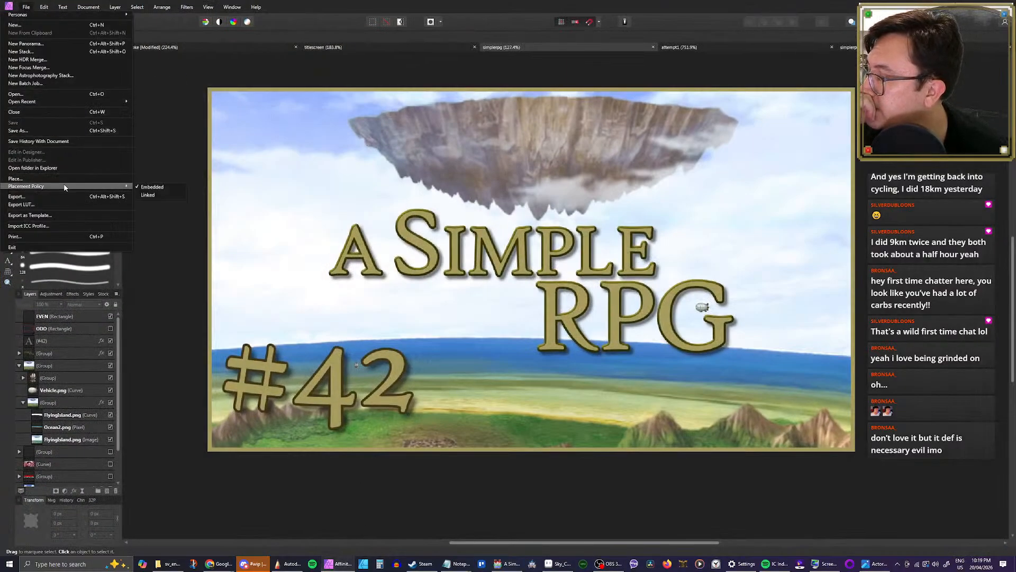
pyautogui.click(57, 94)
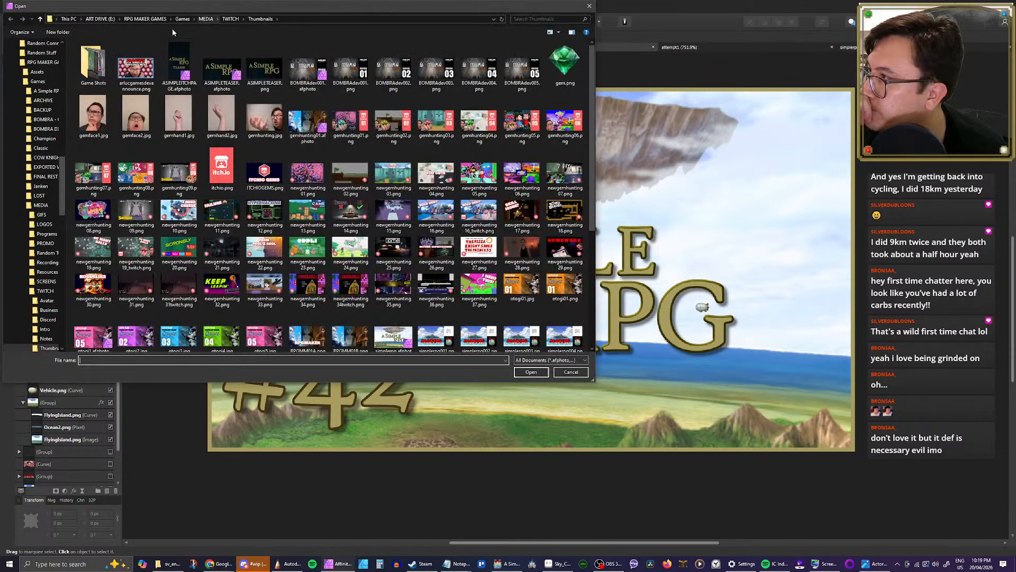
pyautogui.scroll(1, 58, 193)
pyautogui.moveTo(66, 79); pyautogui.dragTo(64, 63)
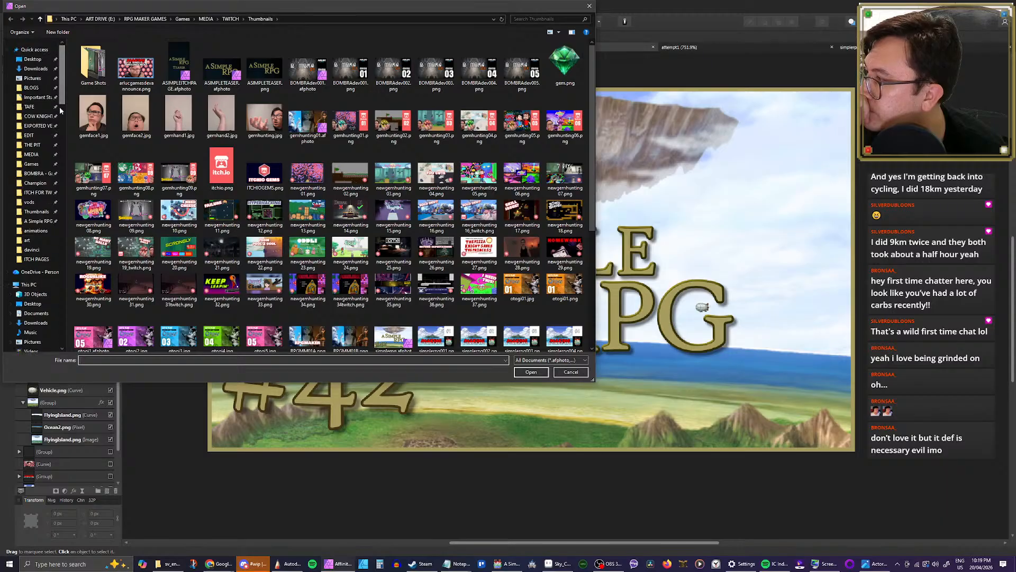
pyautogui.click(40, 214)
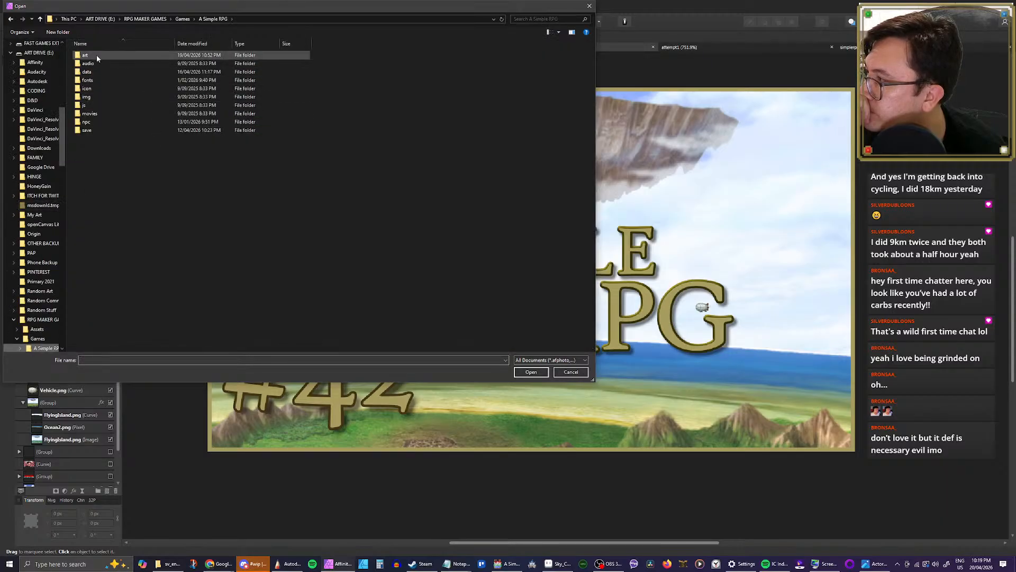
pyautogui.click(101, 98)
pyautogui.doubleClick(101, 98)
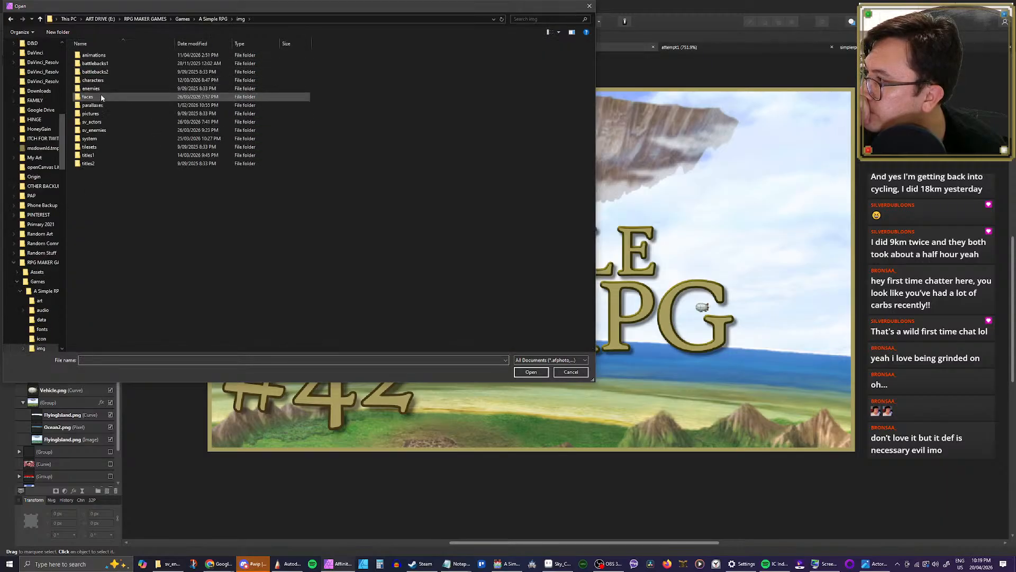
pyautogui.doubleClick(104, 56)
# Step: Find the Ice4.png sprite sheet among the animation images and open it for editing
pyautogui.scroll(-4, 388, 164)
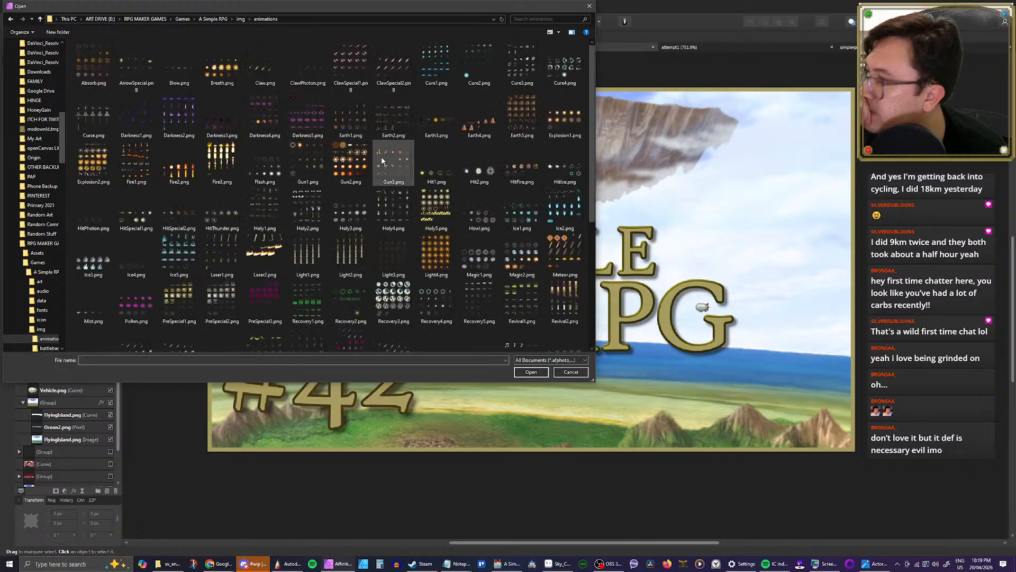
pyautogui.scroll(4, 345, 203)
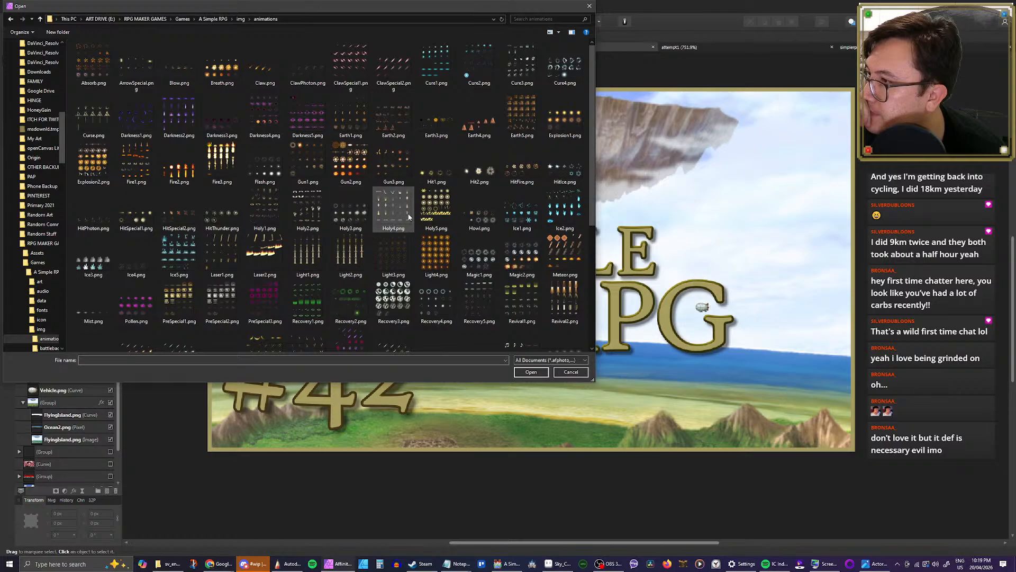
pyautogui.click(140, 265)
pyautogui.doubleClick(140, 267)
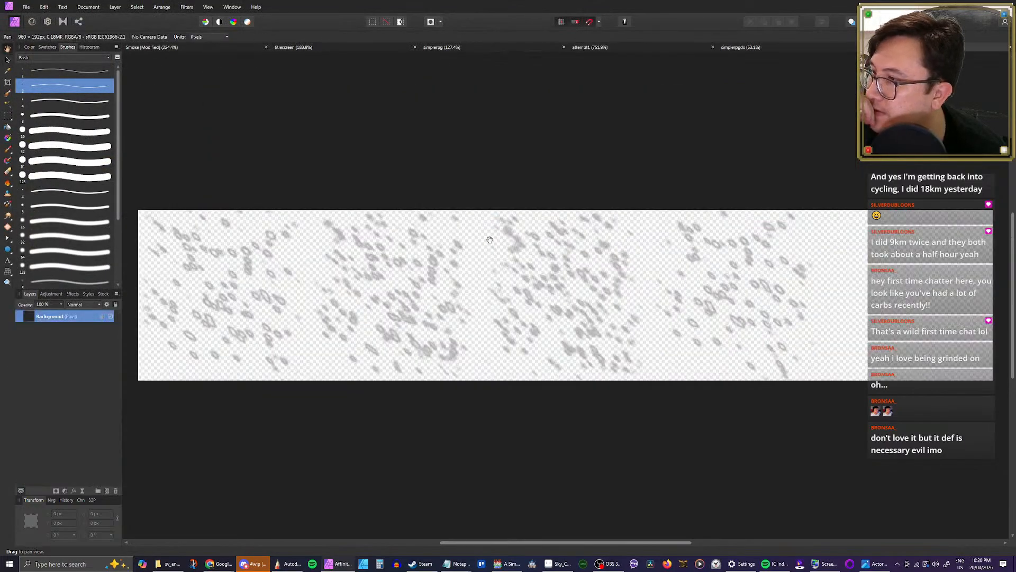
# Step: Save the opened Ice4 image as a new Affinity document named rain in the animations folder
pyautogui.click(26, 8)
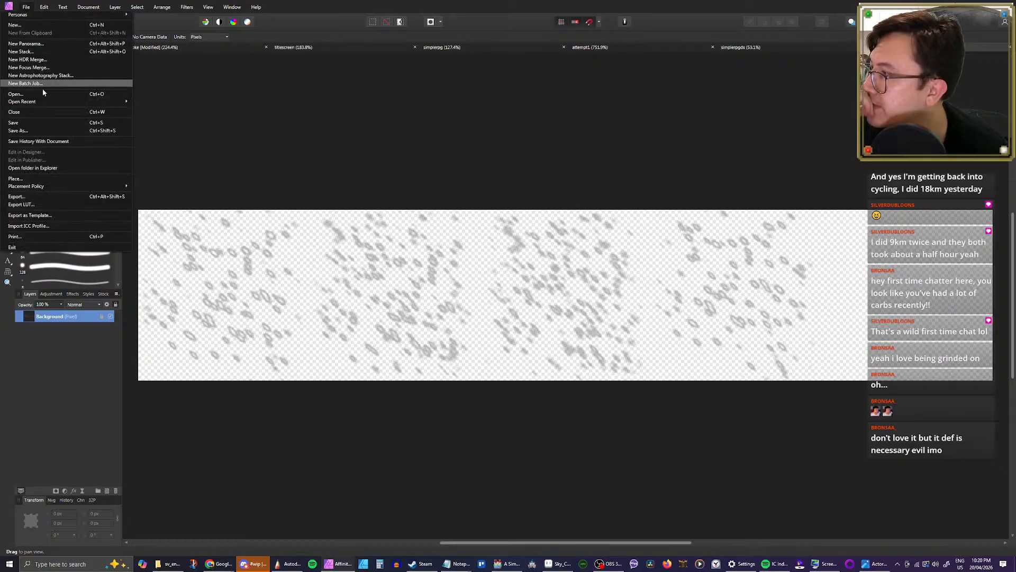
pyautogui.click(45, 131)
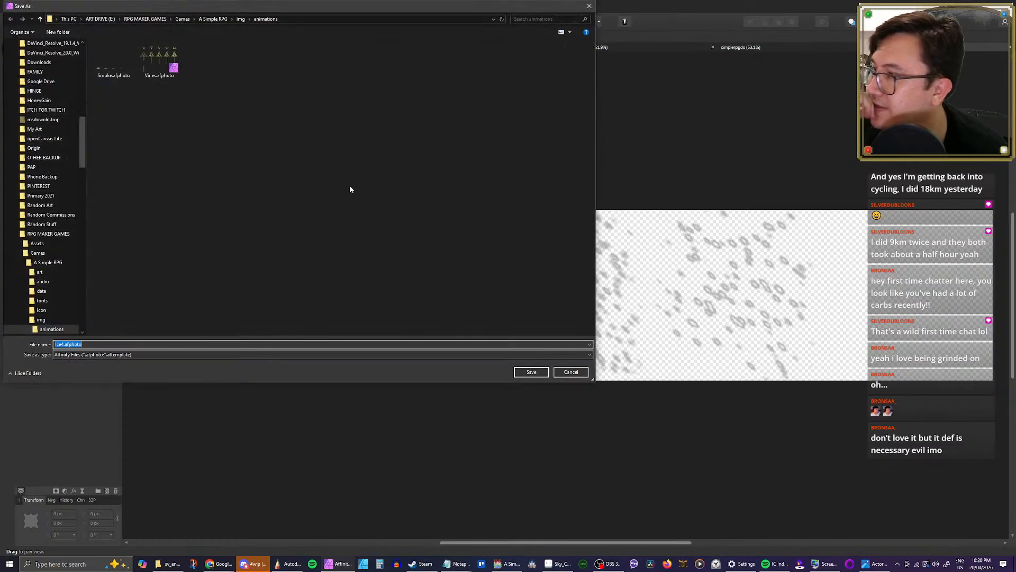
pyautogui.write('wa')
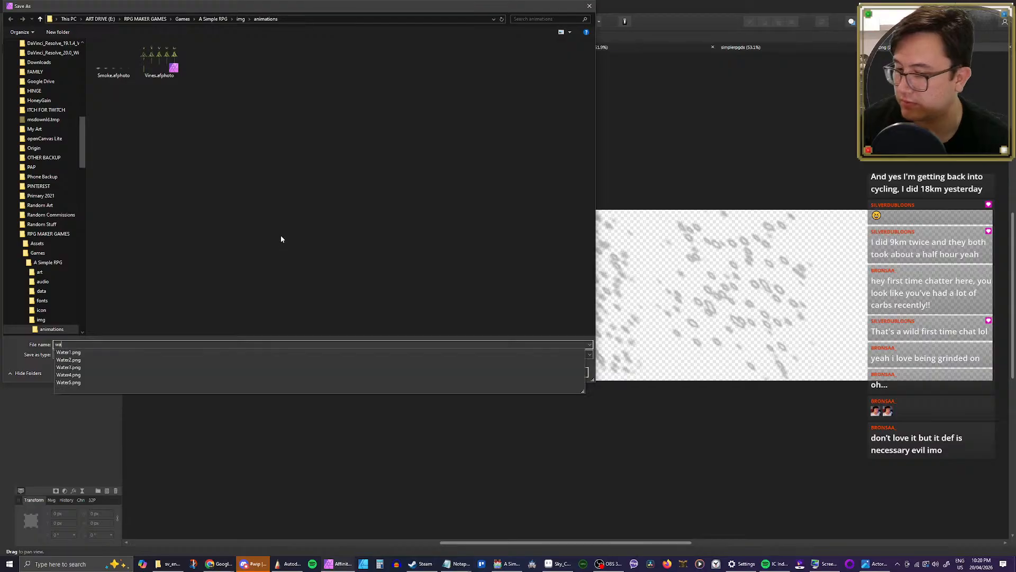
pyautogui.press('BackSpace')
pyautogui.press('BackSpace')
pyautogui.write('r')
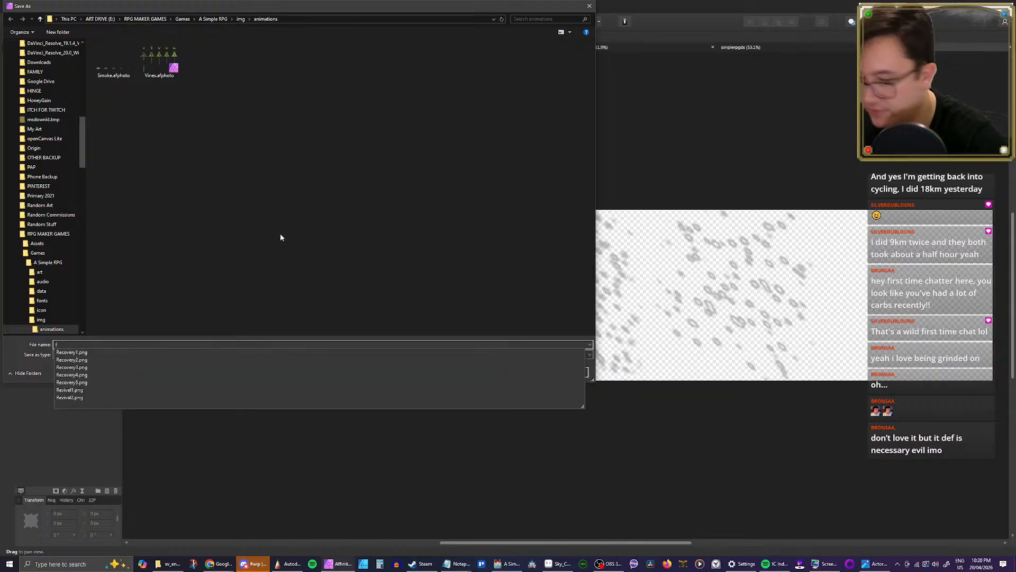
pyautogui.write('ain')
pyautogui.press('Return')
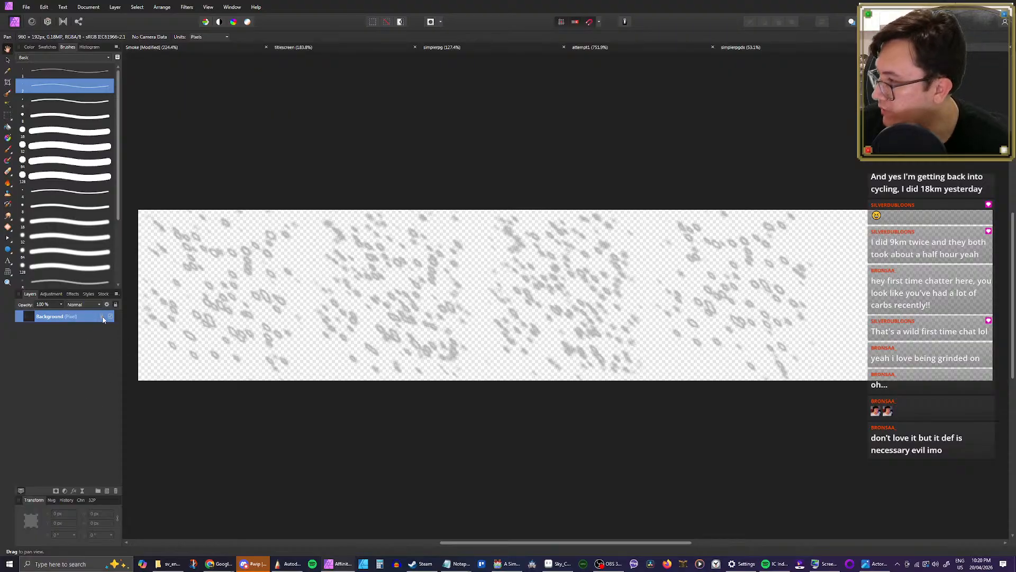
# Step: Apply a light blue Color Overlay layer effect at 69% opacity to the rain sprite sheet's Background layer
pyautogui.click(77, 492)
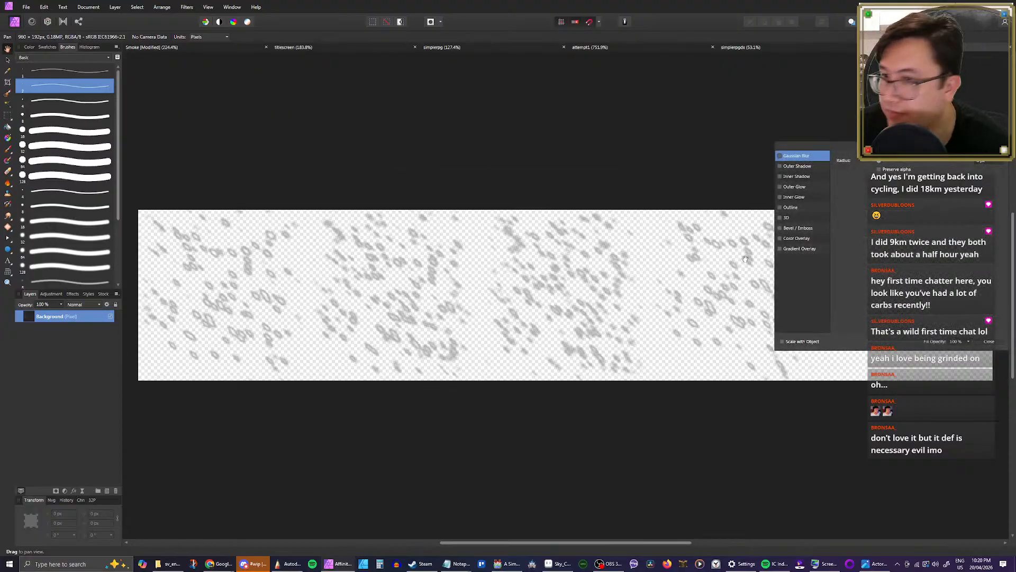
pyautogui.click(794, 239)
pyautogui.click(799, 238)
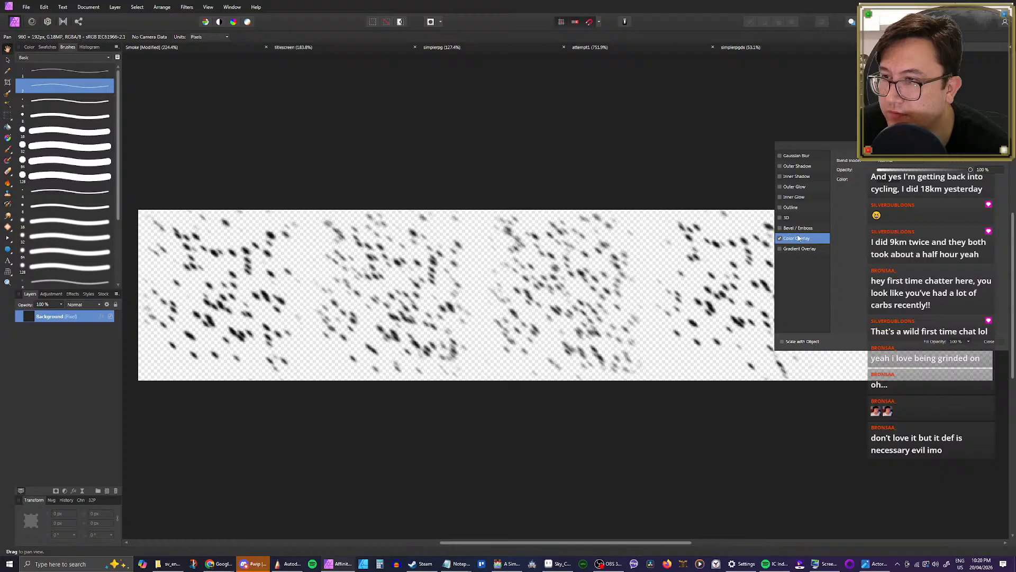
pyautogui.click(887, 181)
pyautogui.moveTo(886, 240); pyautogui.dragTo(899, 245)
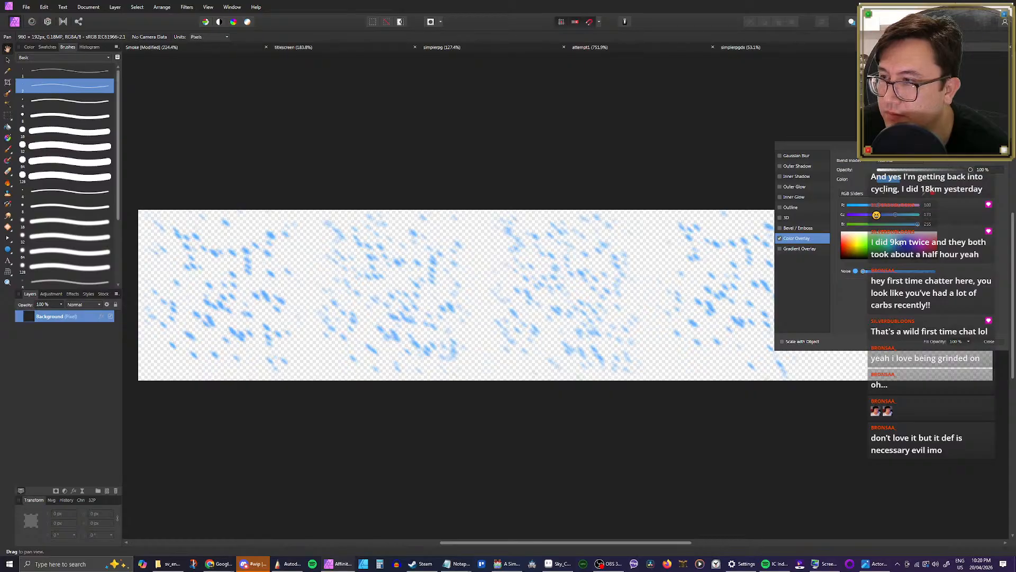
pyautogui.click(974, 242)
pyautogui.moveTo(970, 171)
pyautogui.mouseDown()
pyautogui.moveTo(929, 180)
pyautogui.moveTo(942, 181)
pyautogui.mouseUp()
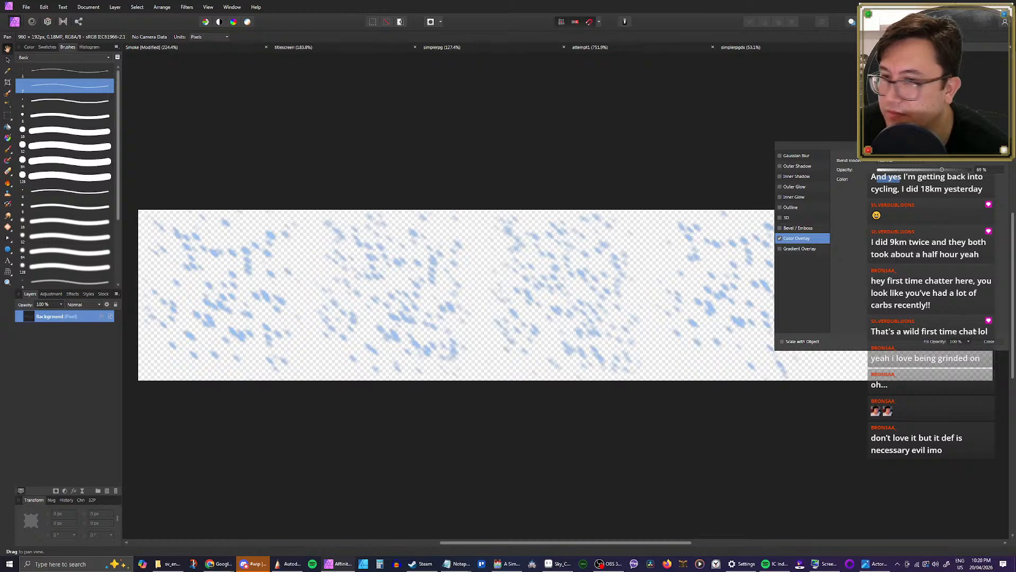
pyautogui.click(989, 341)
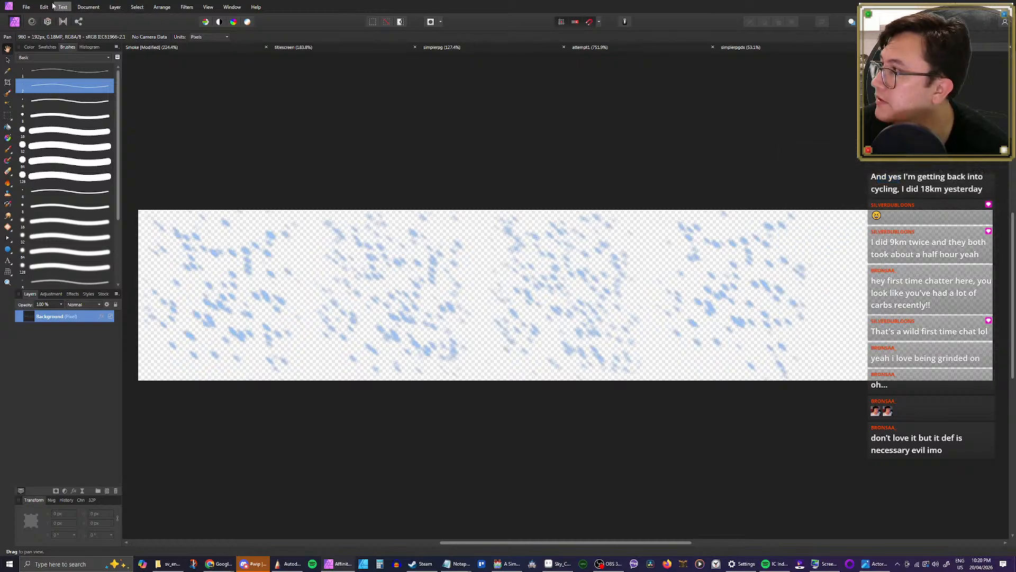
# Step: Export the recoloured sprite sheet as rain.png into the A Simple RPG project's img/animations folder
pyautogui.click(26, 7)
pyautogui.click(57, 197)
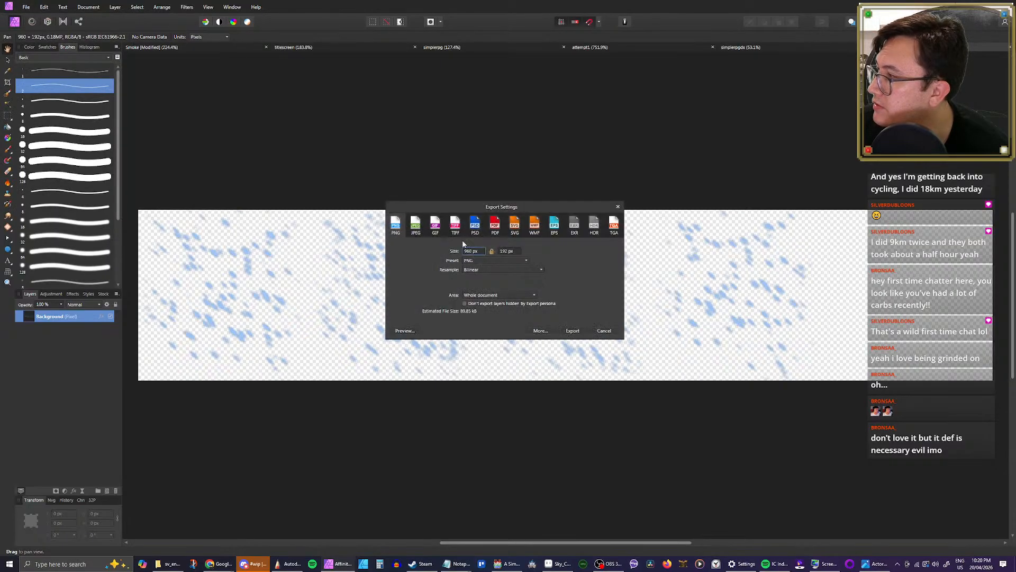
pyautogui.click(572, 330)
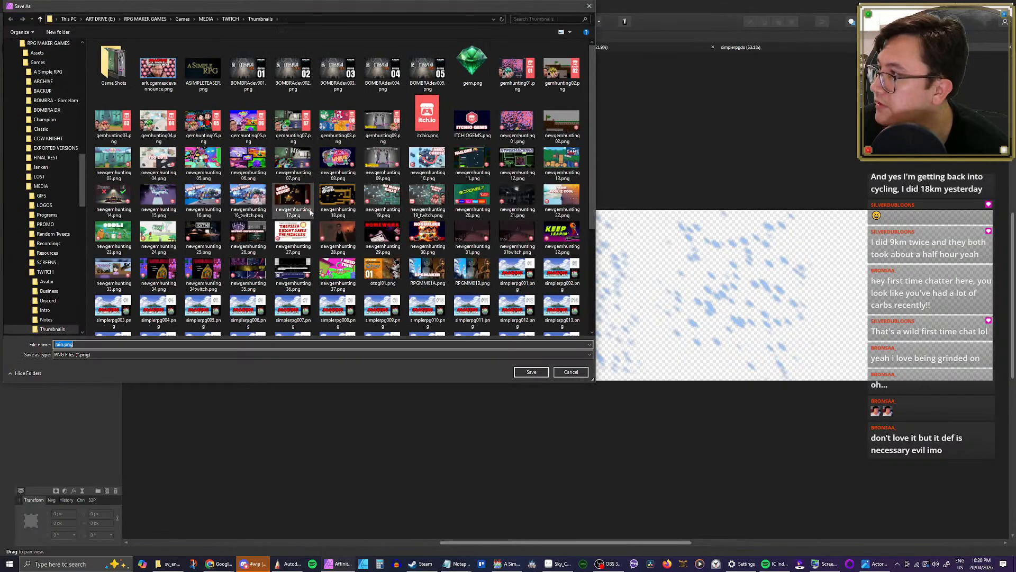
pyautogui.scroll(12, 47, 223)
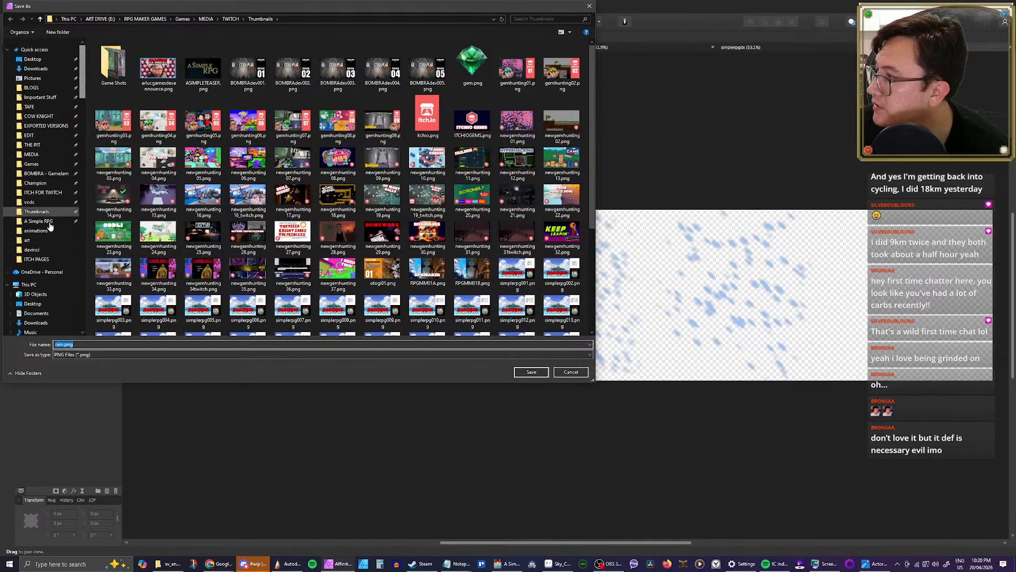
pyautogui.click(47, 222)
pyautogui.doubleClick(118, 100)
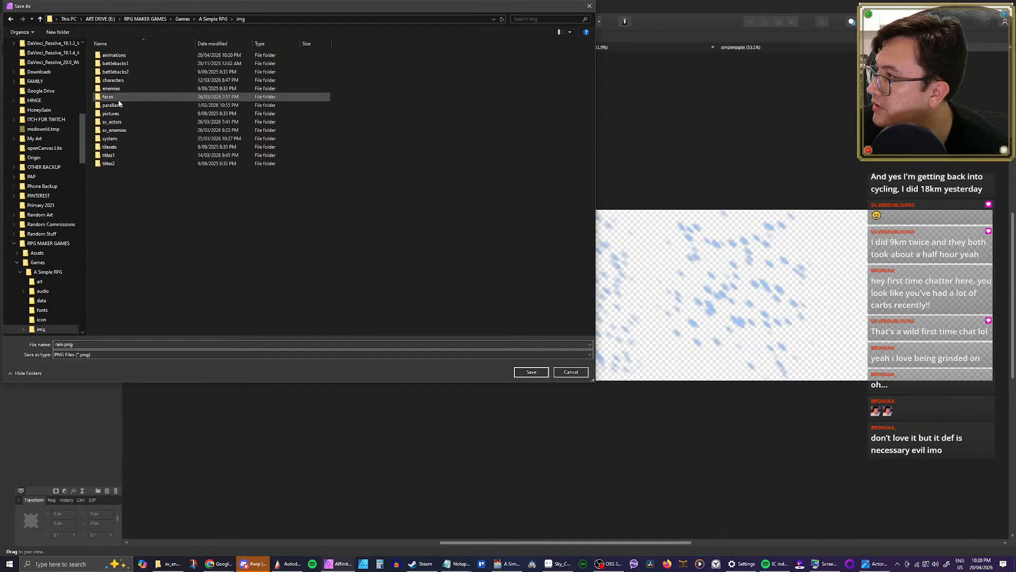
pyautogui.doubleClick(128, 56)
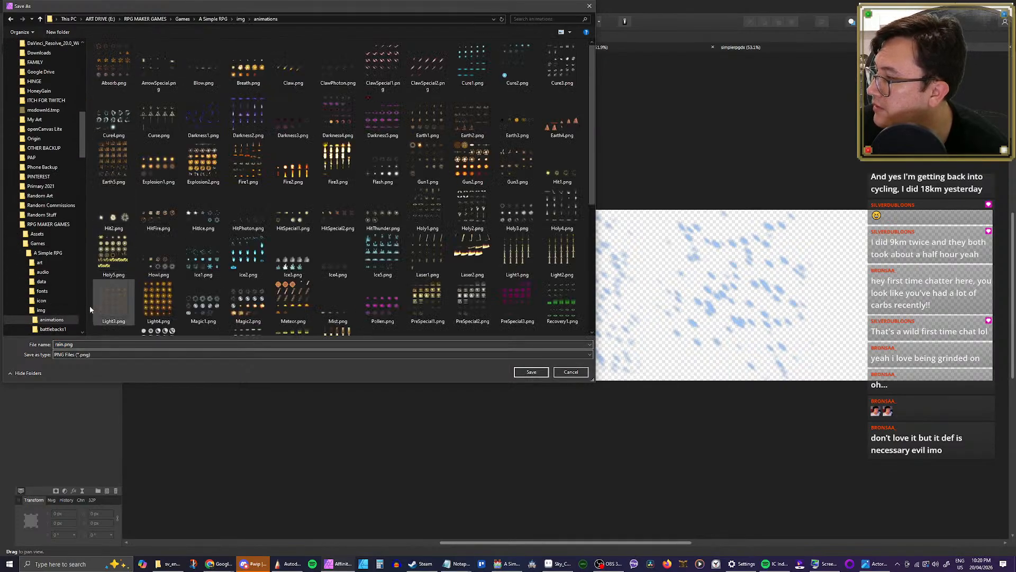
pyautogui.click(535, 374)
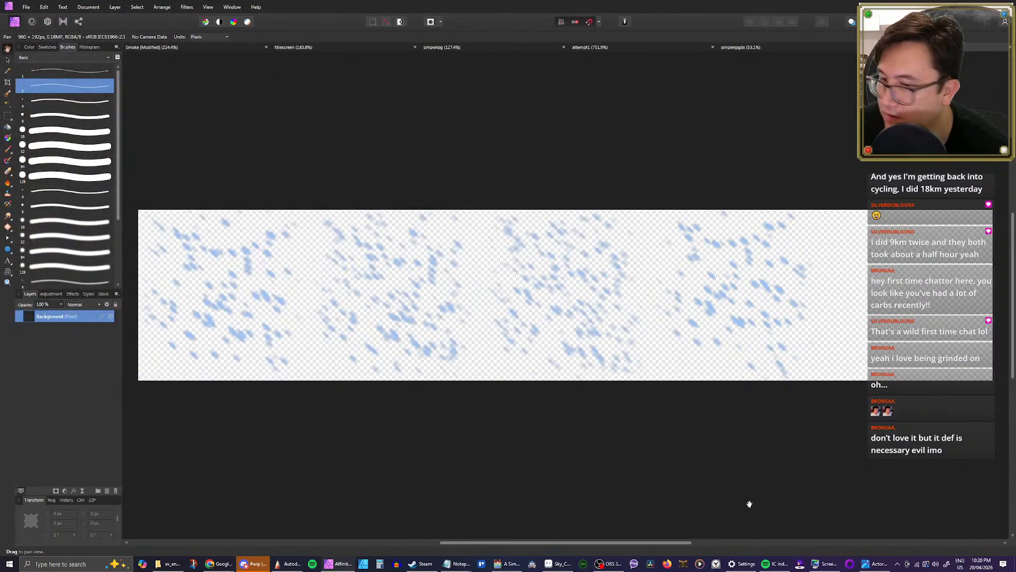
# Step: Switch to RPG Maker MV, save and reopen the database, and assign the rain image to the Downpour animation
pyautogui.click(507, 564)
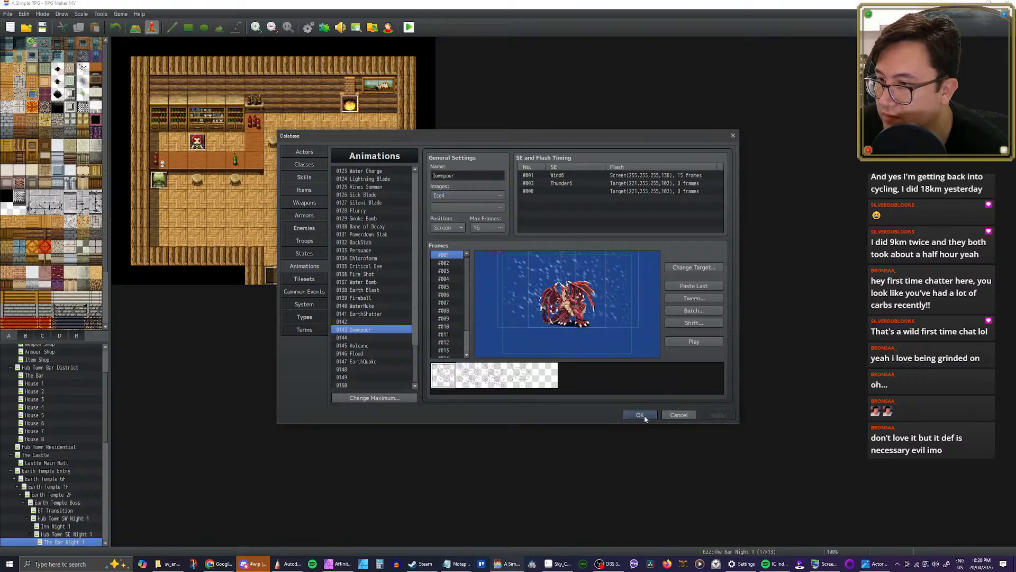
pyautogui.click(642, 415)
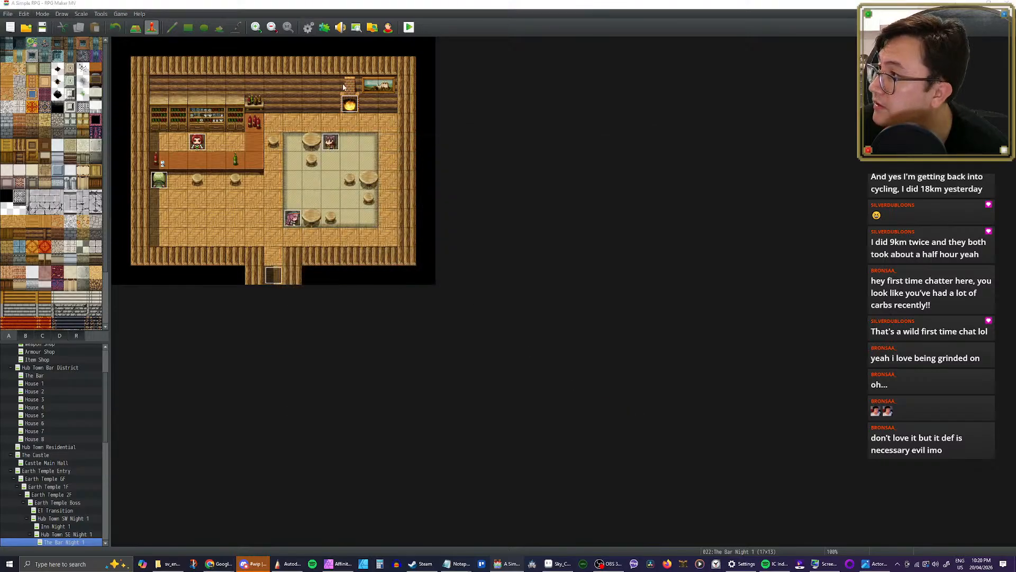
pyautogui.click(308, 27)
pyautogui.click(462, 197)
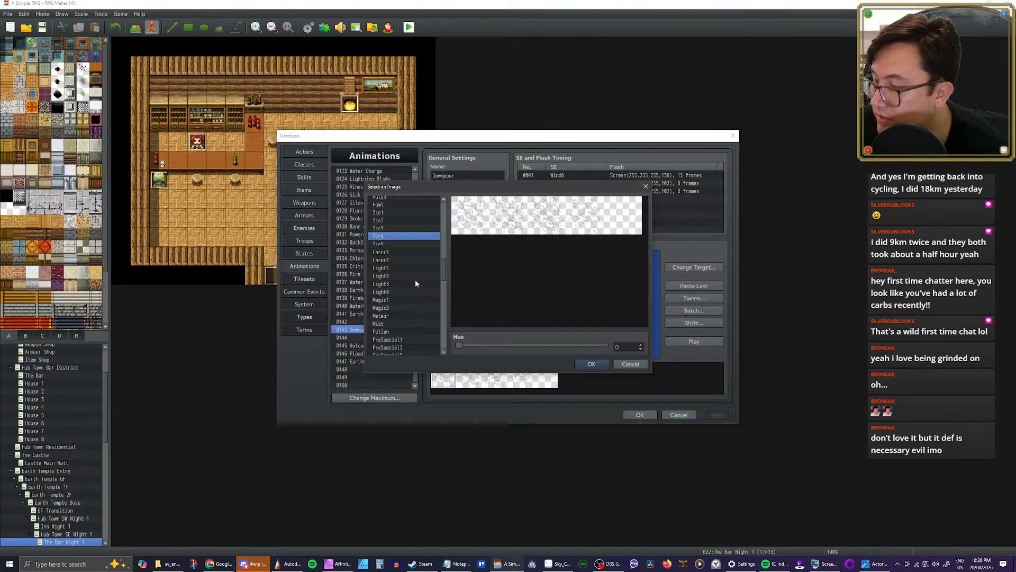
pyautogui.scroll(-7, 408, 273)
pyautogui.scroll(1, 395, 259)
pyautogui.click(386, 253)
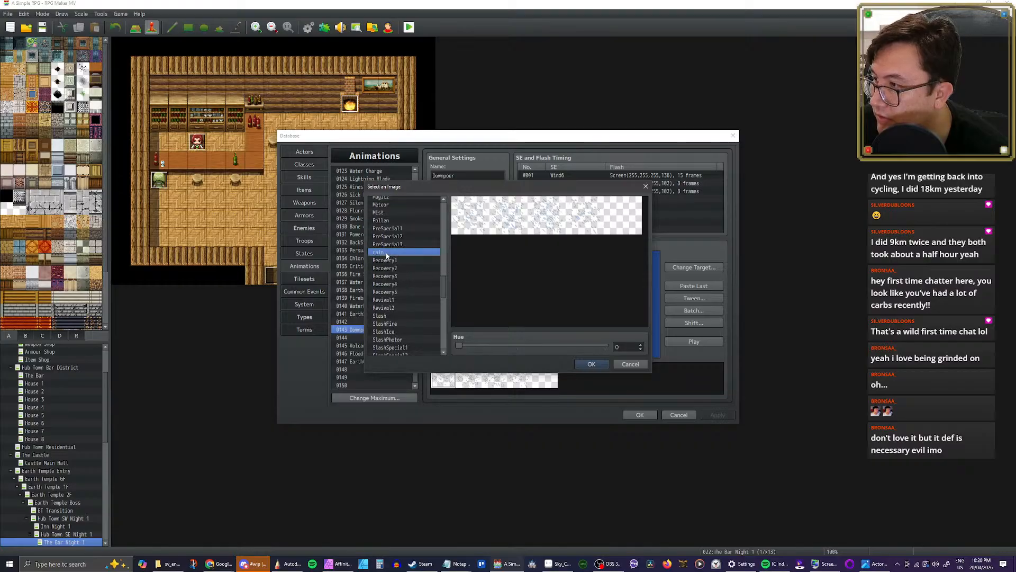
pyautogui.click(591, 364)
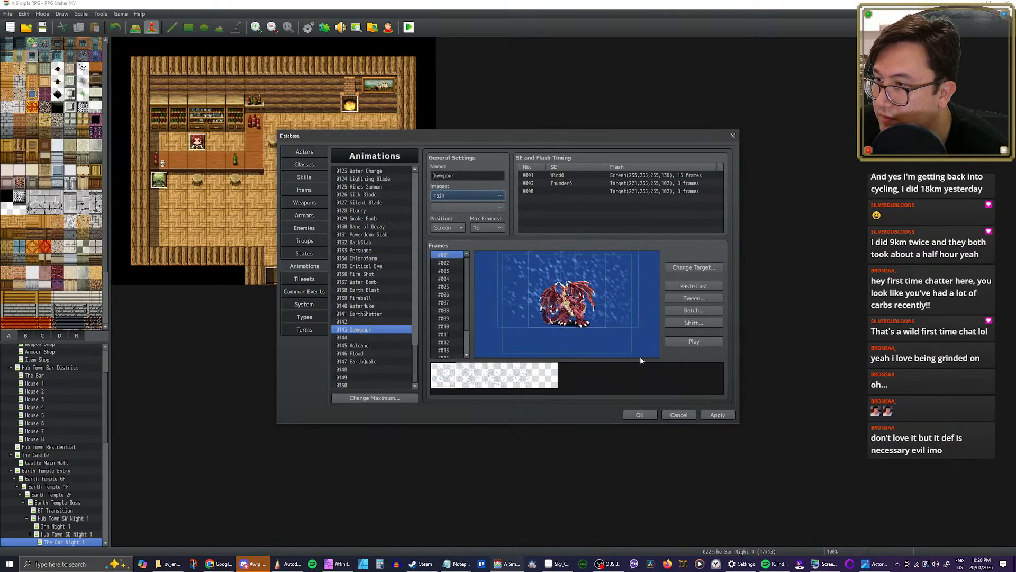
# Step: Preview the Downpour animation, set its position to Center, and play it again
pyautogui.click(693, 342)
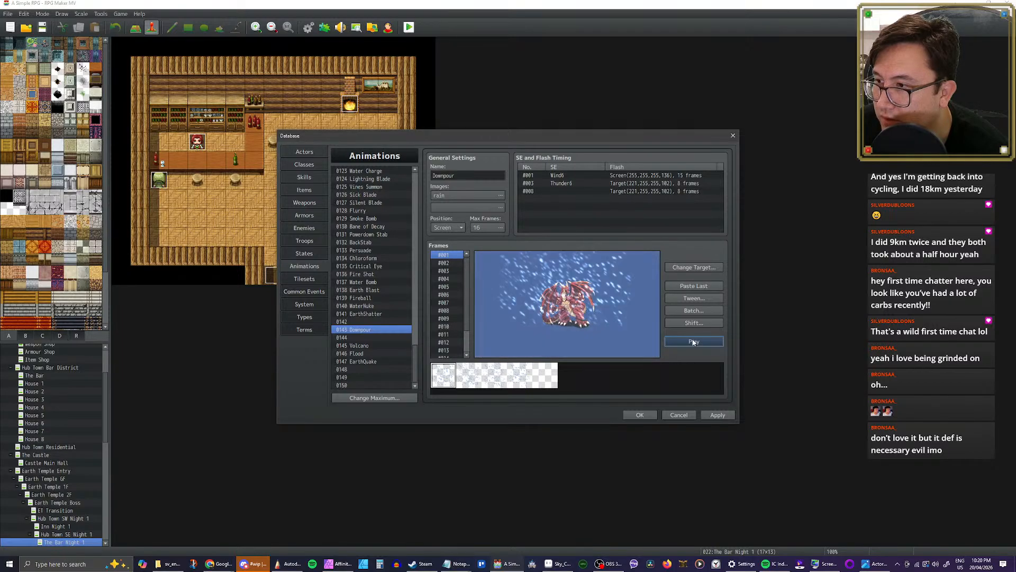
pyautogui.click(693, 342)
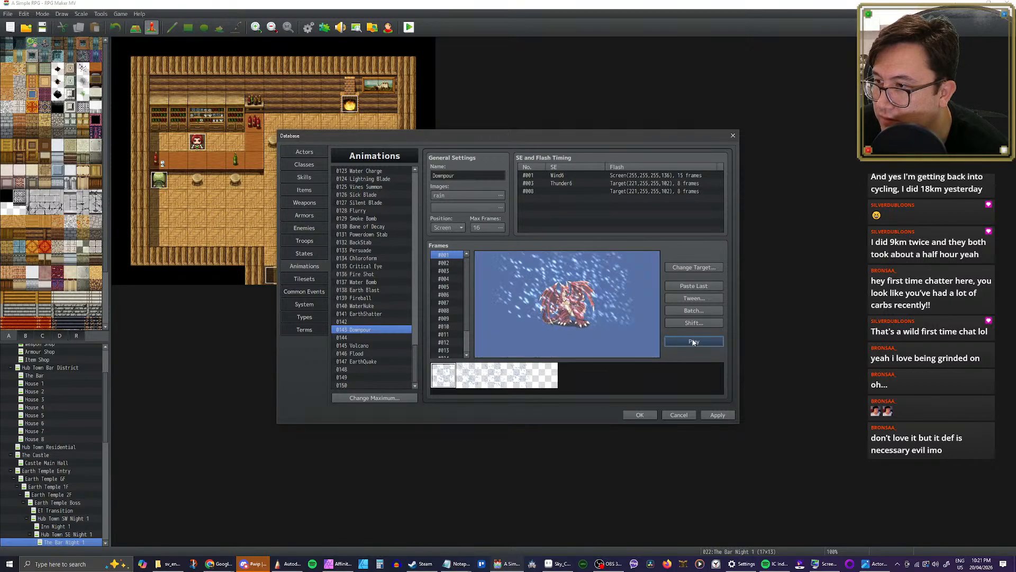
pyautogui.click(453, 228)
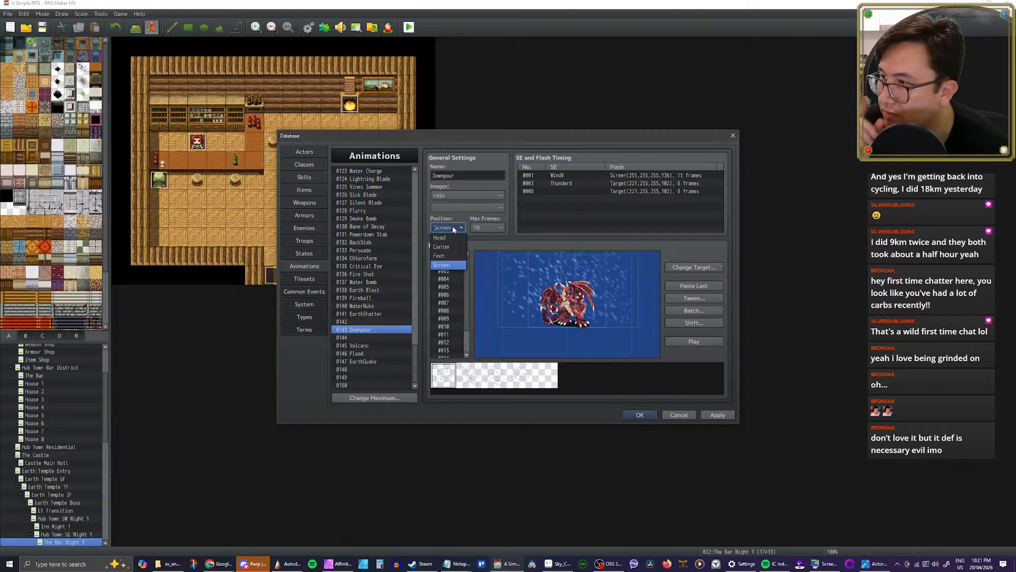
pyautogui.click(453, 229)
pyautogui.click(453, 230)
pyautogui.click(454, 247)
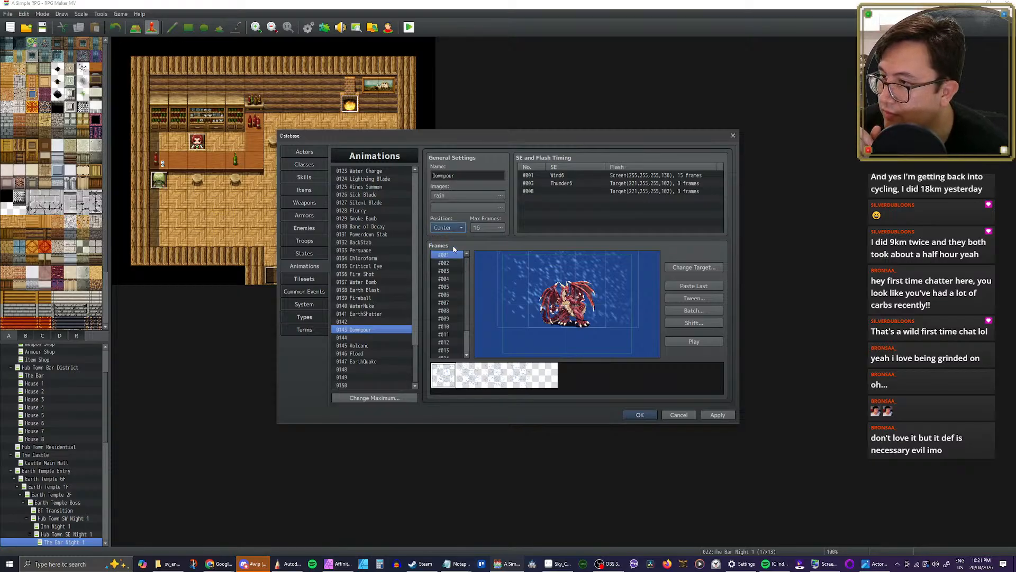
pyautogui.click(708, 344)
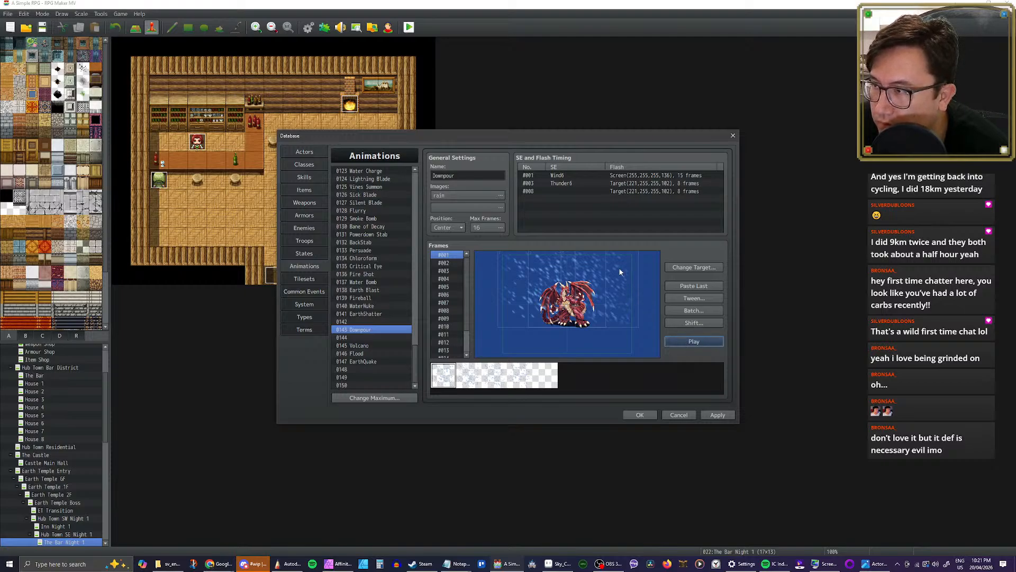
# Step: Lower the pitch of Downpour's frame 3 Thunder6 sound effect to 60% and listen to it
pyautogui.click(576, 175)
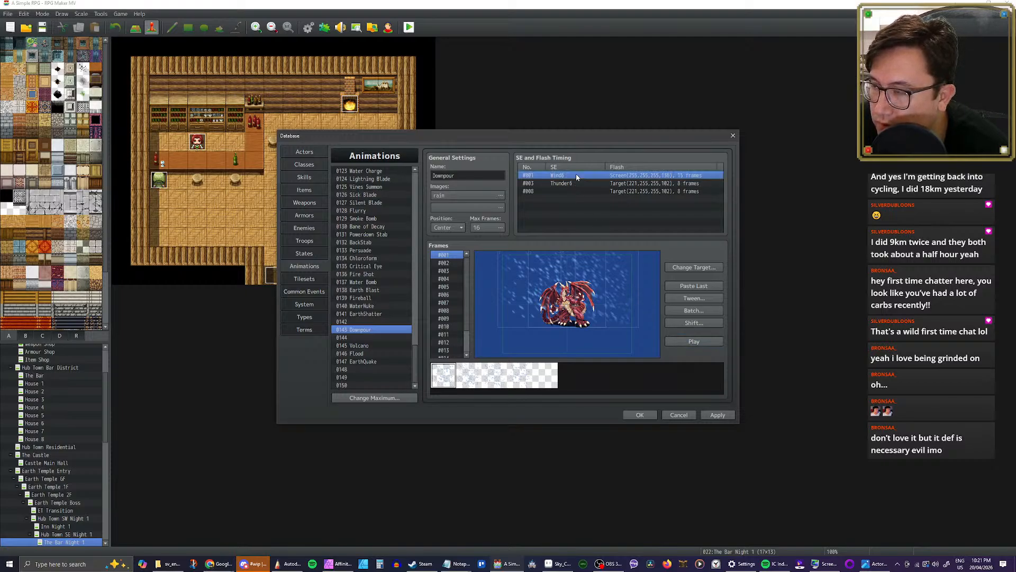
pyautogui.click(579, 184)
pyautogui.click(687, 342)
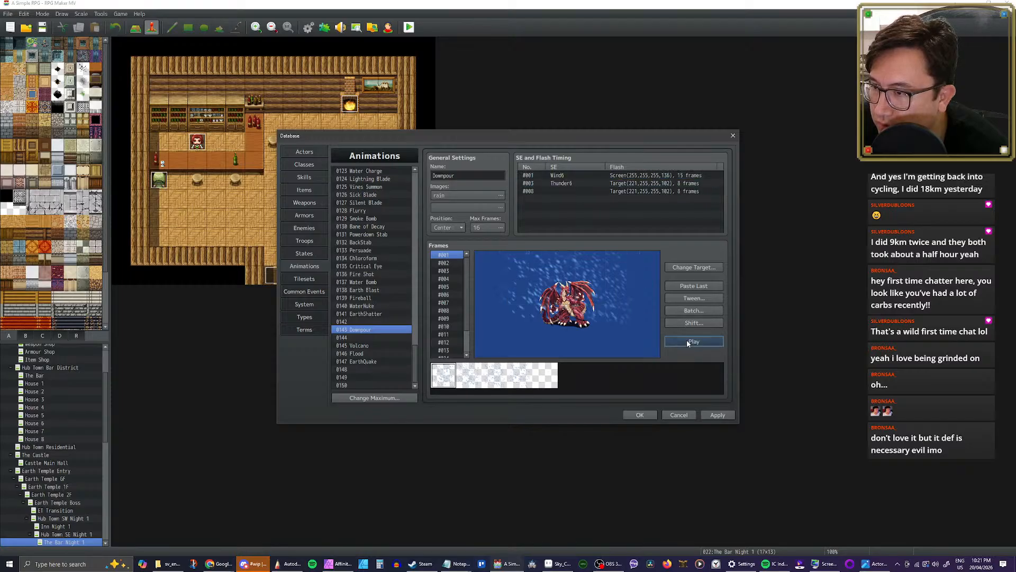
pyautogui.doubleClick(568, 183)
pyautogui.click(622, 161)
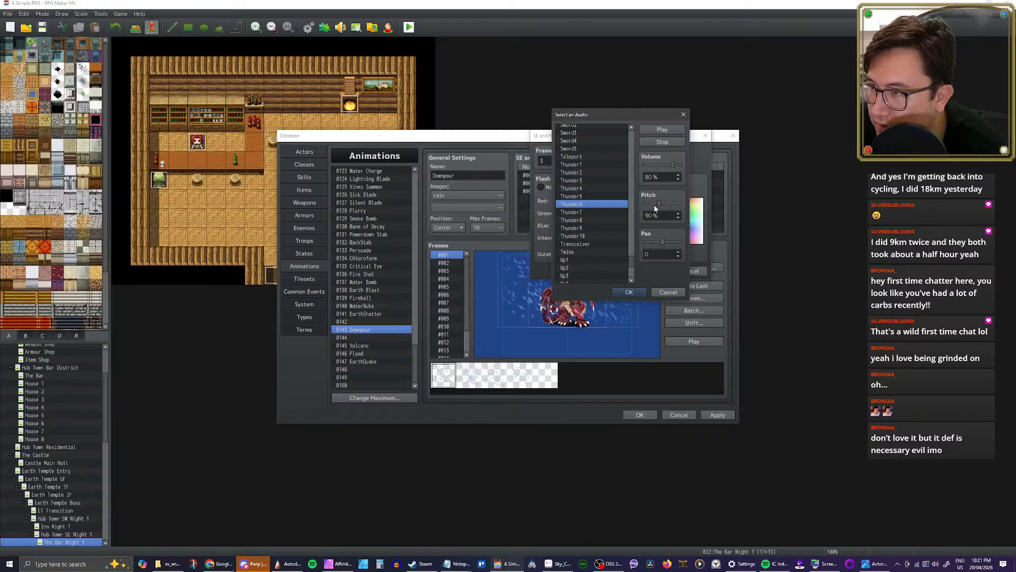
pyautogui.click(659, 133)
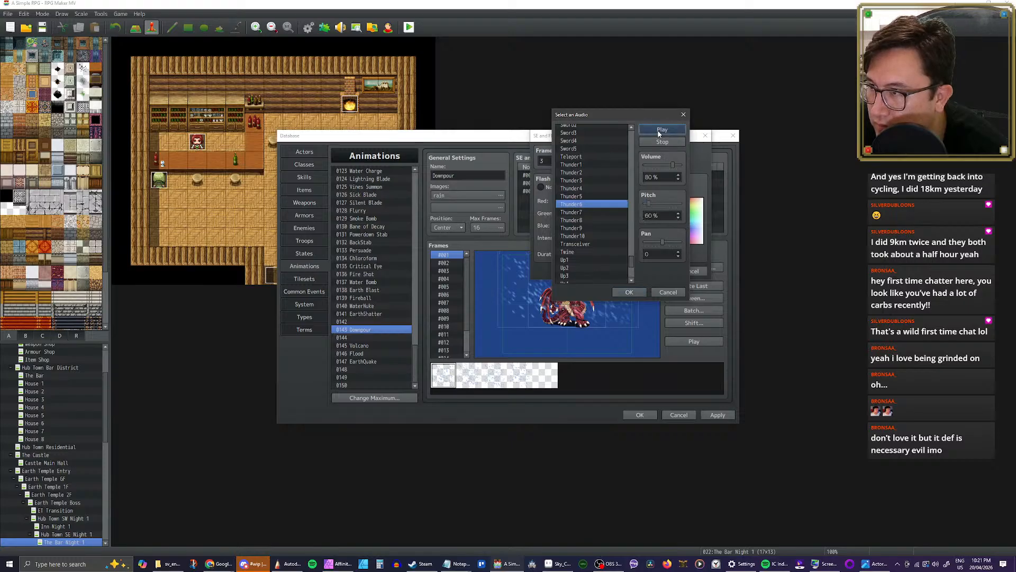
# Step: Audition the Thunder1 to Thunder5 sounds, assign Thunder5 to Downpour's frame 3, and preview the animation
pyautogui.click(582, 196)
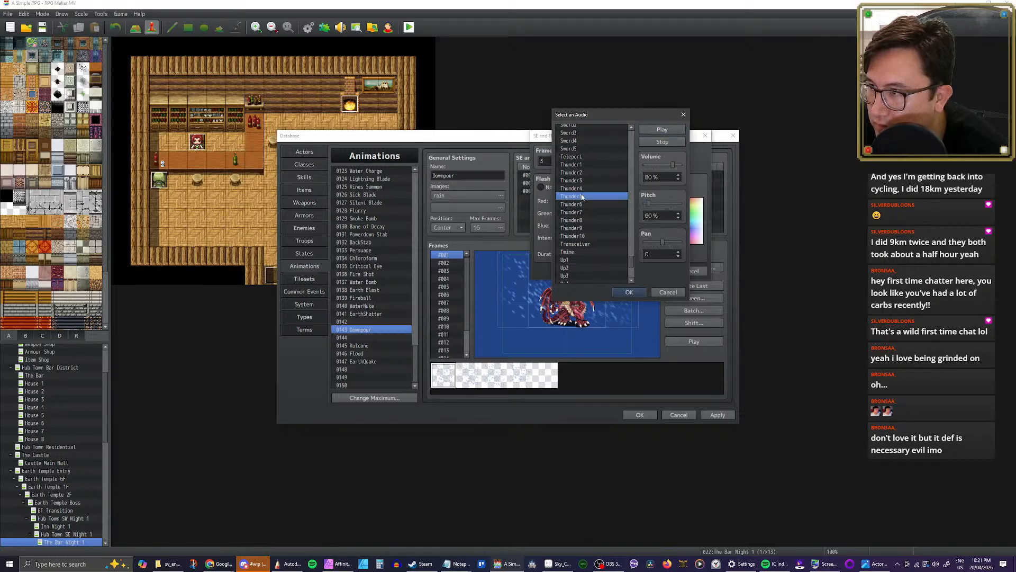
pyautogui.click(581, 165)
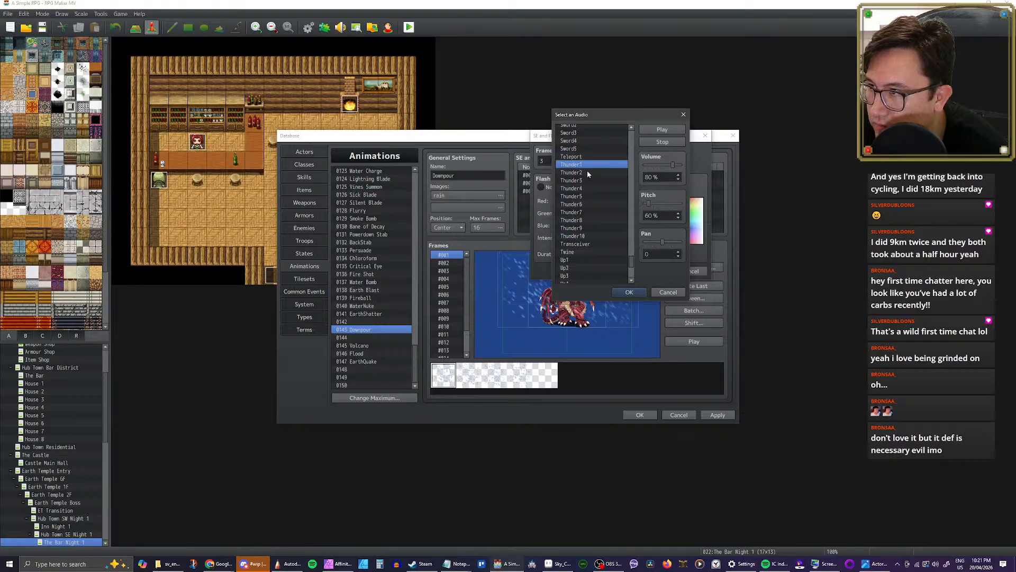
pyautogui.click(587, 173)
pyautogui.click(587, 180)
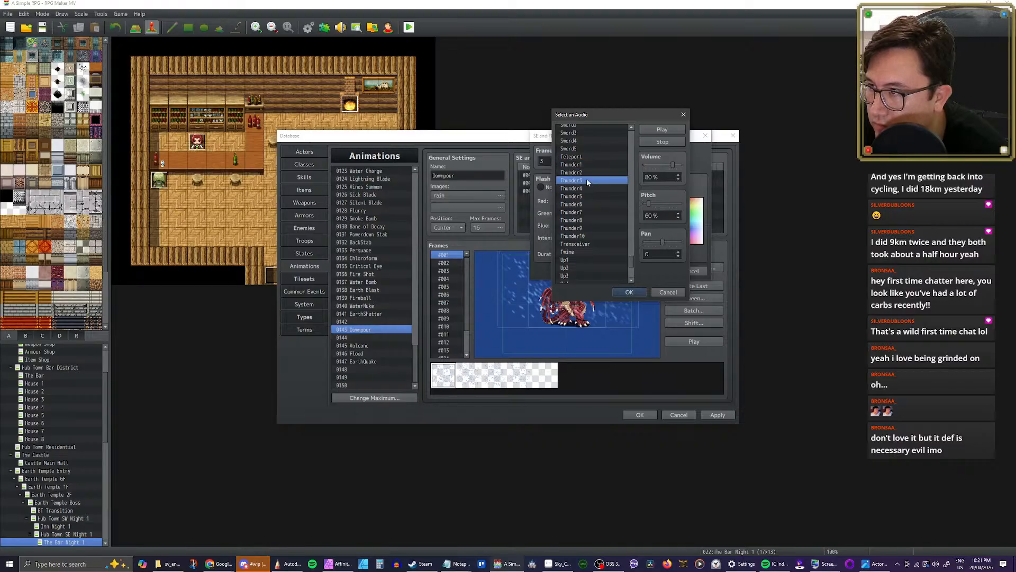
pyautogui.click(588, 189)
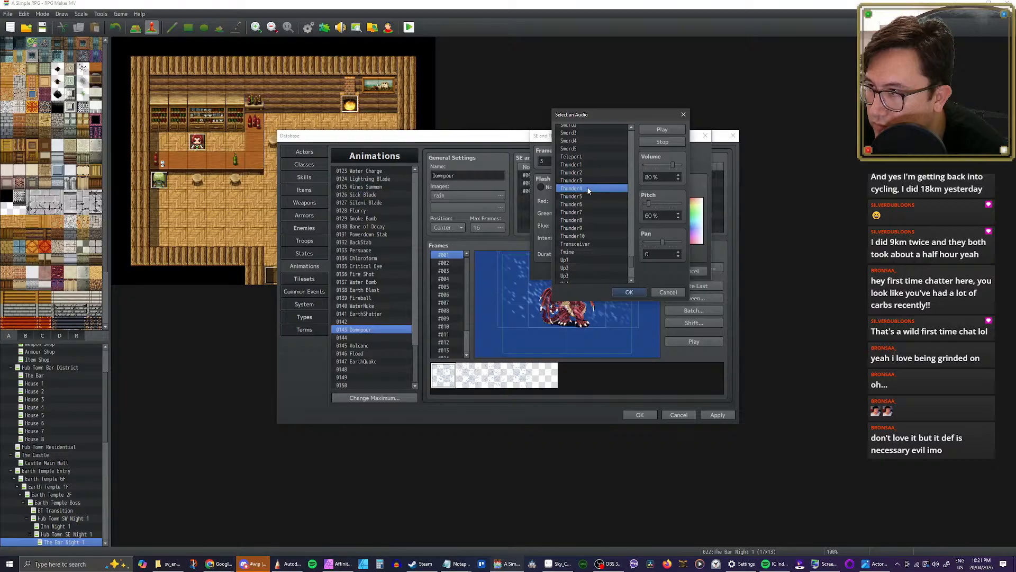
pyautogui.click(587, 197)
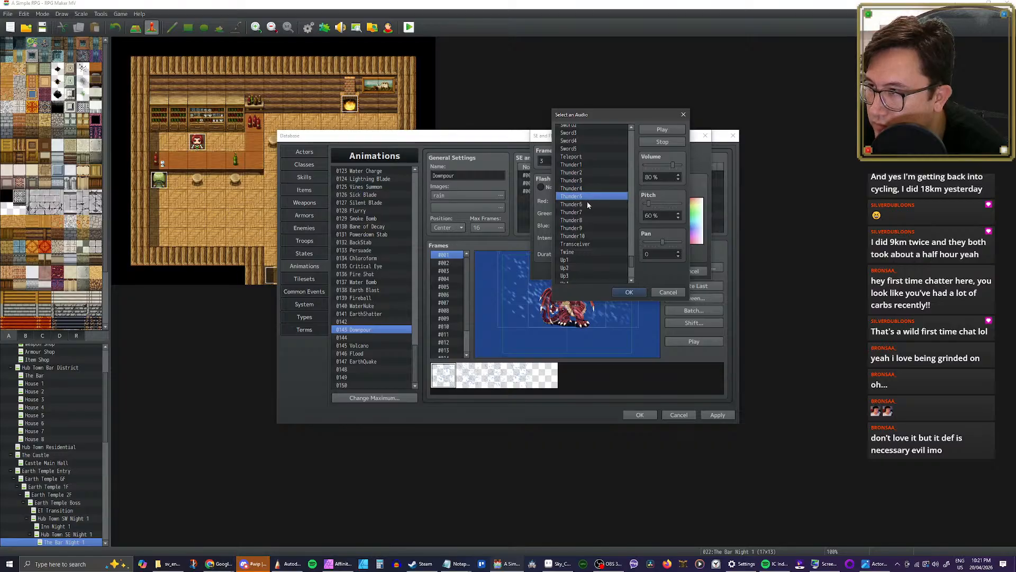
pyautogui.click(630, 293)
pyautogui.click(659, 272)
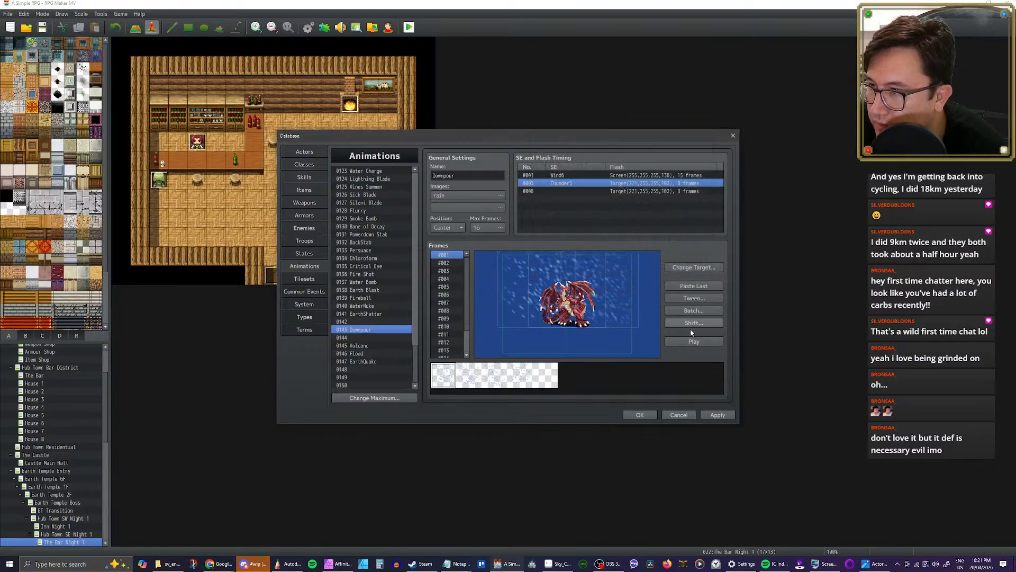
pyautogui.click(695, 341)
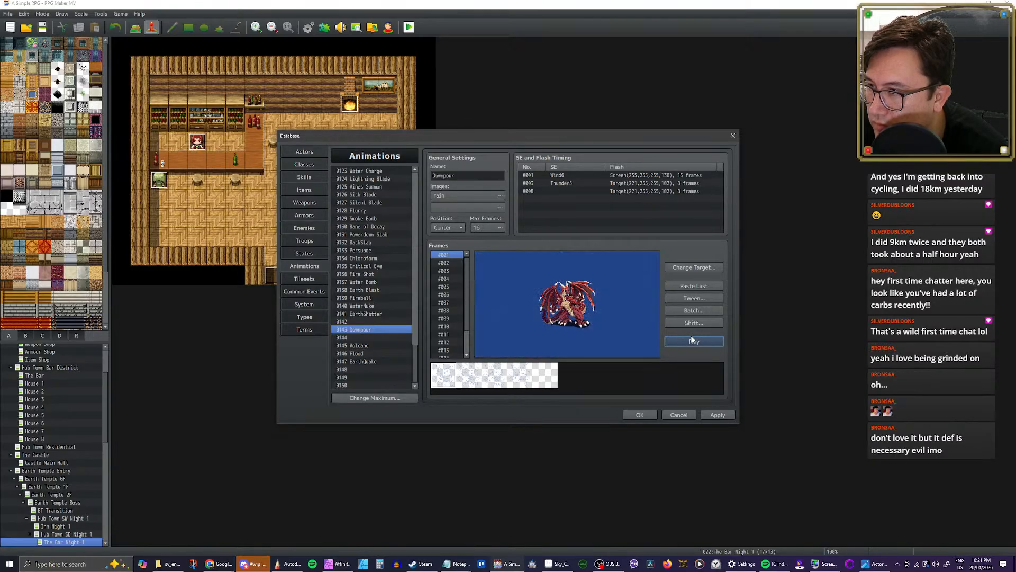
# Step: Audition the Wind7, Wind5, Wind4, Wind3 and Wind2 sounds for Downpour's frame 1 sound effect
pyautogui.doubleClick(577, 176)
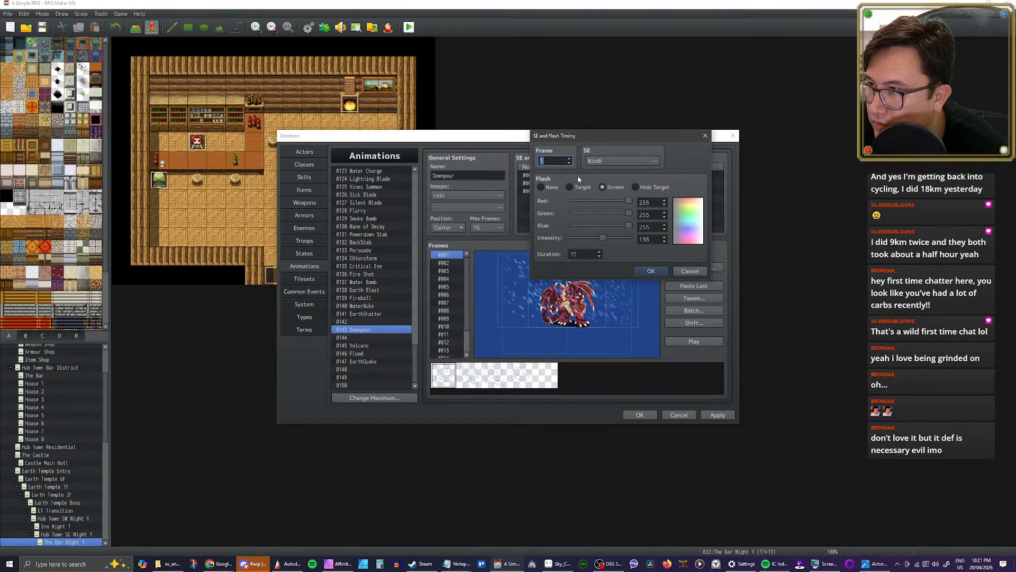
pyautogui.click(629, 164)
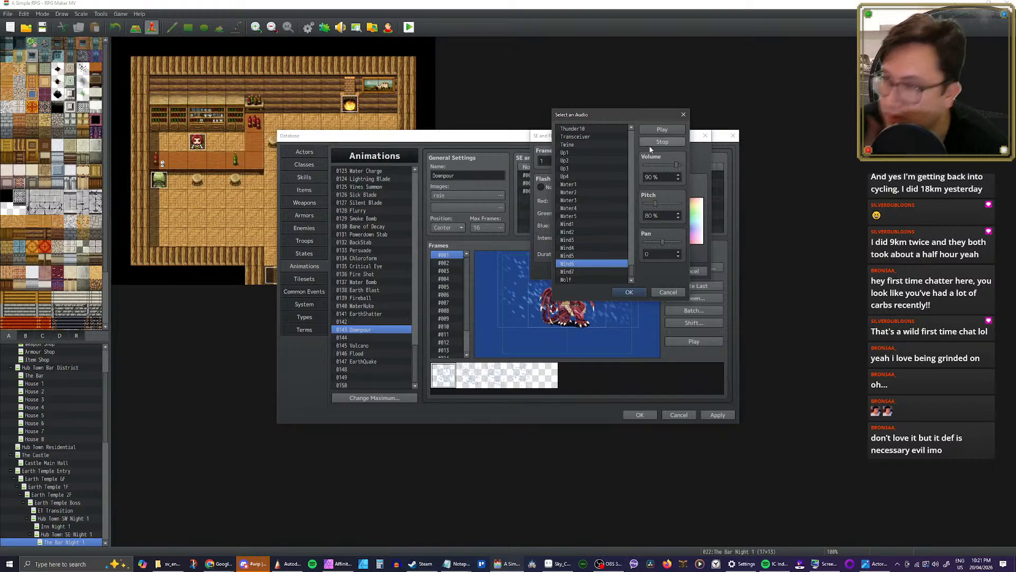
pyautogui.click(577, 271)
pyautogui.click(577, 255)
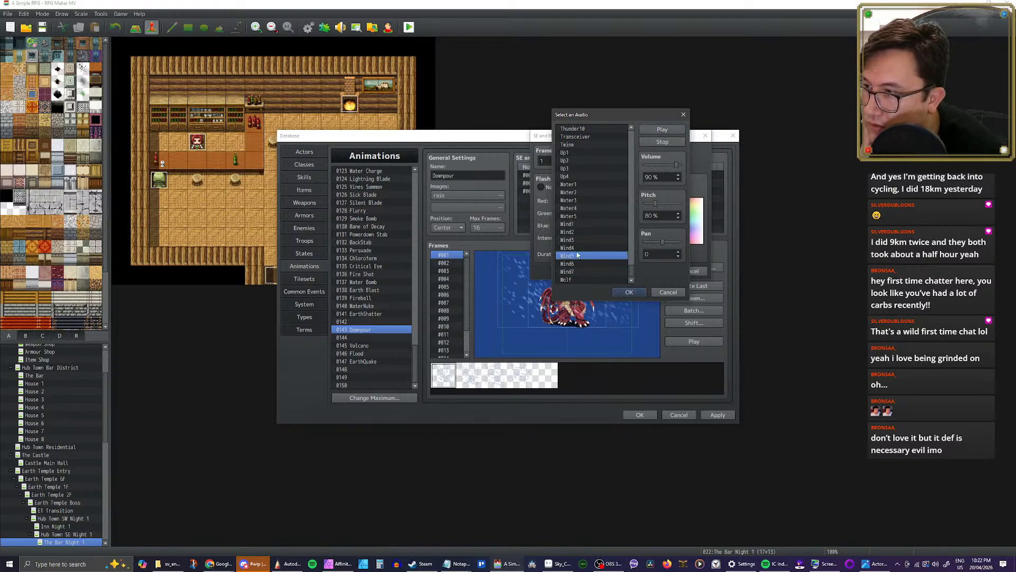
pyautogui.click(578, 249)
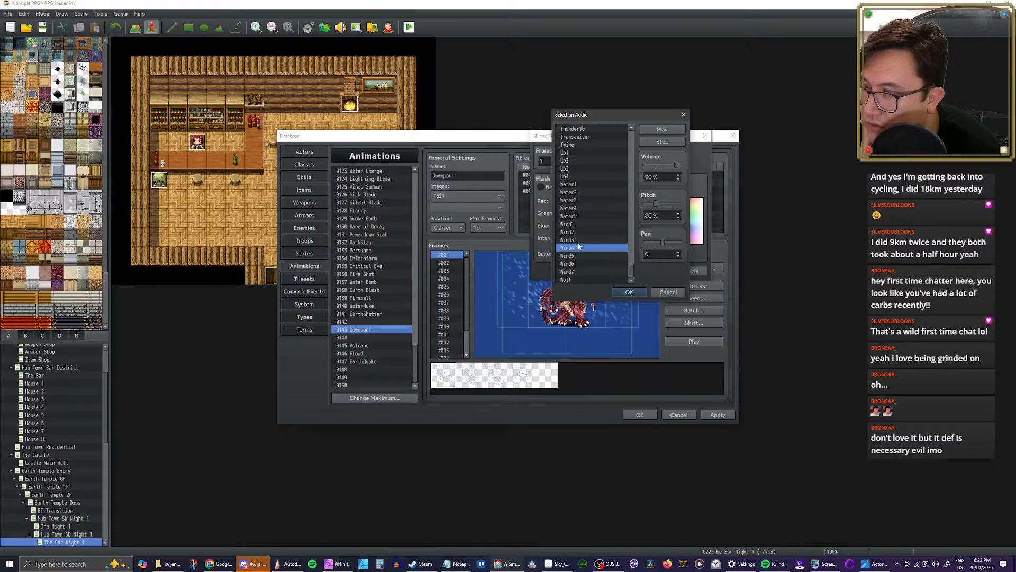
pyautogui.click(580, 240)
pyautogui.click(580, 233)
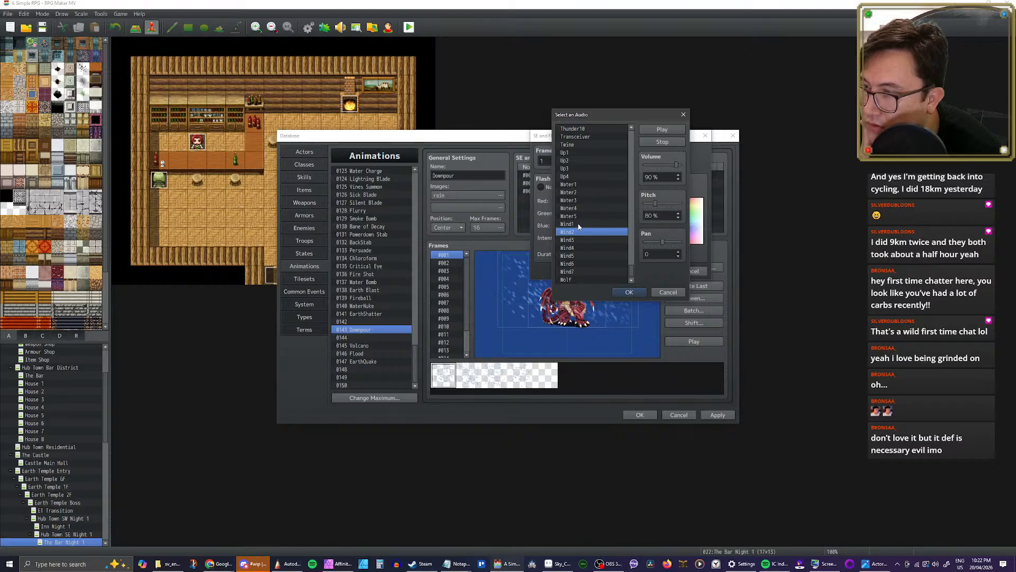
# Step: Assign Wind1 as Downpour's frame 1 sound effect and preview the animation
pyautogui.click(580, 224)
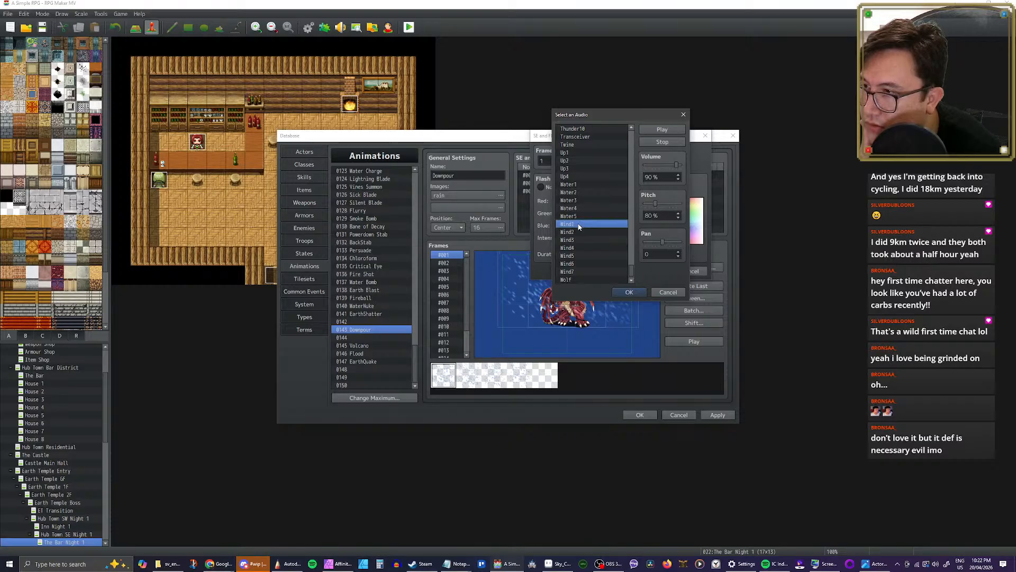
pyautogui.click(630, 293)
pyautogui.click(645, 271)
pyautogui.click(694, 341)
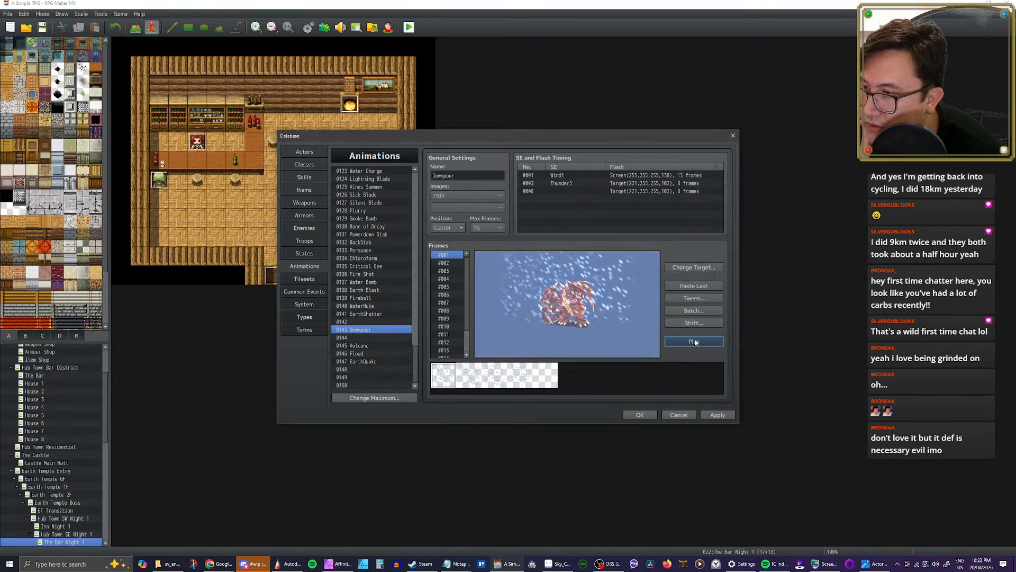
pyautogui.click(694, 342)
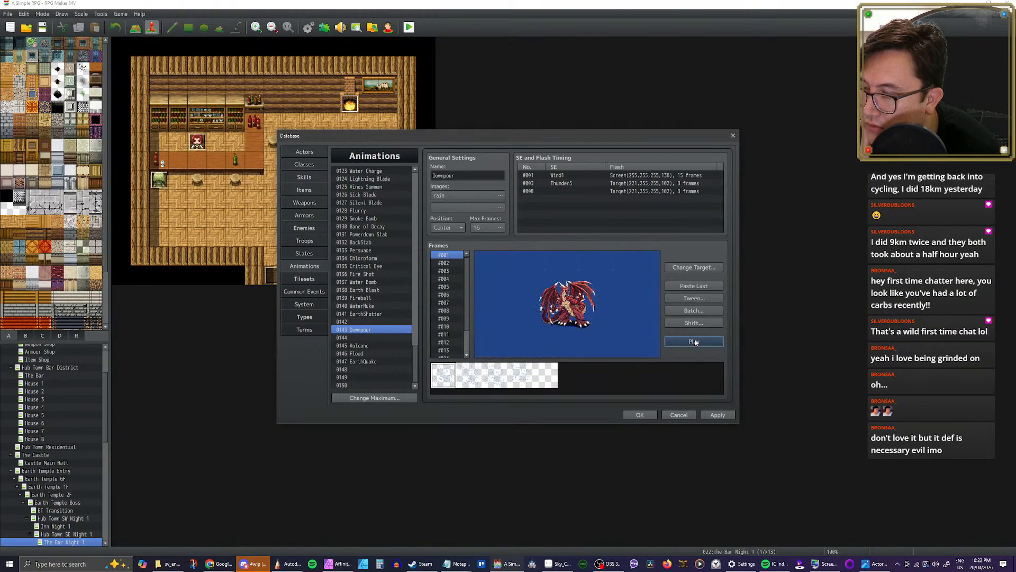
pyautogui.click(694, 342)
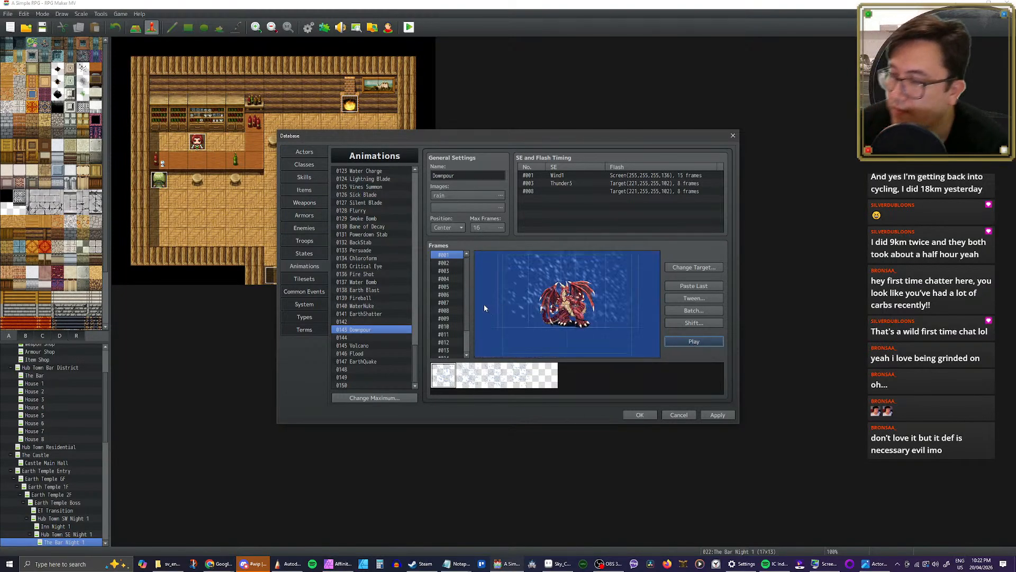
# Step: Copy Downpour's frames 8 to 12, insert them at frame 13 to extend the animation to 21 frames, and preview it
pyautogui.click(453, 263)
pyautogui.click(450, 272)
pyautogui.click(450, 286)
pyautogui.scroll(-1, 449, 275)
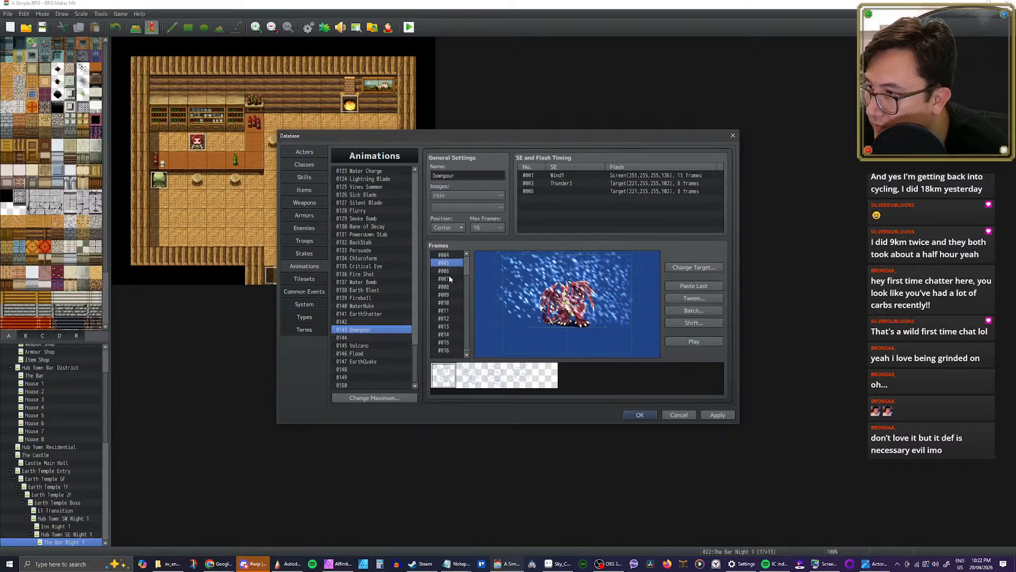
pyautogui.scroll(-1, 449, 277)
pyautogui.click(450, 299)
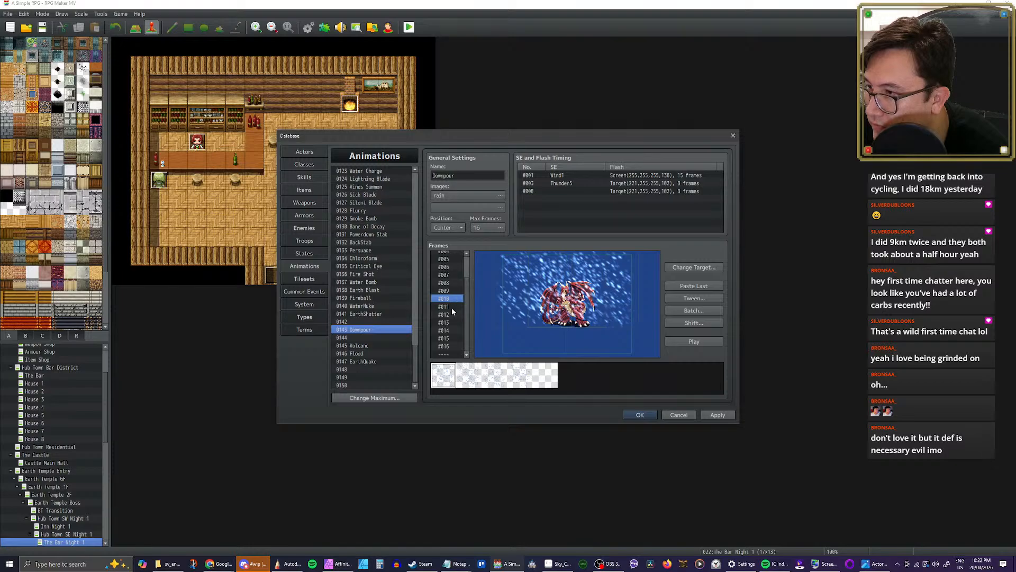
pyautogui.press('Up')
pyautogui.press('Up')
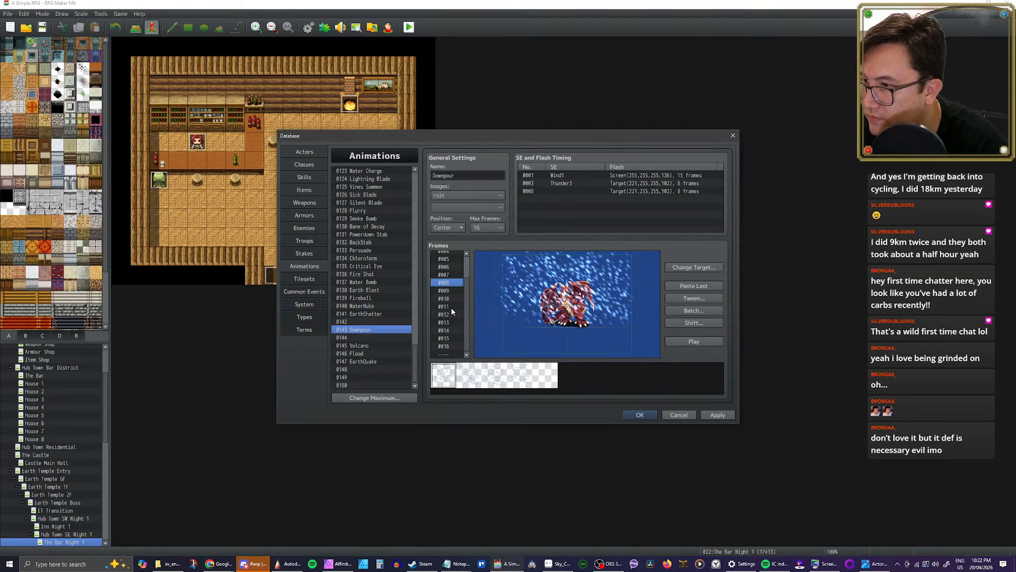
pyautogui.hotkey('shift', 'Down')
pyautogui.hotkey('shift', 'Down')
pyautogui.hotkey('shift', 'Down')
pyautogui.hotkey('shift', 'Down')
pyautogui.press('Down')
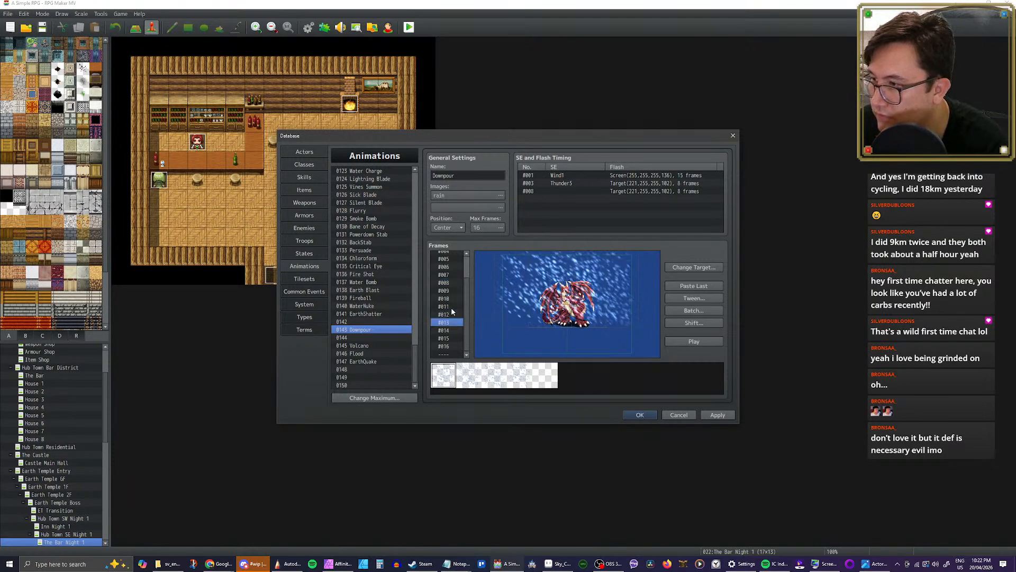
pyautogui.hotkey('ctrl', 'v')
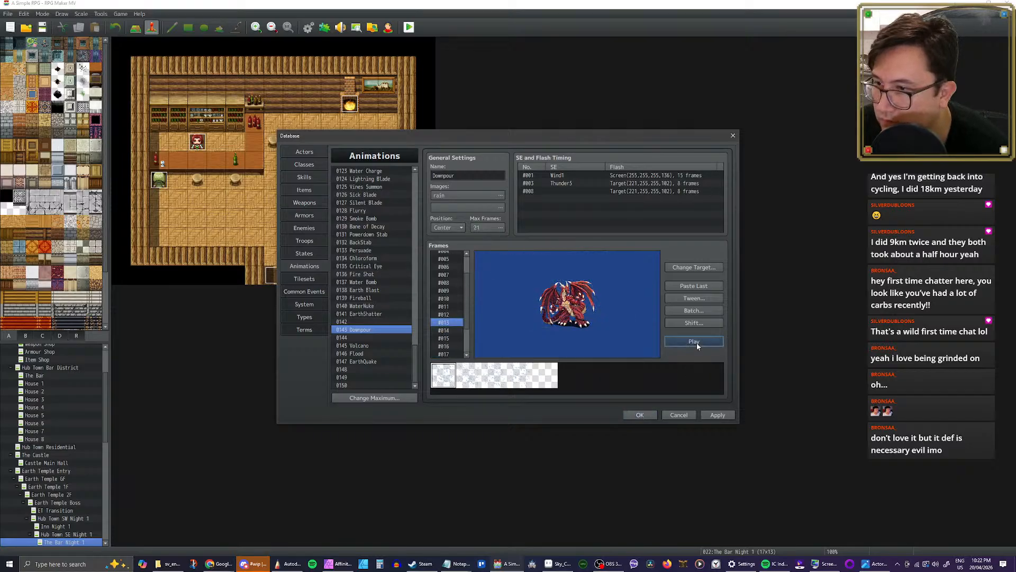
pyautogui.click(697, 342)
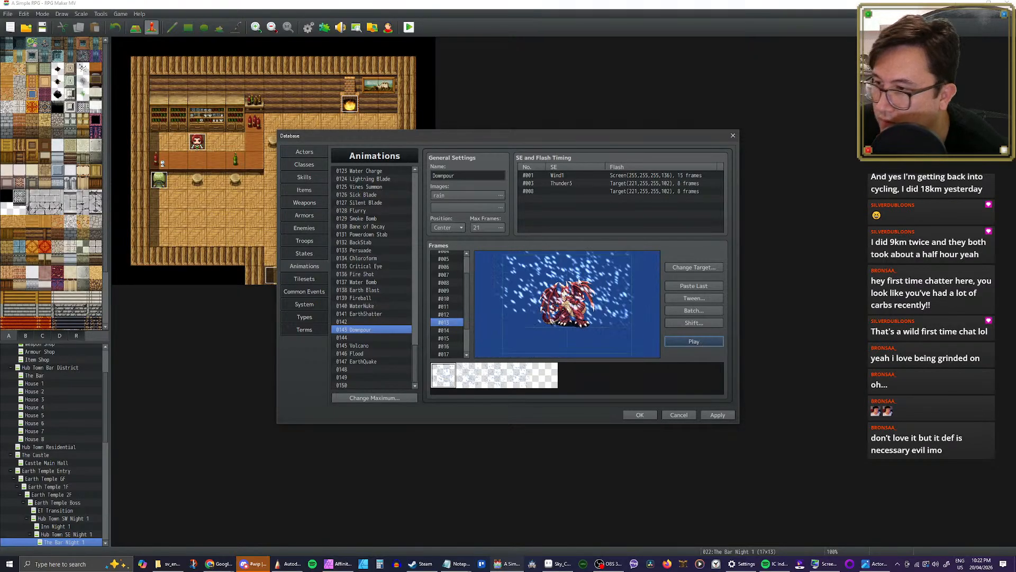
pyautogui.click(696, 341)
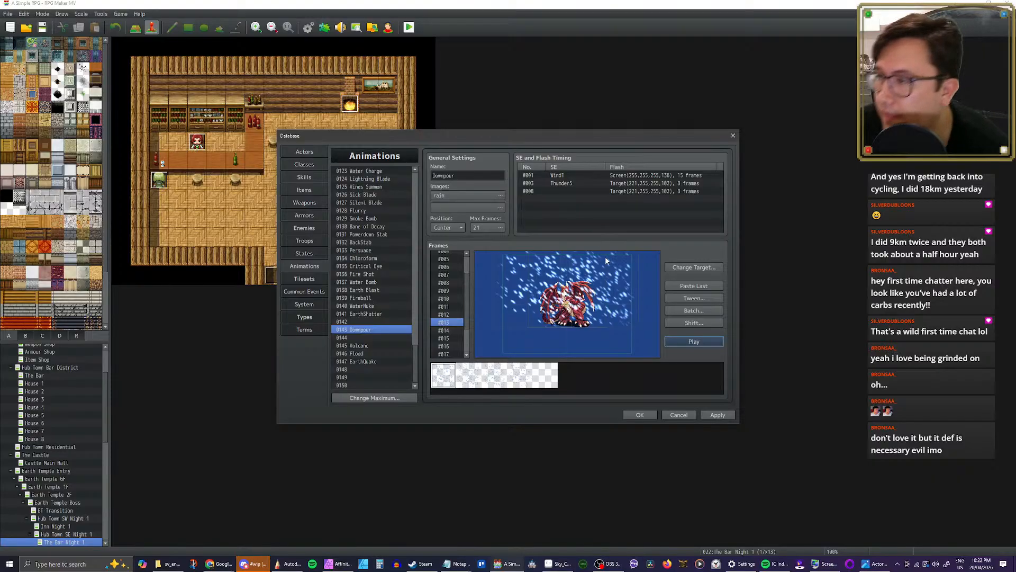
# Step: Reopen Downpour's frame 1 sound effect selection and audition the Water1 to Water5 sounds
pyautogui.click(577, 183)
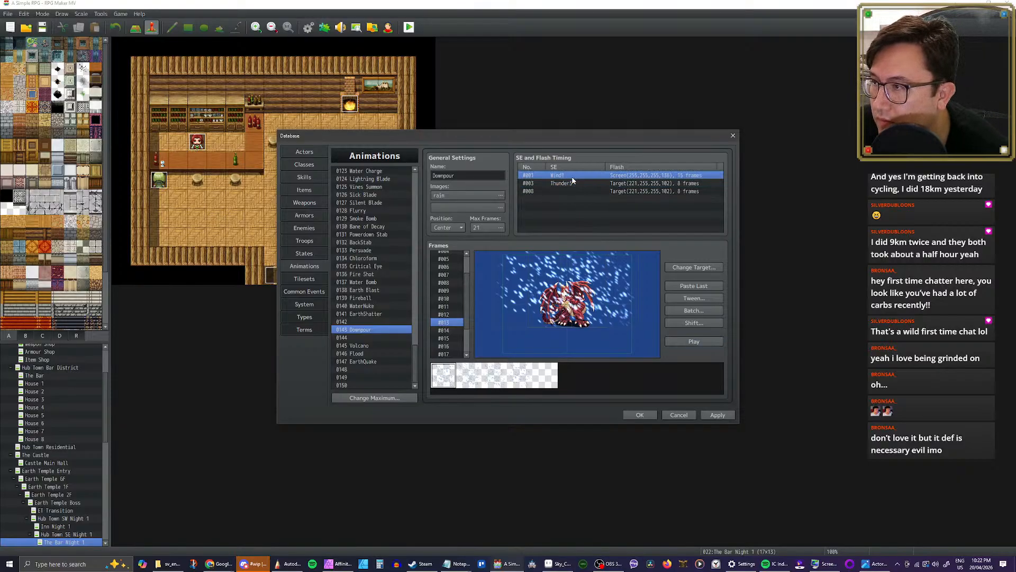
pyautogui.doubleClick(571, 184)
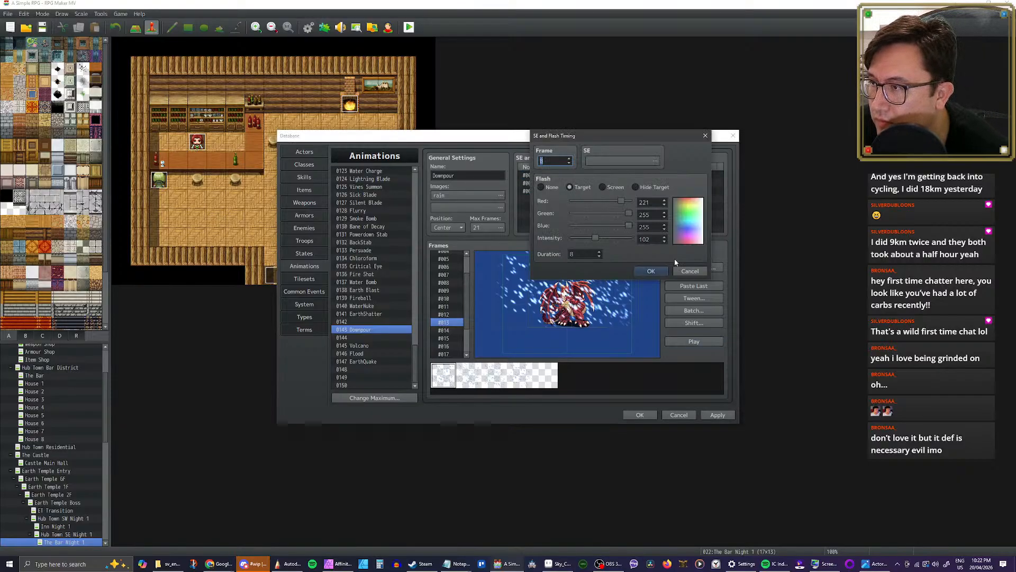
pyautogui.click(641, 271)
pyautogui.doubleClick(570, 173)
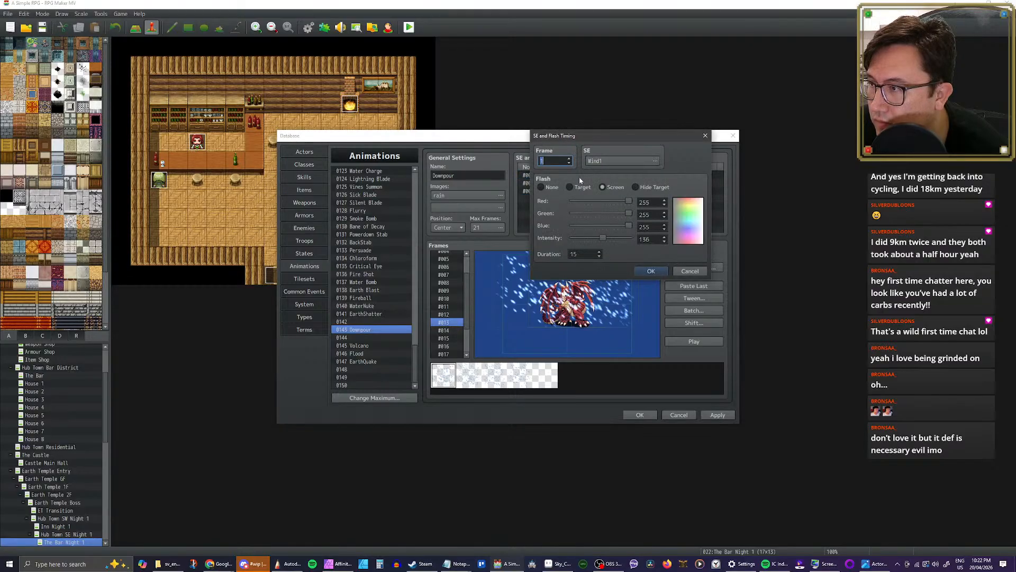
pyautogui.click(628, 161)
pyautogui.click(579, 217)
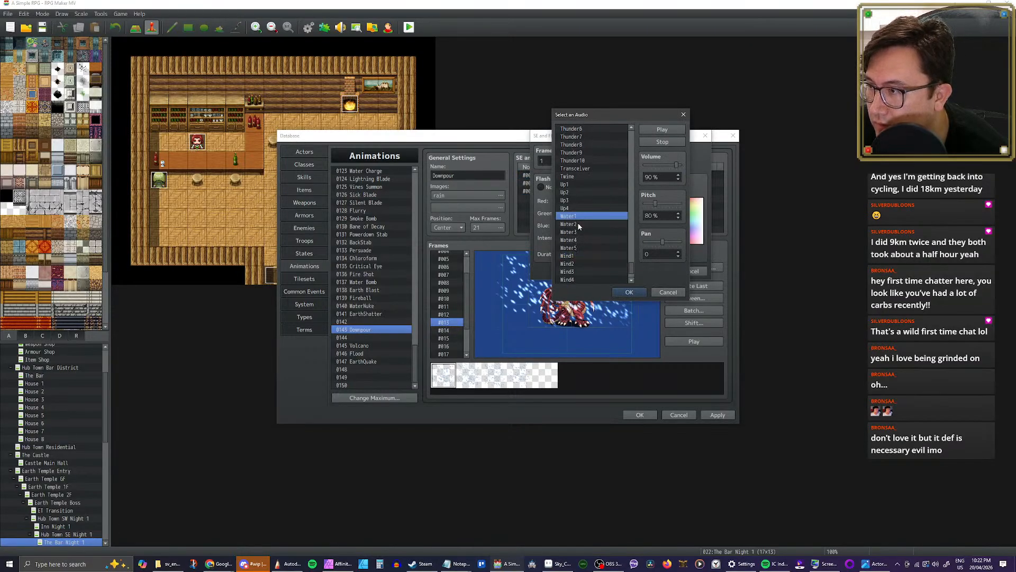
pyautogui.click(579, 224)
pyautogui.click(580, 232)
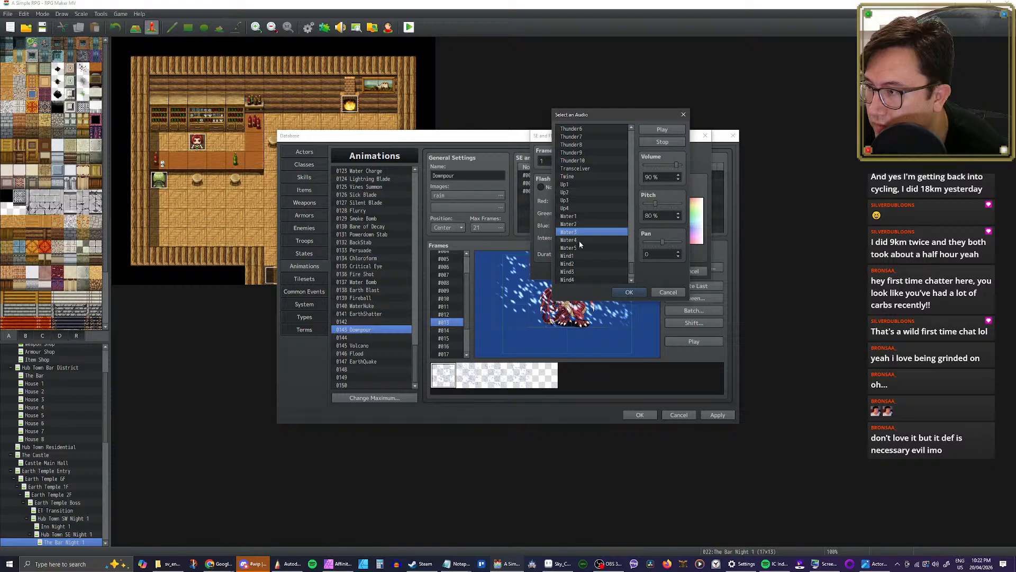
pyautogui.click(579, 240)
pyautogui.click(582, 248)
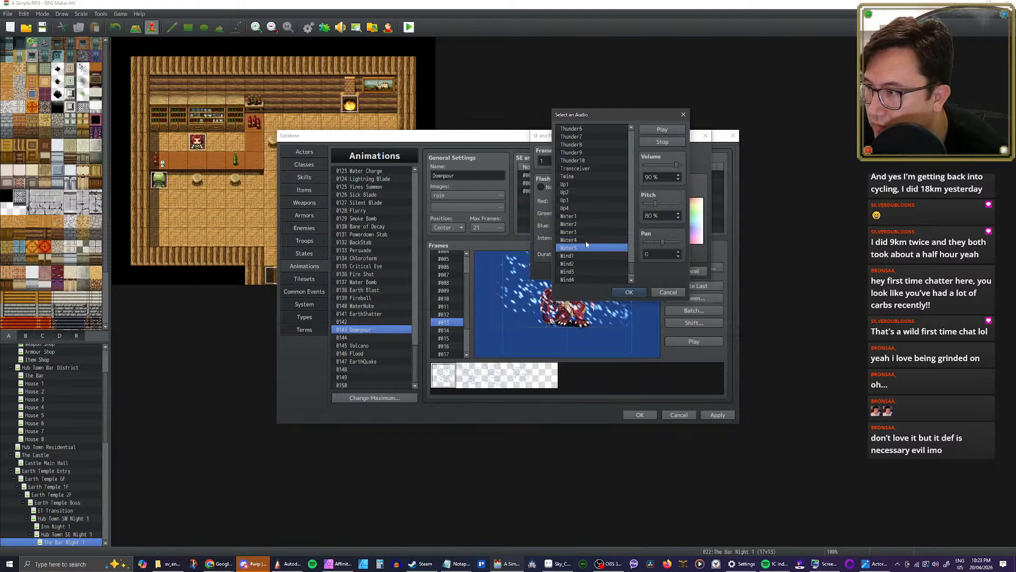
# Step: Audition the Magic1, Magic2 and Magic3 sounds for Downpour's frame 1 sound effect
pyautogui.scroll(10, 606, 227)
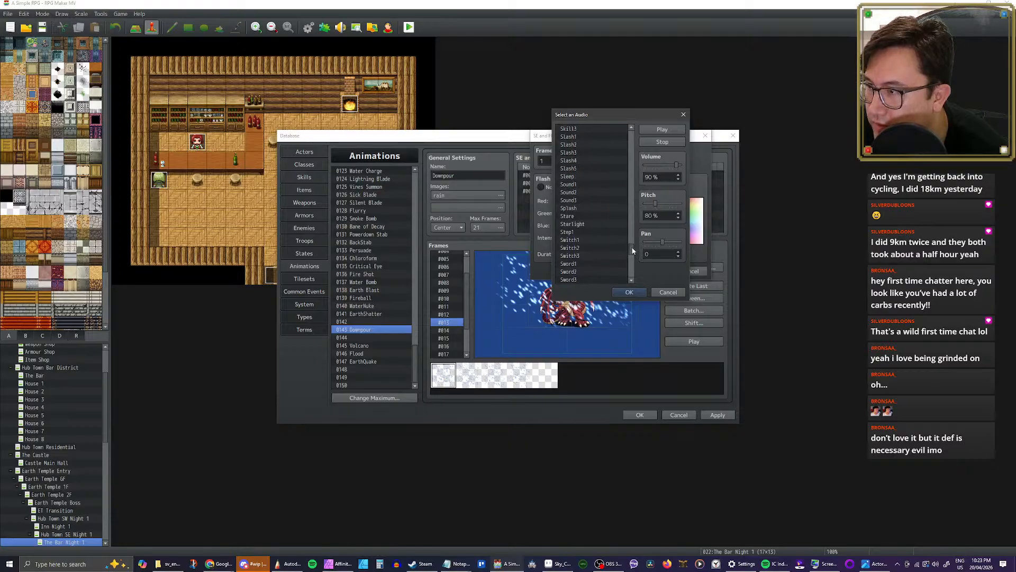
pyautogui.moveTo(633, 249); pyautogui.dragTo(631, 228)
pyautogui.moveTo(631, 227); pyautogui.dragTo(632, 207)
pyautogui.click(590, 197)
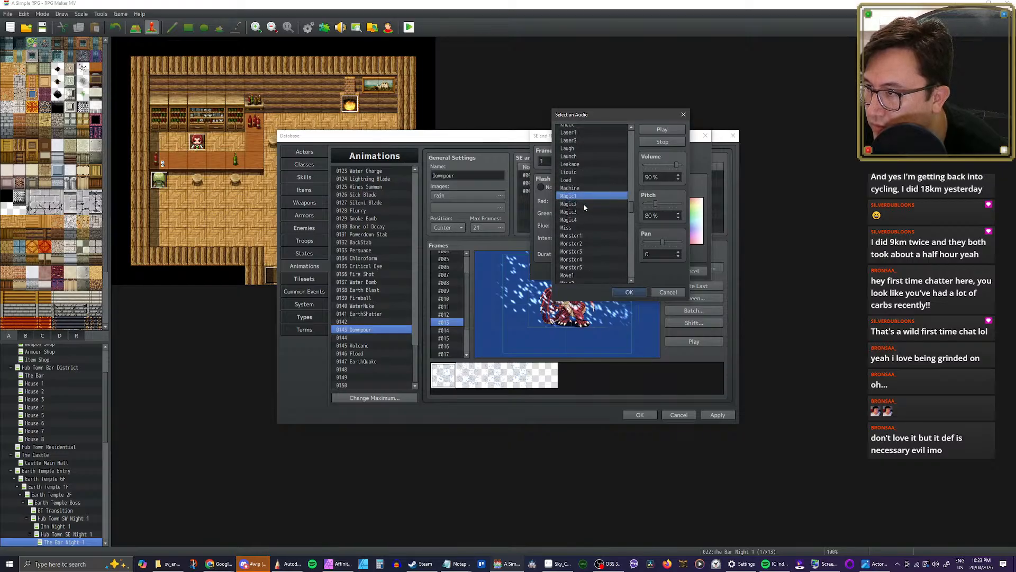
pyautogui.click(583, 204)
pyautogui.click(582, 211)
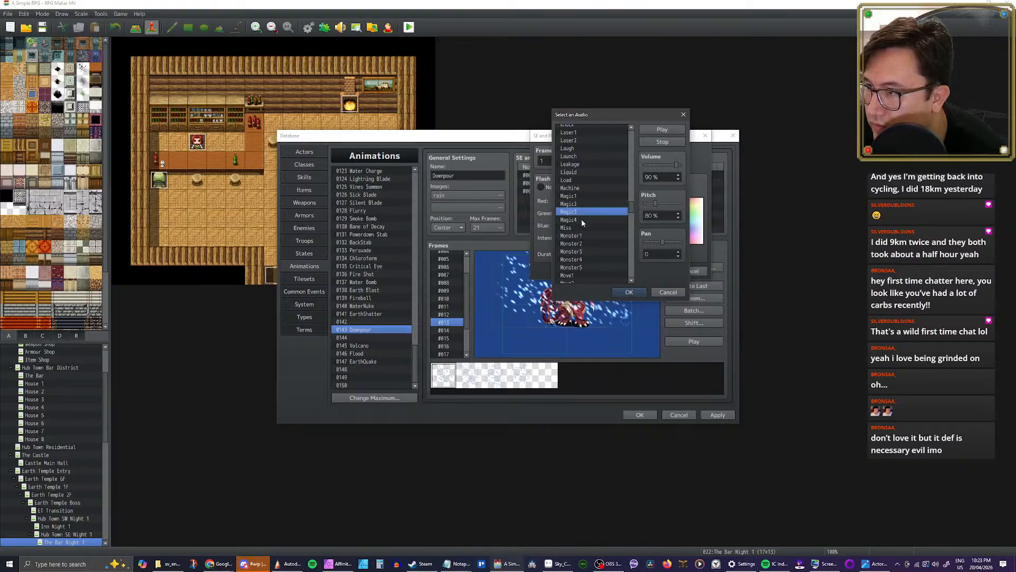
# Step: Assign Magic4 as Downpour's frame 1 sound effect and play the animation
pyautogui.click(582, 220)
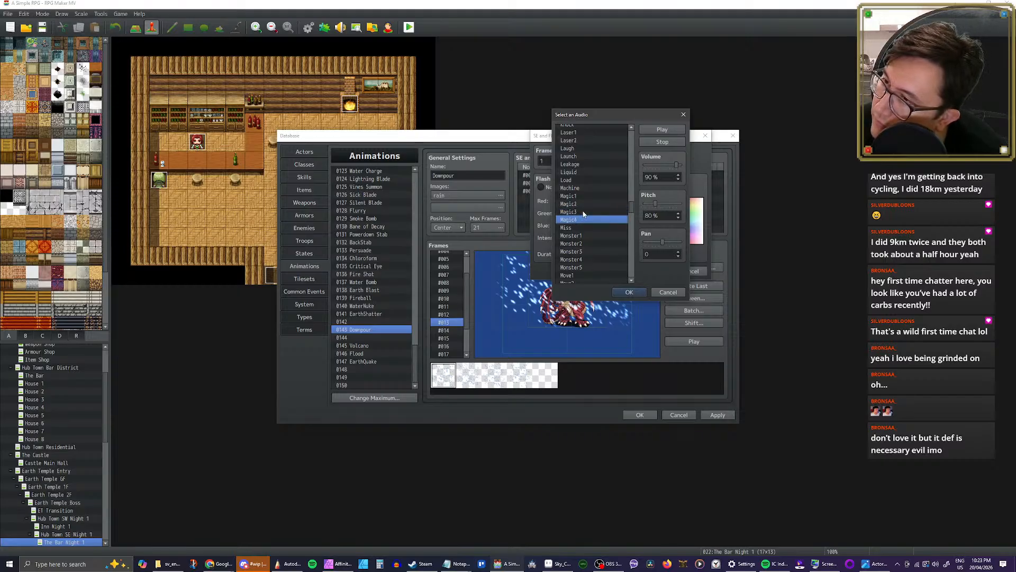
pyautogui.click(633, 291)
pyautogui.click(659, 272)
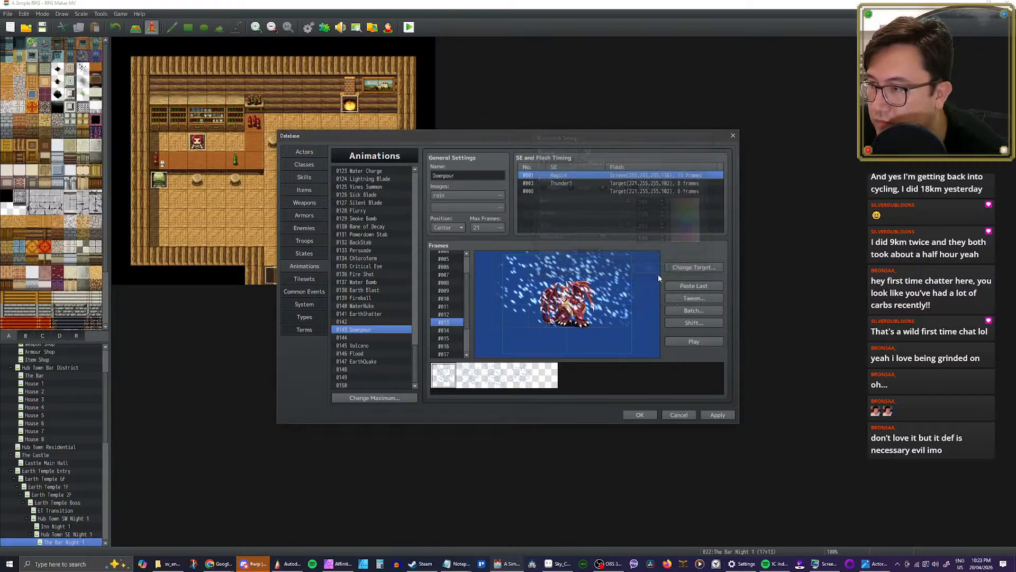
pyautogui.click(700, 341)
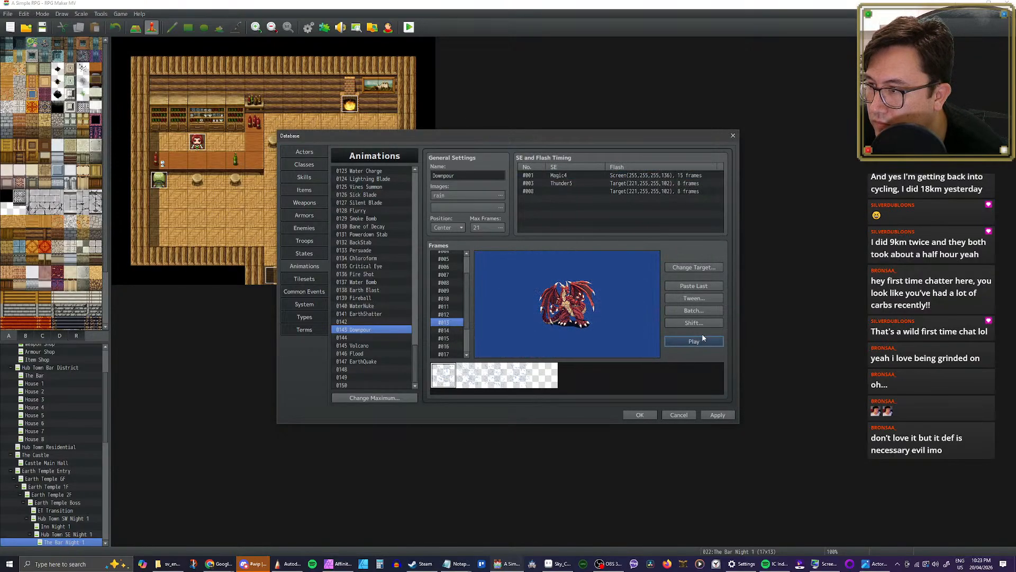
pyautogui.click(705, 343)
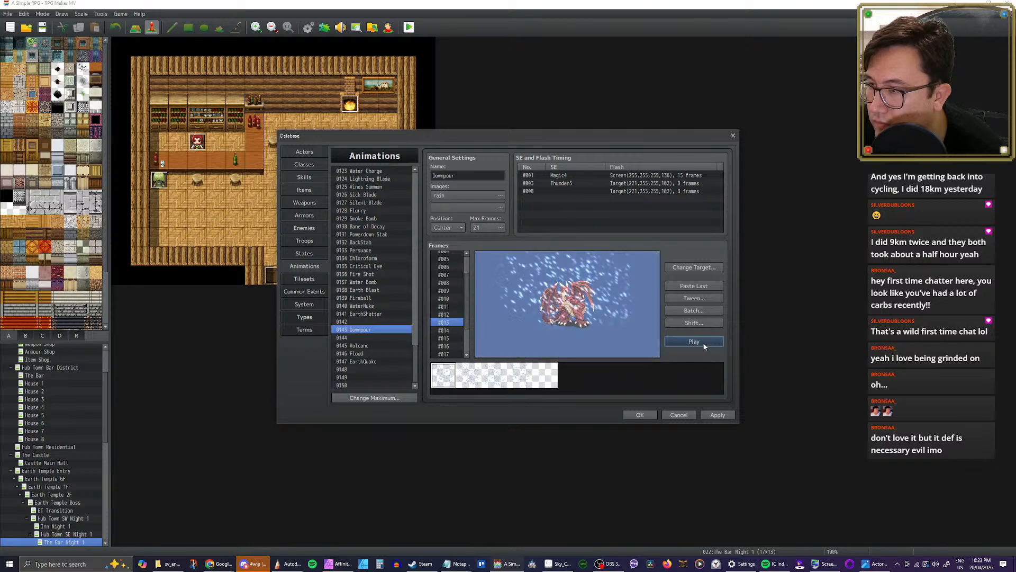
# Step: Reopen Downpour's frame 1 sound effect selection and audition the Leakage and Liquid sounds
pyautogui.click(565, 179)
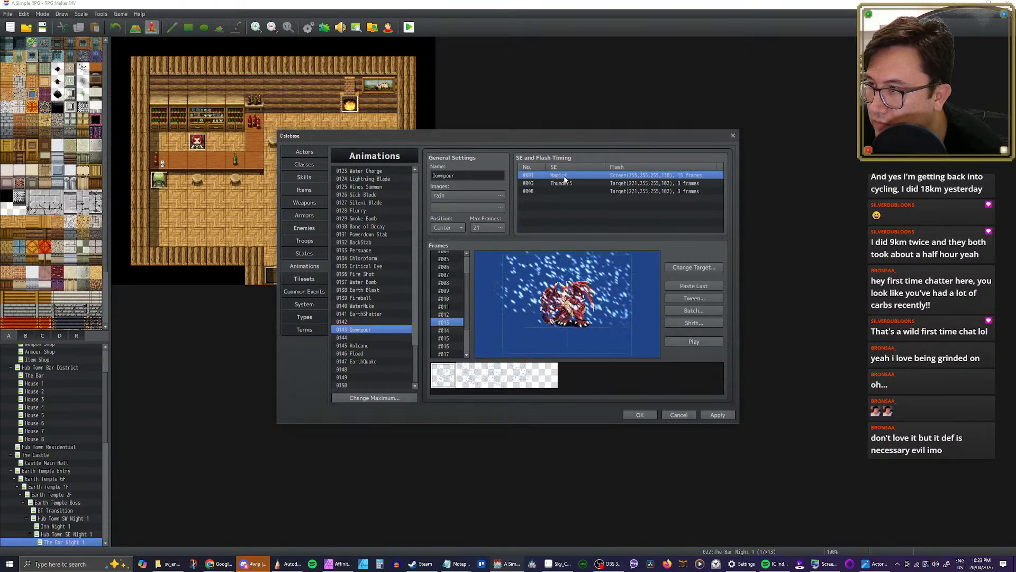
pyautogui.doubleClick(565, 179)
pyautogui.click(618, 161)
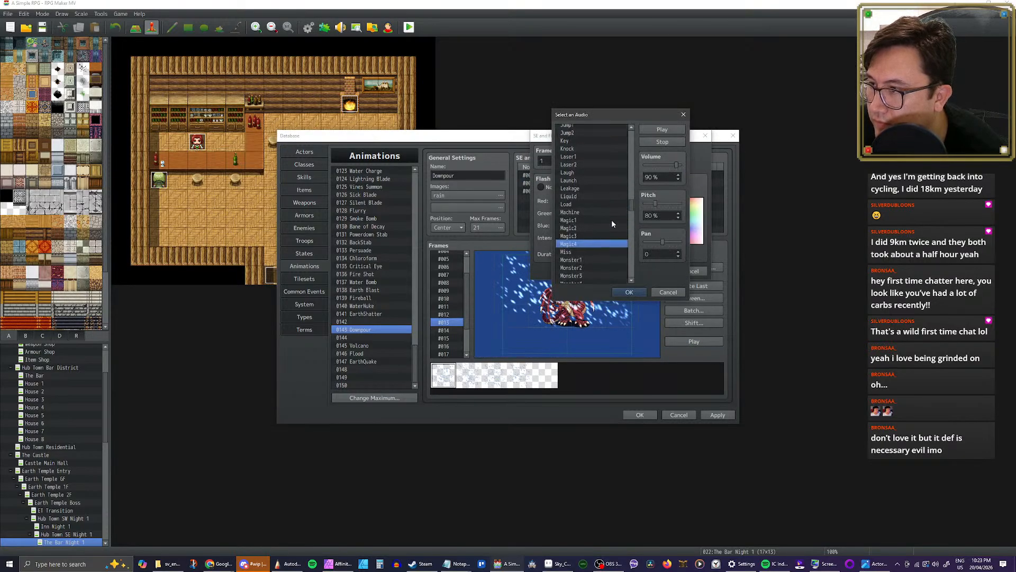
pyautogui.scroll(3, 613, 225)
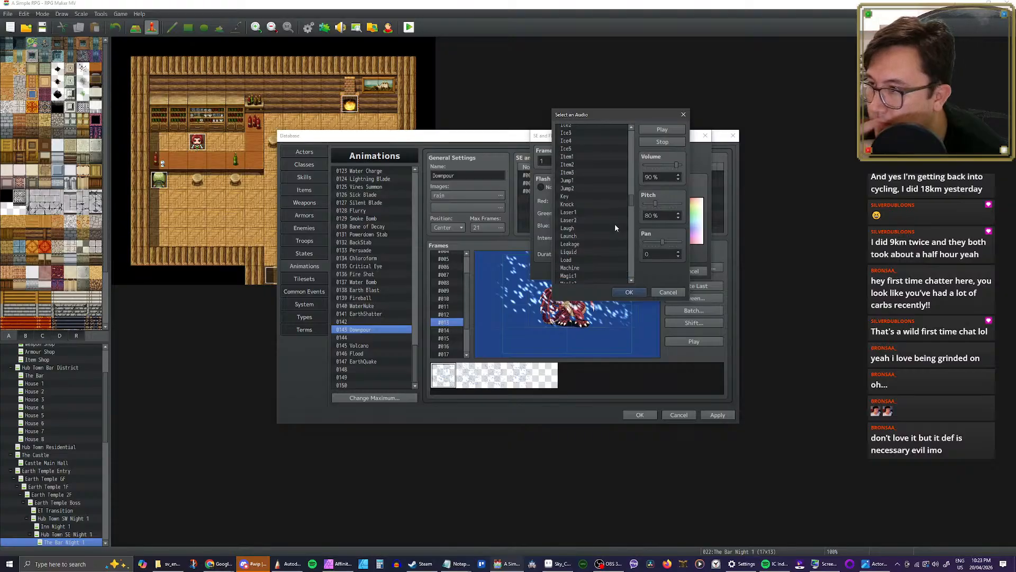
pyautogui.click(582, 243)
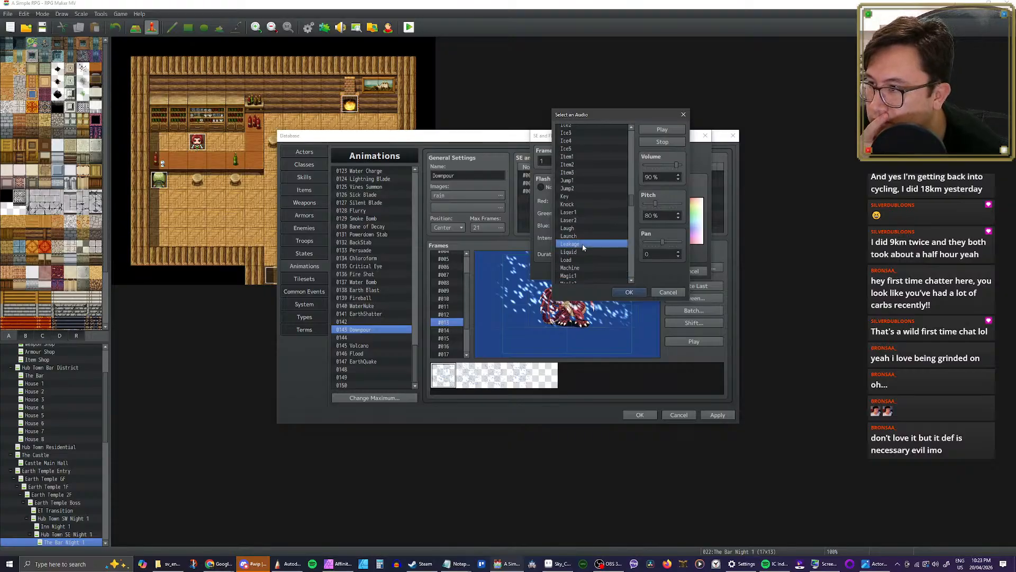
pyautogui.click(589, 253)
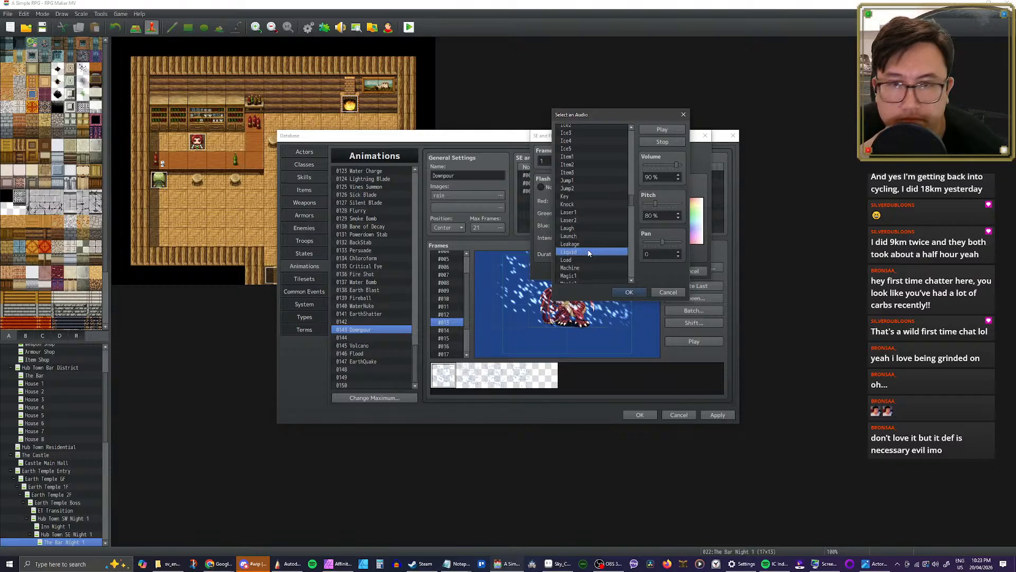
# Step: Audition the Ice4, Ice3 and Ice2 sounds for Downpour's frame 1 sound effect
pyautogui.scroll(1, 593, 254)
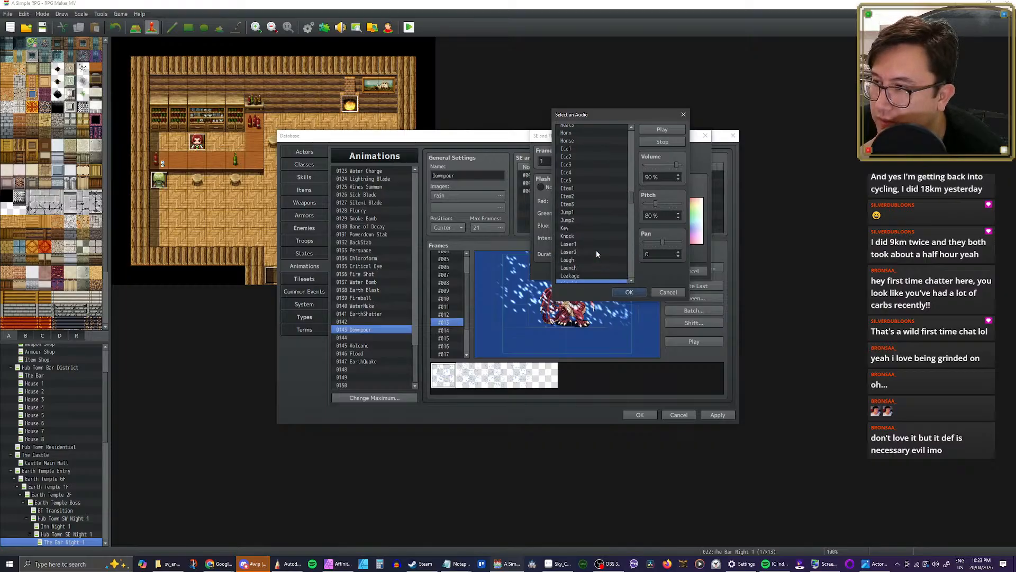
pyautogui.scroll(2, 596, 250)
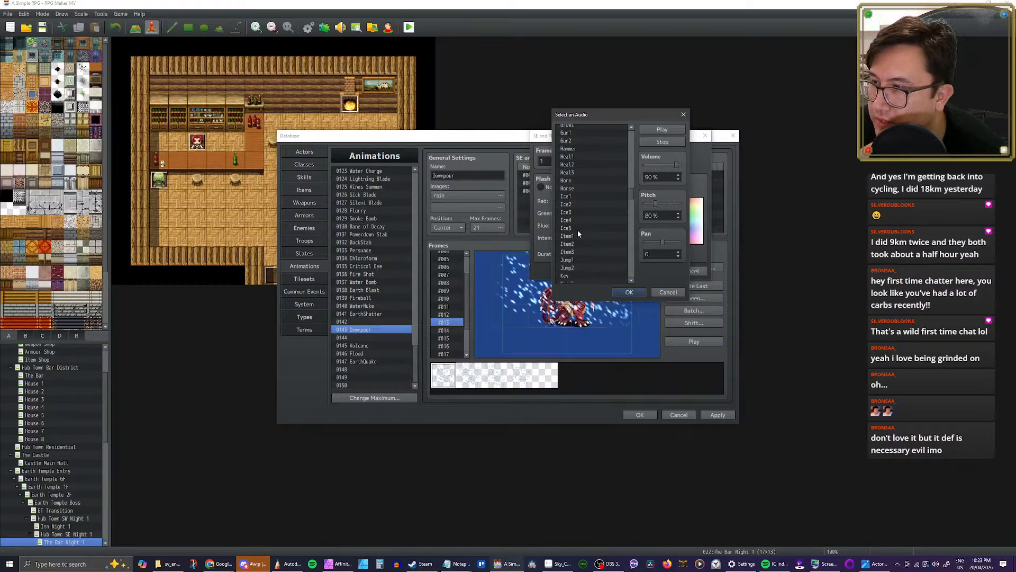
pyautogui.click(577, 221)
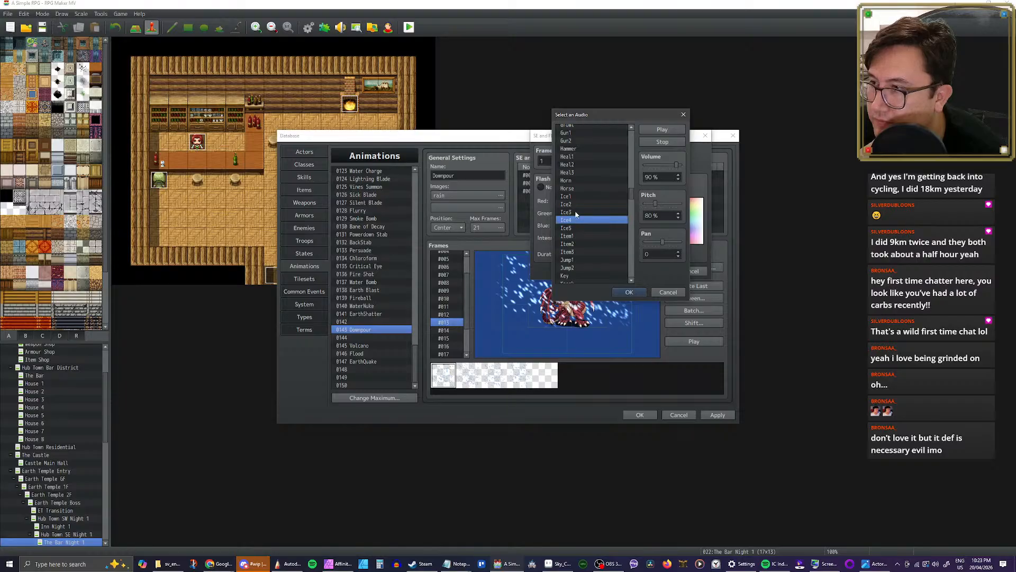
pyautogui.click(577, 212)
pyautogui.click(577, 205)
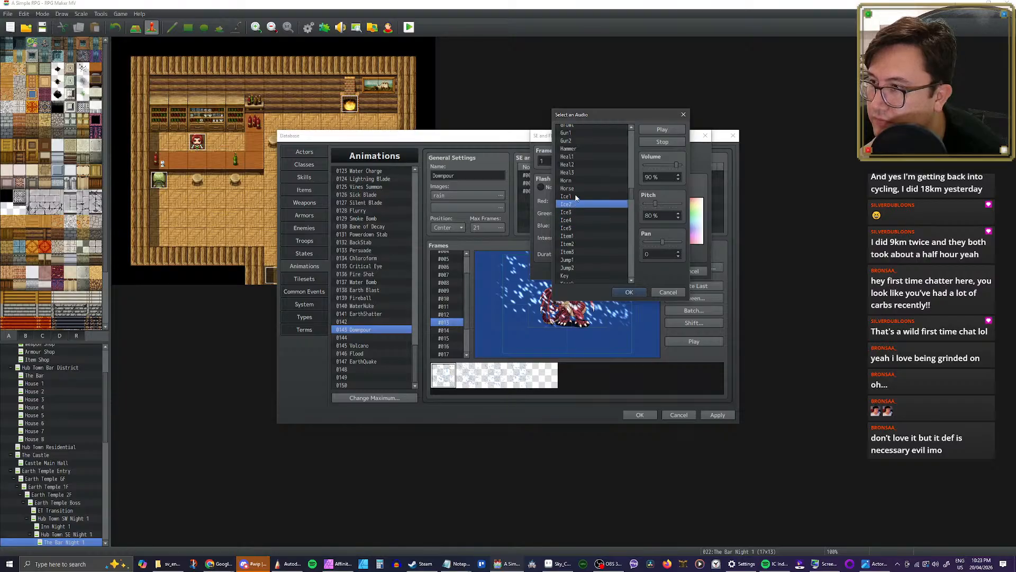
# Step: Assign Ice1 at 50% pitch as Downpour's frame 1 sound effect and play the animation
pyautogui.click(577, 197)
pyautogui.scroll(3, 619, 205)
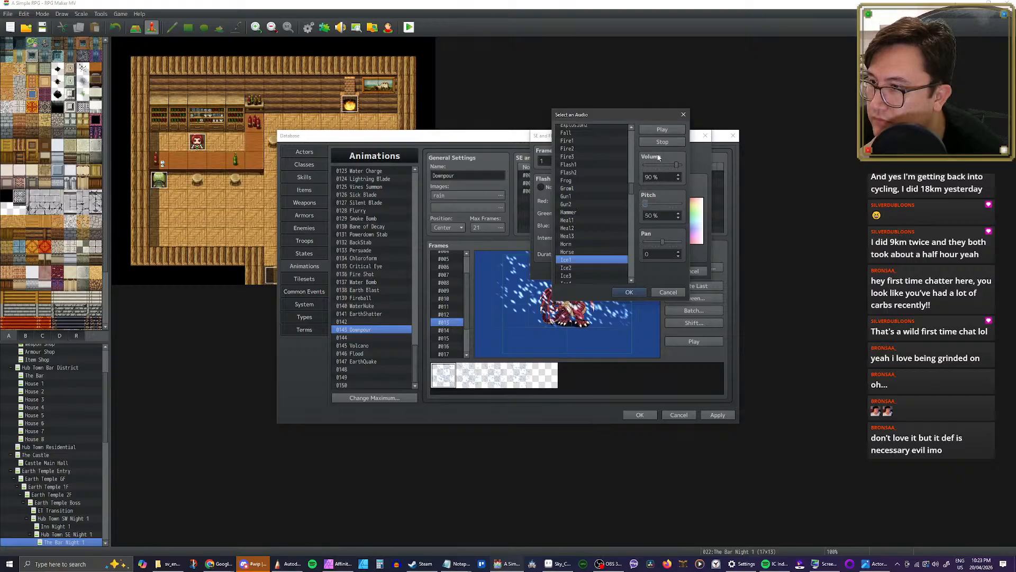
pyautogui.click(636, 291)
pyautogui.click(656, 271)
pyautogui.click(692, 342)
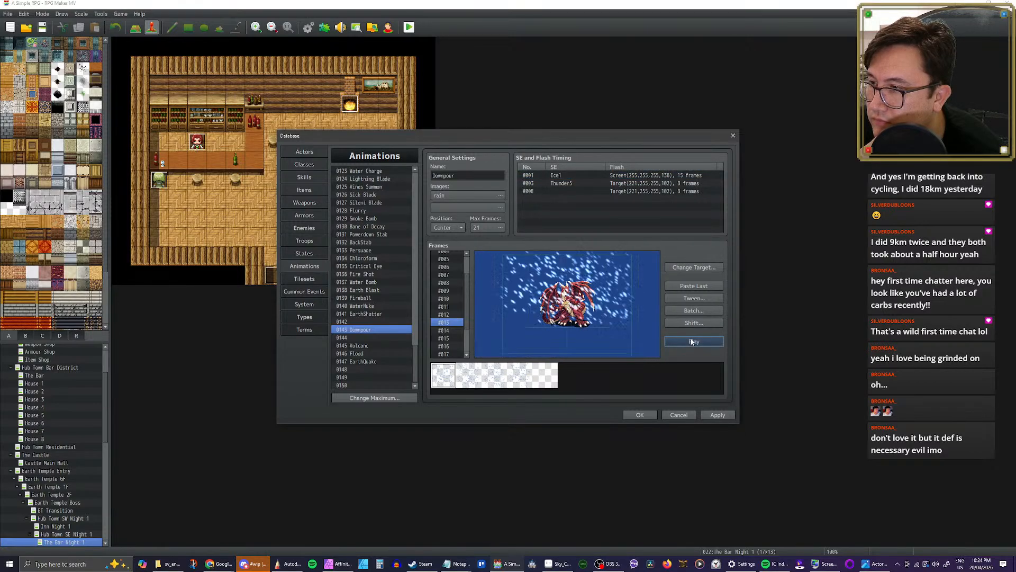
# Step: Reopen Downpour's frame 1 sound effect selection and audition Flash1, Fire1, Fire2 and Fire3
pyautogui.doubleClick(583, 174)
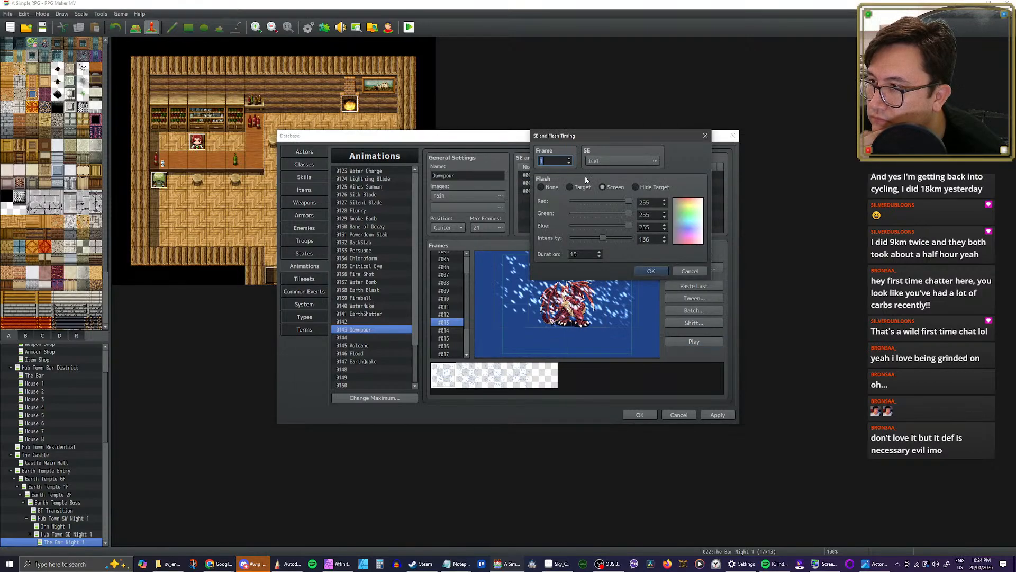
pyautogui.click(611, 162)
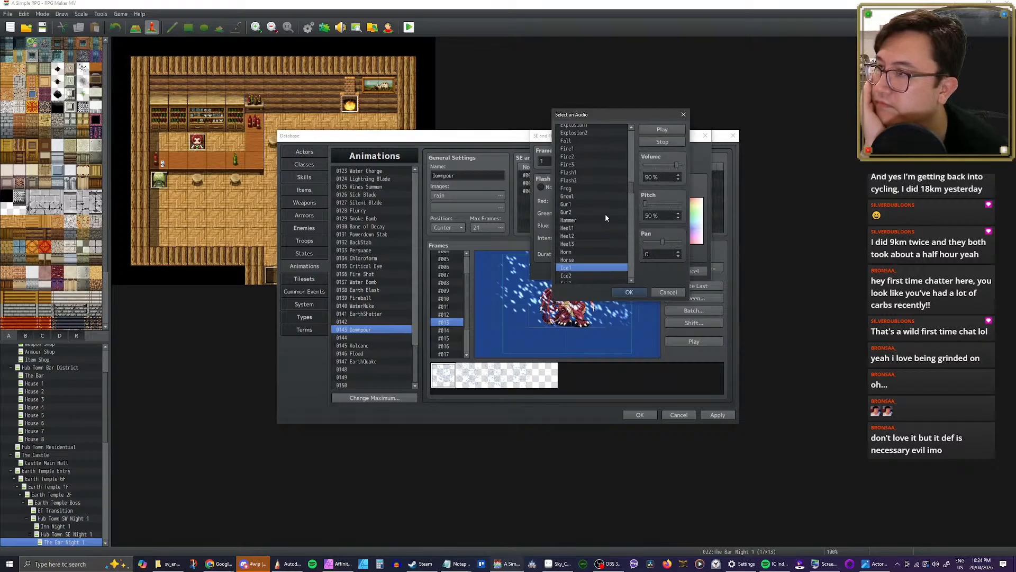
pyautogui.scroll(1, 586, 192)
pyautogui.click(585, 188)
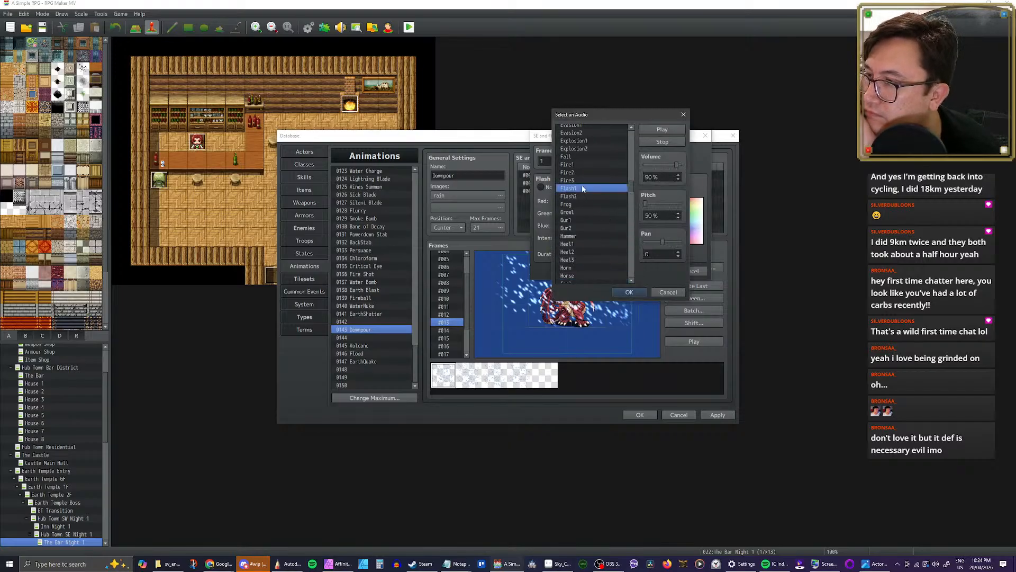
pyautogui.scroll(3, 588, 197)
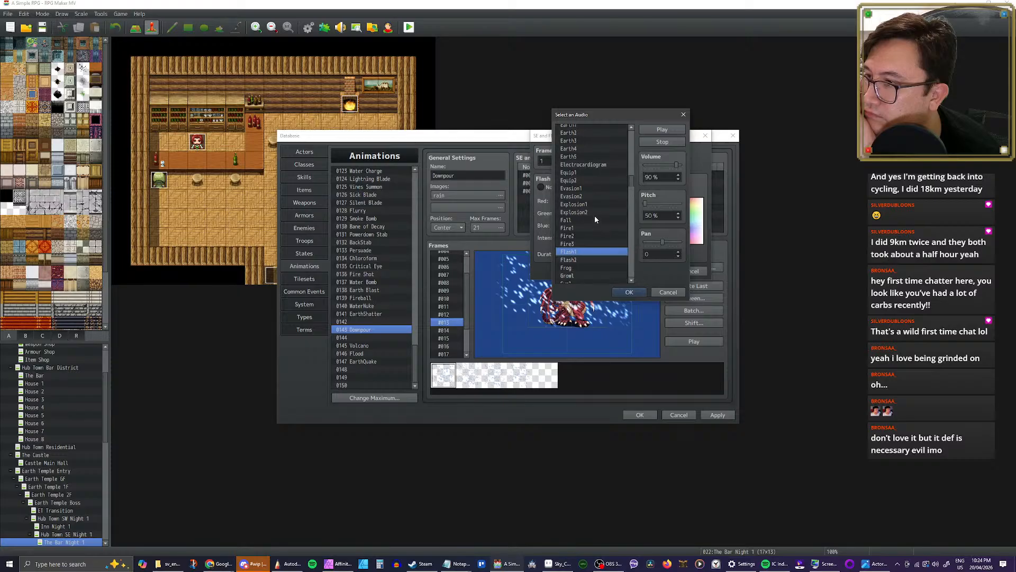
pyautogui.click(582, 229)
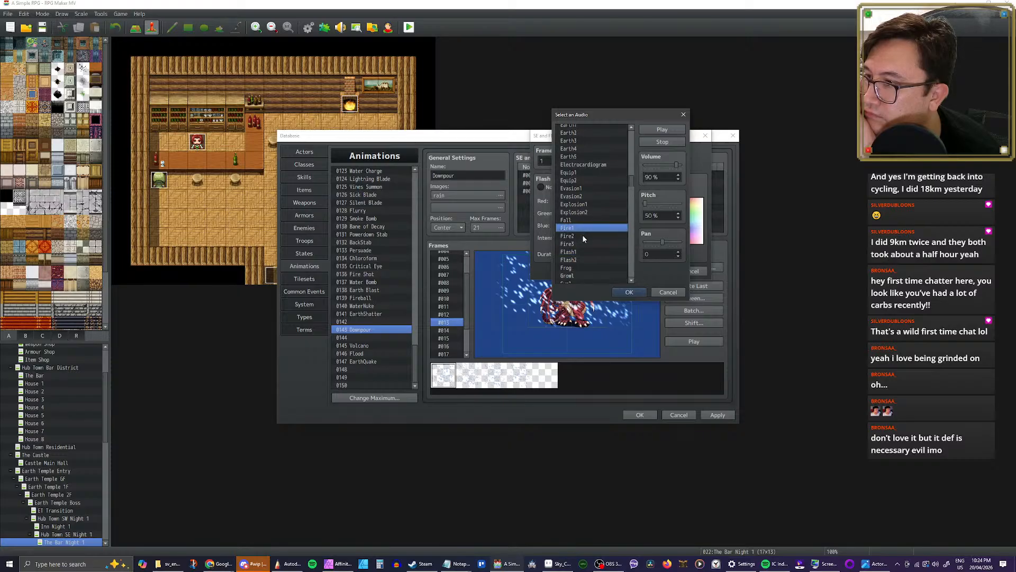
pyautogui.click(585, 236)
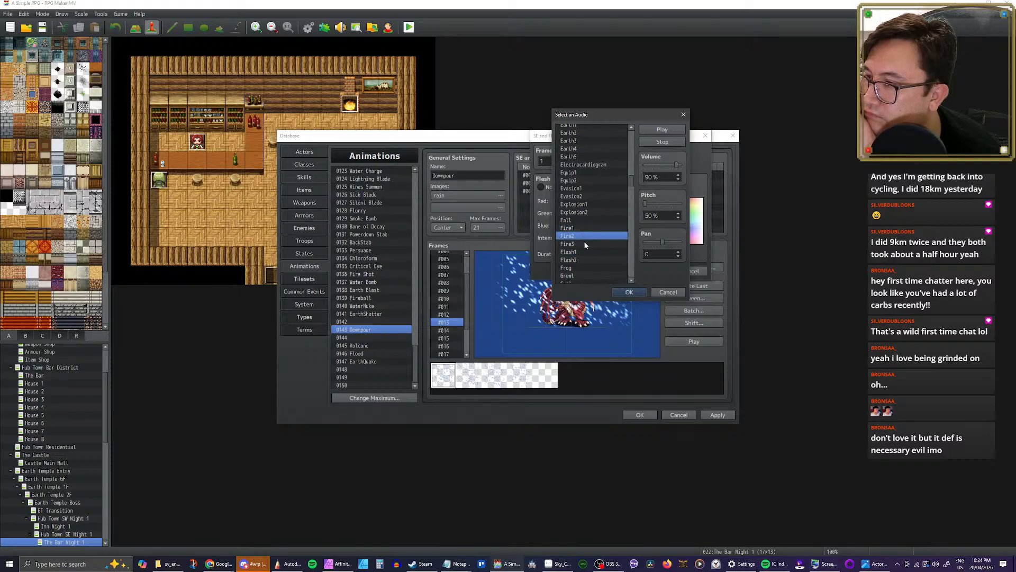
pyautogui.click(585, 245)
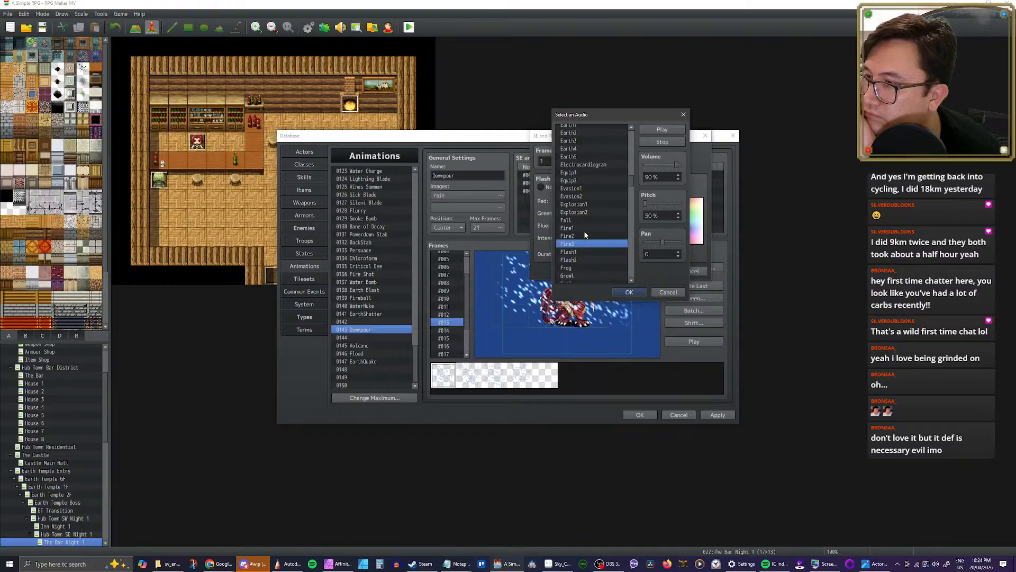
# Step: Assign Fire1 as Downpour's frame 1 sound effect and play the animation
pyautogui.click(584, 228)
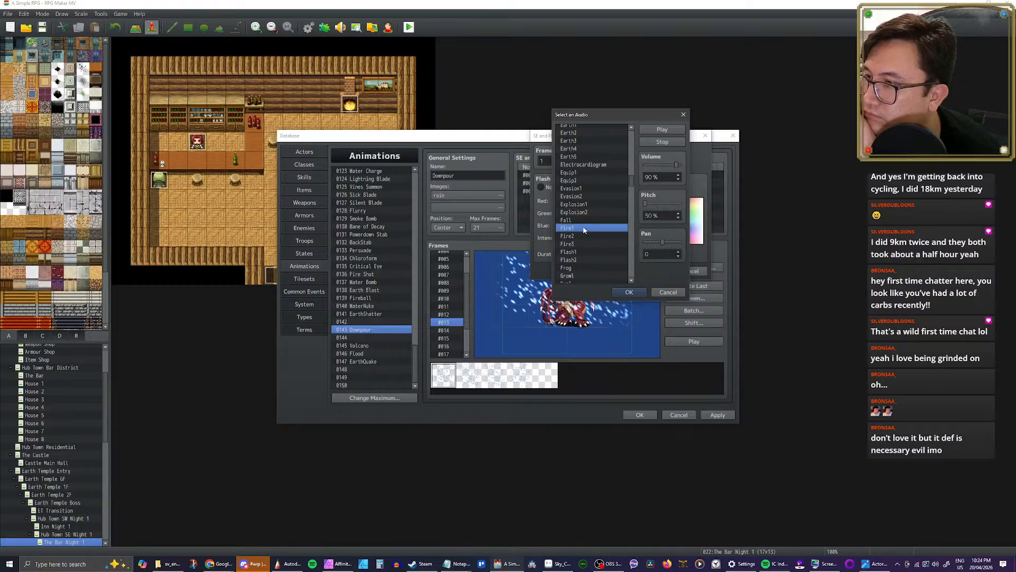
pyautogui.click(631, 293)
pyautogui.click(647, 271)
pyautogui.click(694, 341)
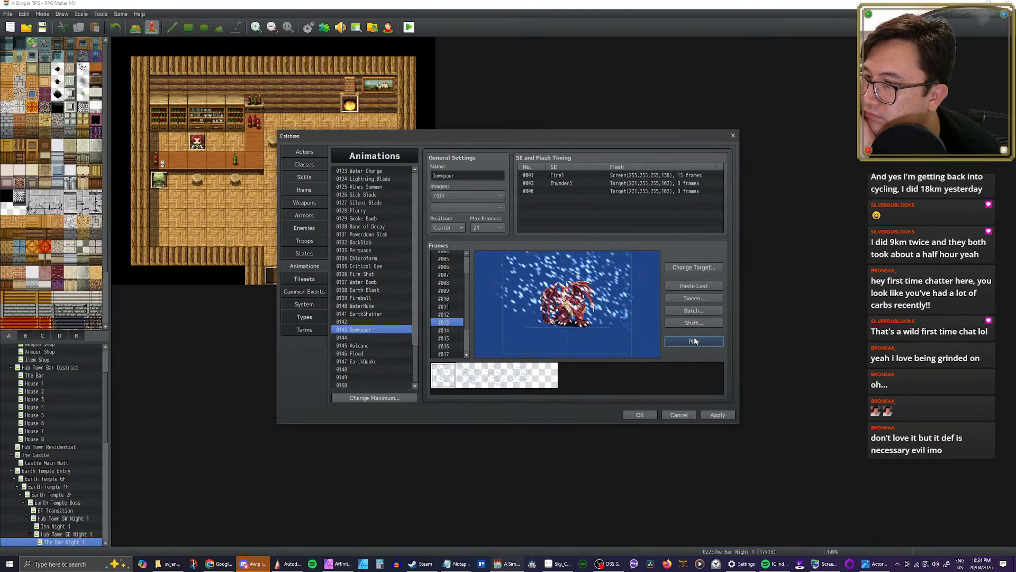
# Step: Replay the Downpour animation several times to check its timing and sound, and apply the database changes
pyautogui.click(694, 342)
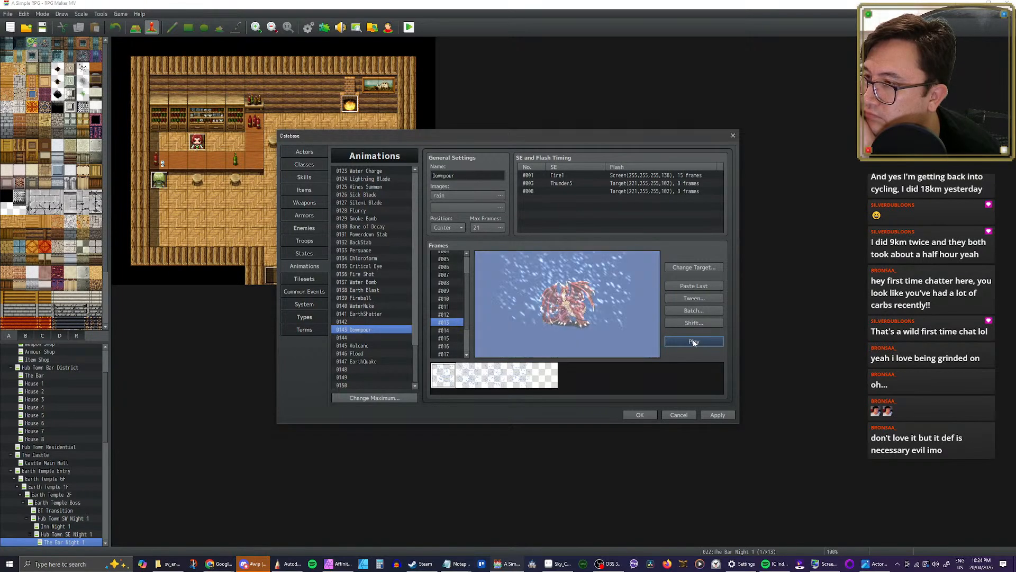
pyautogui.click(694, 342)
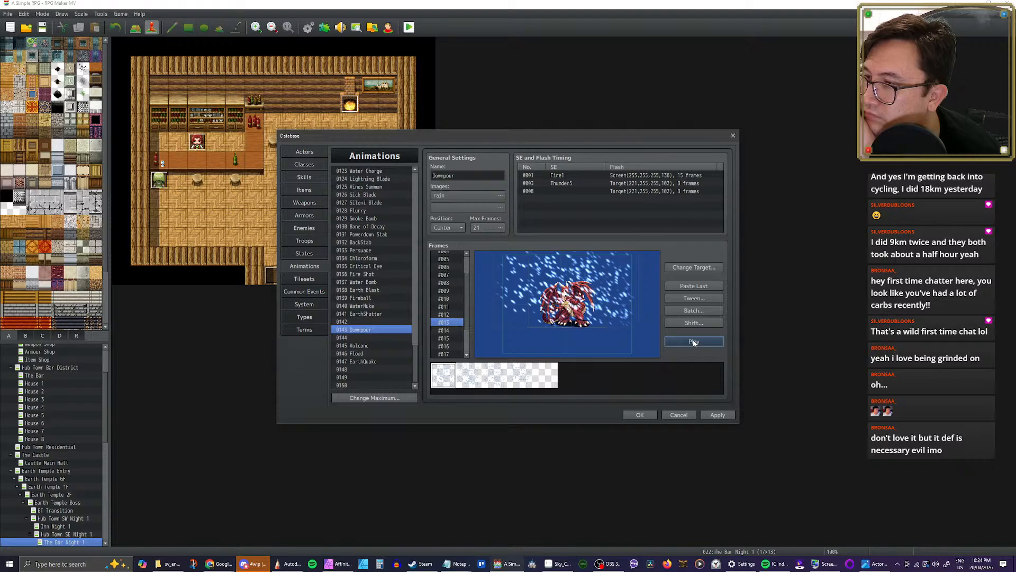
pyautogui.click(694, 342)
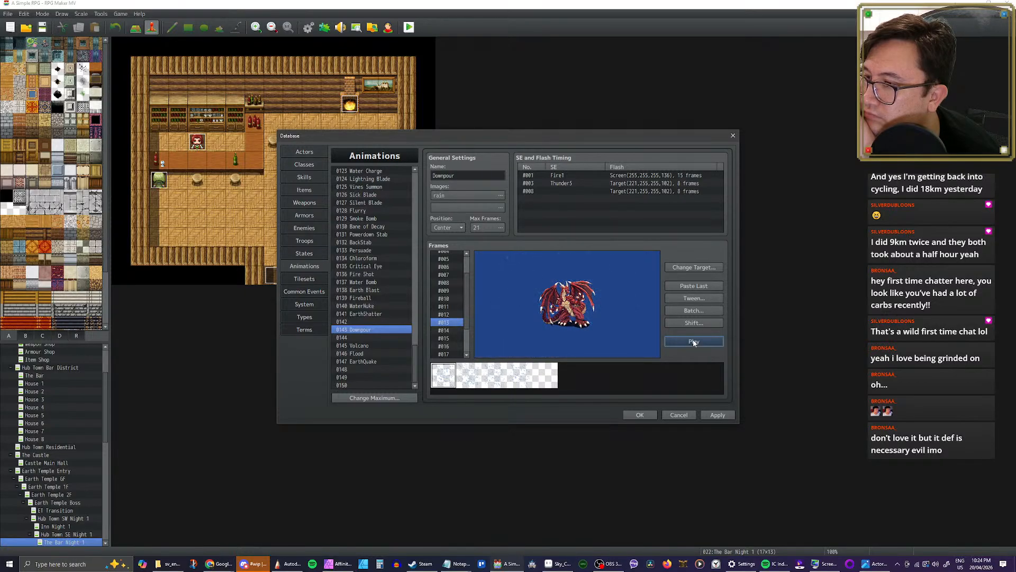
pyautogui.click(694, 342)
pyautogui.click(694, 342)
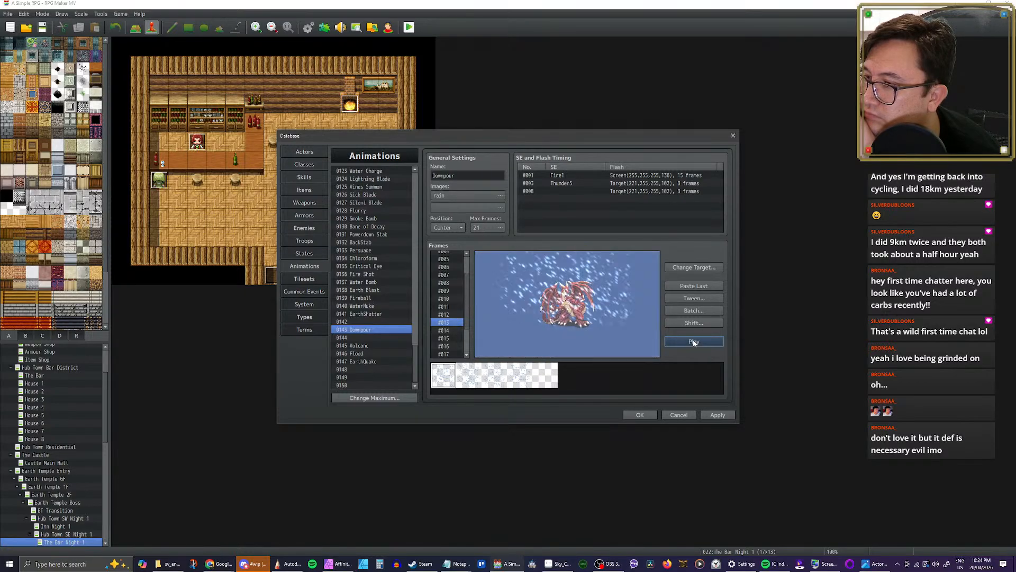
pyautogui.click(694, 342)
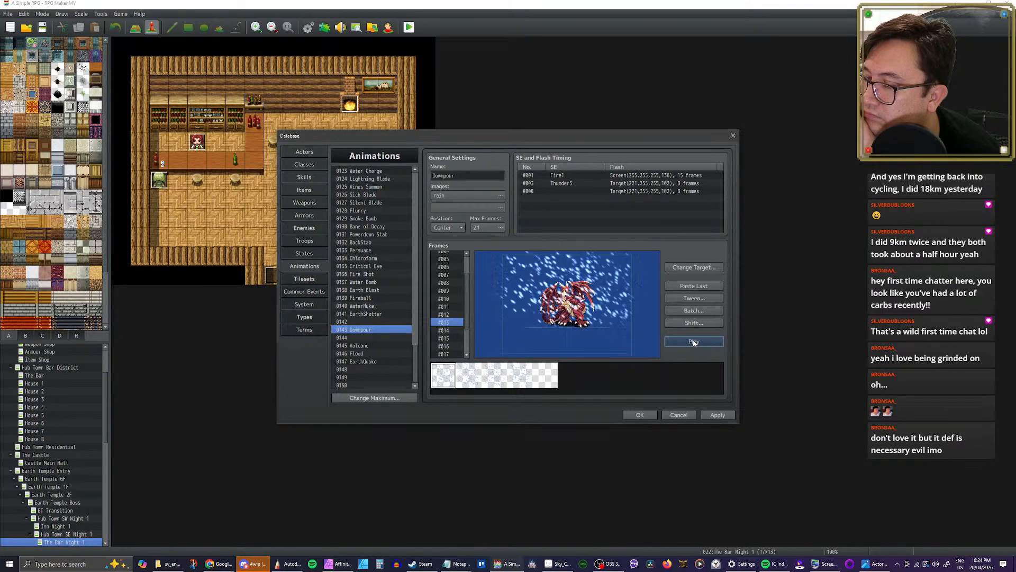
pyautogui.click(694, 342)
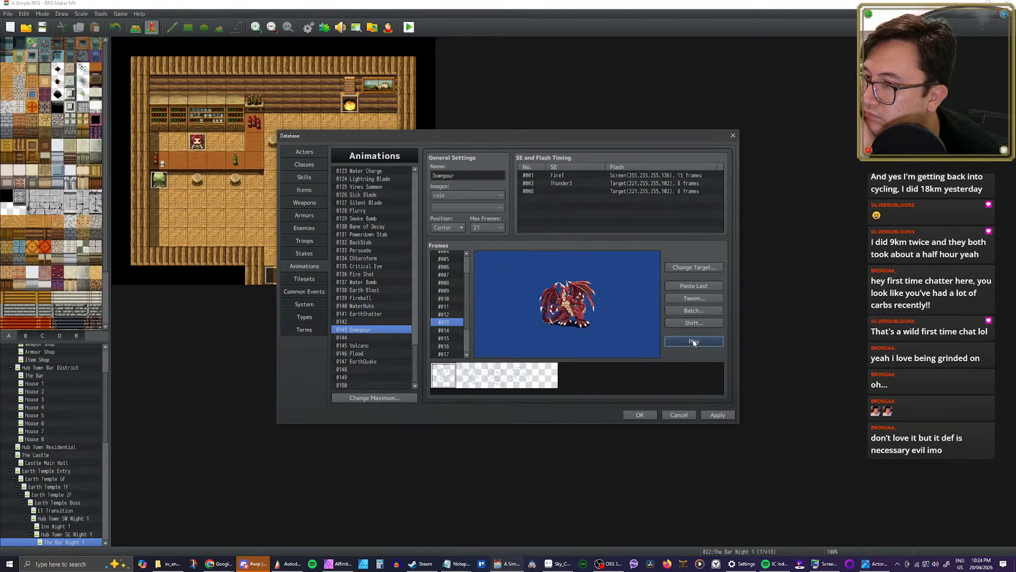
pyautogui.click(694, 342)
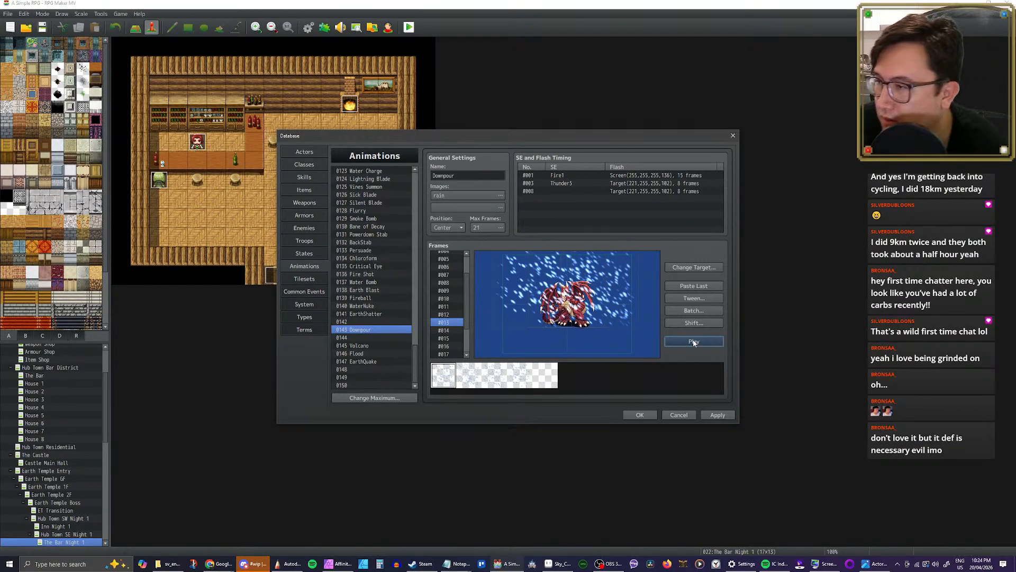
pyautogui.click(717, 413)
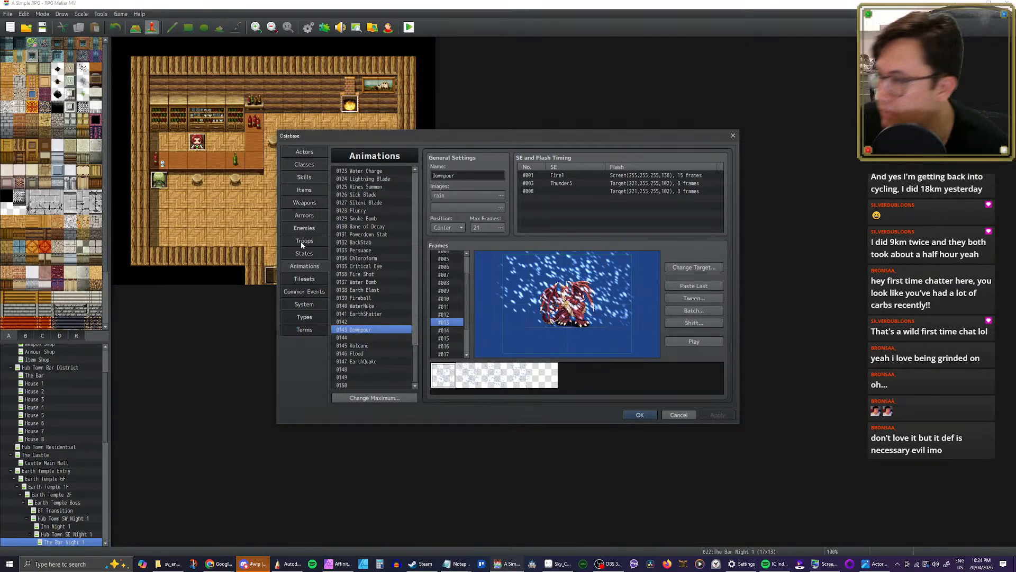
# Step: Set the Downpour skill's animation to 0143 Downpour and apply the change
pyautogui.click(303, 177)
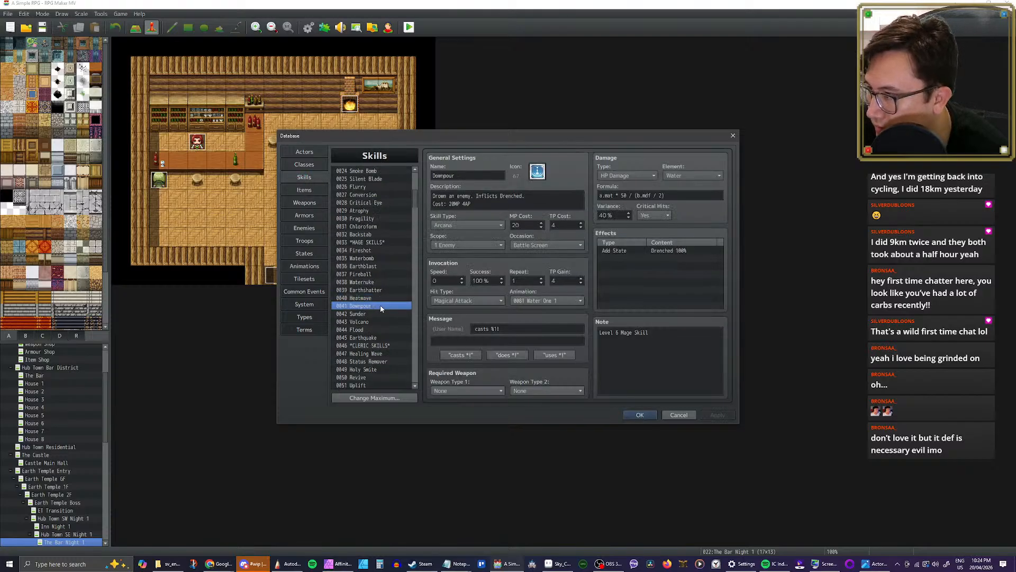
pyautogui.click(557, 301)
pyautogui.scroll(-10, 559, 381)
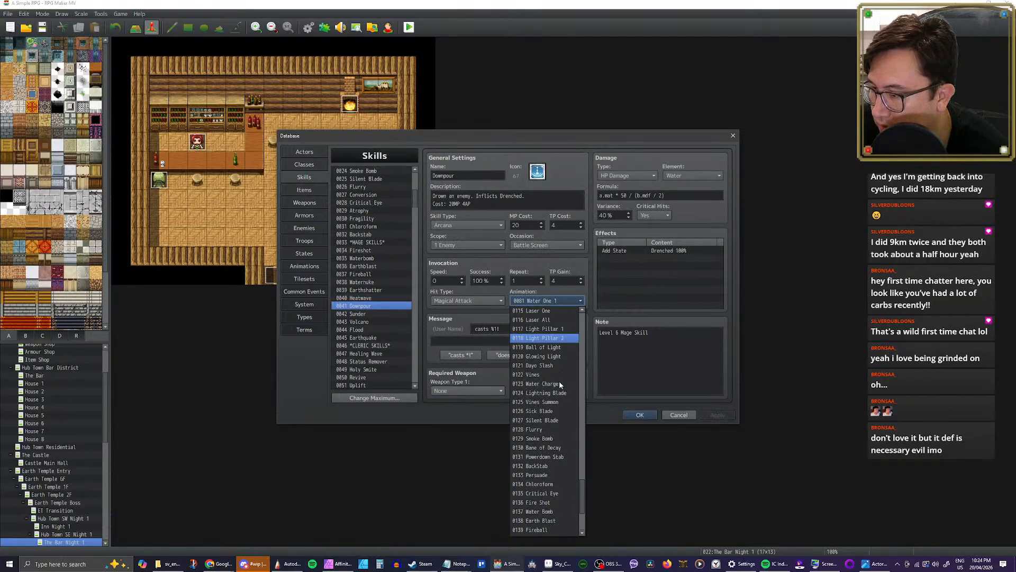
pyautogui.click(534, 463)
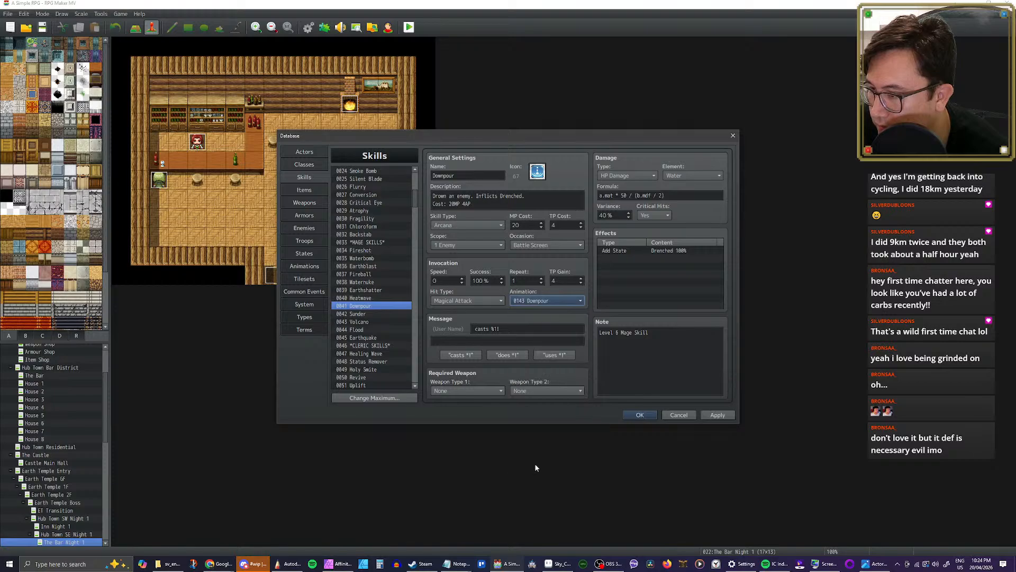
pyautogui.click(718, 414)
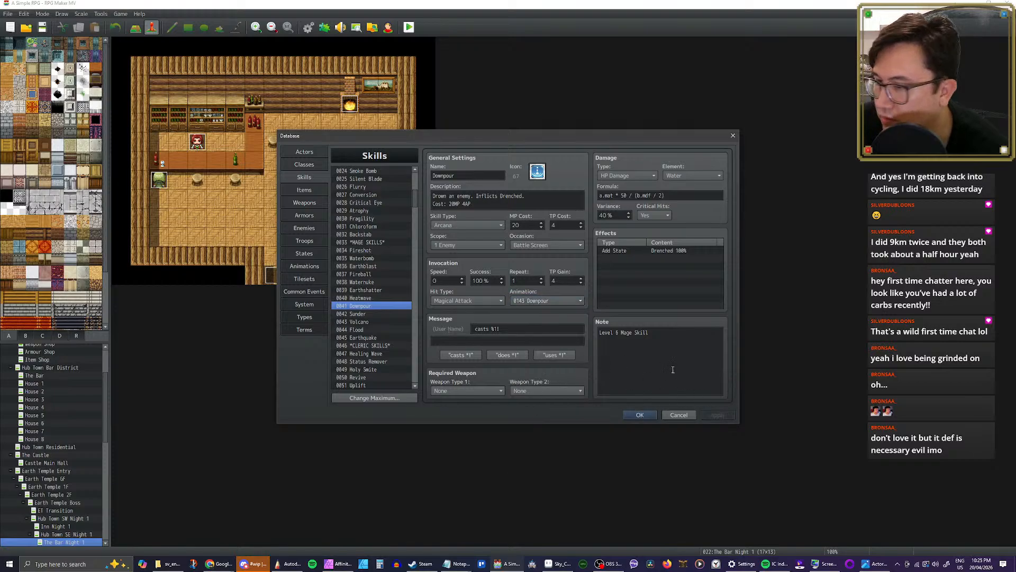
# Step: Open the Heatwave mage skill and review its description, animation and effects
pyautogui.click(370, 298)
pyautogui.click(365, 306)
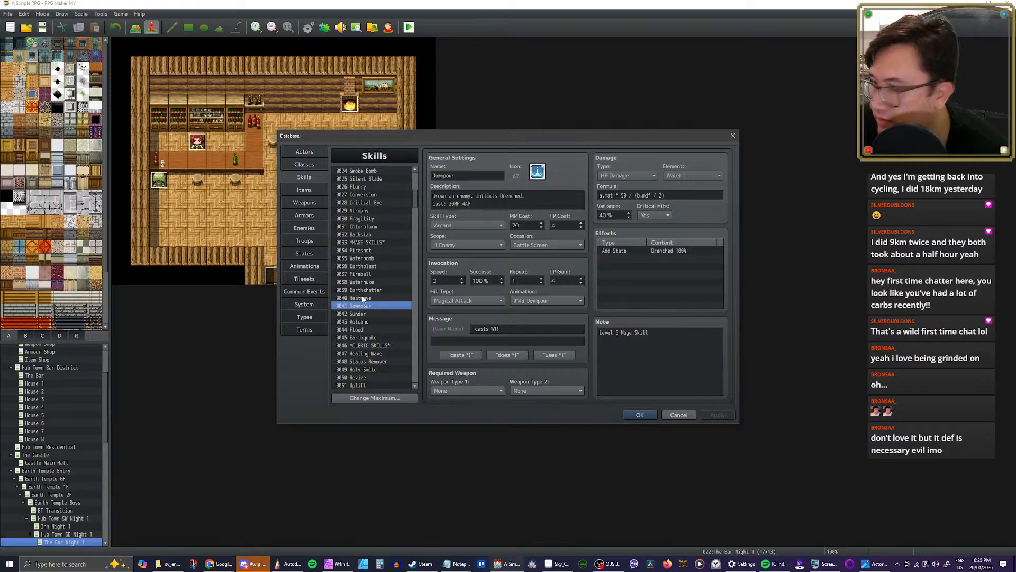
pyautogui.click(363, 299)
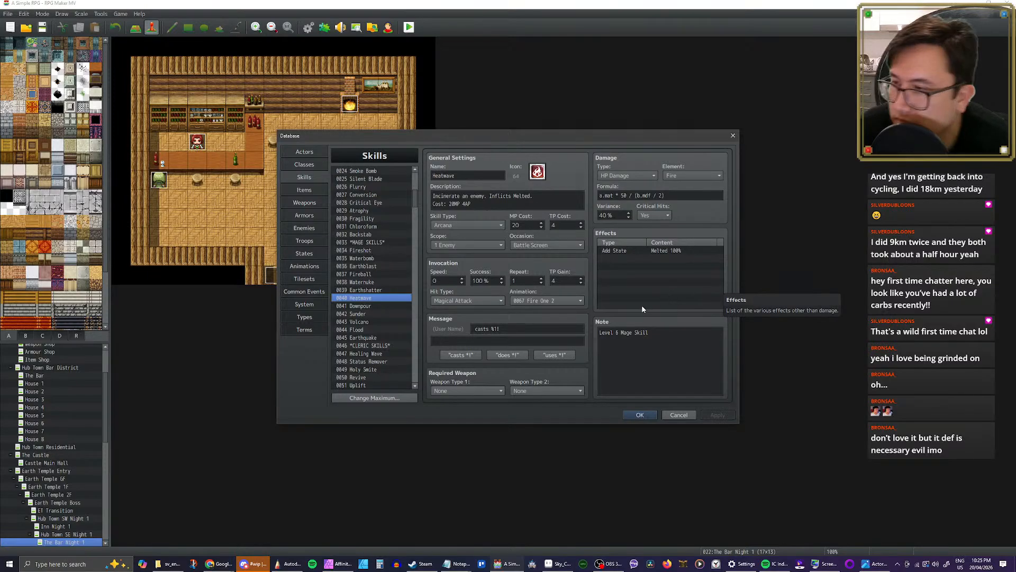
pyautogui.click(620, 296)
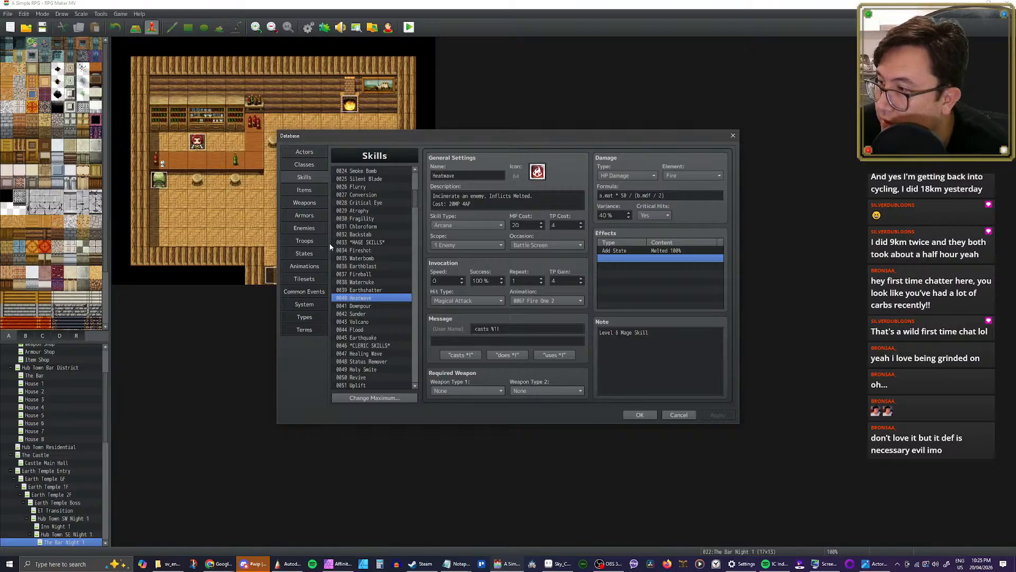
# Step: Preview the Shoot Normal, Shoot Barrage, Shoot All and Shoot Special animations as candidates for Heatwave
pyautogui.click(305, 266)
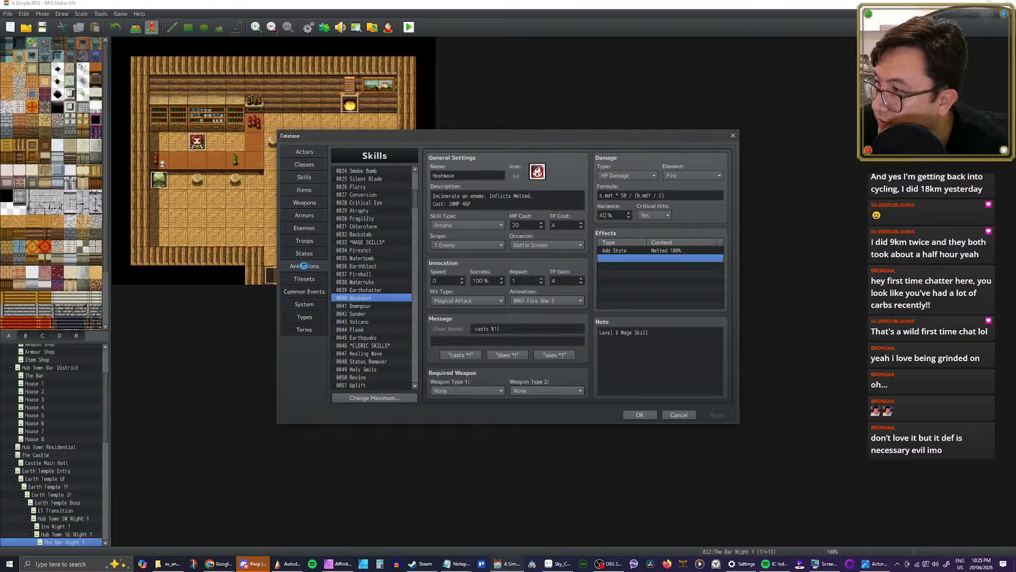
pyautogui.scroll(5, 377, 293)
pyautogui.scroll(6, 377, 291)
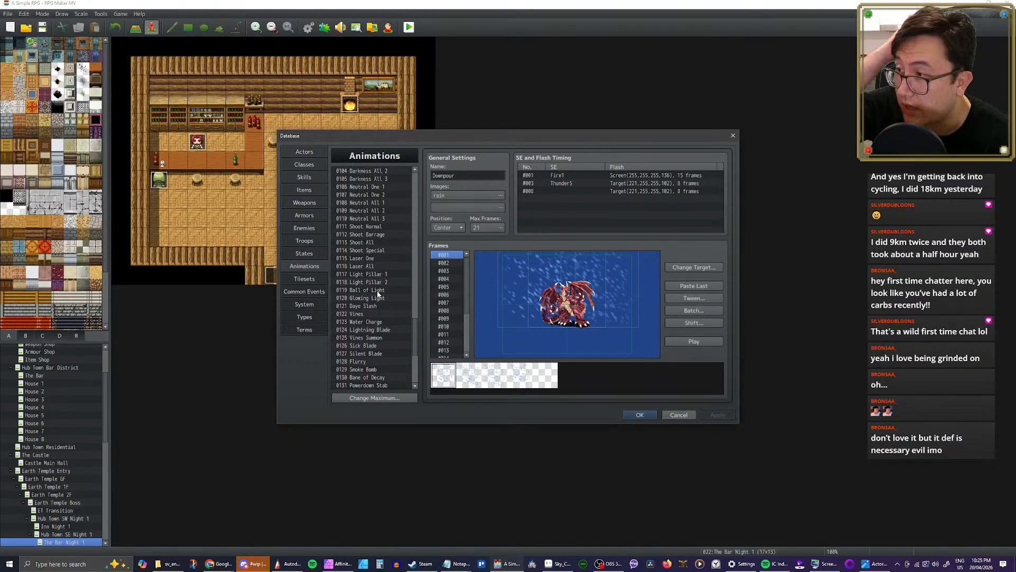
pyautogui.click(360, 290)
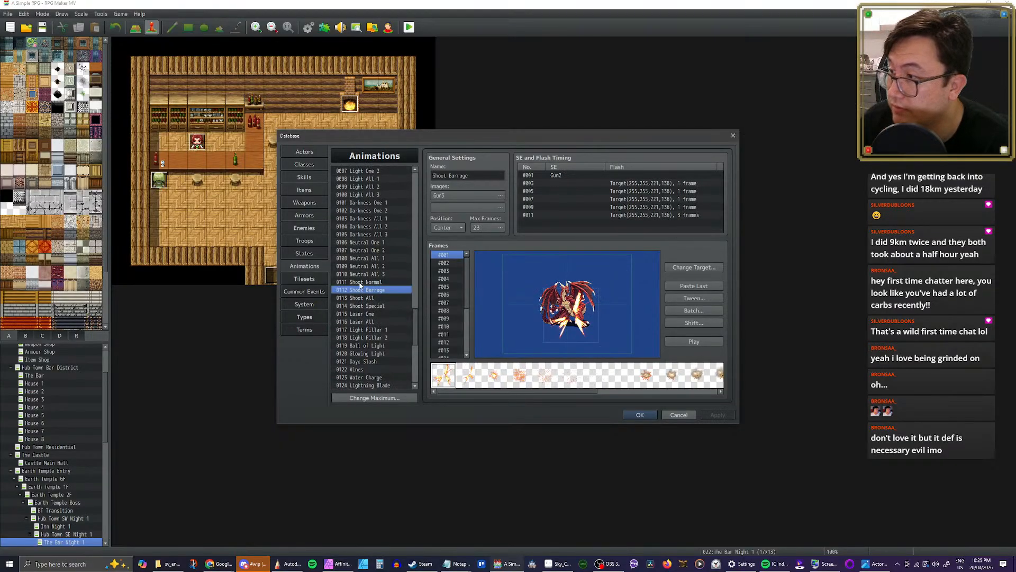
pyautogui.click(361, 282)
pyautogui.click(694, 342)
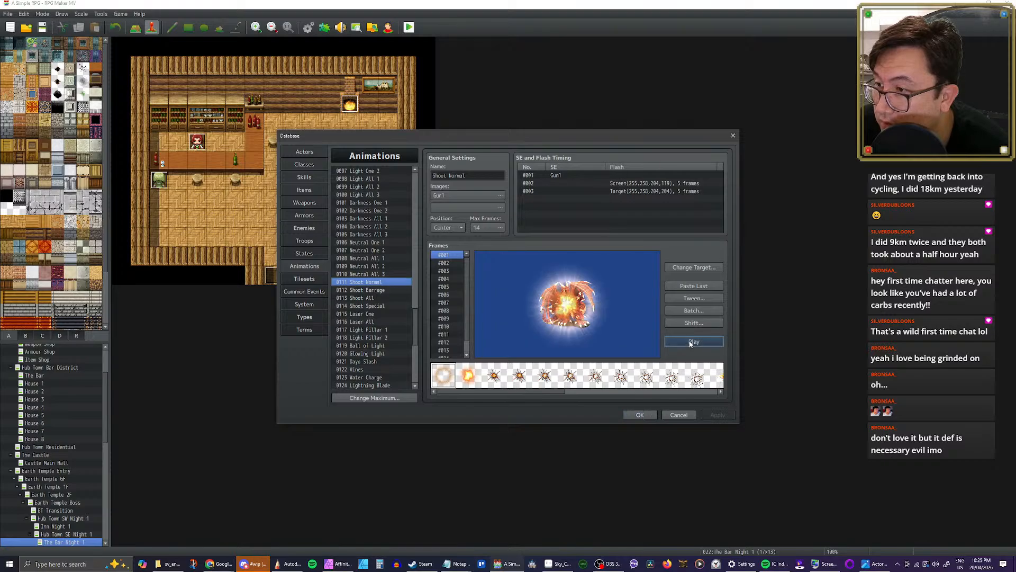
pyautogui.click(370, 290)
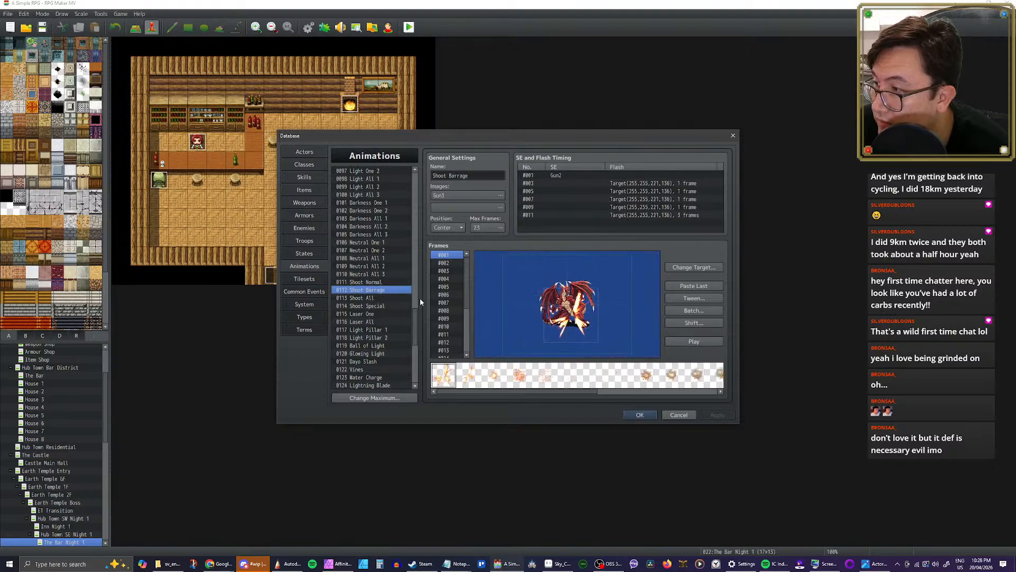
pyautogui.click(677, 341)
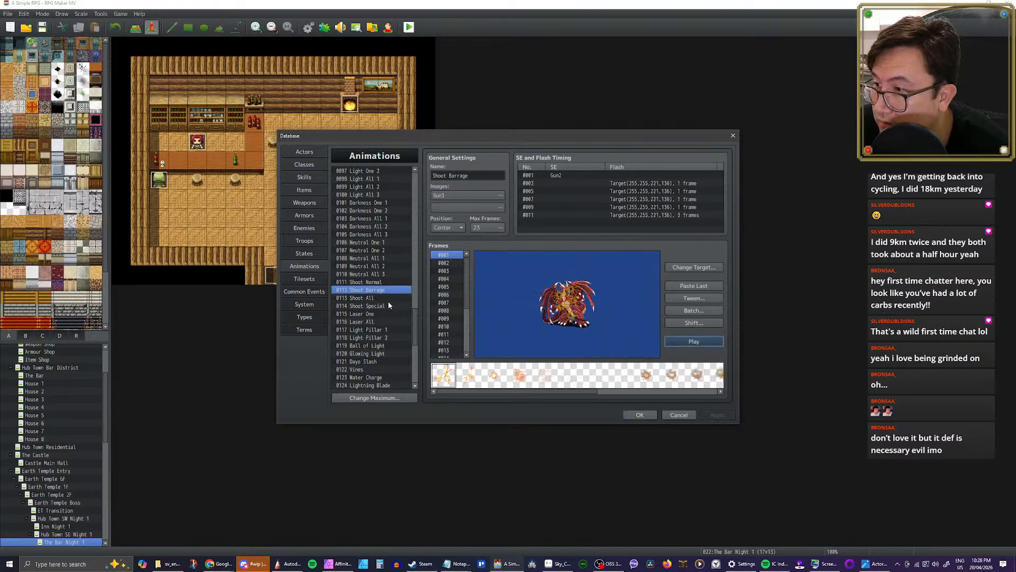
pyautogui.click(365, 298)
pyautogui.click(686, 342)
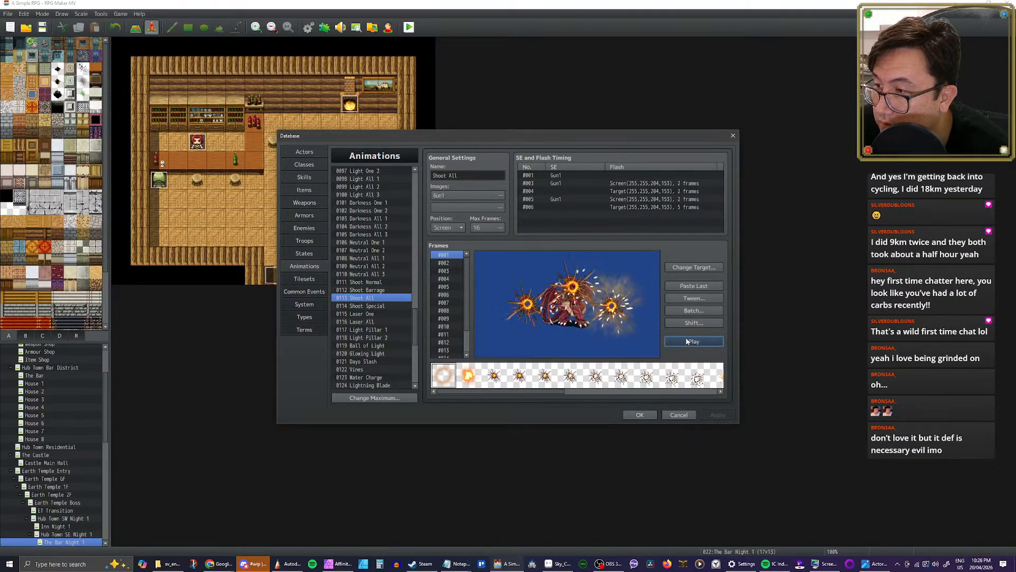
pyautogui.click(385, 306)
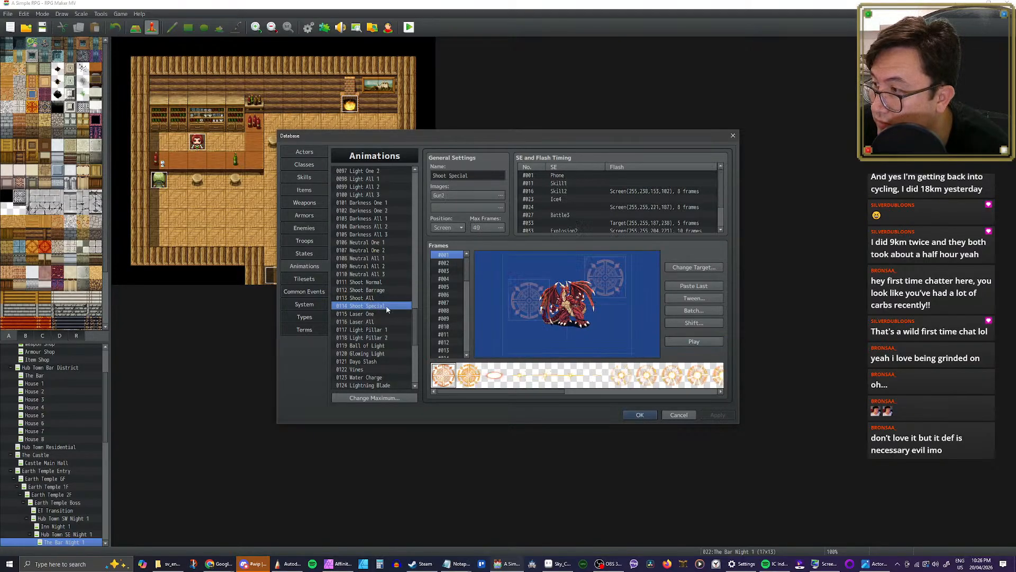
pyautogui.click(688, 345)
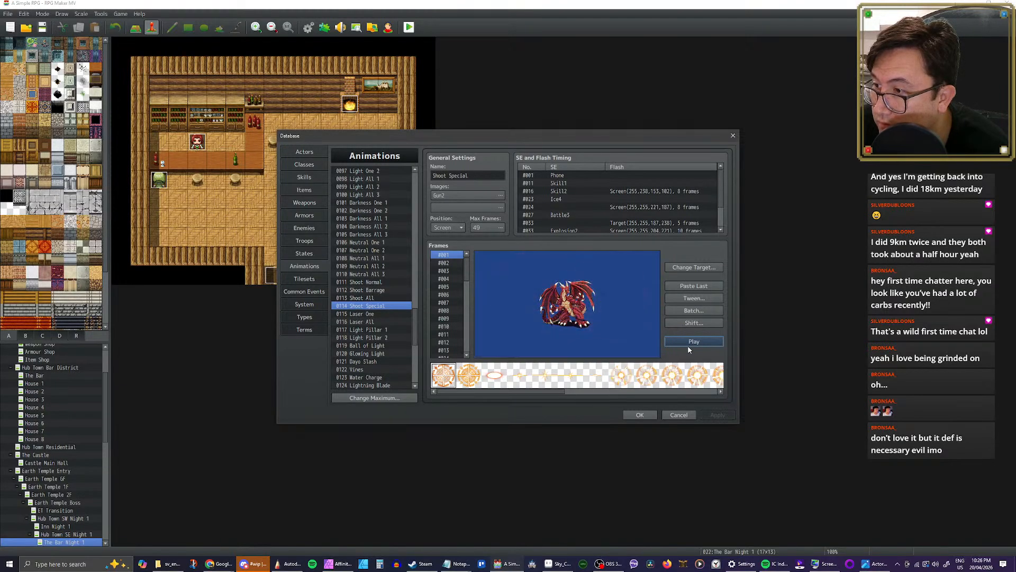
pyautogui.click(371, 314)
# Step: Find the Breath animation among the earlier entries and play it
pyautogui.scroll(4, 411, 310)
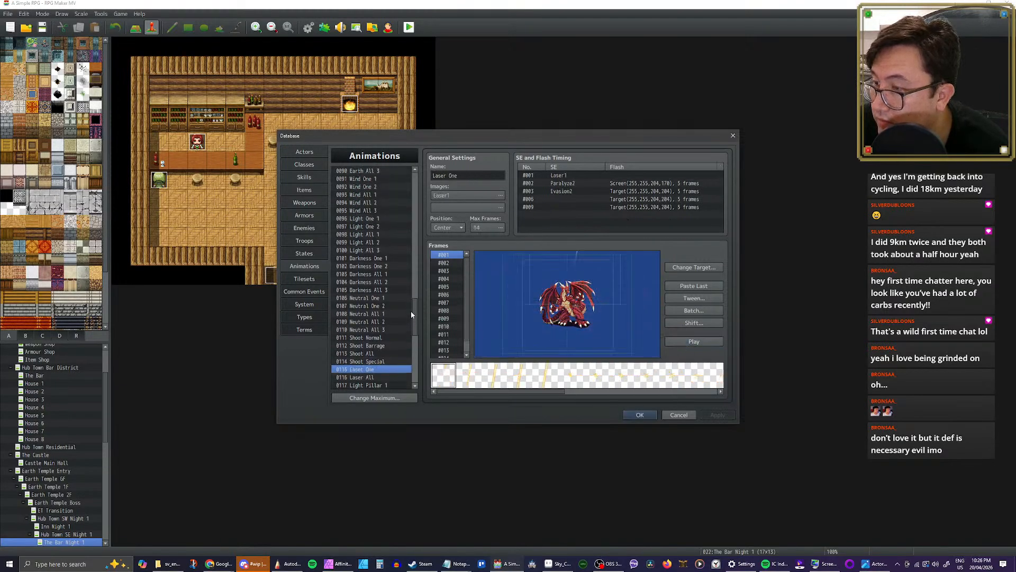
pyautogui.moveTo(414, 314); pyautogui.dragTo(412, 227)
pyautogui.click(370, 224)
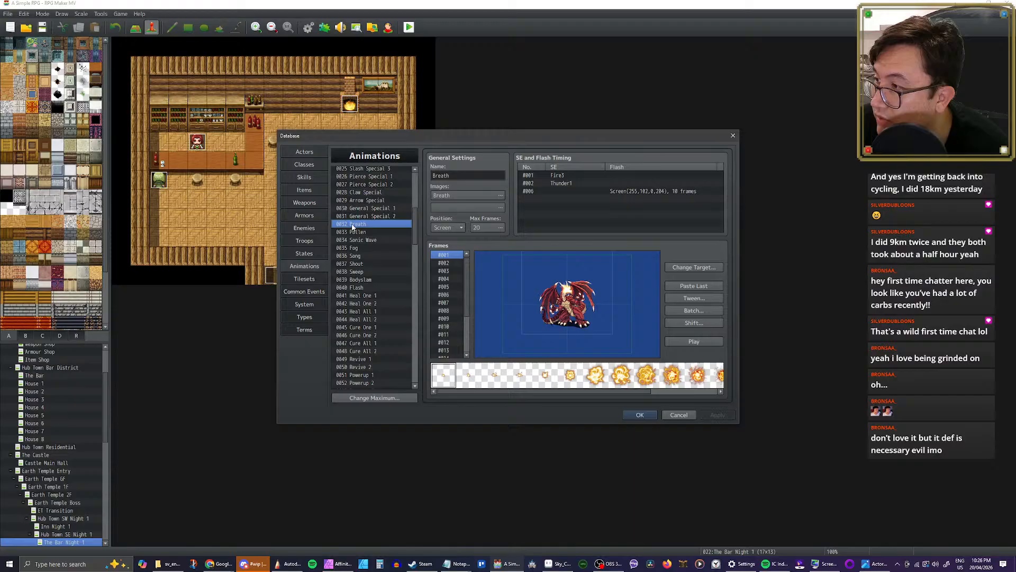
pyautogui.click(694, 341)
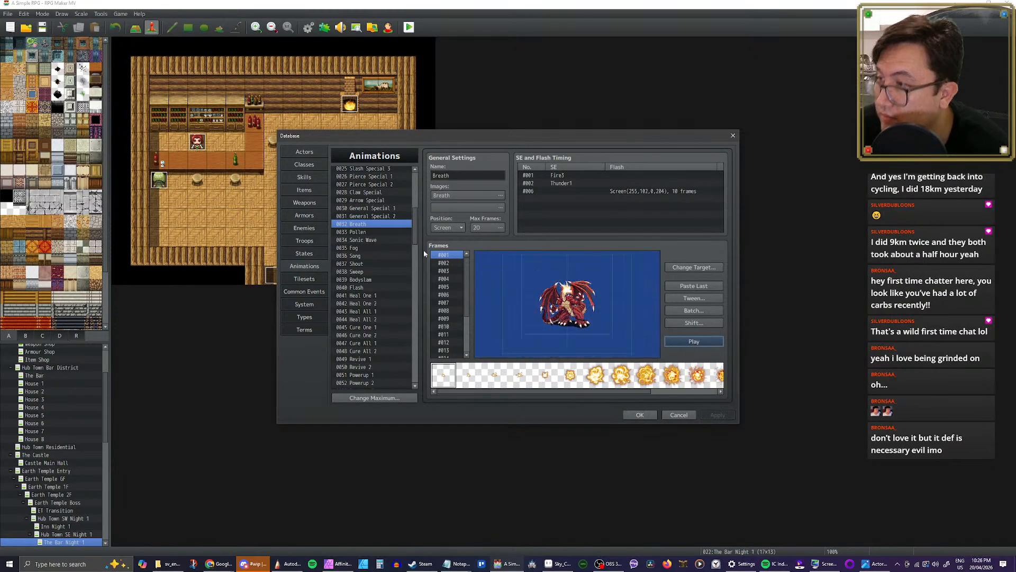
# Step: Copy the Breath animation into the empty animation slot 0142
pyautogui.click(362, 234)
pyautogui.click(359, 226)
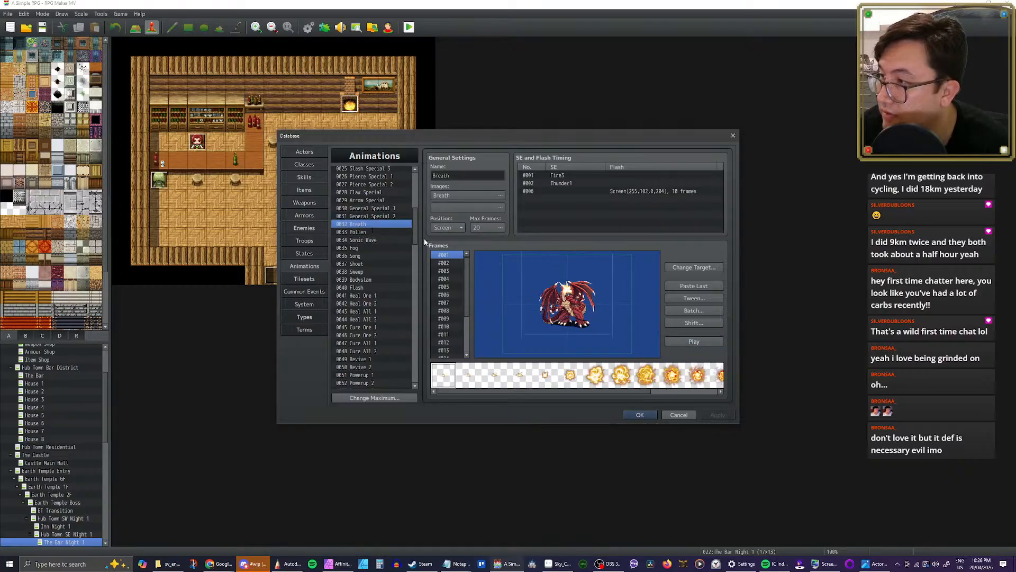
pyautogui.moveTo(413, 235); pyautogui.dragTo(414, 384)
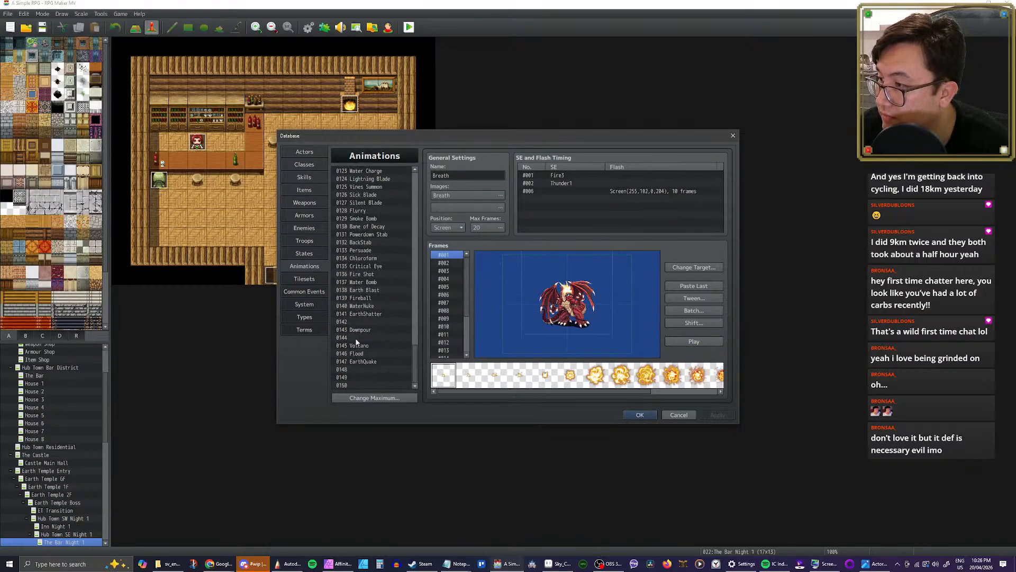
pyautogui.click(360, 323)
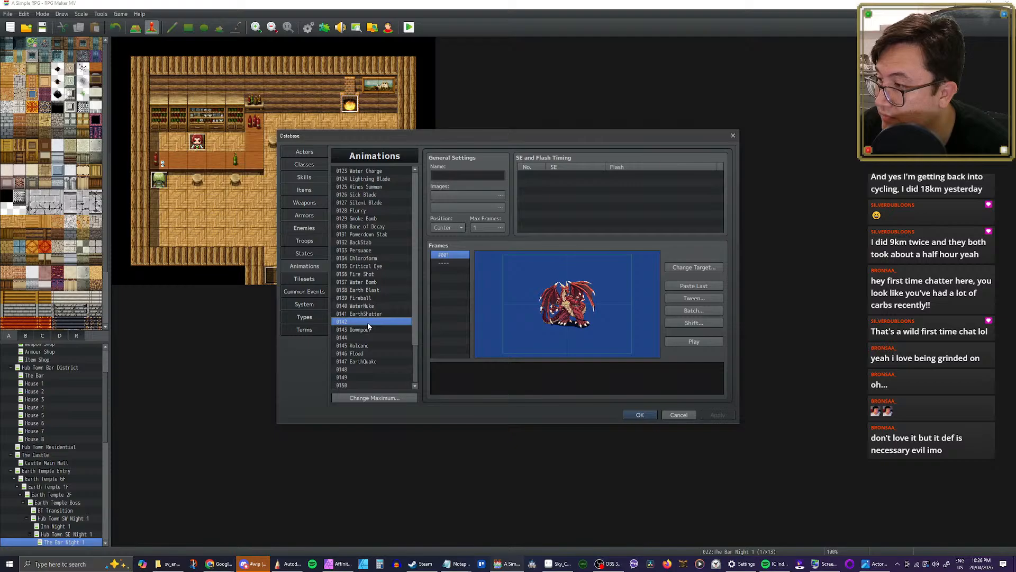
pyautogui.hotkey('ctrl', 'v')
# Step: Rename the copied animation in slot 0142 as Heatwave and apply the change
pyautogui.doubleClick(468, 176)
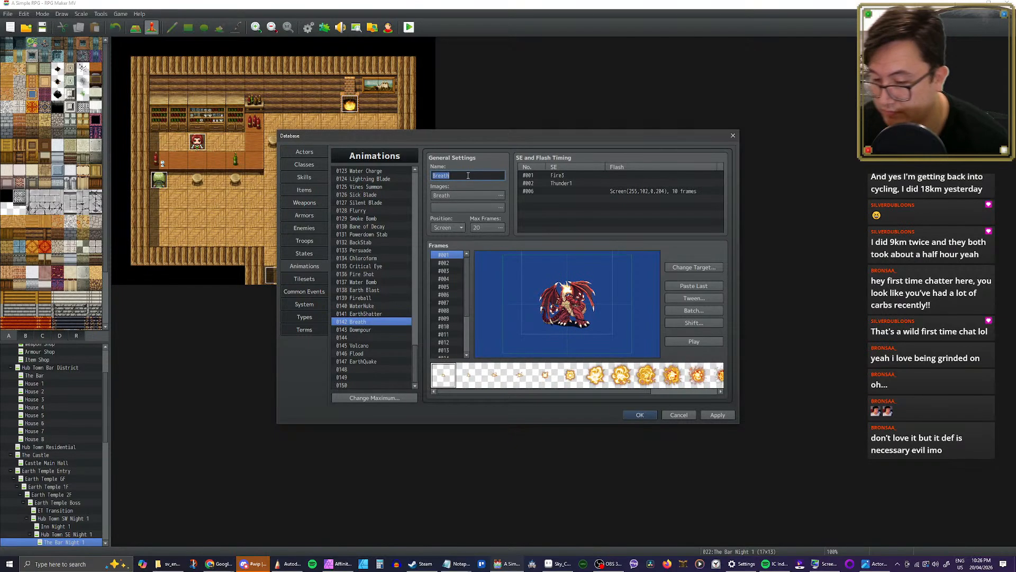
pyautogui.write('Heatwave')
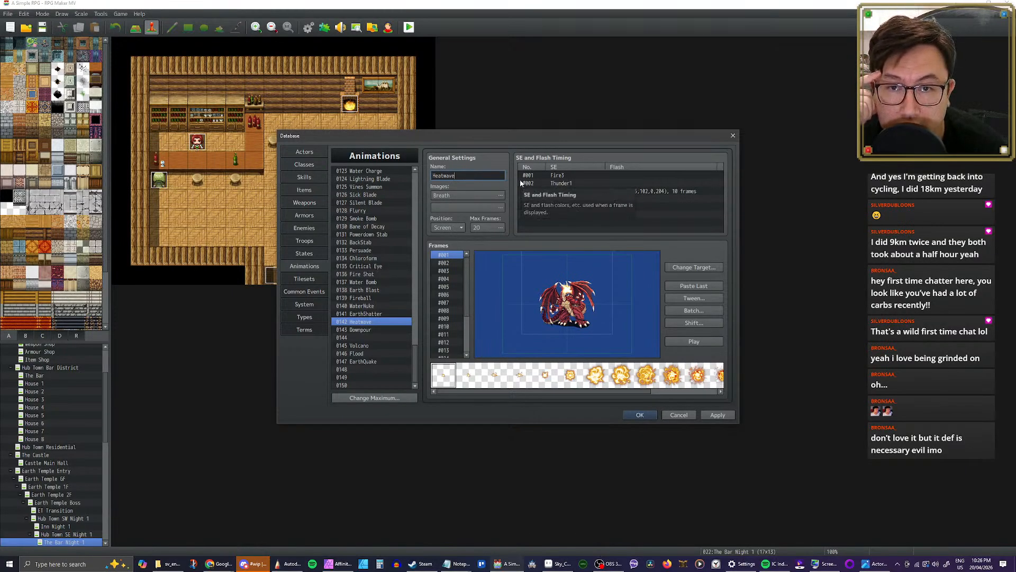
pyautogui.click(718, 415)
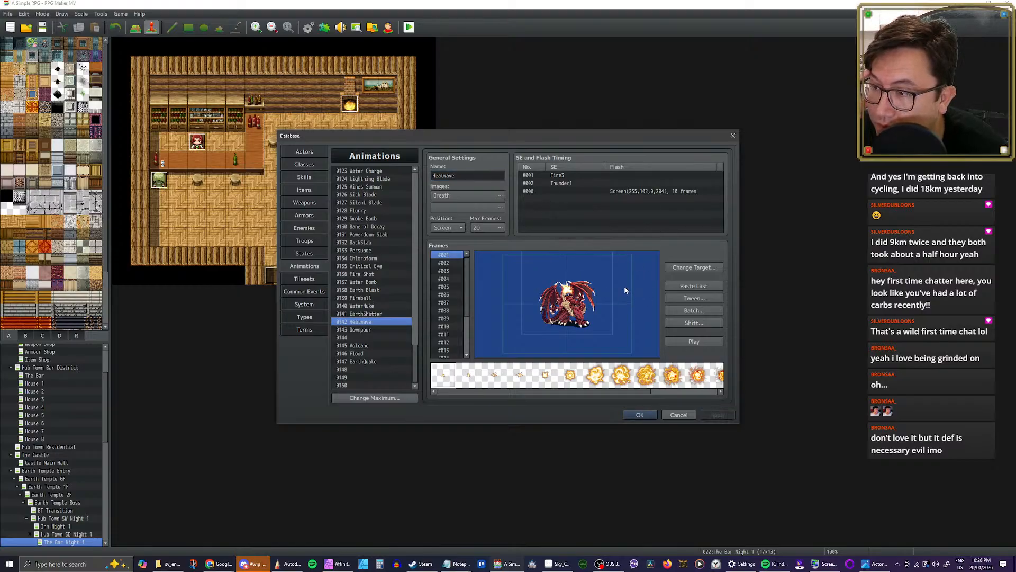
# Step: Set the Heatwave animation's position to Center and play it to check the placement
pyautogui.click(452, 228)
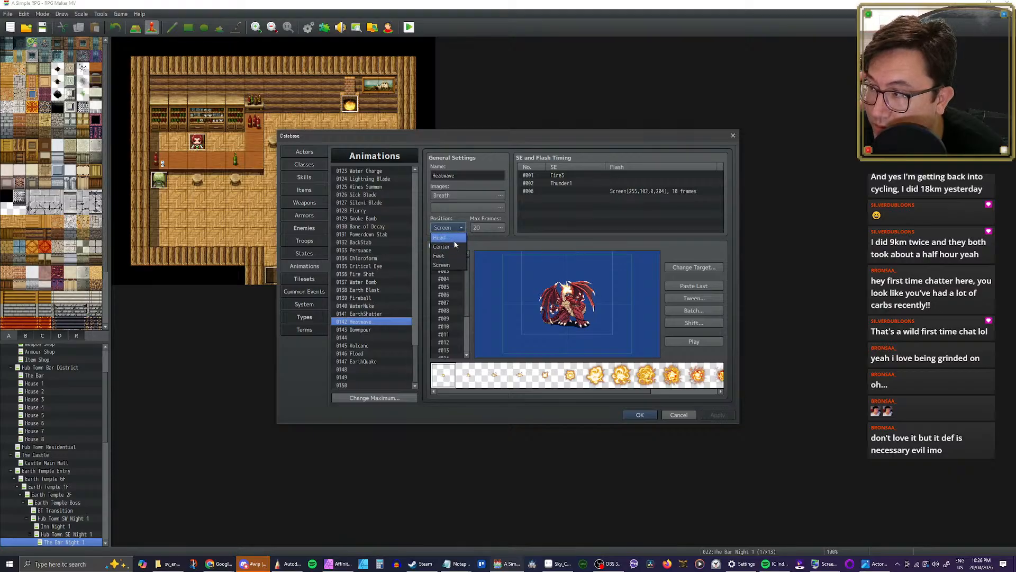
pyautogui.click(455, 246)
pyautogui.click(697, 341)
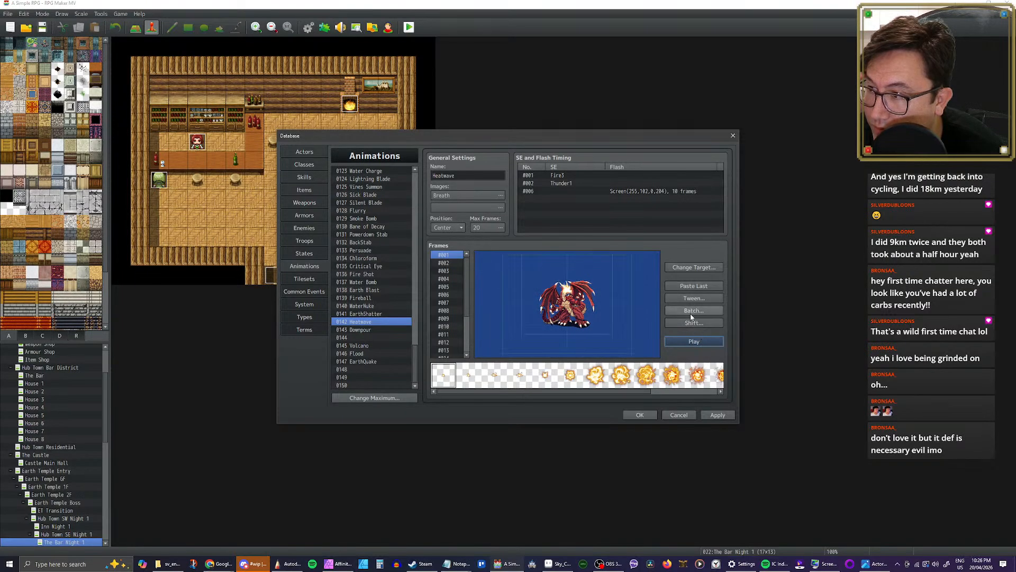
pyautogui.click(703, 341)
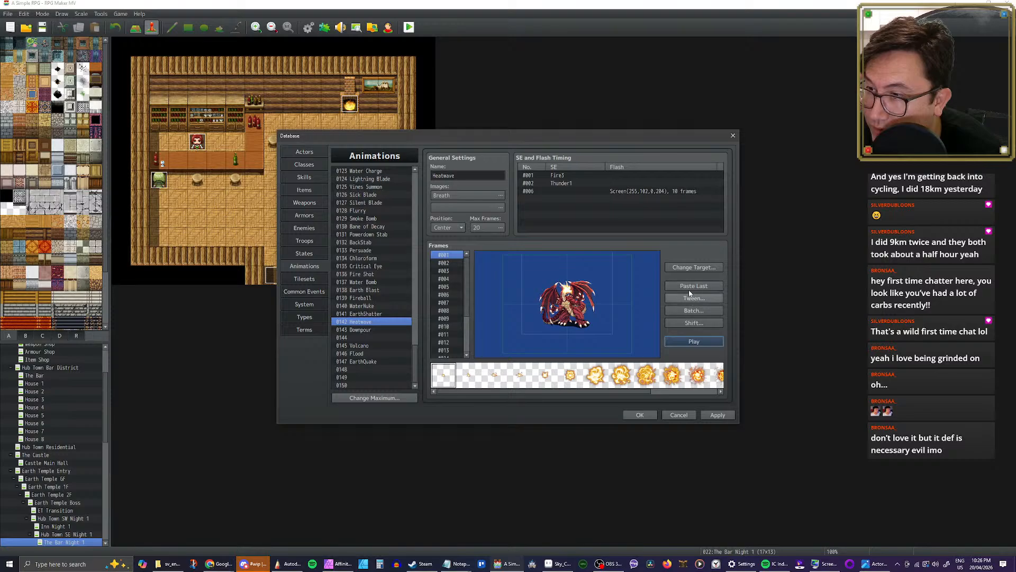
# Step: Batch-scale cells 1–16 in Heatwave's frames 1–20 to 250% and replay the animation
pyautogui.click(691, 311)
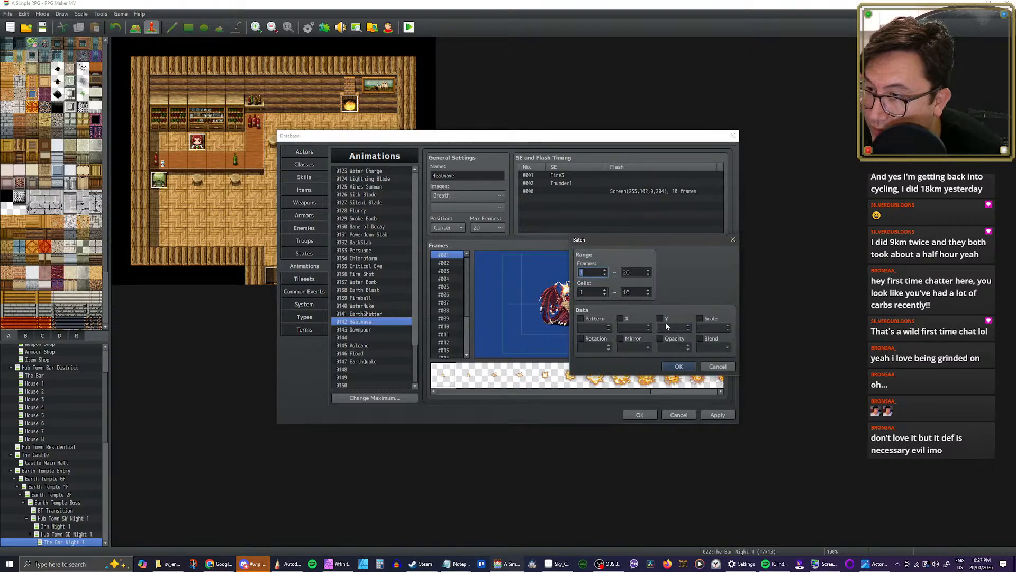
pyautogui.click(700, 319)
pyautogui.click(727, 325)
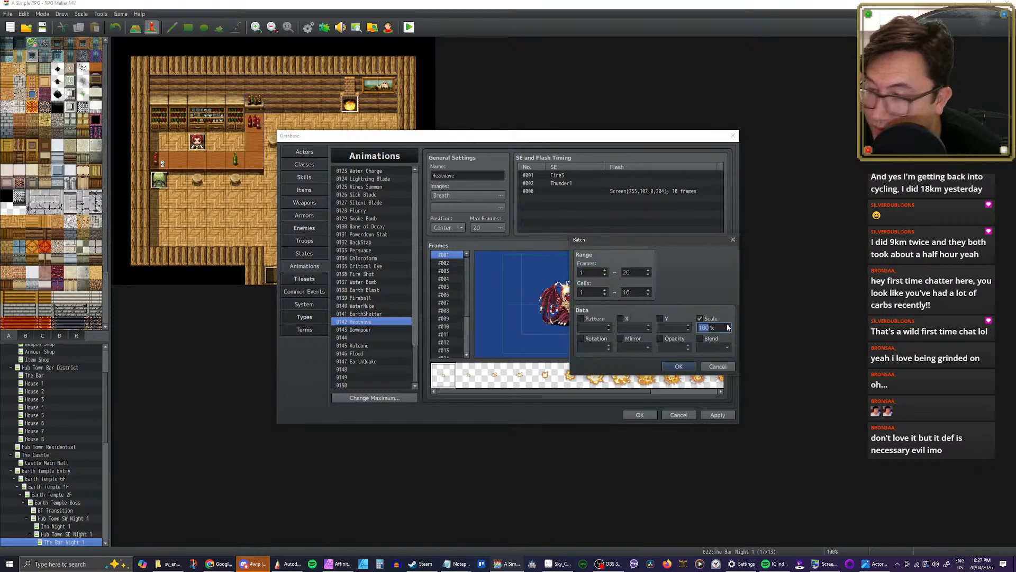
pyautogui.write('250')
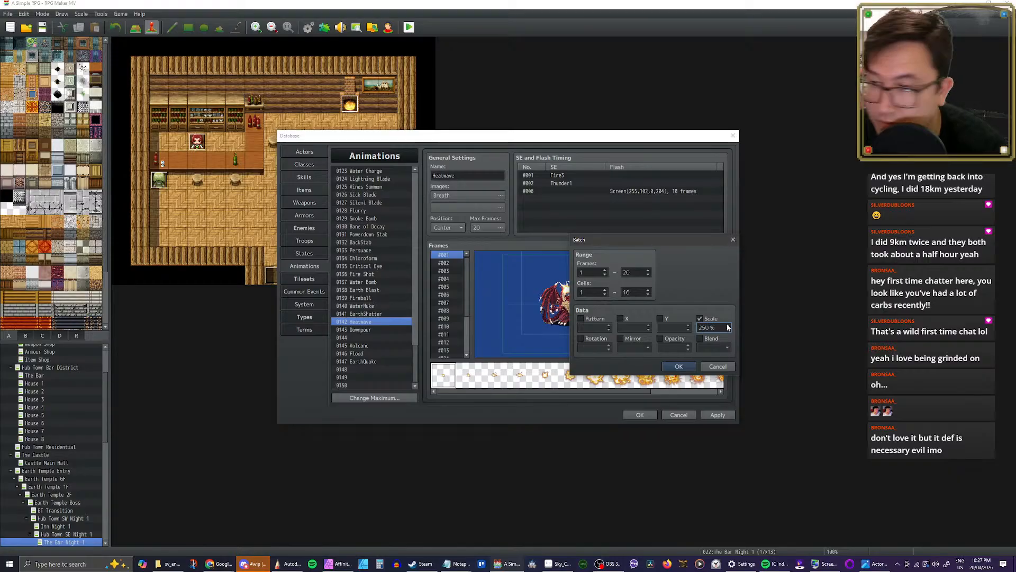
pyautogui.click(679, 366)
pyautogui.click(694, 341)
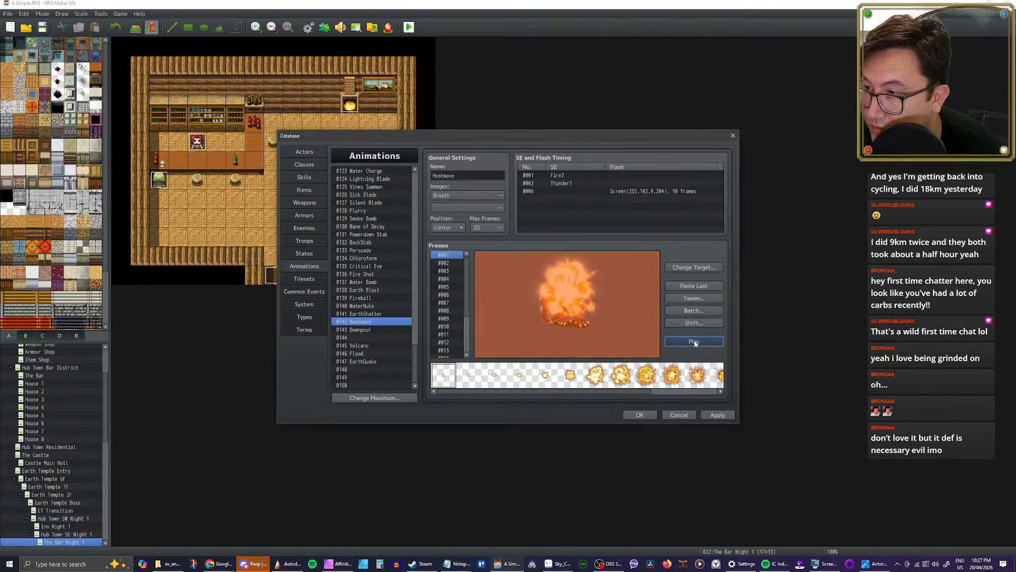
pyautogui.click(694, 341)
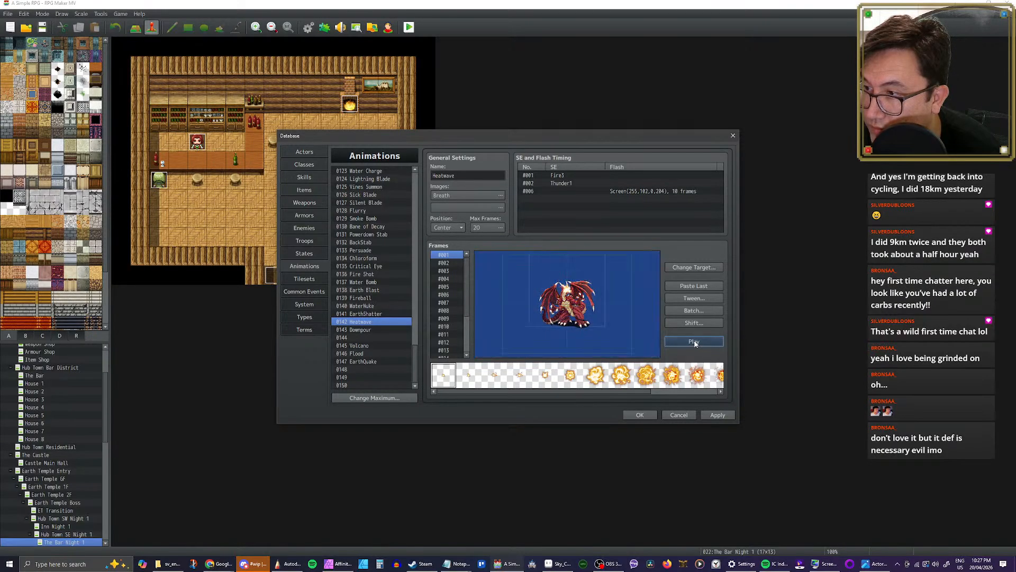
pyautogui.click(694, 341)
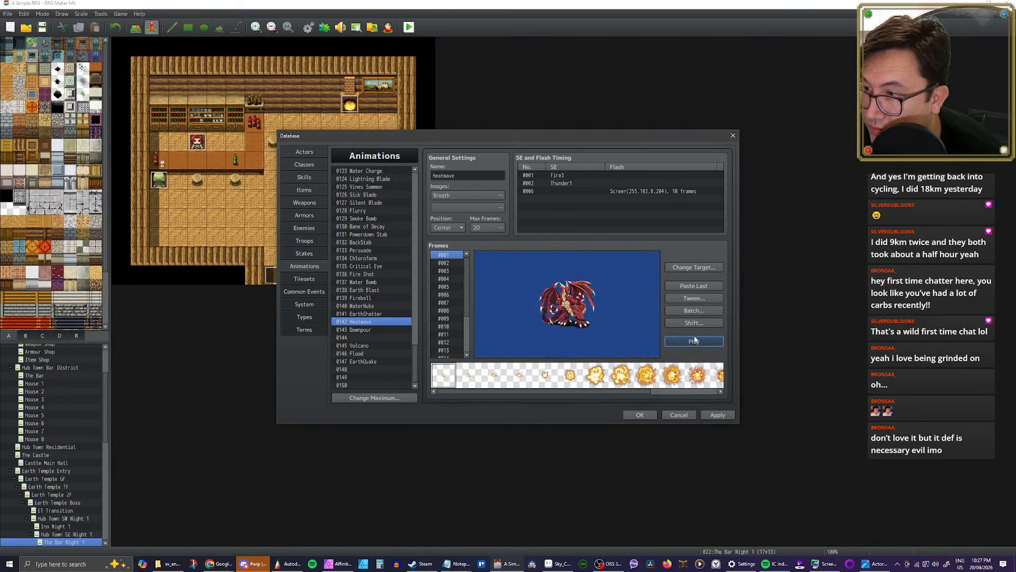
# Step: Shift all Heatwave cells in frames 1–20 by a Y offset of 40 and replay the animation
pyautogui.click(694, 322)
pyautogui.doubleClick(703, 352)
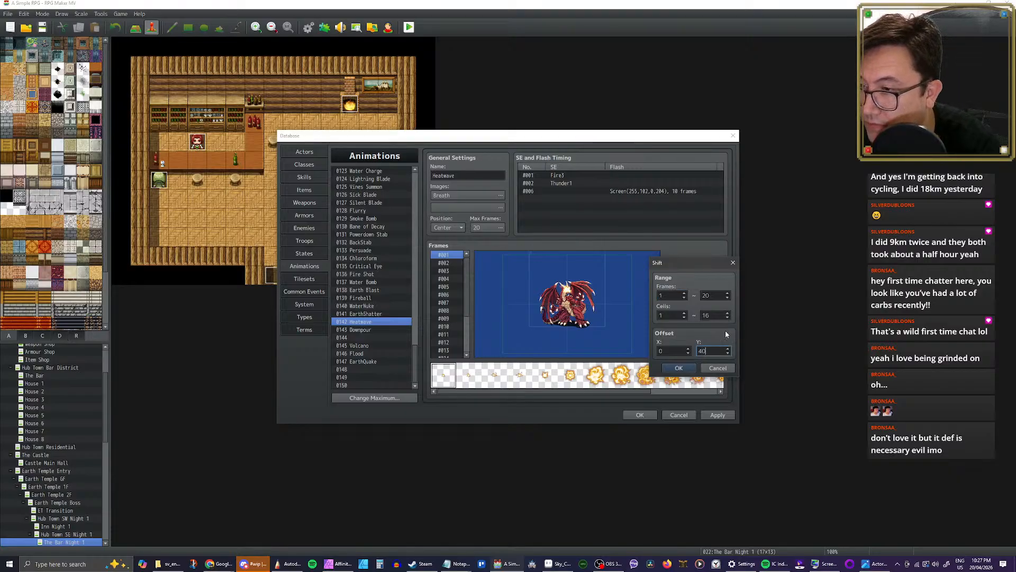
pyautogui.click(688, 366)
pyautogui.click(695, 342)
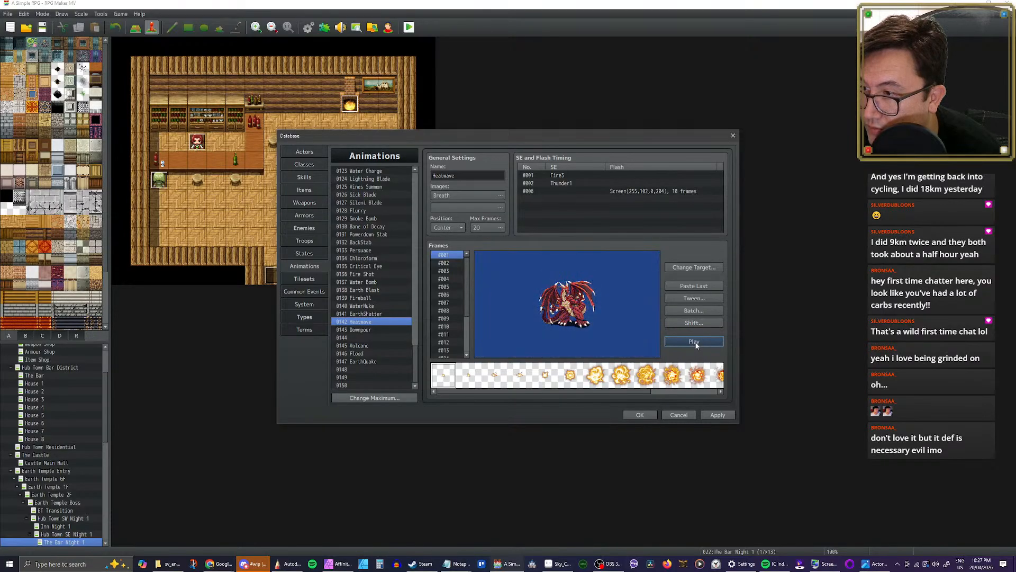
pyautogui.click(695, 341)
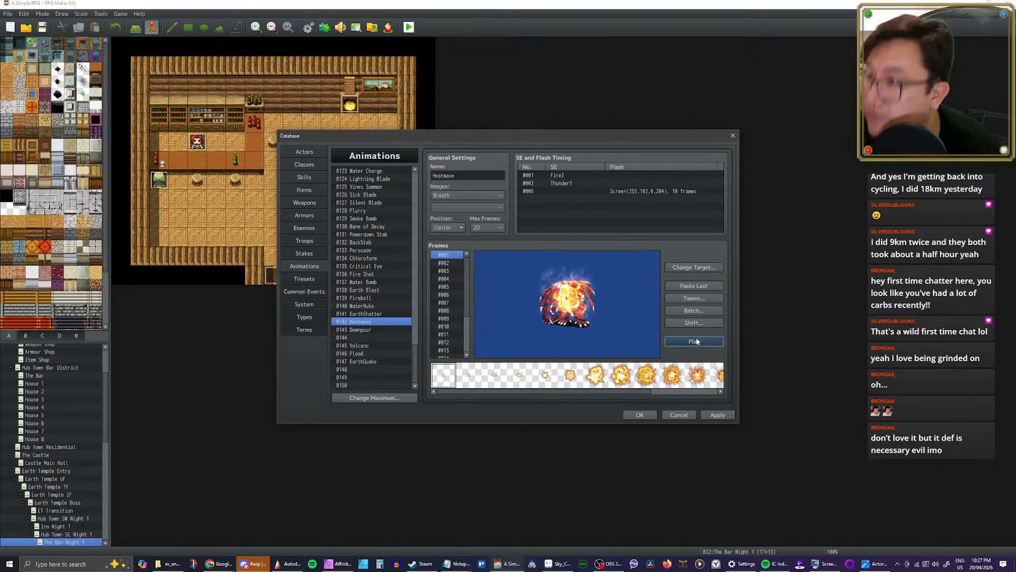
# Step: Set the pitch of Heatwave's frame 1 fire sound effect to 50%, listen to it and save the timing
pyautogui.doubleClick(566, 176)
pyautogui.click(622, 163)
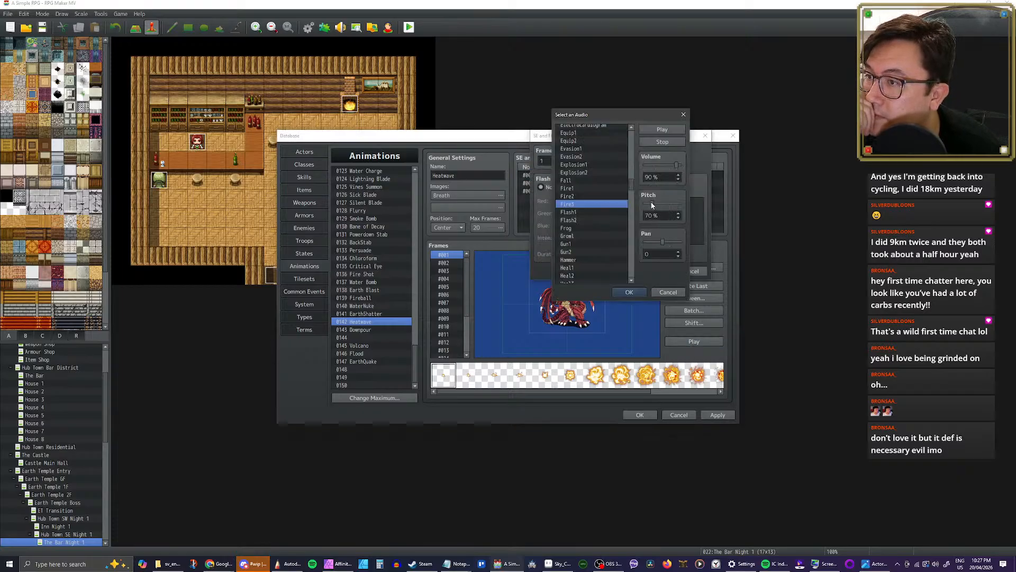
pyautogui.click(657, 130)
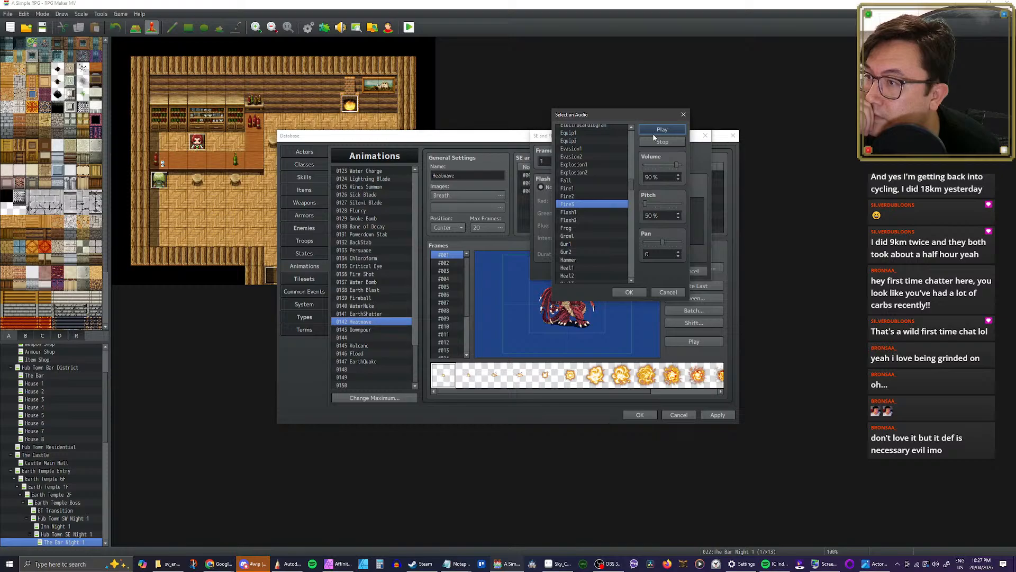
pyautogui.click(629, 292)
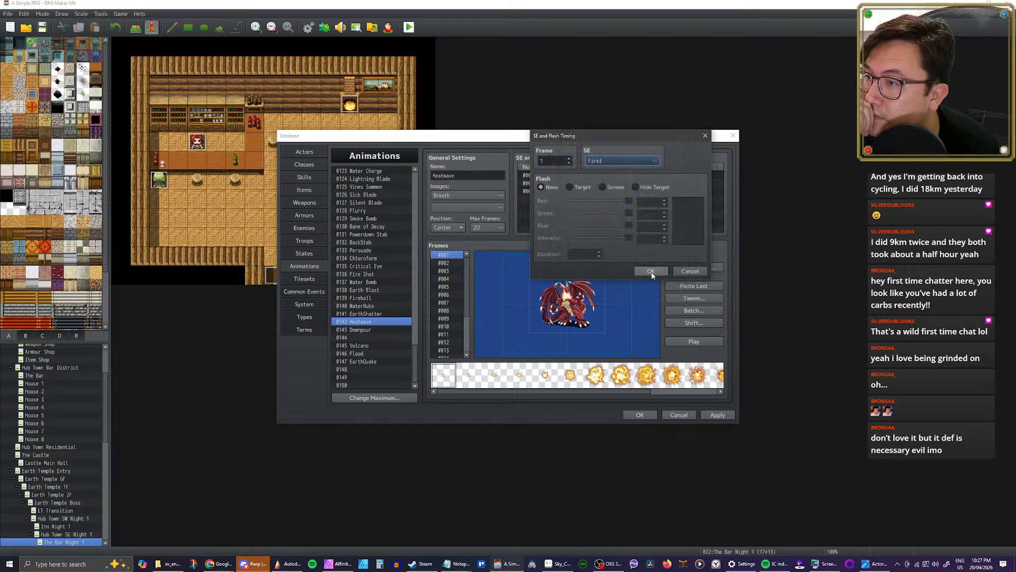
pyautogui.click(652, 272)
# Step: Open the sound selection for Heatwave's second effect timing and audition Thunder1 through Thunder10 at 50% pitch
pyautogui.doubleClick(609, 183)
pyautogui.click(644, 158)
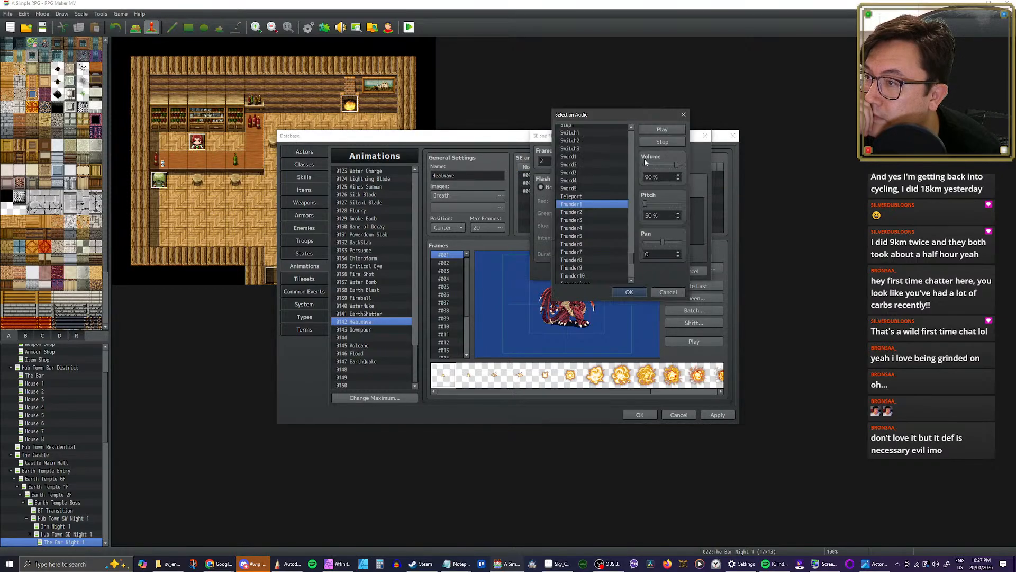
pyautogui.click(663, 130)
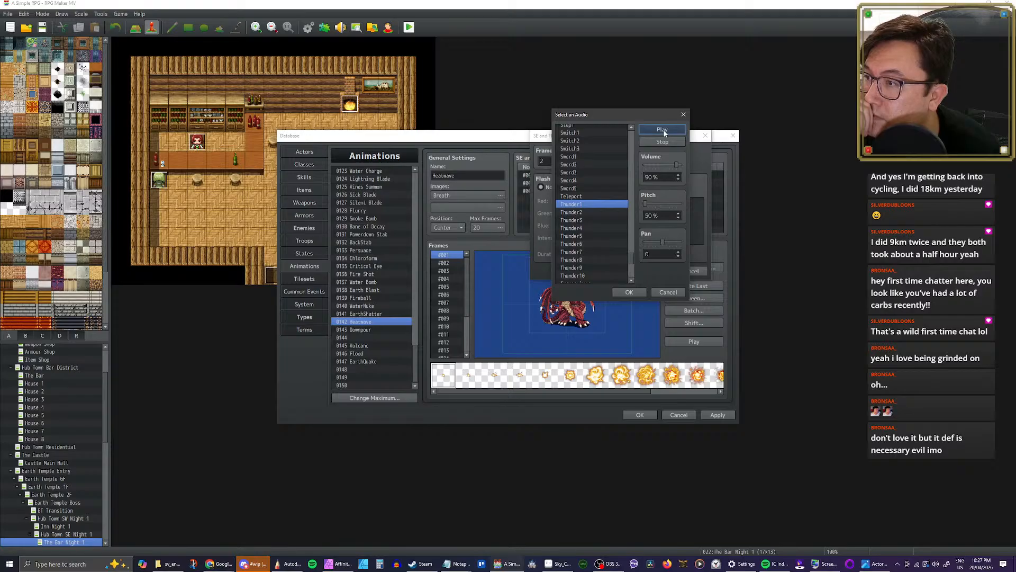
pyautogui.moveTo(632, 262)
pyautogui.mouseDown()
pyautogui.moveTo(632, 275)
pyautogui.moveTo(631, 247)
pyautogui.moveTo(632, 260)
pyautogui.mouseUp()
pyautogui.click(582, 217)
pyautogui.click(582, 223)
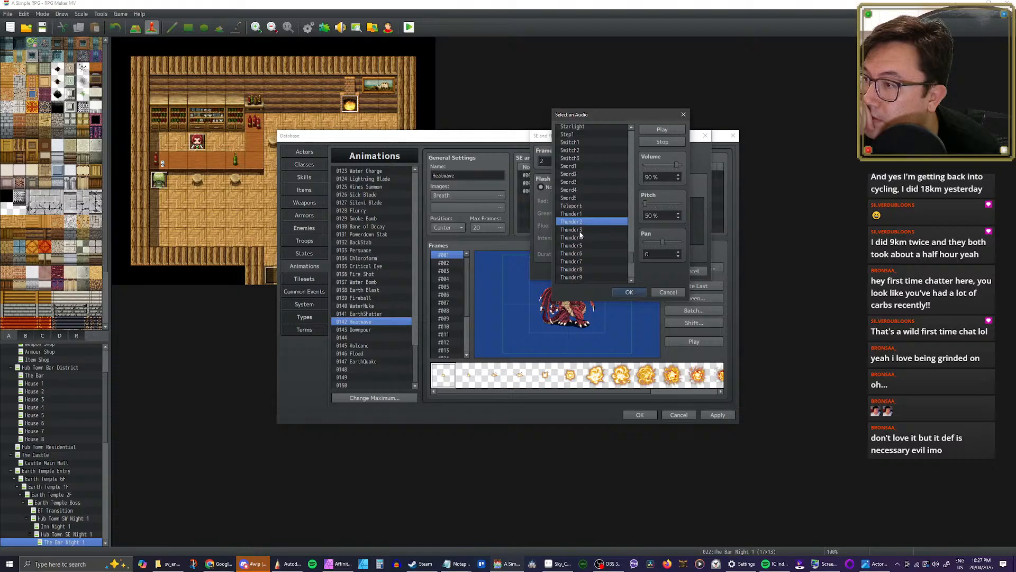
pyautogui.click(581, 230)
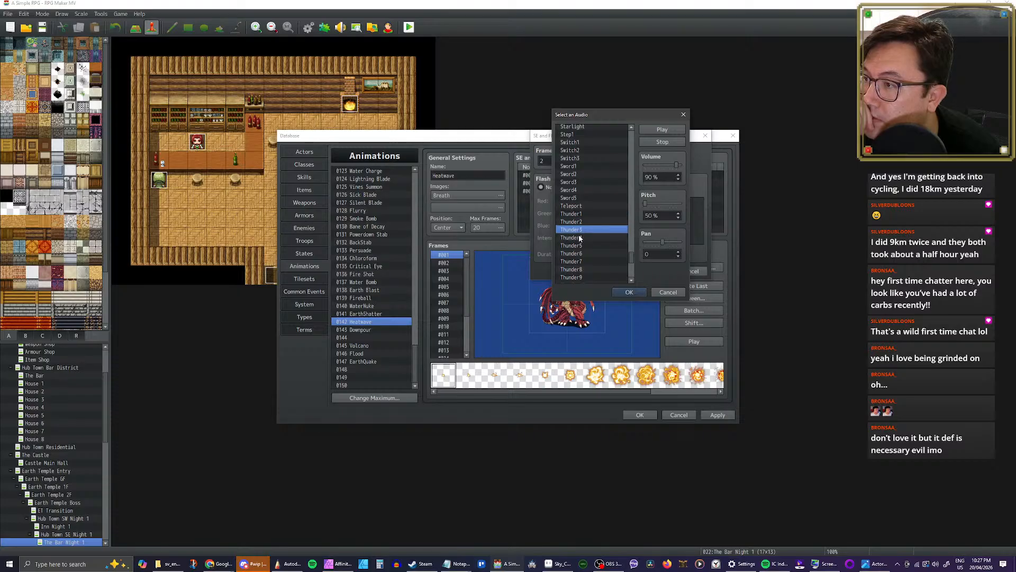
pyautogui.click(579, 238)
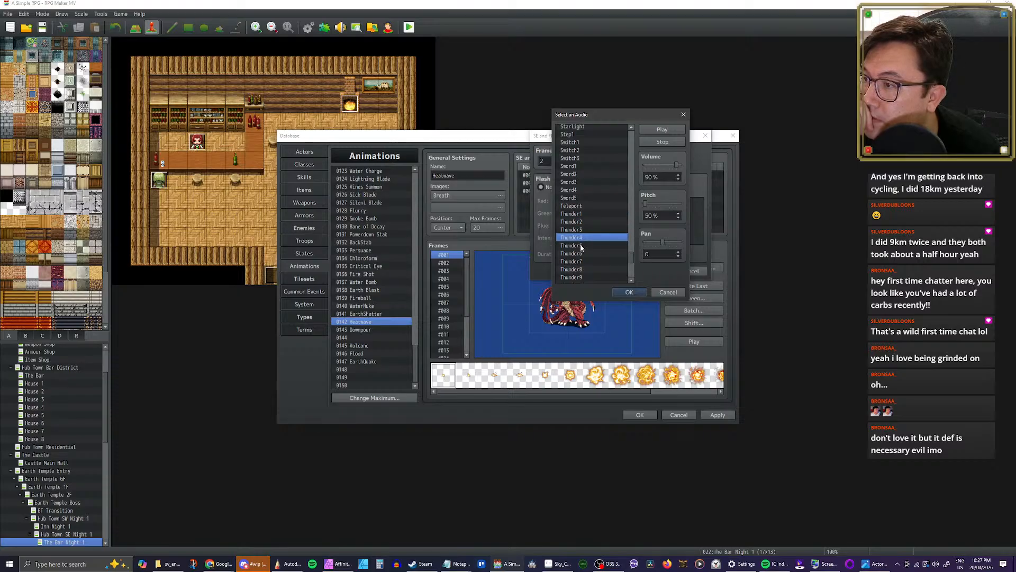
pyautogui.click(582, 246)
pyautogui.click(583, 254)
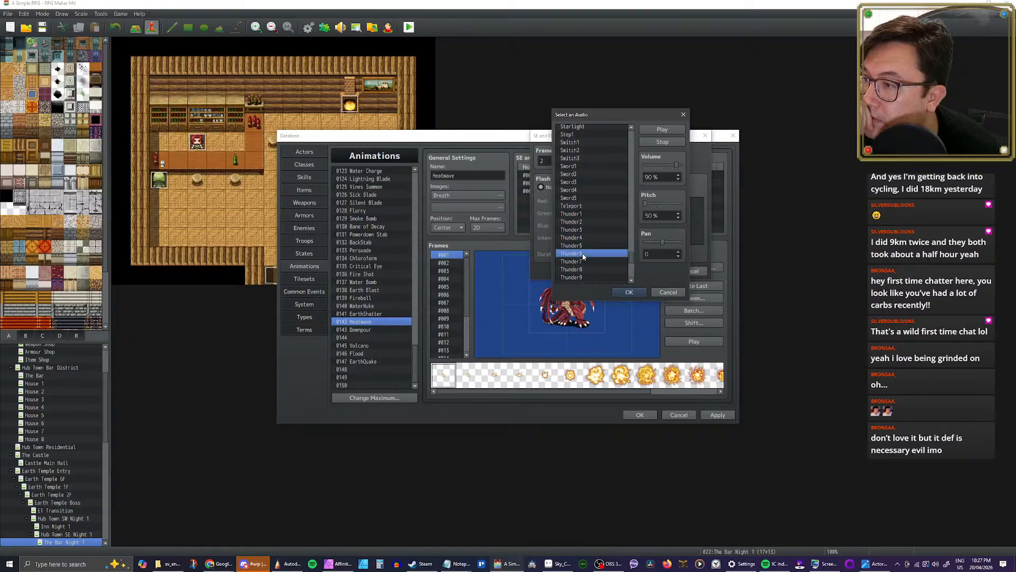
pyautogui.click(583, 261)
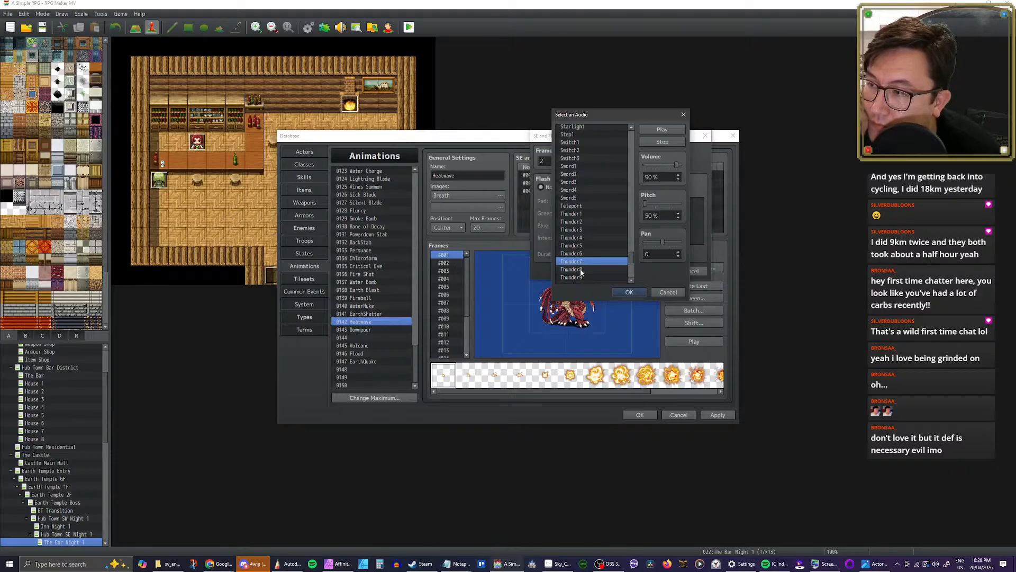
pyautogui.click(577, 269)
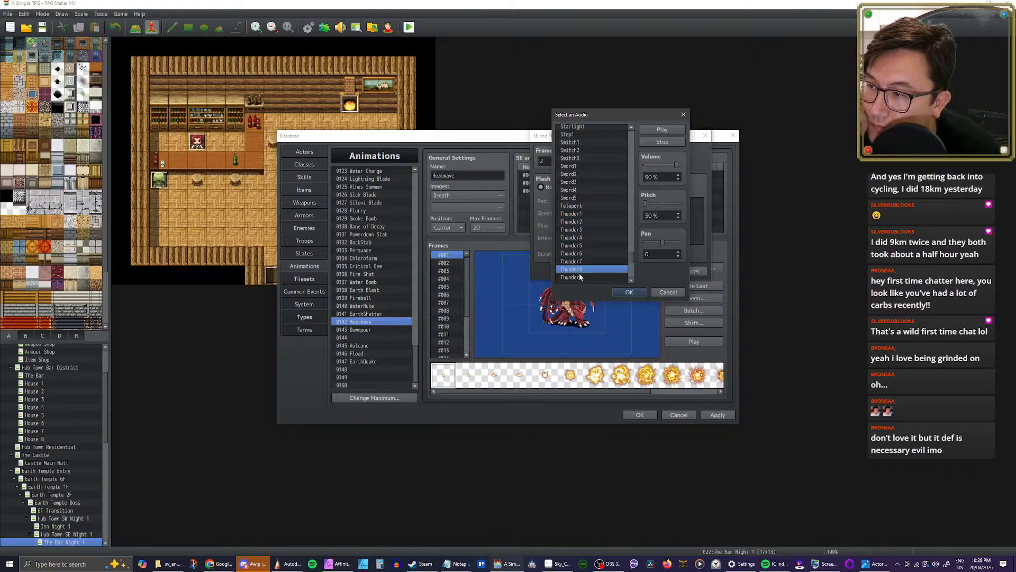
pyautogui.scroll(-2, 582, 271)
pyautogui.click(583, 246)
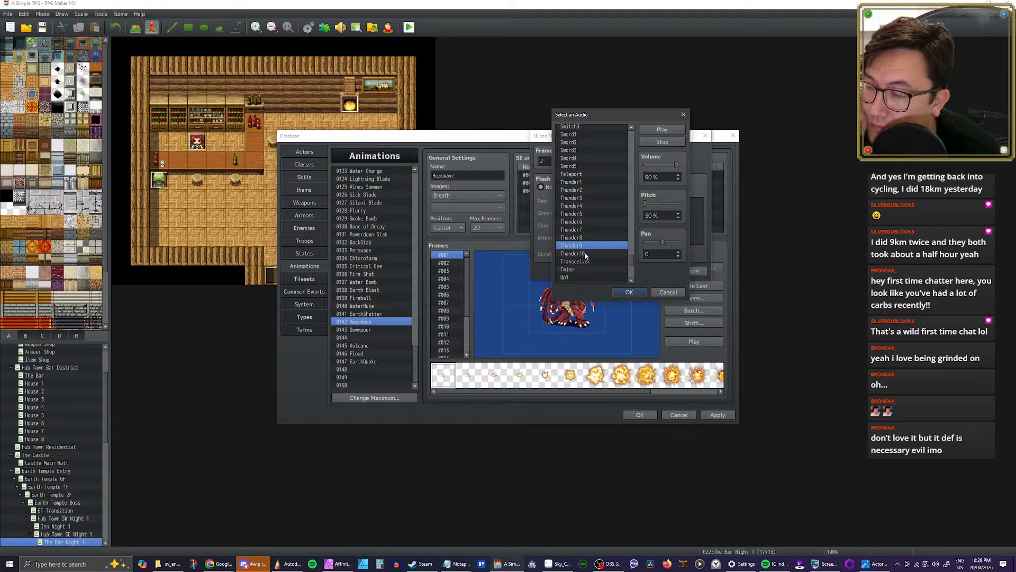
pyautogui.click(584, 254)
# Step: Audition the Starlight, Step1 and Stare sounds, trying a higher pitch and returning it to 50%
pyautogui.scroll(4, 593, 255)
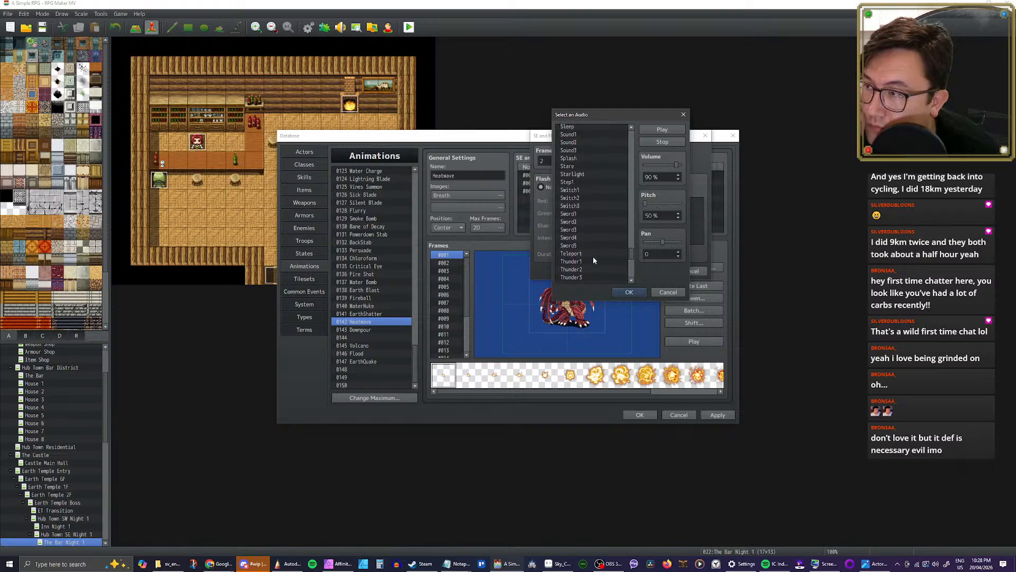
pyautogui.click(574, 199)
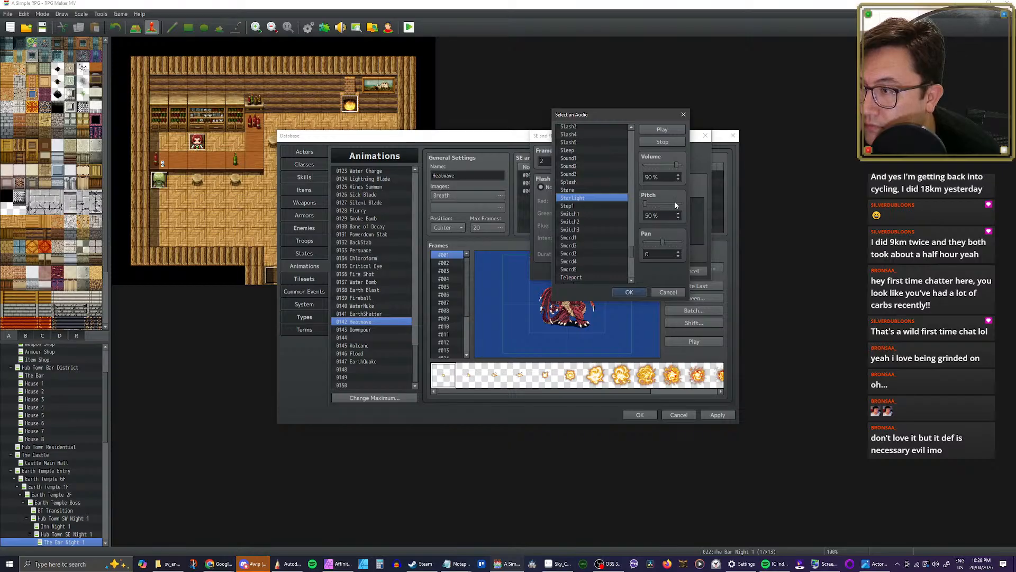
pyautogui.moveTo(644, 204); pyautogui.dragTo(681, 206)
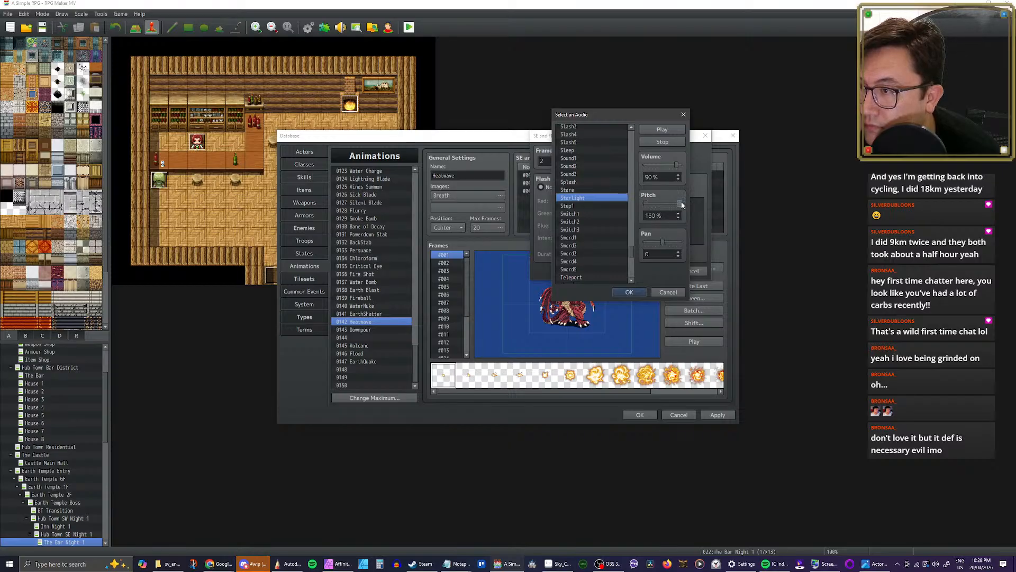
pyautogui.click(645, 203)
pyautogui.click(572, 206)
pyautogui.scroll(1, 576, 201)
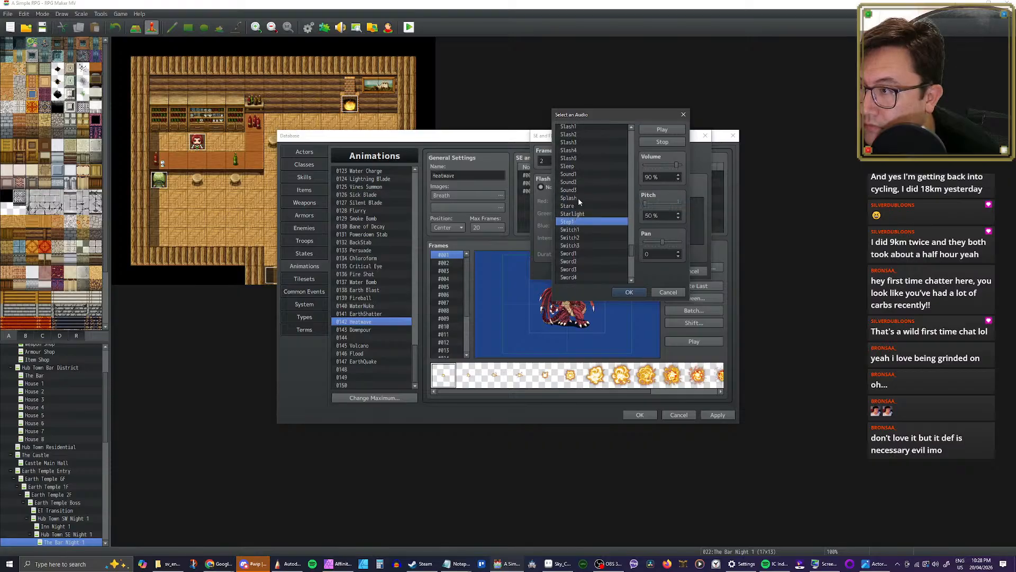
pyautogui.click(572, 214)
pyautogui.scroll(1, 574, 216)
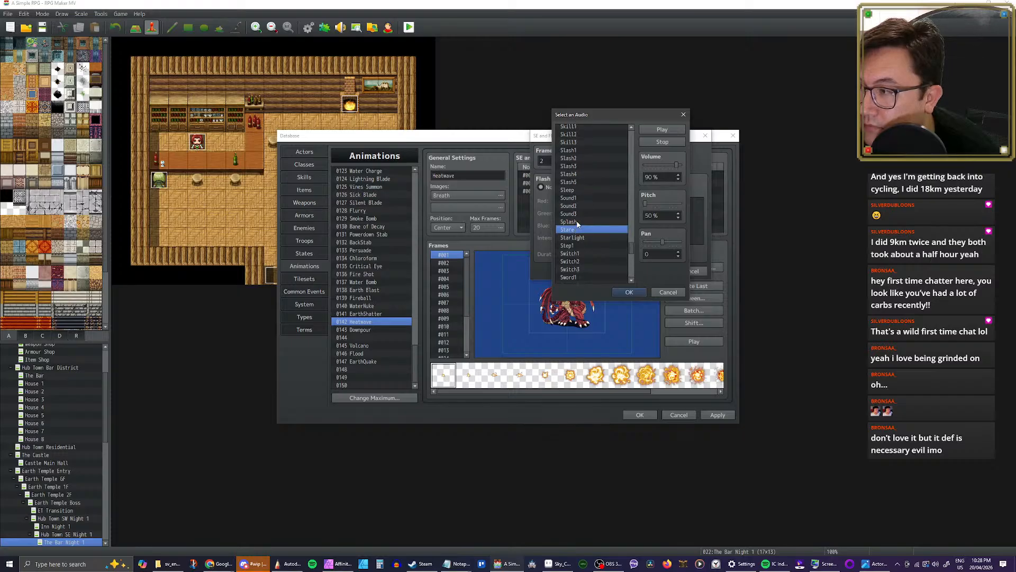
# Step: Audition the Splash, Sound3, Sound2, Sound1 and Sleep sounds for Heatwave's second effect timing
pyautogui.click(577, 222)
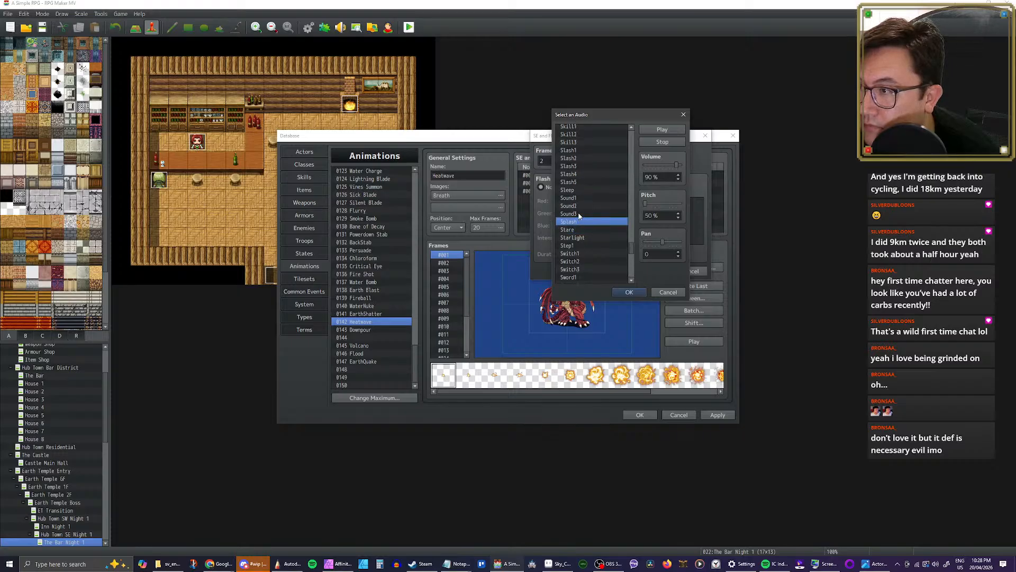
pyautogui.click(580, 214)
pyautogui.scroll(1, 580, 214)
pyautogui.click(579, 222)
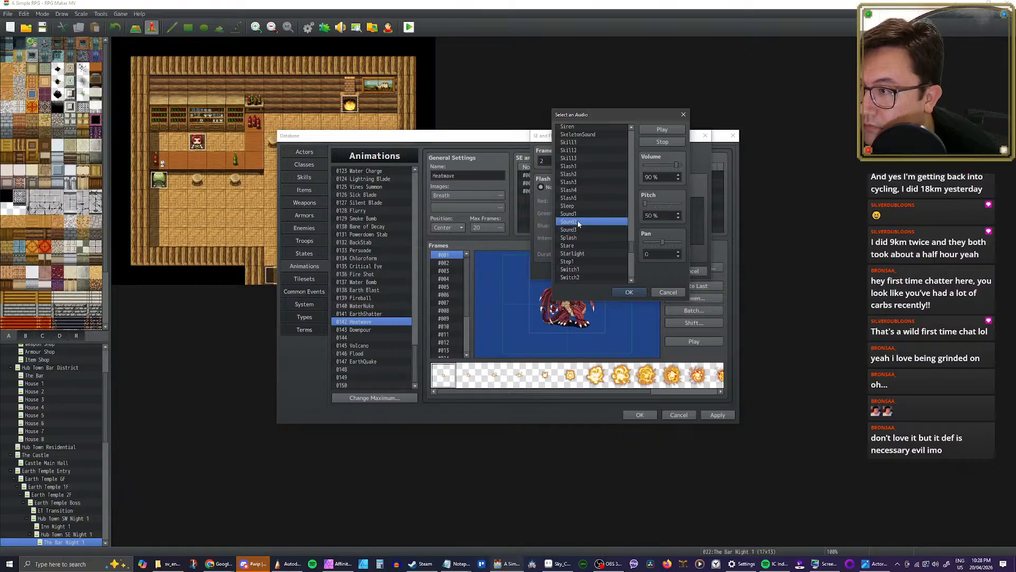
pyautogui.click(580, 213)
pyautogui.scroll(1, 578, 215)
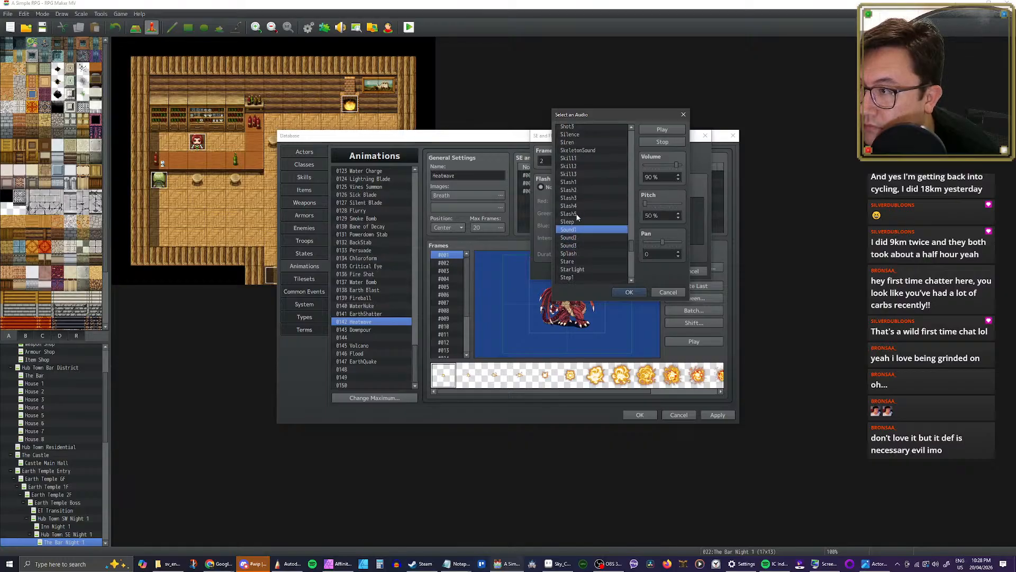
pyautogui.click(572, 222)
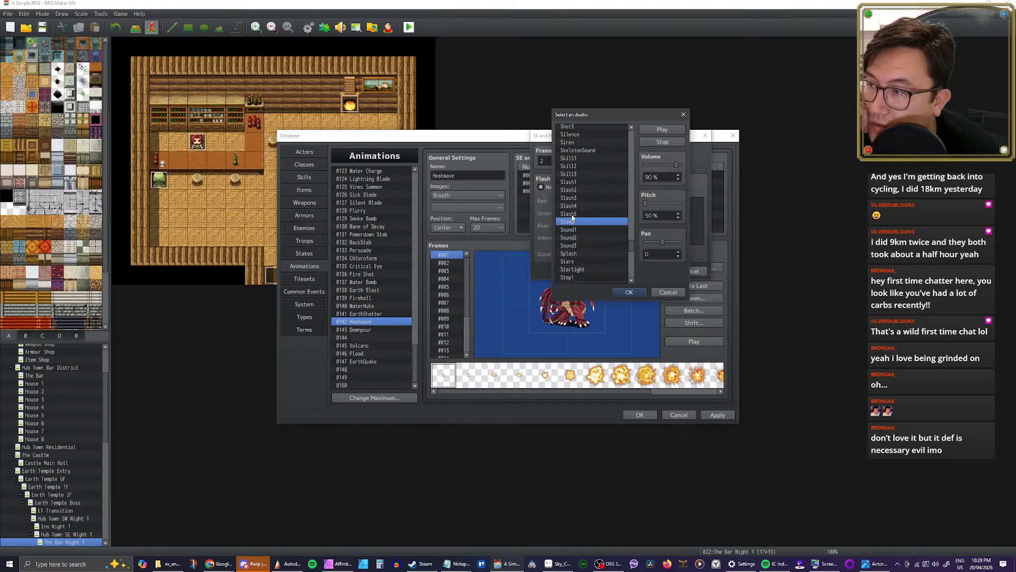
# Step: Assign Slash5 as Heatwave's second sound effect, save the timing and replay the animation several times
pyautogui.click(572, 216)
pyautogui.scroll(2, 574, 218)
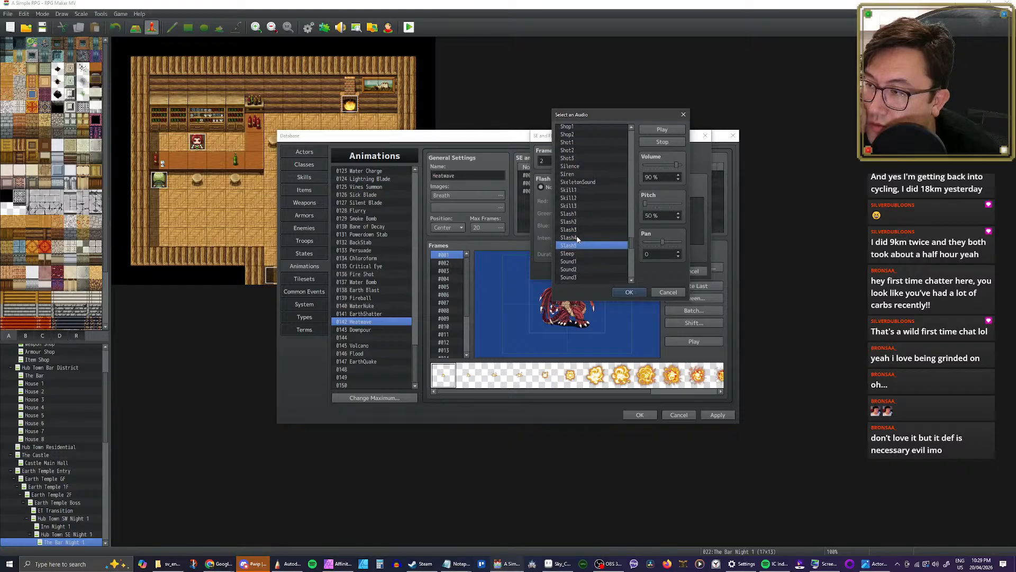
pyautogui.click(629, 292)
pyautogui.click(663, 271)
pyautogui.click(690, 341)
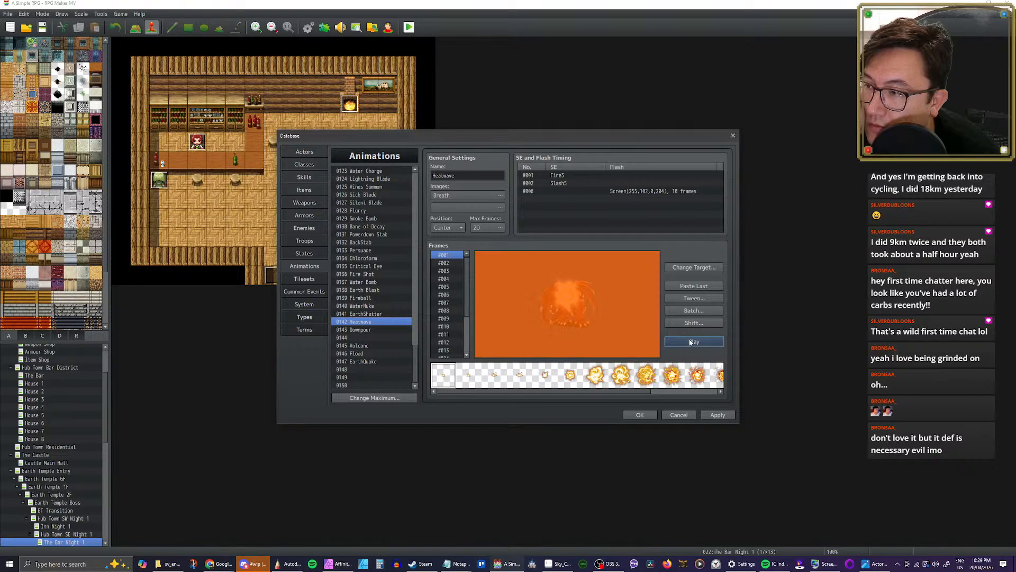
pyautogui.click(691, 342)
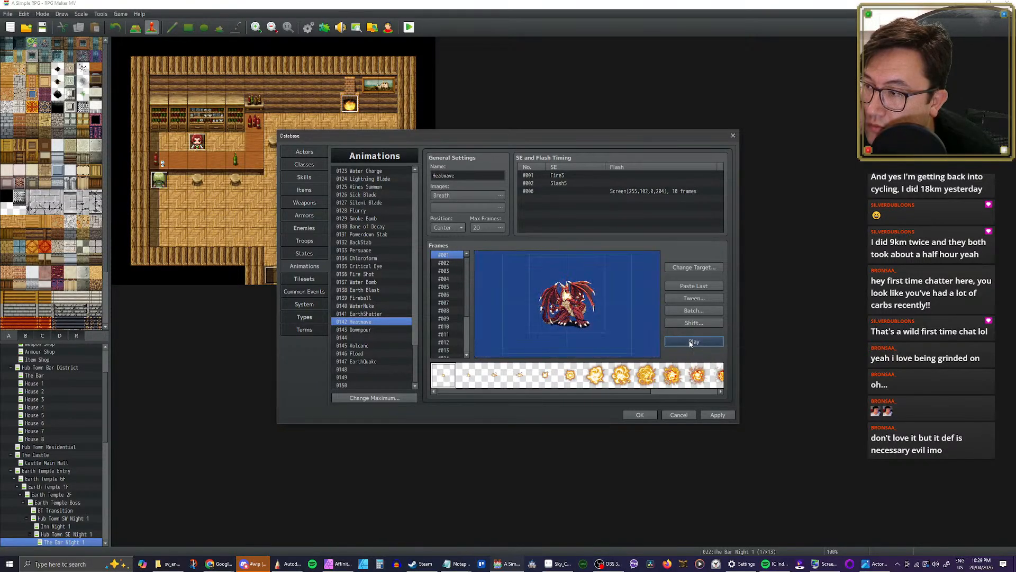
pyautogui.click(691, 341)
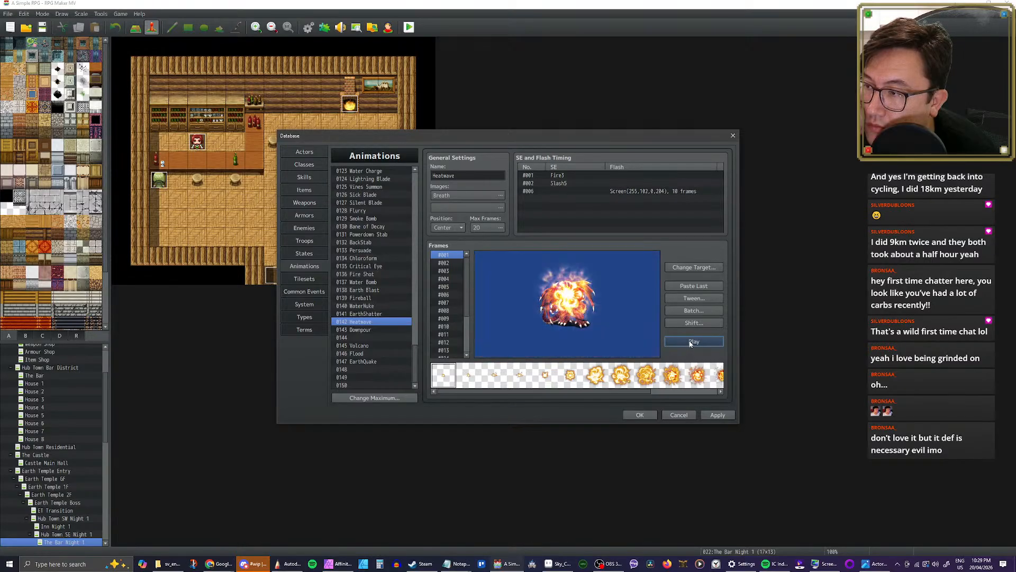
pyautogui.click(691, 341)
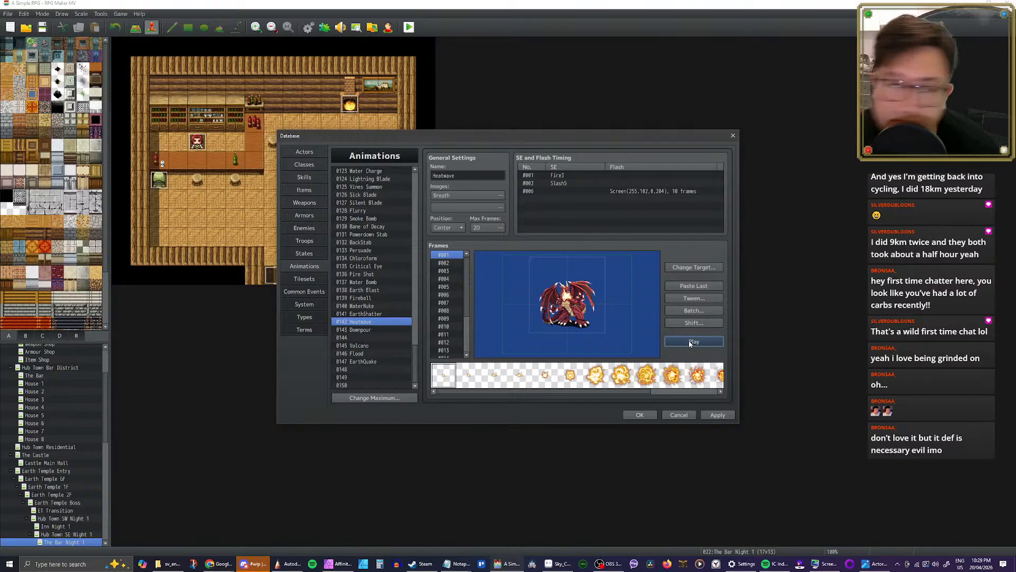
pyautogui.click(690, 341)
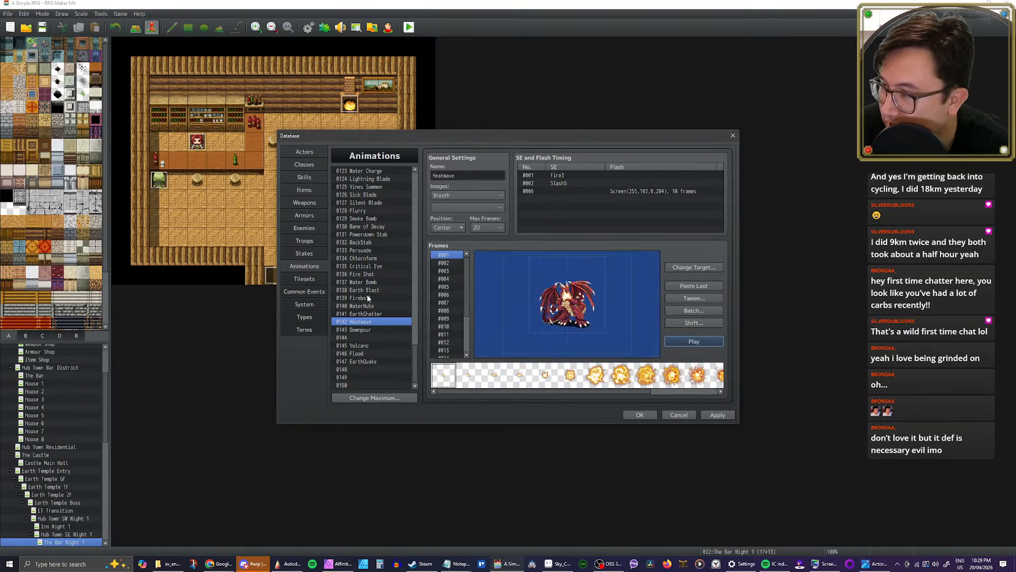
# Step: Play the Fireball animation for comparison and replay Heatwave
pyautogui.click(369, 298)
pyautogui.click(688, 342)
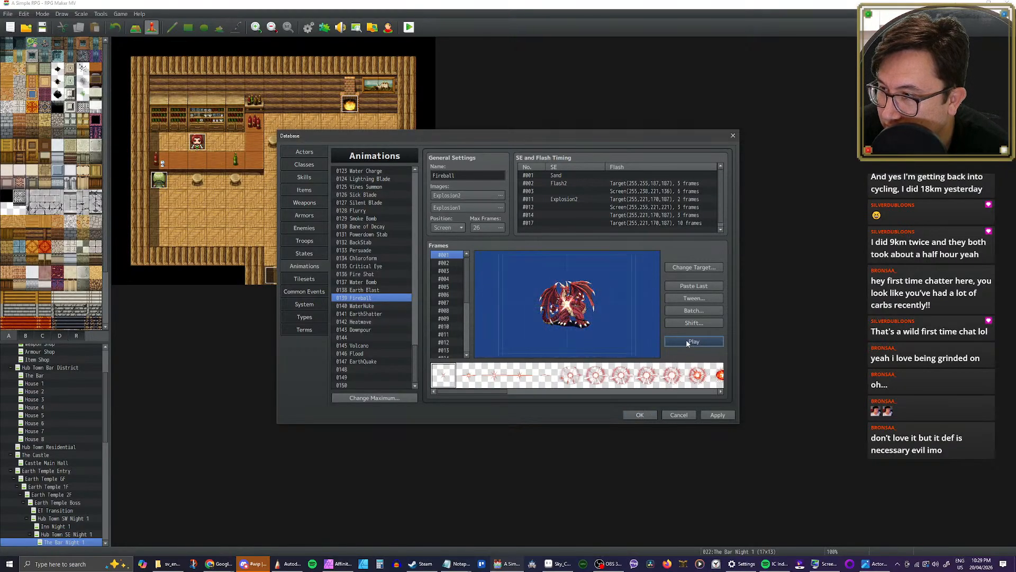
pyautogui.click(364, 323)
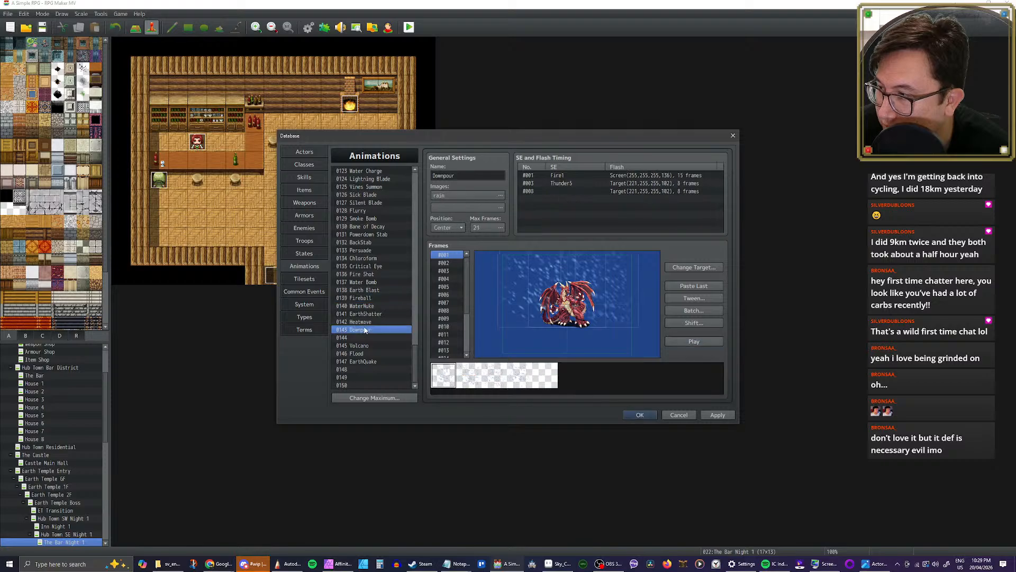
pyautogui.click(677, 342)
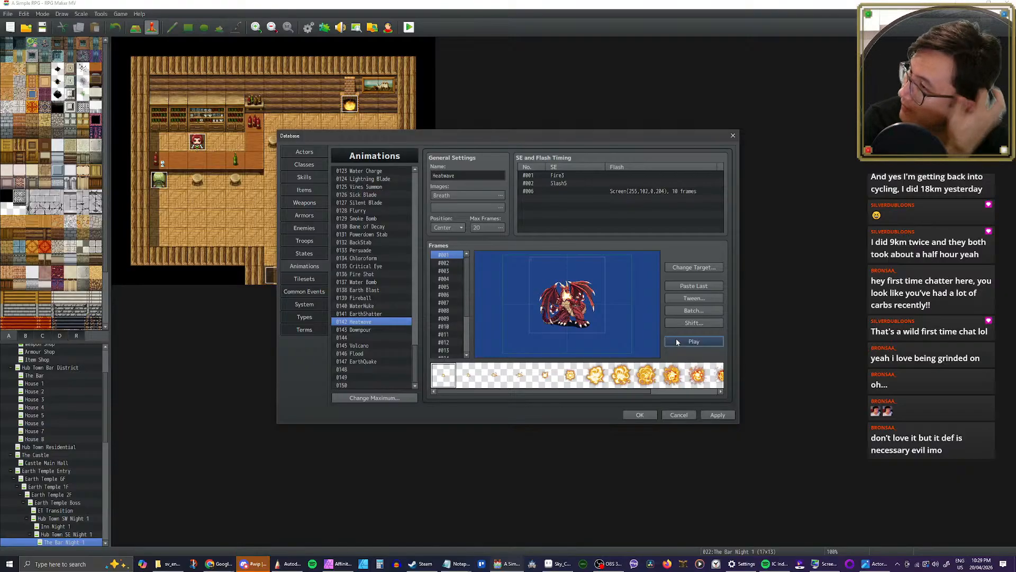
# Step: Try a hue of 306 on Heatwave's Breath image and play the animation
pyautogui.click(450, 195)
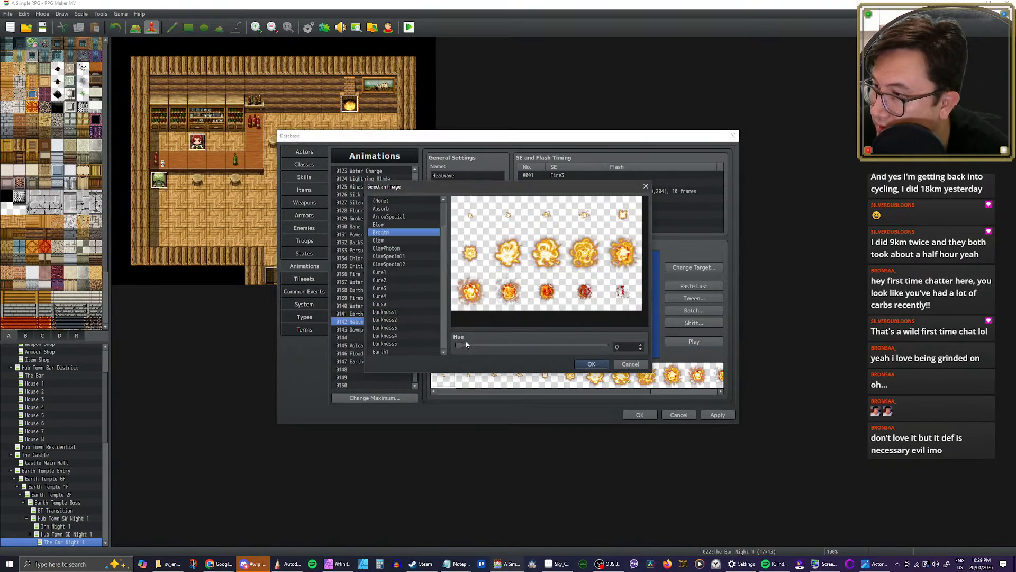
pyautogui.moveTo(457, 347); pyautogui.dragTo(583, 350)
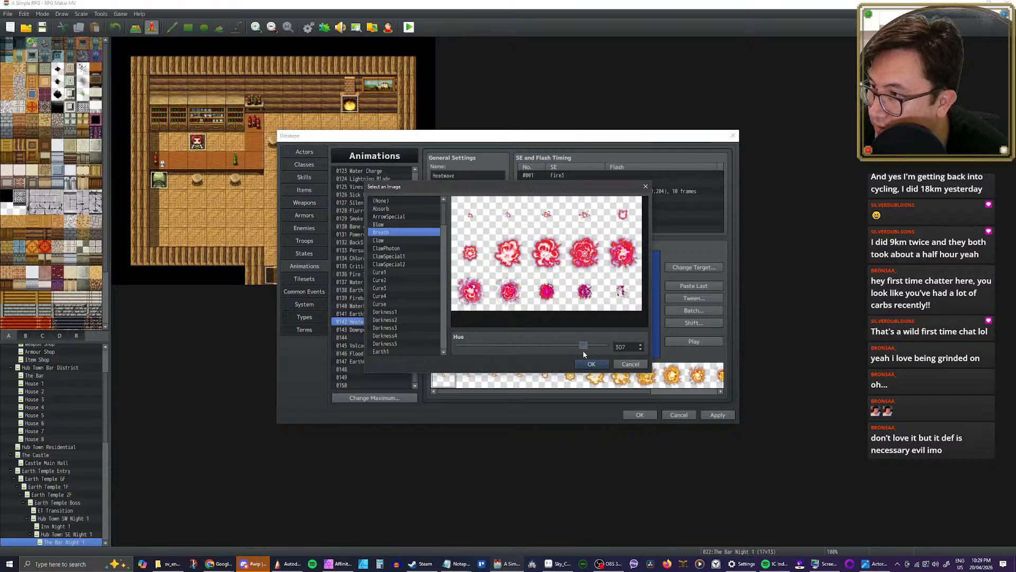
pyautogui.click(591, 364)
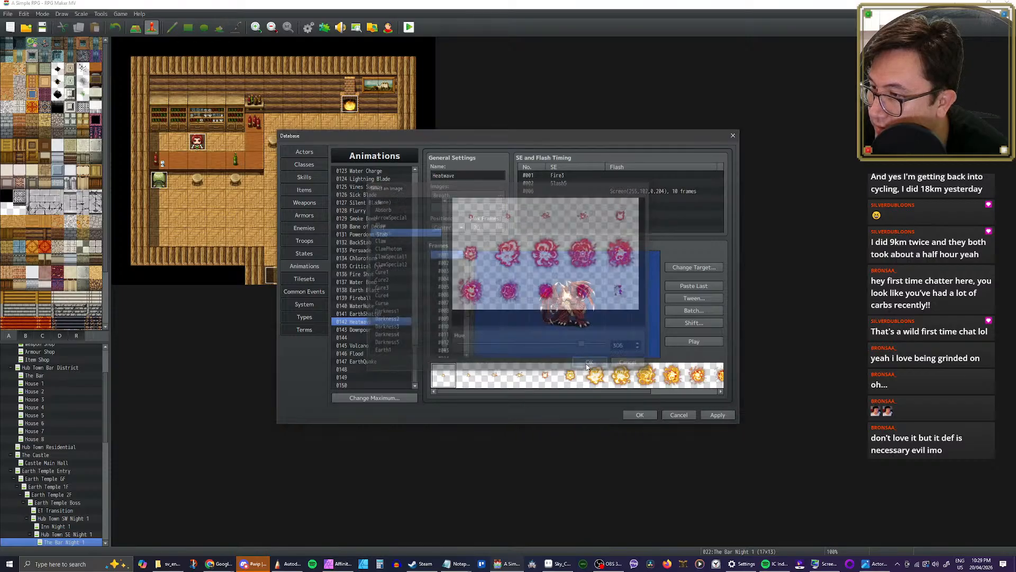
pyautogui.click(694, 342)
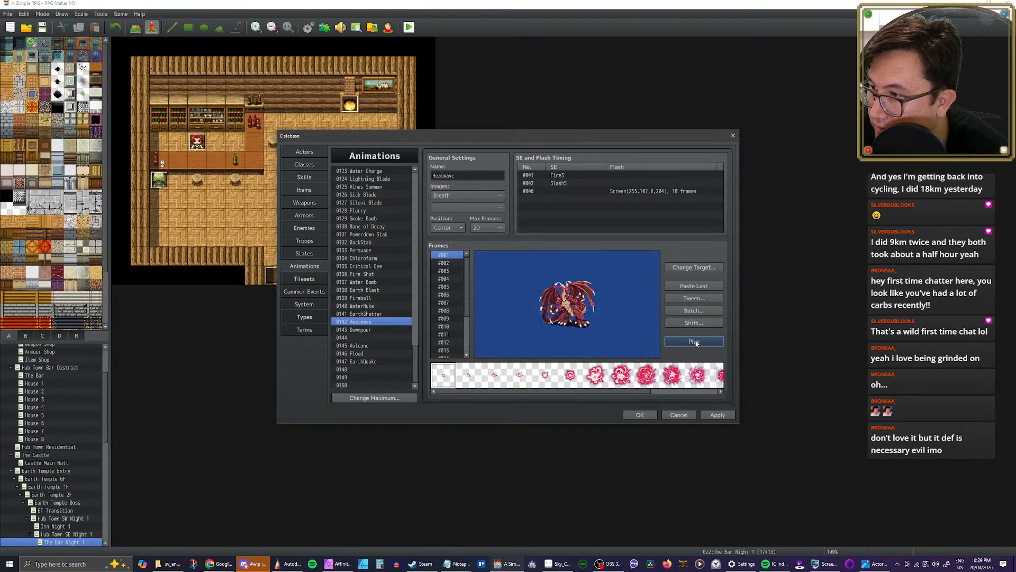
# Step: Set the hue of Heatwave's Breath image to about 337, replay the animation and apply the database changes
pyautogui.click(492, 195)
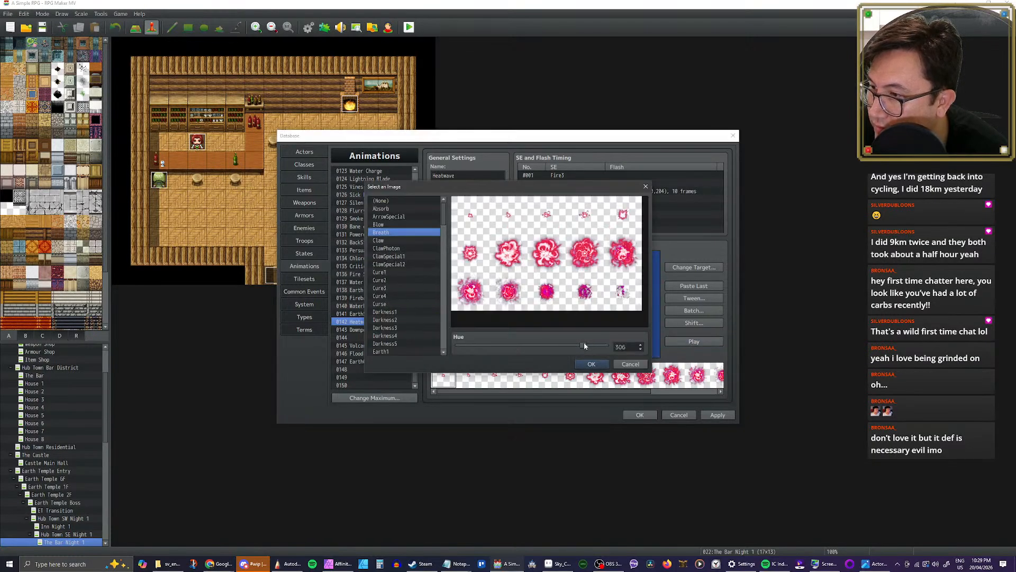
pyautogui.moveTo(585, 346); pyautogui.dragTo(596, 346)
pyautogui.click(590, 364)
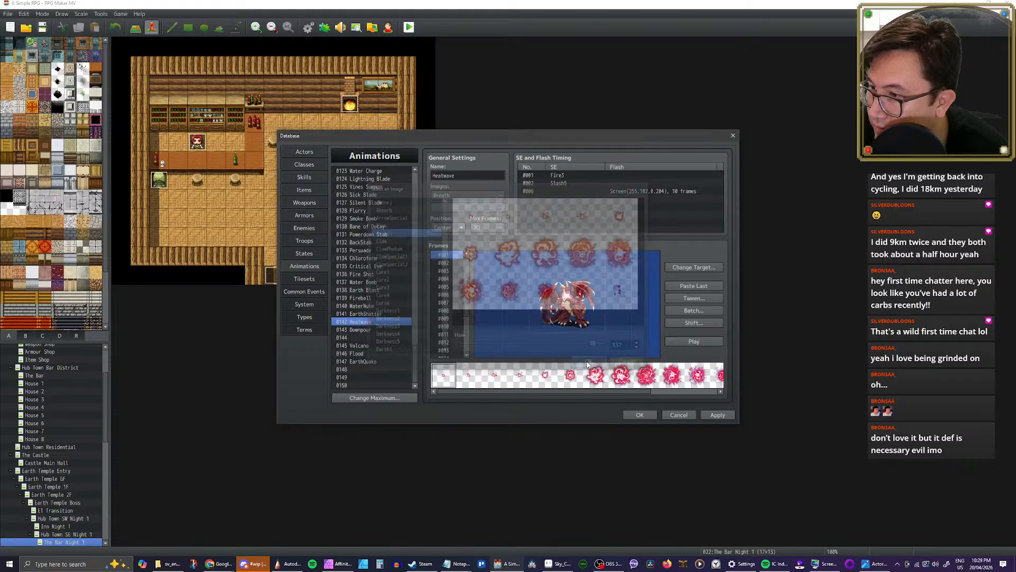
pyautogui.click(702, 345)
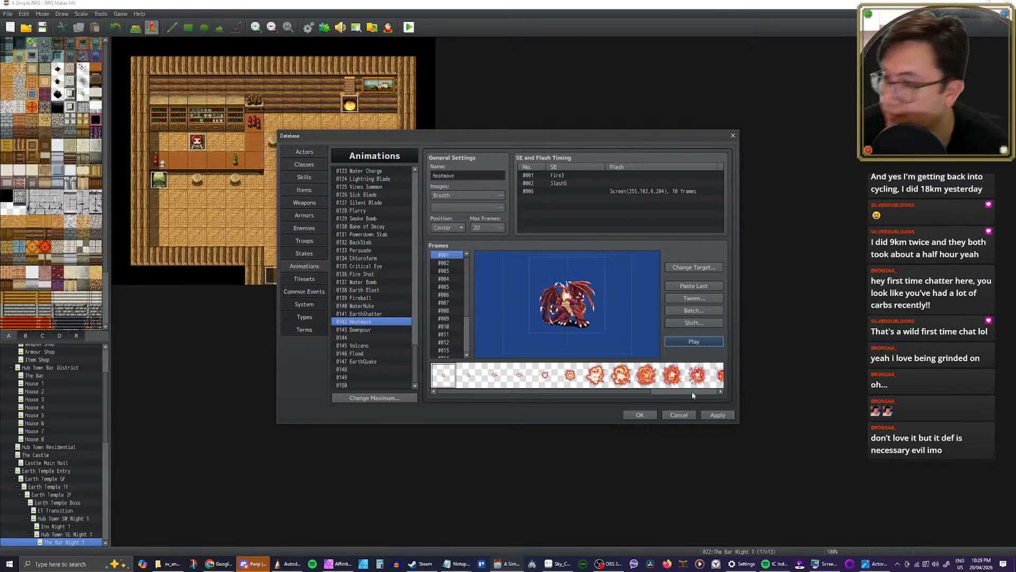
pyautogui.click(717, 414)
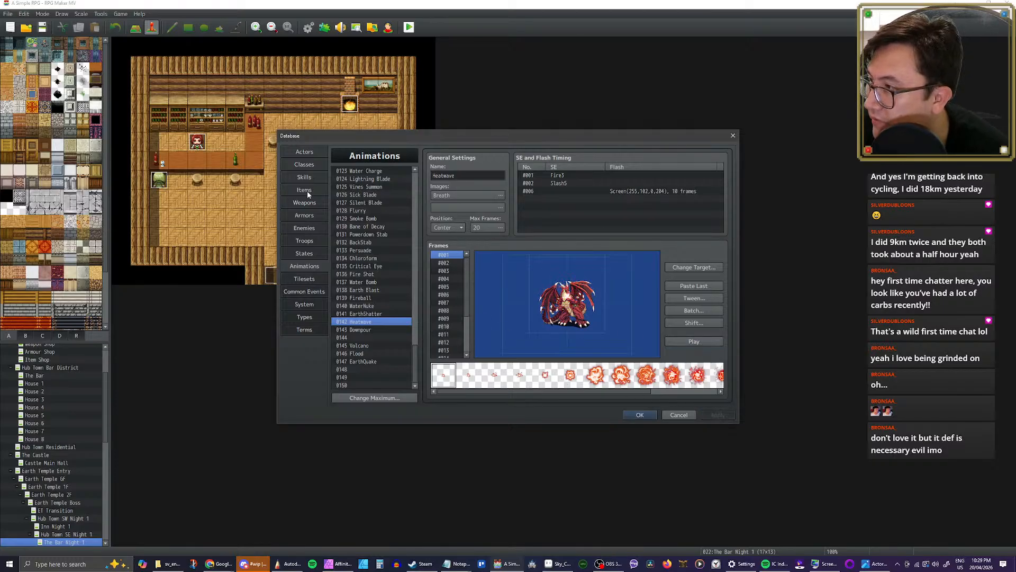
# Step: Assign the 0142 Heatwave animation to the Heatwave skill, apply the change and close the database
pyautogui.click(304, 177)
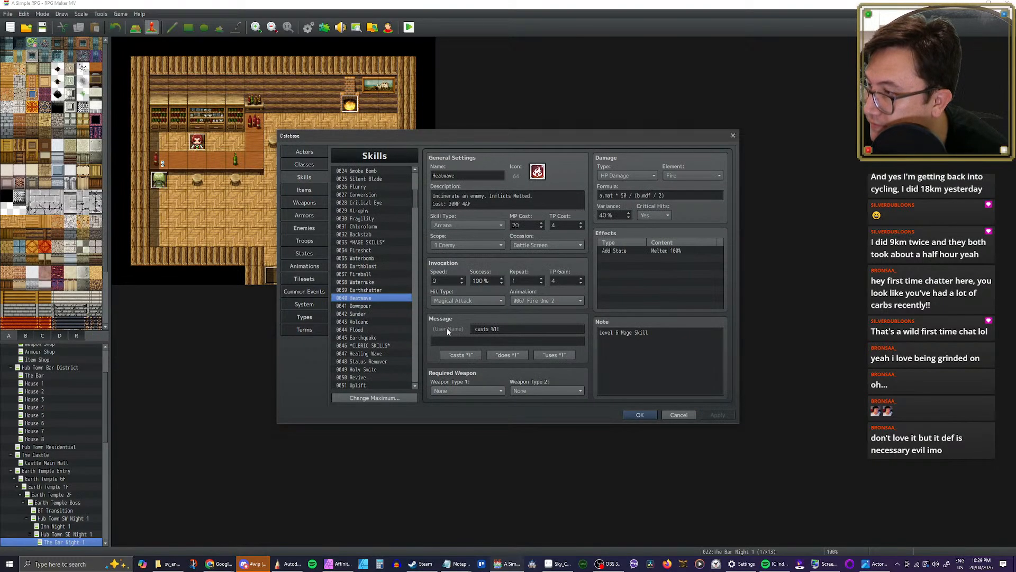
pyautogui.click(574, 300)
pyautogui.scroll(-5, 566, 397)
pyautogui.scroll(-10, 566, 400)
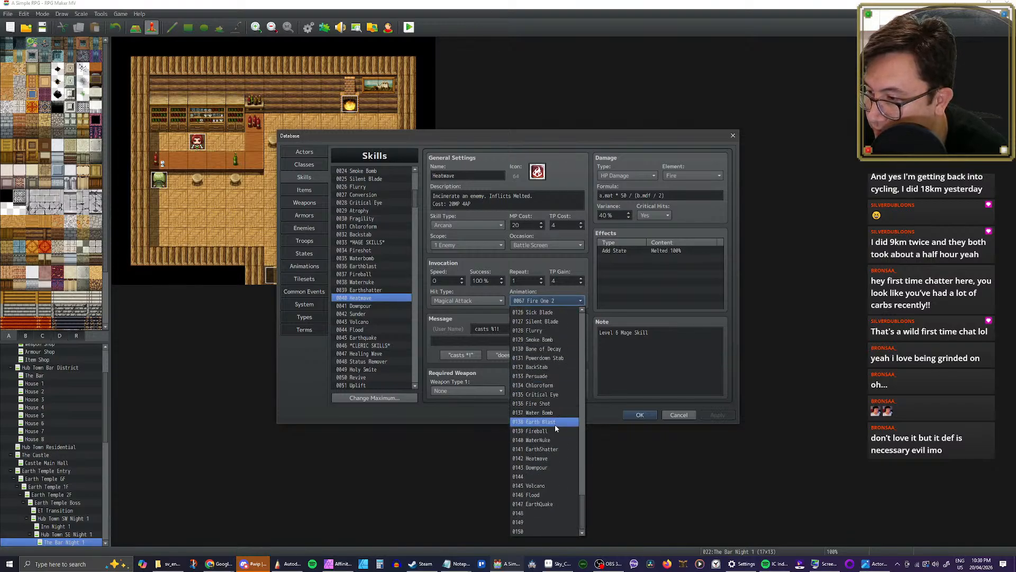
pyautogui.click(536, 459)
pyautogui.click(729, 417)
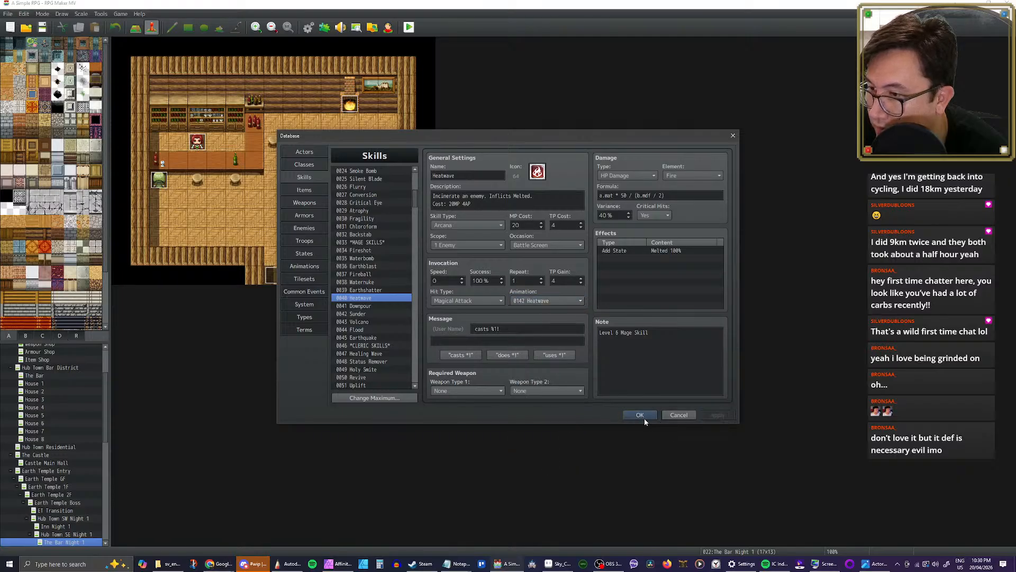
pyautogui.click(642, 416)
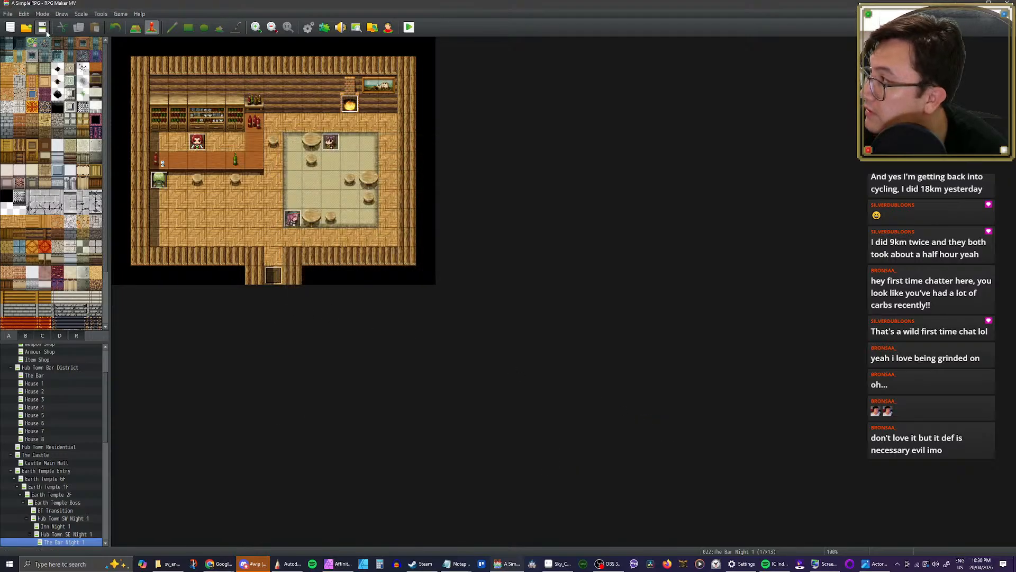
# Step: Reopen the database's animations and play the Earth All 1 and Earth All 2 animations
pyautogui.click(309, 27)
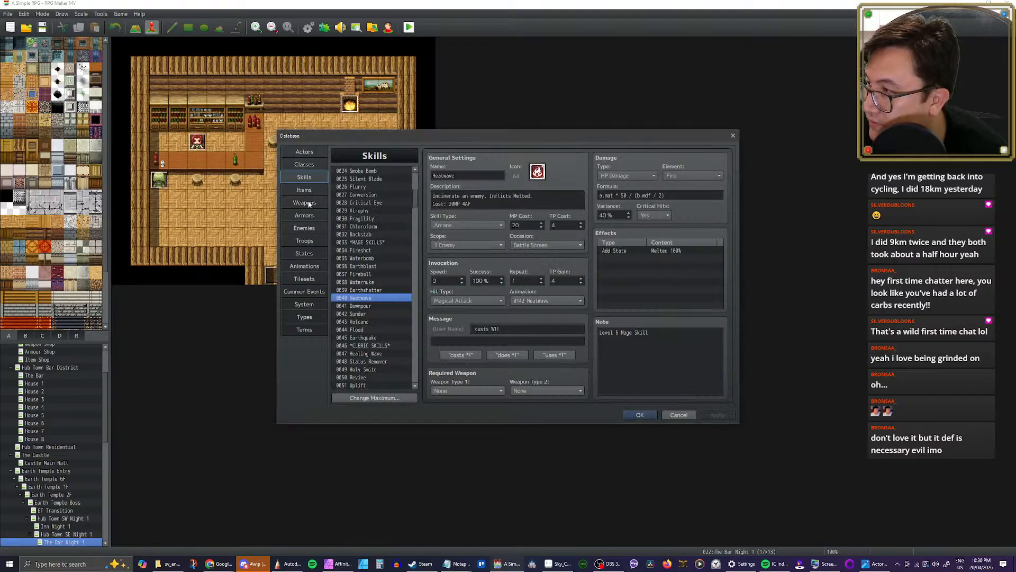
pyautogui.click(303, 266)
pyautogui.moveTo(414, 338); pyautogui.dragTo(417, 304)
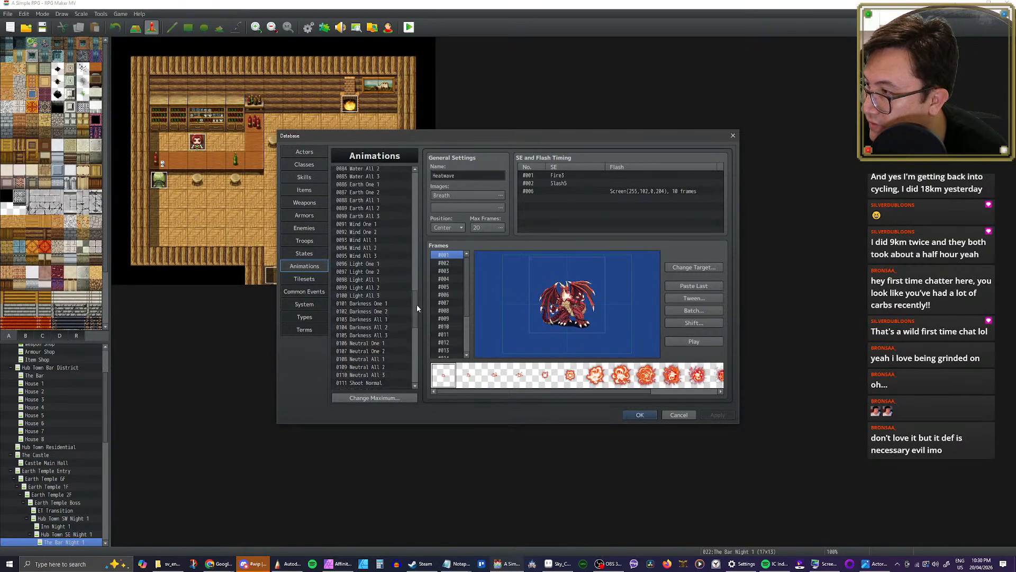
pyautogui.click(379, 275)
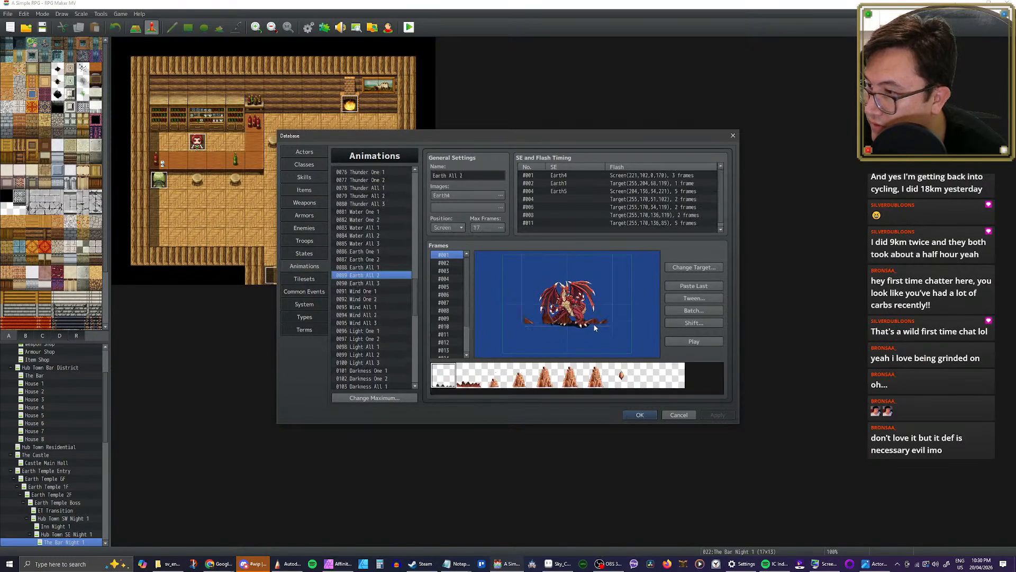
pyautogui.click(360, 266)
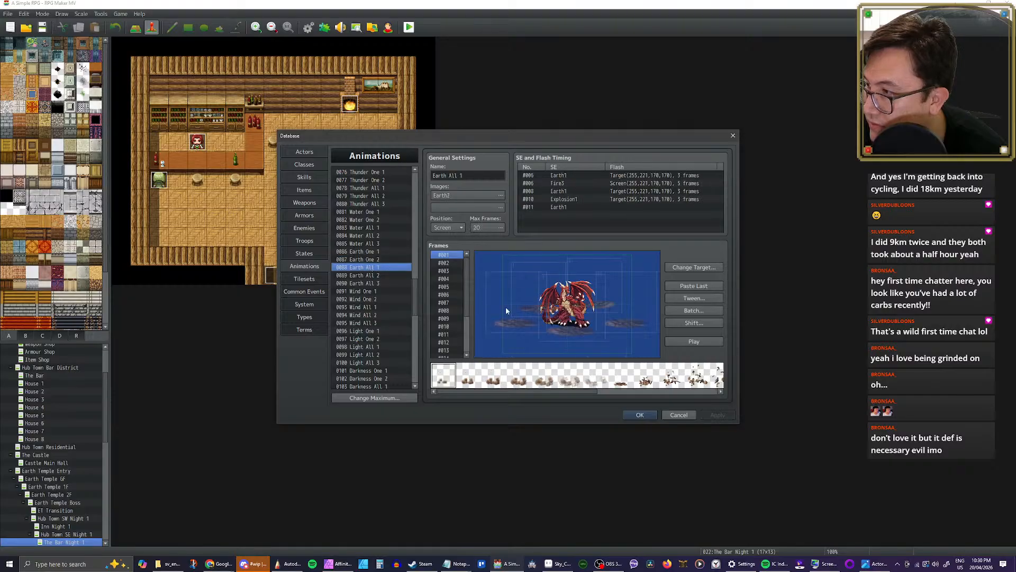
pyautogui.click(707, 343)
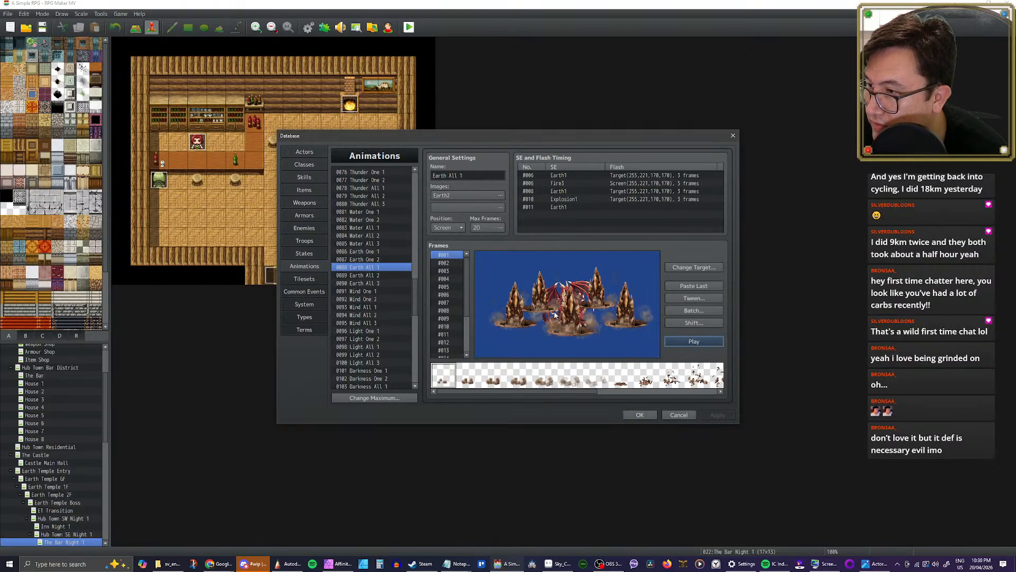
pyautogui.click(369, 277)
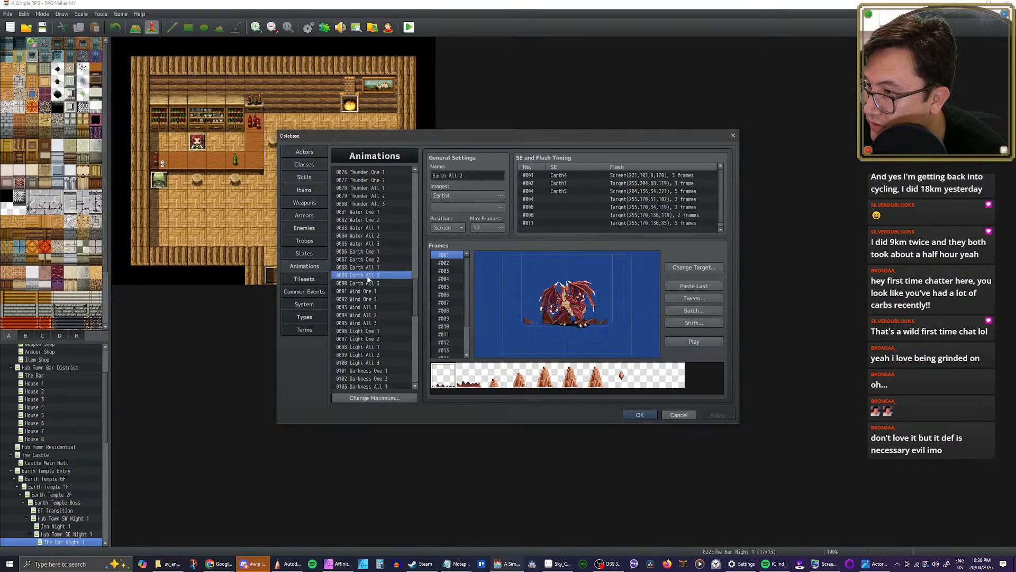
pyautogui.click(707, 343)
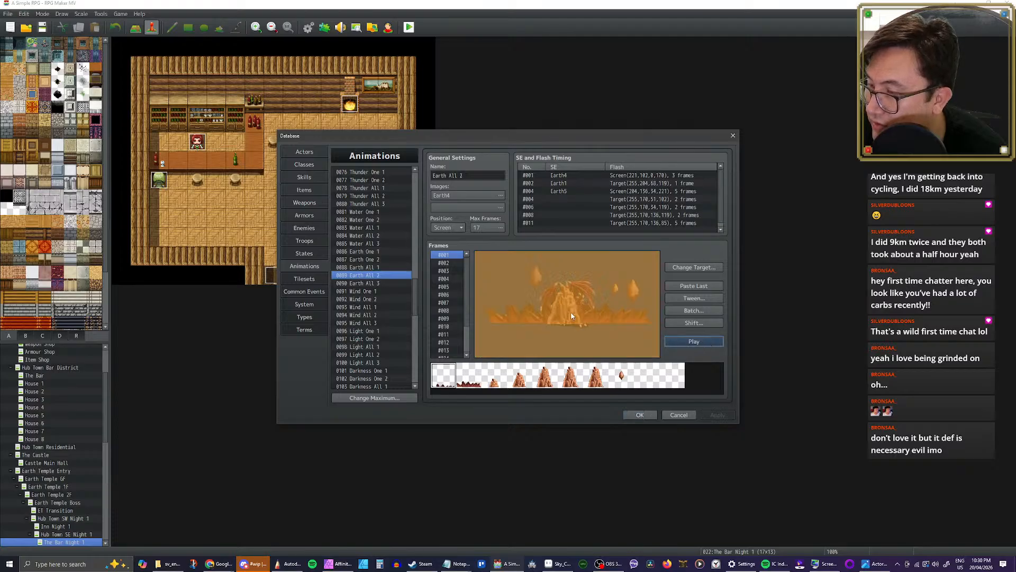
# Step: Look at the Earth All 3 animation and play Earth One 2 and Earth One 1
pyautogui.click(363, 283)
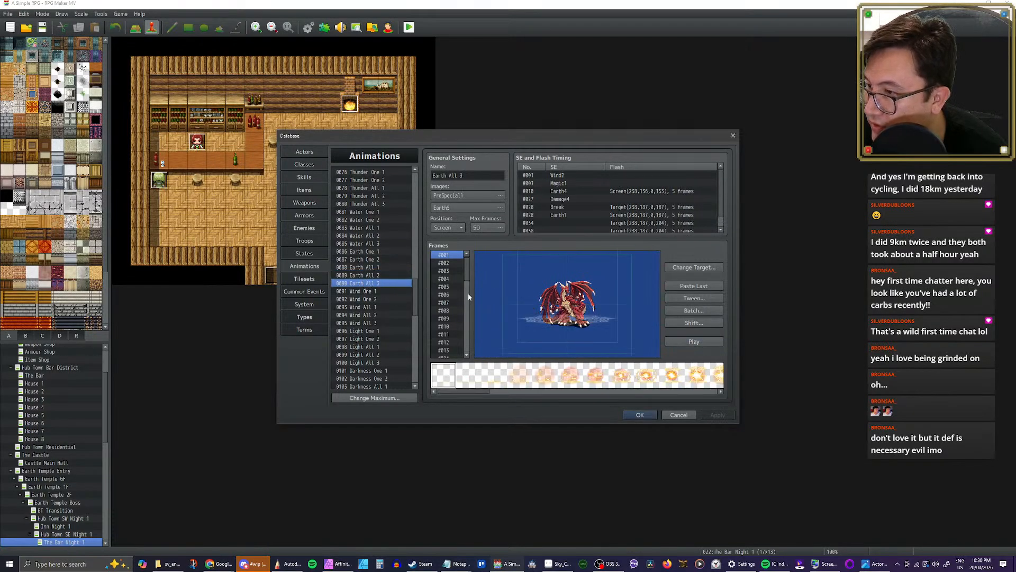
pyautogui.click(369, 260)
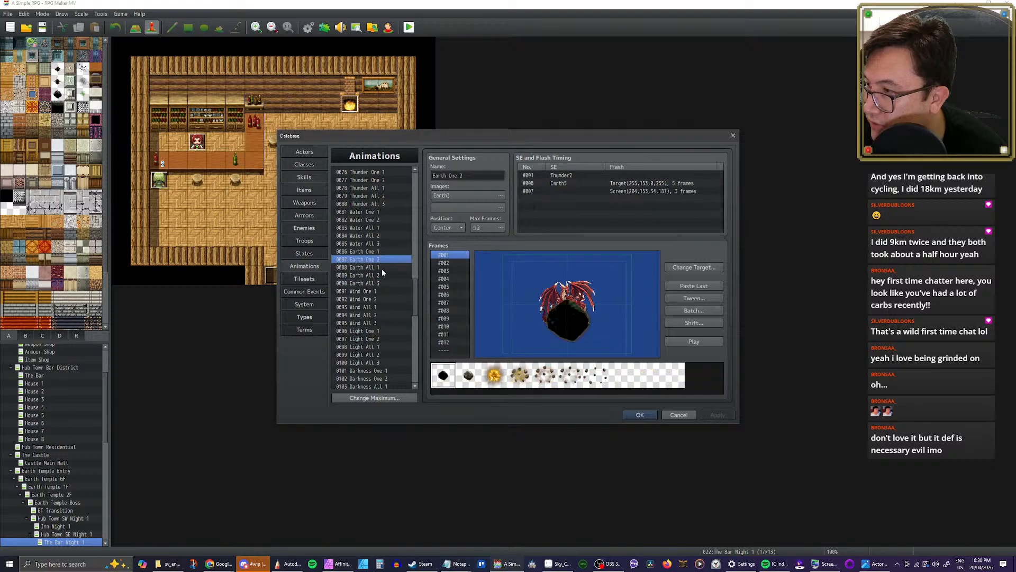
pyautogui.click(690, 344)
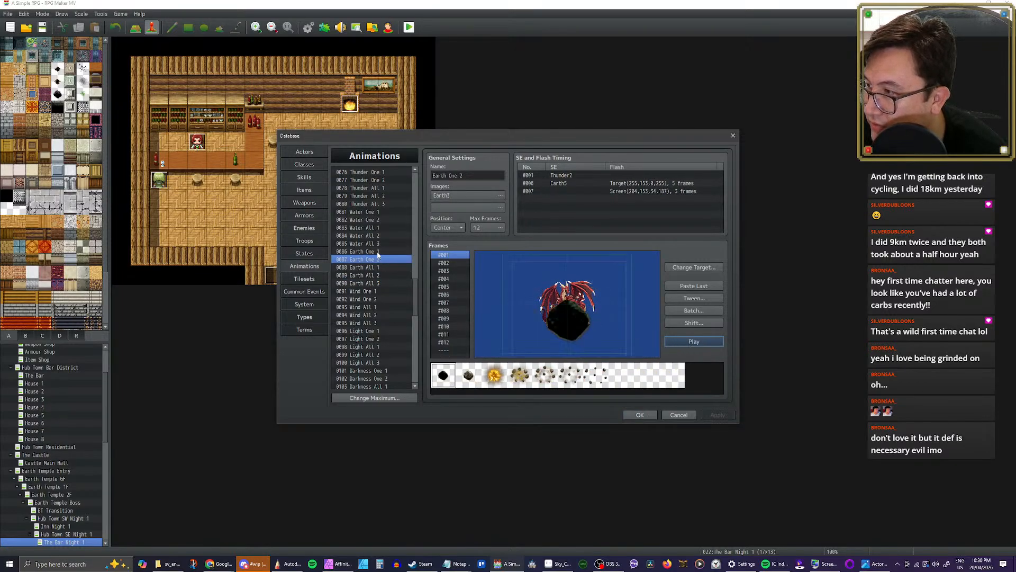
pyautogui.click(378, 251)
pyautogui.click(694, 342)
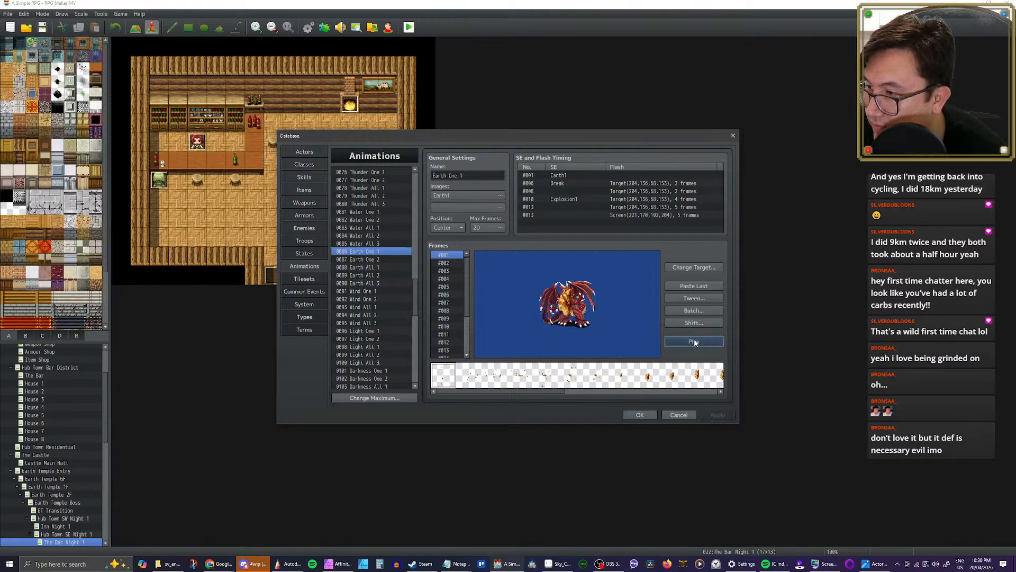
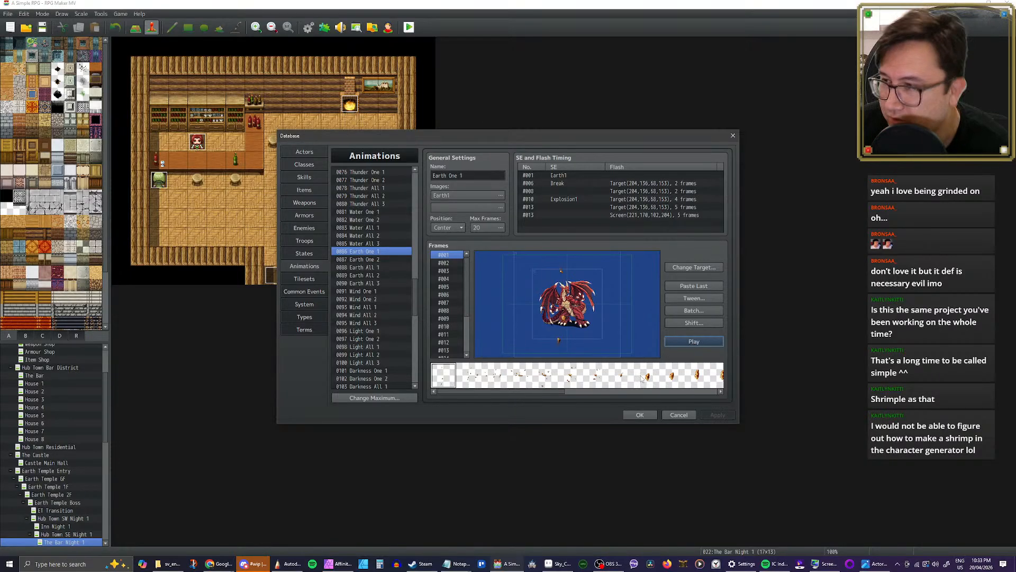
# Step: Look at the Earth One 2, Earth All 1, Earth All 3 and Earth All 2 animations
pyautogui.click(374, 263)
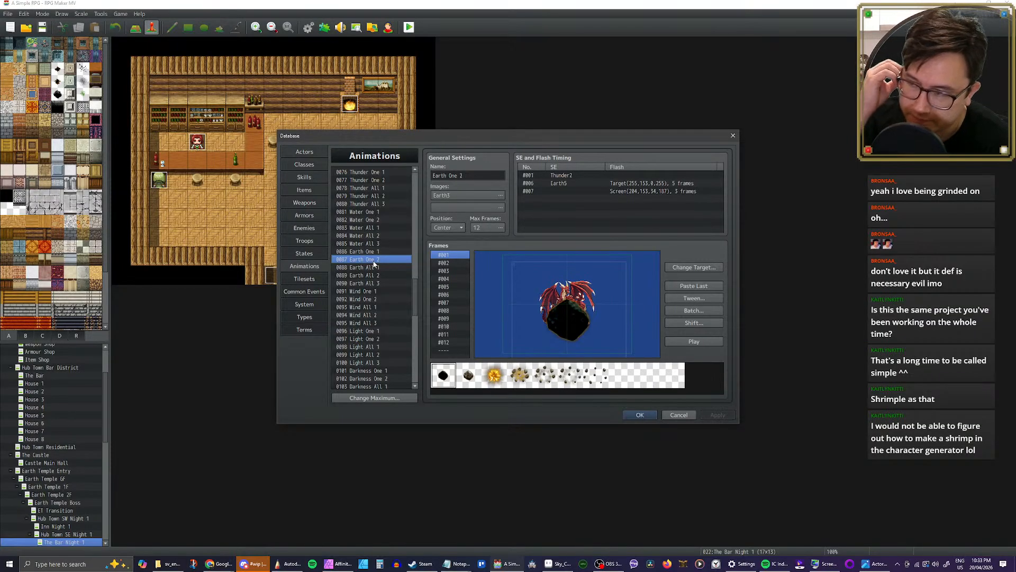
pyautogui.click(375, 271)
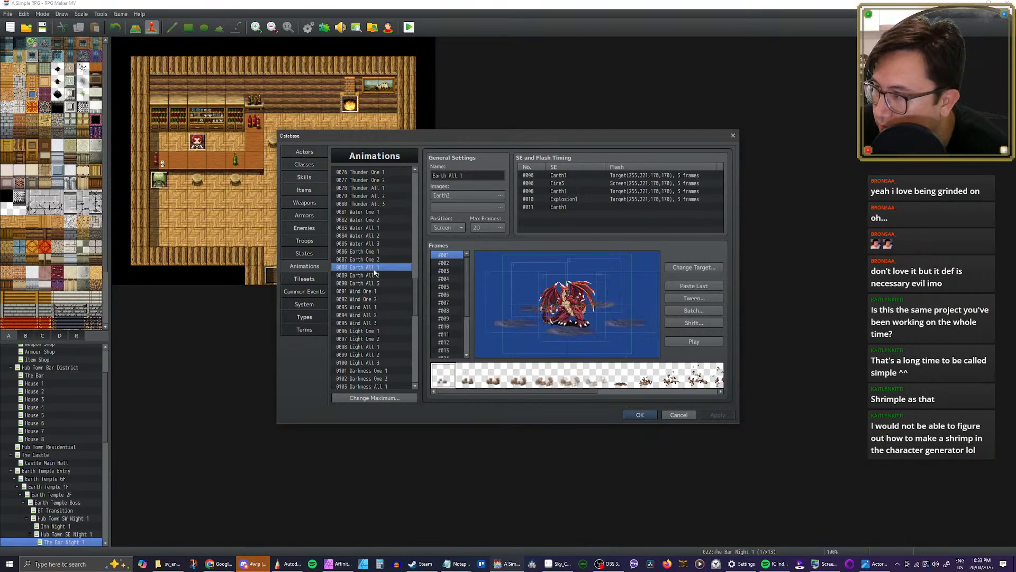
pyautogui.click(375, 275)
pyautogui.click(373, 282)
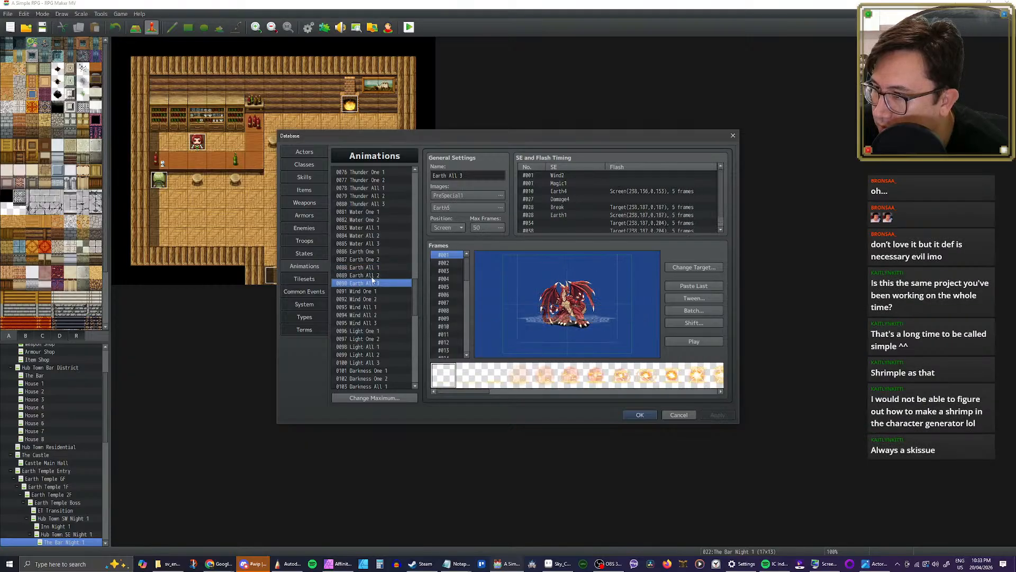
pyautogui.click(374, 275)
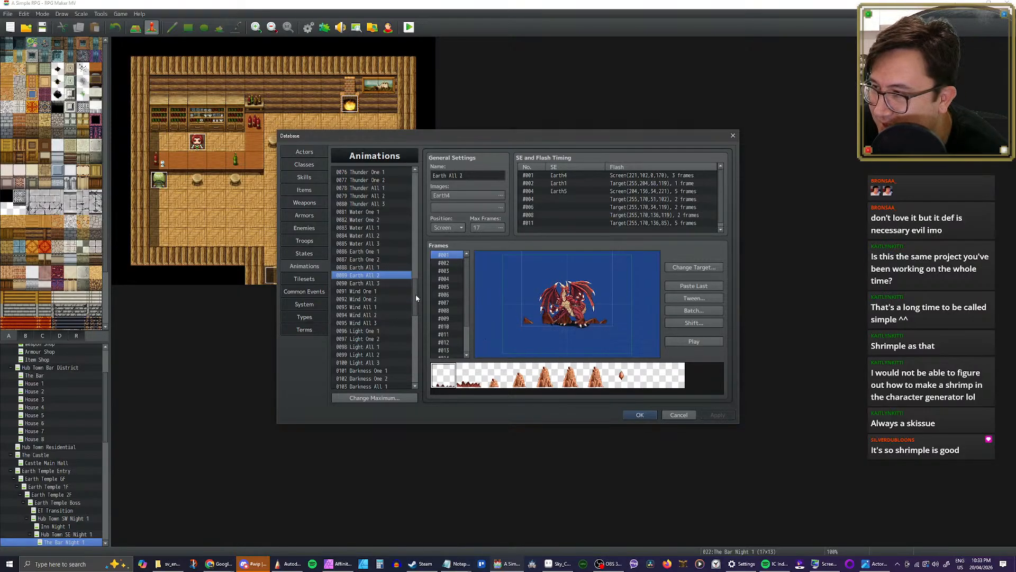
# Step: Look through the Ice and Fire animations, from Ice All 2 back to Fire One 1
pyautogui.moveTo(417, 296); pyautogui.dragTo(415, 294)
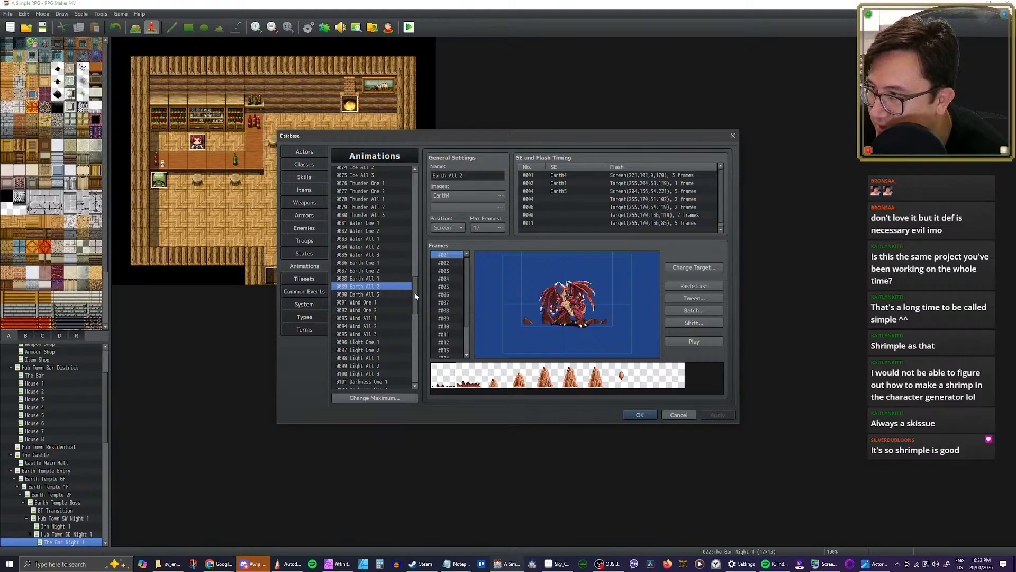
pyautogui.moveTo(415, 296); pyautogui.dragTo(415, 273)
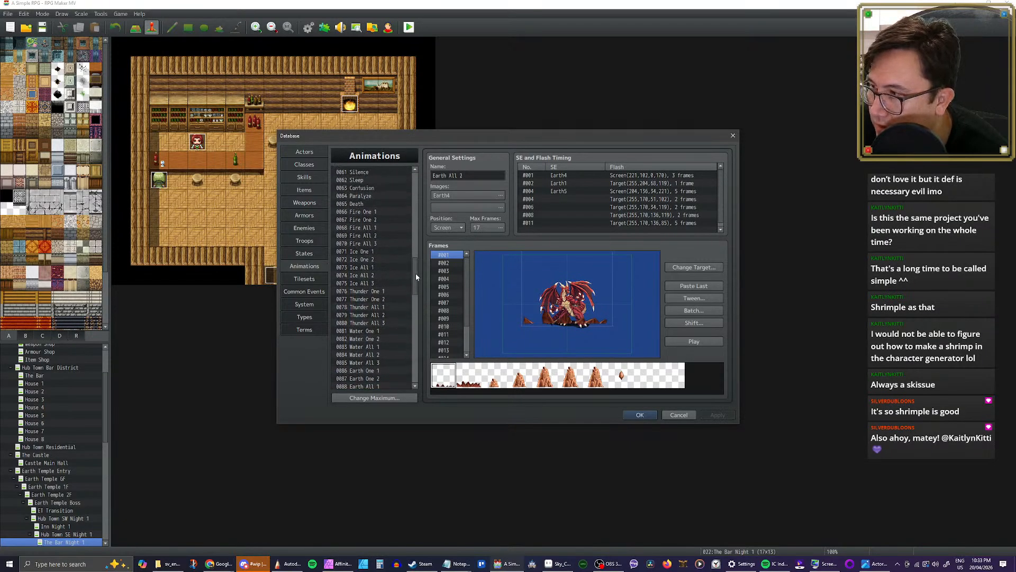
pyautogui.click(374, 275)
pyautogui.click(374, 267)
pyautogui.click(373, 259)
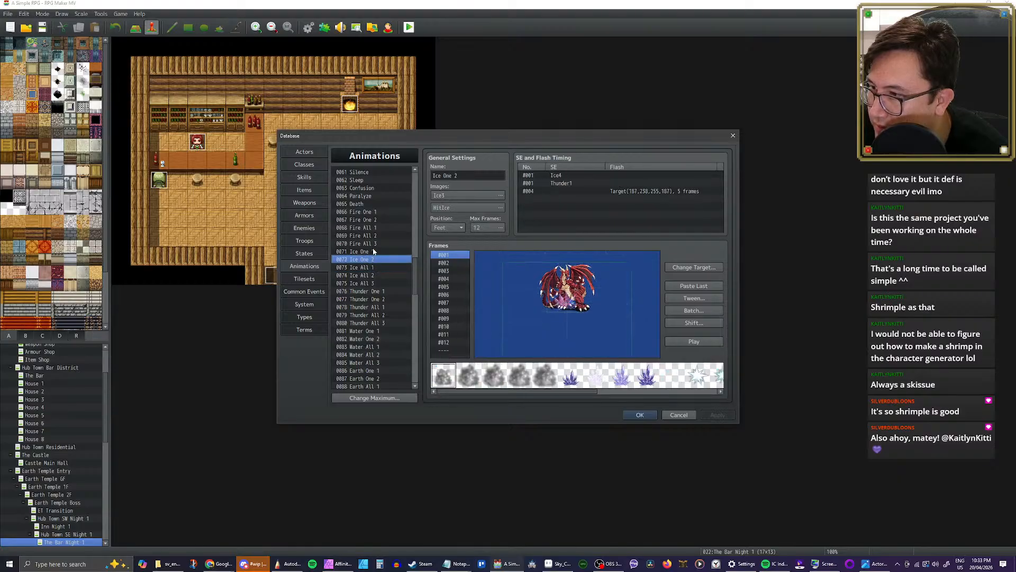
pyautogui.click(374, 251)
pyautogui.click(374, 243)
pyautogui.click(373, 235)
pyautogui.click(373, 228)
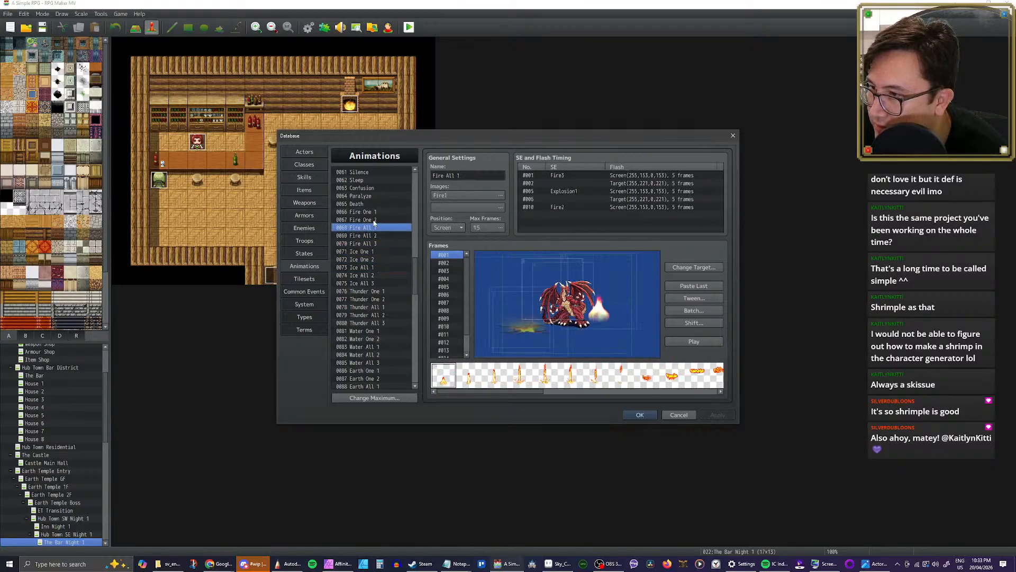
pyautogui.click(374, 220)
pyautogui.scroll(2, 373, 244)
pyautogui.click(370, 267)
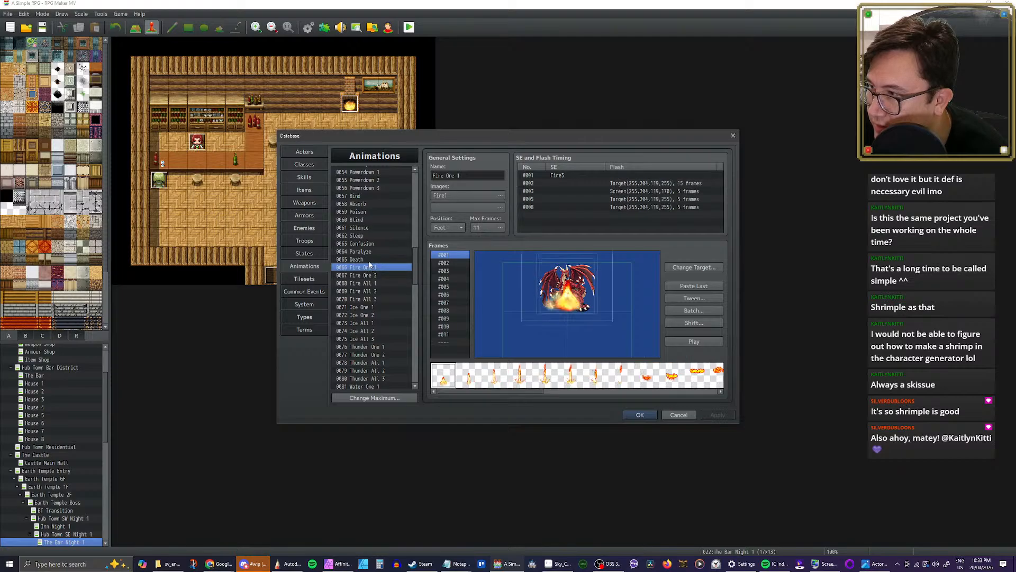
# Step: Look through the status effect animations, from Death back to Bind
pyautogui.click(370, 259)
pyautogui.click(370, 250)
pyautogui.click(369, 243)
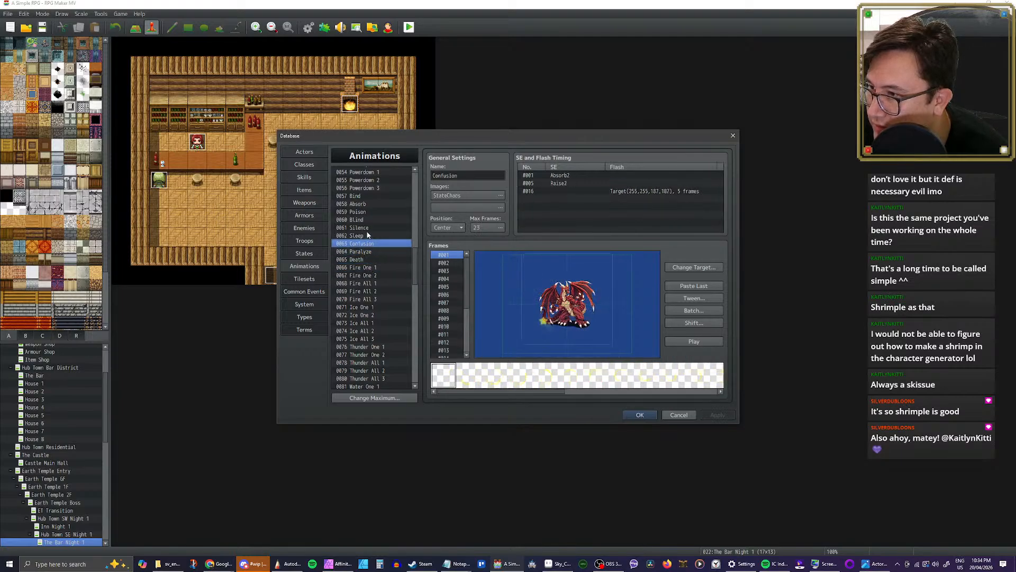
pyautogui.click(368, 236)
pyautogui.click(366, 227)
pyautogui.scroll(1, 380, 232)
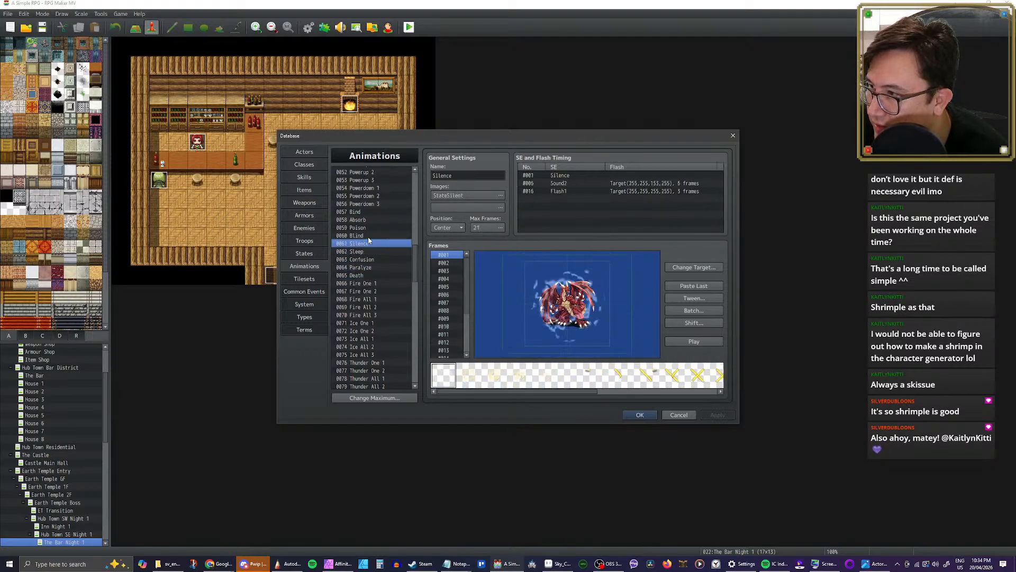
pyautogui.click(367, 236)
pyautogui.click(367, 227)
pyautogui.click(366, 220)
pyautogui.click(363, 212)
# Step: Look through the Powerdown, Powerup and Revive animations, ending on Cure All 2
pyautogui.scroll(2, 401, 226)
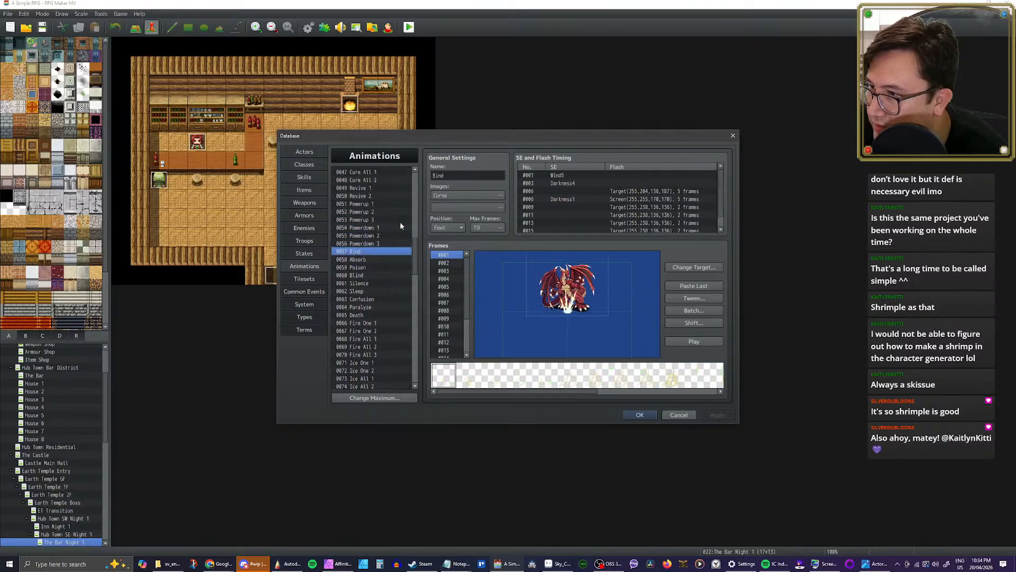
pyautogui.click(371, 243)
pyautogui.click(371, 236)
pyautogui.click(371, 228)
pyautogui.scroll(2, 383, 240)
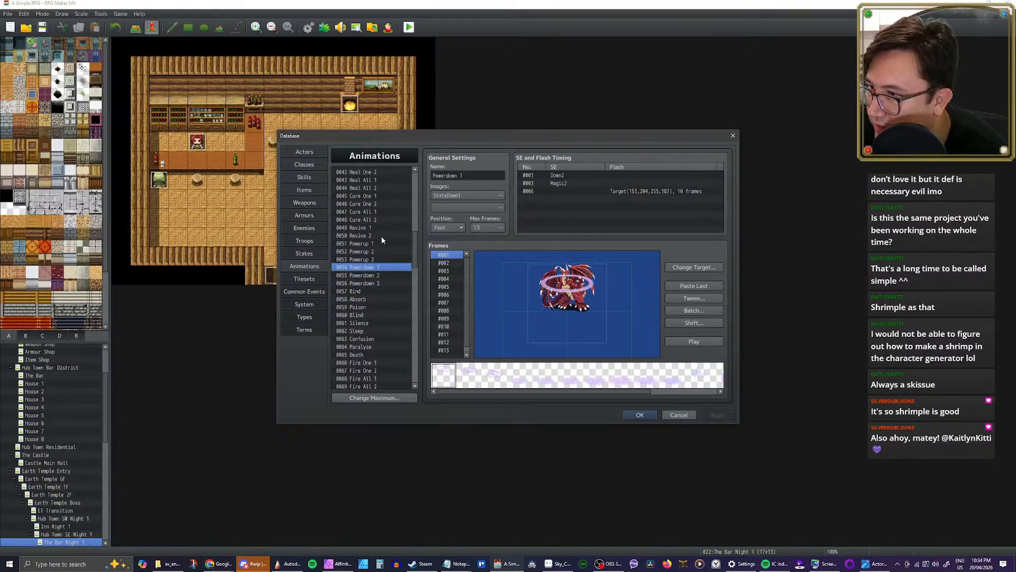
pyautogui.click(370, 260)
pyautogui.click(369, 251)
pyautogui.click(373, 243)
pyautogui.scroll(1, 402, 244)
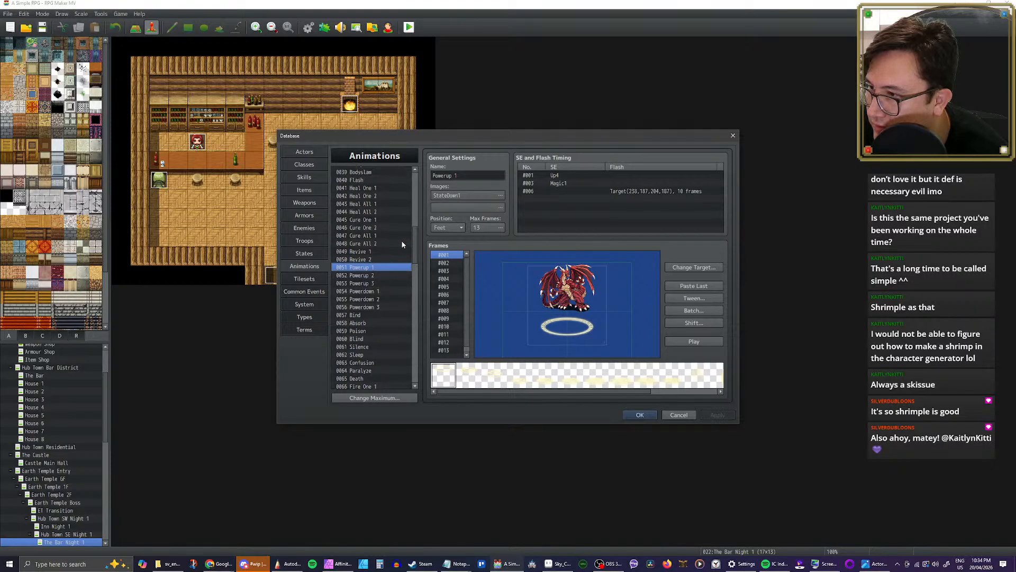
pyautogui.click(369, 259)
pyautogui.click(369, 252)
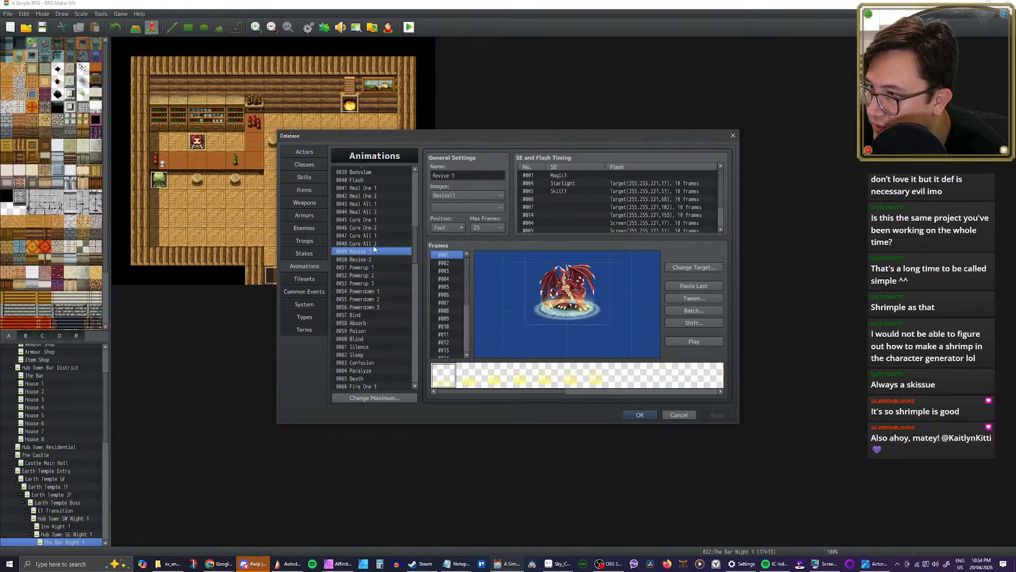
pyautogui.click(371, 244)
# Step: Look through the special effect animations from Flash back to Breath, including Sweep, Fog and Pollen
pyautogui.scroll(3, 382, 247)
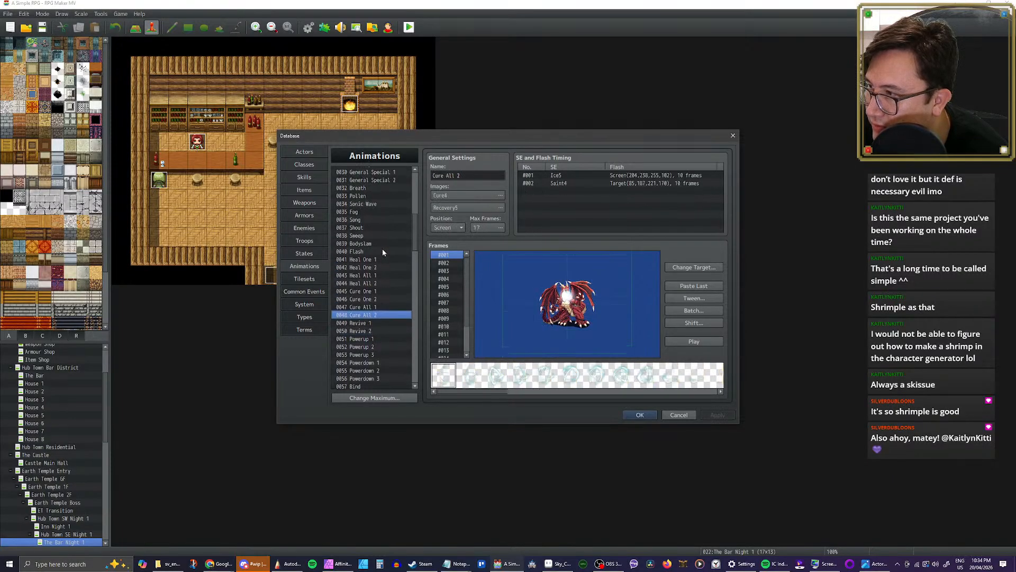
pyautogui.click(382, 252)
pyautogui.click(367, 243)
pyautogui.click(362, 236)
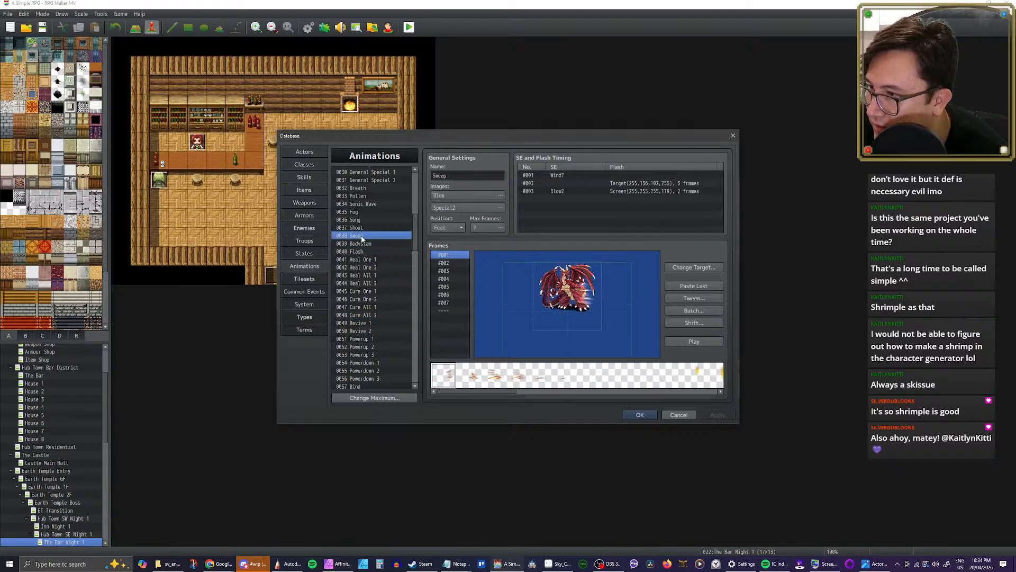
pyautogui.click(360, 228)
pyautogui.click(359, 220)
pyautogui.click(358, 213)
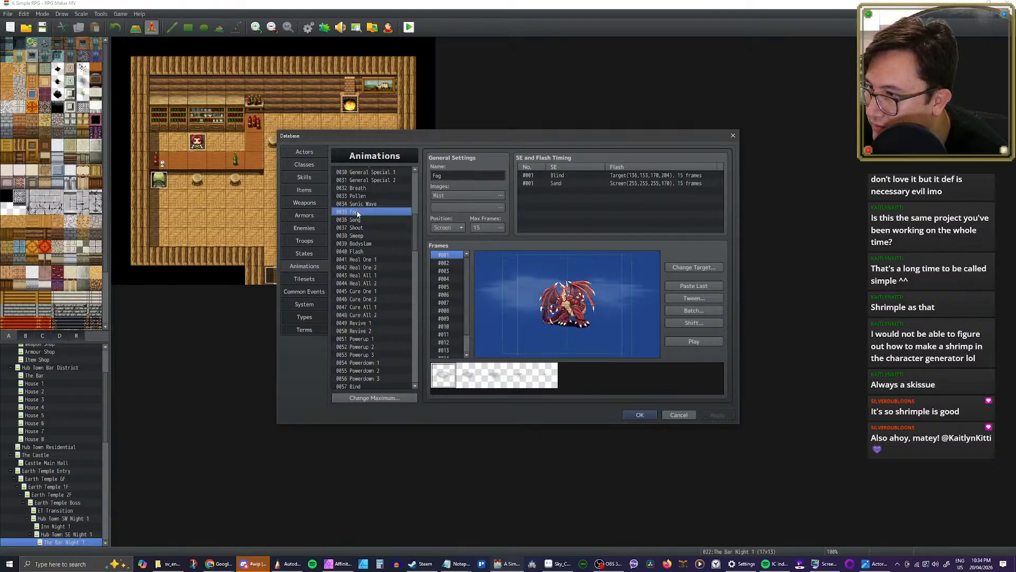
pyautogui.scroll(2, 381, 217)
pyautogui.click(360, 251)
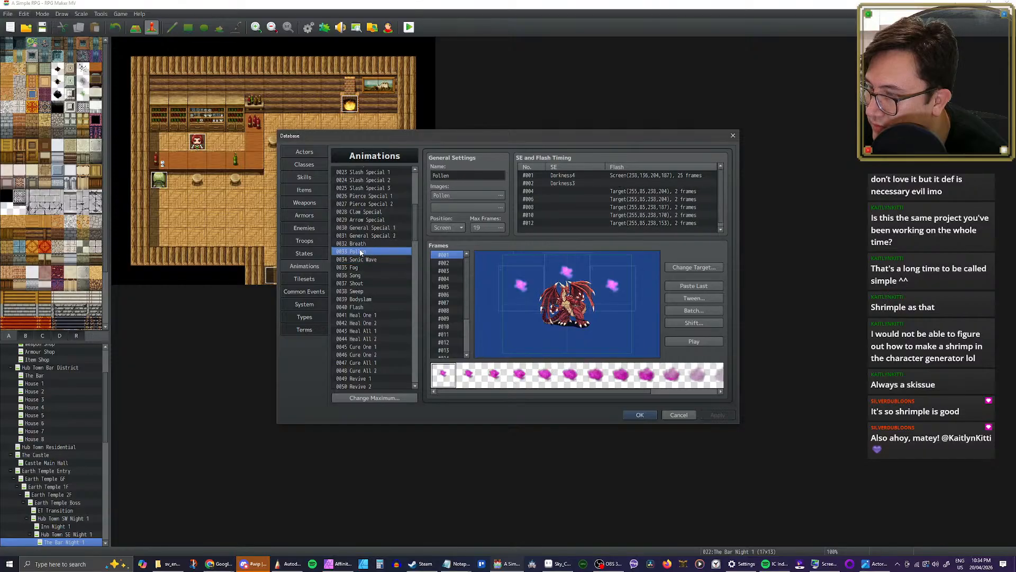
pyautogui.click(362, 243)
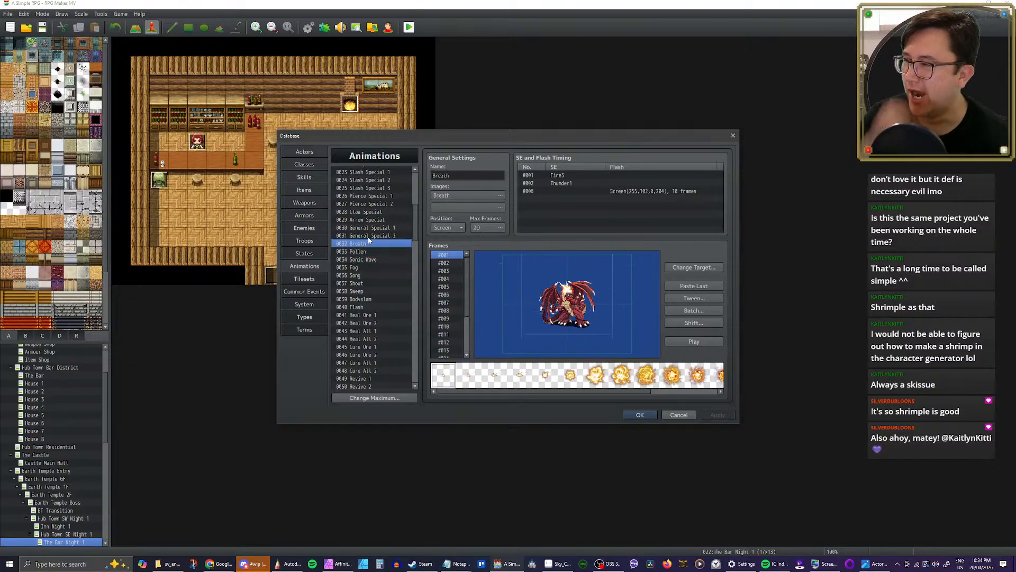
# Step: Look at the General Special animations, and play Arrow Special and Claw Special
pyautogui.click(368, 237)
pyautogui.click(369, 228)
pyautogui.click(371, 220)
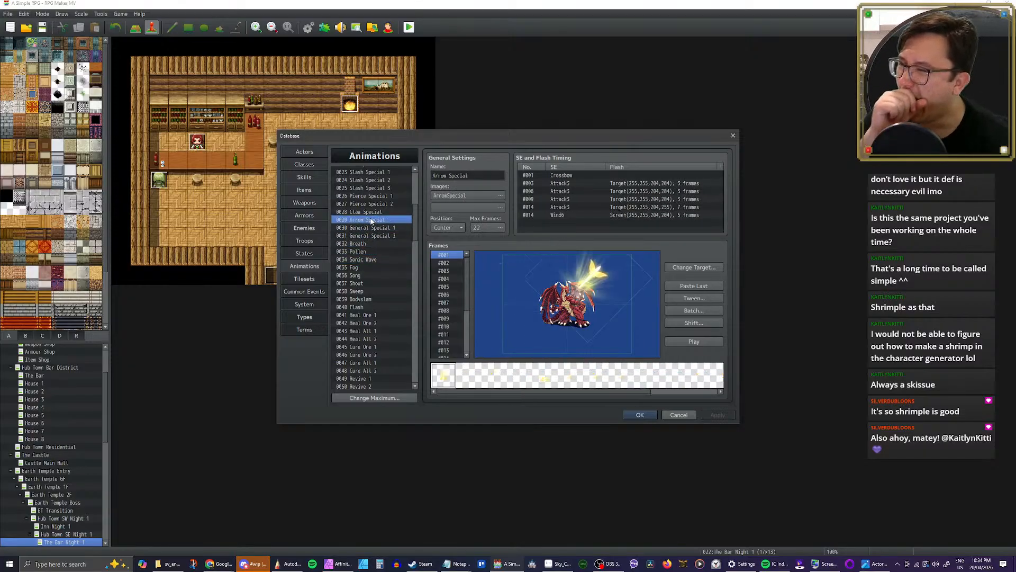
pyautogui.scroll(1, 376, 224)
pyautogui.scroll(1, 376, 224)
pyautogui.click(686, 340)
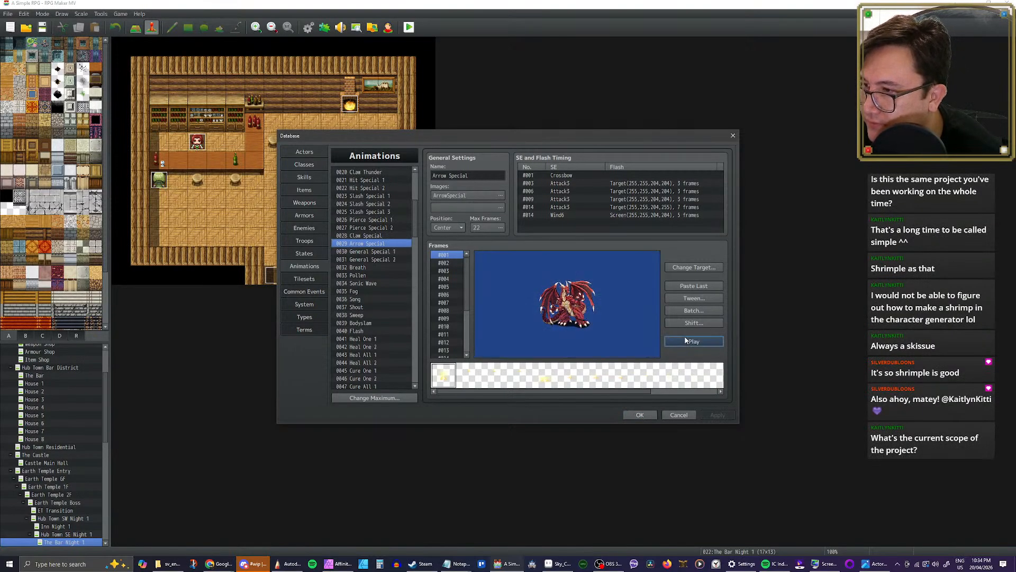
pyautogui.click(386, 236)
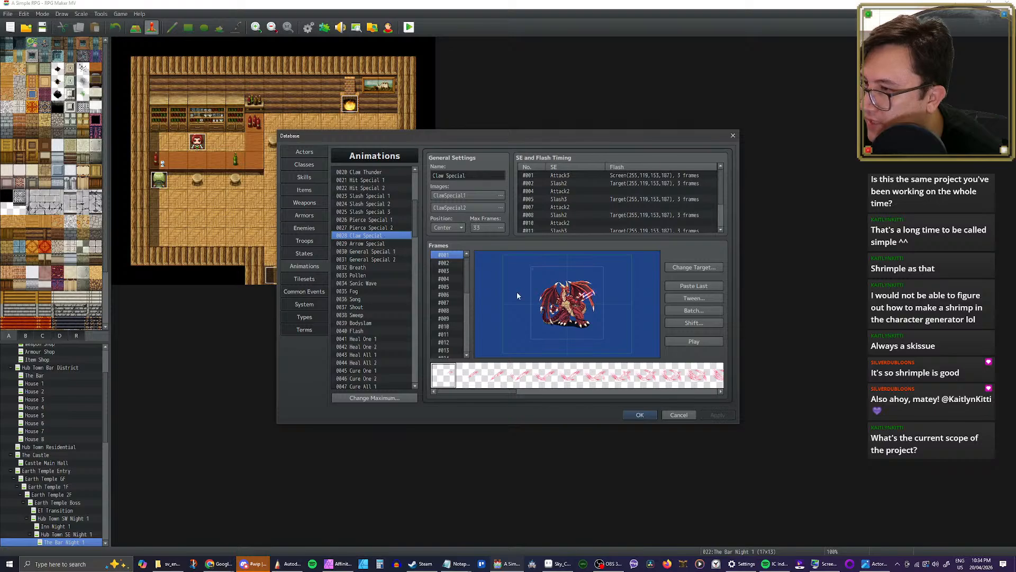
pyautogui.click(694, 341)
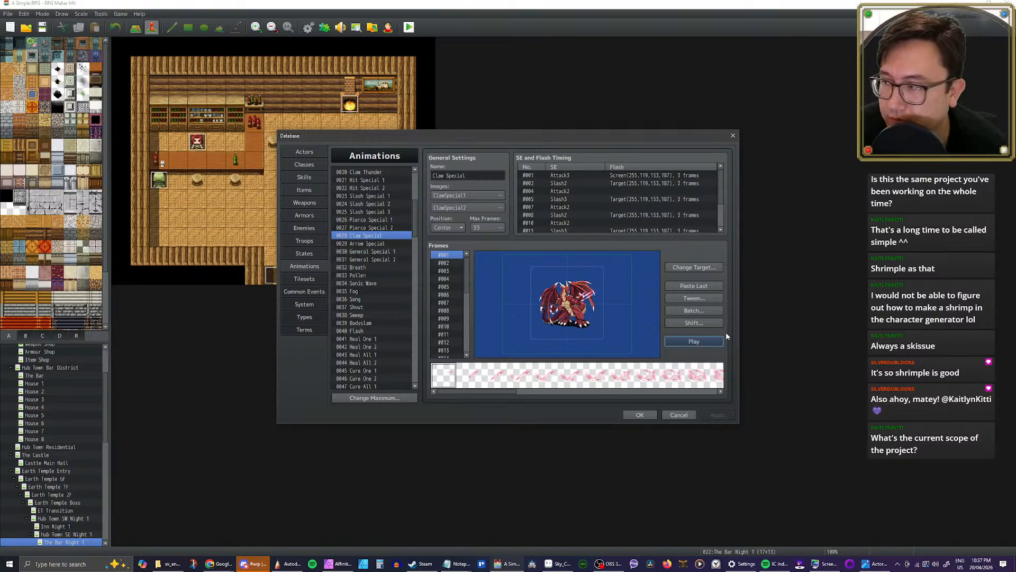
# Step: Play the Sweep and Flash animations
pyautogui.scroll(-2, 378, 281)
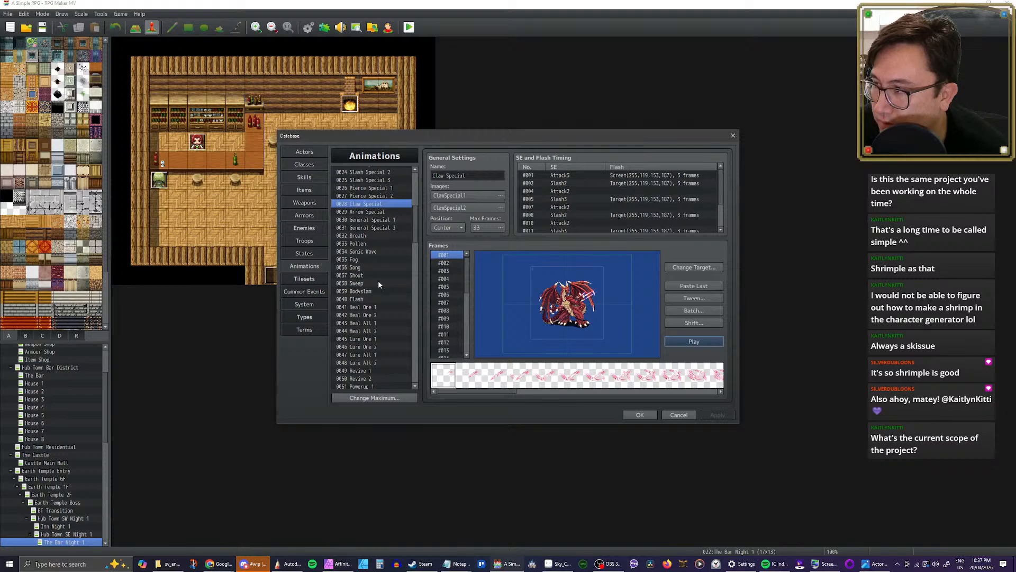
pyautogui.click(370, 284)
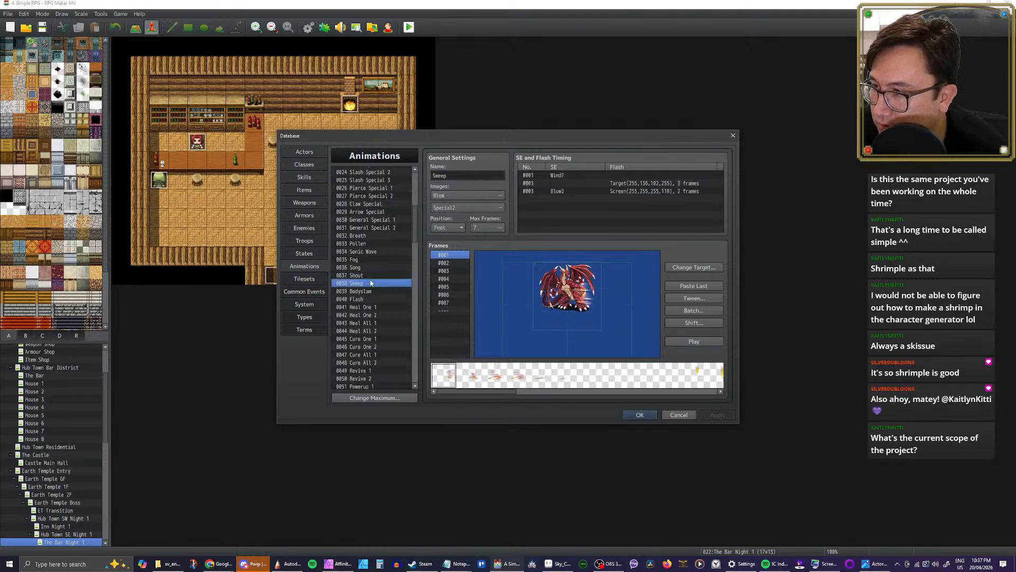
pyautogui.click(695, 341)
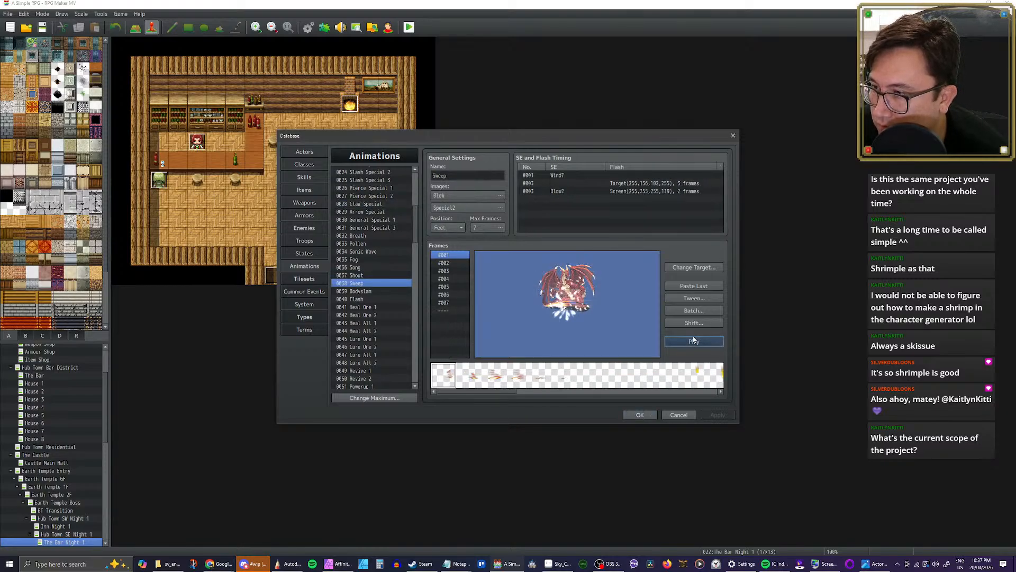
pyautogui.scroll(-1, 369, 269)
pyautogui.click(369, 268)
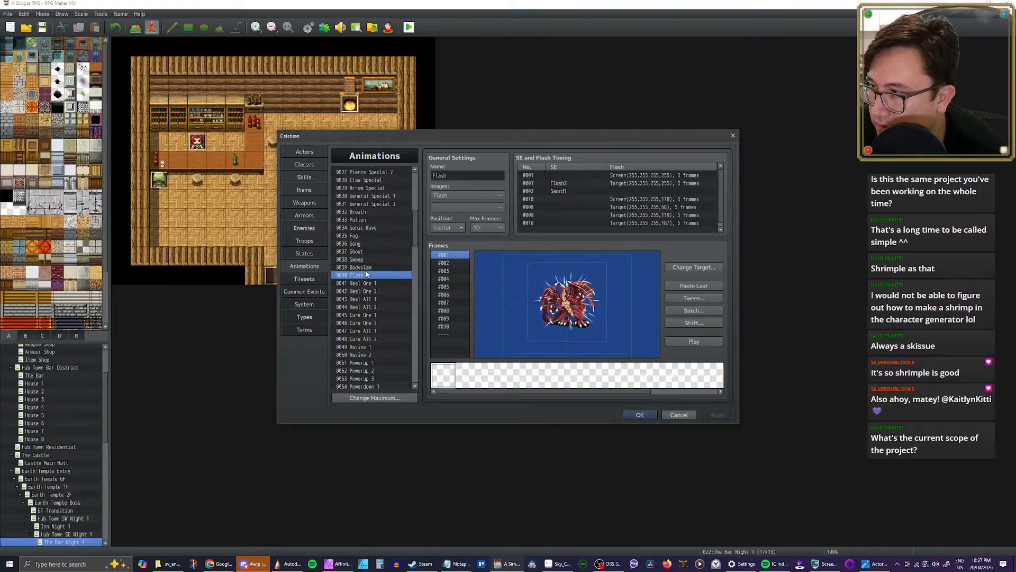
pyautogui.click(703, 344)
pyautogui.click(369, 276)
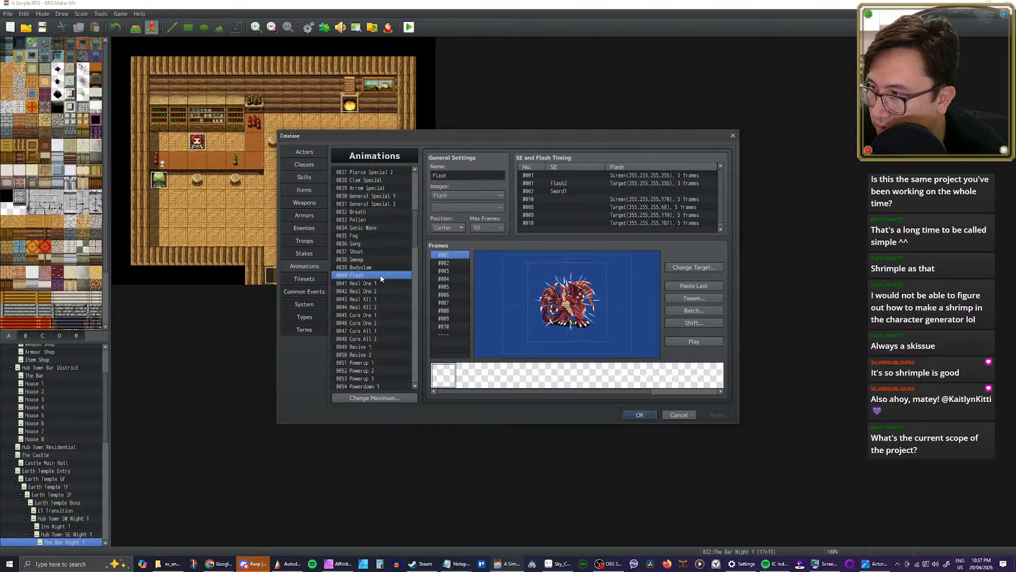
# Step: Return to the Earth animations and play Earth All 2
pyautogui.scroll(-2, 382, 282)
pyautogui.scroll(-2, 386, 260)
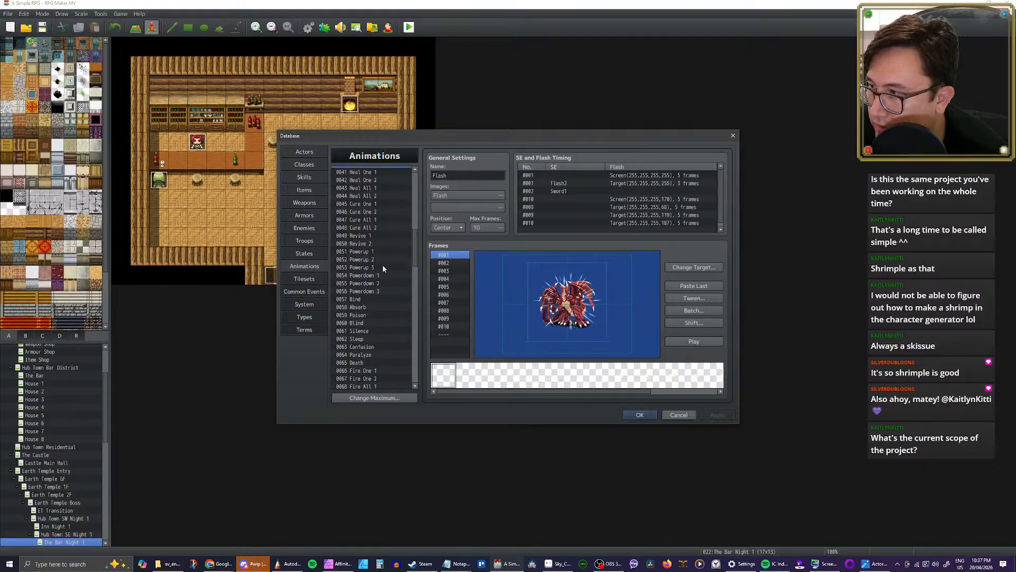
pyautogui.moveTo(412, 246); pyautogui.dragTo(415, 289)
pyautogui.scroll(-1, 381, 269)
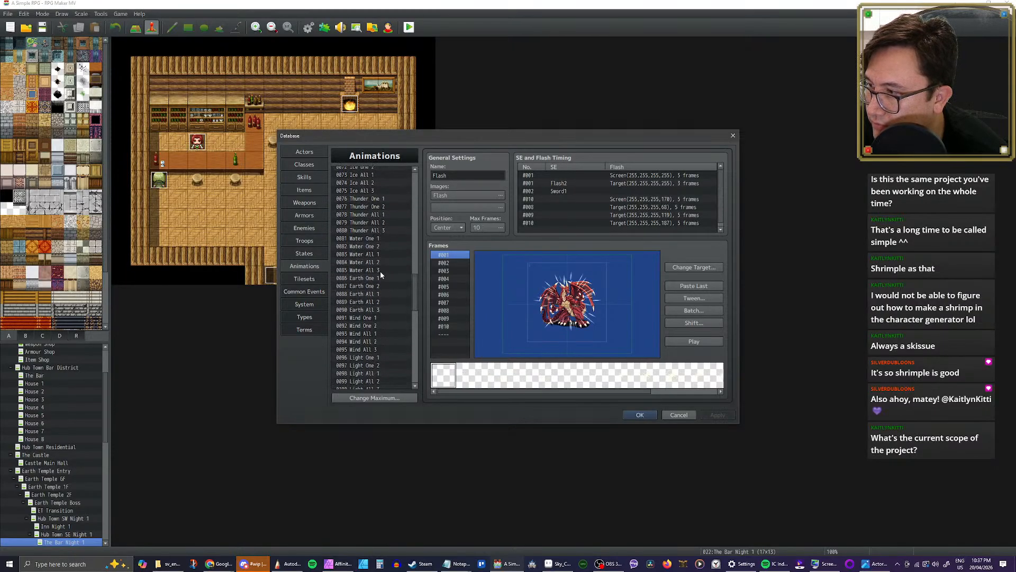
pyautogui.click(380, 293)
pyautogui.click(380, 301)
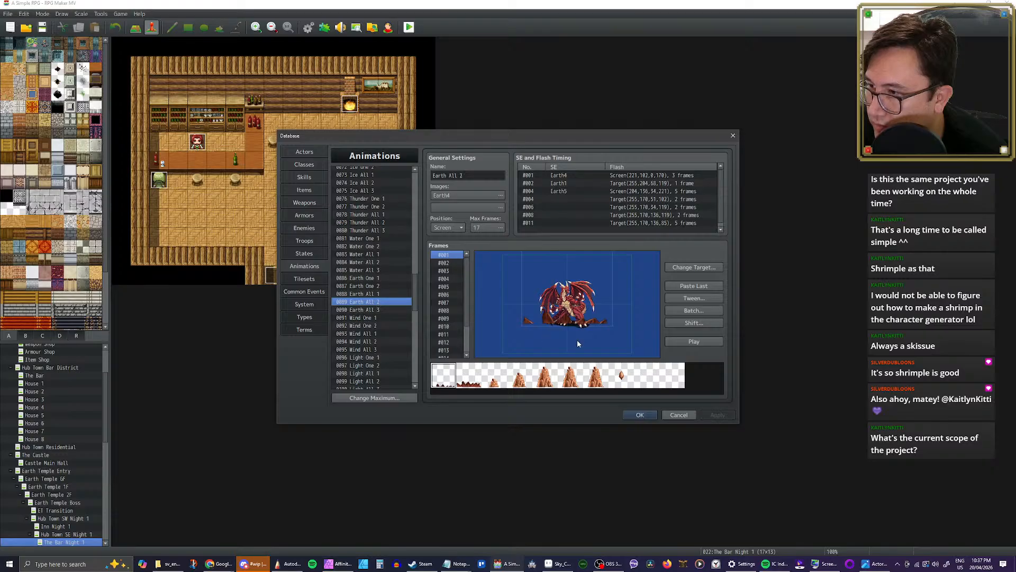
pyautogui.click(675, 344)
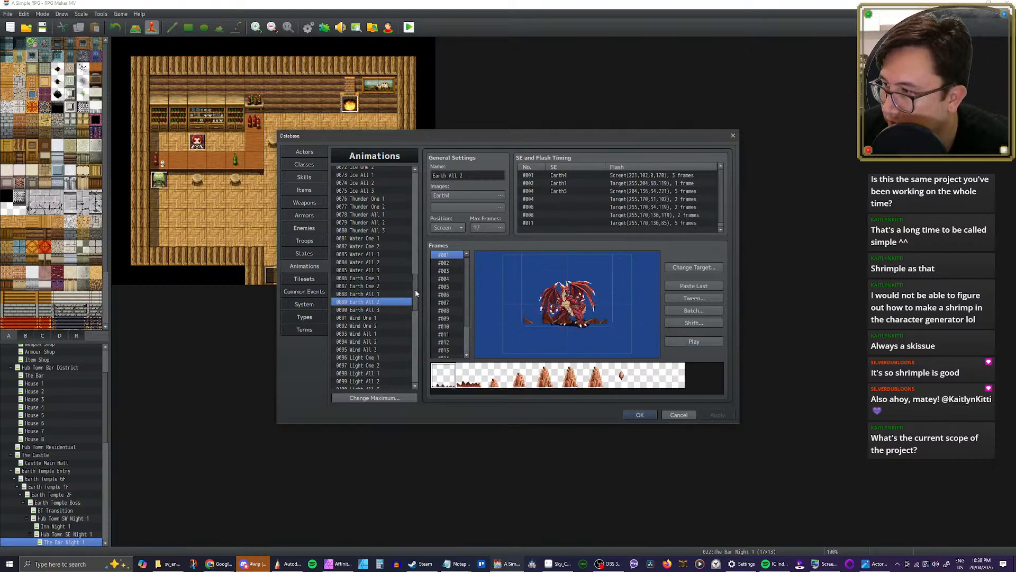
# Step: Paste the copied Earth All 2 animation into slot 0144, rename it Sunder and save the database
pyautogui.moveTo(415, 291); pyautogui.dragTo(414, 363)
pyautogui.click(371, 337)
pyautogui.hotkey('ctrl', 'v')
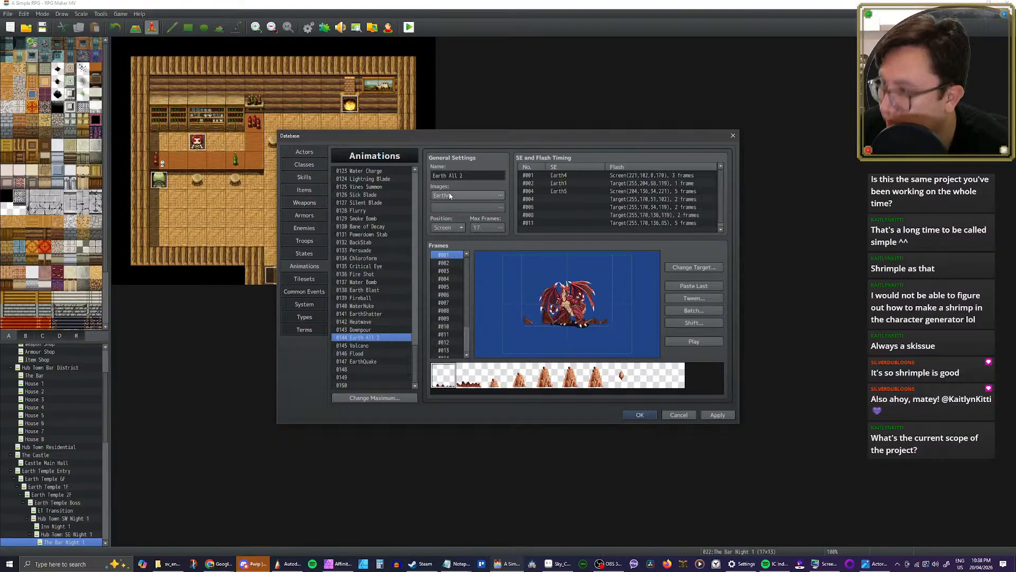
pyautogui.moveTo(433, 175); pyautogui.dragTo(465, 176)
pyautogui.write('Tremor')
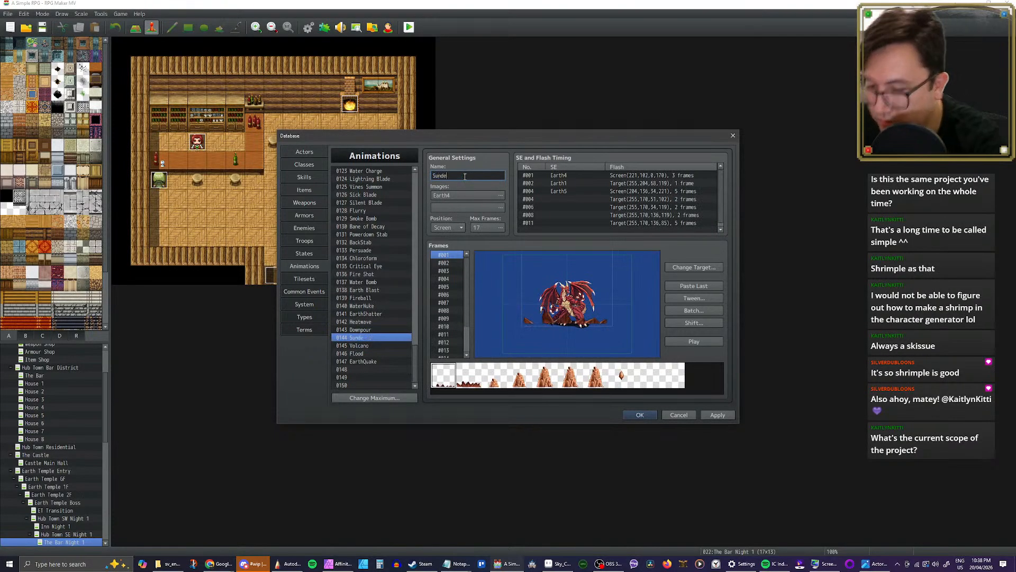
pyautogui.press('Return')
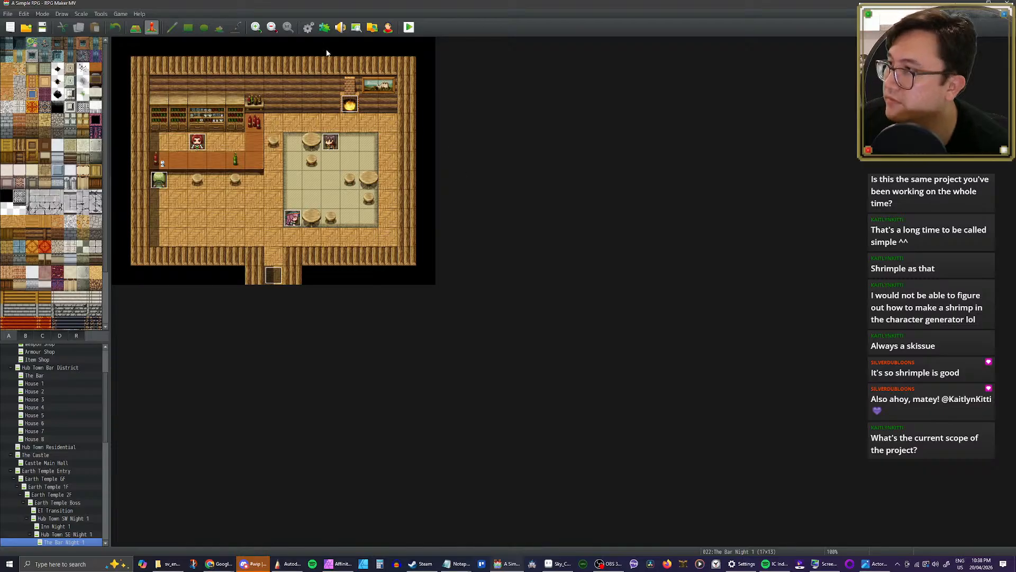
# Step: Reopen the database and delete the central rock pillar from frame 5 of the Sunder animation
pyautogui.click(308, 27)
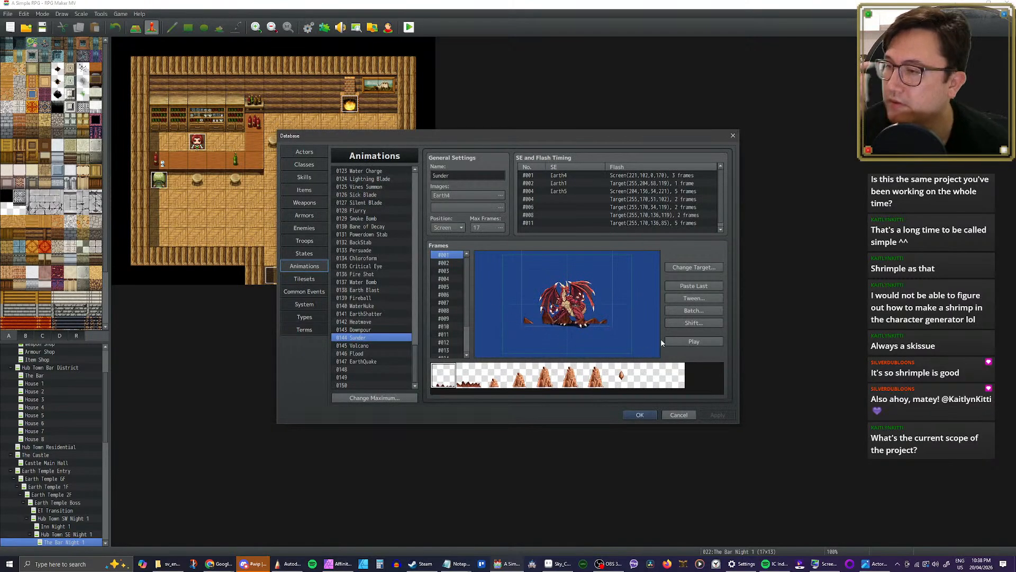
pyautogui.click(446, 263)
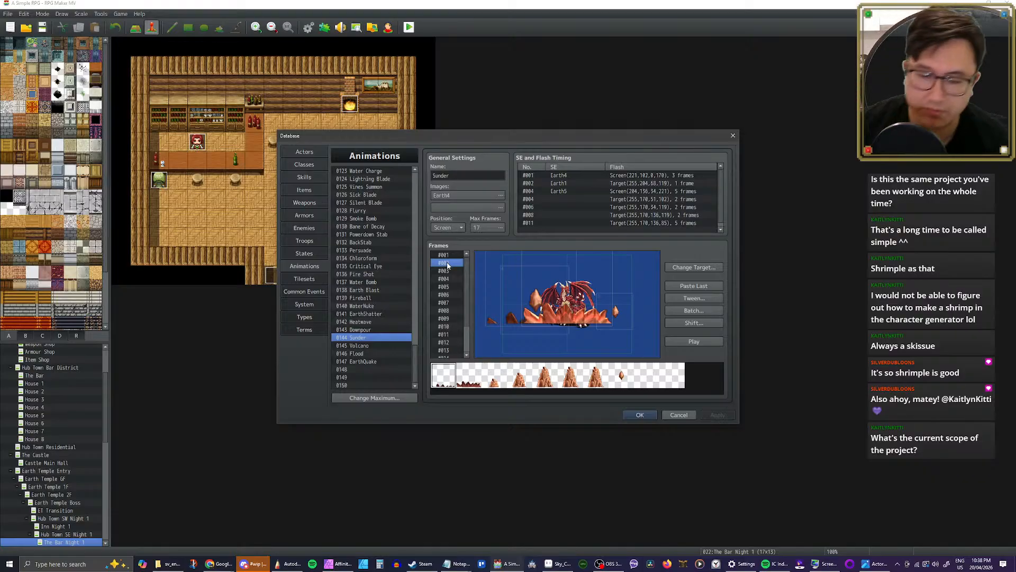
pyautogui.press('Down')
pyautogui.press('Down')
pyautogui.press('Down')
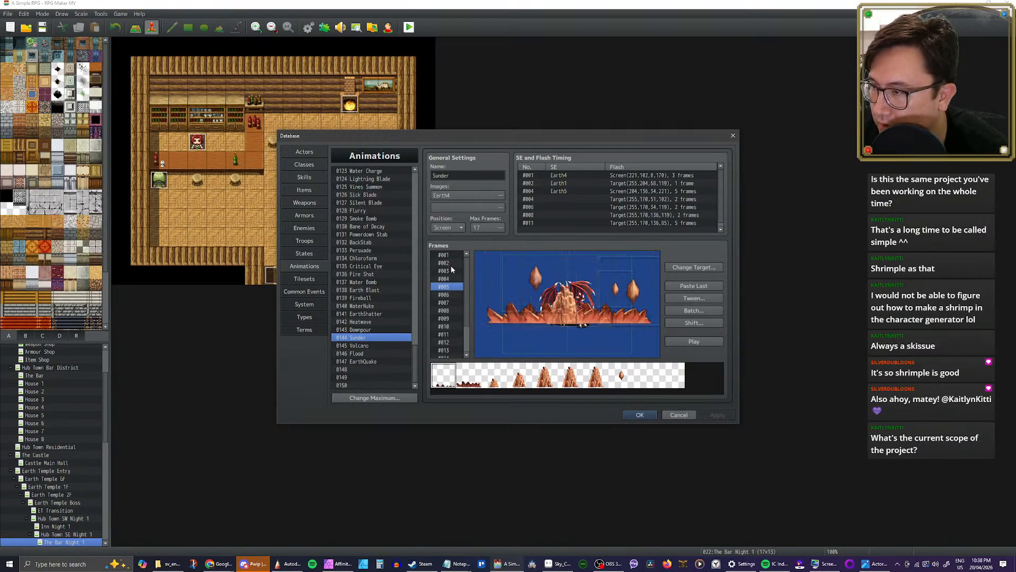
pyautogui.click(571, 299)
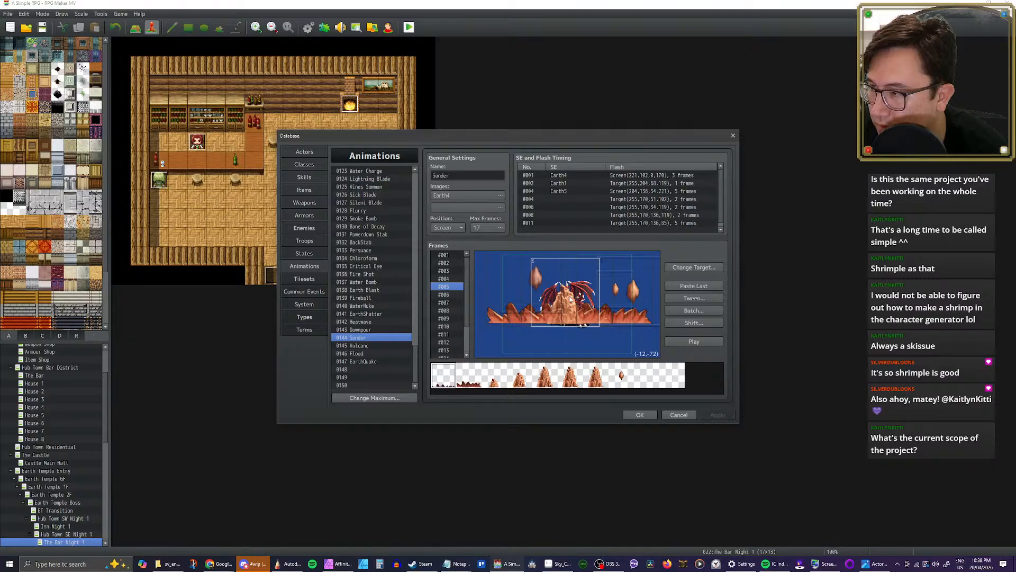
pyautogui.press('Delete')
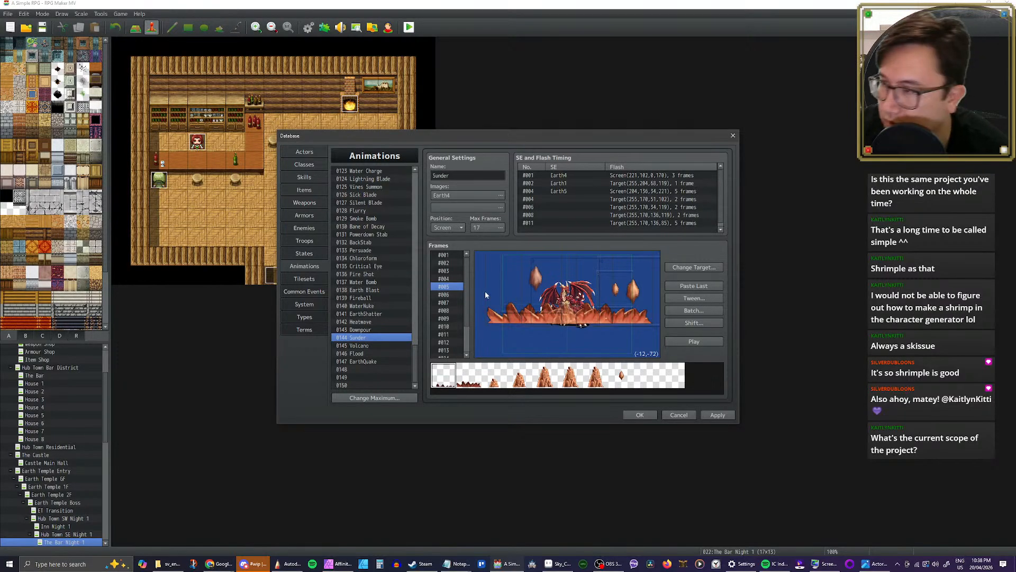
# Step: Delete the central and left rock pillars from frame 6 of the Sunder animation
pyautogui.click(449, 295)
pyautogui.click(571, 276)
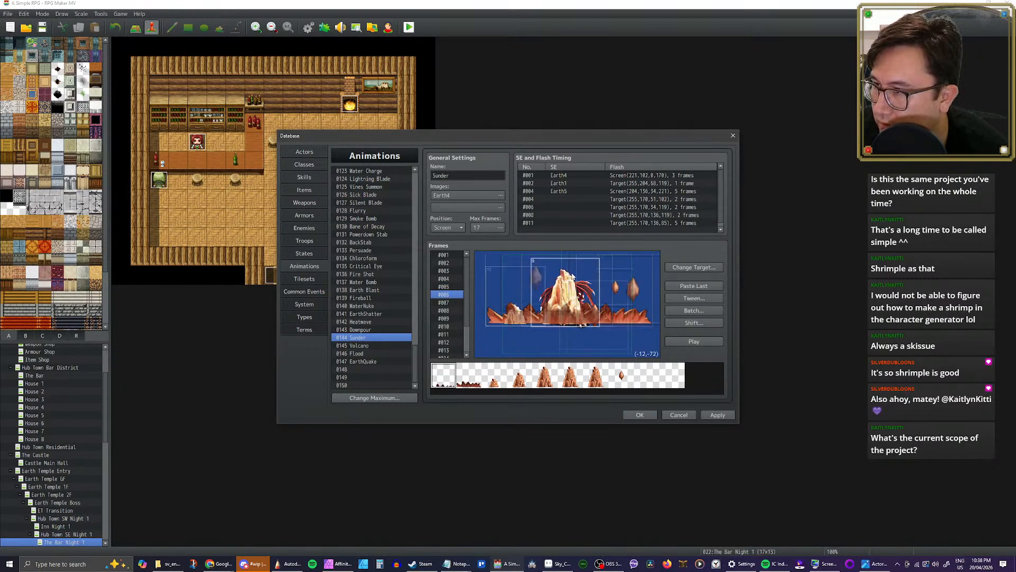
pyautogui.press('Delete')
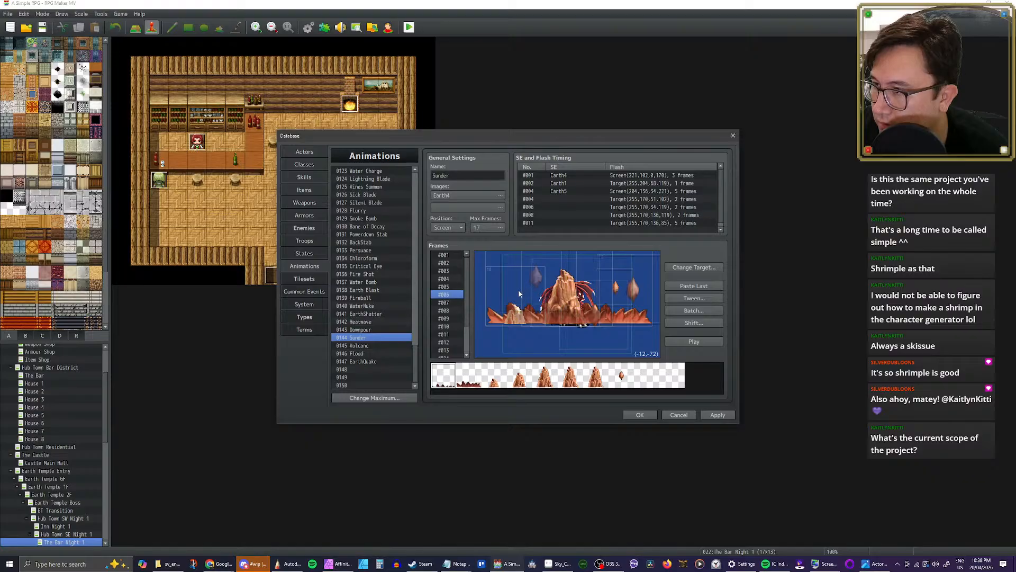
pyautogui.click(571, 283)
pyautogui.press('Delete')
pyautogui.click(517, 307)
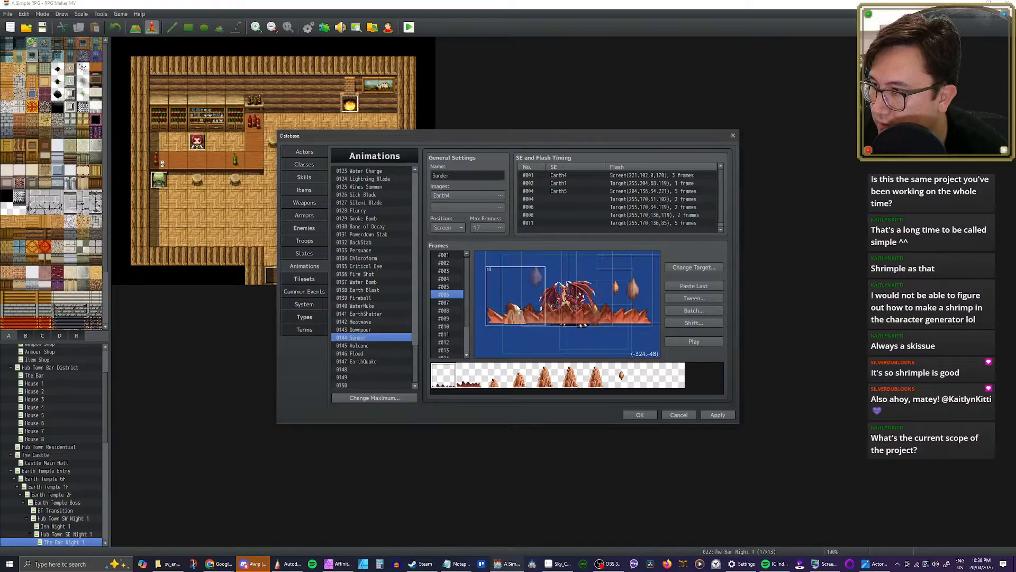
pyautogui.press('Delete')
pyautogui.click(518, 297)
pyautogui.press('Delete')
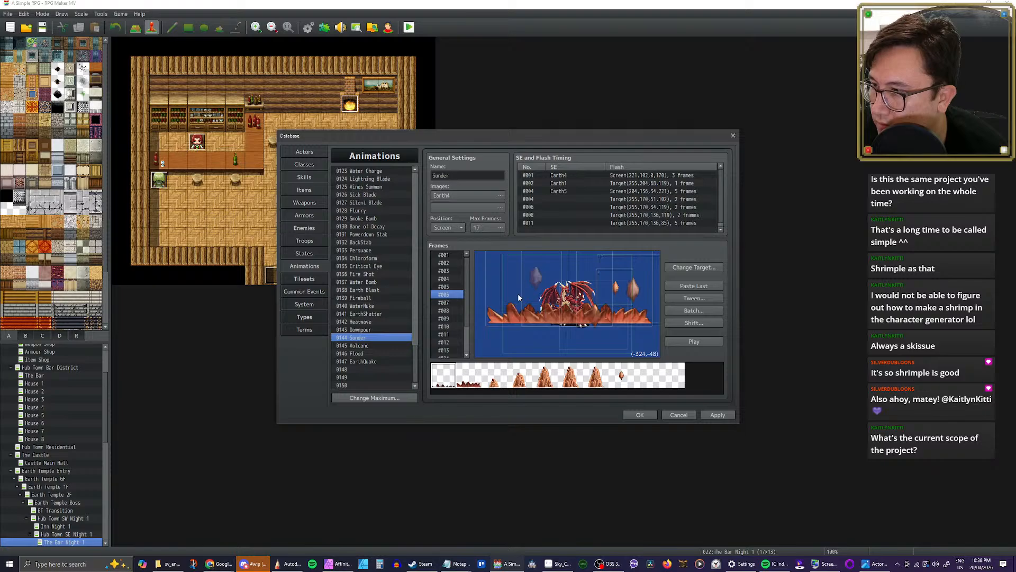
# Step: Check frames 2 to 5 for leftover pillars and delete the central rock cell from frame 4
pyautogui.click(450, 288)
pyautogui.click(449, 280)
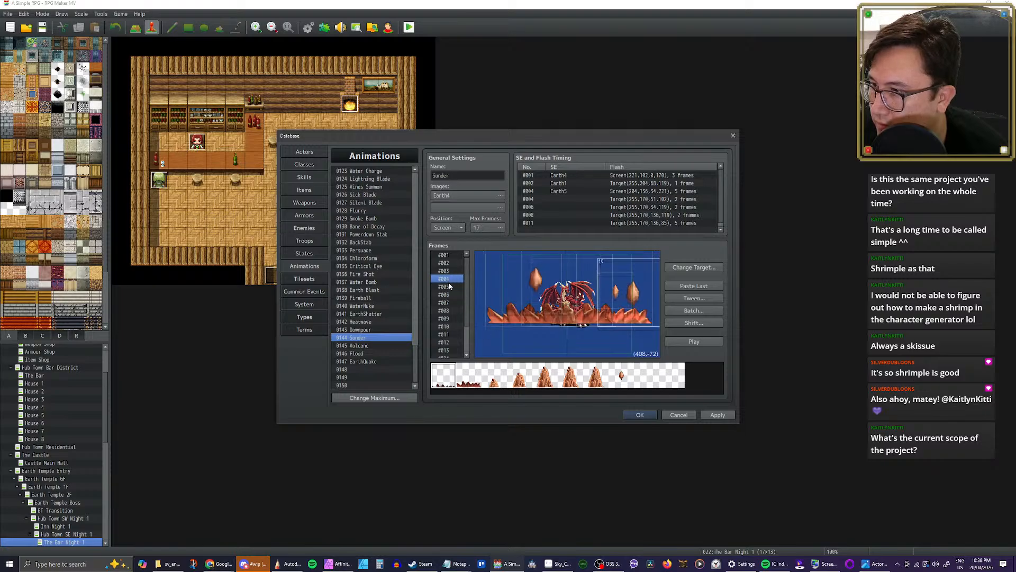
pyautogui.click(449, 288)
pyautogui.click(449, 279)
pyautogui.click(449, 264)
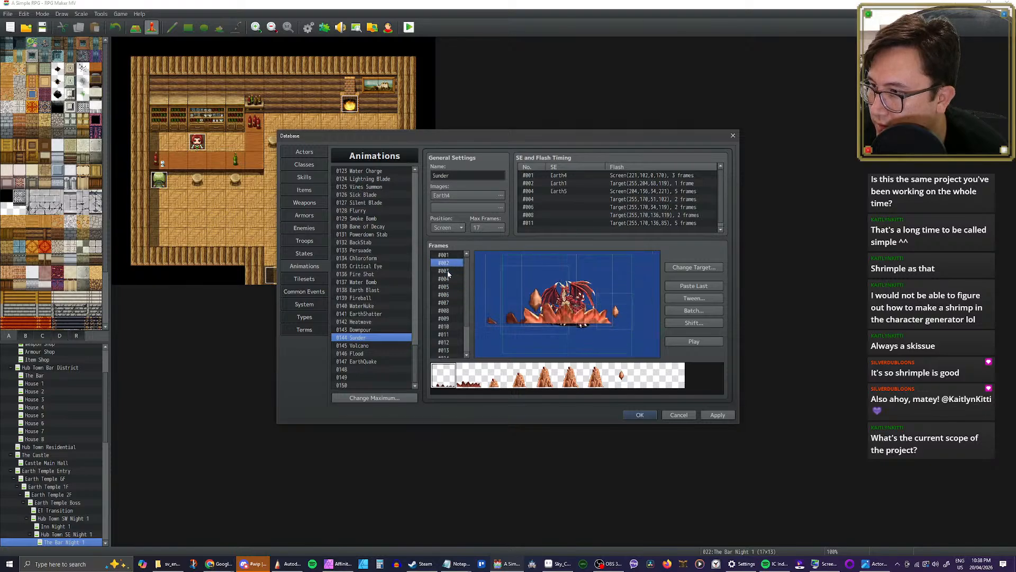
pyautogui.click(449, 271)
pyautogui.click(450, 279)
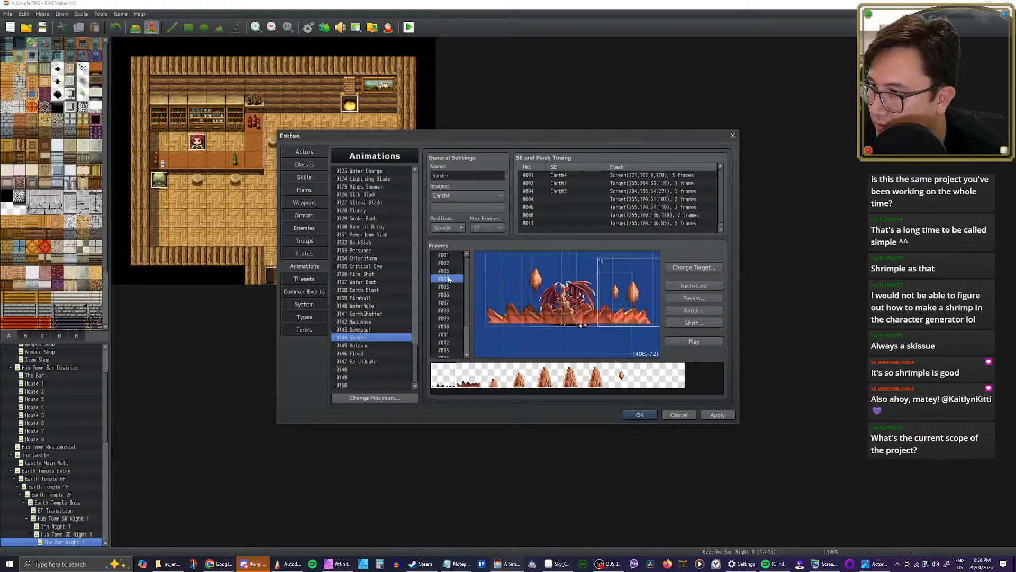
pyautogui.click(579, 305)
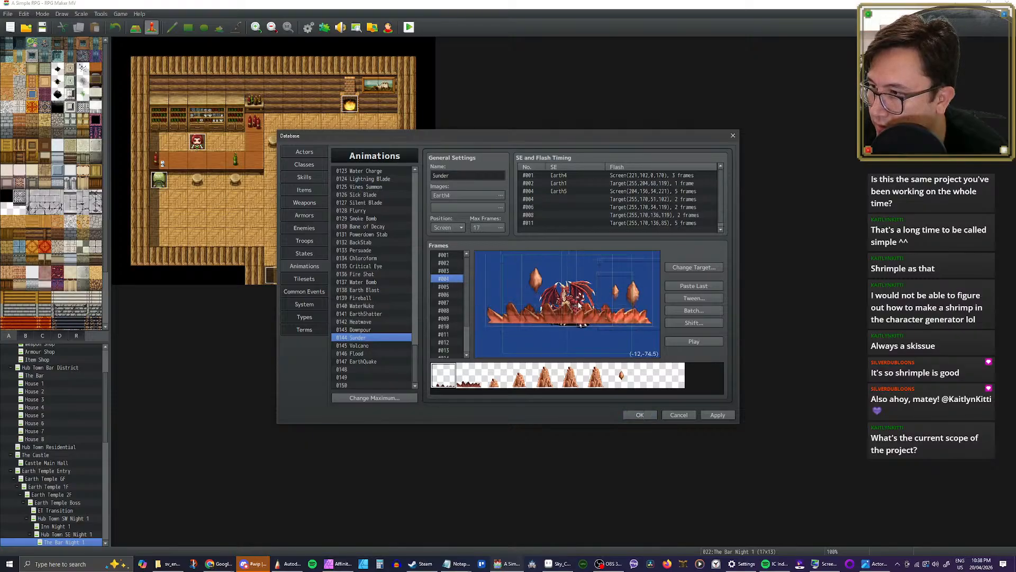
# Step: Compare frames 4 to 6 of Sunder and play the animation
pyautogui.click(452, 287)
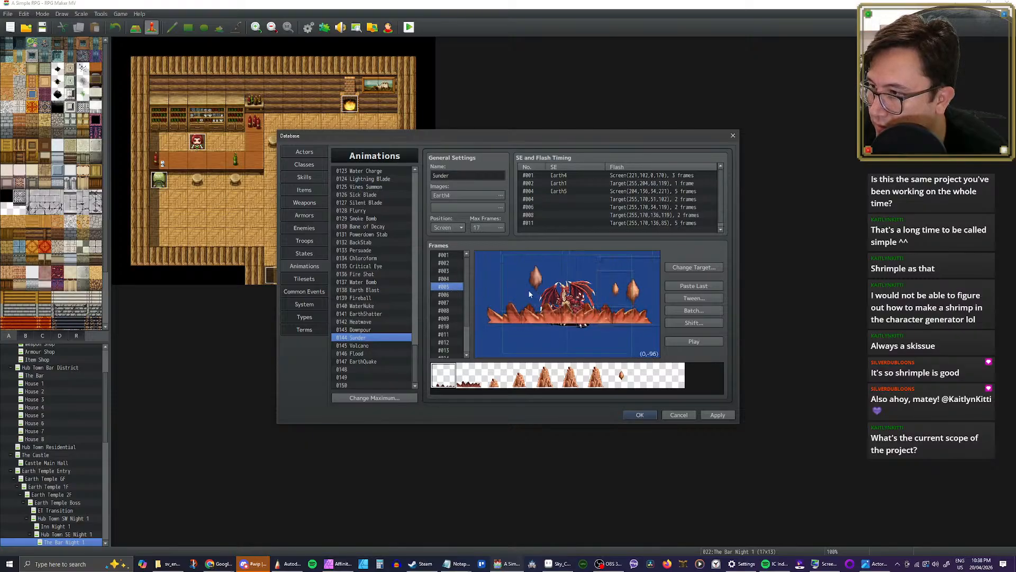
pyautogui.click(445, 280)
pyautogui.click(446, 287)
pyautogui.click(448, 295)
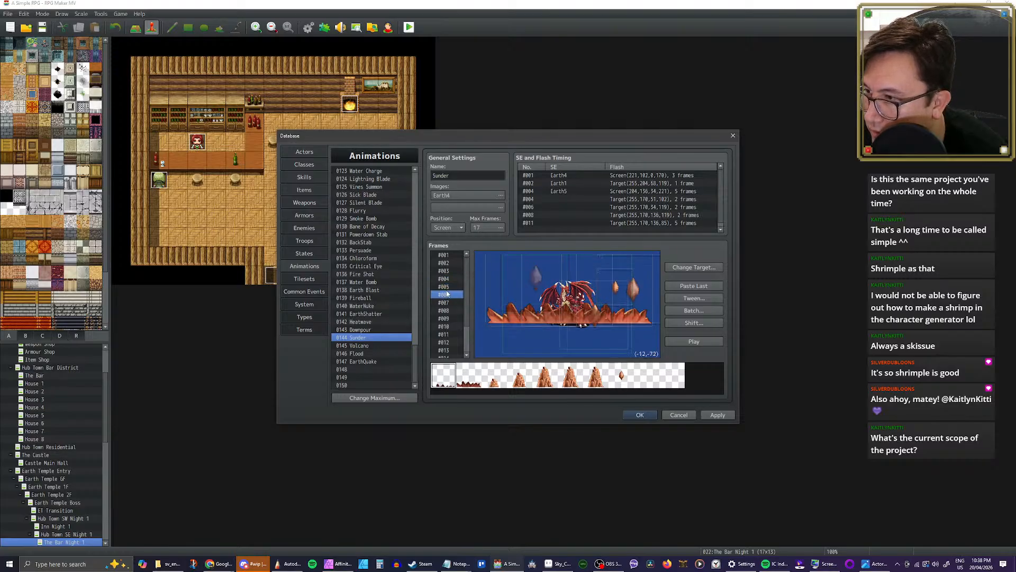
pyautogui.click(449, 287)
pyautogui.click(454, 279)
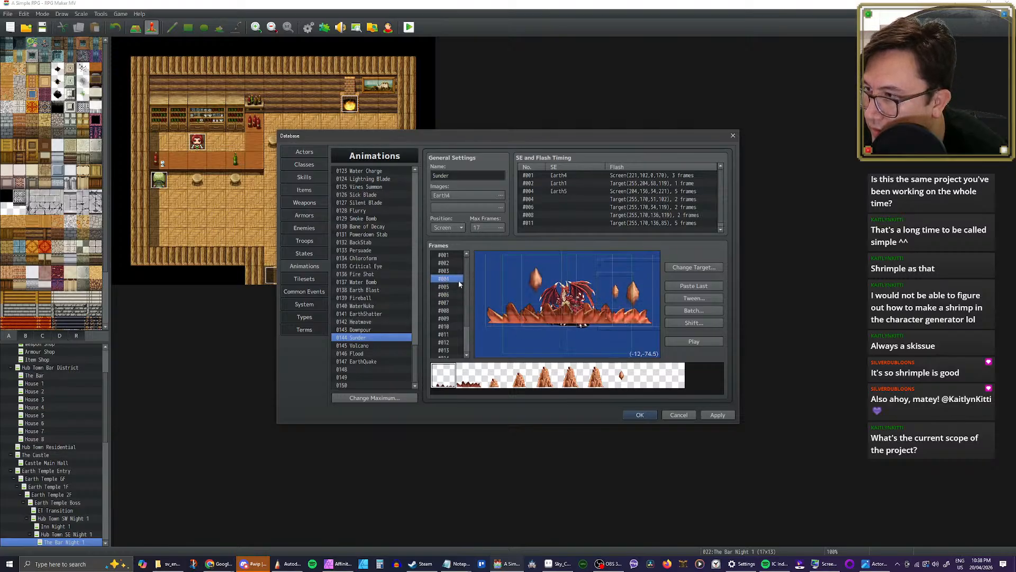
pyautogui.click(708, 341)
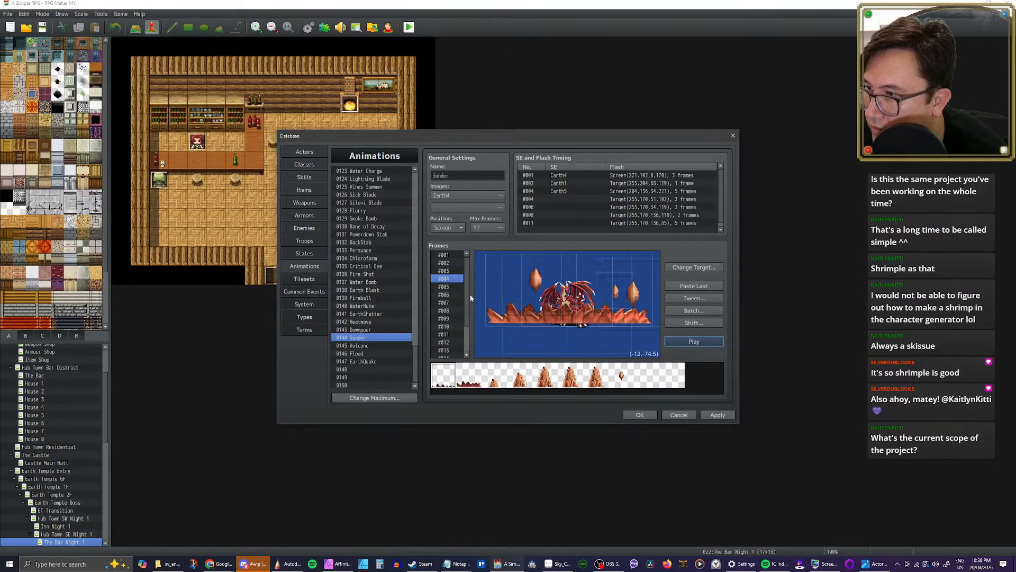
# Step: Remove the tall left and central rock pillars from frame 7 of Sunder
pyautogui.click(449, 288)
pyautogui.press('Down')
pyautogui.press('Down')
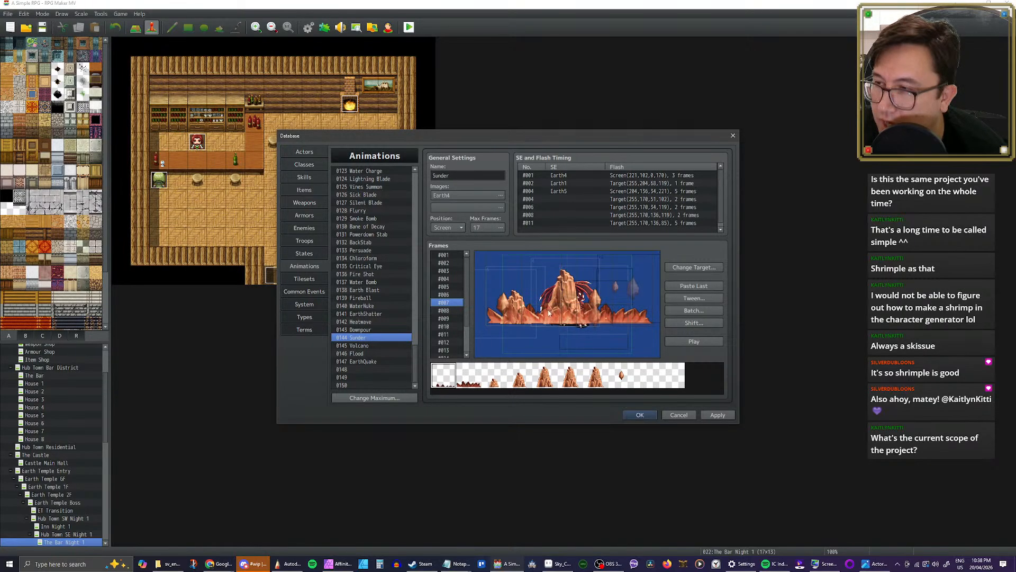
pyautogui.click(503, 270)
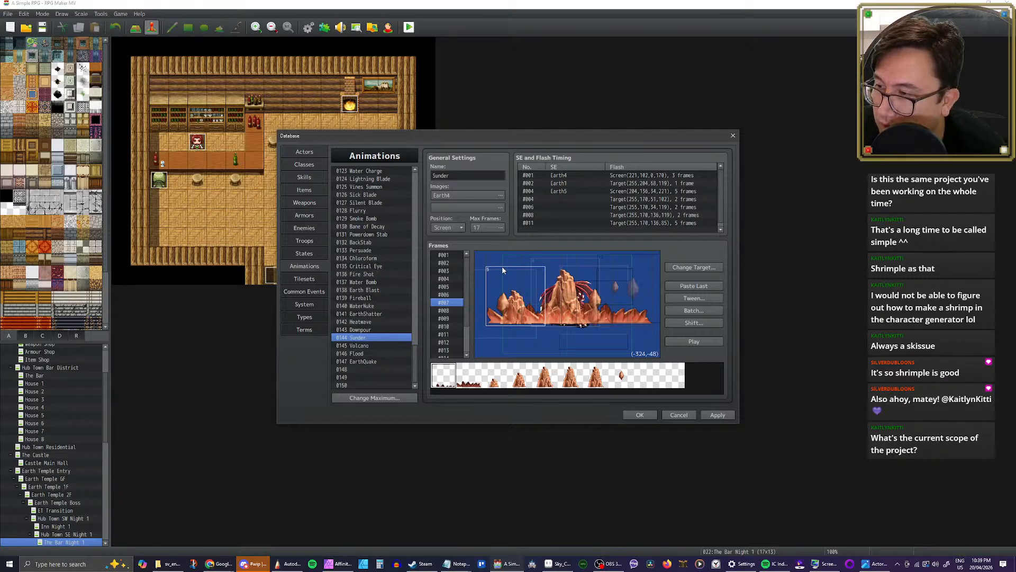
pyautogui.click(554, 265)
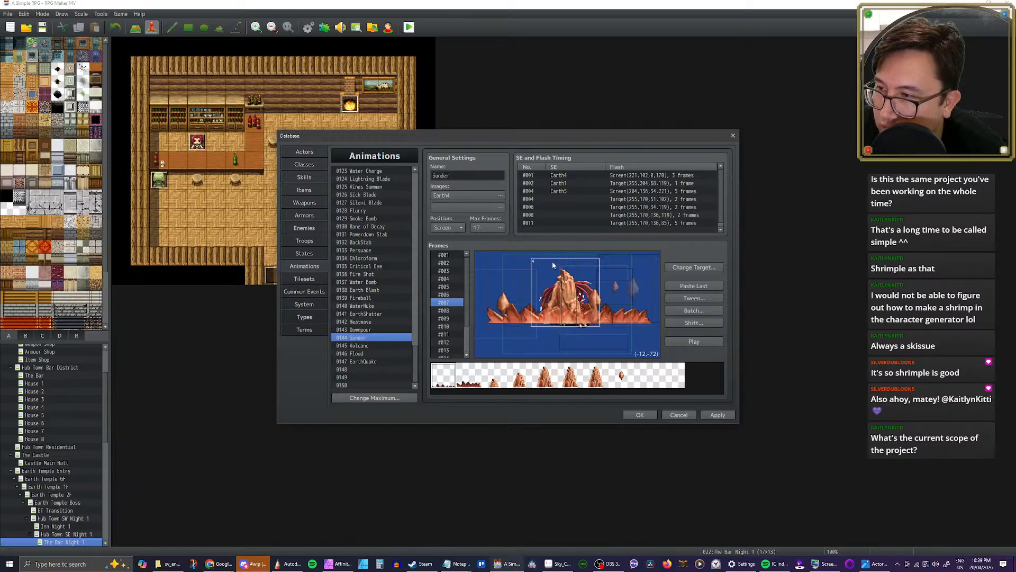
# Step: Delete the central, left and right rock pillars from frame 8, keeping the low rocks and floating stones
pyautogui.click(449, 311)
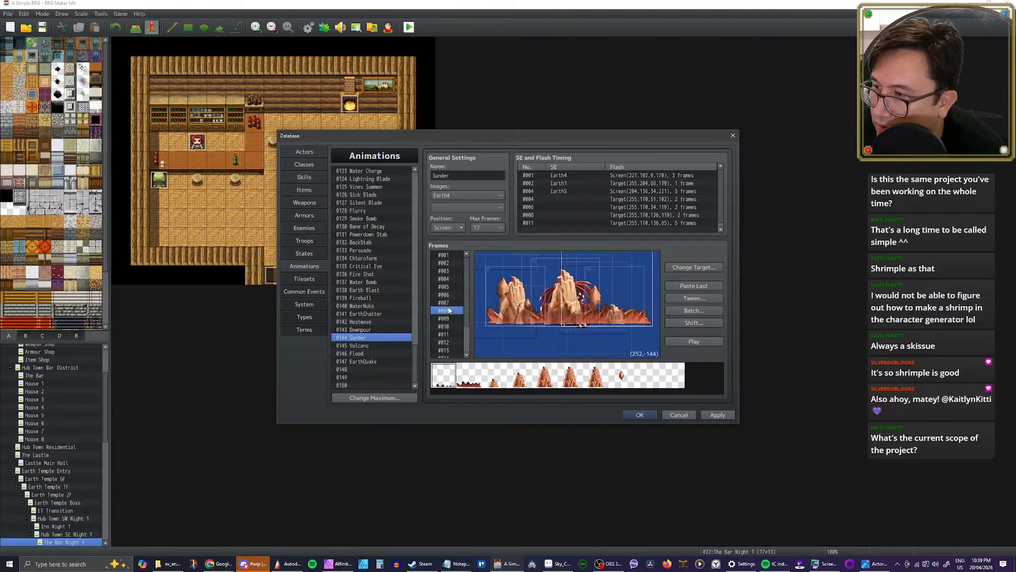
pyautogui.click(533, 271)
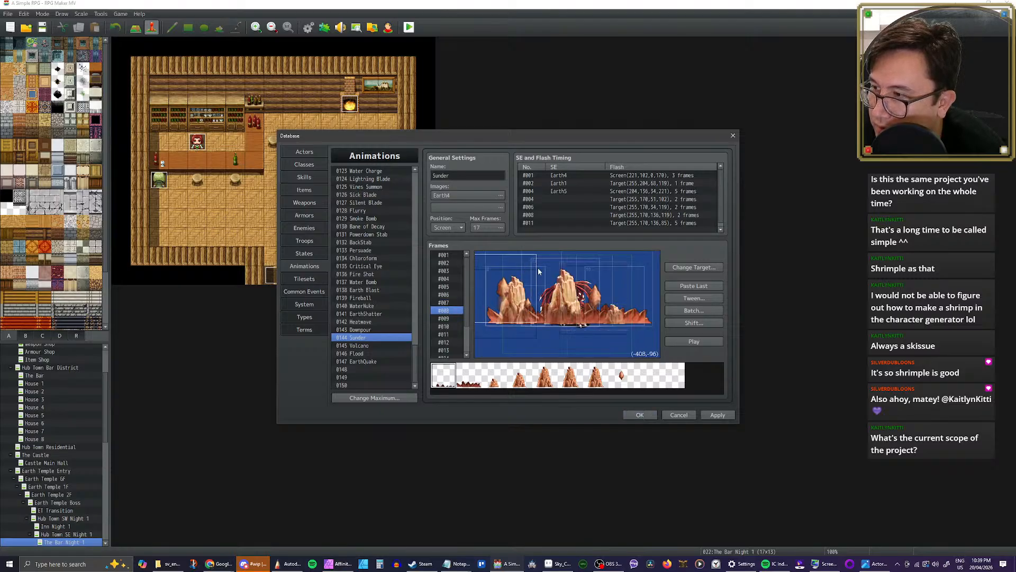
pyautogui.click(539, 272)
pyautogui.press('Delete')
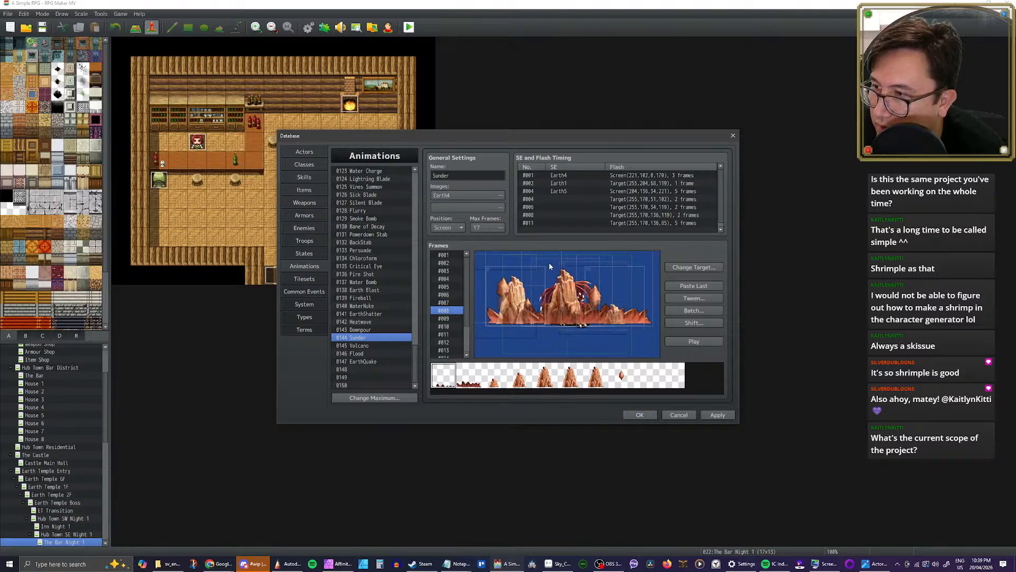
pyautogui.click(550, 267)
pyautogui.press('Delete')
pyautogui.click(544, 272)
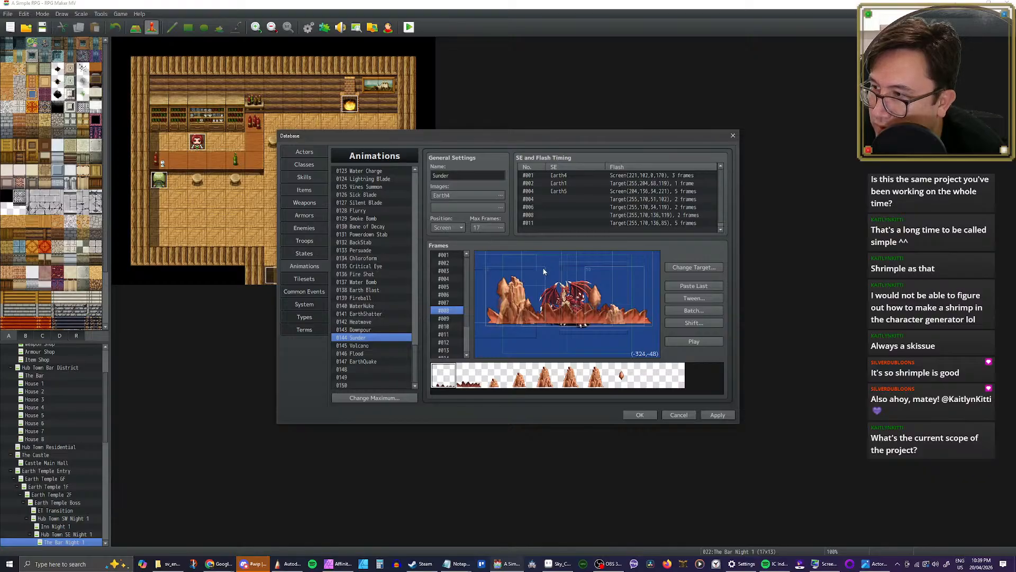
pyautogui.press('Delete')
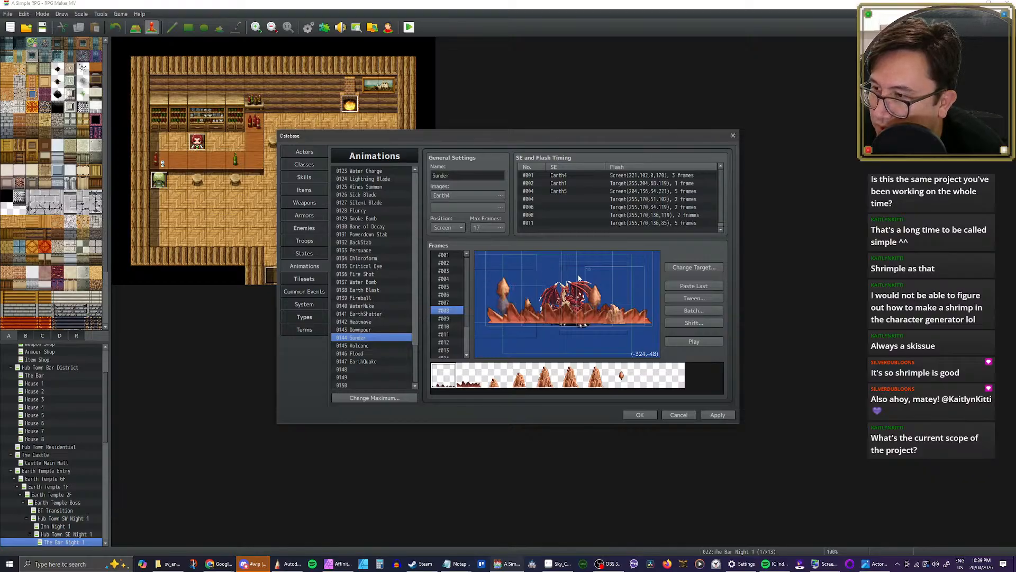
pyautogui.click(641, 278)
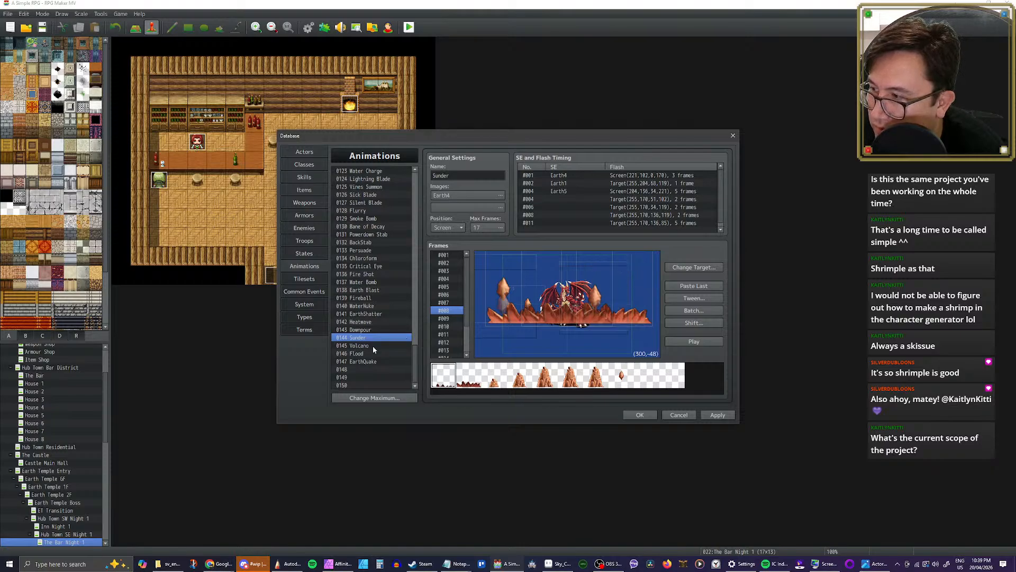
# Step: Delete the left, central and right rock pillars from frame 9 of Sunder
pyautogui.click(443, 319)
pyautogui.click(525, 275)
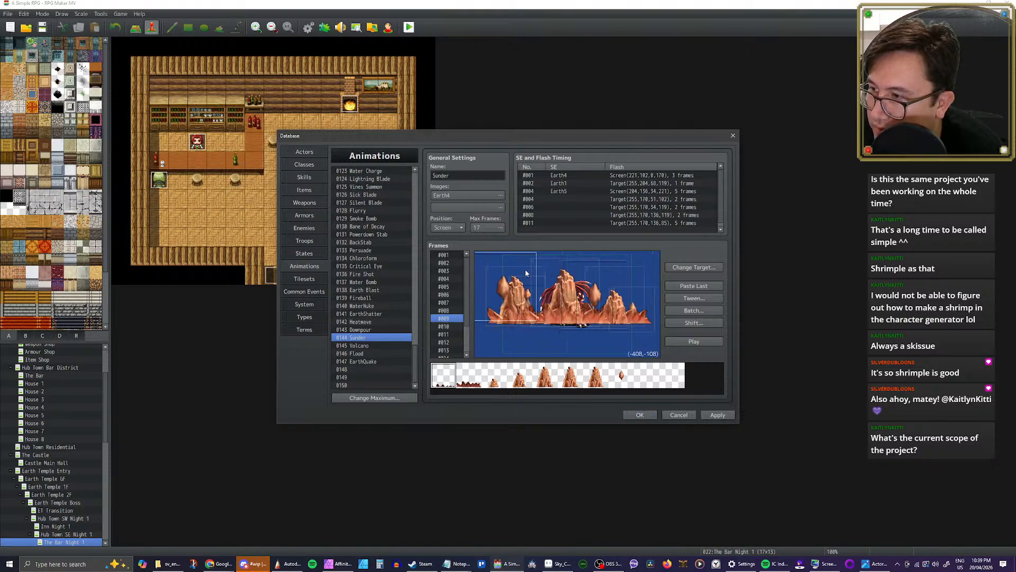
pyautogui.click(540, 277)
pyautogui.press('Delete')
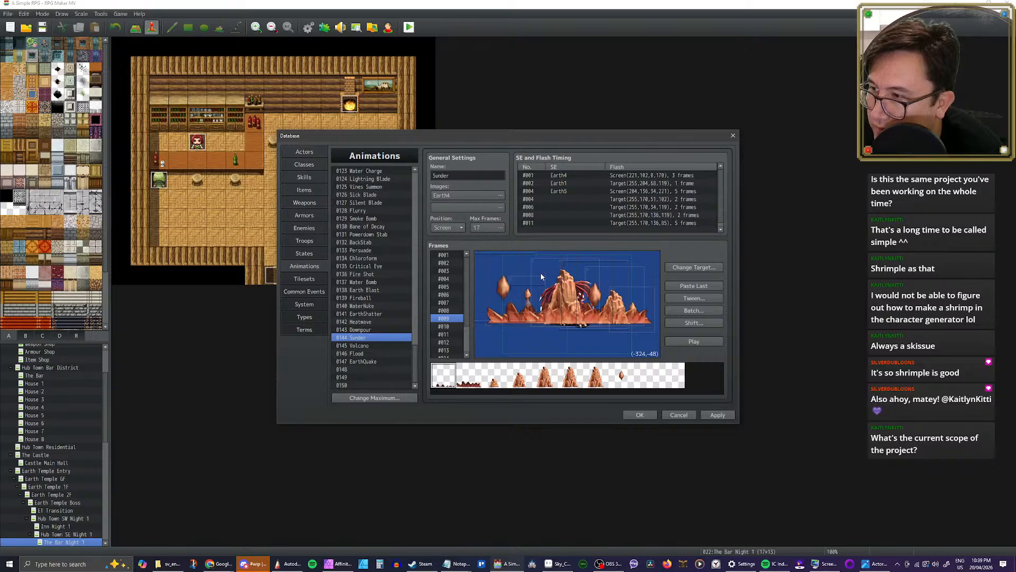
pyautogui.click(573, 272)
pyautogui.click(576, 271)
pyautogui.press('Delete')
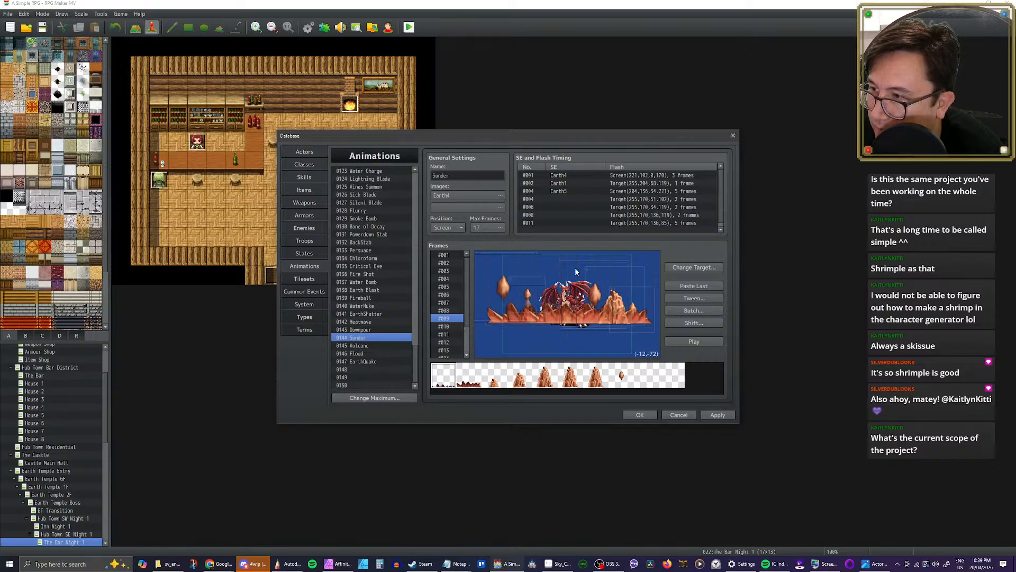
pyautogui.click(636, 276)
pyautogui.press('Delete')
# Step: Delete the left, central and right rock pillars from frame 10 of Sunder, keeping the low rocks and floating stones
pyautogui.click(448, 327)
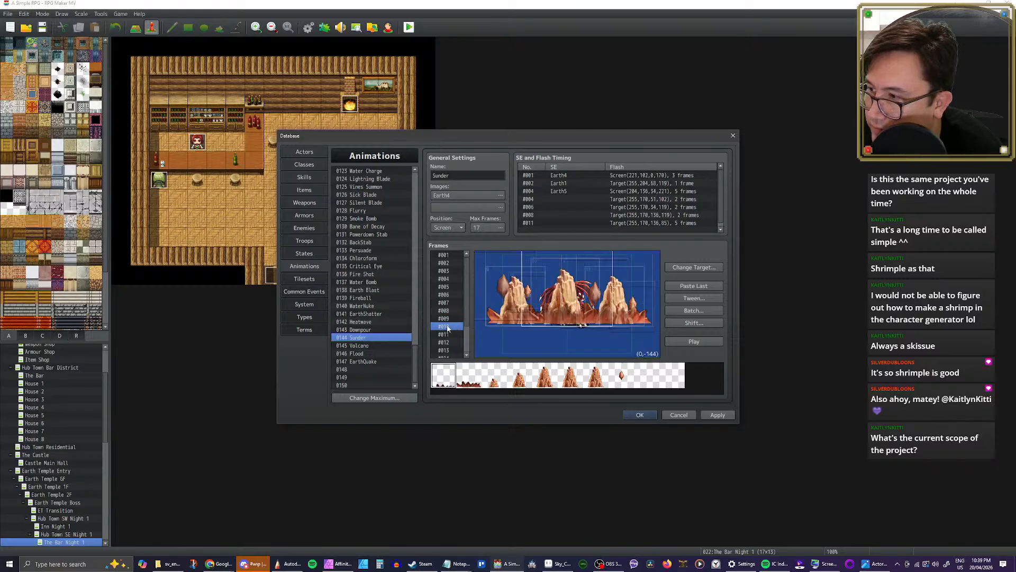
pyautogui.click(515, 273)
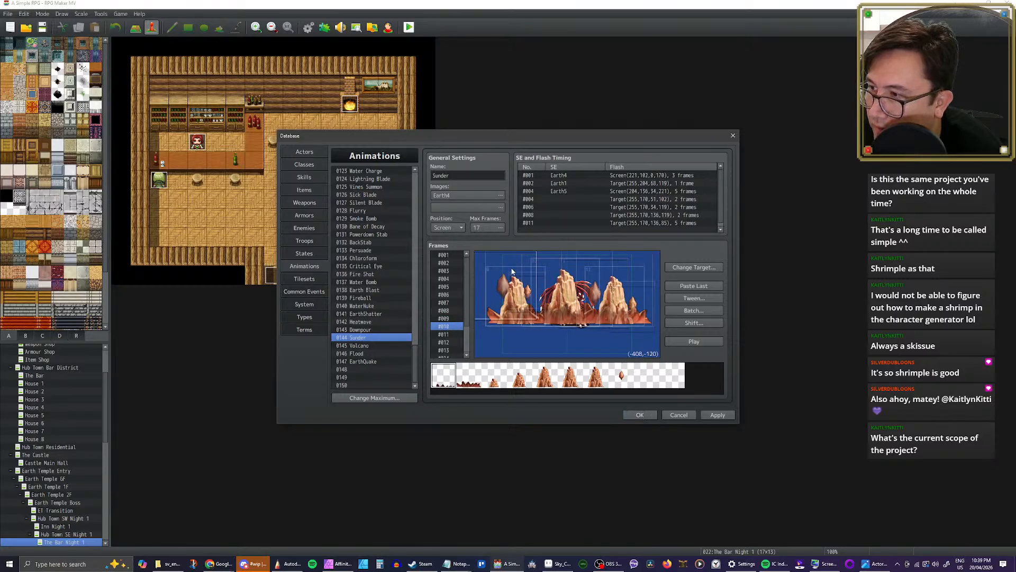
pyautogui.click(545, 274)
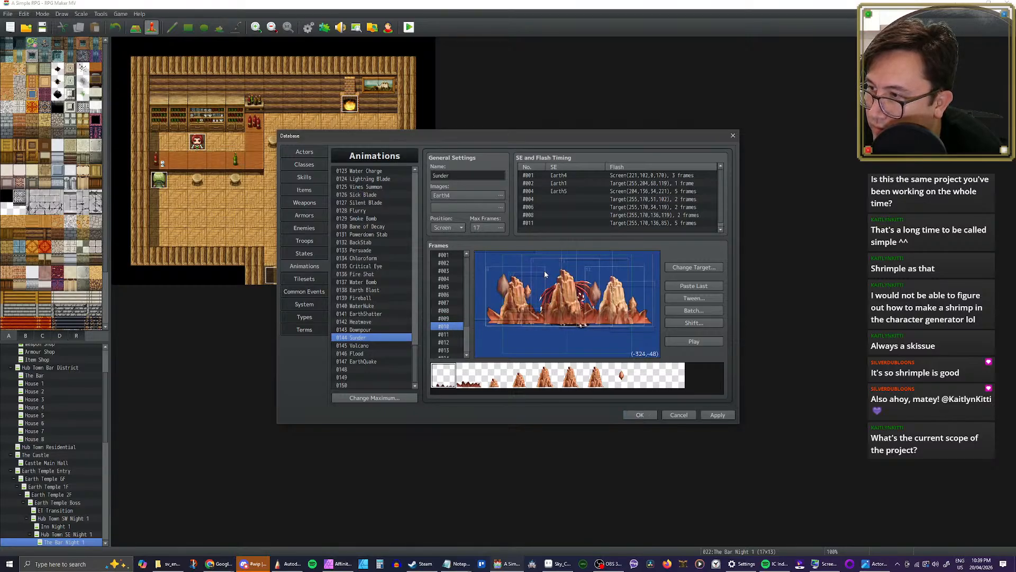
pyautogui.press('Delete')
pyautogui.click(552, 274)
pyautogui.press('Delete')
pyautogui.click(604, 274)
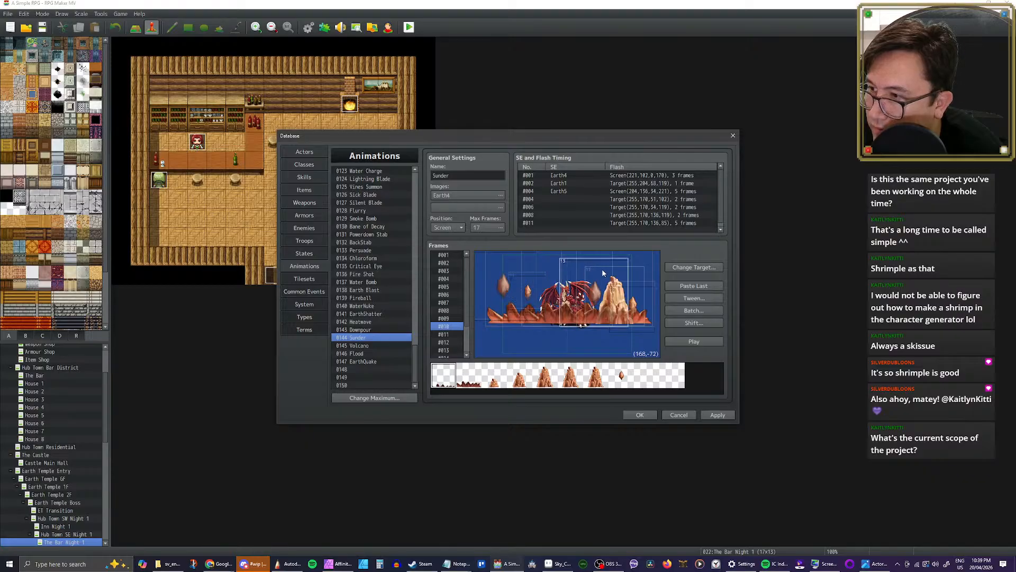
pyautogui.moveTo(604, 272); pyautogui.dragTo(643, 272)
pyautogui.doubleClick(644, 273)
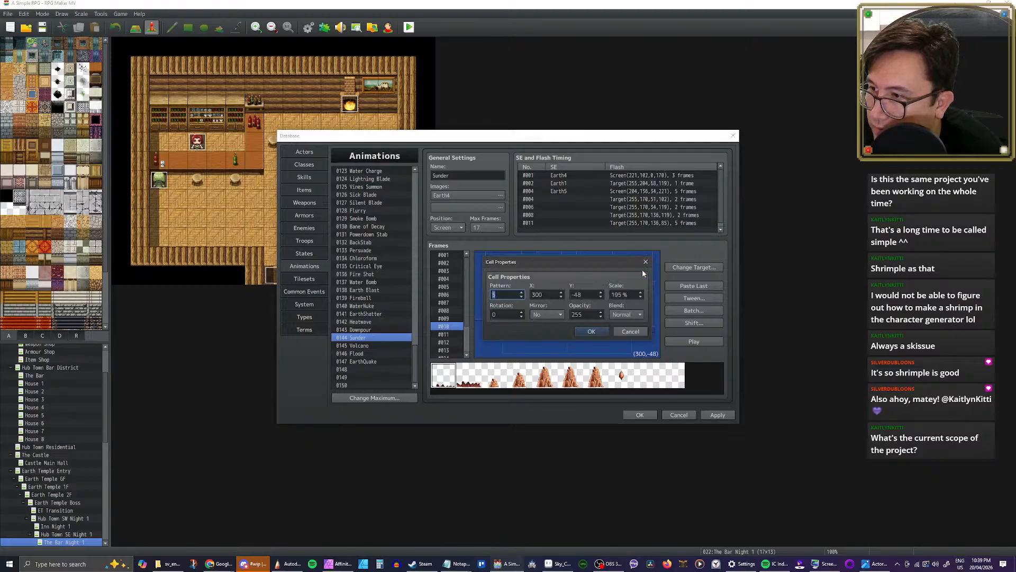
pyautogui.press('Escape')
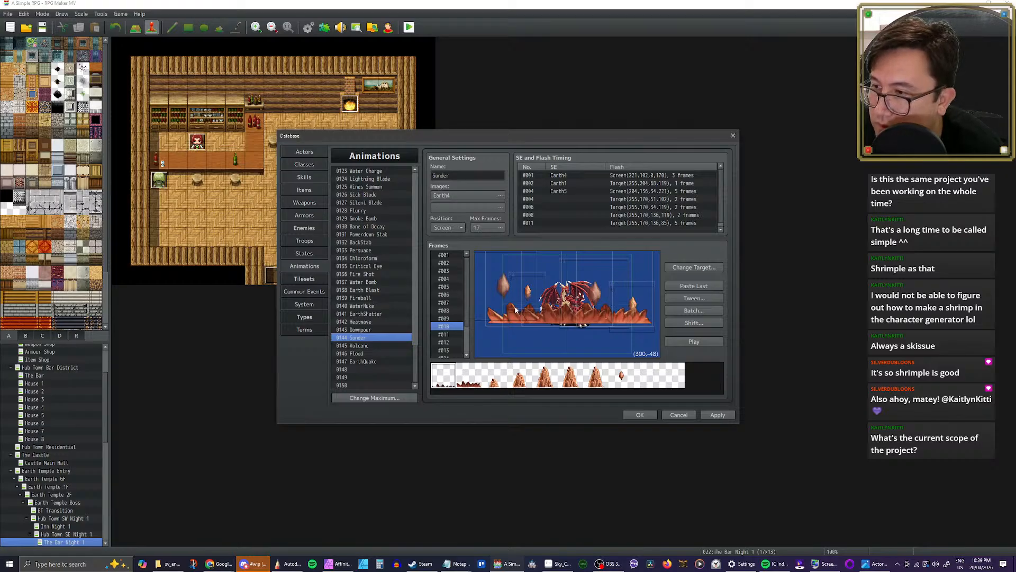
# Step: Delete the left, central and right rock pillars from frame 11 of Sunder
pyautogui.click(450, 335)
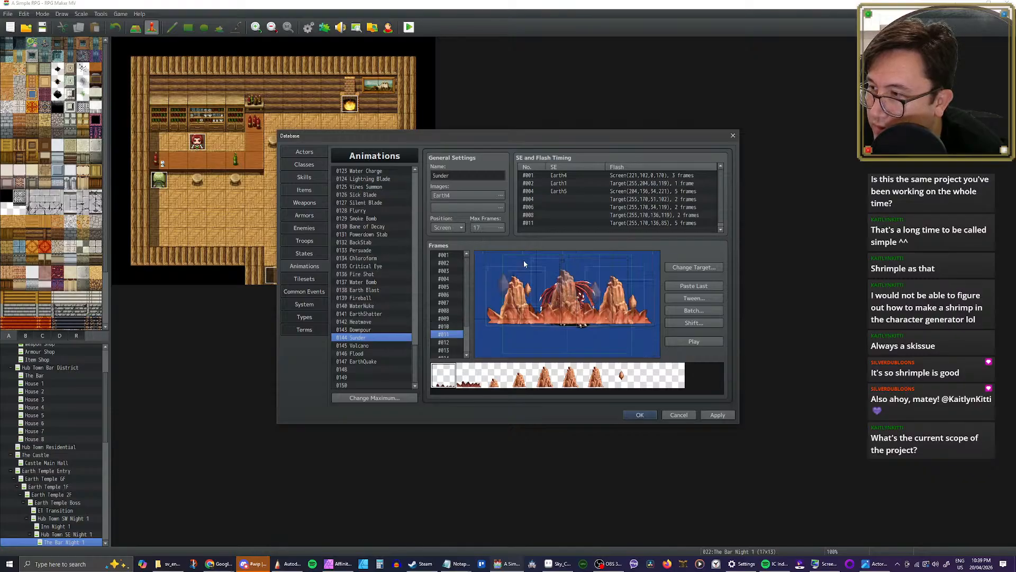
pyautogui.click(491, 271)
pyautogui.press('Delete')
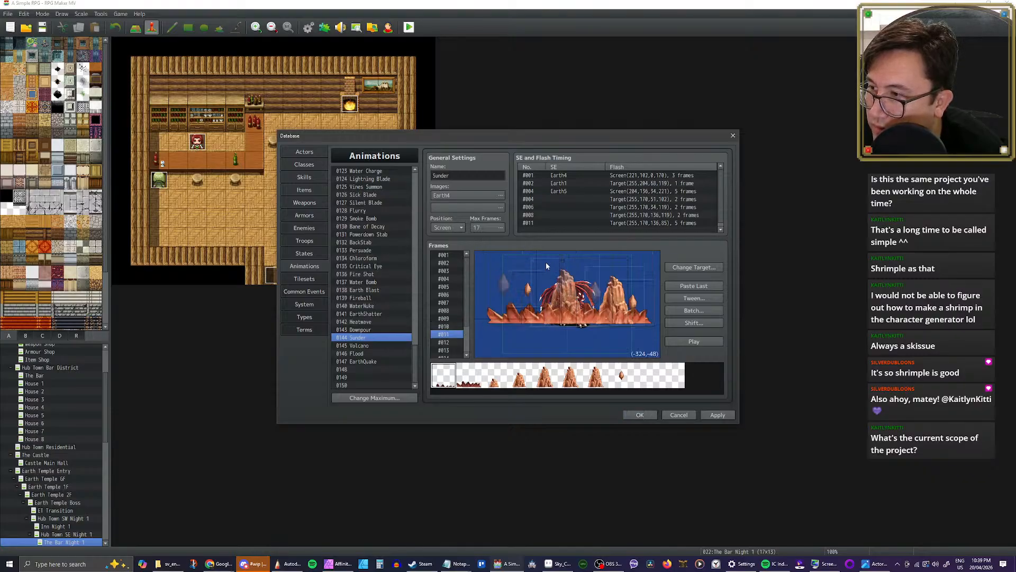
pyautogui.click(545, 262)
pyautogui.press('Delete')
pyautogui.click(639, 273)
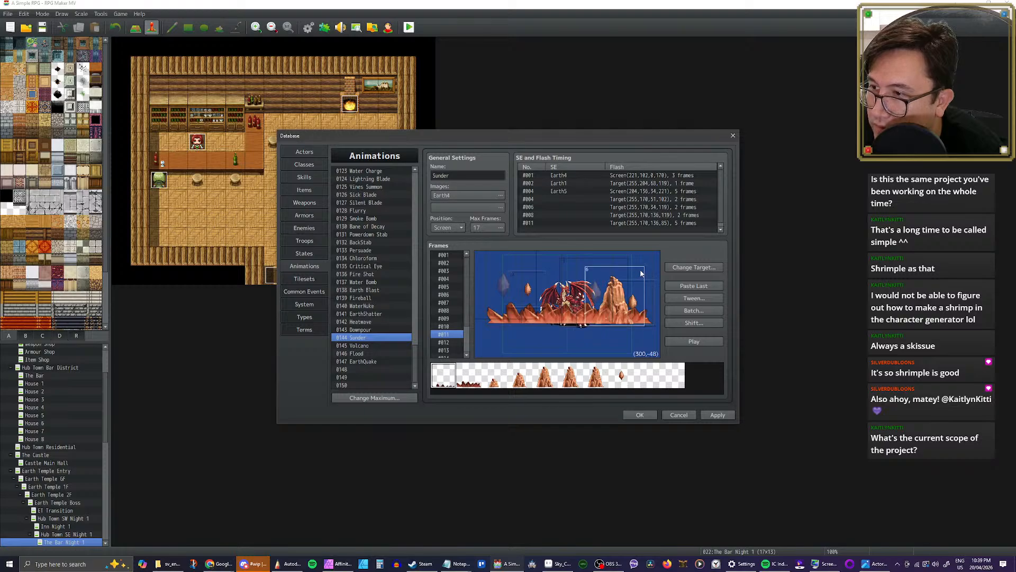
pyautogui.press('Delete')
# Step: Delete the left, fading central and right rock pillars from frame 12 of Sunder
pyautogui.click(444, 342)
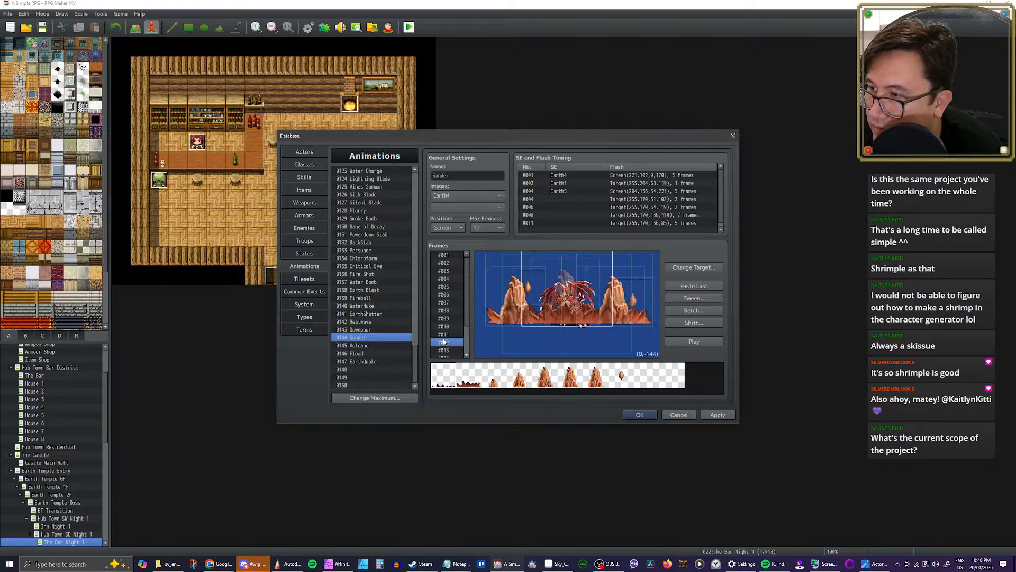
pyautogui.click(490, 279)
pyautogui.press('Delete')
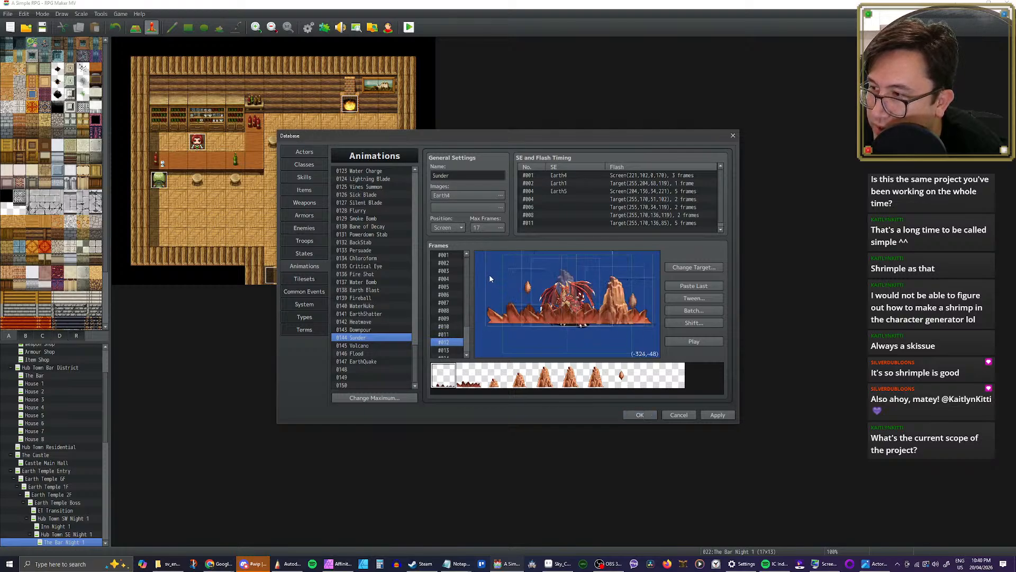
pyautogui.click(551, 268)
pyautogui.press('Delete')
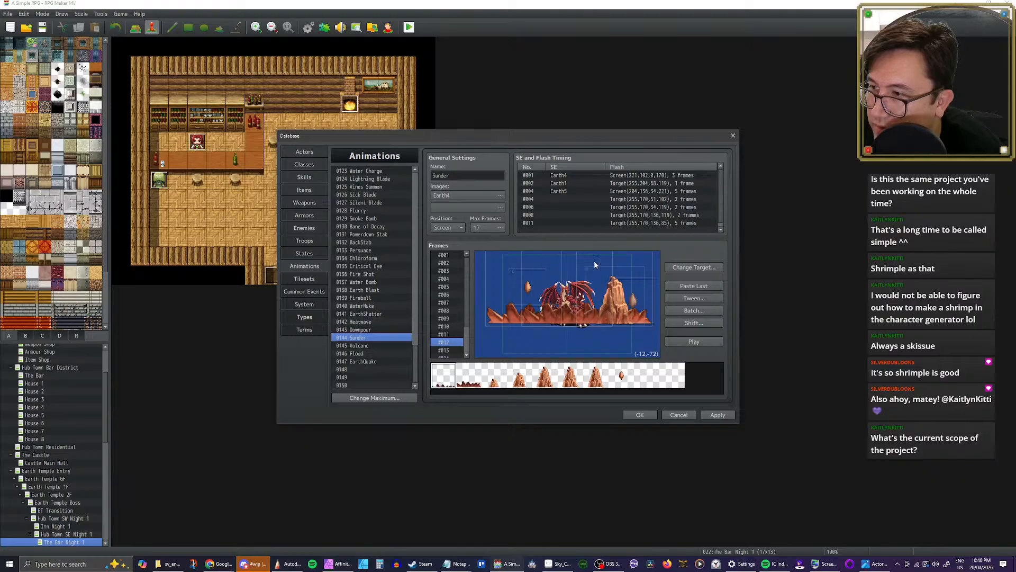
pyautogui.click(642, 276)
pyautogui.press('Delete')
# Step: Delete the left and right rock pillars from frame 13 of Sunder
pyautogui.click(445, 349)
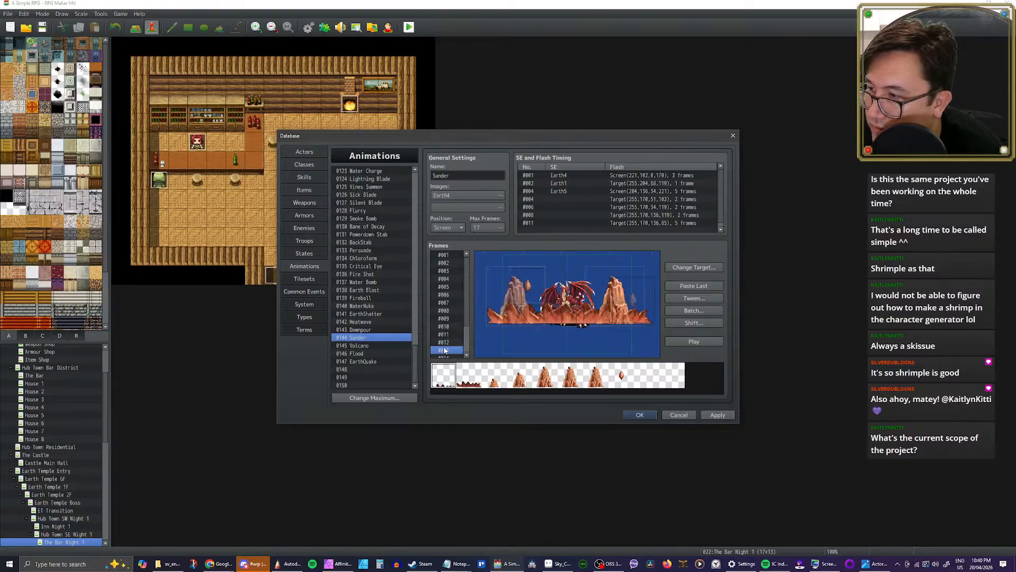
pyautogui.click(491, 274)
pyautogui.press('Delete')
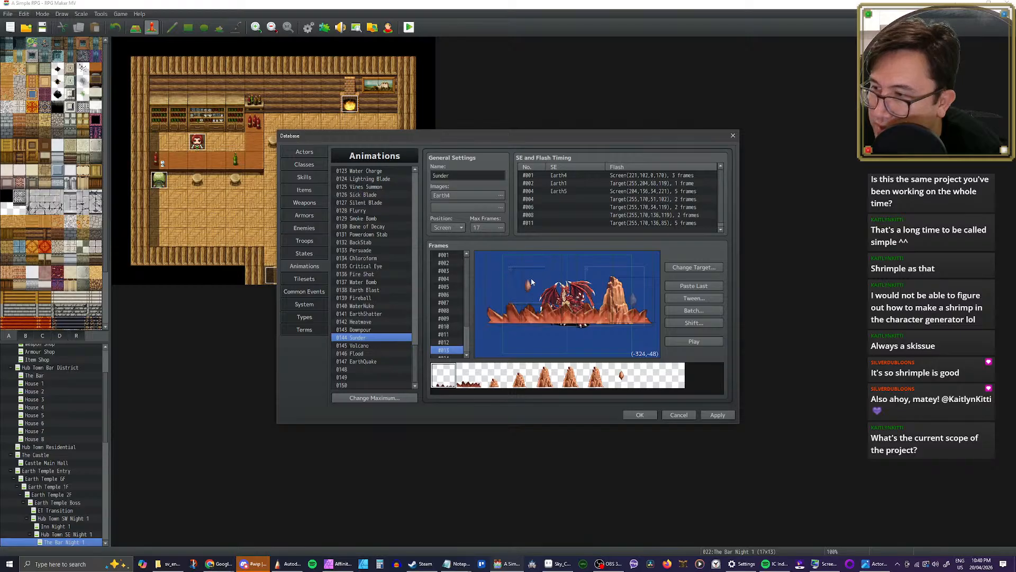
pyautogui.click(642, 274)
pyautogui.press('Delete')
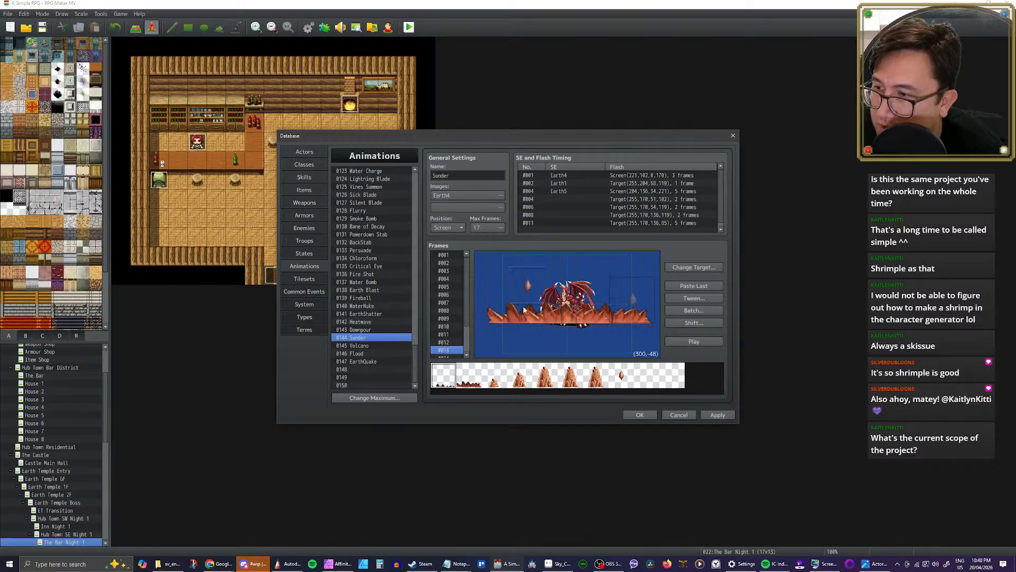
# Step: Delete the left and right rock pillars from frame 14 of Sunder
pyautogui.scroll(-2, 450, 332)
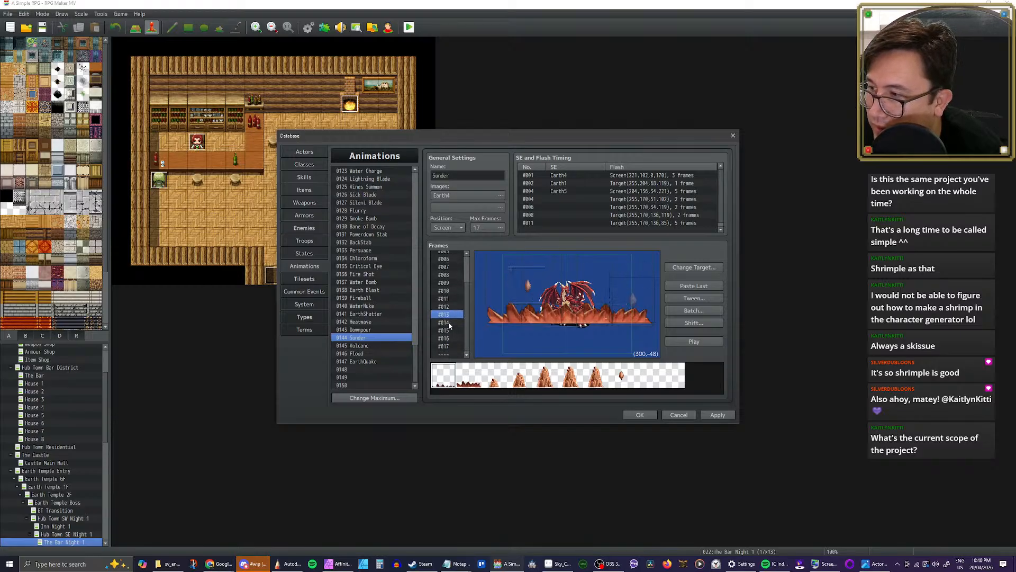
pyautogui.click(449, 323)
pyautogui.click(496, 281)
pyautogui.press('Delete')
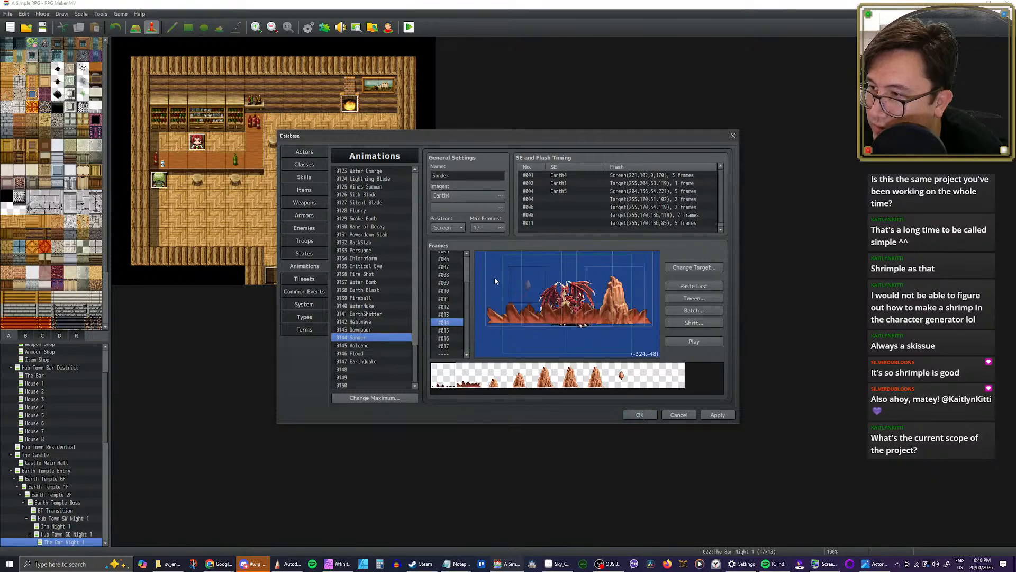
pyautogui.click(632, 276)
pyautogui.press('Delete')
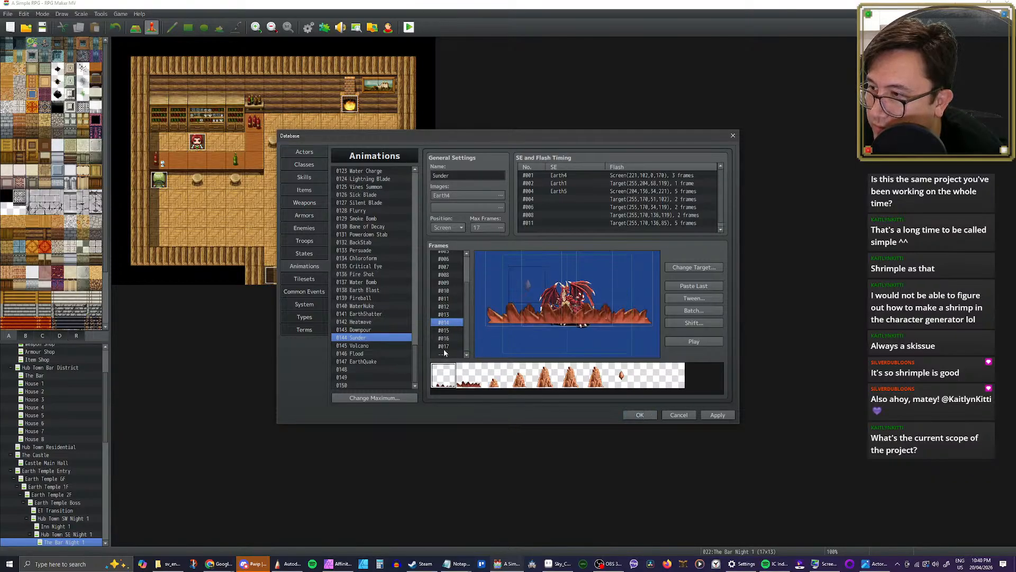
# Step: Delete the remaining right rock pillar from frame 15 of Sunder
pyautogui.click(444, 332)
pyautogui.click(621, 270)
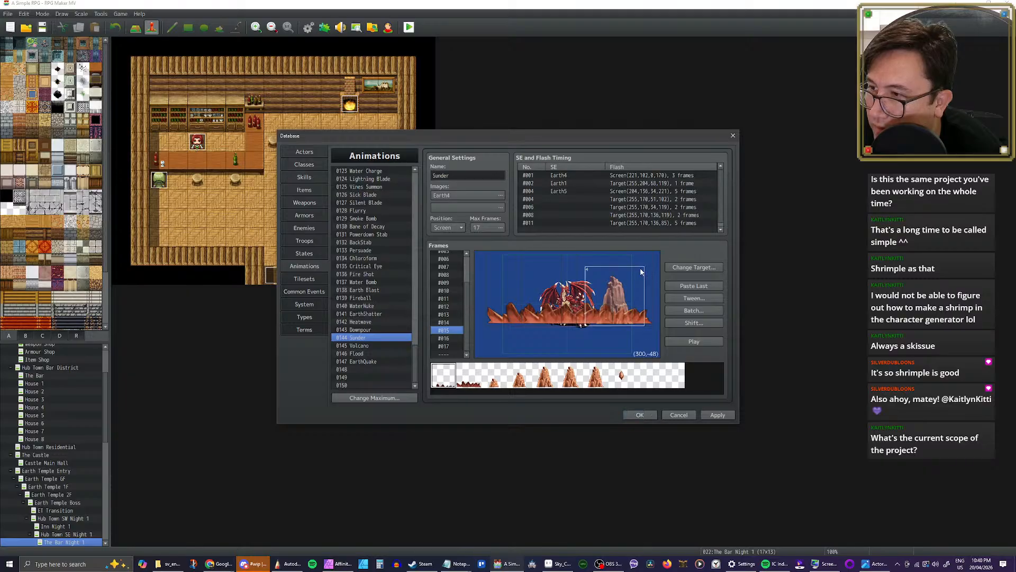
pyautogui.press('Delete')
# Step: Delete the faded right rock pillar from frame 16 of Sunder, leaving the low rocks in place
pyautogui.click(444, 338)
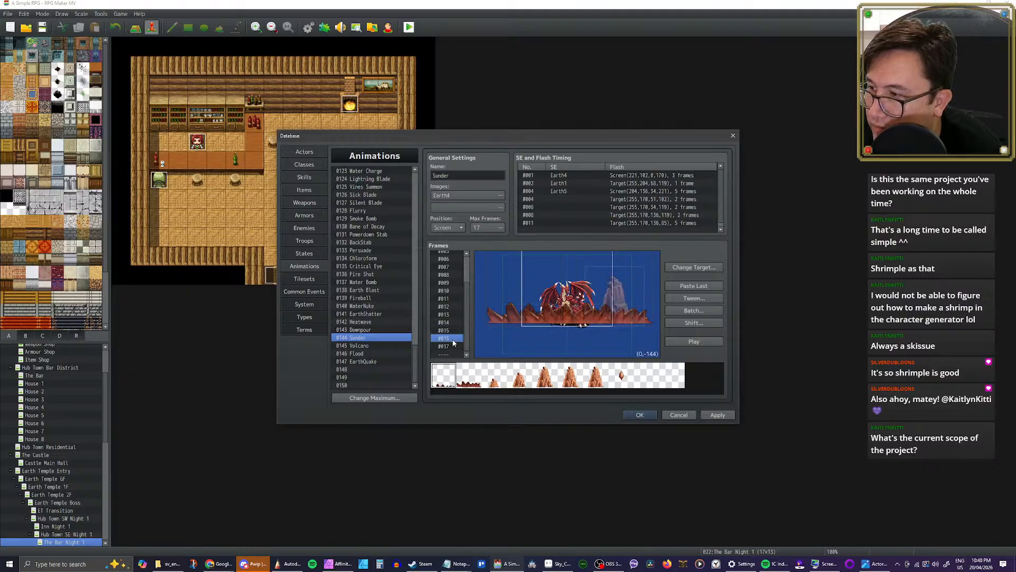
pyautogui.click(637, 279)
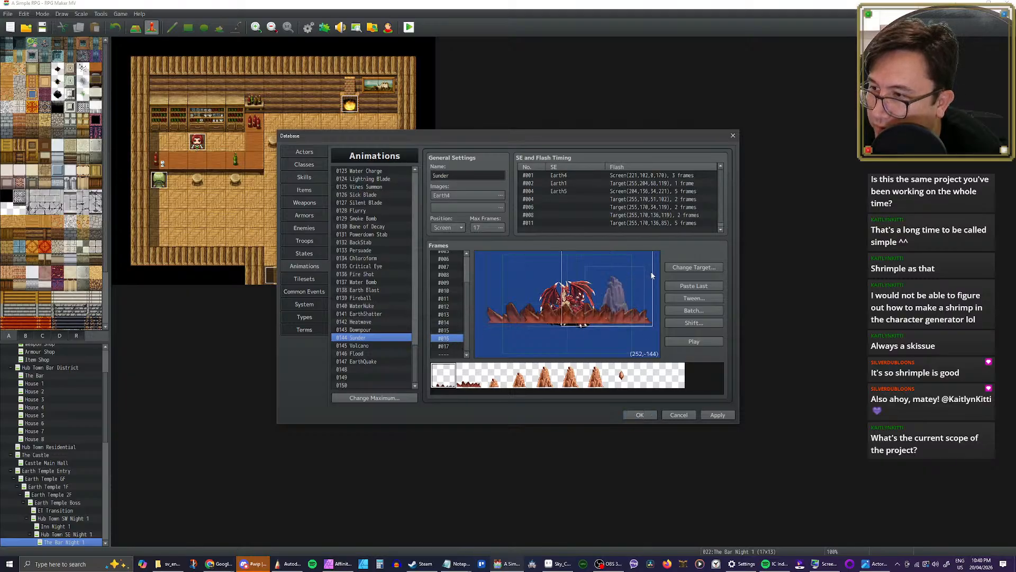
pyautogui.click(657, 277)
pyautogui.click(643, 271)
pyautogui.click(634, 328)
pyautogui.click(637, 286)
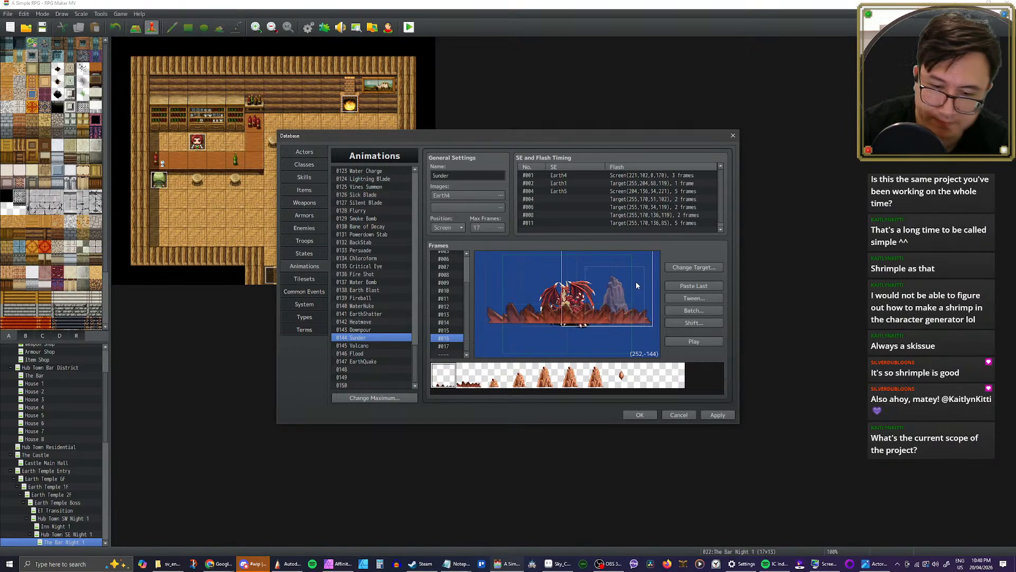
pyautogui.click(636, 284)
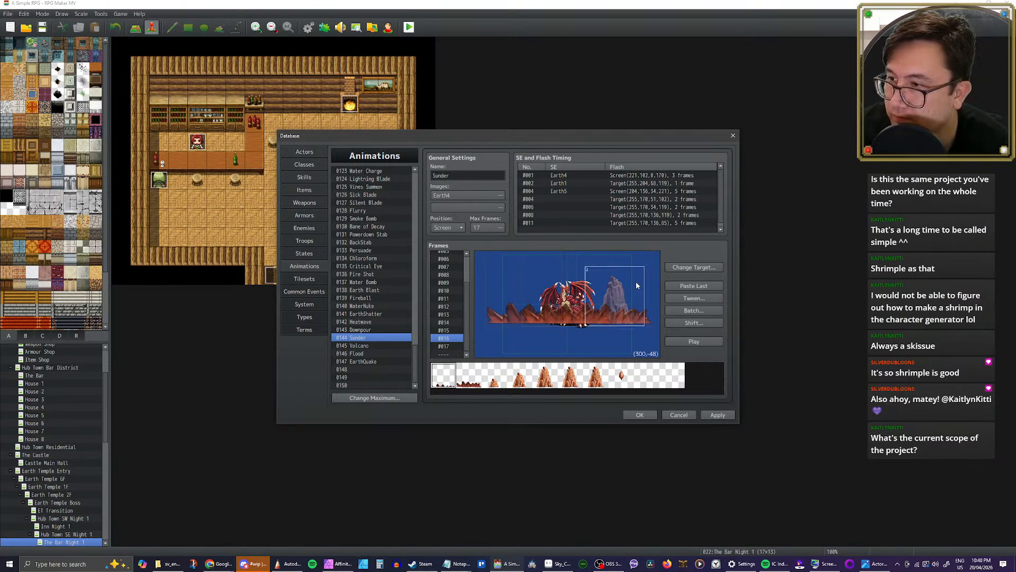
pyautogui.press('Delete')
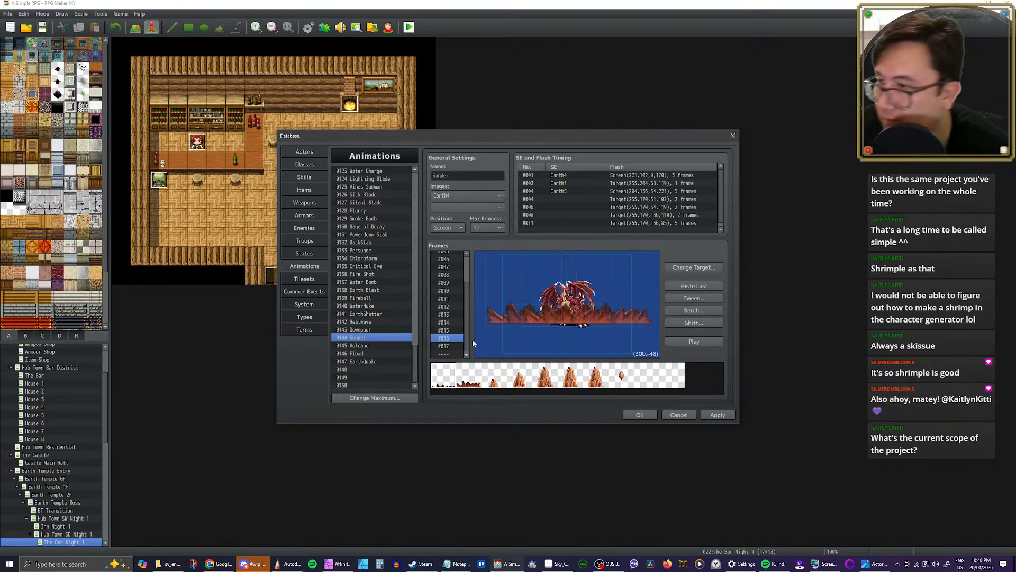
# Step: Delete the faded right rock pillar from frame 17 of Sunder and play the animation
pyautogui.press('Down')
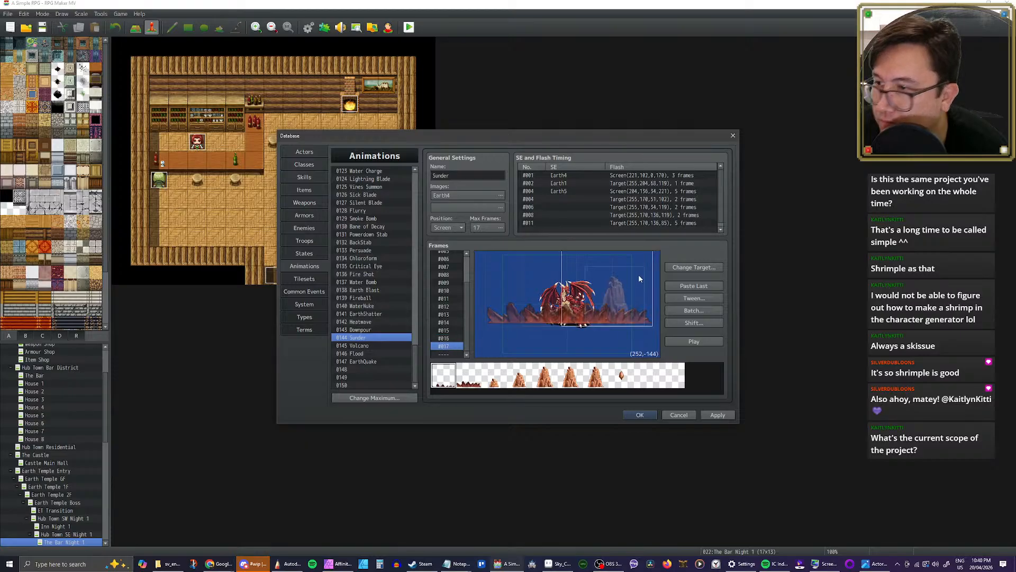
pyautogui.press('Down')
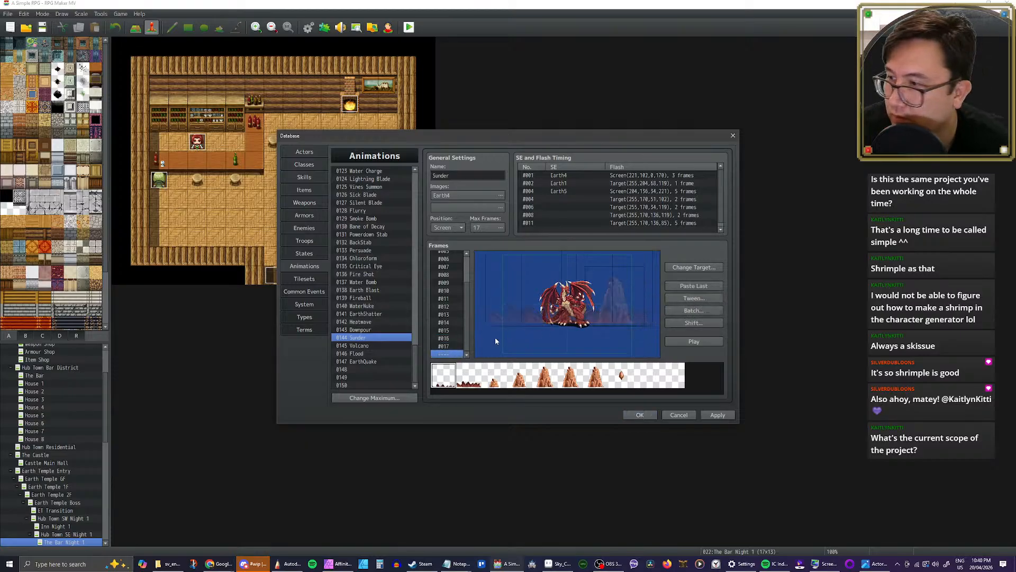
pyautogui.click(449, 346)
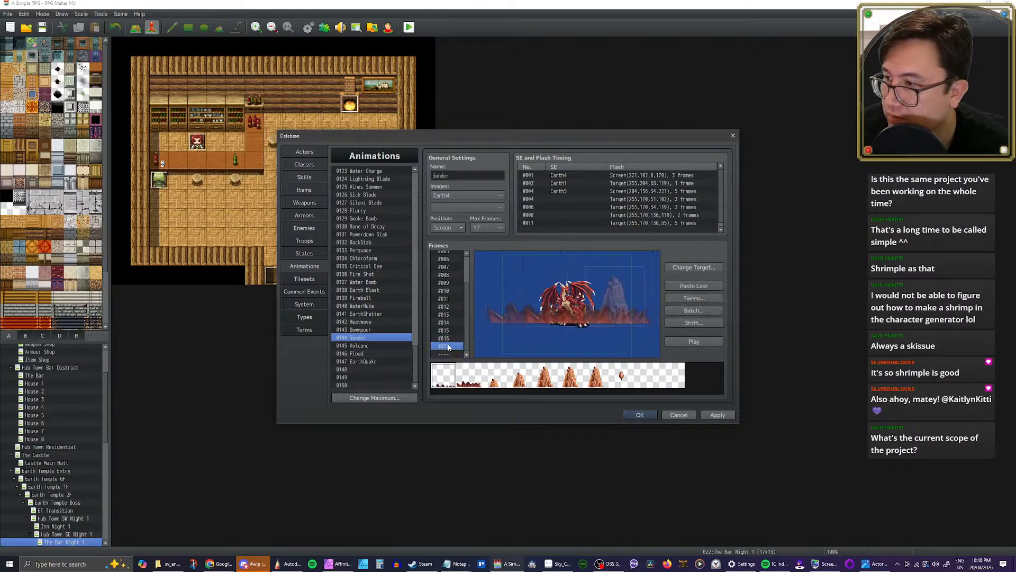
pyautogui.click(628, 282)
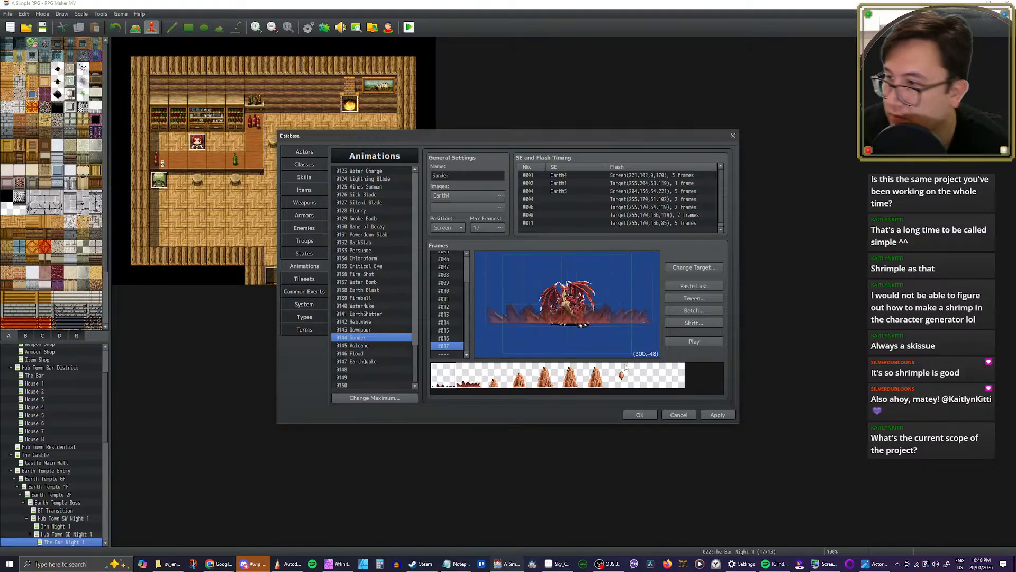
pyautogui.click(692, 342)
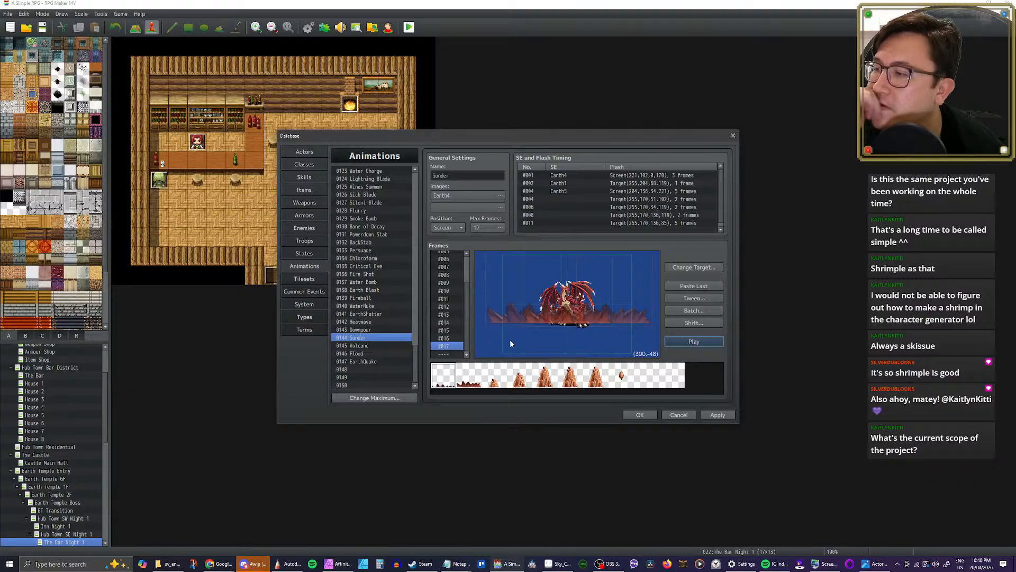
# Step: Batch-set Mirror to Yes for cells 1 to 16 in frames 1 to 17 of Sunder and play the animation
pyautogui.click(670, 310)
pyautogui.click(621, 338)
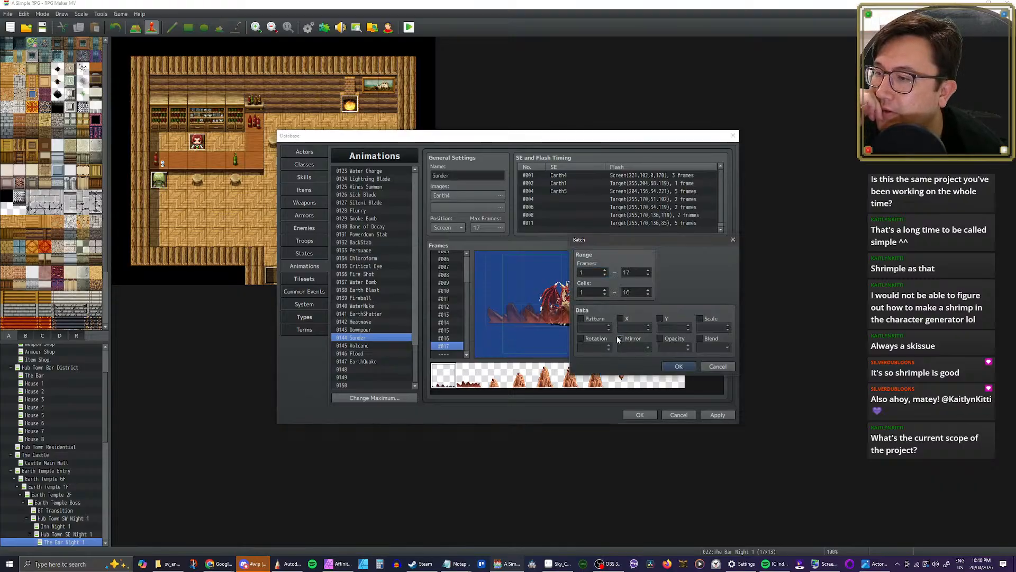
pyautogui.click(642, 352)
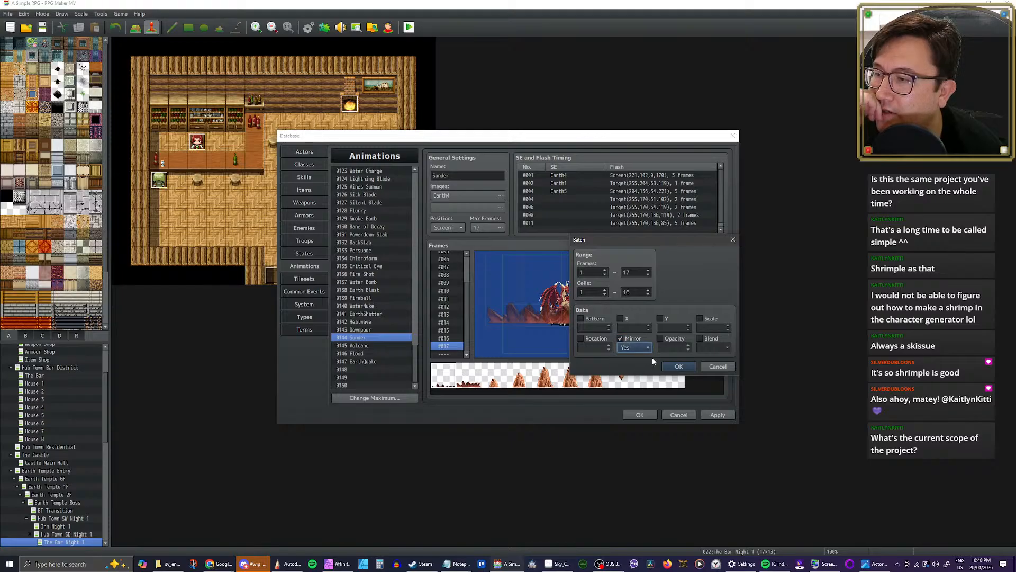
pyautogui.click(679, 367)
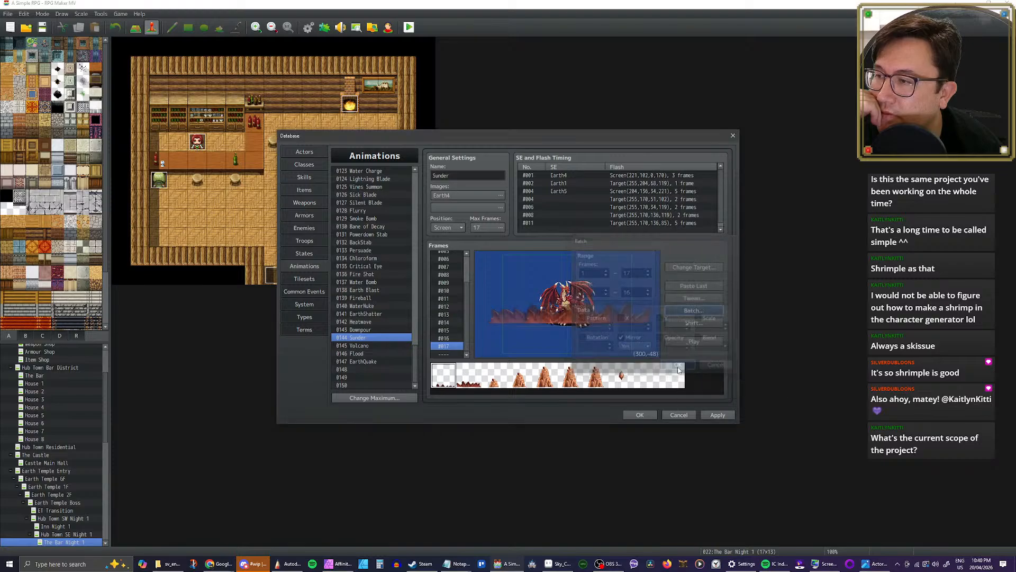
pyautogui.click(709, 343)
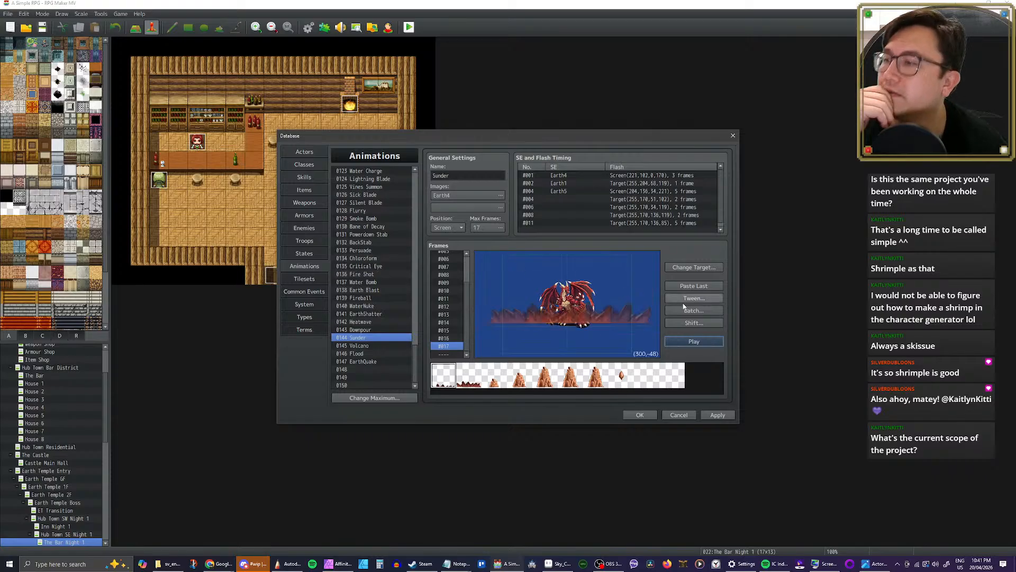
# Step: Shift cells 1 to 16 in frames 1 to 17 of Sunder by a Y offset of 40
pyautogui.click(699, 322)
pyautogui.doubleClick(705, 348)
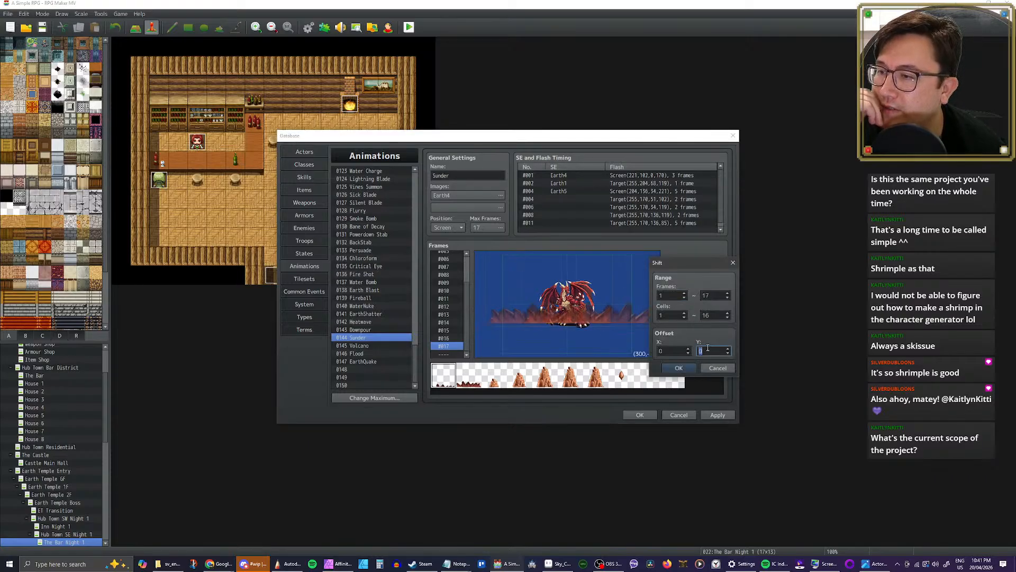
pyautogui.write('40')
pyautogui.click(679, 367)
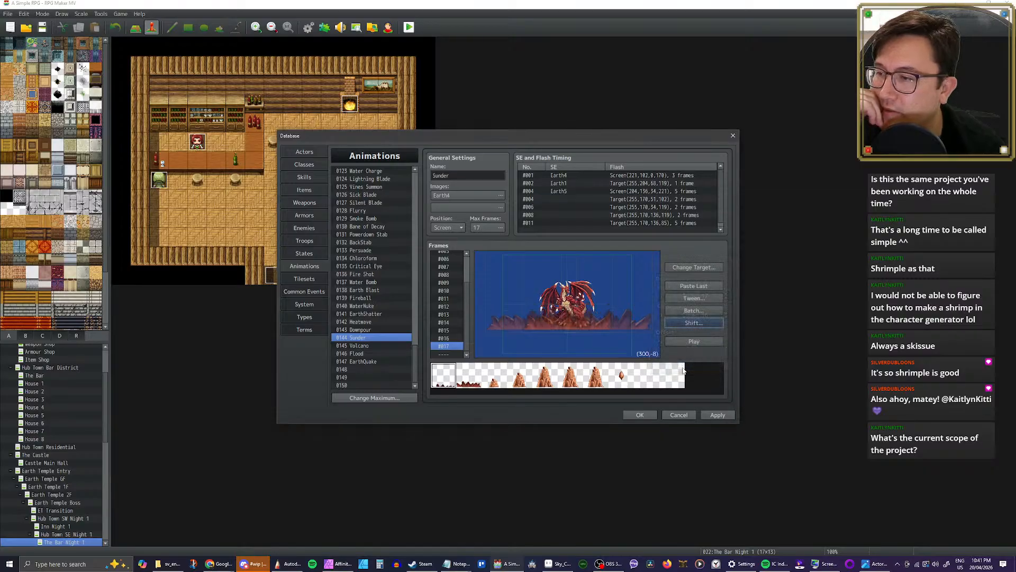
# Step: Play the Sunder animation and try setting its position to Feet
pyautogui.click(693, 341)
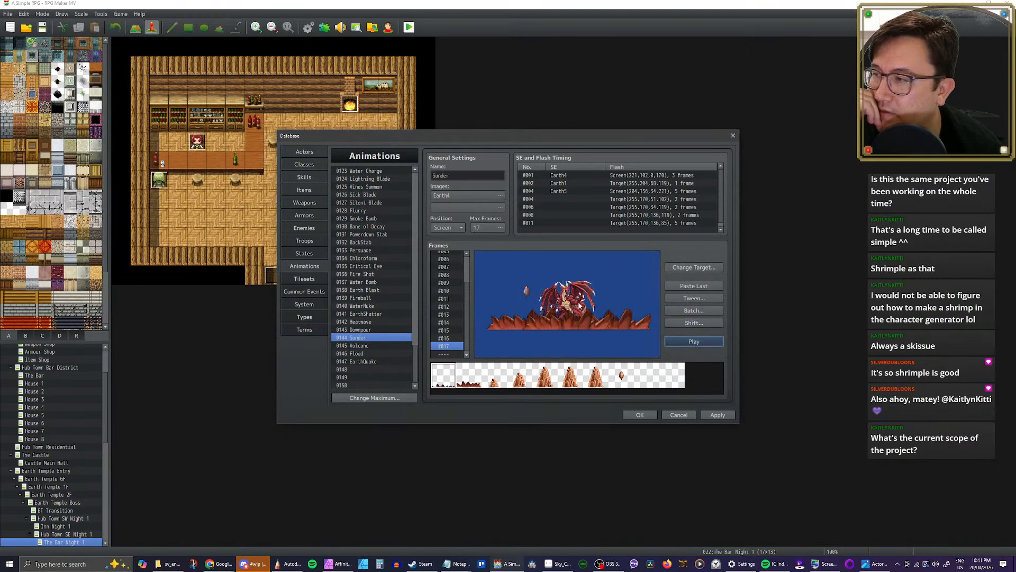
pyautogui.click(453, 228)
pyautogui.click(455, 256)
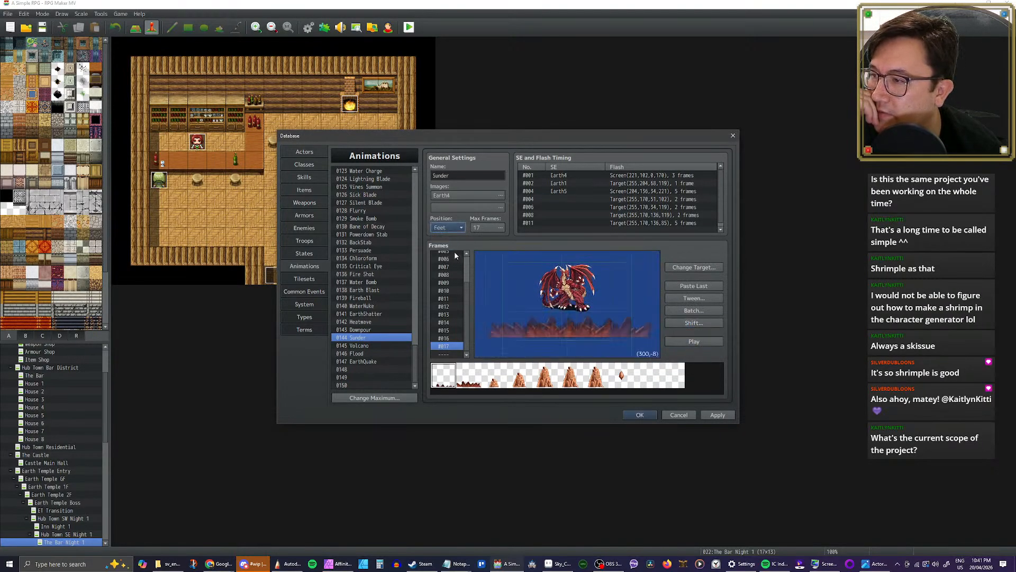
# Step: Set the position of Sunder to Center and play the animation several times
pyautogui.click(453, 228)
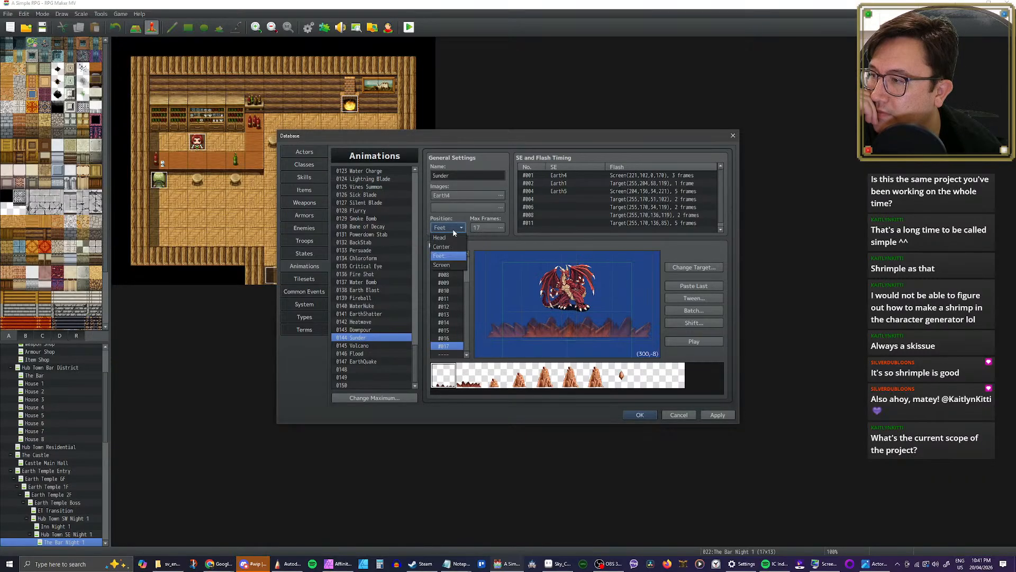
pyautogui.click(447, 248)
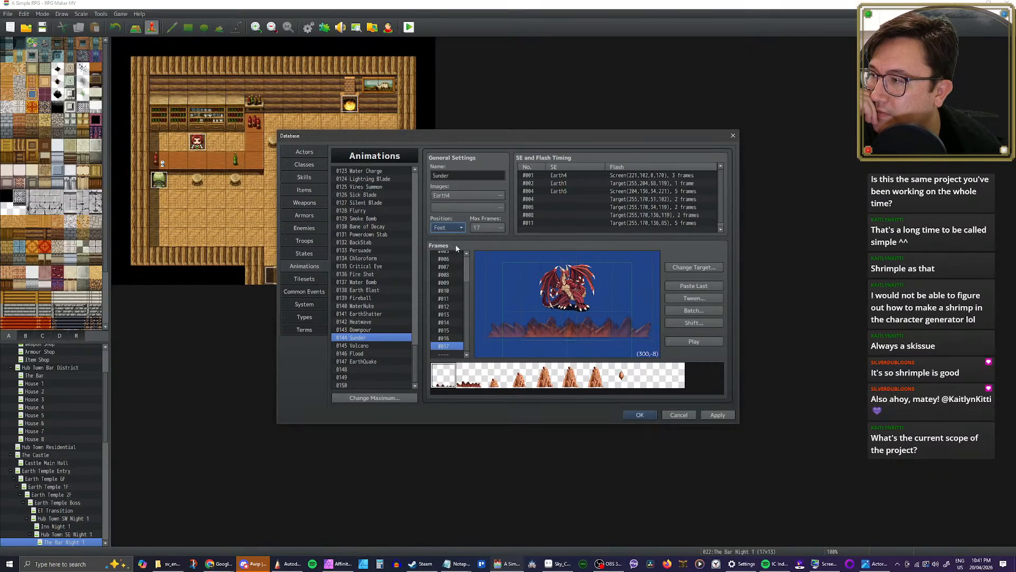
pyautogui.click(694, 341)
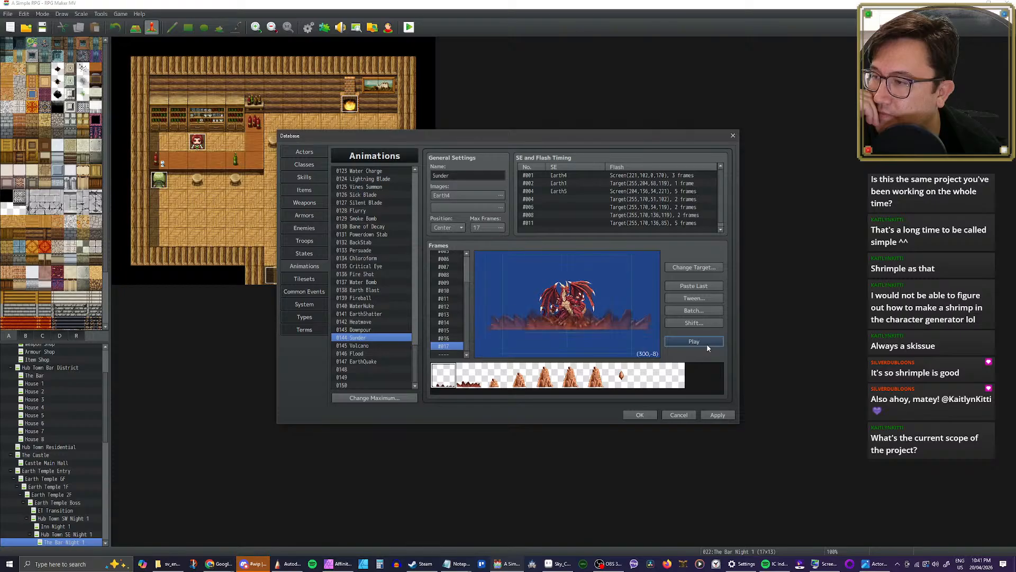
pyautogui.click(706, 345)
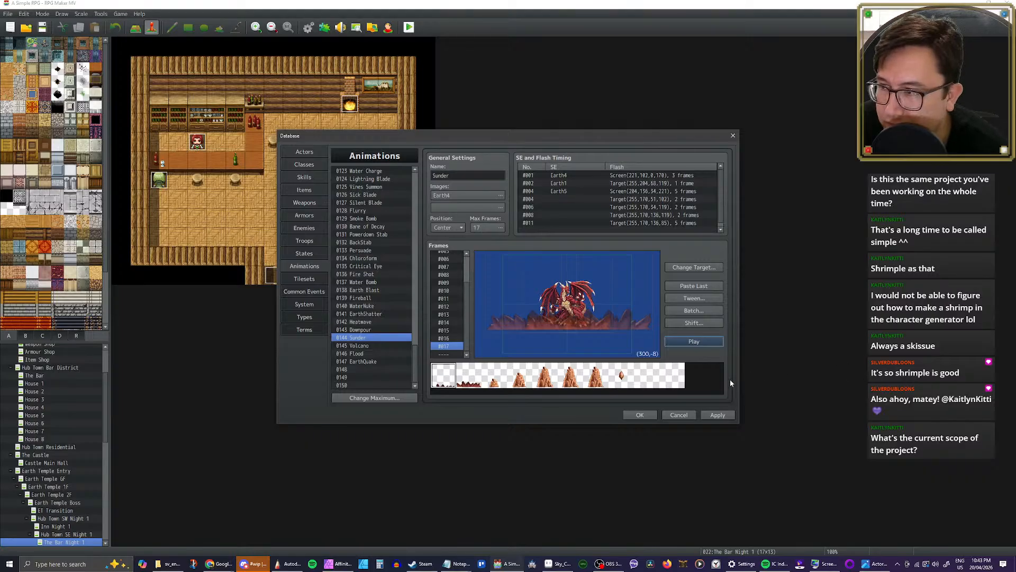
pyautogui.click(694, 342)
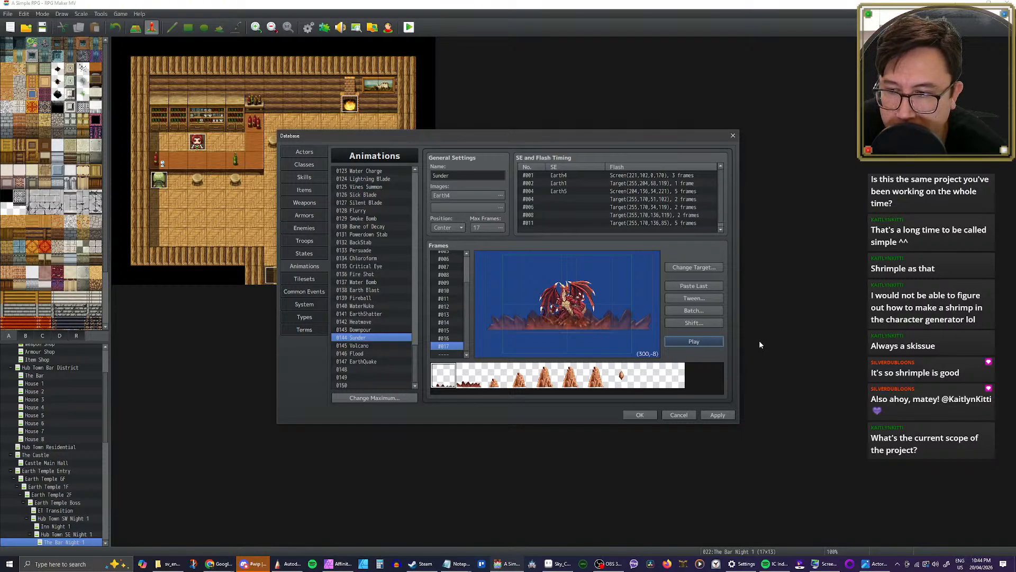
pyautogui.click(703, 342)
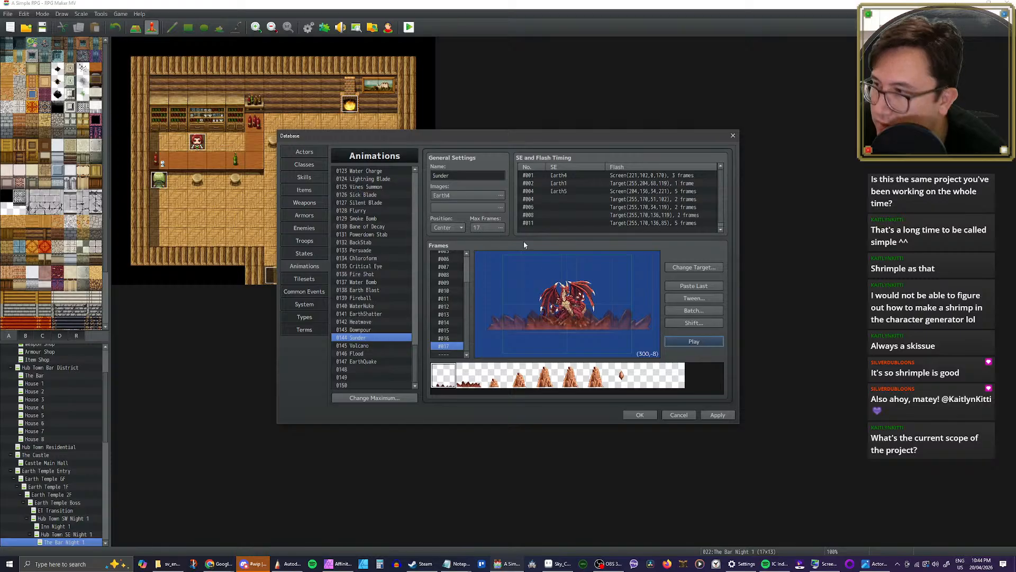
# Step: Set the hue of Sunder's Earth4 image to 349 and play the animation
pyautogui.click(477, 195)
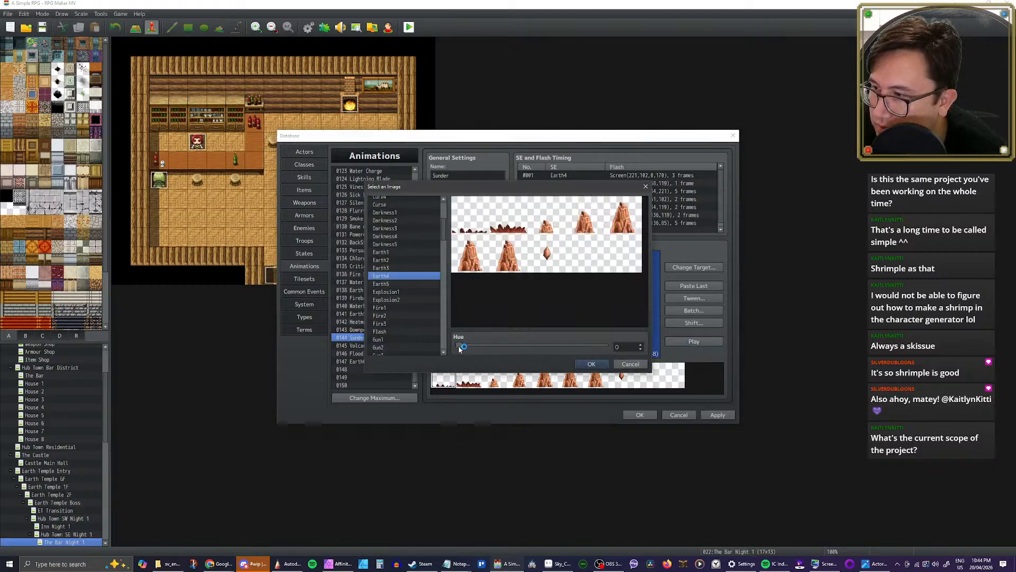
pyautogui.moveTo(461, 348); pyautogui.dragTo(601, 352)
pyautogui.click(601, 364)
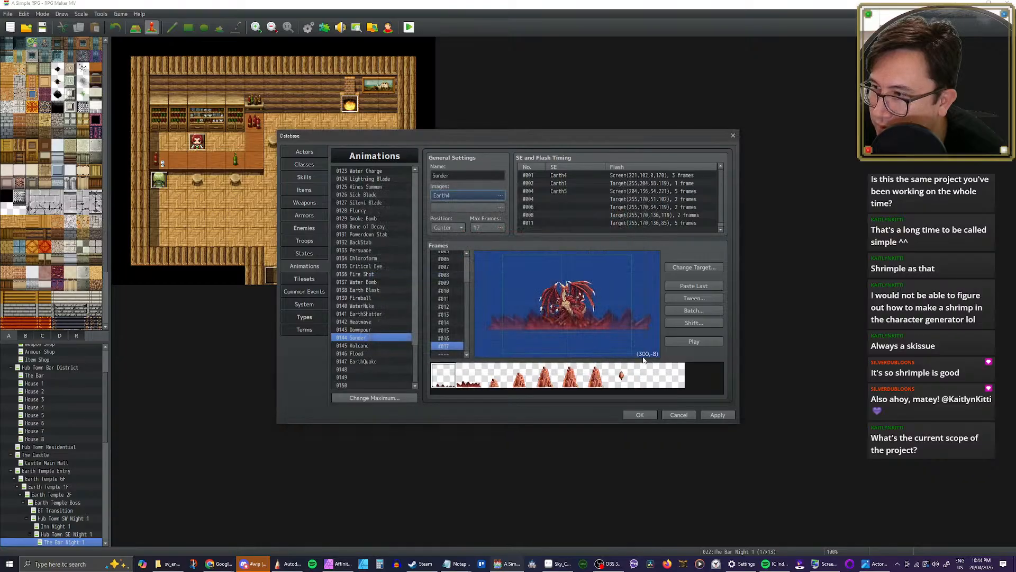
pyautogui.click(687, 342)
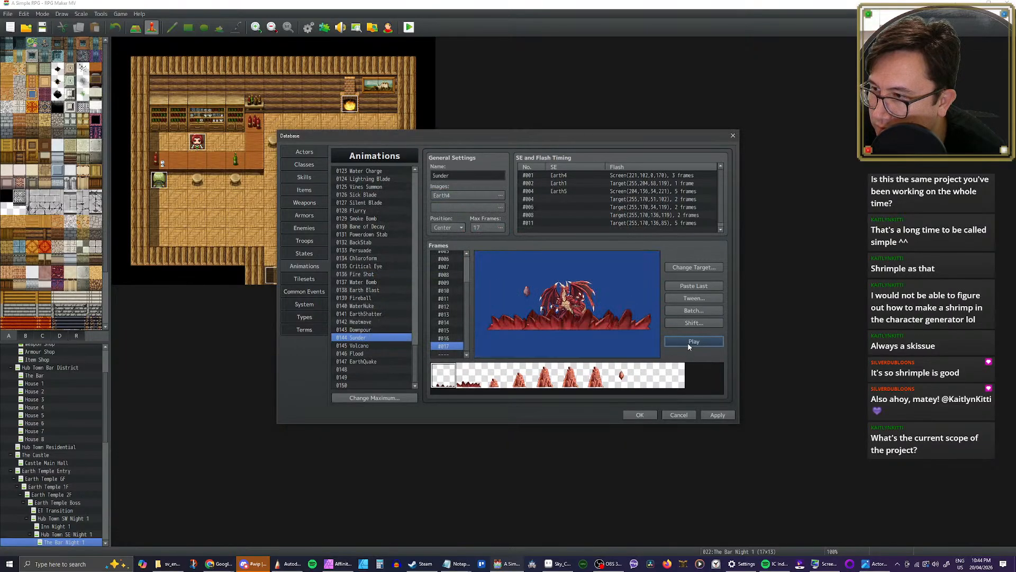
# Step: Set the hue of Sunder's Earth4 image to 360
pyautogui.click(500, 196)
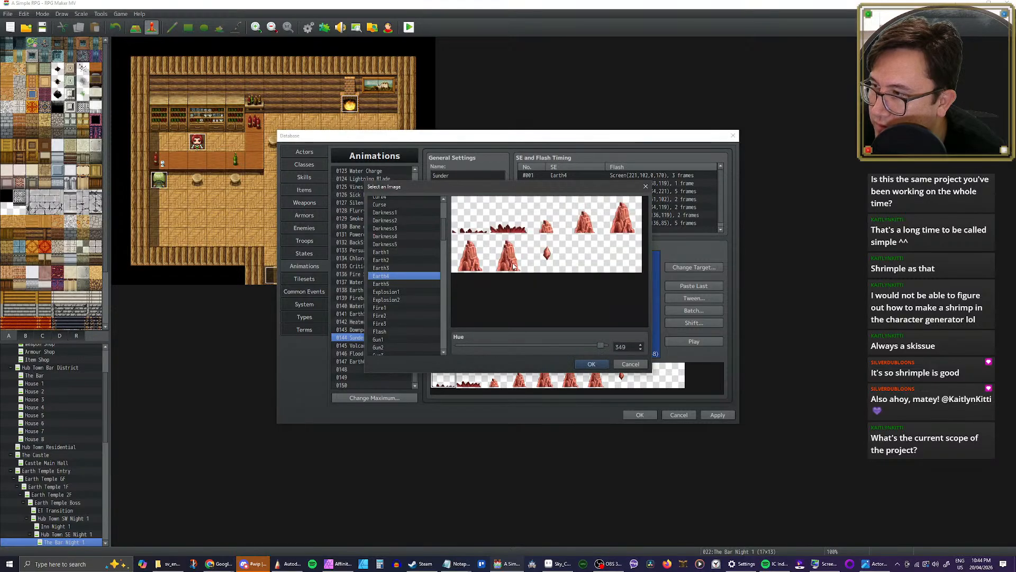
pyautogui.moveTo(601, 347); pyautogui.dragTo(606, 346)
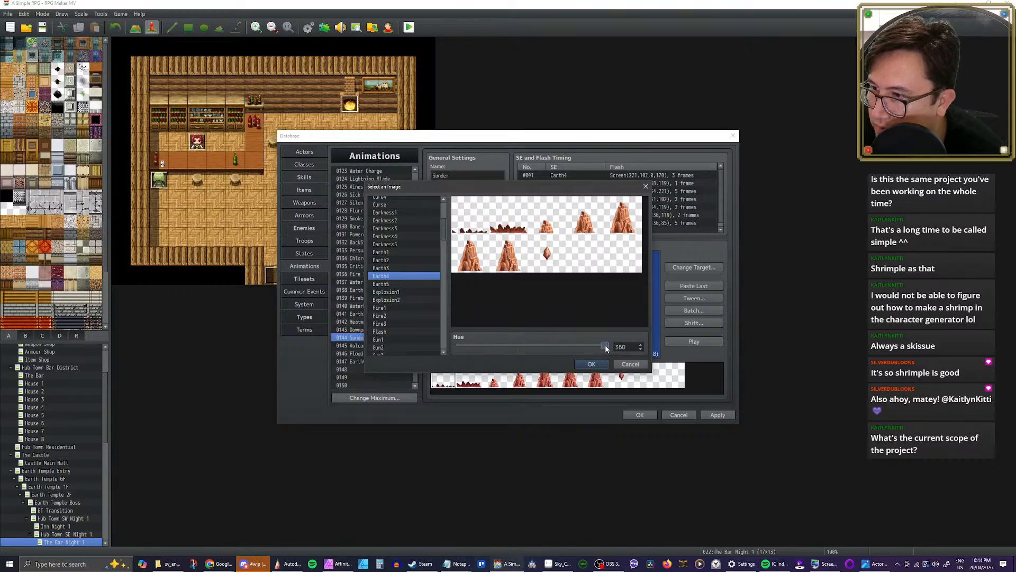
pyautogui.click(599, 364)
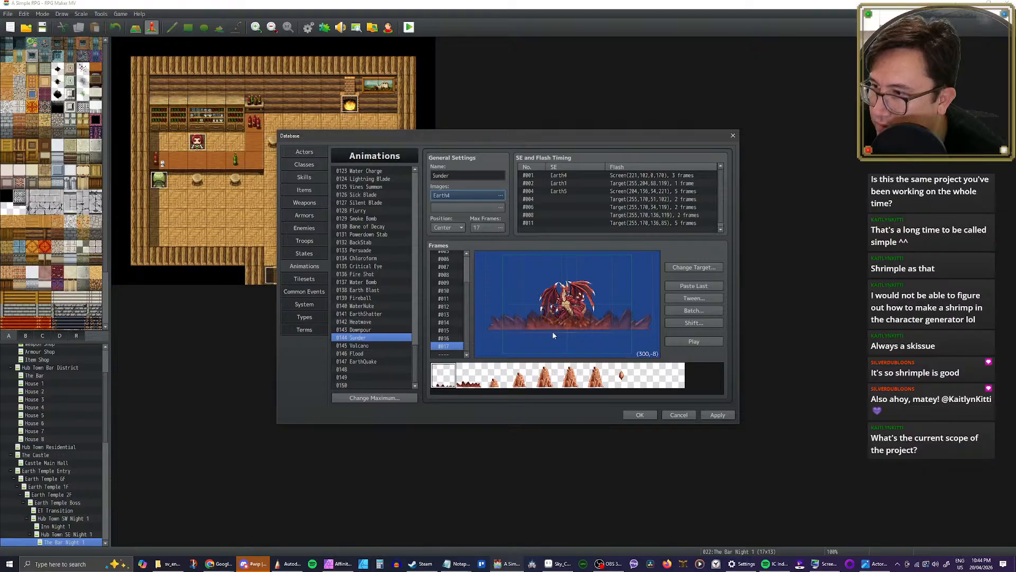
# Step: Go through frames 1 to 10 of Sunder to examine the rock layout, and play the animation
pyautogui.click(449, 276)
pyautogui.scroll(3, 452, 285)
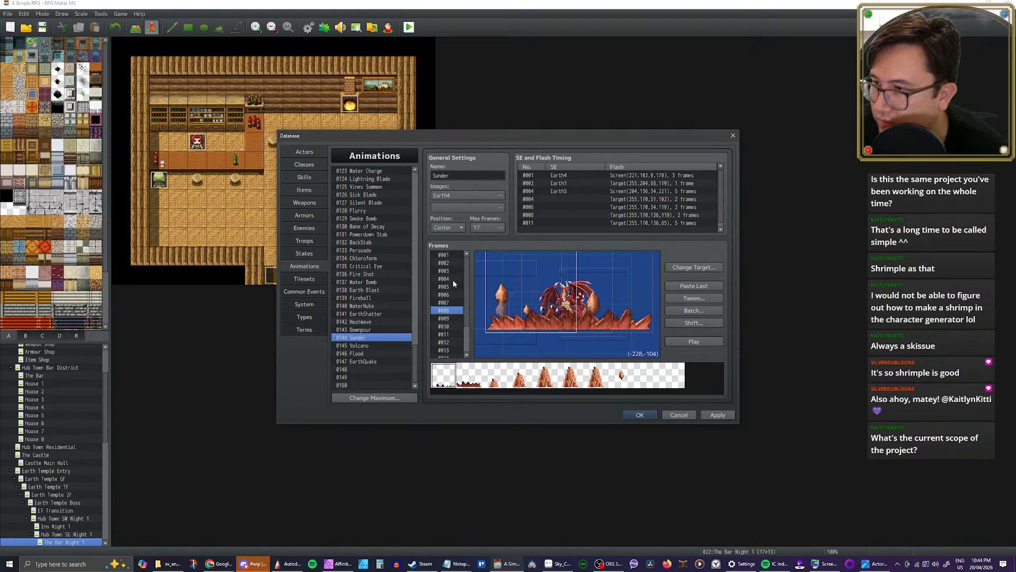
pyautogui.click(450, 254)
pyautogui.click(457, 264)
pyautogui.press('Down')
pyautogui.press('Down')
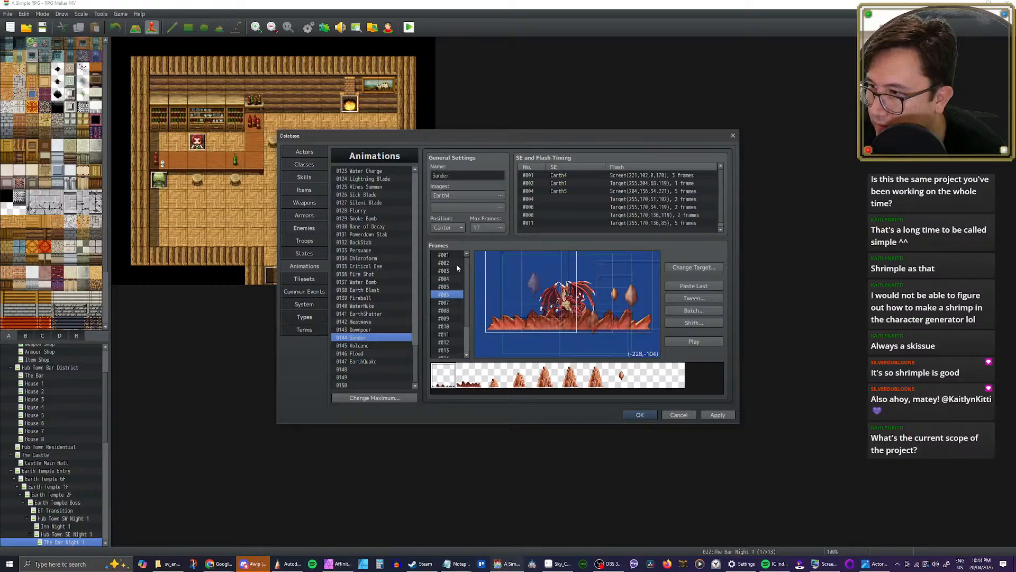
pyautogui.press('Down')
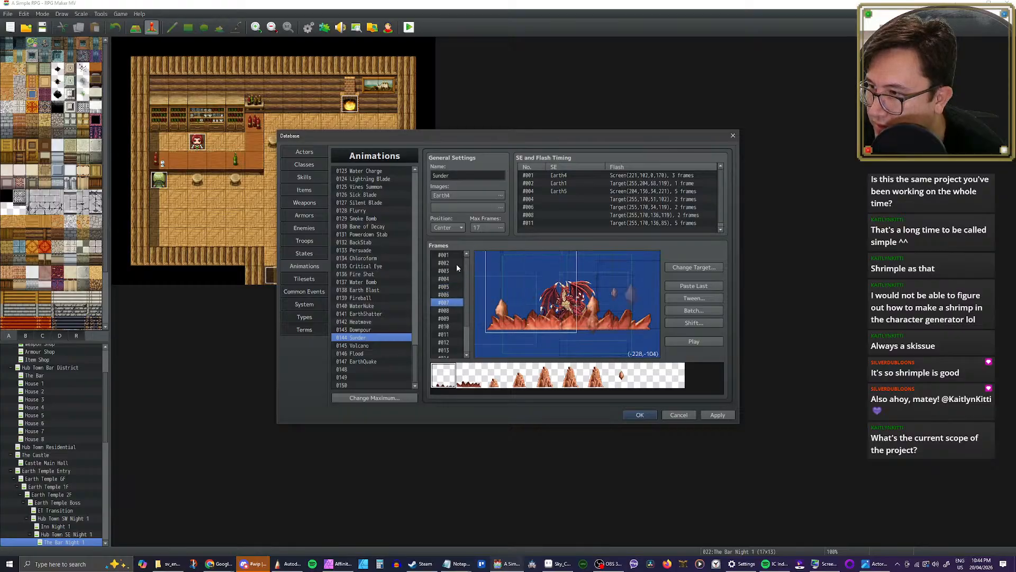
pyautogui.press('Down')
pyautogui.press('Down')
pyautogui.press('Down')
pyautogui.press('Down')
pyautogui.press('Down')
pyautogui.press('Down')
pyautogui.press('Down')
pyautogui.press('Down')
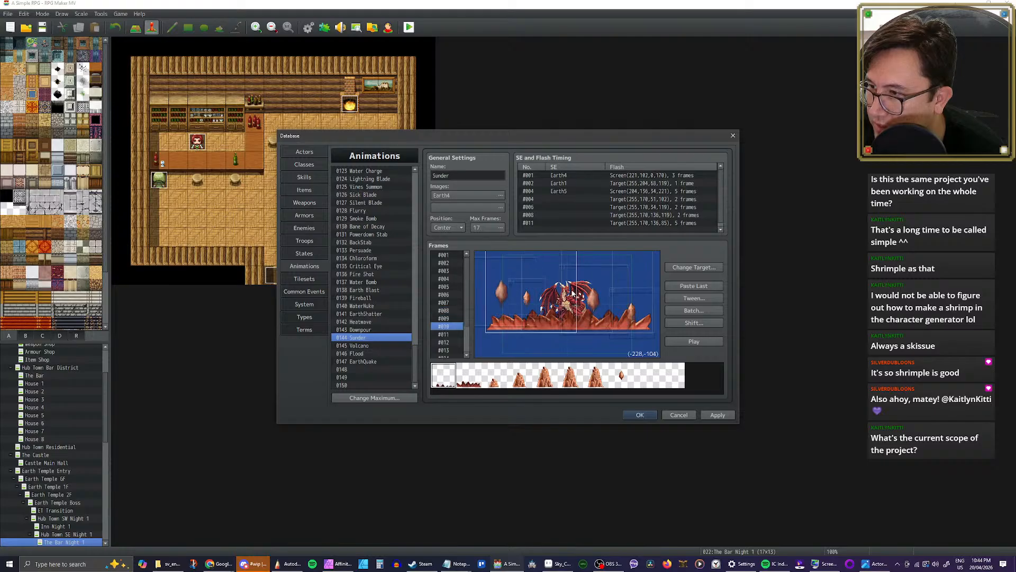
pyautogui.click(704, 342)
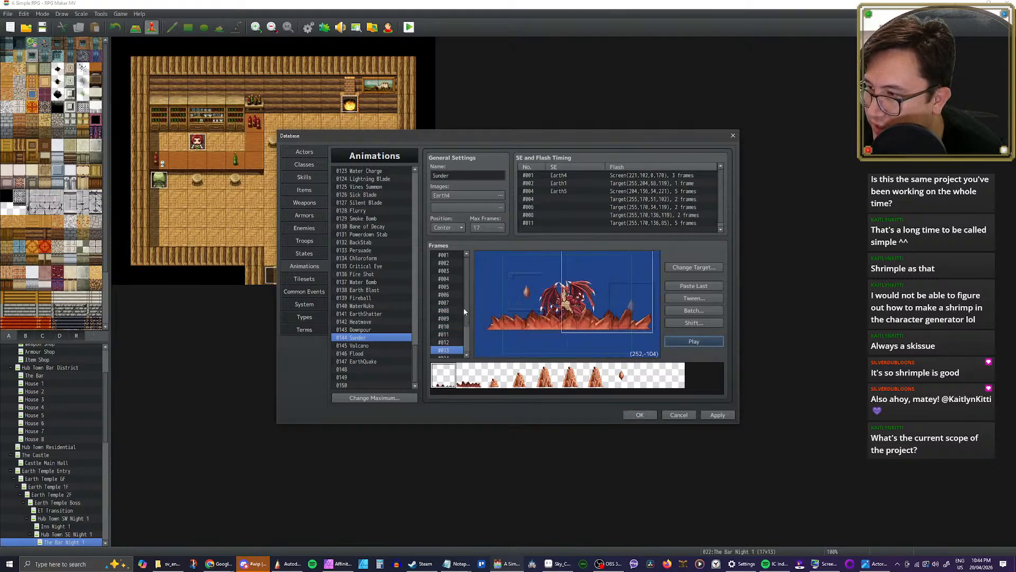
# Step: Step back and forth through the opening frames of Sunder, examining how the low rocks spread around frame 4
pyautogui.click(452, 256)
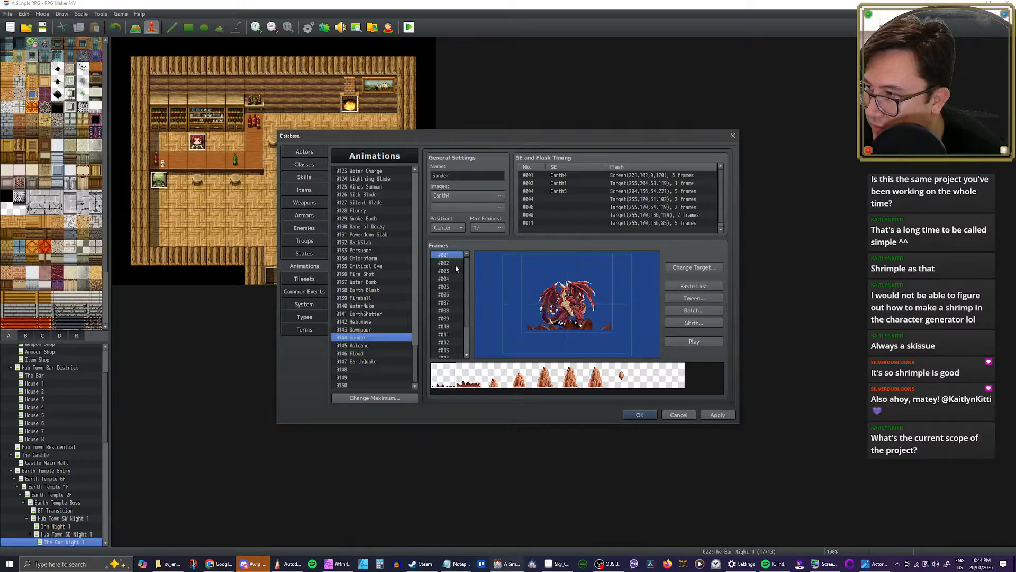
pyautogui.click(455, 263)
pyautogui.press('Up')
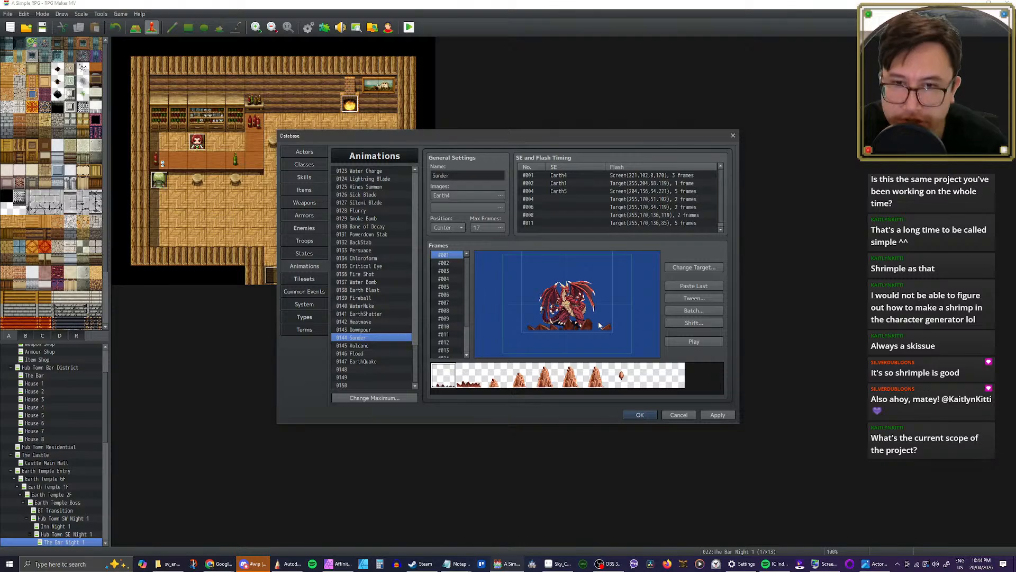
pyautogui.press('Down')
pyautogui.press('Down')
pyautogui.press('Down')
pyautogui.press('Down')
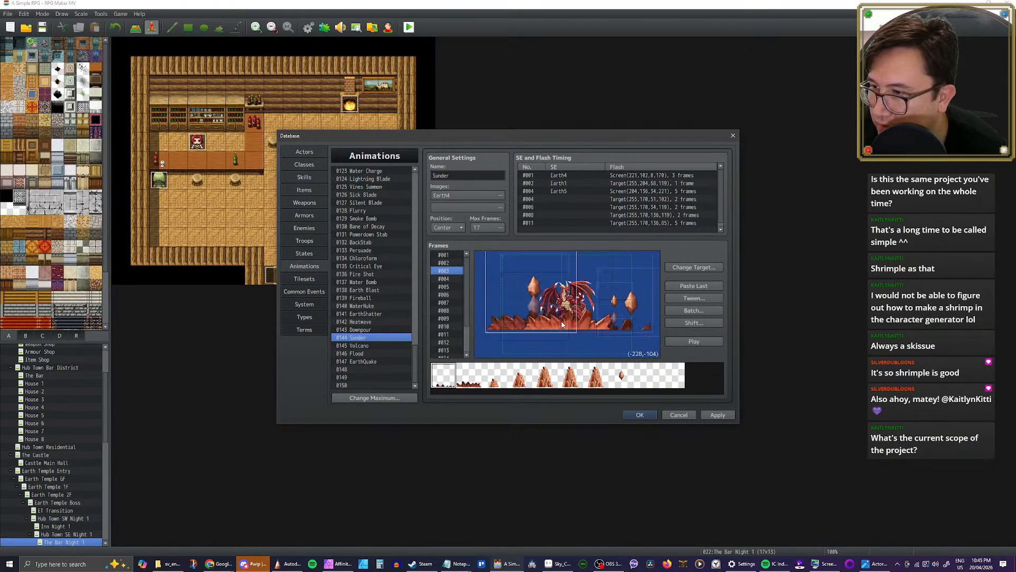
pyautogui.press('Up')
pyautogui.press('Up')
pyautogui.press('Down')
pyautogui.press('Down')
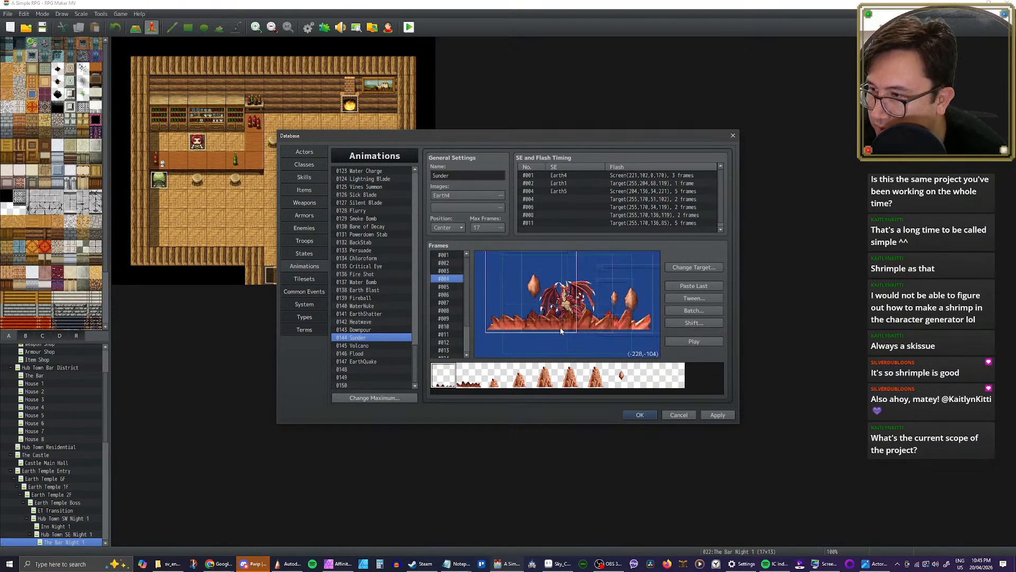
pyautogui.press('Up')
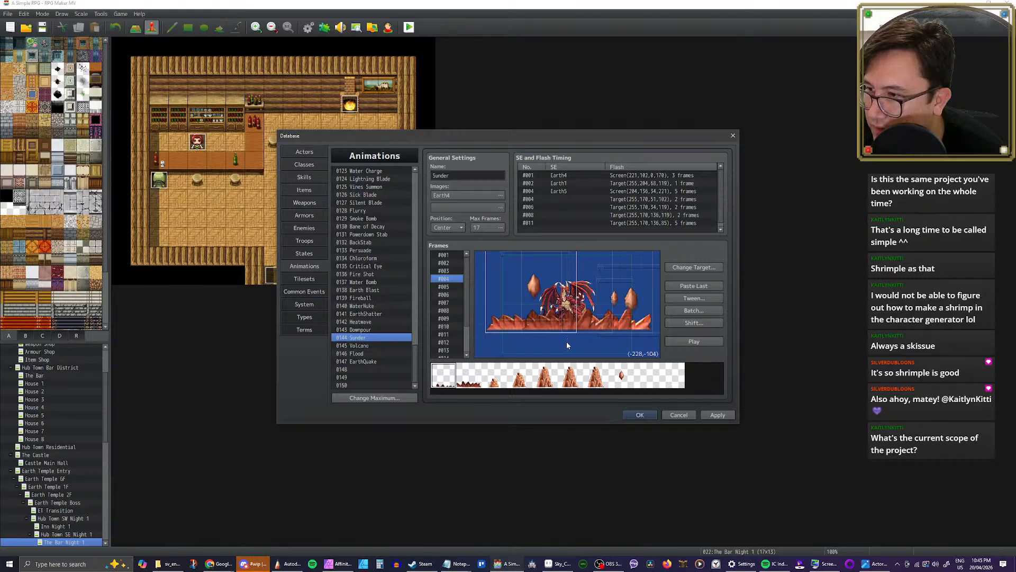
pyautogui.press('Up')
pyautogui.press('Up')
pyautogui.press('Up')
pyautogui.press('Down')
pyautogui.press('Down')
pyautogui.press('Down')
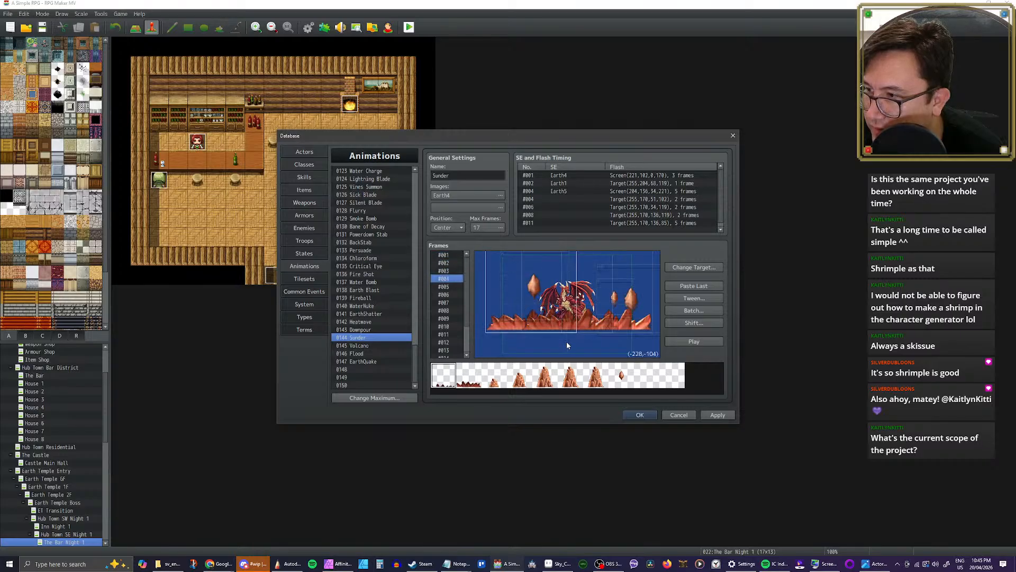
pyautogui.press('Down')
pyautogui.press('Down')
pyautogui.press('Down')
pyautogui.press('Up')
pyautogui.press('Up')
pyautogui.press('Up')
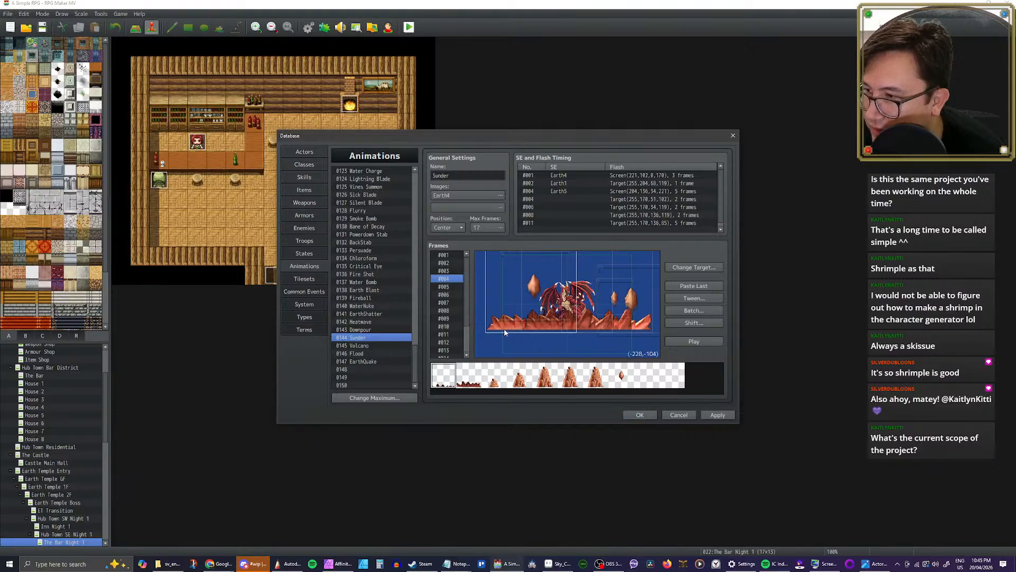
# Step: Try moving the left rock cell in frame 4 of Sunder outward to about (-365, -79), and undo the move
pyautogui.moveTo(505, 332); pyautogui.dragTo(484, 331)
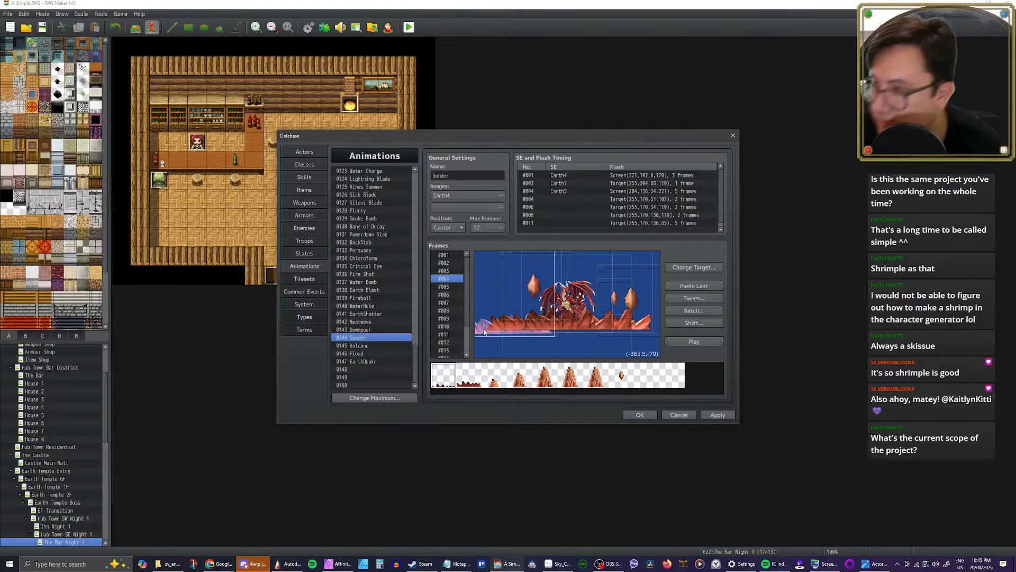
pyautogui.hotkey('ctrl', 'z')
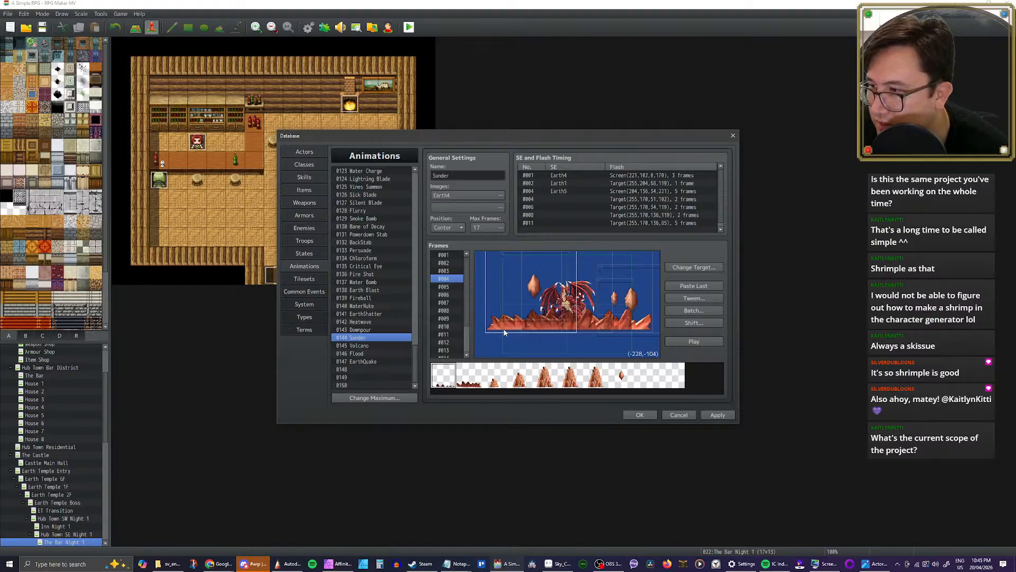
# Step: Compare frames 4 and 5 of Sunder and play the animation
pyautogui.click(450, 287)
pyautogui.click(450, 280)
pyautogui.click(449, 290)
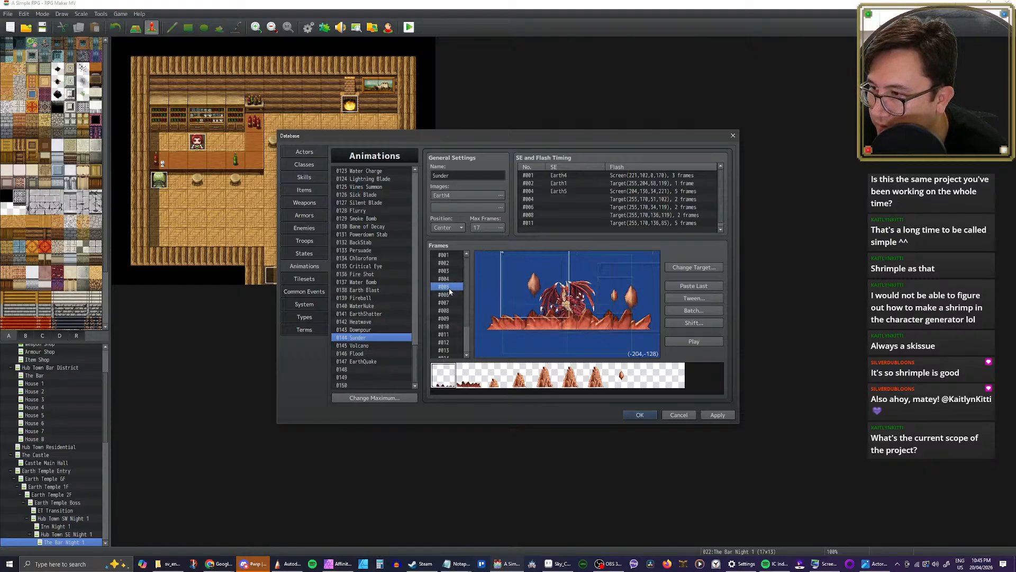
pyautogui.click(681, 342)
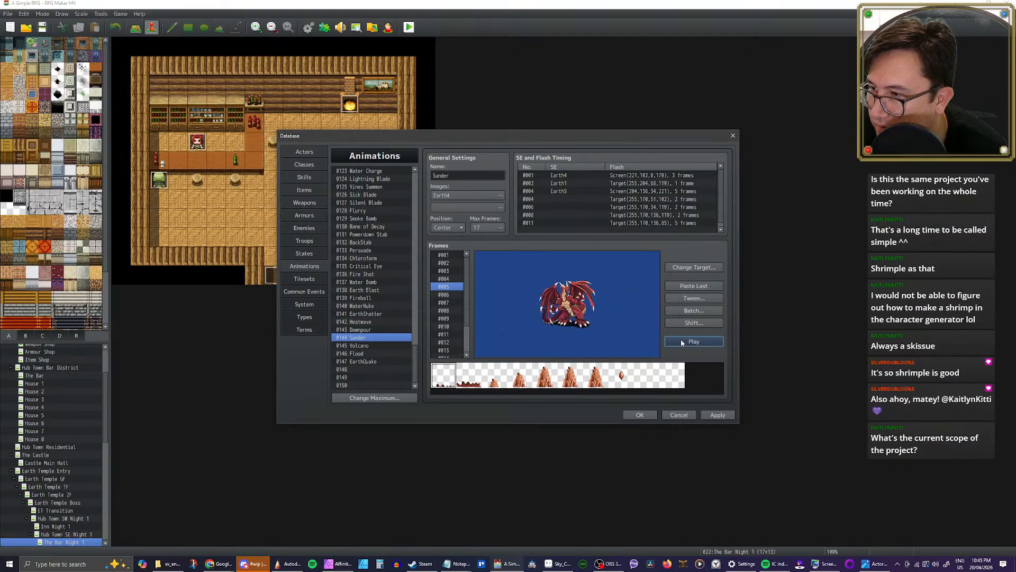
# Step: Batch-set Scale to 100% for cells 1 to 16 in frames 1 to 17 of Sunder and play the animation
pyautogui.click(690, 312)
pyautogui.click(700, 318)
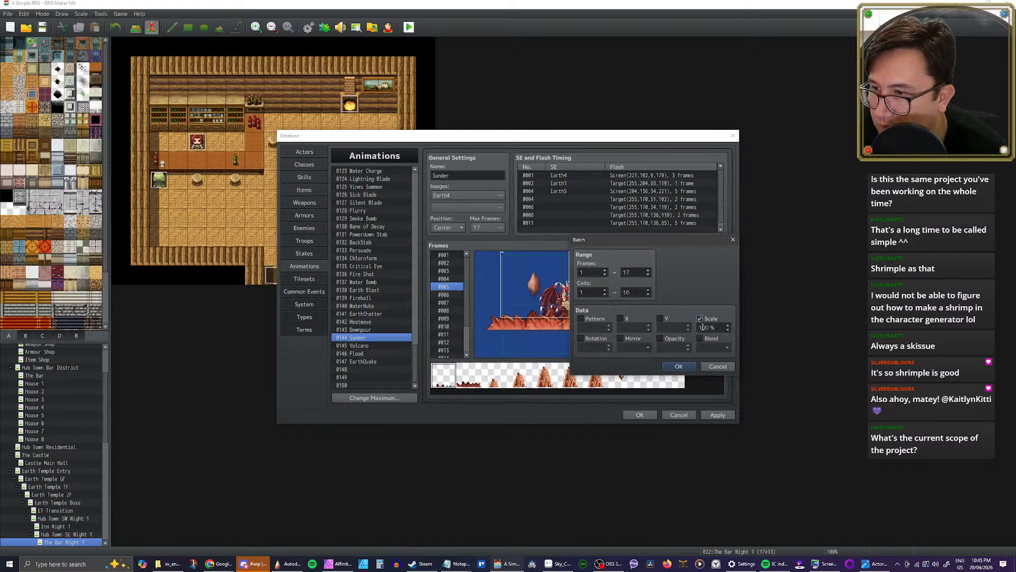
pyautogui.doubleClick(713, 328)
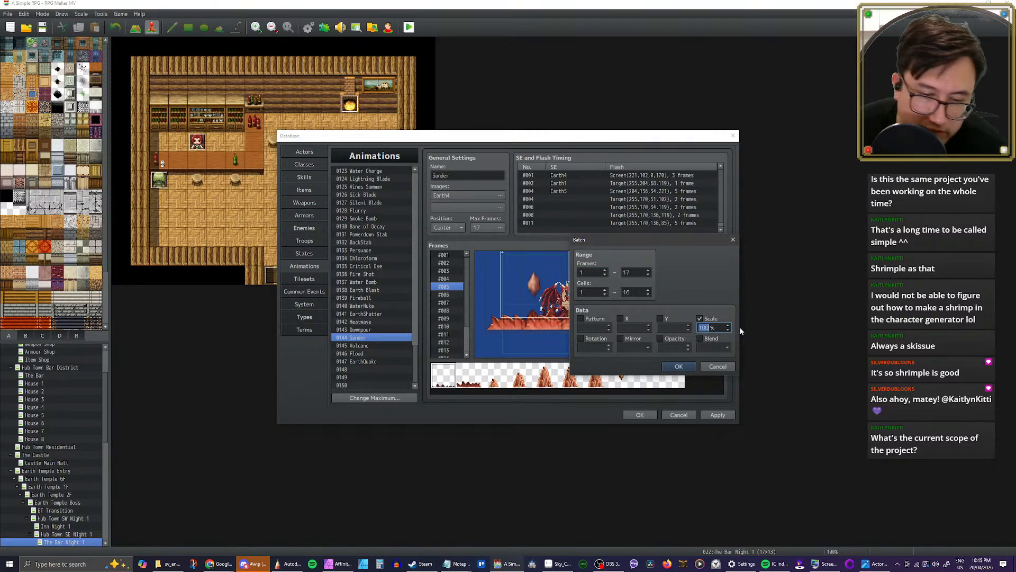
pyautogui.click(679, 367)
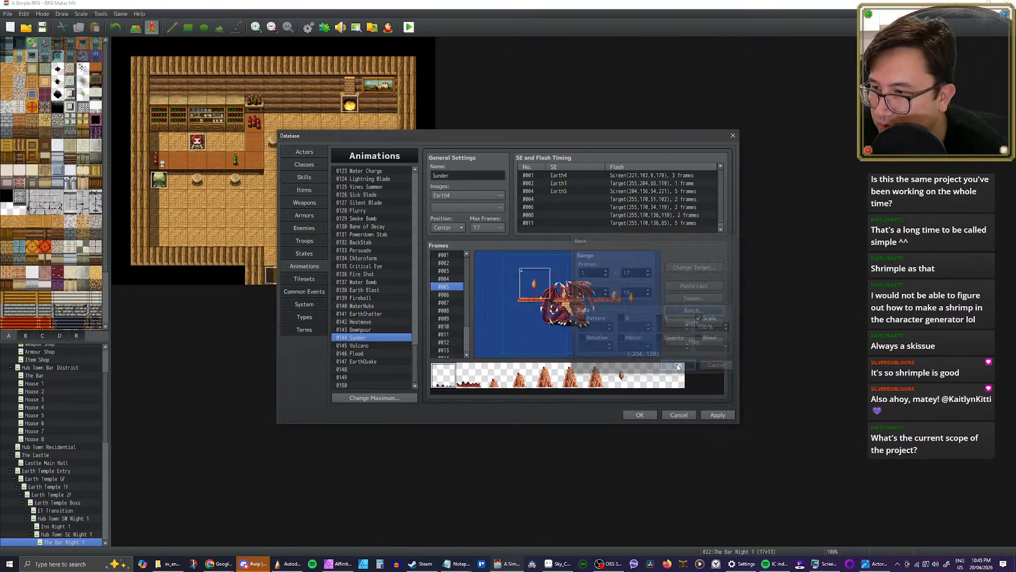
pyautogui.click(696, 343)
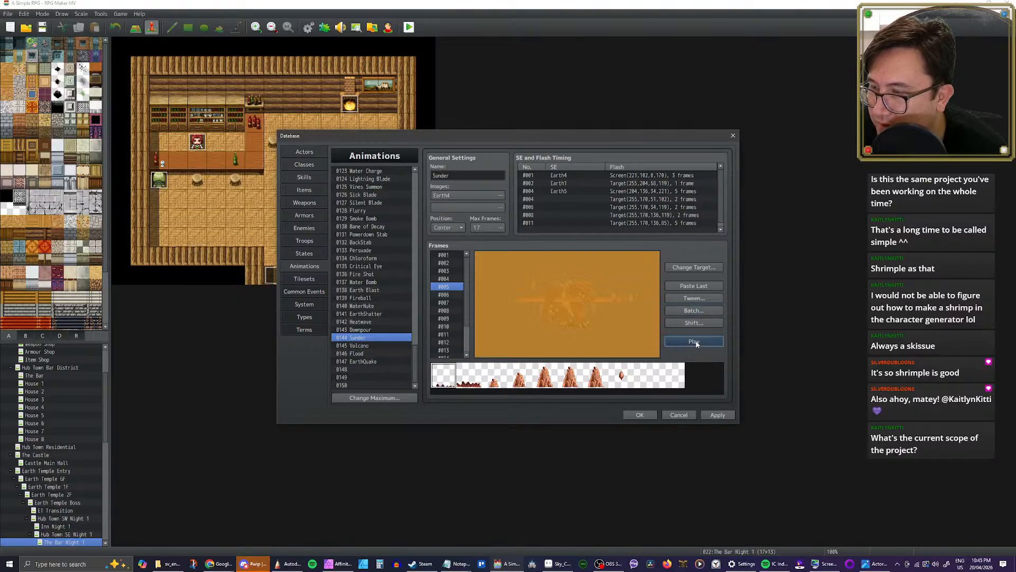
pyautogui.click(696, 342)
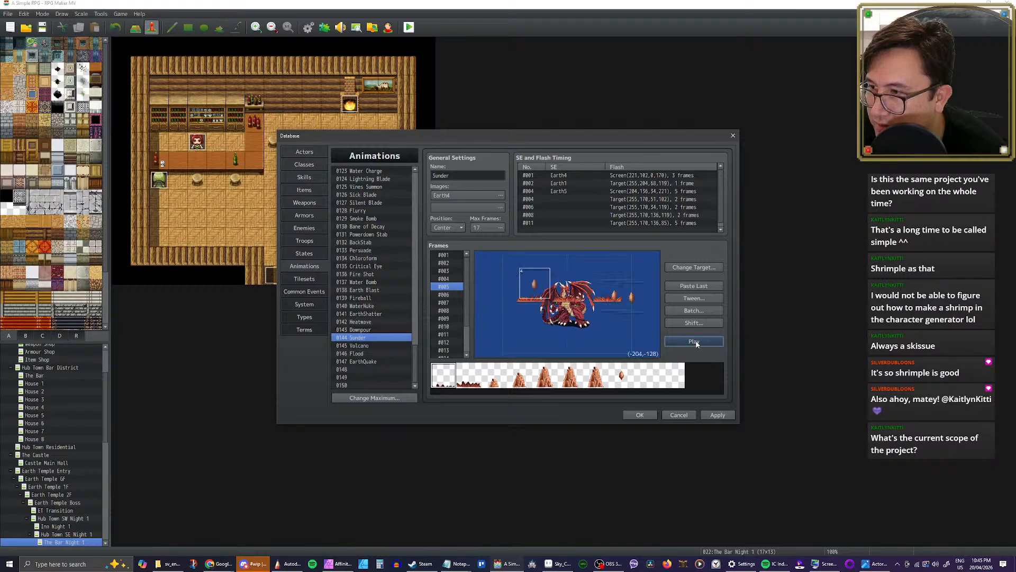
# Step: Try batch-setting Scale to 300% for cells 1 to 16 in frames 1 to 17 of Sunder and play the animation
pyautogui.click(694, 311)
pyautogui.click(699, 319)
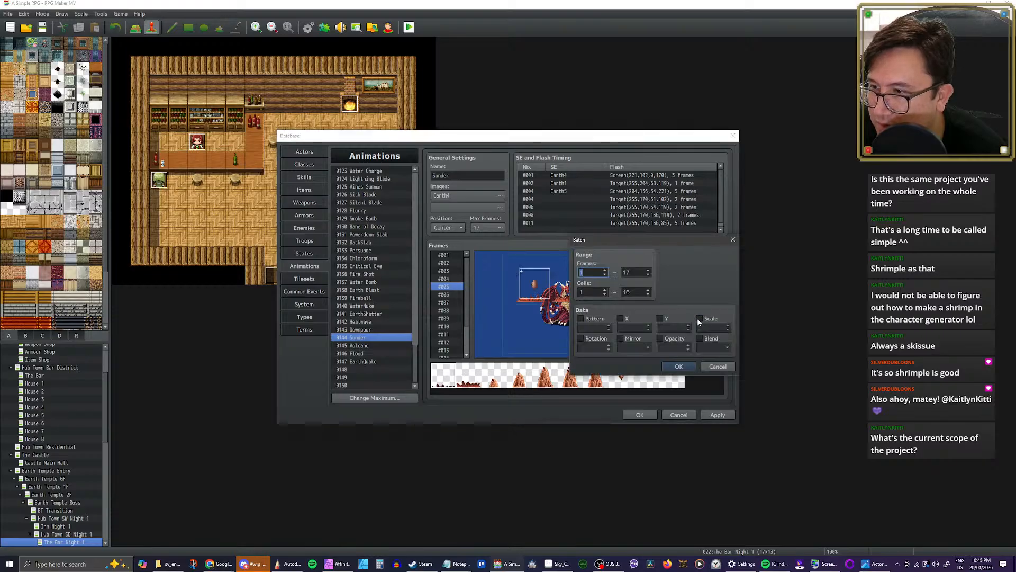
pyautogui.doubleClick(709, 328)
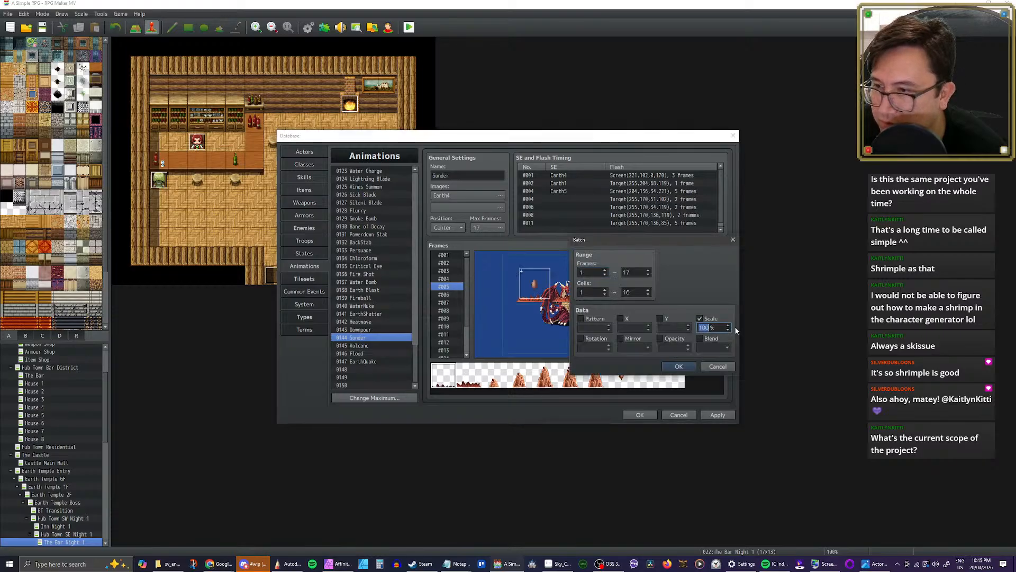
pyautogui.write('300')
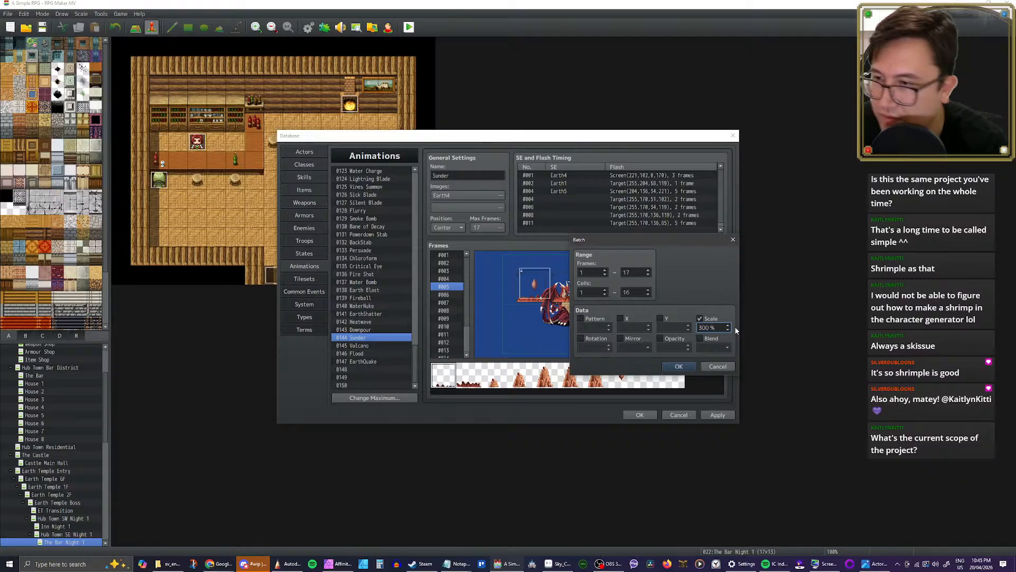
pyautogui.click(689, 366)
pyautogui.click(690, 342)
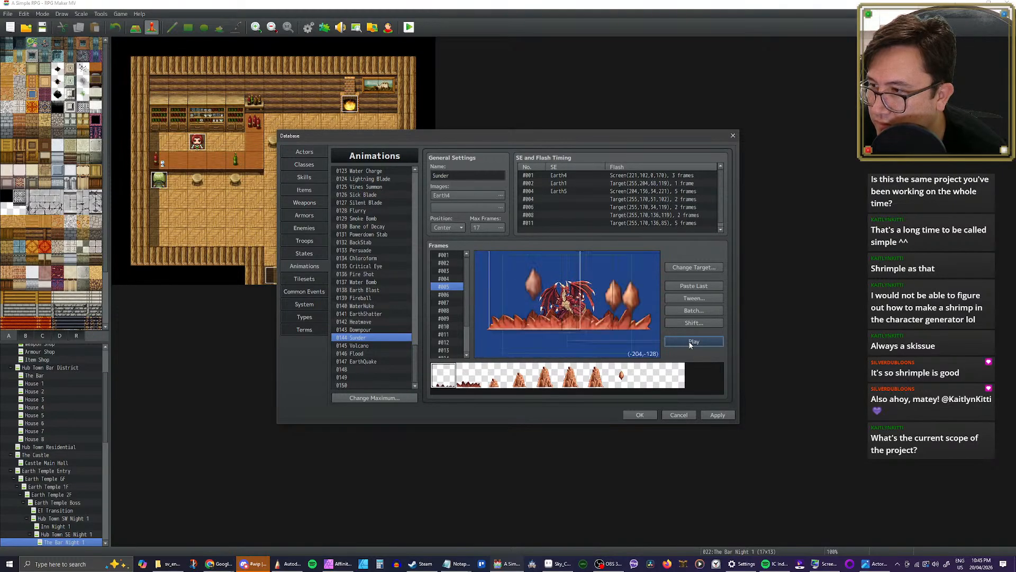
pyautogui.click(690, 342)
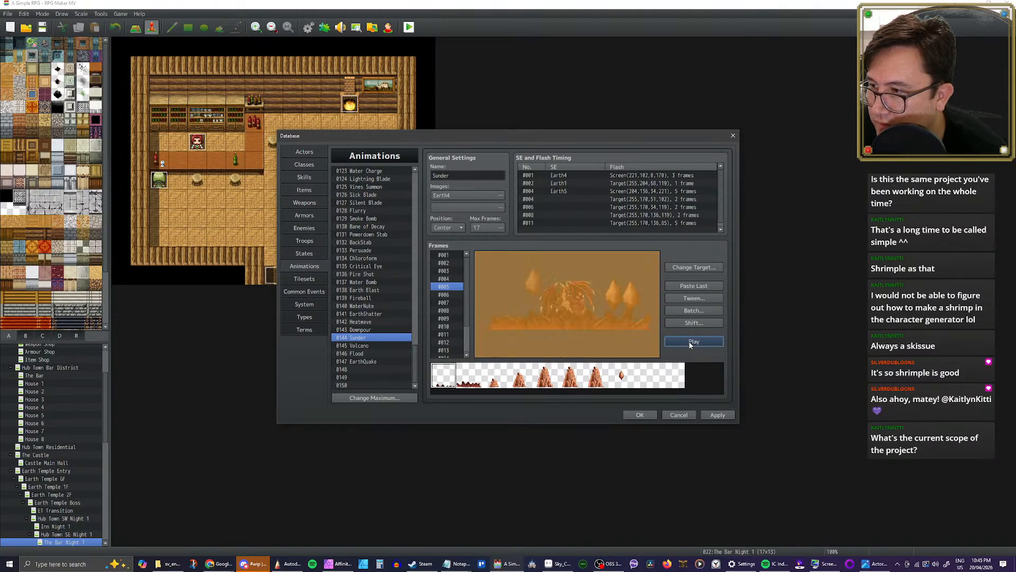
# Step: Batch-set Scale to 200% for cells 1 to 16 in frames 1 to 17 of Sunder and preview the animation
pyautogui.click(694, 310)
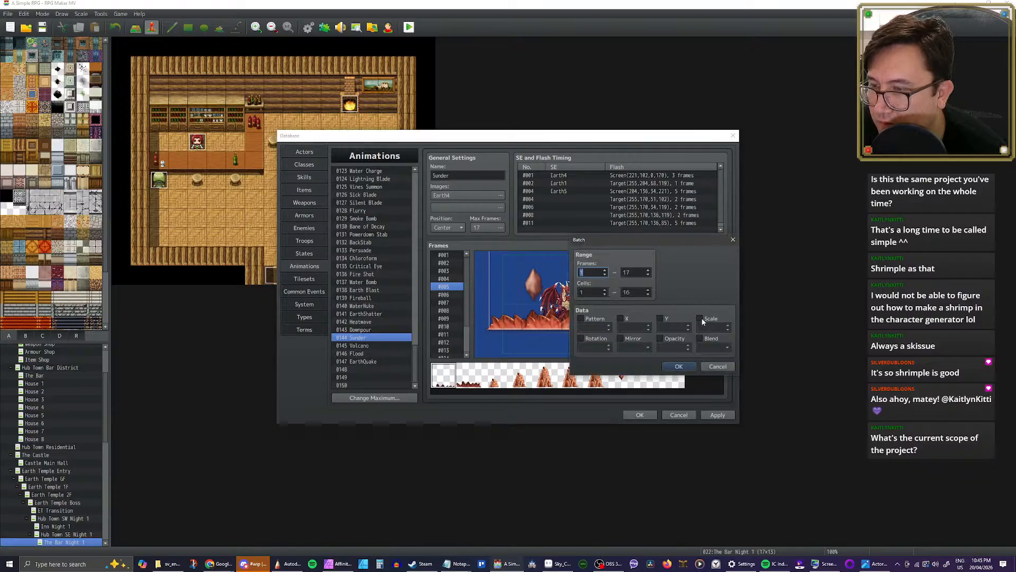
pyautogui.click(701, 319)
pyautogui.doubleClick(709, 327)
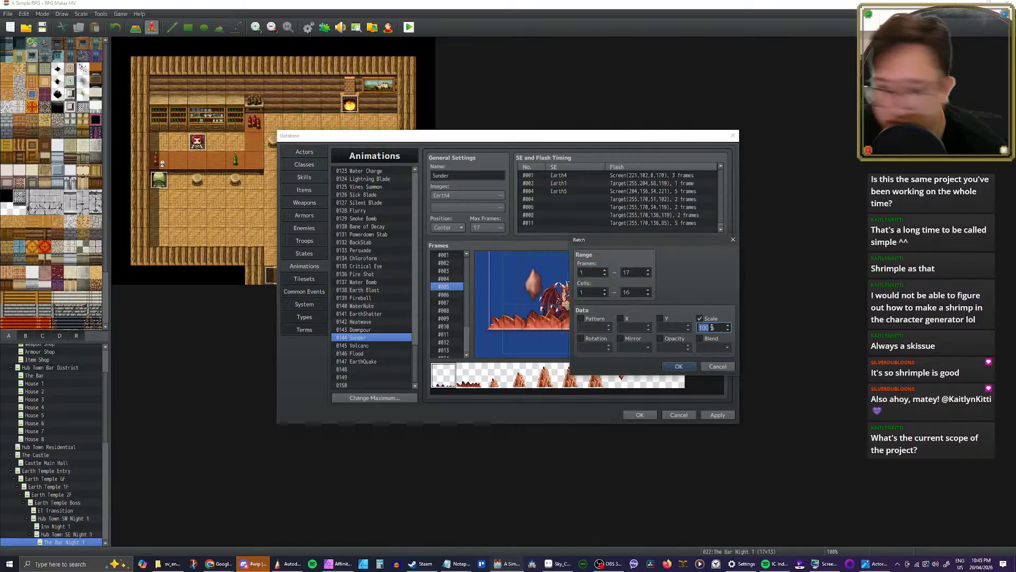
pyautogui.write('200')
pyautogui.click(685, 366)
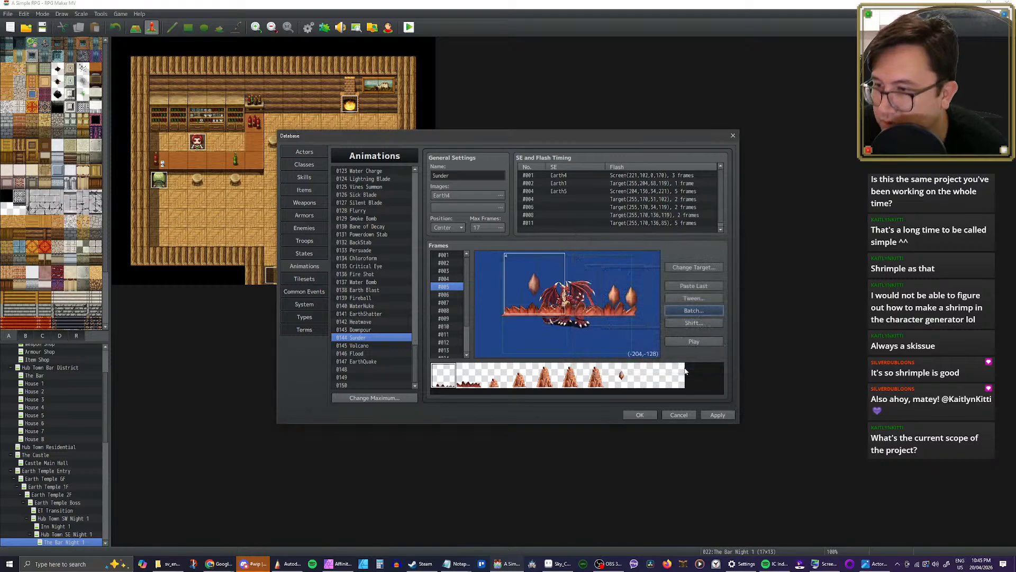
pyautogui.click(691, 340)
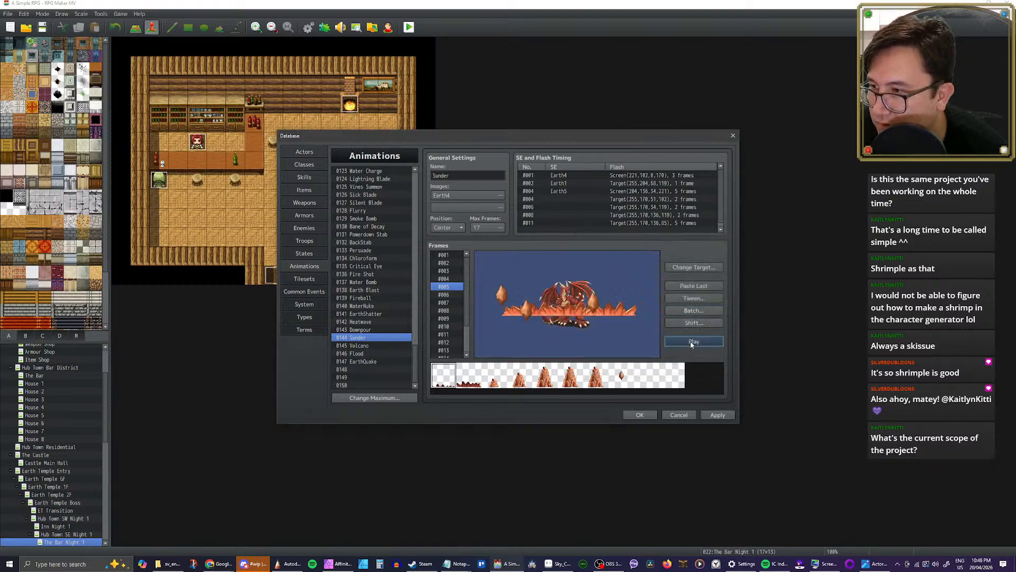
pyautogui.click(691, 341)
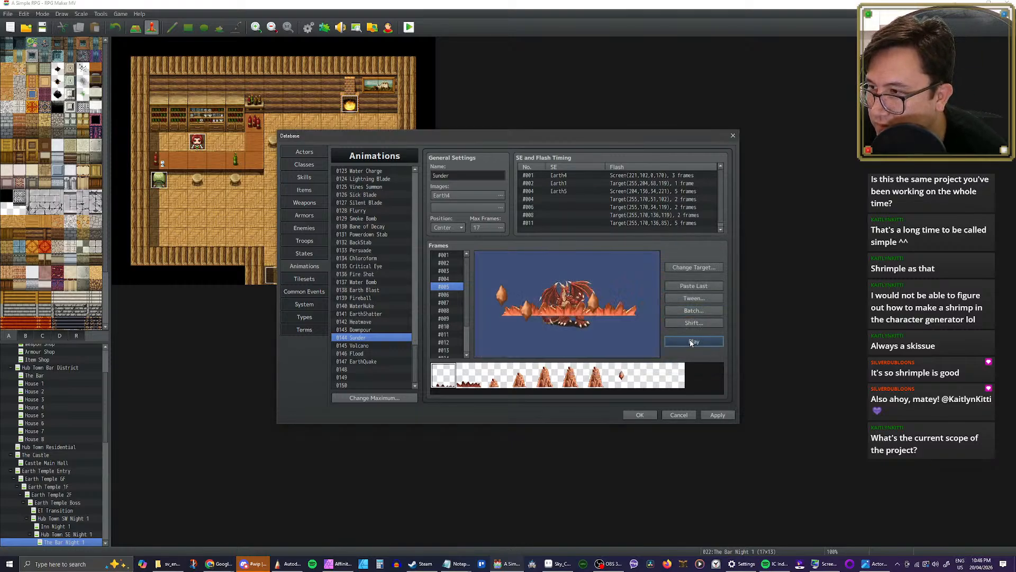
pyautogui.click(694, 323)
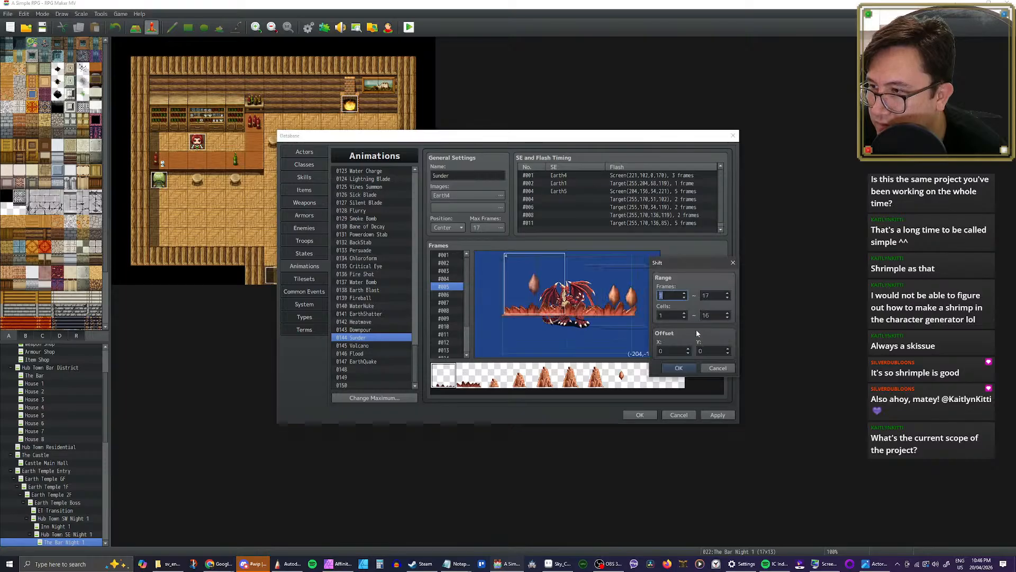
pyautogui.doubleClick(710, 350)
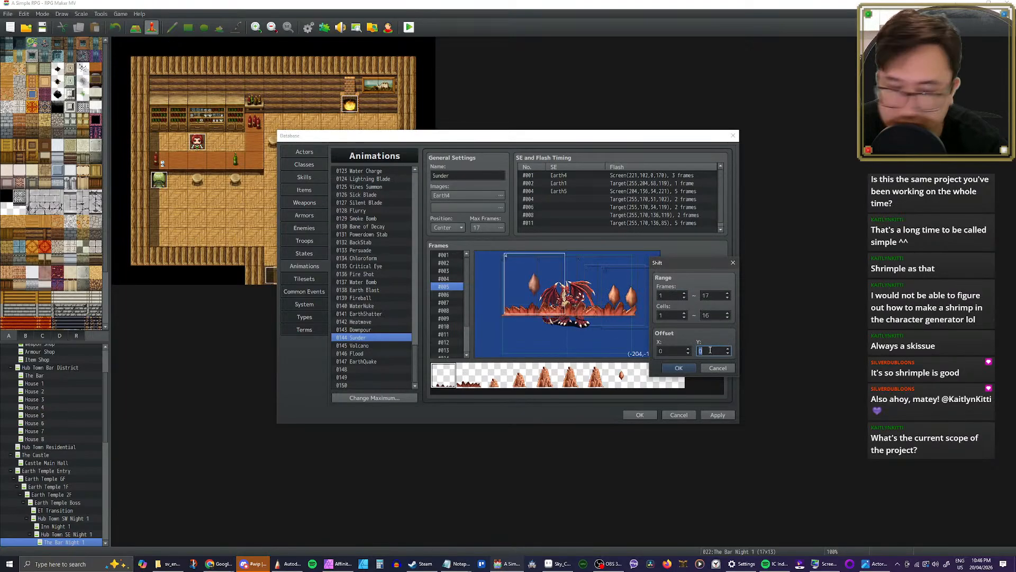
pyautogui.click(681, 368)
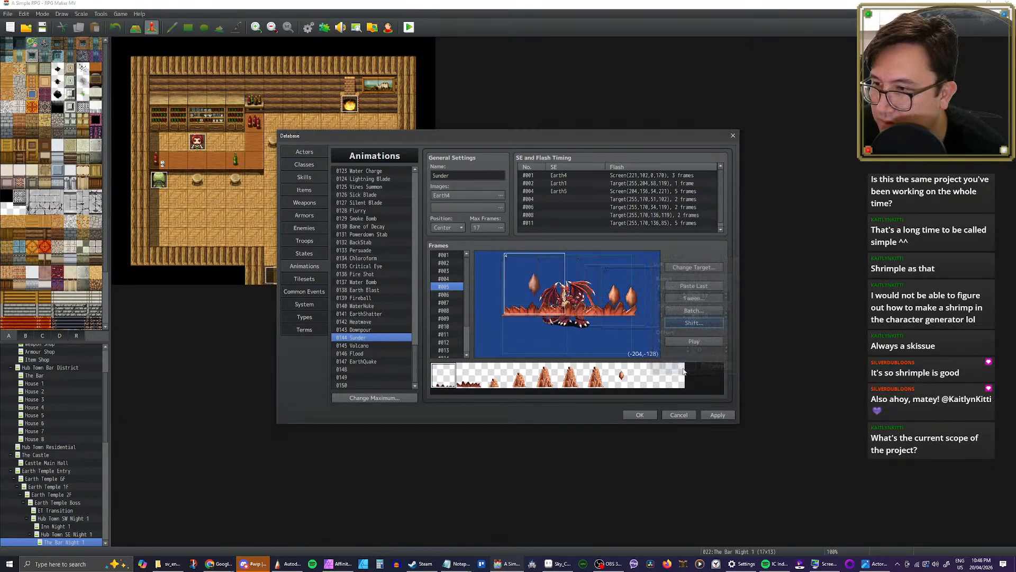
# Step: Set Sunder's position to Feet and shift cells 1 to 16 in frames 1 to 17 by Y -40, previewing and applying the result
pyautogui.click(462, 227)
pyautogui.click(453, 258)
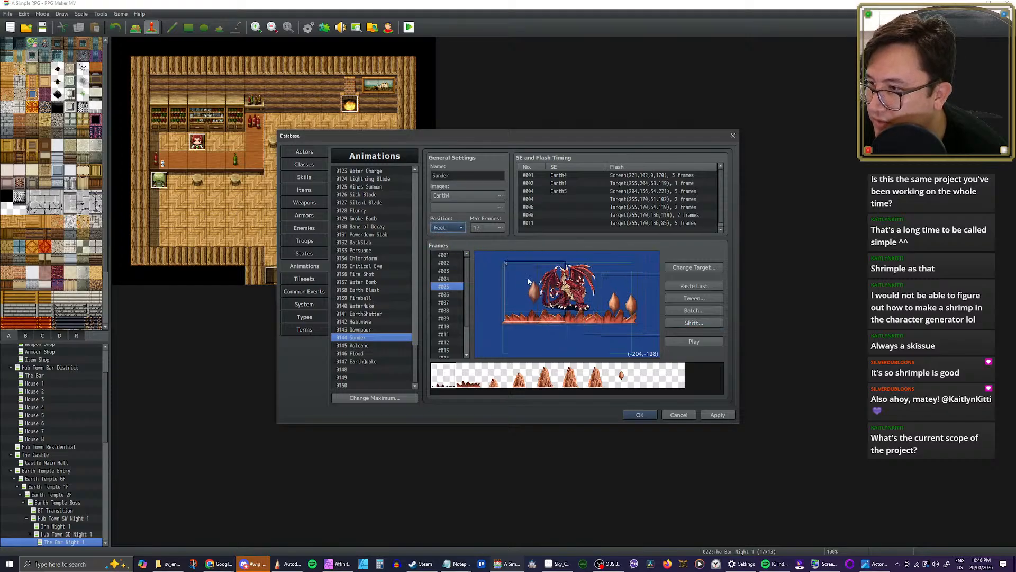
pyautogui.click(689, 324)
pyautogui.doubleClick(707, 350)
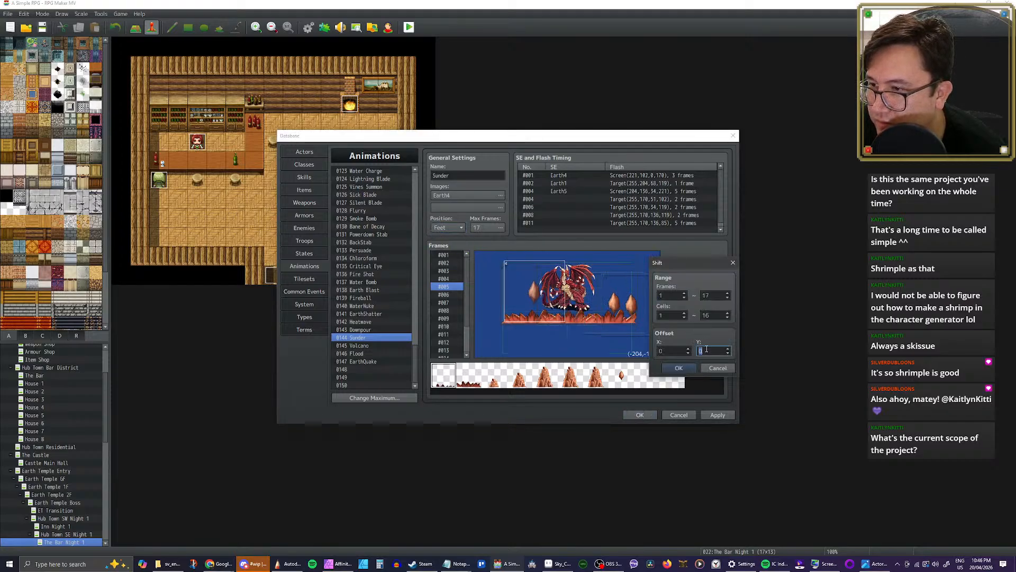
pyautogui.write('-20')
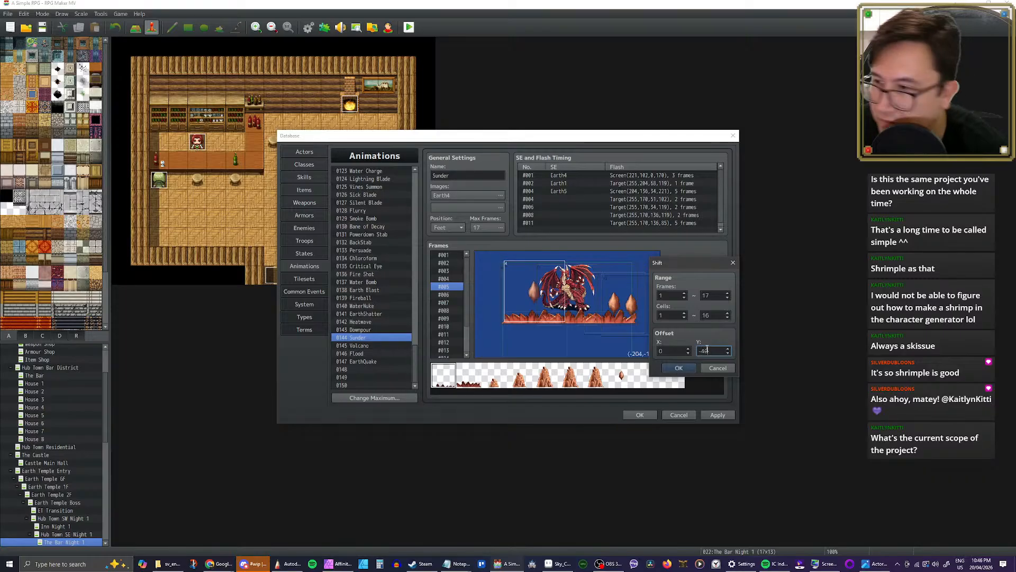
pyautogui.click(690, 365)
pyautogui.click(700, 341)
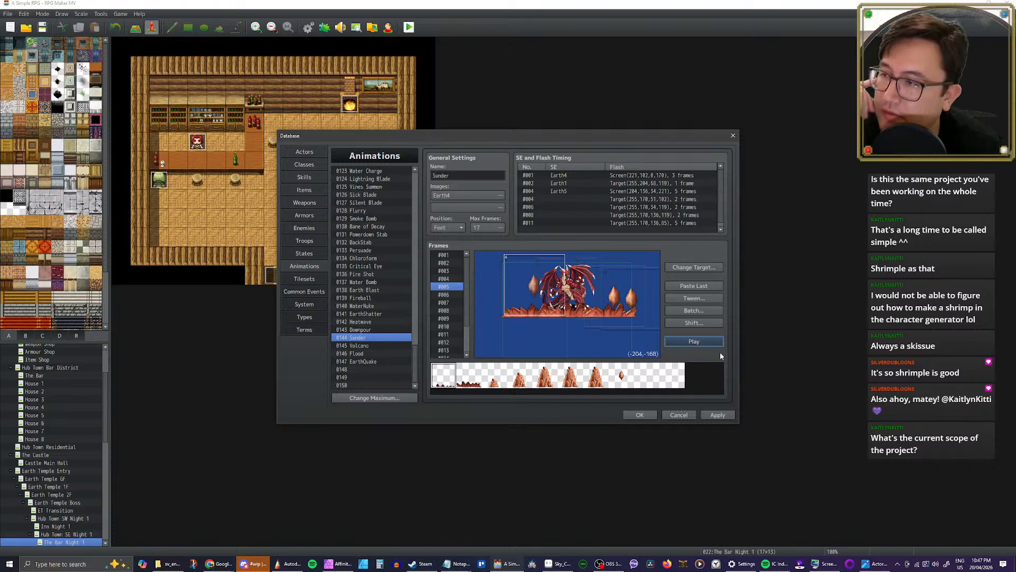
pyautogui.click(694, 342)
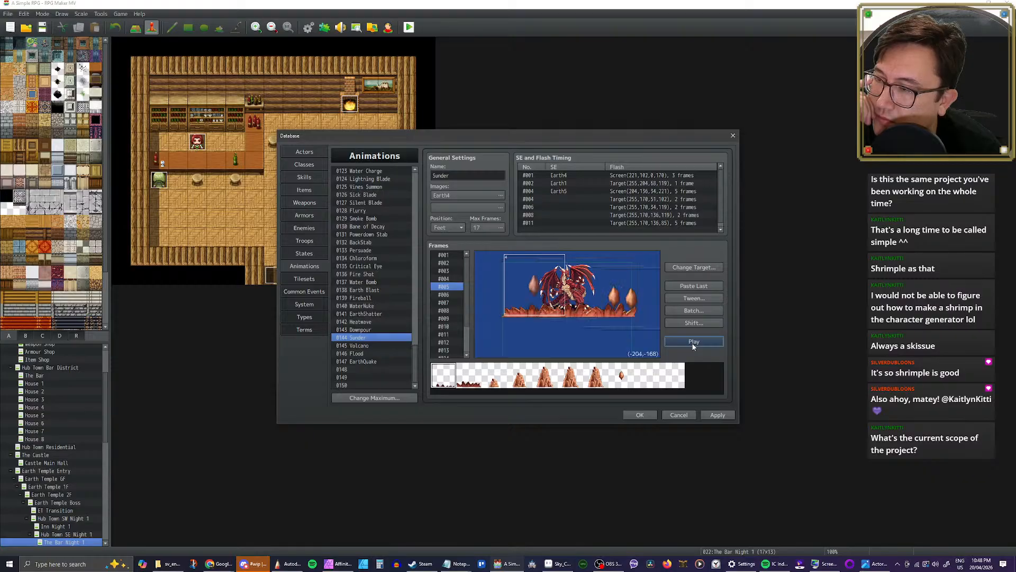
pyautogui.click(717, 415)
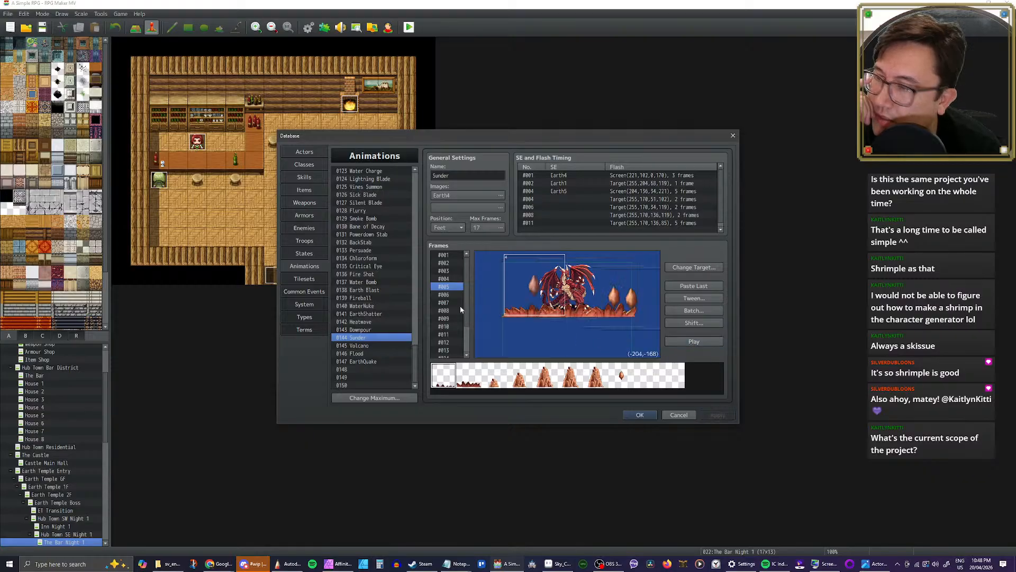
# Step: Set the pitch of Sunder's frame 1 Earth4 sound effect to 70%
pyautogui.doubleClick(565, 176)
pyautogui.click(615, 162)
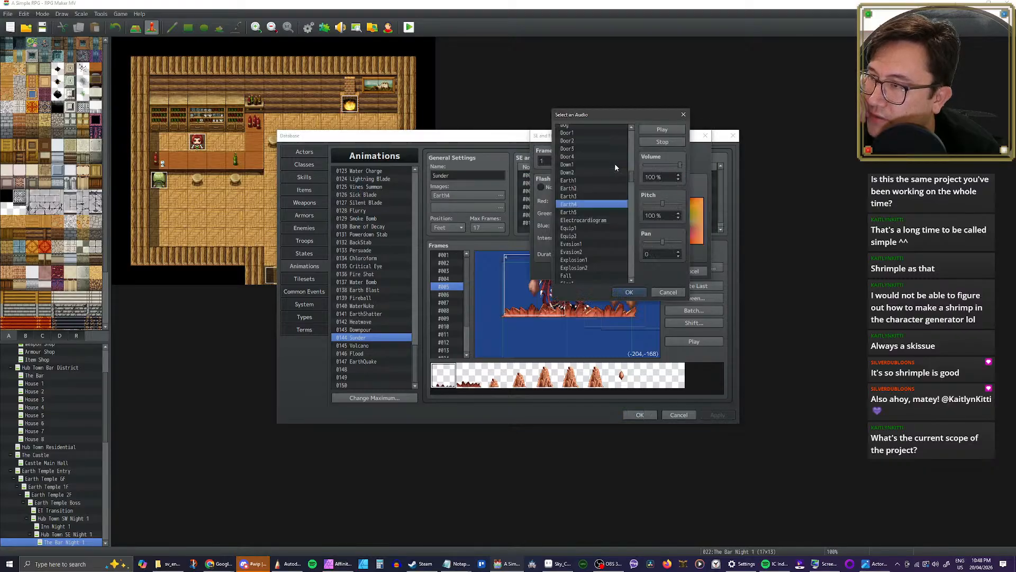
pyautogui.click(653, 203)
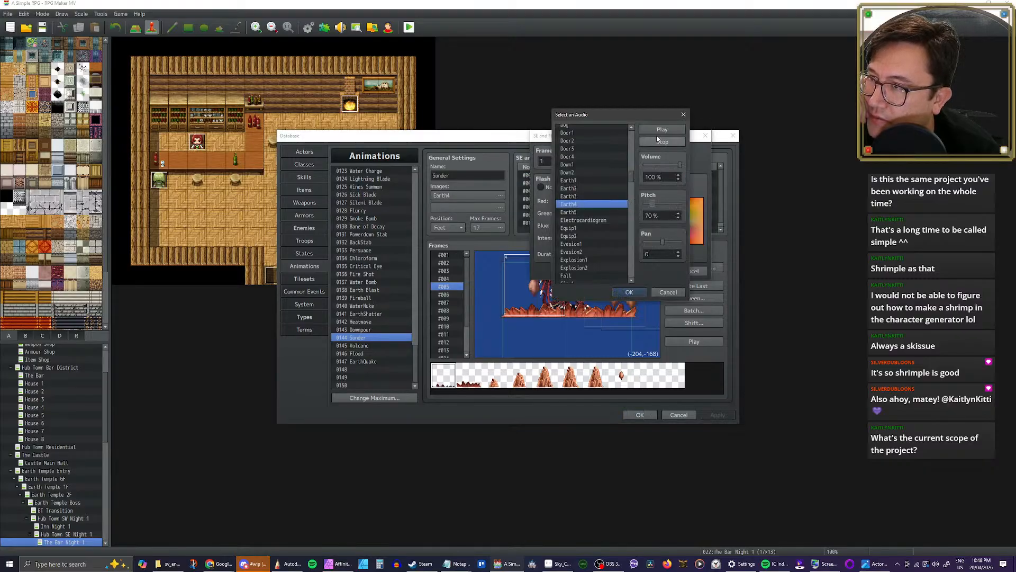
pyautogui.click(631, 291)
pyautogui.click(654, 271)
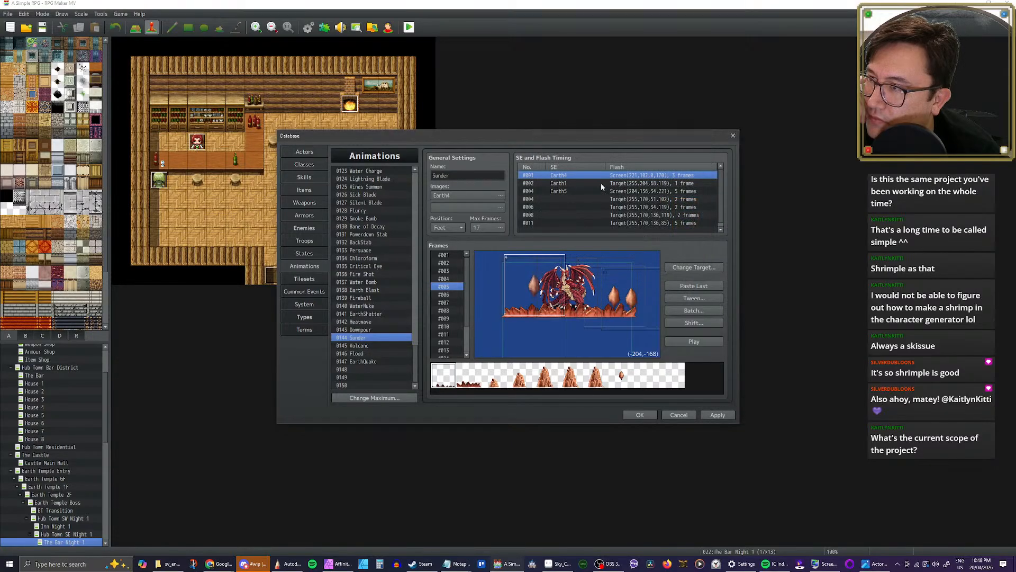
# Step: Set the pitch of Sunder's frame 2 Earth1 sound effect to 60%
pyautogui.doubleClick(601, 184)
pyautogui.click(624, 162)
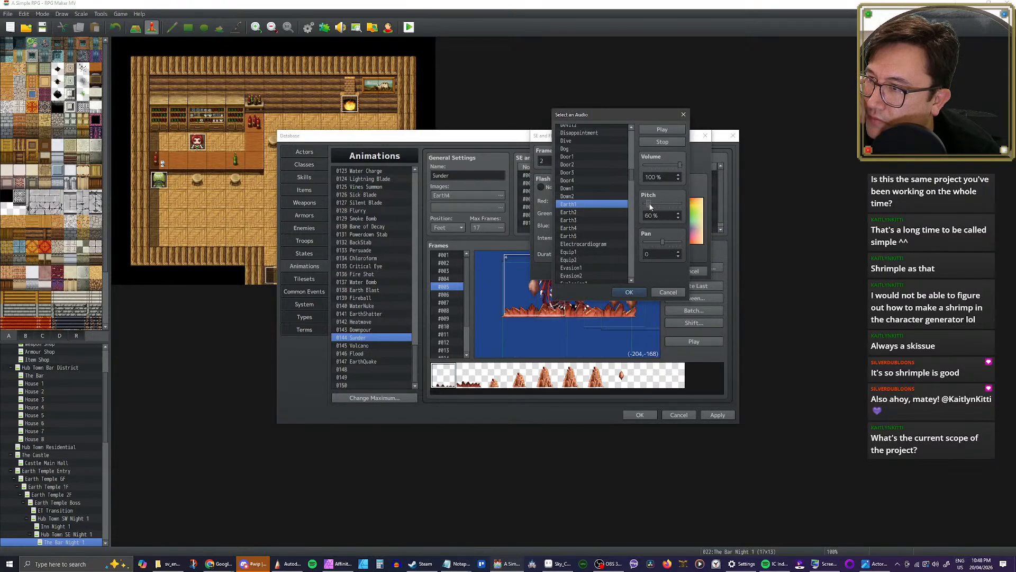
pyautogui.click(630, 292)
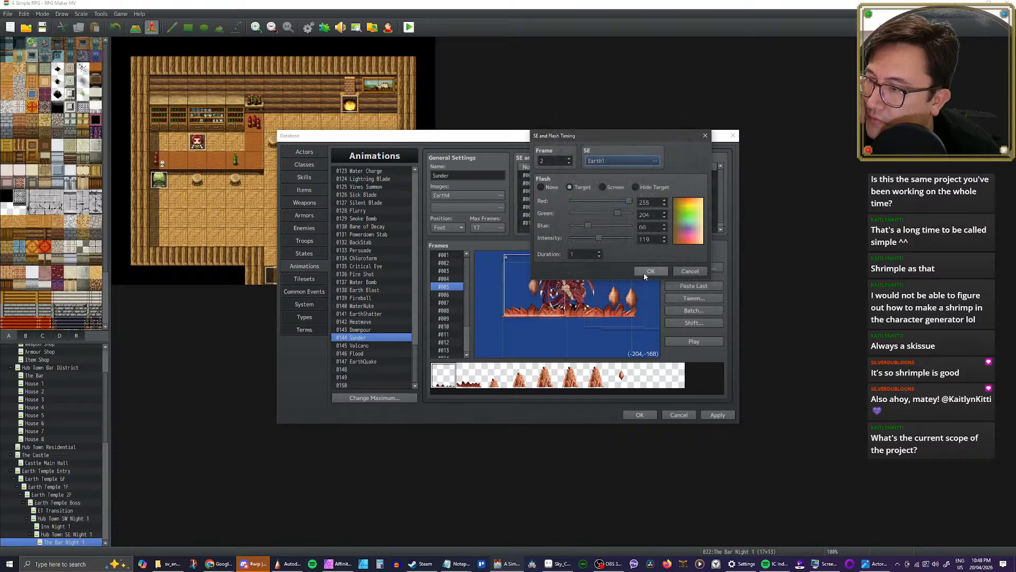
pyautogui.click(650, 271)
# Step: Listen to Sunder's frame 4 Earth5 sound effect and lower its pitch
pyautogui.doubleClick(609, 192)
pyautogui.click(627, 161)
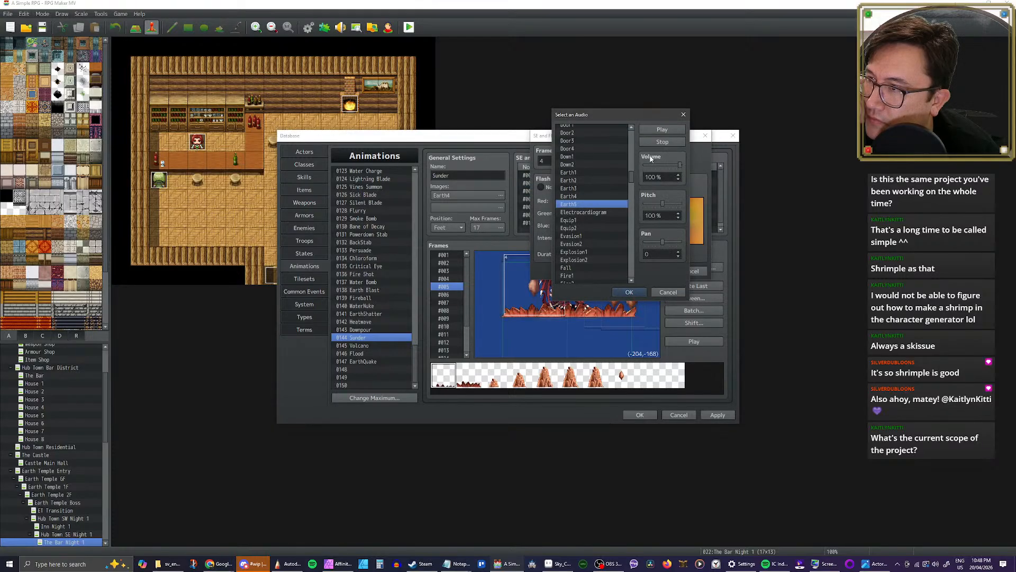
pyautogui.click(661, 130)
pyautogui.click(654, 206)
pyautogui.click(629, 292)
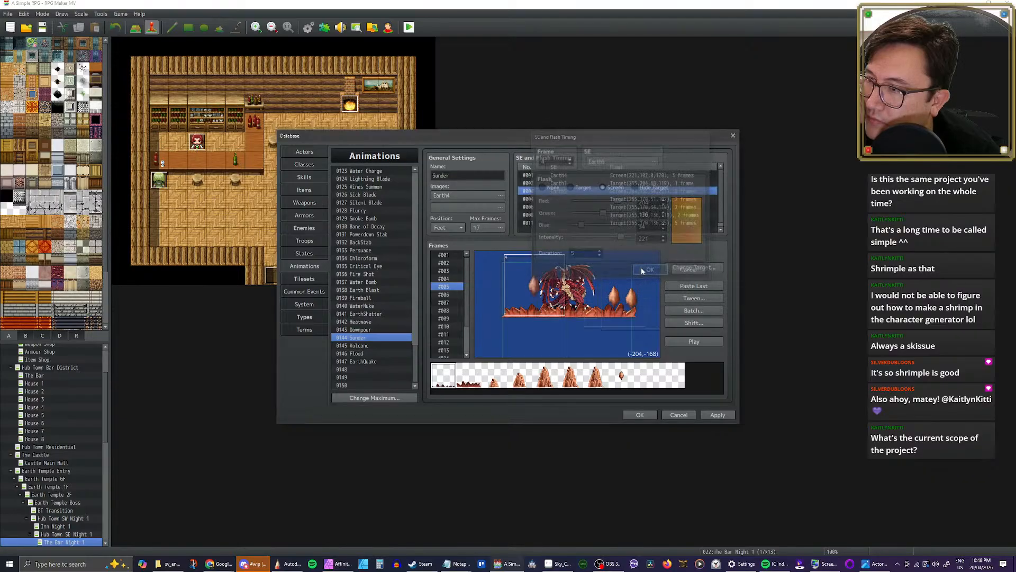
pyautogui.click(648, 271)
# Step: Play Sunder with the lowered sound pitches, apply the changes, and replay the animation from its first frame
pyautogui.click(688, 340)
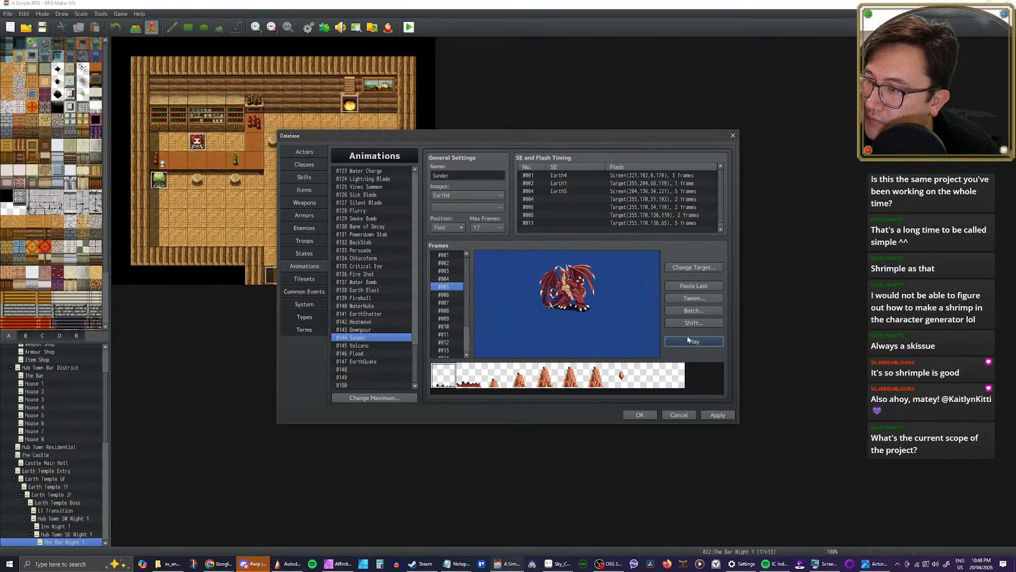
pyautogui.click(689, 340)
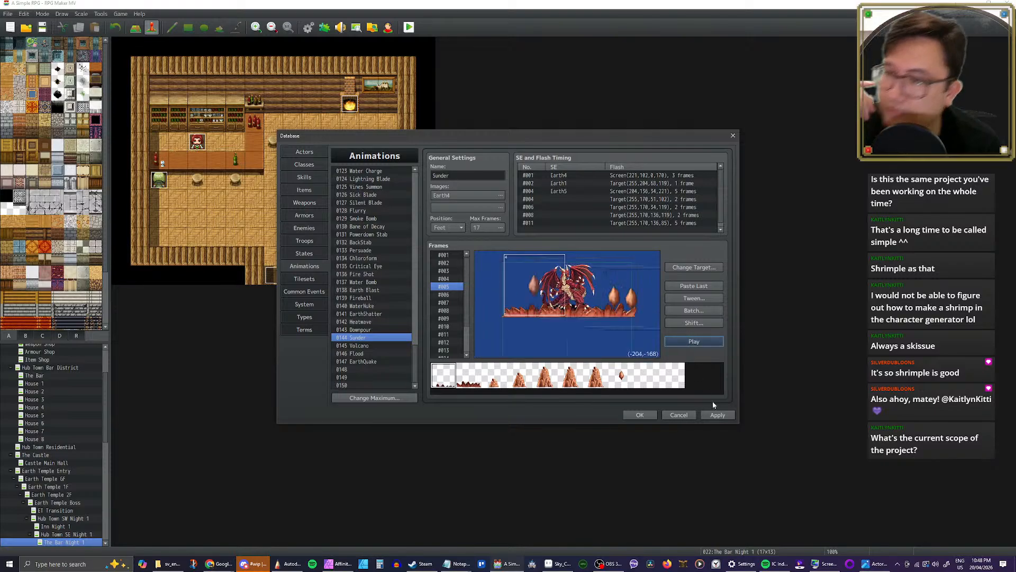
pyautogui.click(715, 414)
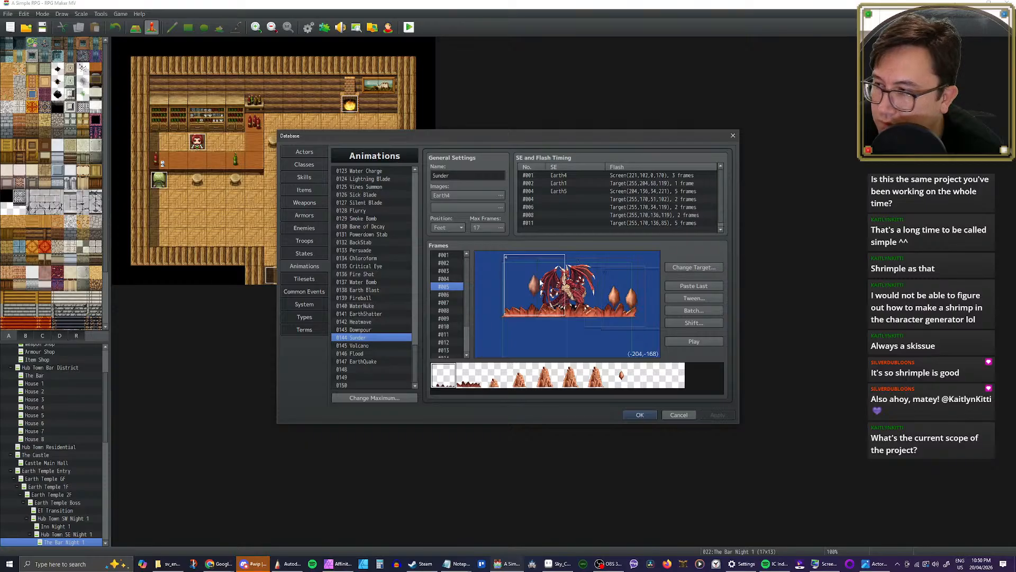
pyautogui.click(362, 339)
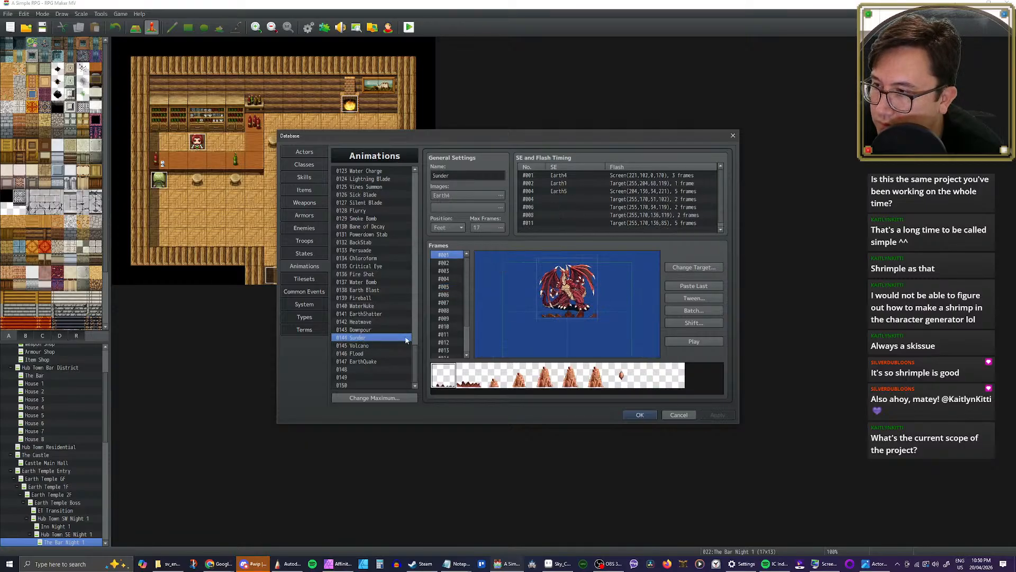
pyautogui.click(688, 342)
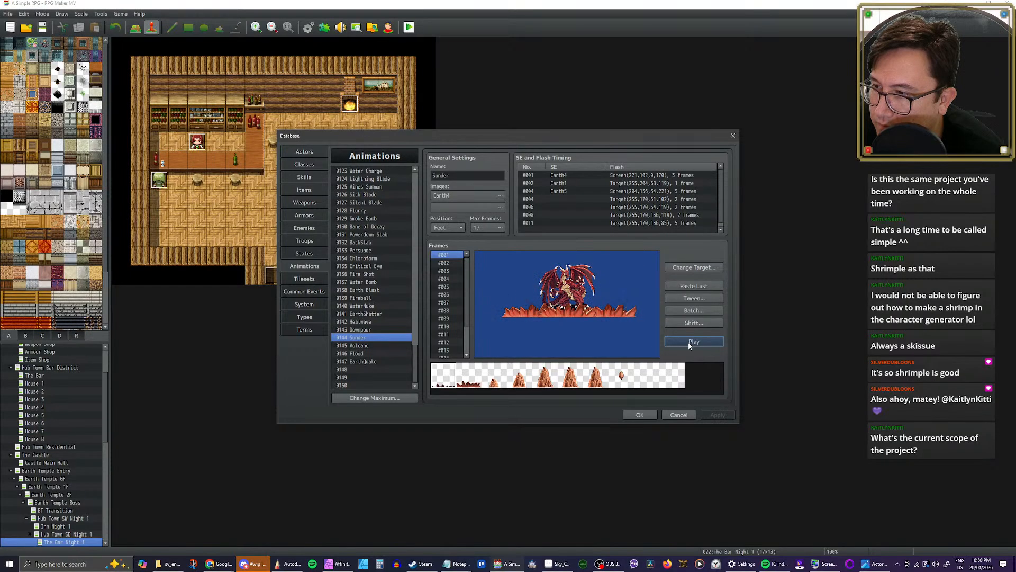
pyautogui.click(688, 342)
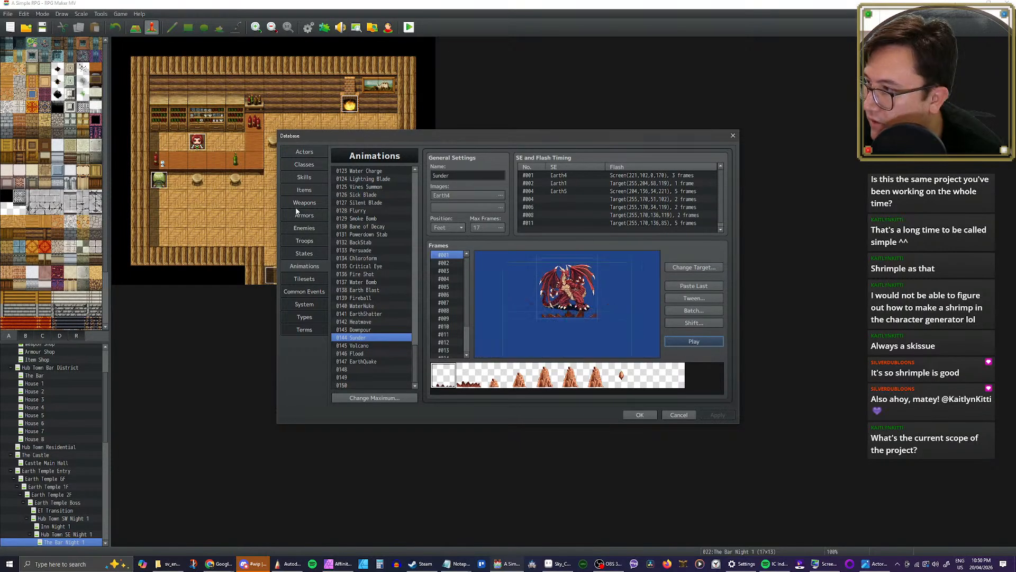
# Step: Assign the 0144 Sunder animation to skill 0042 Sunder and confirm the database changes
pyautogui.click(303, 177)
pyautogui.click(364, 314)
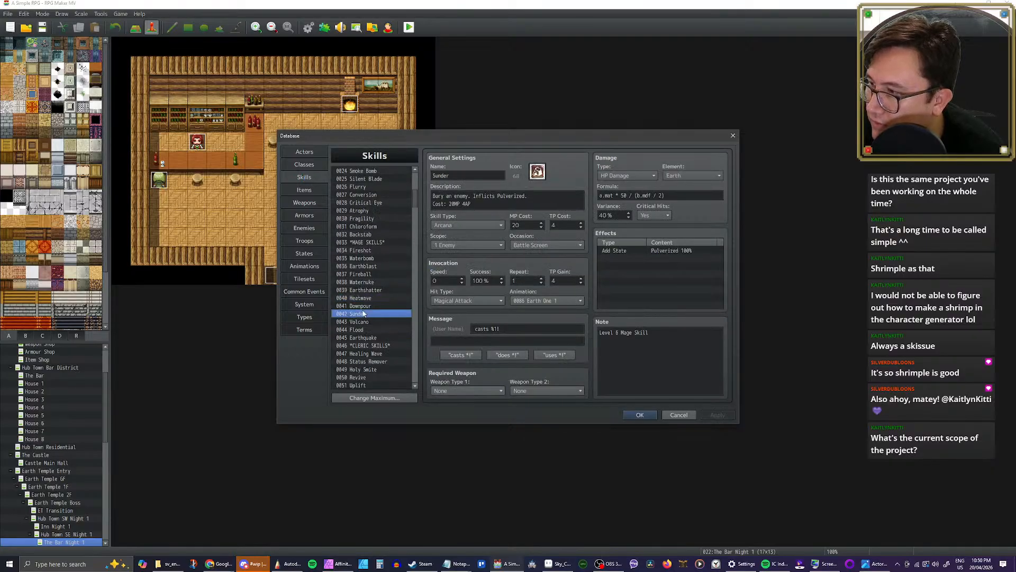
pyautogui.click(577, 301)
pyautogui.scroll(-6, 566, 370)
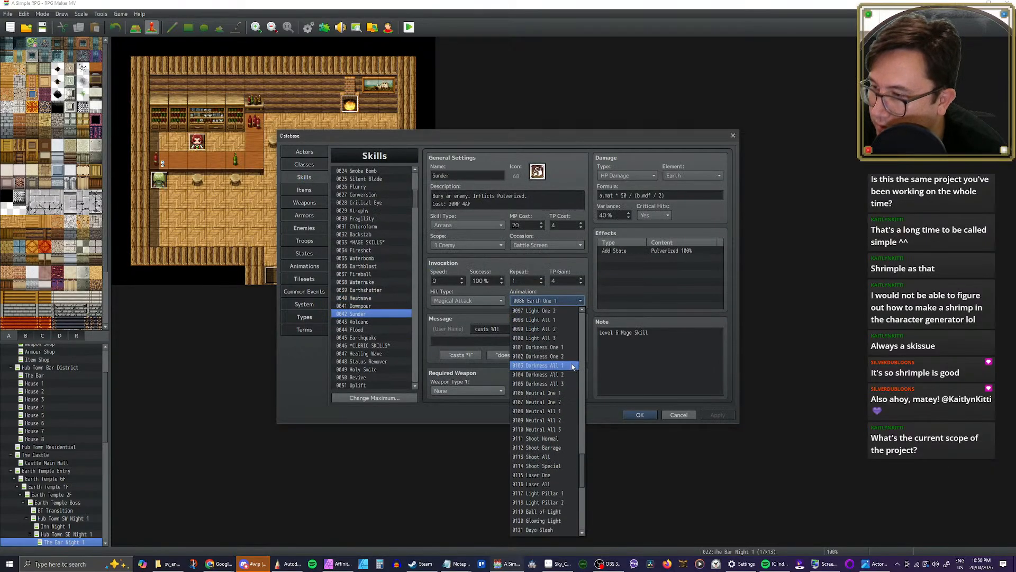
pyautogui.scroll(-6, 566, 376)
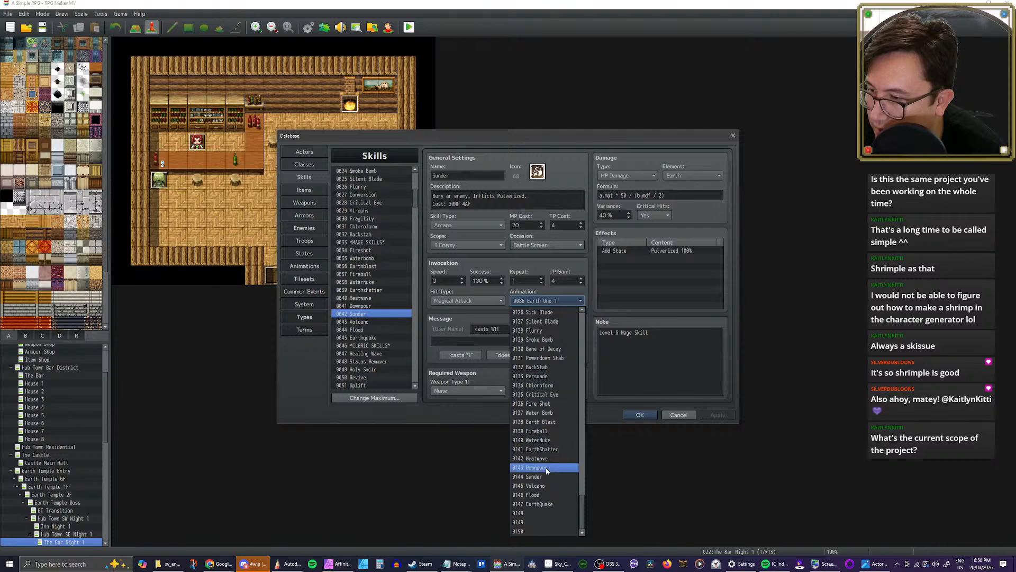
pyautogui.click(545, 469)
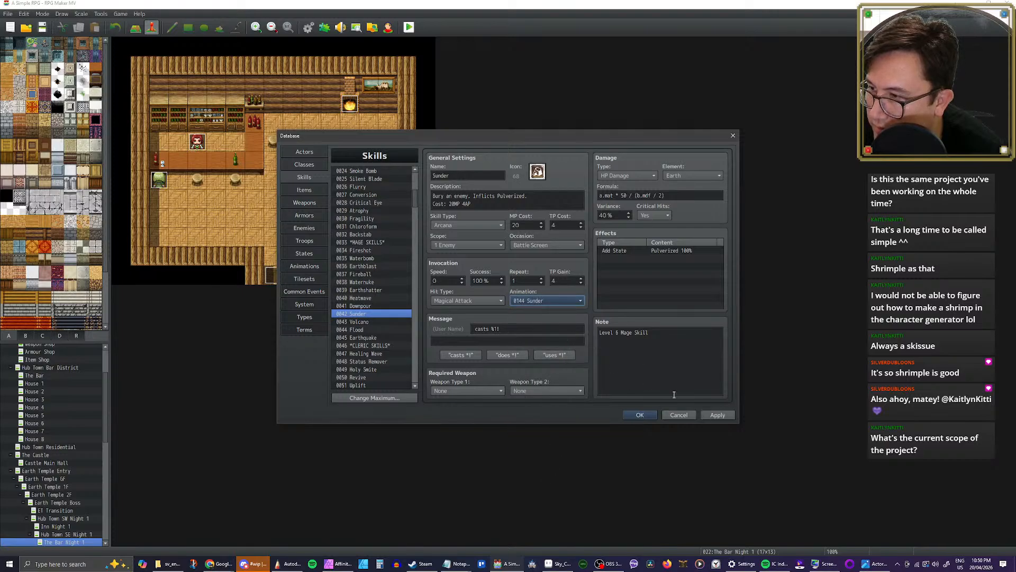
pyautogui.click(718, 414)
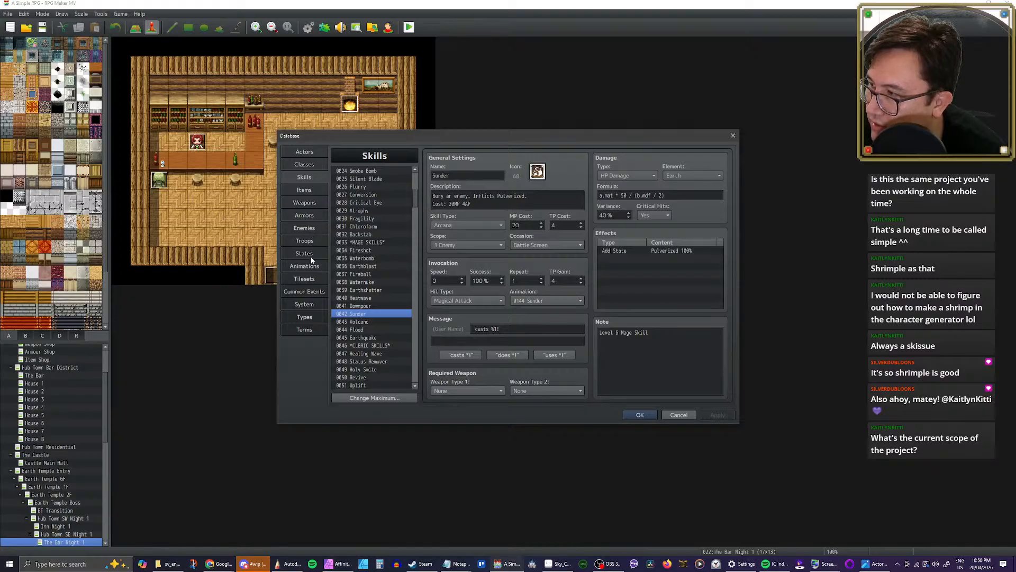
pyautogui.click(639, 415)
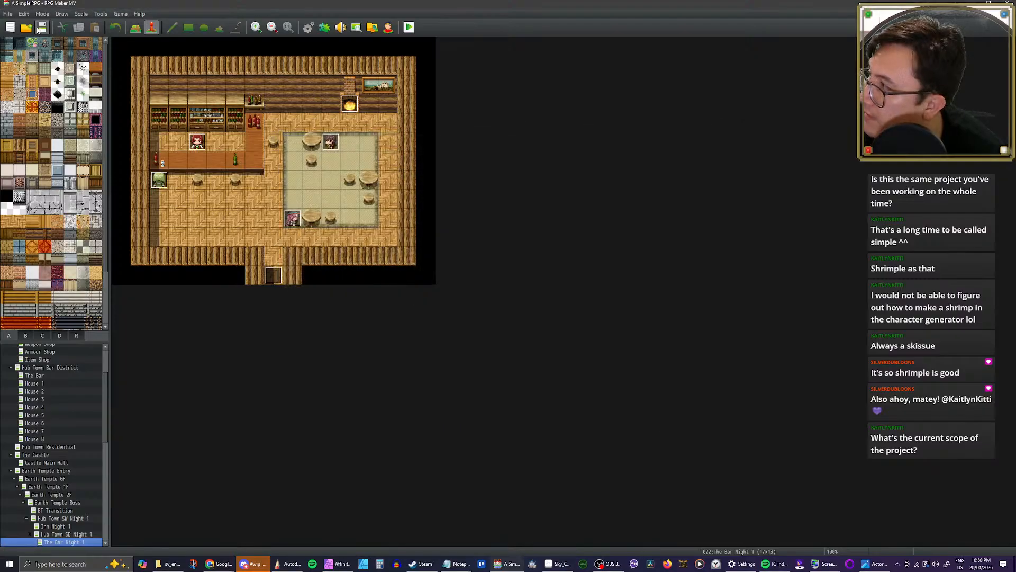
# Step: Reopen the database and find the troop WTB, passing over the Earth Temple troops ETMB and ETB
pyautogui.click(308, 27)
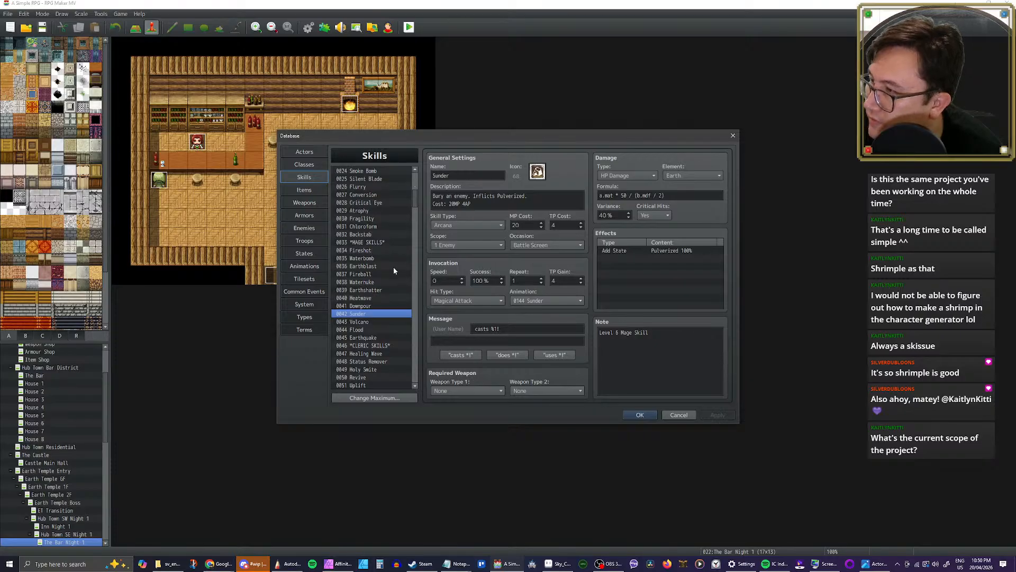
pyautogui.click(317, 241)
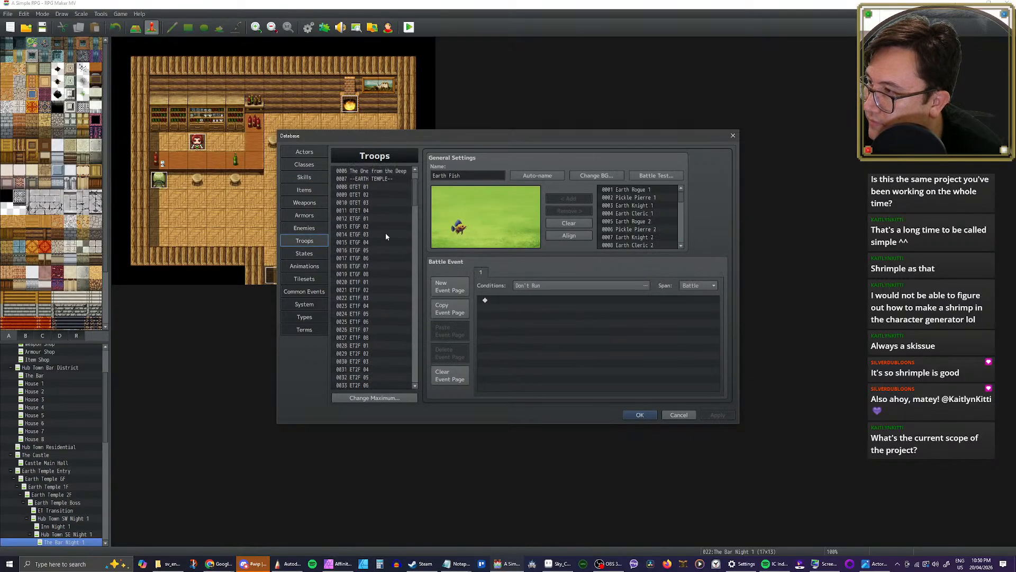
pyautogui.scroll(-4, 386, 235)
pyautogui.scroll(-2, 411, 212)
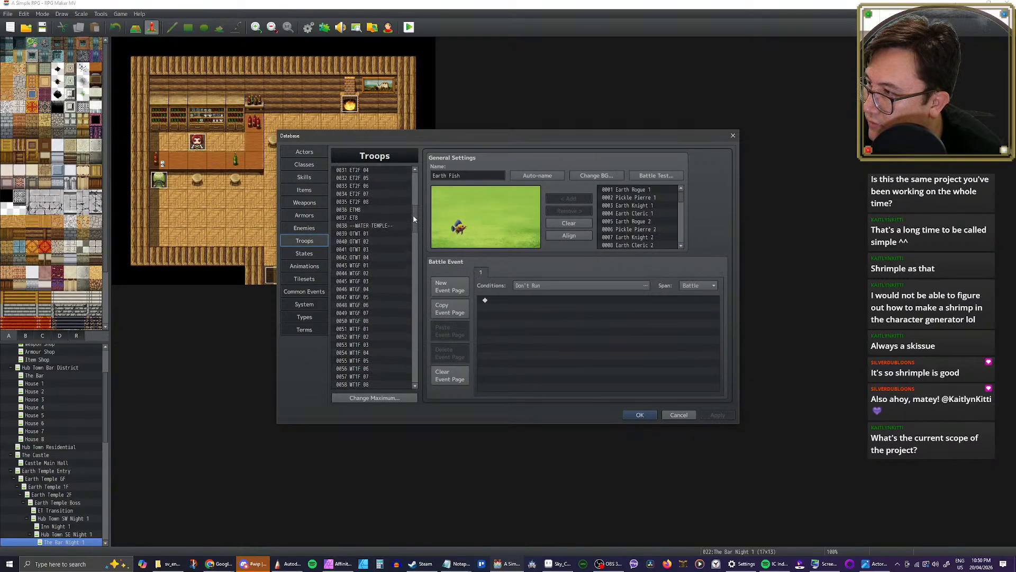
pyautogui.click(365, 249)
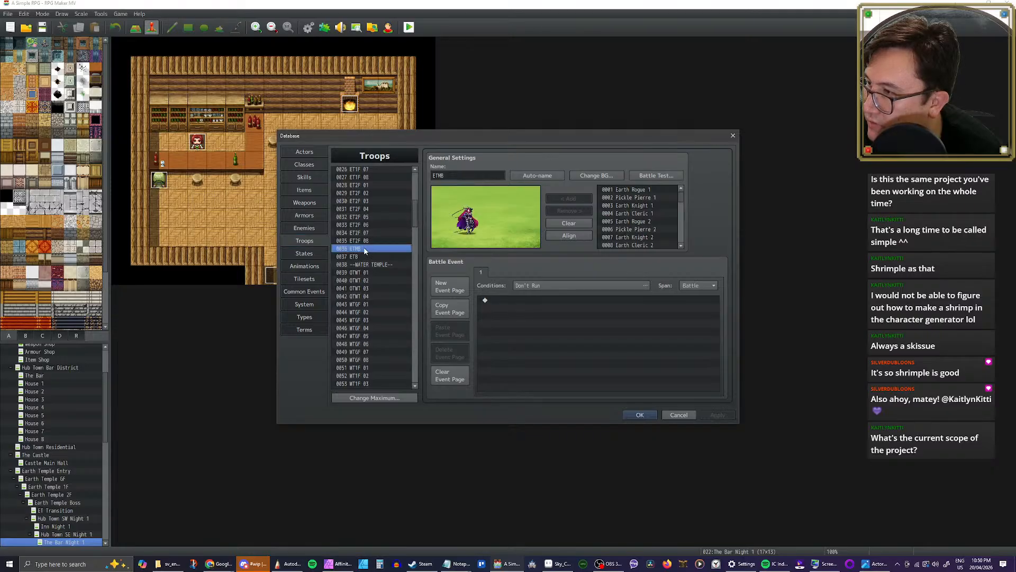
pyautogui.click(364, 257)
pyautogui.scroll(-1, 378, 258)
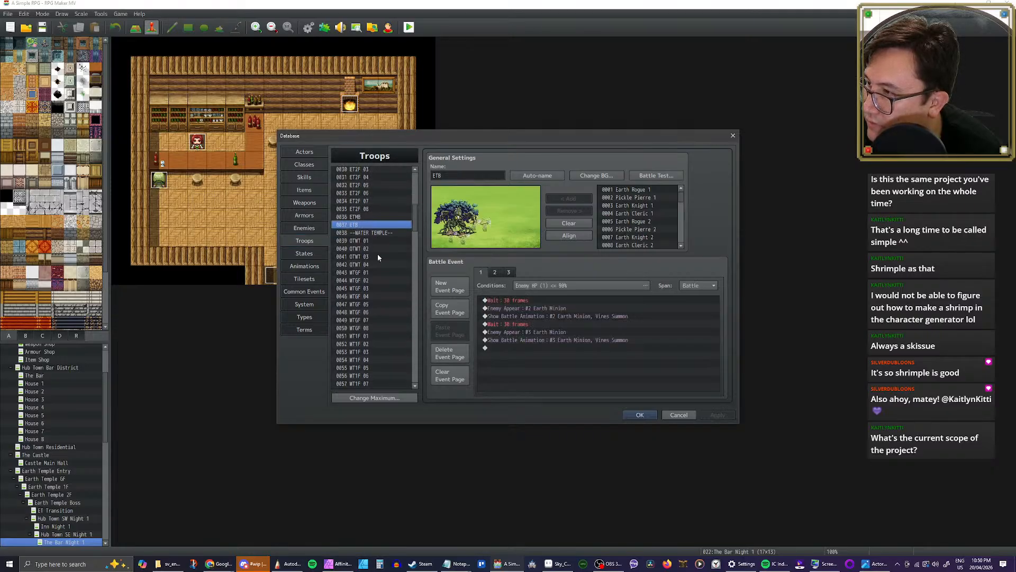
pyautogui.moveTo(412, 230); pyautogui.dragTo(414, 250)
pyautogui.click(358, 246)
pyautogui.rightClick(357, 247)
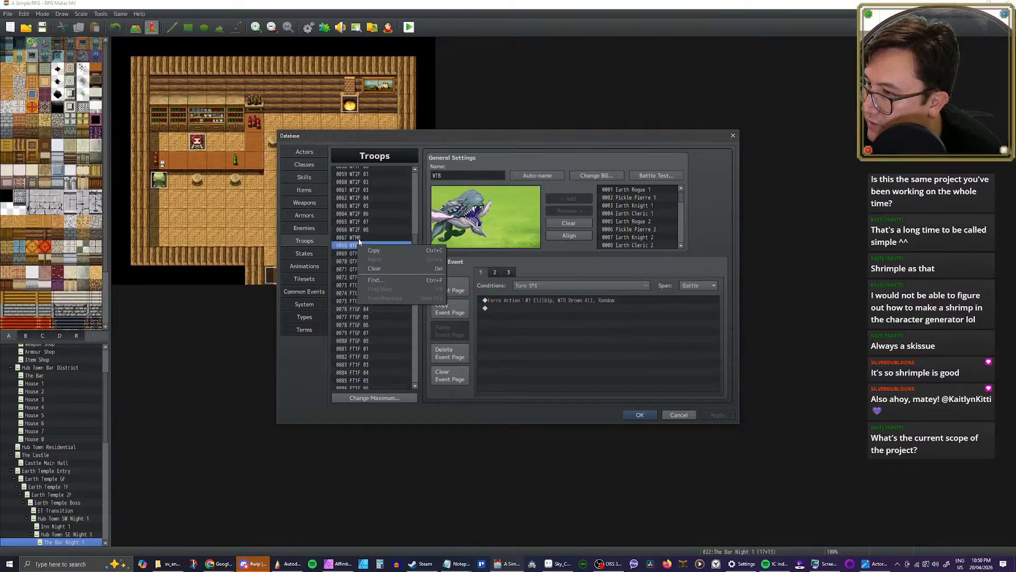
pyautogui.click(350, 247)
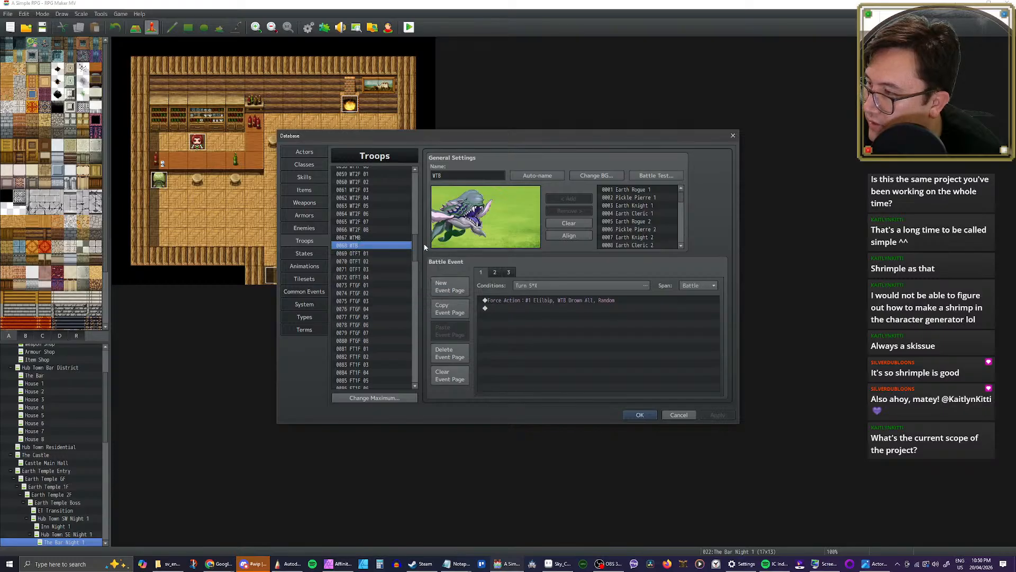
# Step: Check the second party member's battle test setup and start the battle test against the WTB troop
pyautogui.click(657, 176)
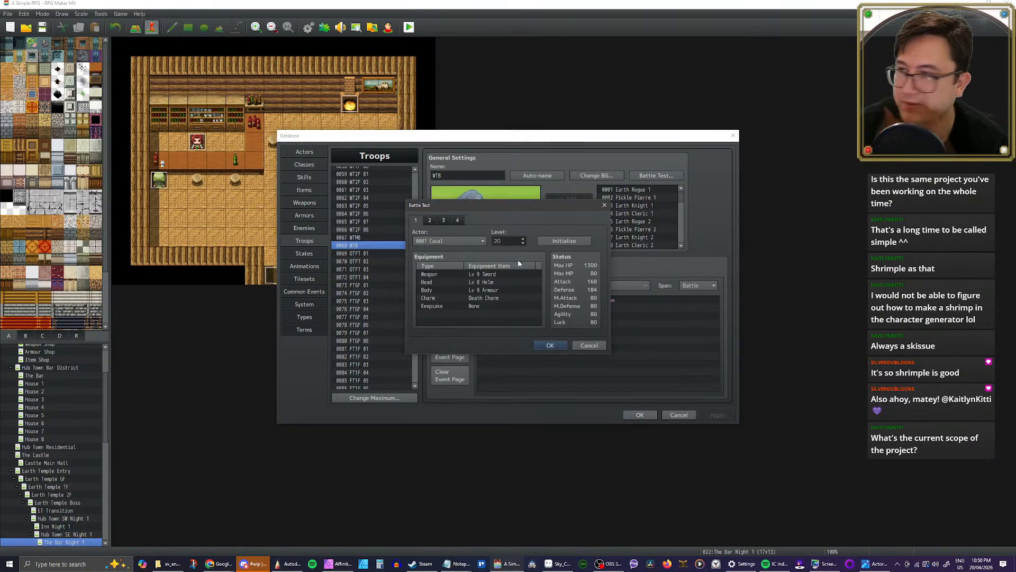
pyautogui.click(430, 221)
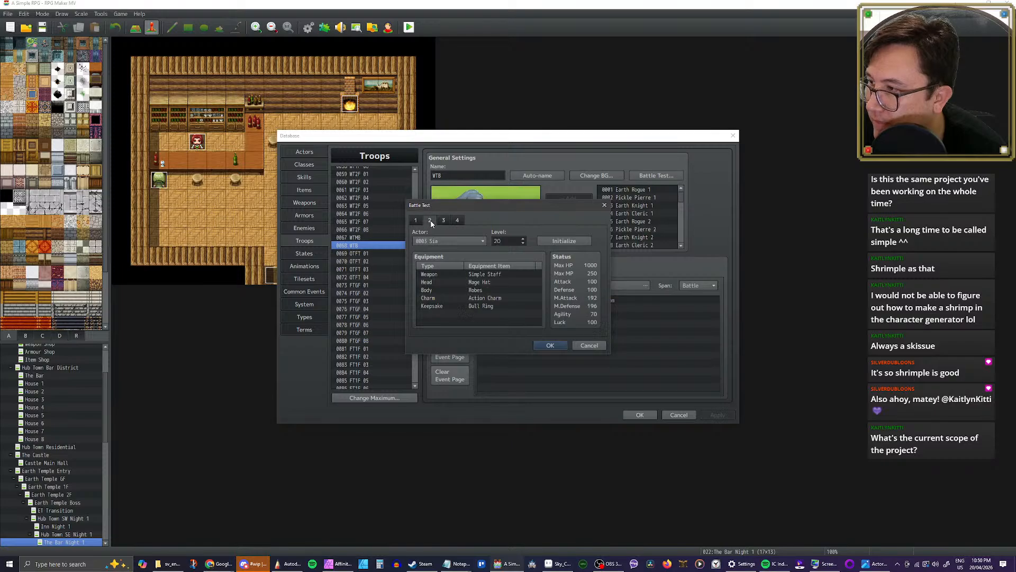
pyautogui.click(548, 346)
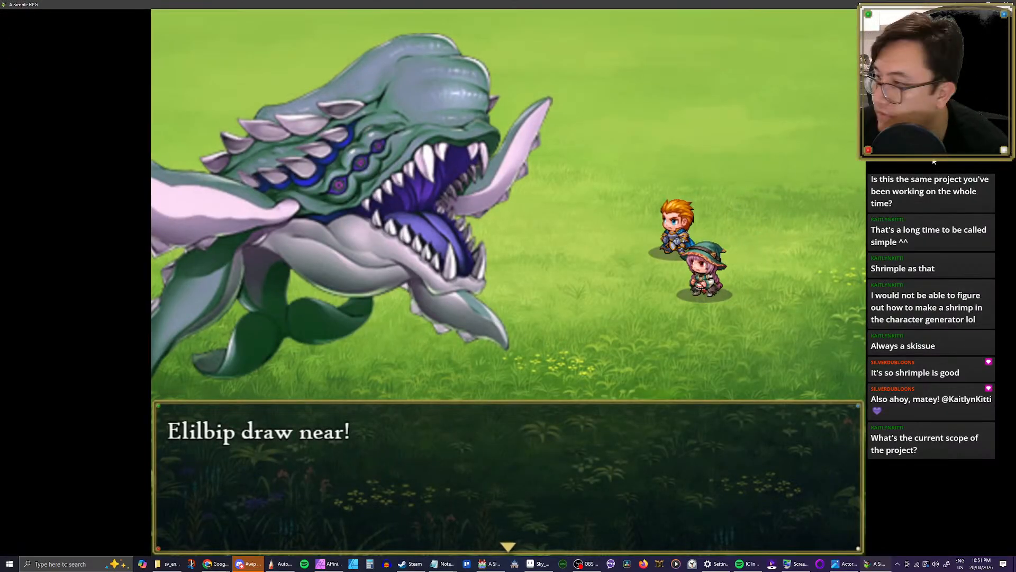
# Step: Begin the fight against Elilbip and have Caval use an AP Potion on Sia
pyautogui.press('Return')
pyautogui.press('Return')
pyautogui.press('Down')
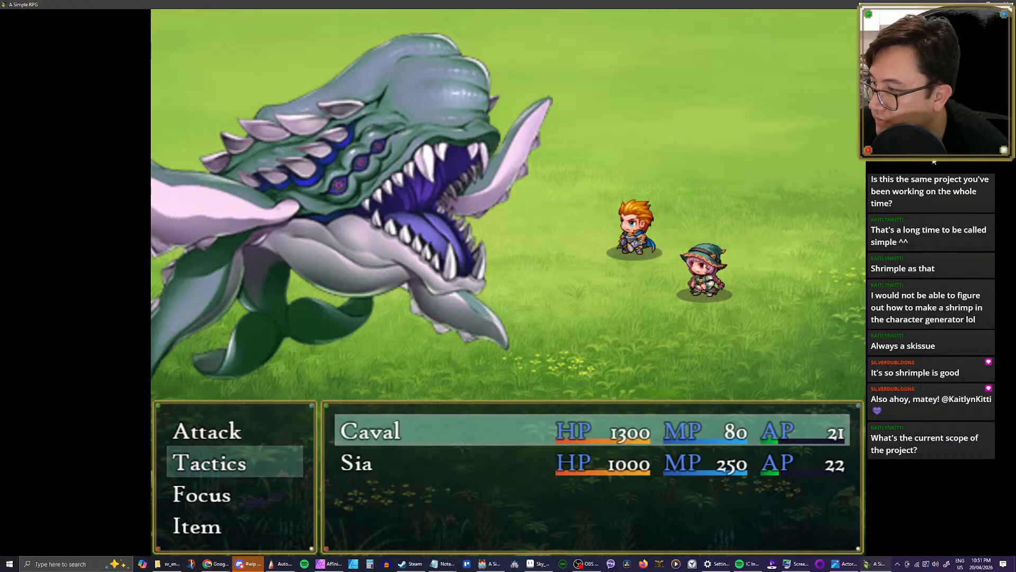
pyautogui.press('Up')
pyautogui.press('Down')
pyautogui.press('Down')
pyautogui.press('Down')
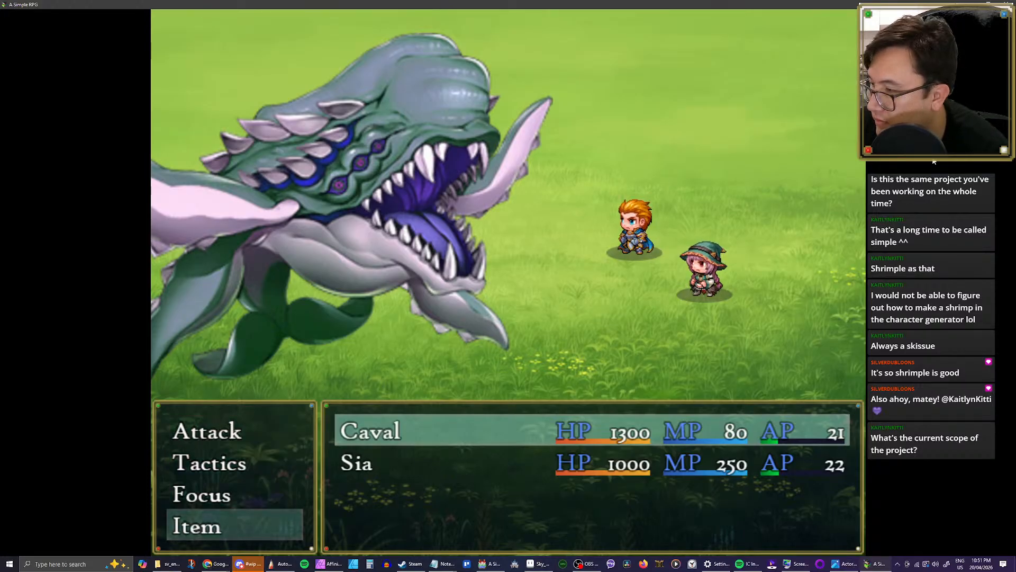
pyautogui.press('Return')
pyautogui.press('Down')
pyautogui.press('Down')
pyautogui.press('Down')
pyautogui.press('Down')
pyautogui.press('Down')
pyautogui.press('Right')
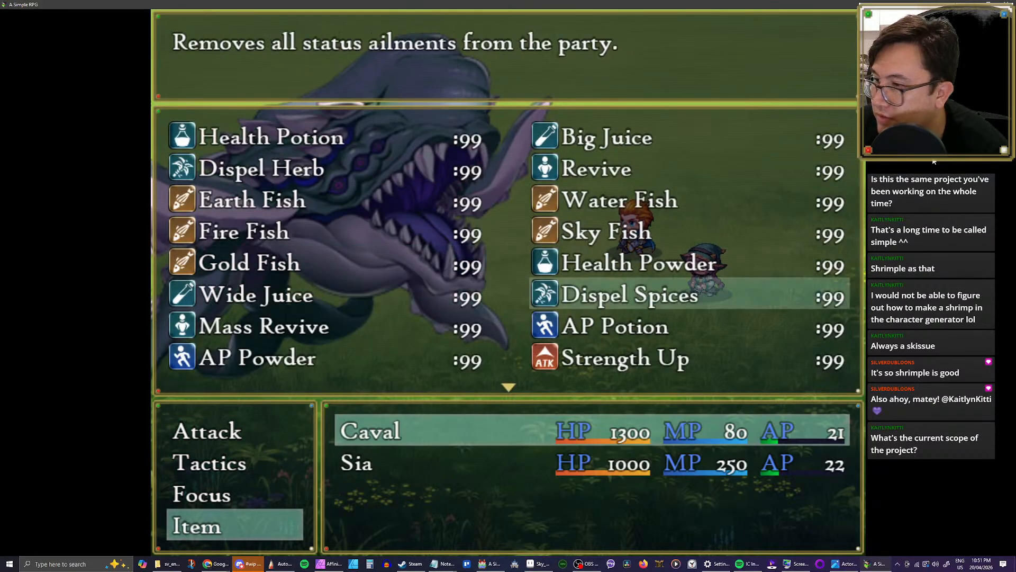
pyautogui.press('Down')
pyautogui.press('Return')
# Step: Look through Sia's Arcana skills and choose Heatwave against Elilbip as her first action
pyautogui.press('Down')
pyautogui.press('Return')
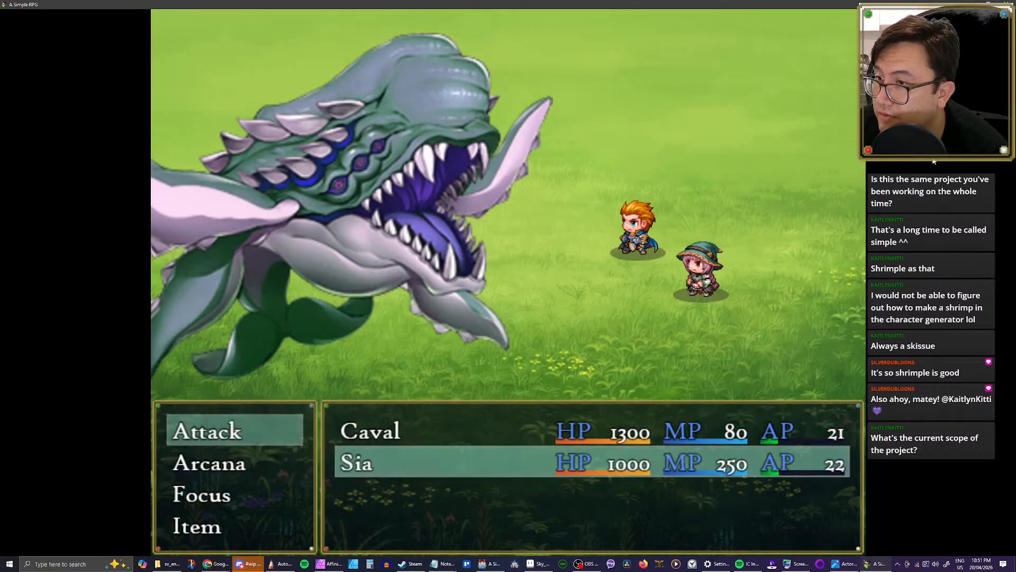
pyautogui.press('Down')
pyautogui.press('Return')
pyautogui.press('Down')
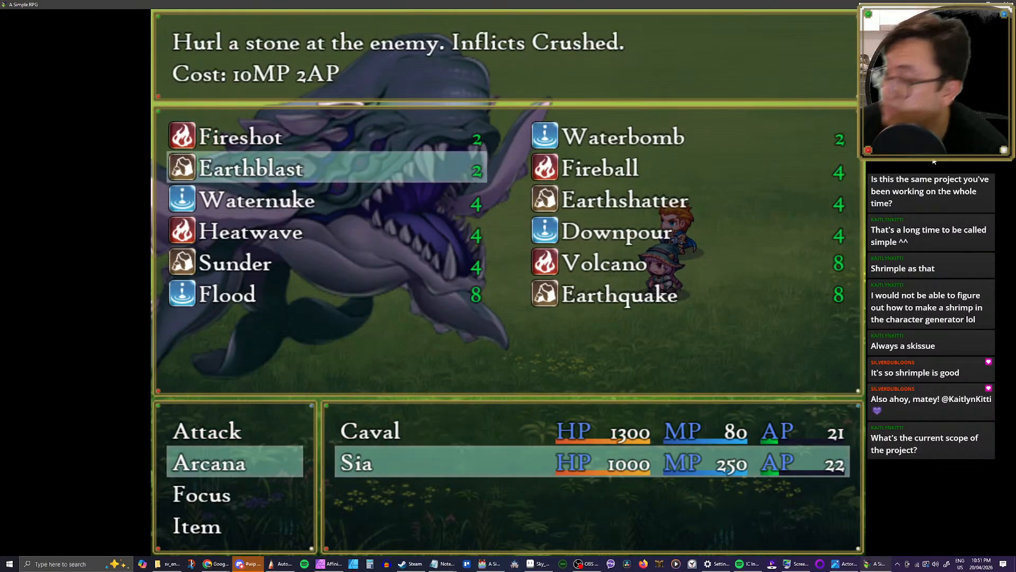
pyautogui.press('Down')
pyautogui.press('Down')
pyautogui.press('Right')
pyautogui.press('Up')
pyautogui.press('Down')
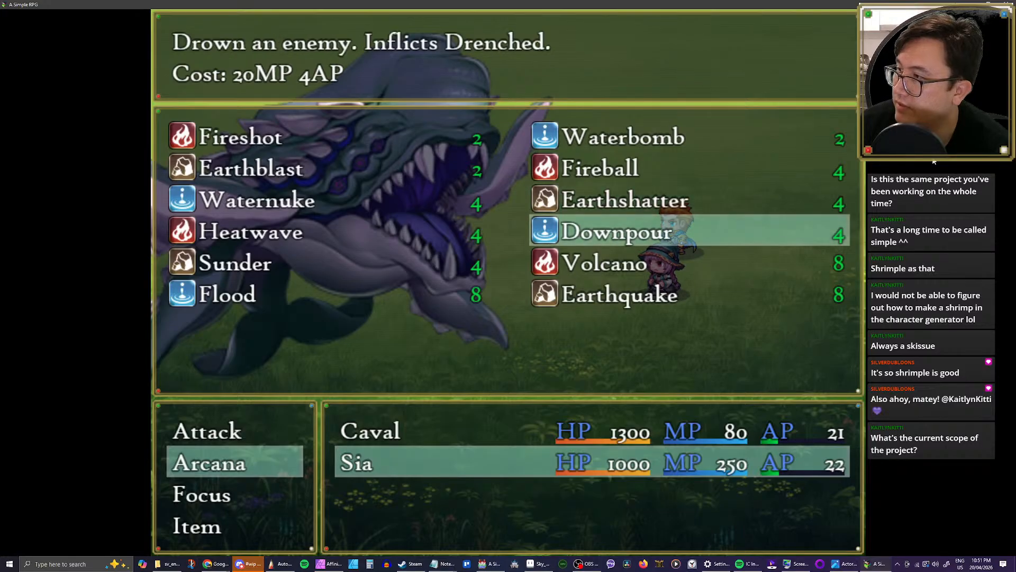
pyautogui.press('Left')
pyautogui.press('Up')
pyautogui.press('Down')
pyautogui.press('Right')
pyautogui.press('Up')
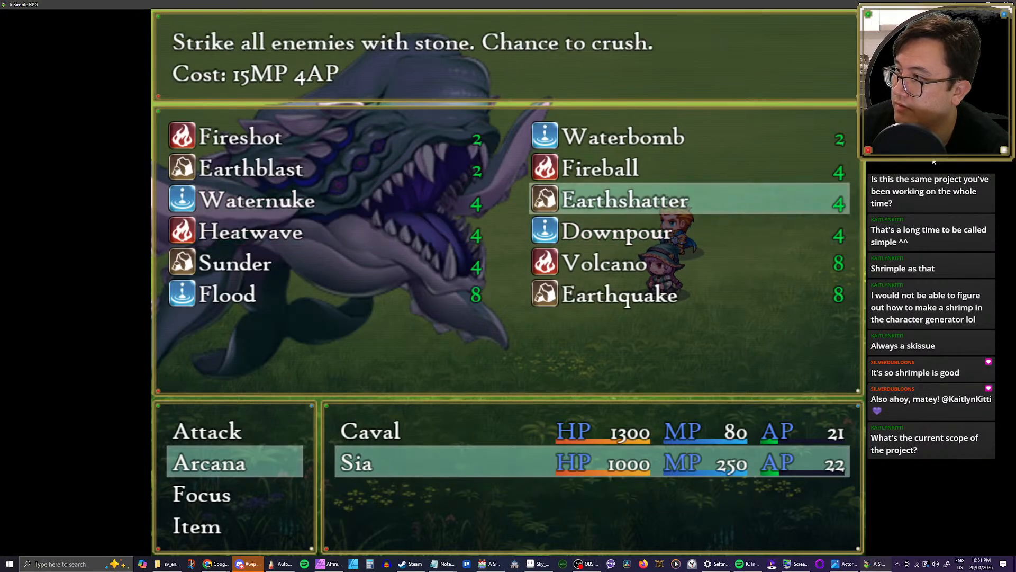
pyautogui.press('Left')
# Step: Choose Downpour against Elilbip as Sia's second action and run the turn
pyautogui.press('Down')
pyautogui.press('Return')
pyautogui.press('Return')
pyautogui.press('Down')
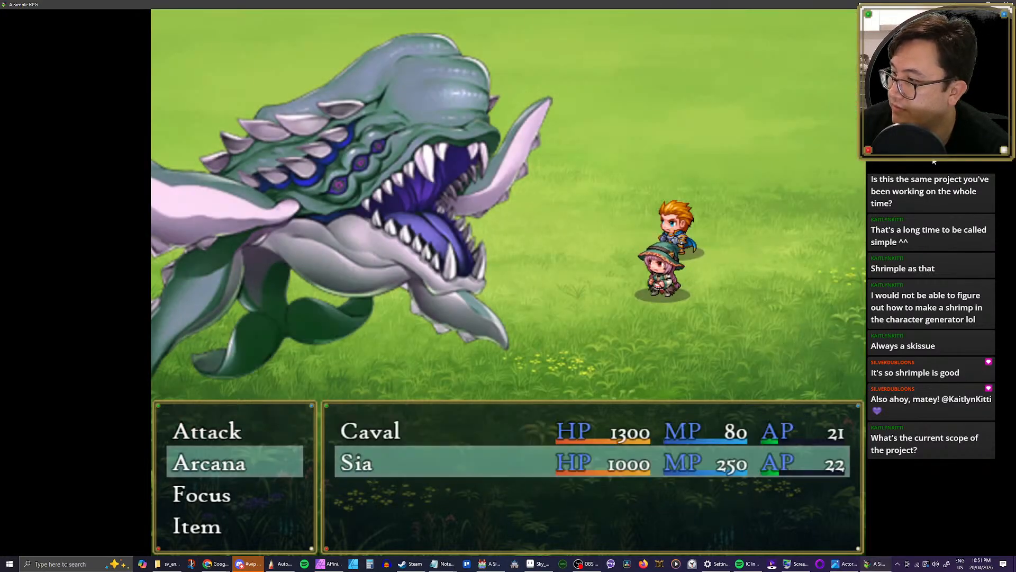
pyautogui.press('Return')
pyautogui.press('Down')
pyautogui.press('Right')
pyautogui.press('Up')
pyautogui.press('Return')
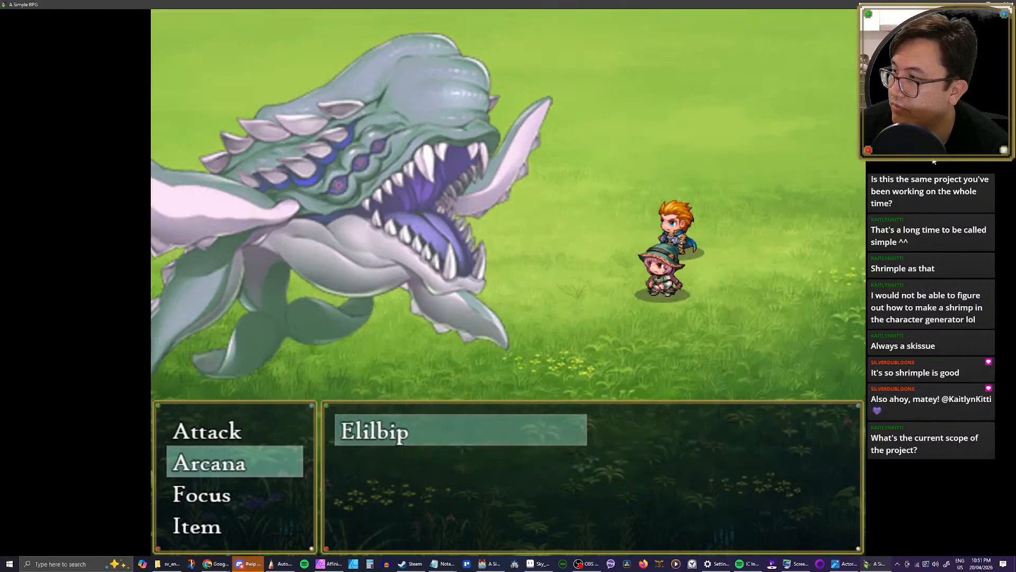
pyautogui.press('Return')
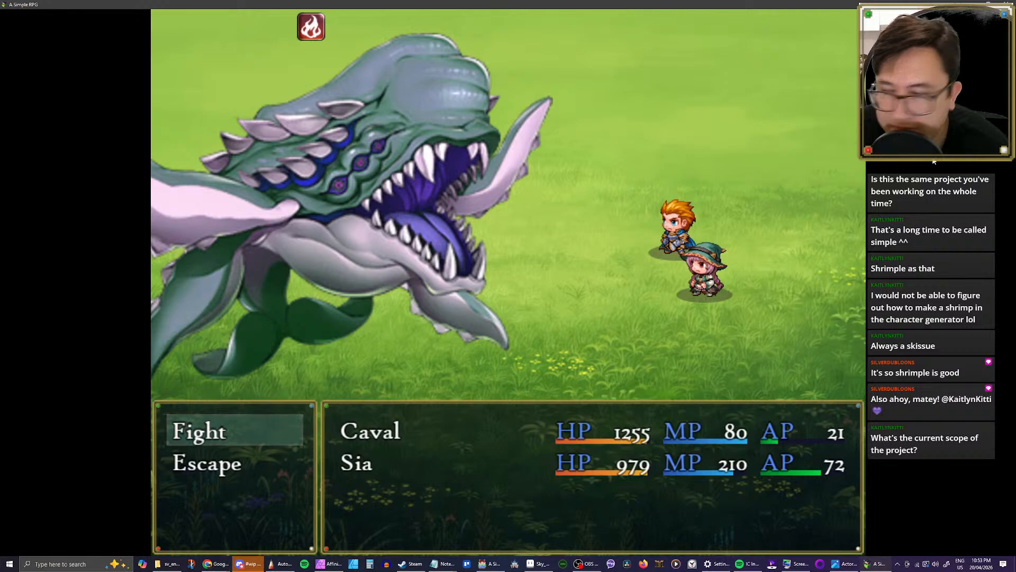
# Step: Start the next turn, look through Caval's Tactics, and have Caval make a normal attack on Elilbip
pyautogui.press('Return')
pyautogui.press('Down')
pyautogui.press('Return')
pyautogui.press('Down')
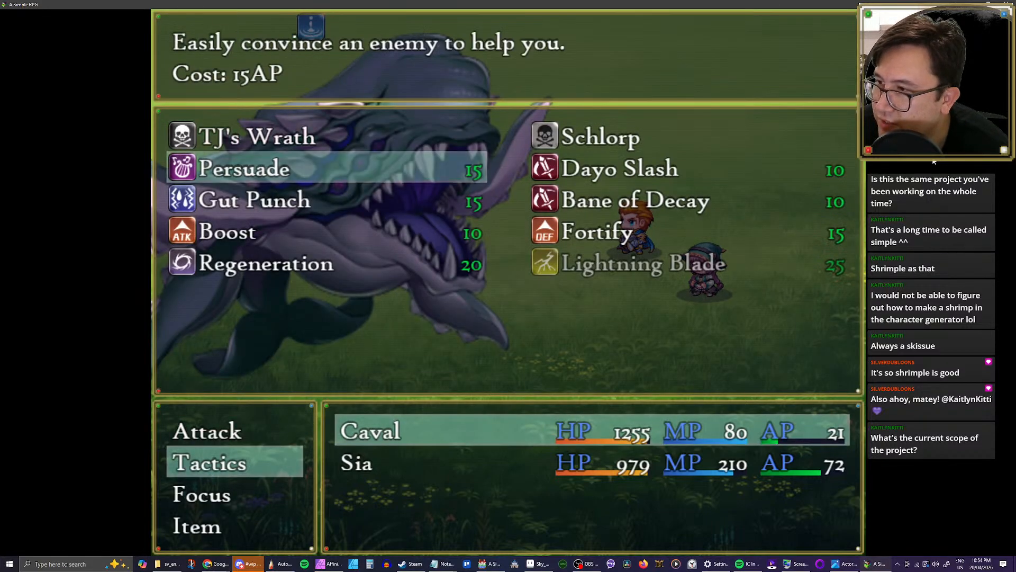
pyautogui.press('Down')
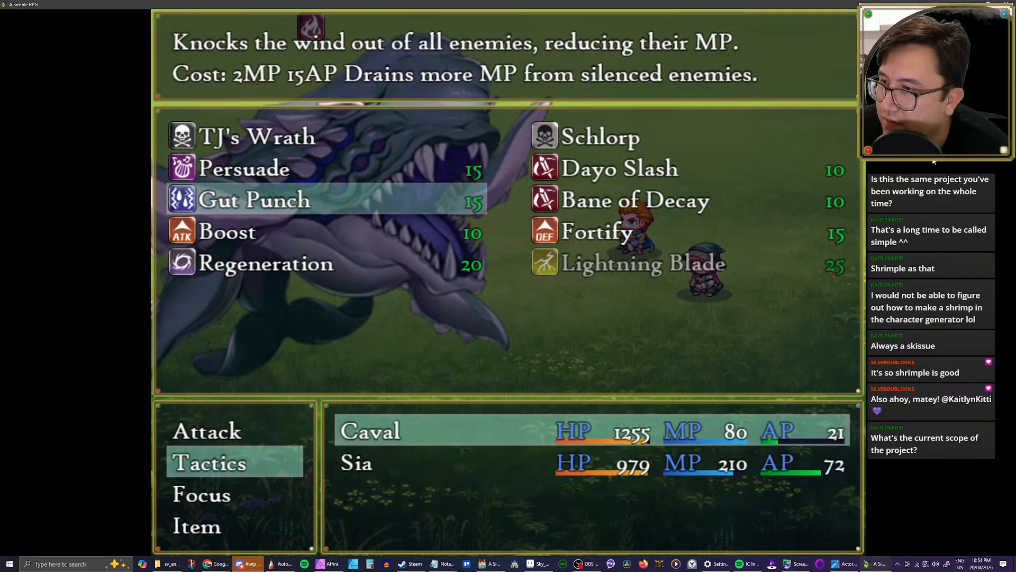
pyautogui.press('Escape')
pyautogui.press('Up')
pyautogui.press('Down')
pyautogui.press('Up')
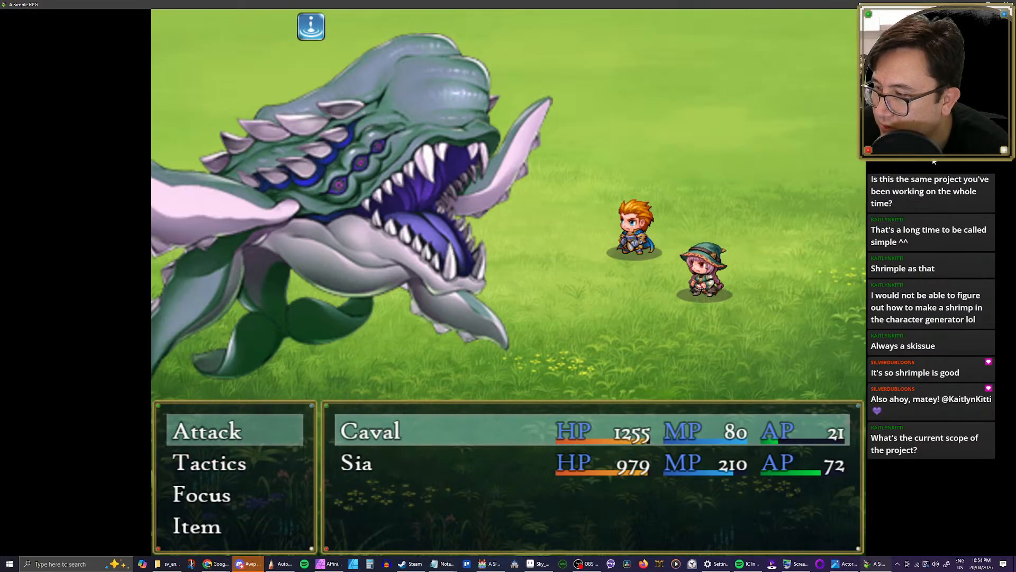
pyautogui.press('Return')
# Step: Look through Sia's Arcana skills, comparing Sunder, Volcano and Downpour for her first action
pyautogui.press('Return')
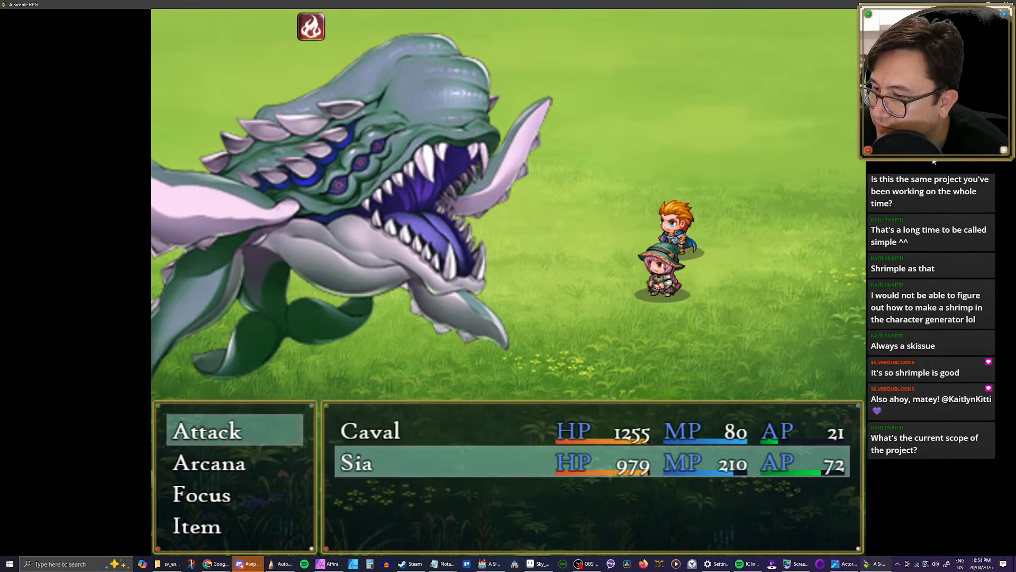
pyautogui.press('Down')
pyautogui.press('Return')
pyautogui.press('Down')
pyautogui.press('Left')
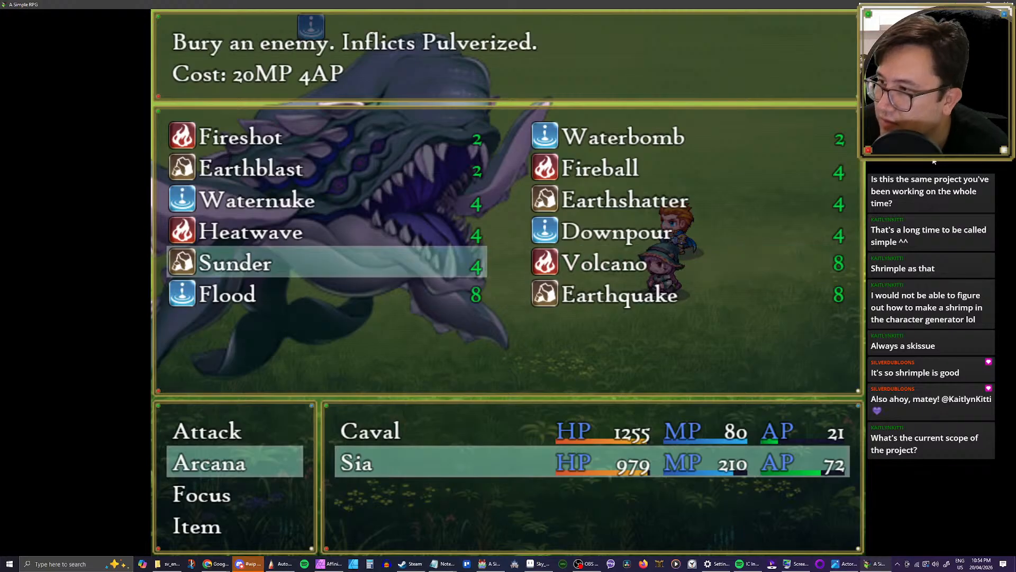
pyautogui.press('Right')
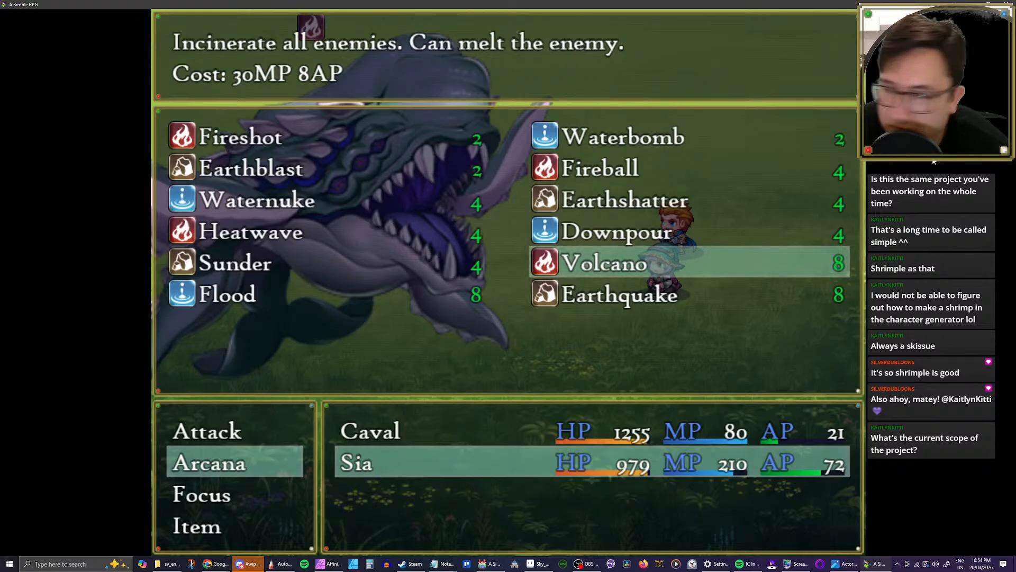
pyautogui.press('Left')
pyautogui.press('Up')
pyautogui.press('Right')
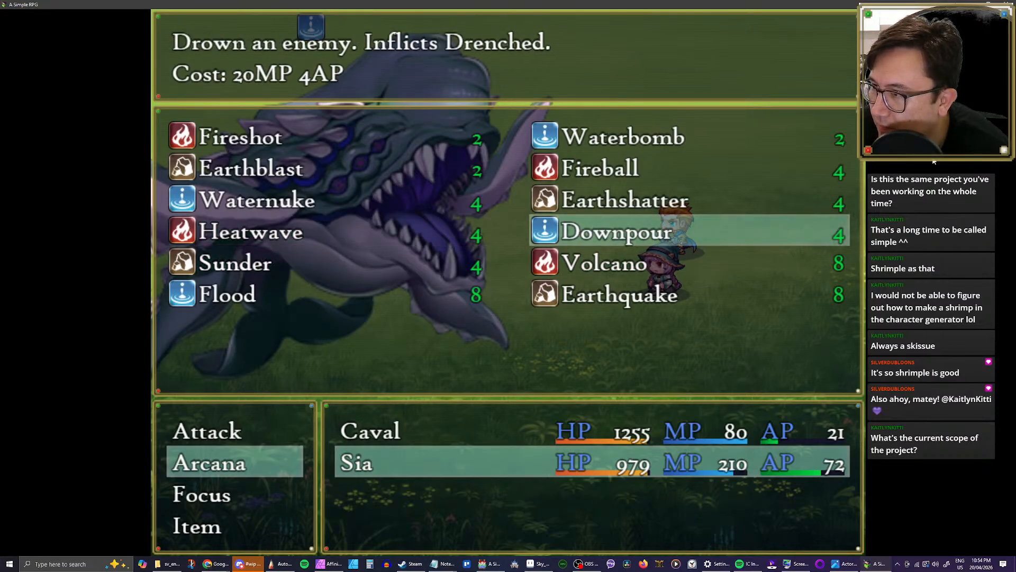
pyautogui.press('Left')
pyautogui.press('Up')
pyautogui.press('Right')
pyautogui.press('Down')
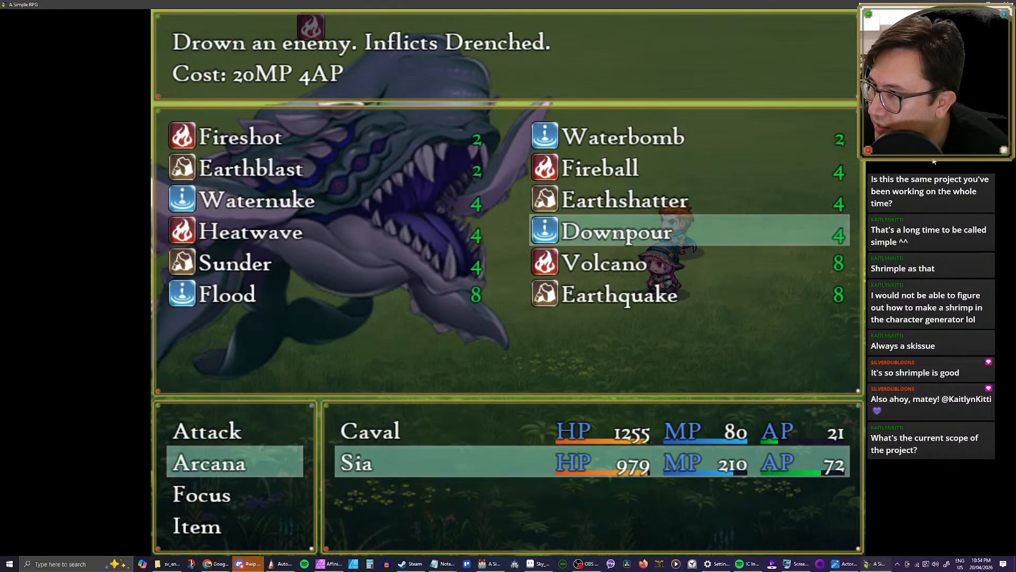
# Step: Choose Sunder against Elilbip as Sia's first action
pyautogui.press('Left')
pyautogui.press('Down')
pyautogui.press('Return')
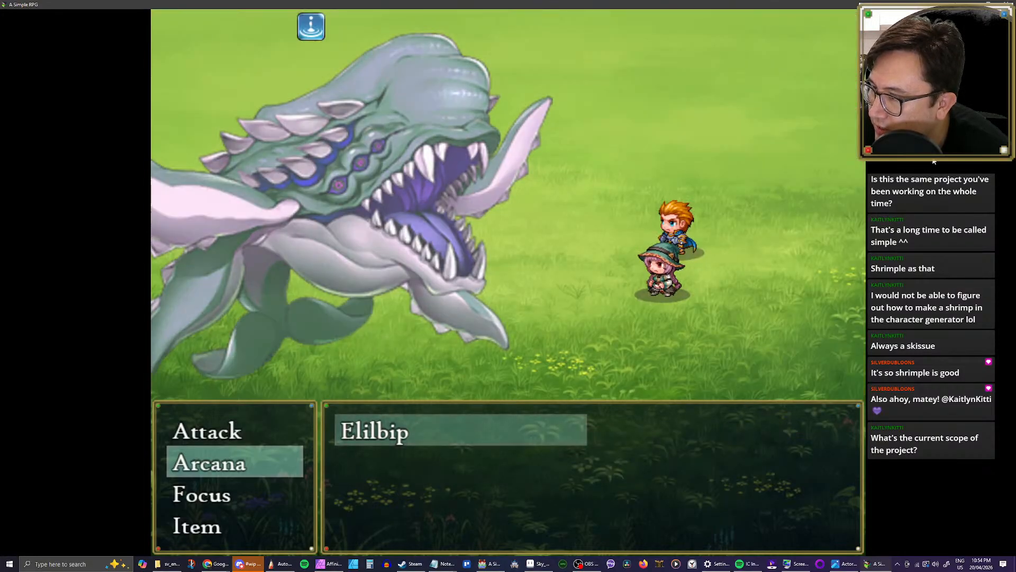
pyautogui.press('Return')
# Step: Choose Volcano as Sia's second action and run the turn
pyautogui.press('Down')
pyautogui.press('Return')
pyautogui.press('Right')
pyautogui.press('Return')
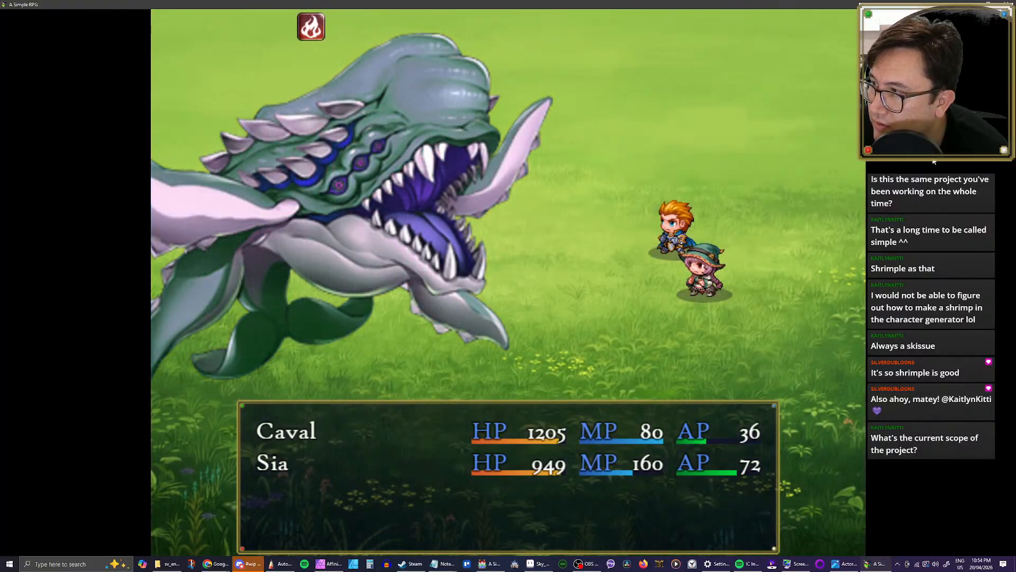
# Step: Start the next turn and have Caval use Focus
pyautogui.press('Return')
pyautogui.press('Down')
pyautogui.press('Down')
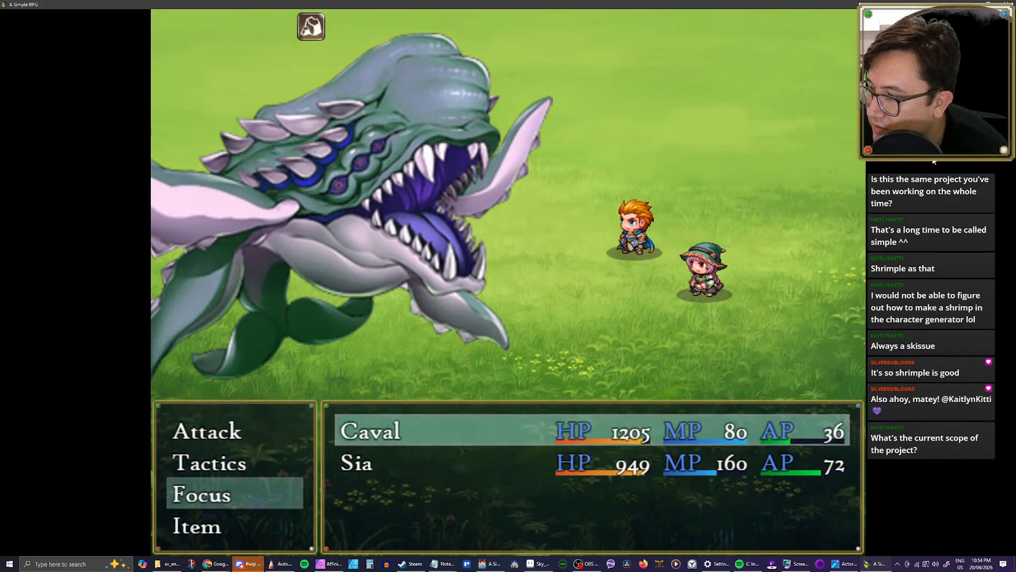
pyautogui.press('Return')
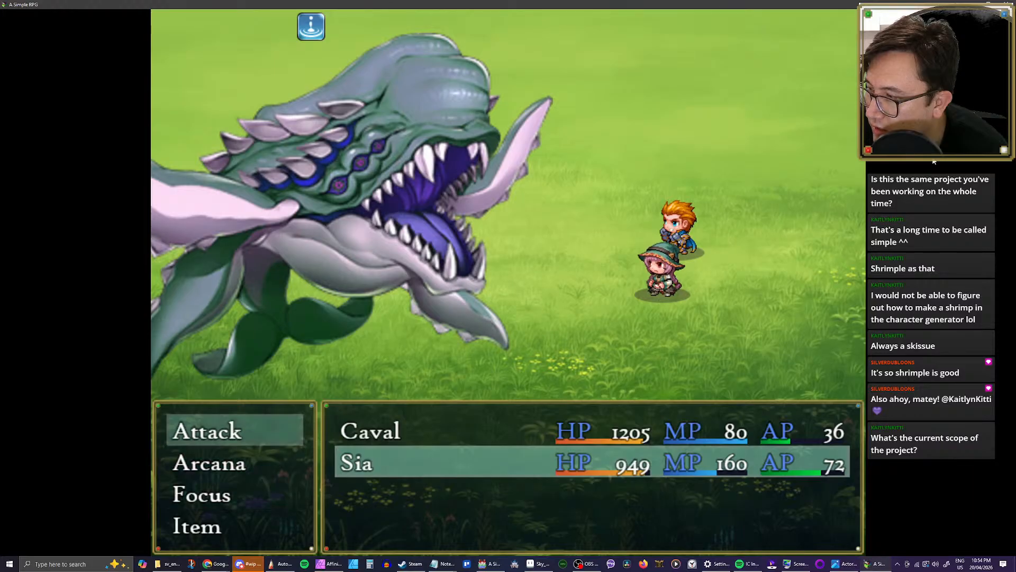
# Step: Have Sia cast Flood from her Arcana skills
pyautogui.press('Down')
pyautogui.press('Down')
pyautogui.press('Up')
pyautogui.press('Return')
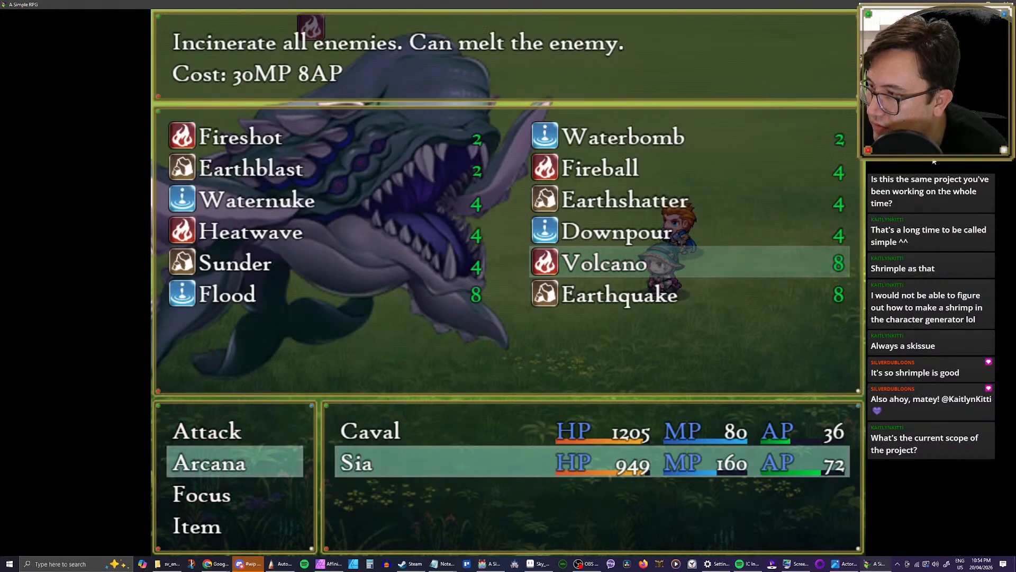
pyautogui.press('Down')
pyautogui.press('Left')
pyautogui.press('Return')
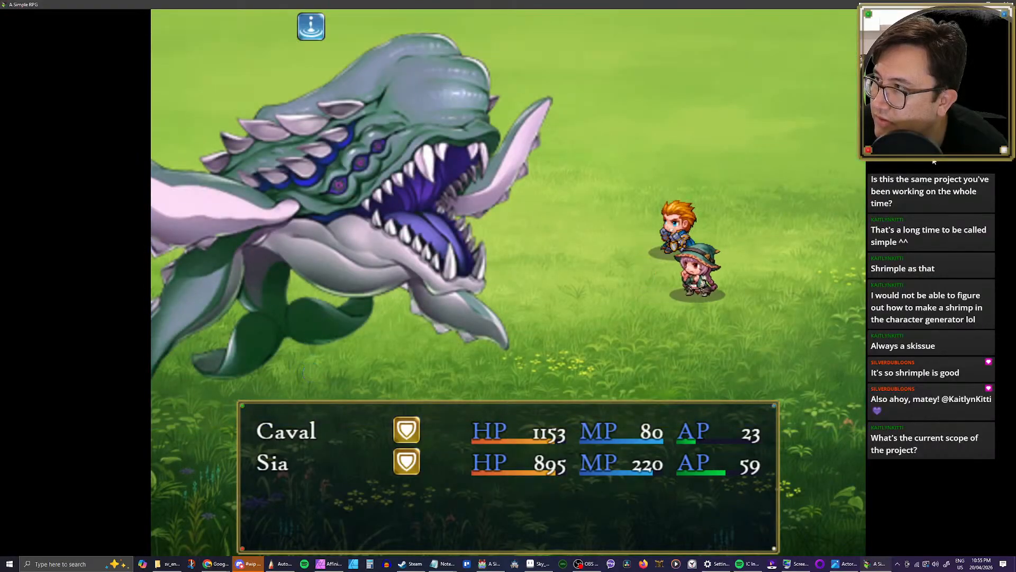
# Step: Start another turn, glance at Caval's Tactics, and have Caval make a normal attack on Elilbip
pyautogui.press('Return')
pyautogui.press('Down')
pyautogui.press('Return')
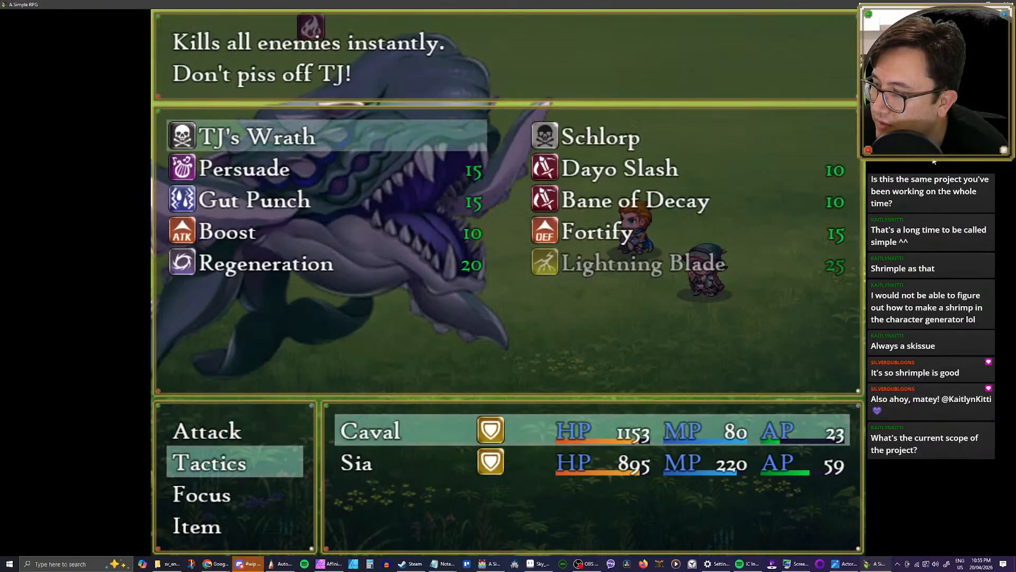
pyautogui.press('Down')
pyautogui.press('Escape')
pyautogui.press('Up')
pyautogui.press('Return')
# Step: Choose Earthquake as Sia's first action and a normal attack on Elilbip as her second, running the turn
pyautogui.press('Return')
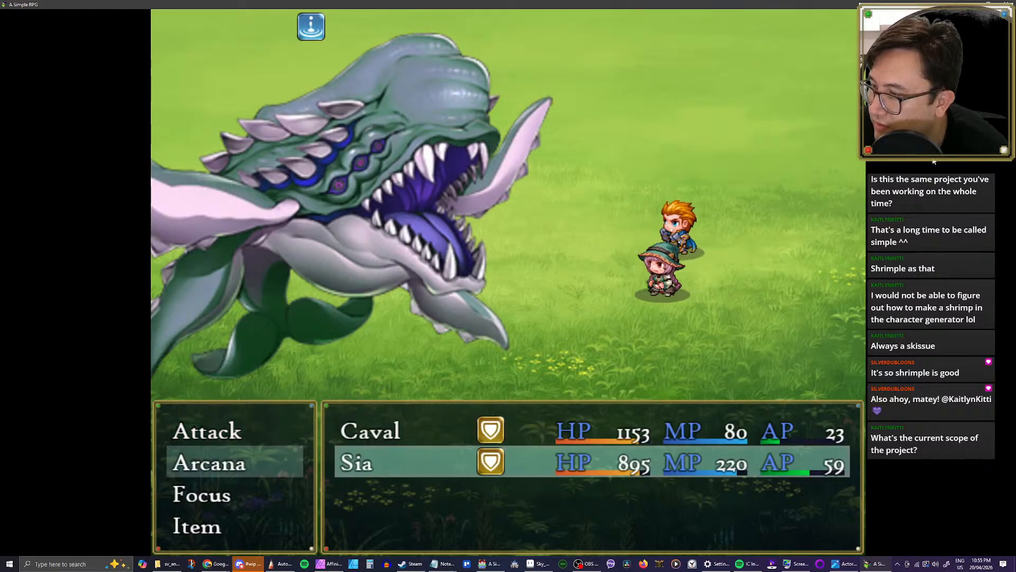
pyautogui.press('Return')
pyautogui.press('Right')
pyautogui.press('Return')
pyautogui.press('Down')
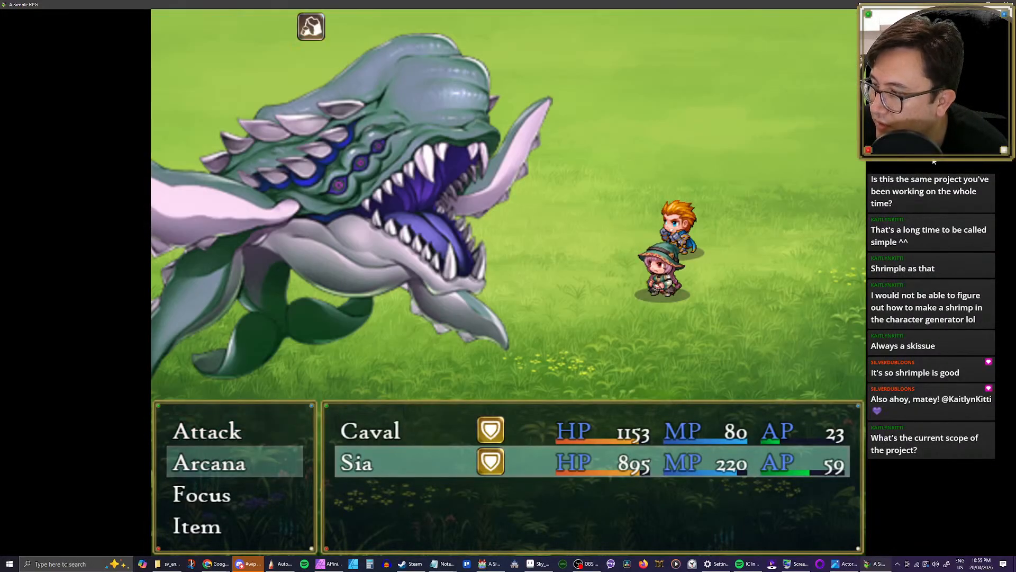
pyautogui.press('Up')
pyautogui.press('Return')
pyautogui.press('Return')
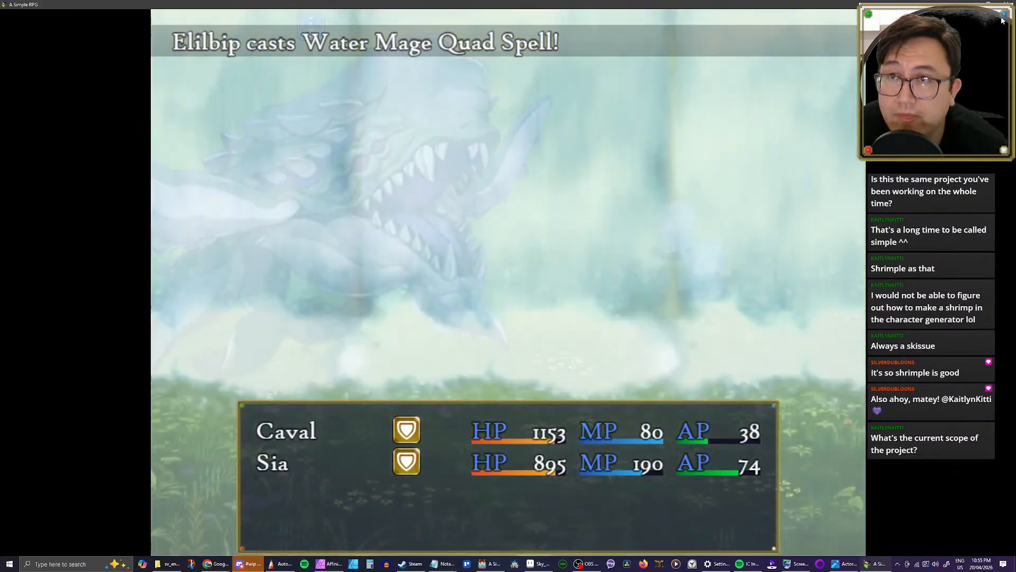
# Step: Close the battle test and review the Volcano and Flood entries in the database's skills
pyautogui.hotkey('alt', 'F4')
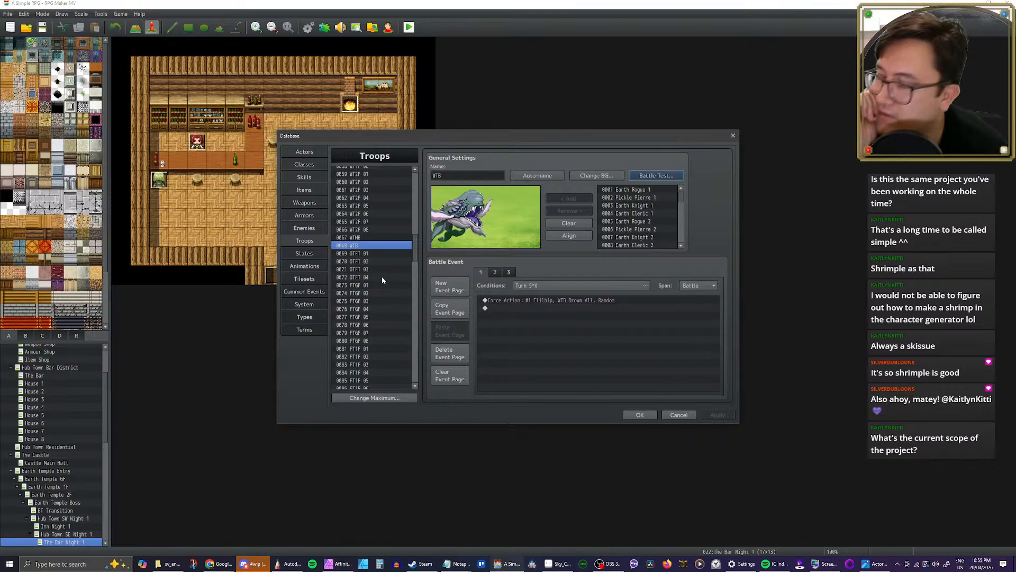
pyautogui.click(312, 176)
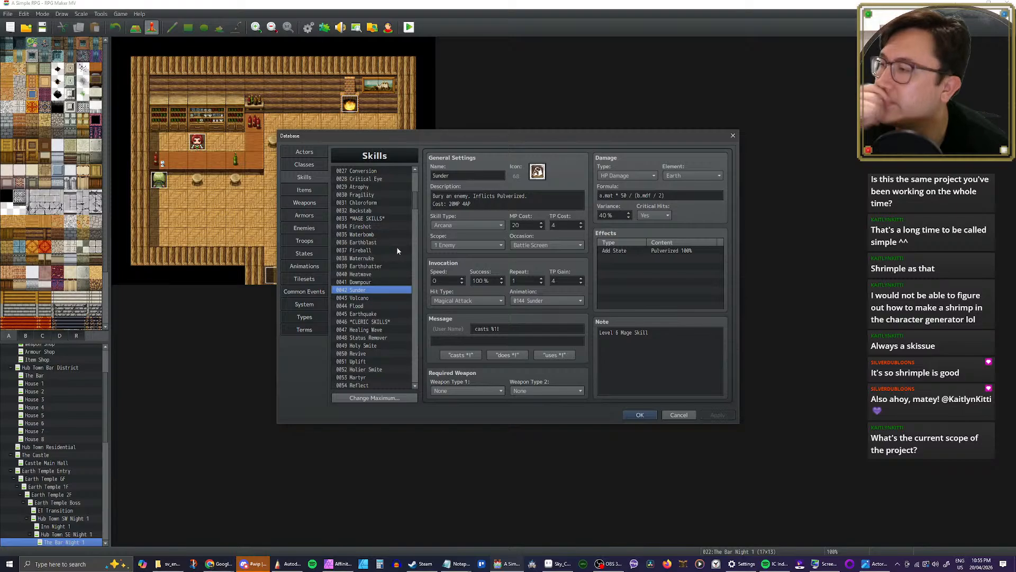
pyautogui.scroll(-3, 401, 231)
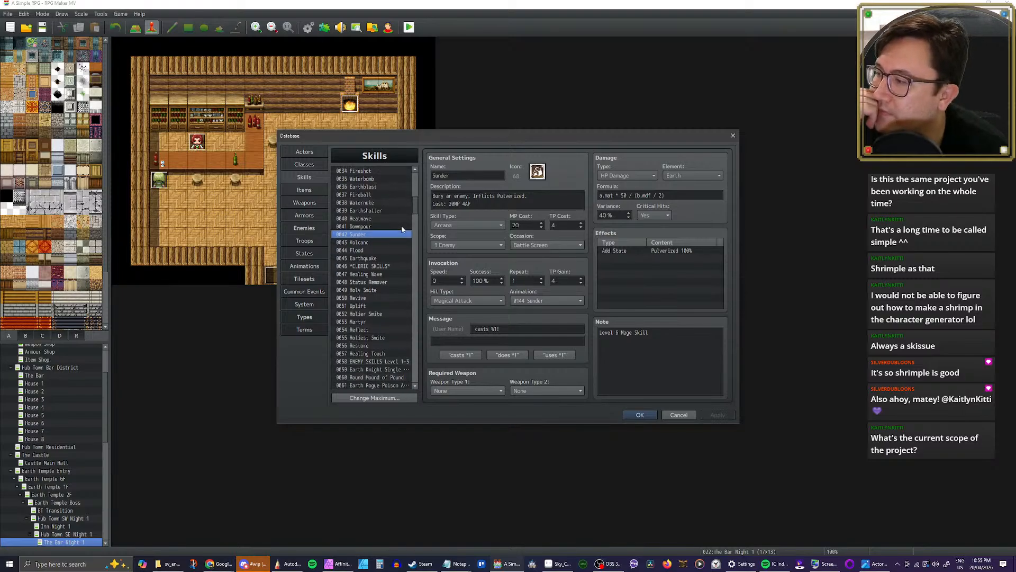
pyautogui.scroll(2, 398, 235)
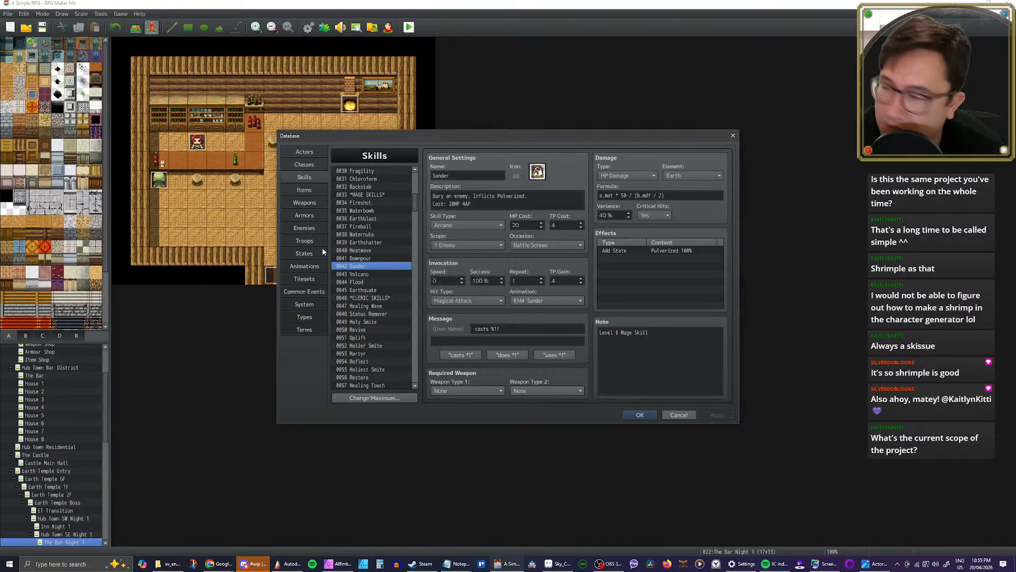
pyautogui.click(362, 275)
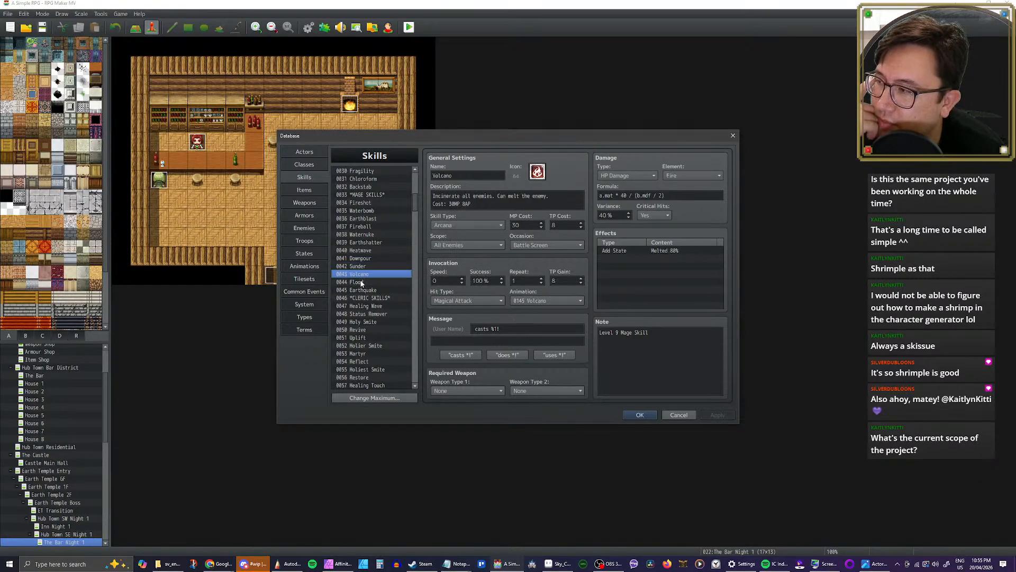
pyautogui.click(361, 281)
# Step: Examine the cleric skills Healing Wave, Status Remover and Holy Smite, including their assigned animations
pyautogui.scroll(-1, 370, 273)
pyautogui.click(370, 268)
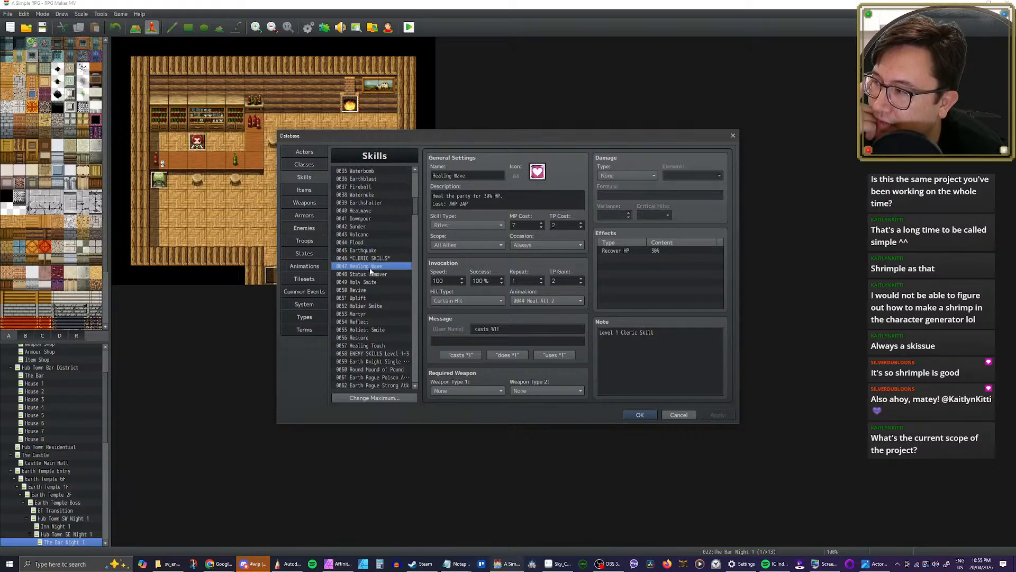
pyautogui.click(373, 281)
pyautogui.click(372, 267)
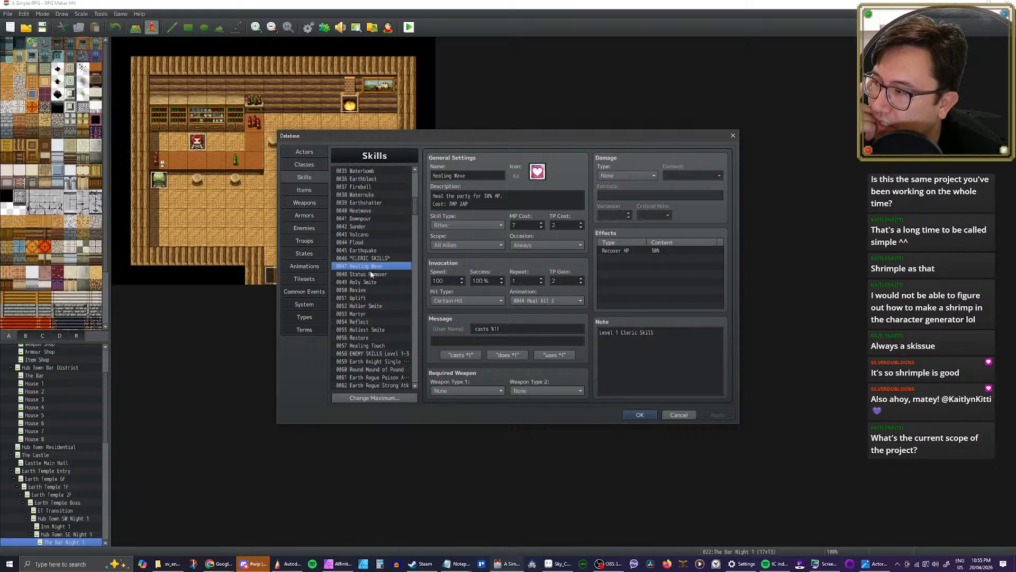
pyautogui.click(371, 274)
pyautogui.click(370, 269)
pyautogui.click(369, 274)
pyautogui.click(369, 282)
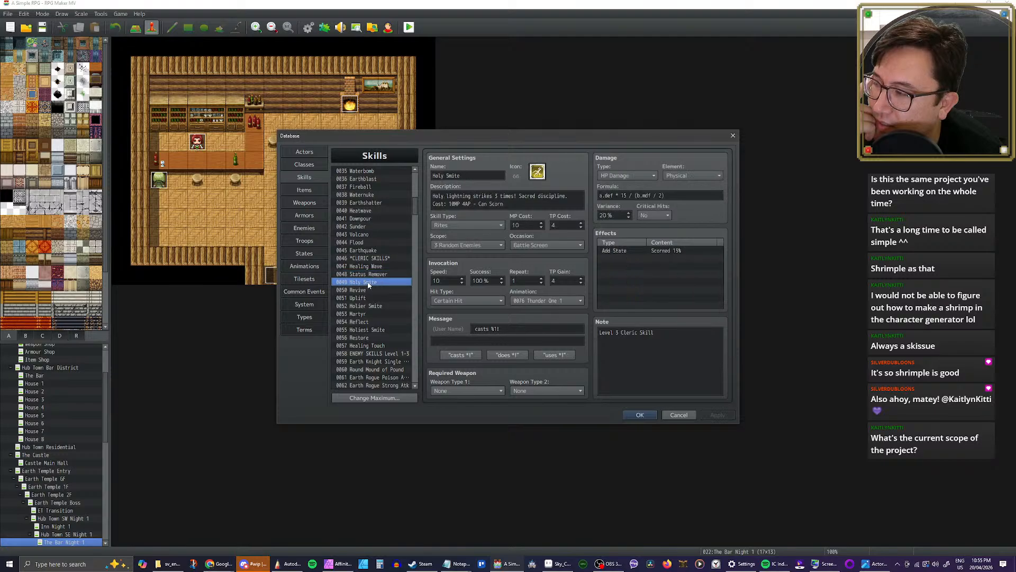
pyautogui.click(368, 274)
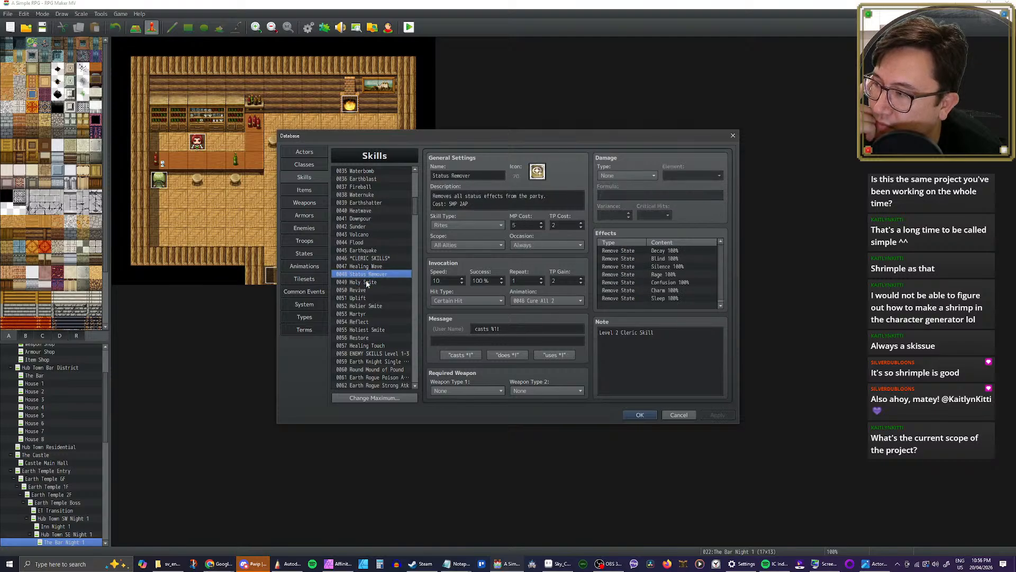
pyautogui.click(367, 283)
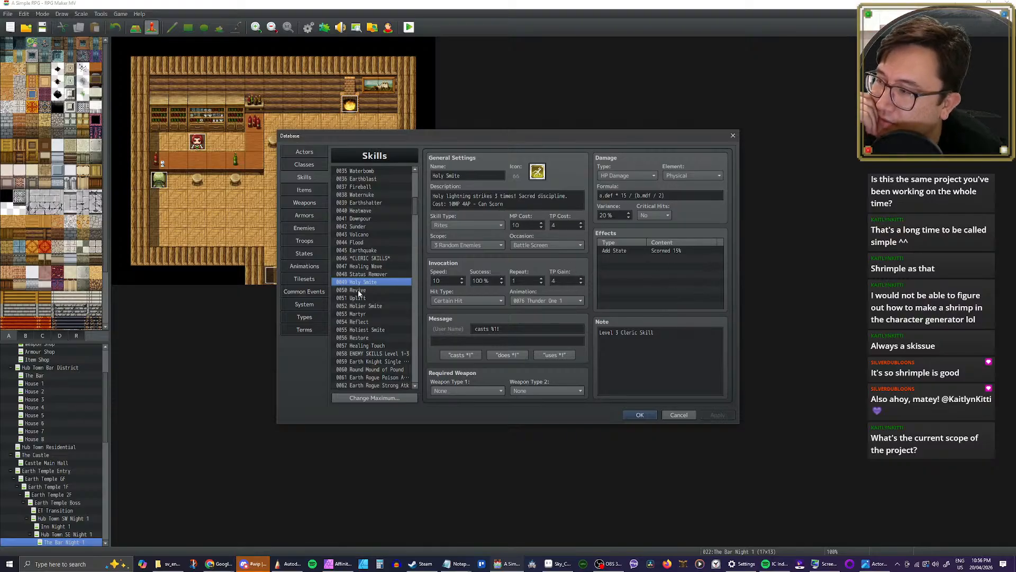
# Step: Examine the settings and animations of Revive, Uplift, Martyr, Holier Smite and Holiest Smite
pyautogui.click(368, 330)
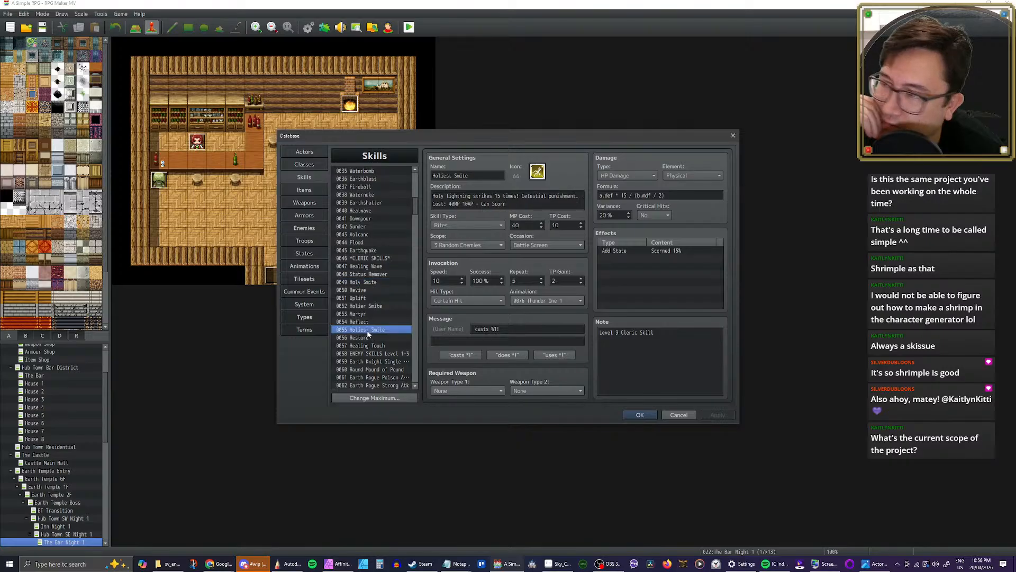
pyautogui.click(365, 292)
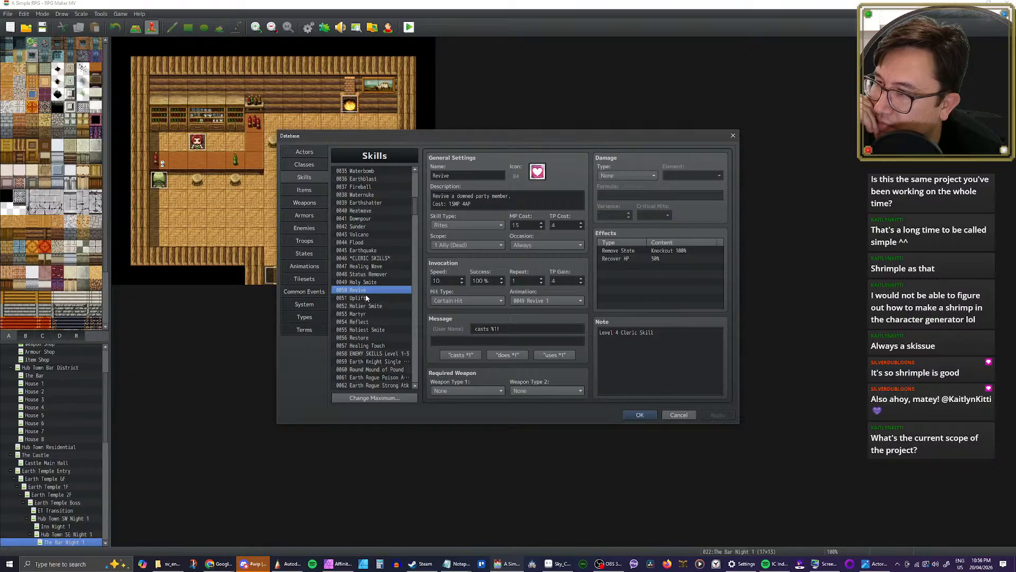
pyautogui.click(366, 299)
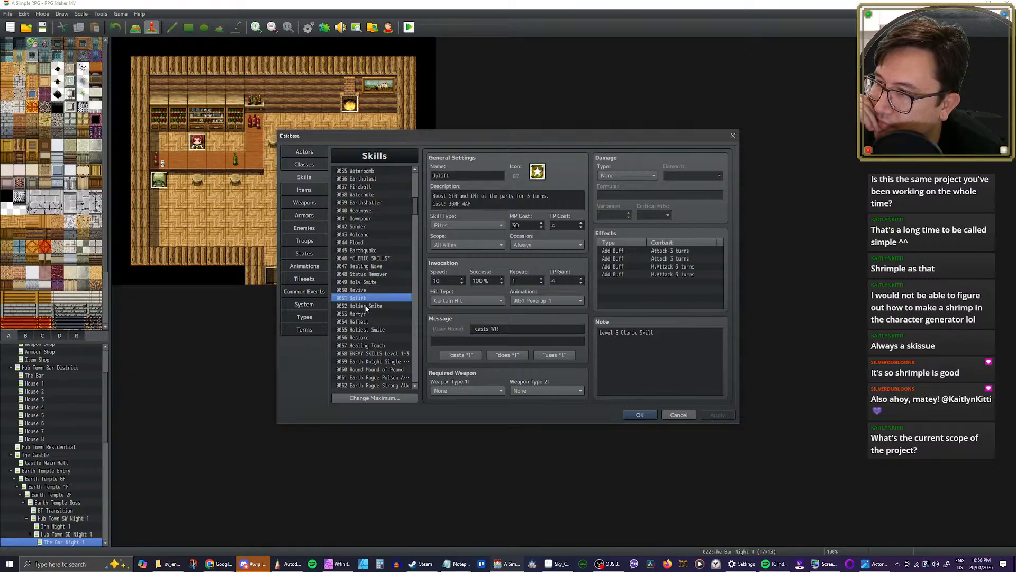
pyautogui.click(366, 306)
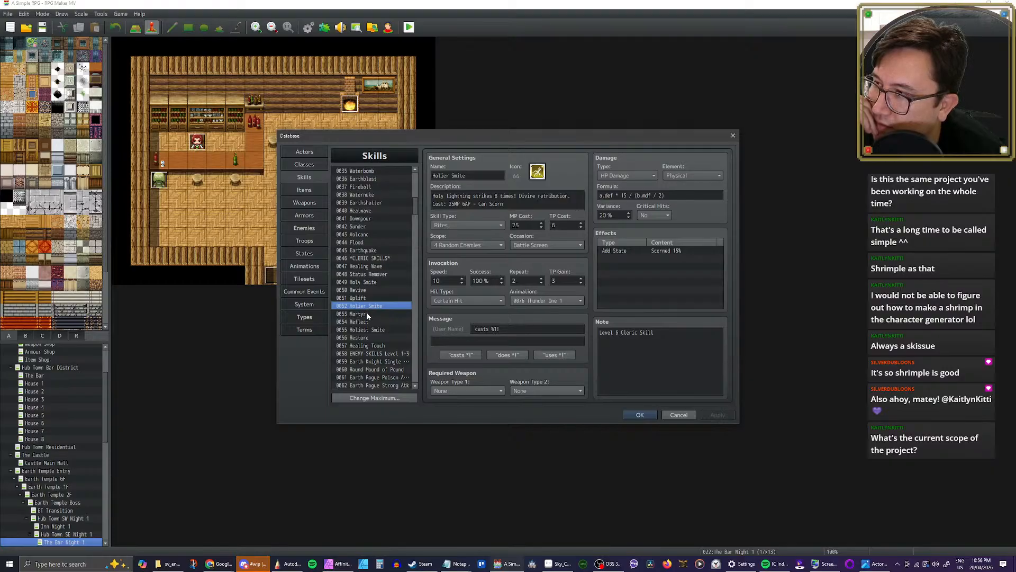
pyautogui.click(367, 314)
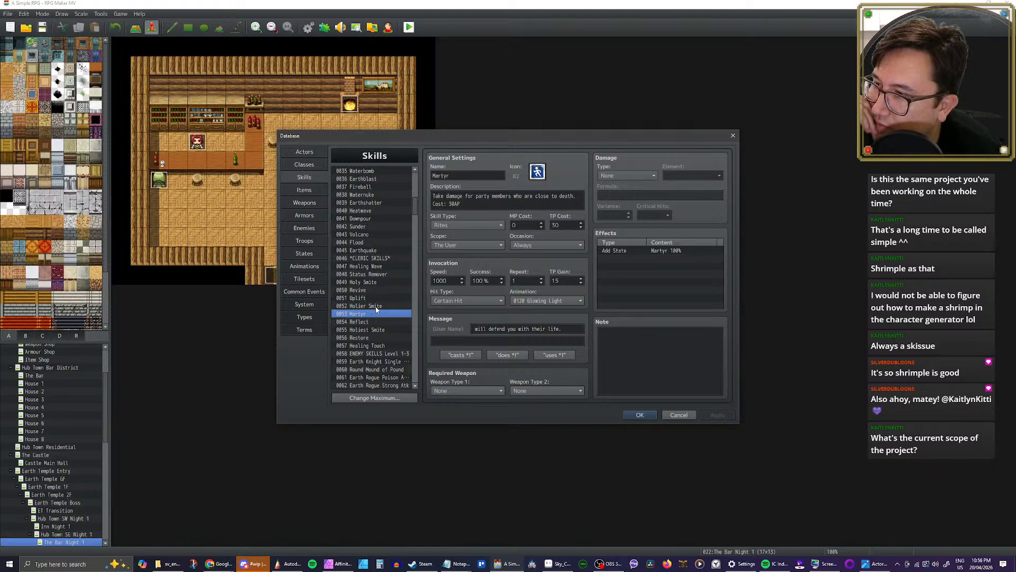
pyautogui.click(376, 306)
pyautogui.click(374, 329)
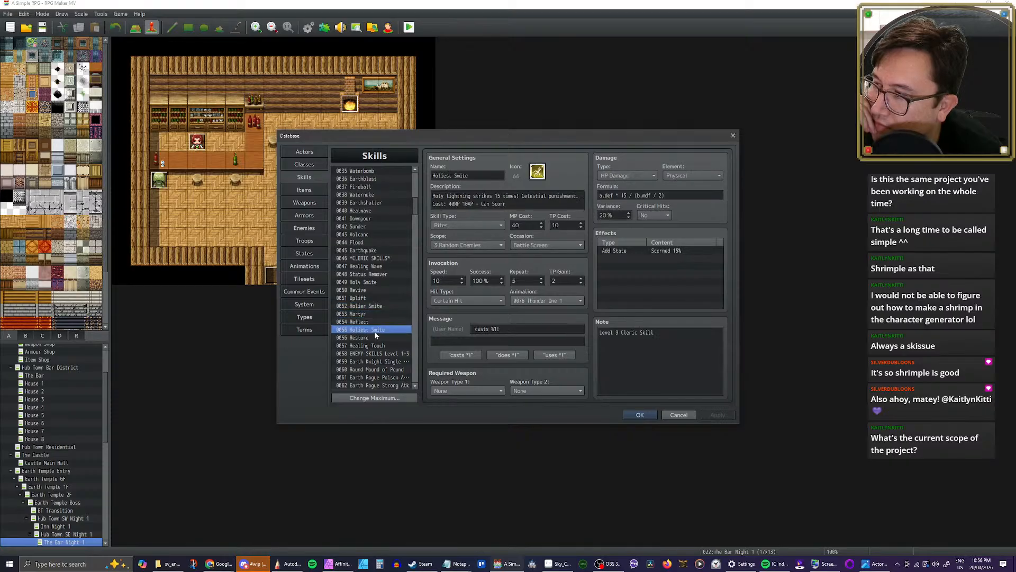
# Step: Check the Reflect, Restore and Healing Touch skills, and close the database keeping its changes
pyautogui.click(373, 324)
pyautogui.click(372, 328)
pyautogui.click(369, 338)
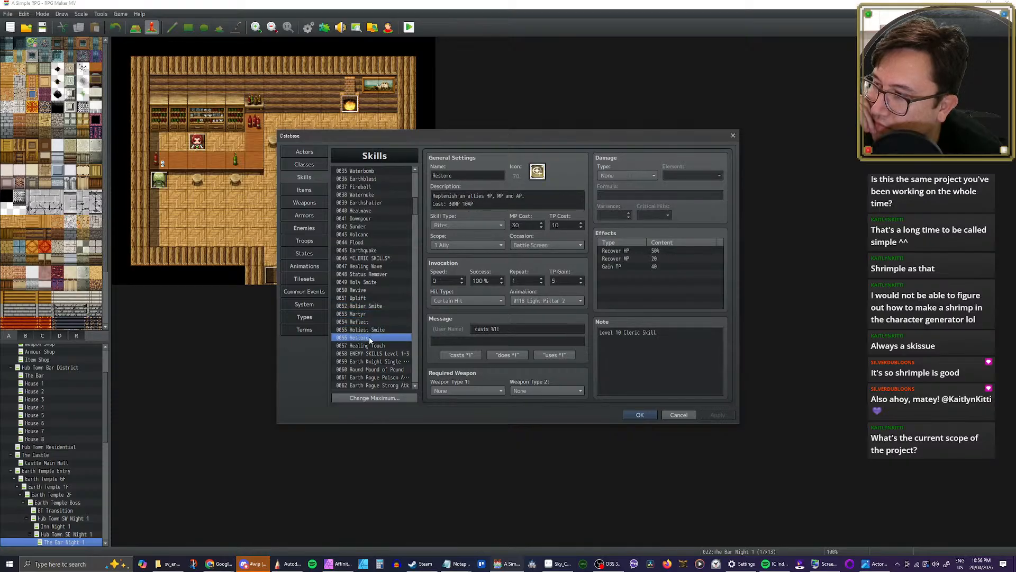
pyautogui.click(377, 346)
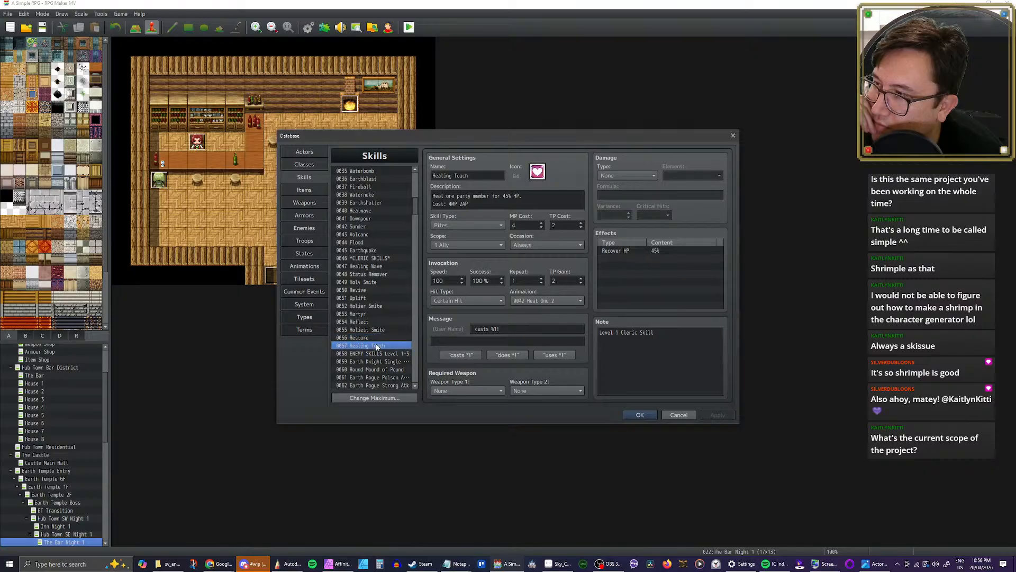
pyautogui.click(373, 339)
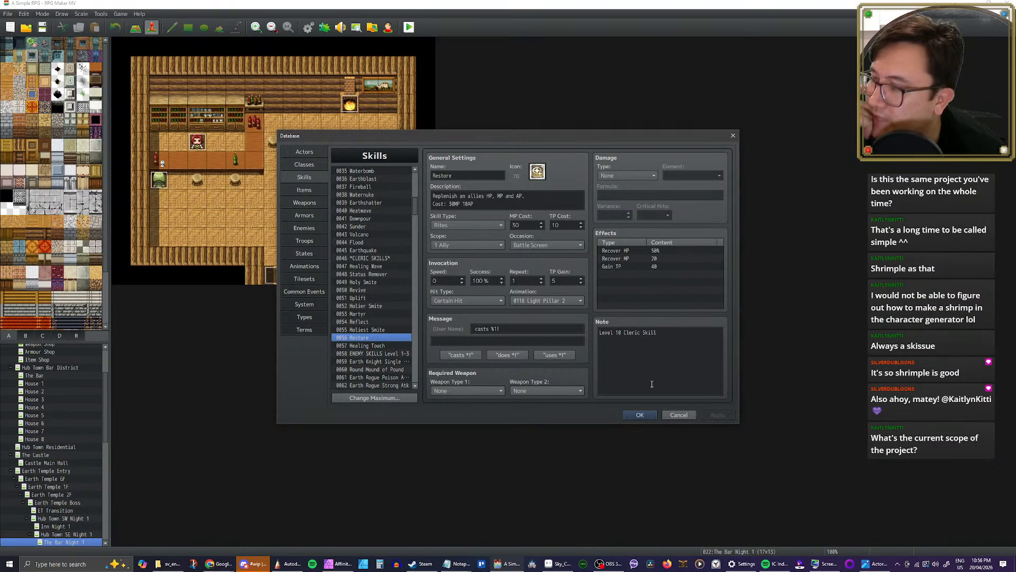
pyautogui.click(641, 415)
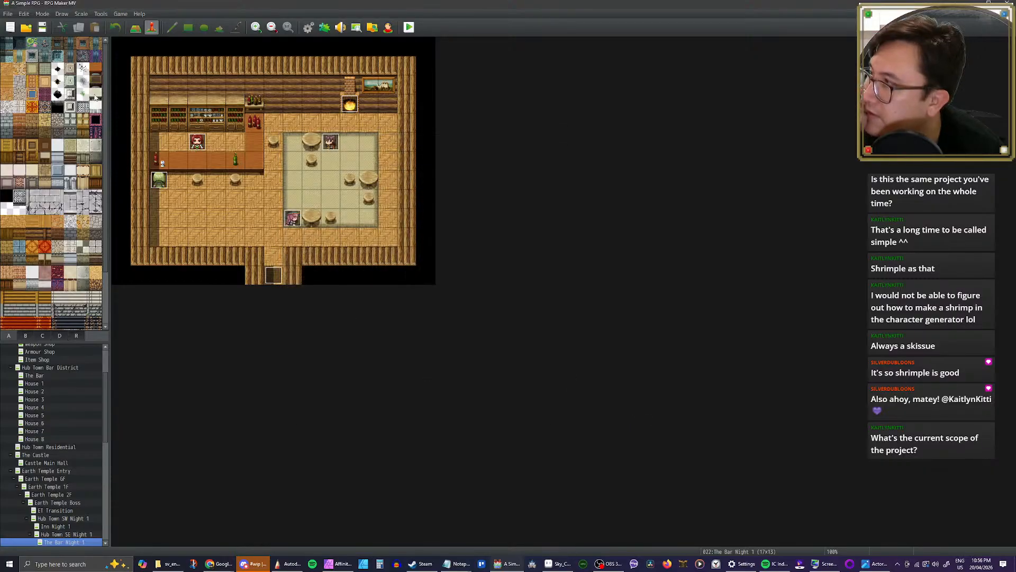